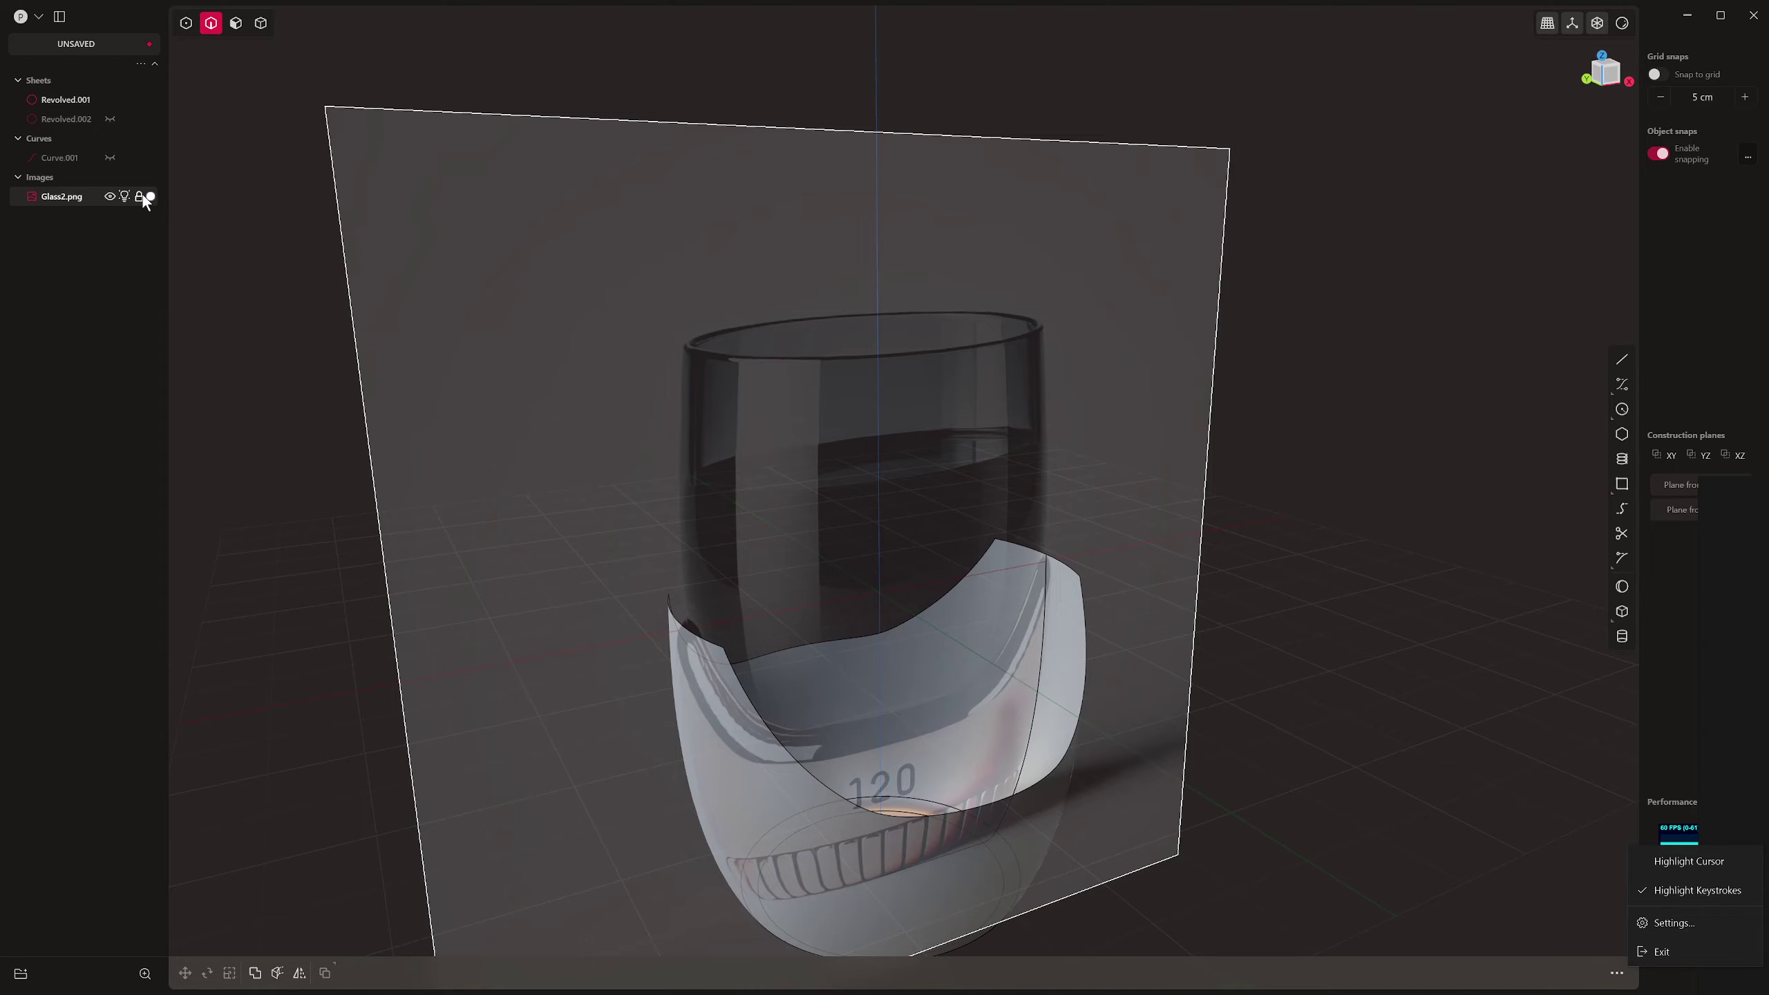
Hide the Glass2.png reference image and examine the cut-out lower sheet from an angle
click(110, 196)
middle_drag(1003, 391, 888, 382)
scroll(867, 412, down, 2)
middle_drag(1003, 512, 1037, 558)
Show all hidden objects in the front view and delete the Glass2.png reference image
key(KP_1)
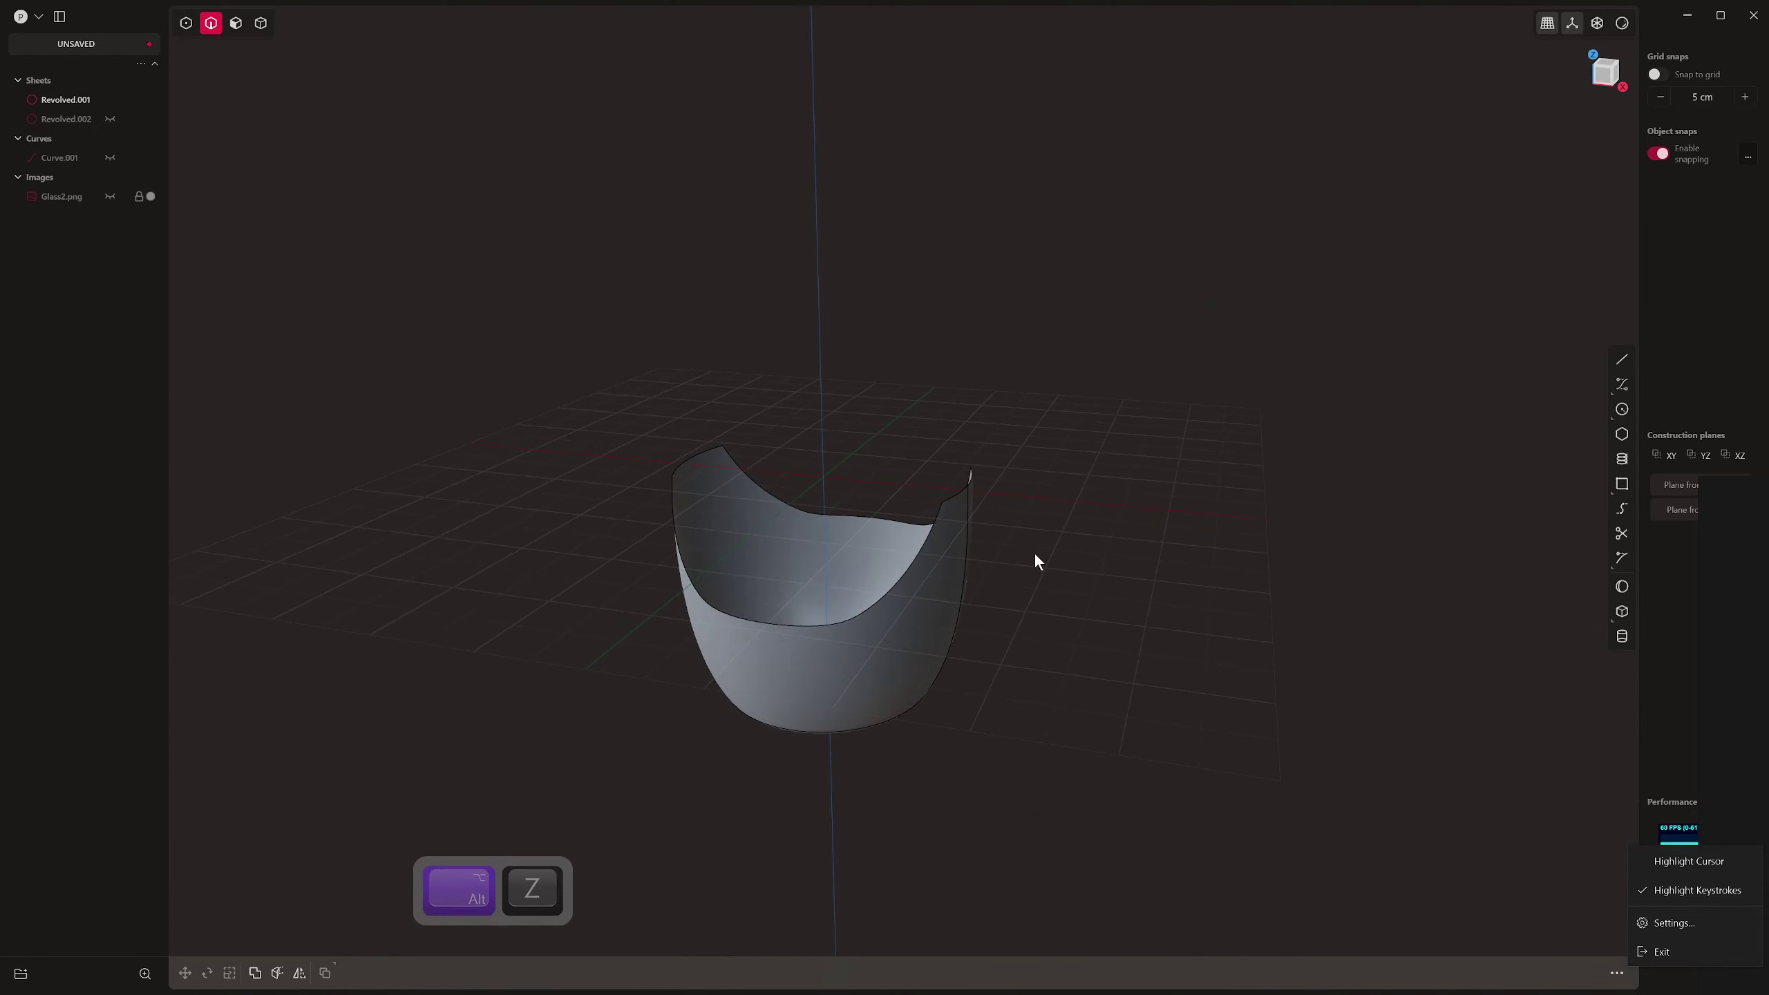
key(alt+h)
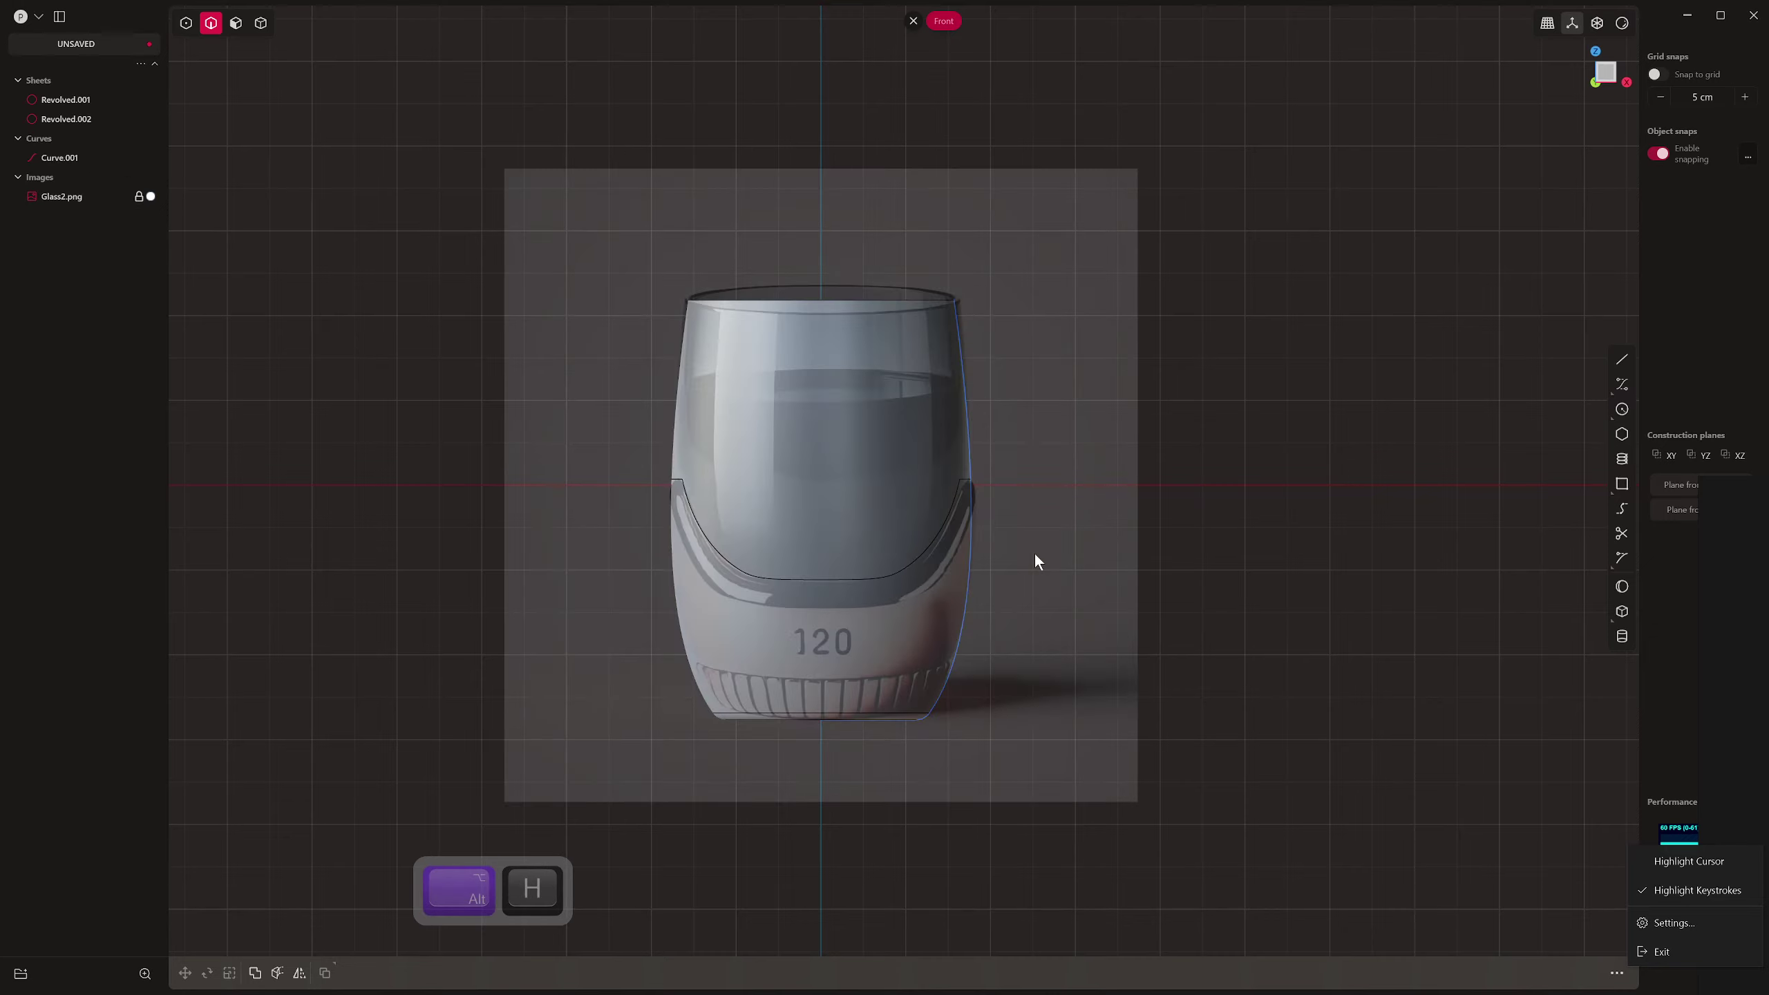
click(114, 197)
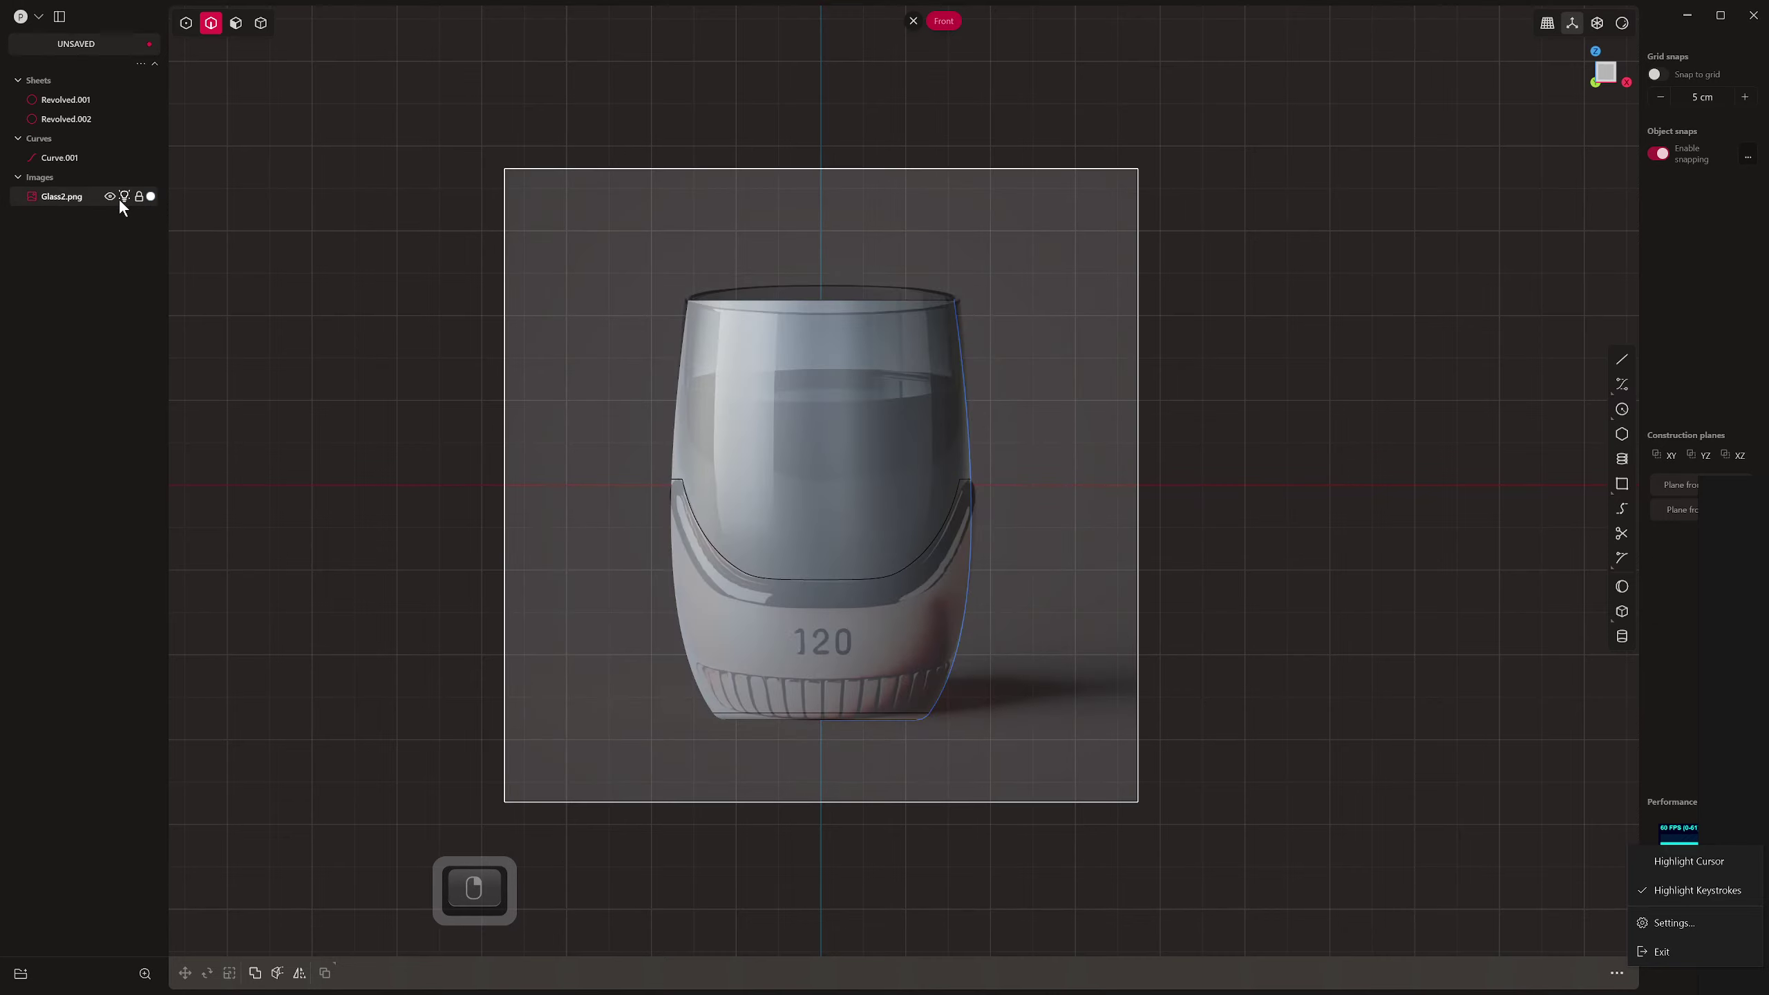
key(Delete)
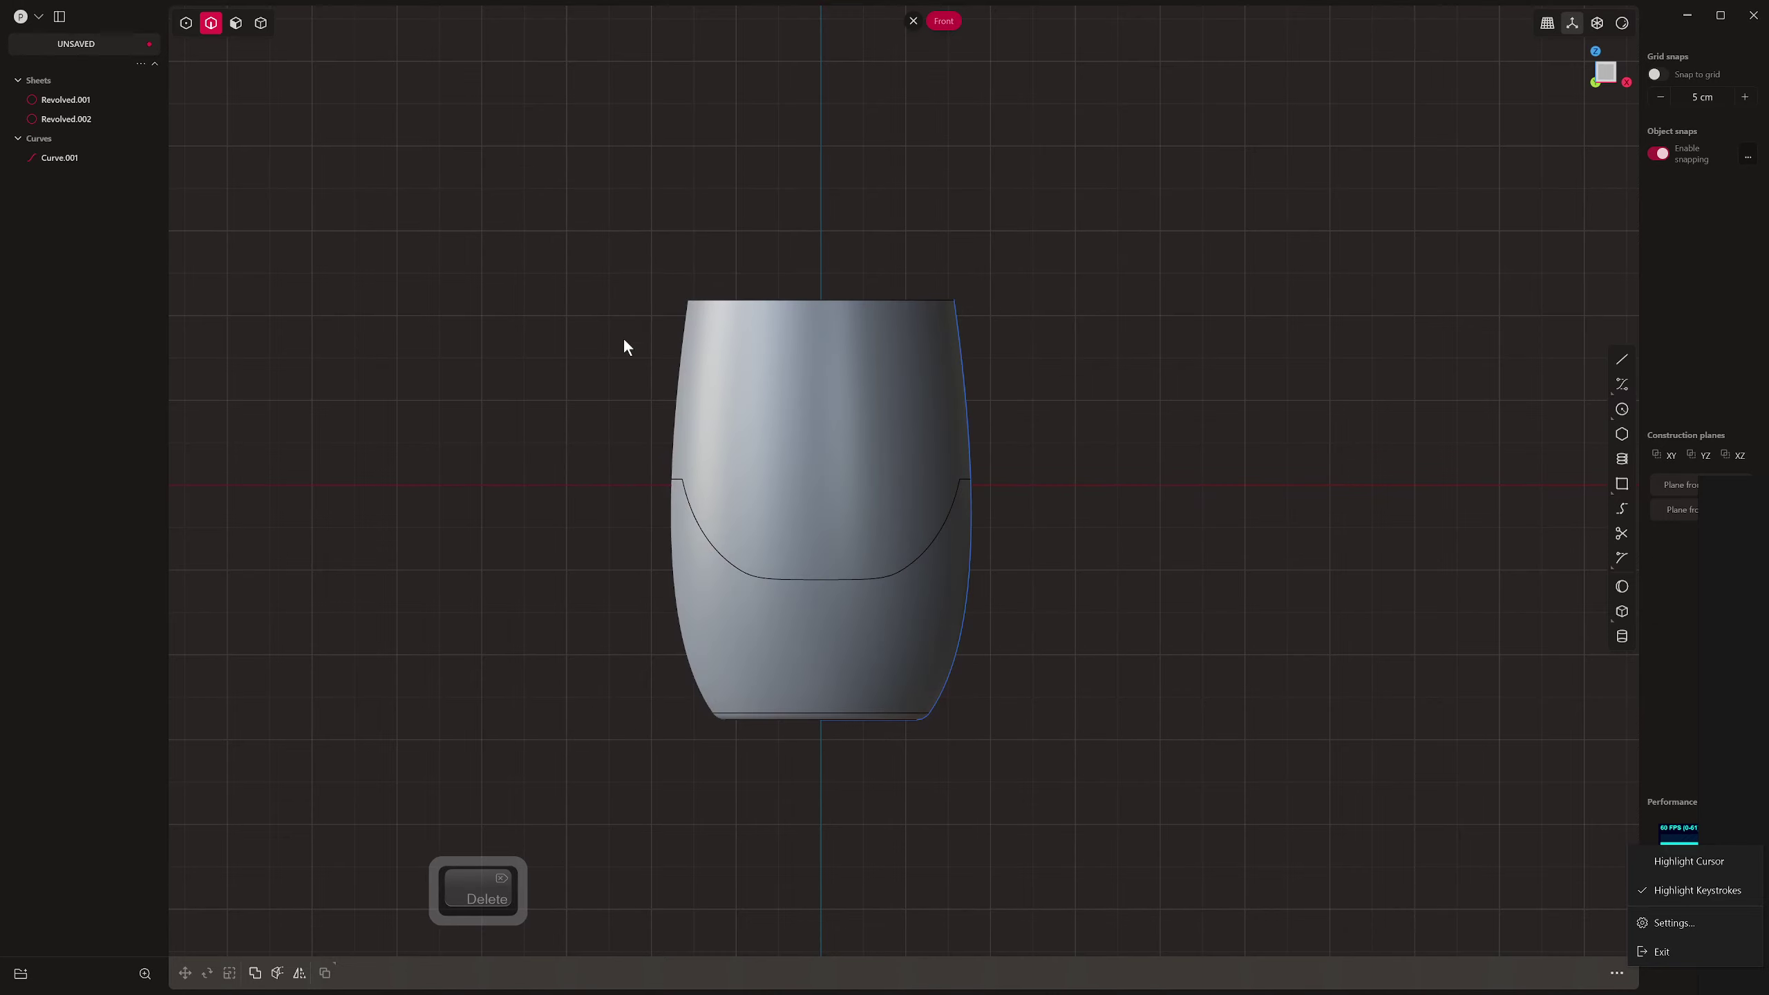
Delete the leftover profile curve Curve.001 from the scene
key(4)
click(918, 593)
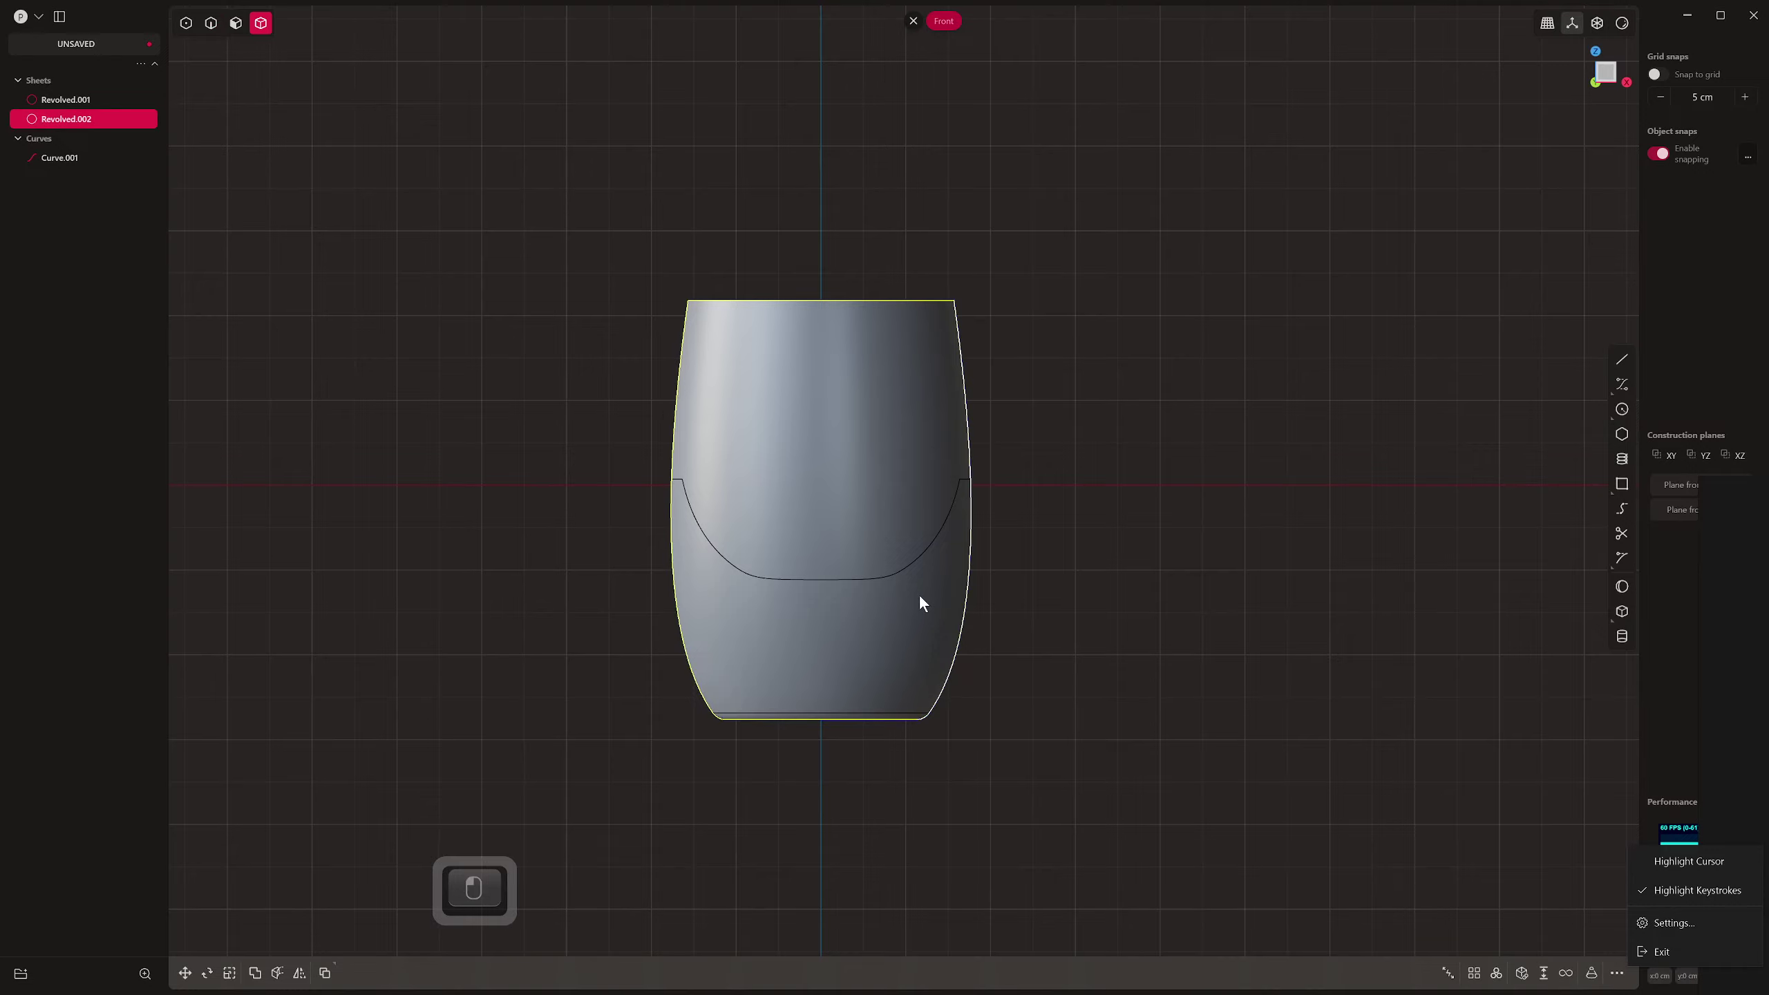
click(64, 140)
key(x)
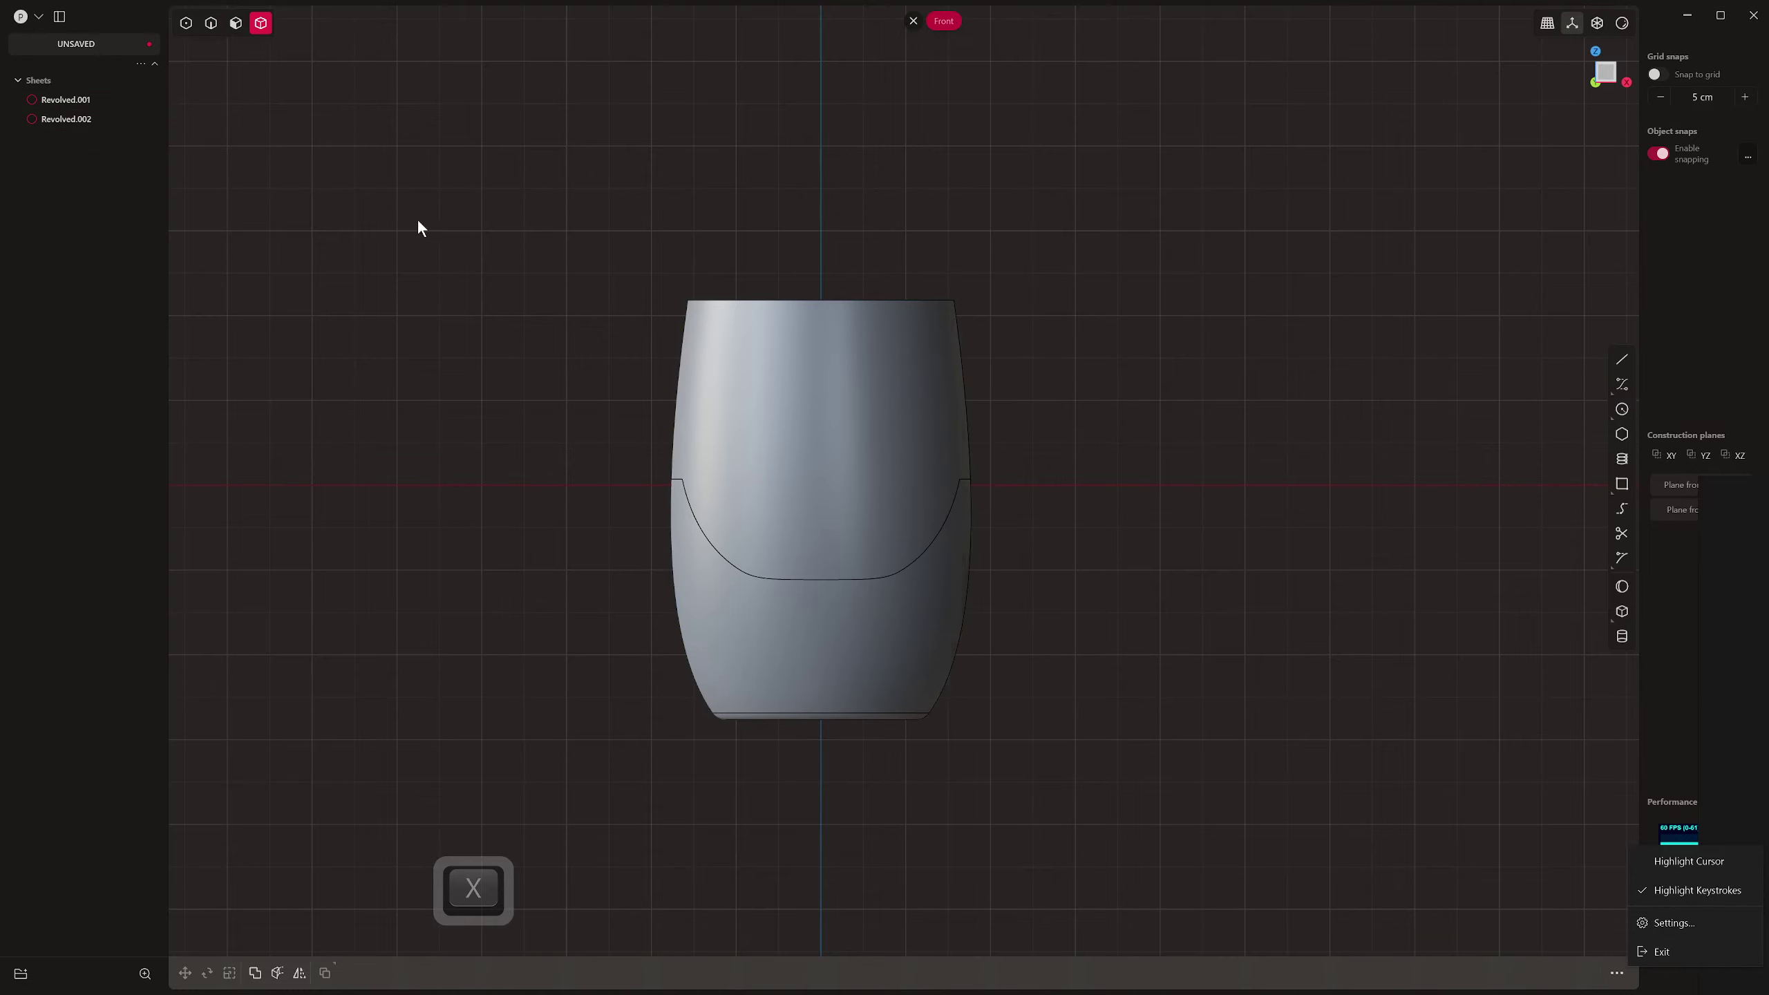
Thicken the lower sleeve sheet outward by about 1.424 cm
click(915, 599)
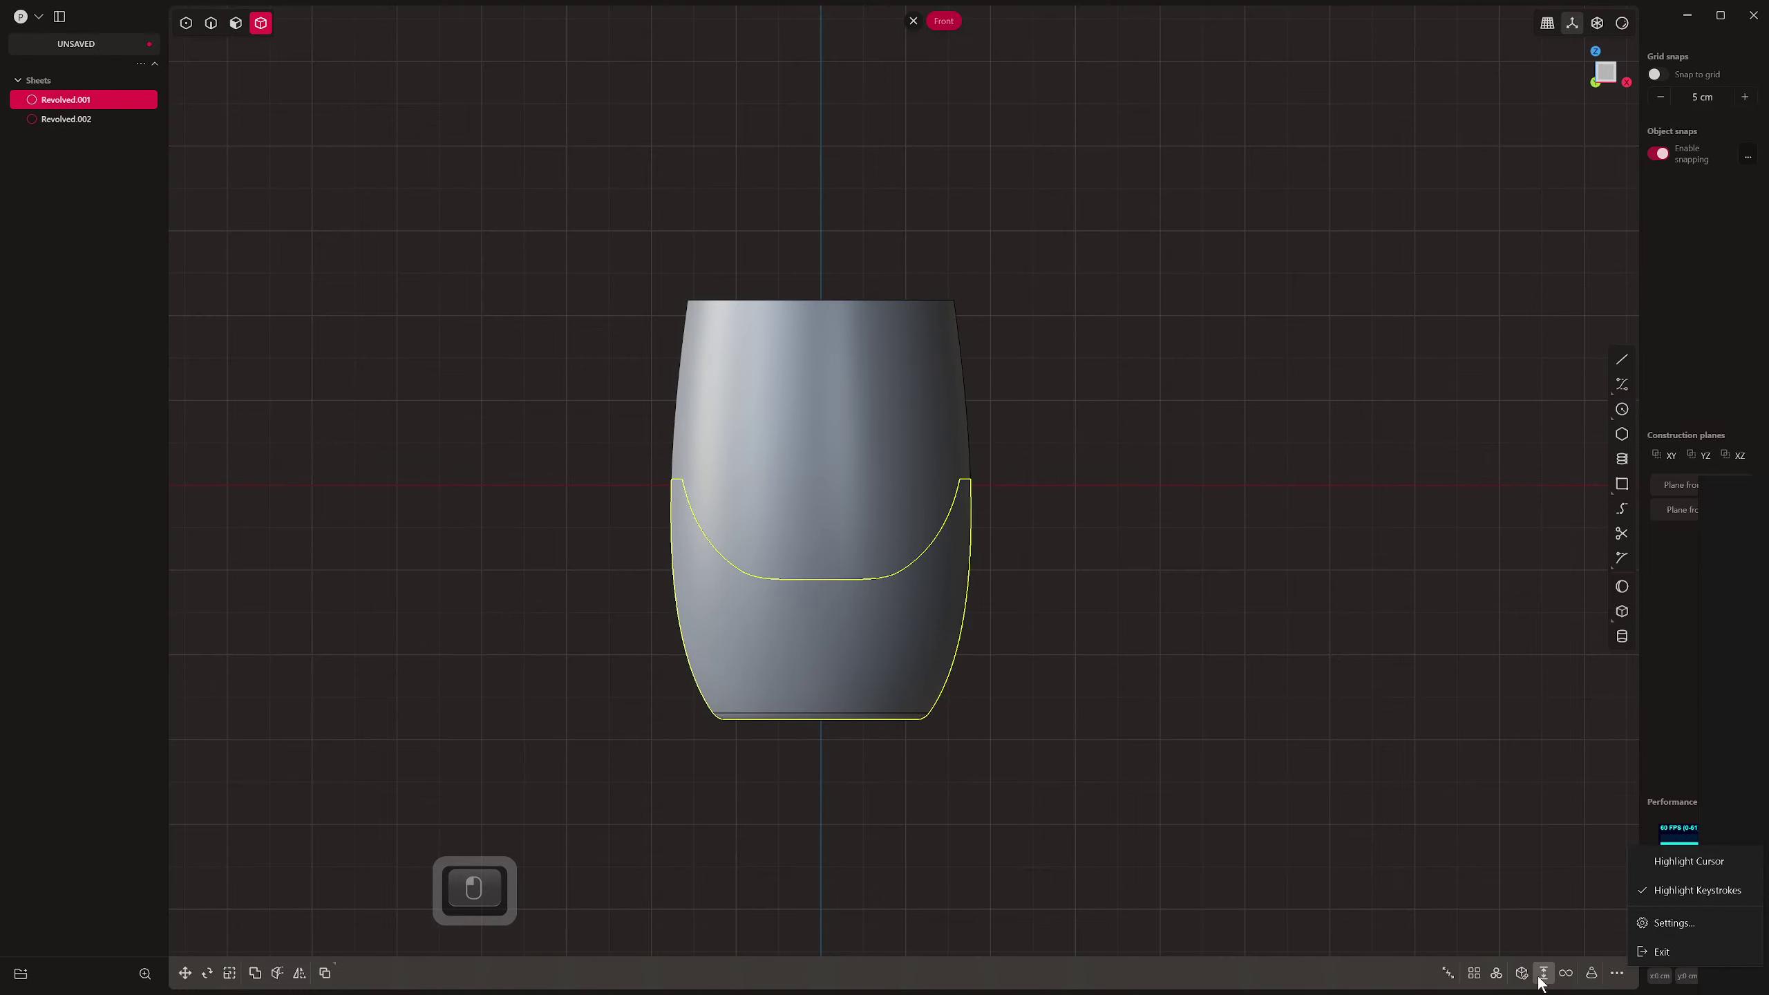
click(1543, 973)
middle_drag(1137, 627, 1049, 683)
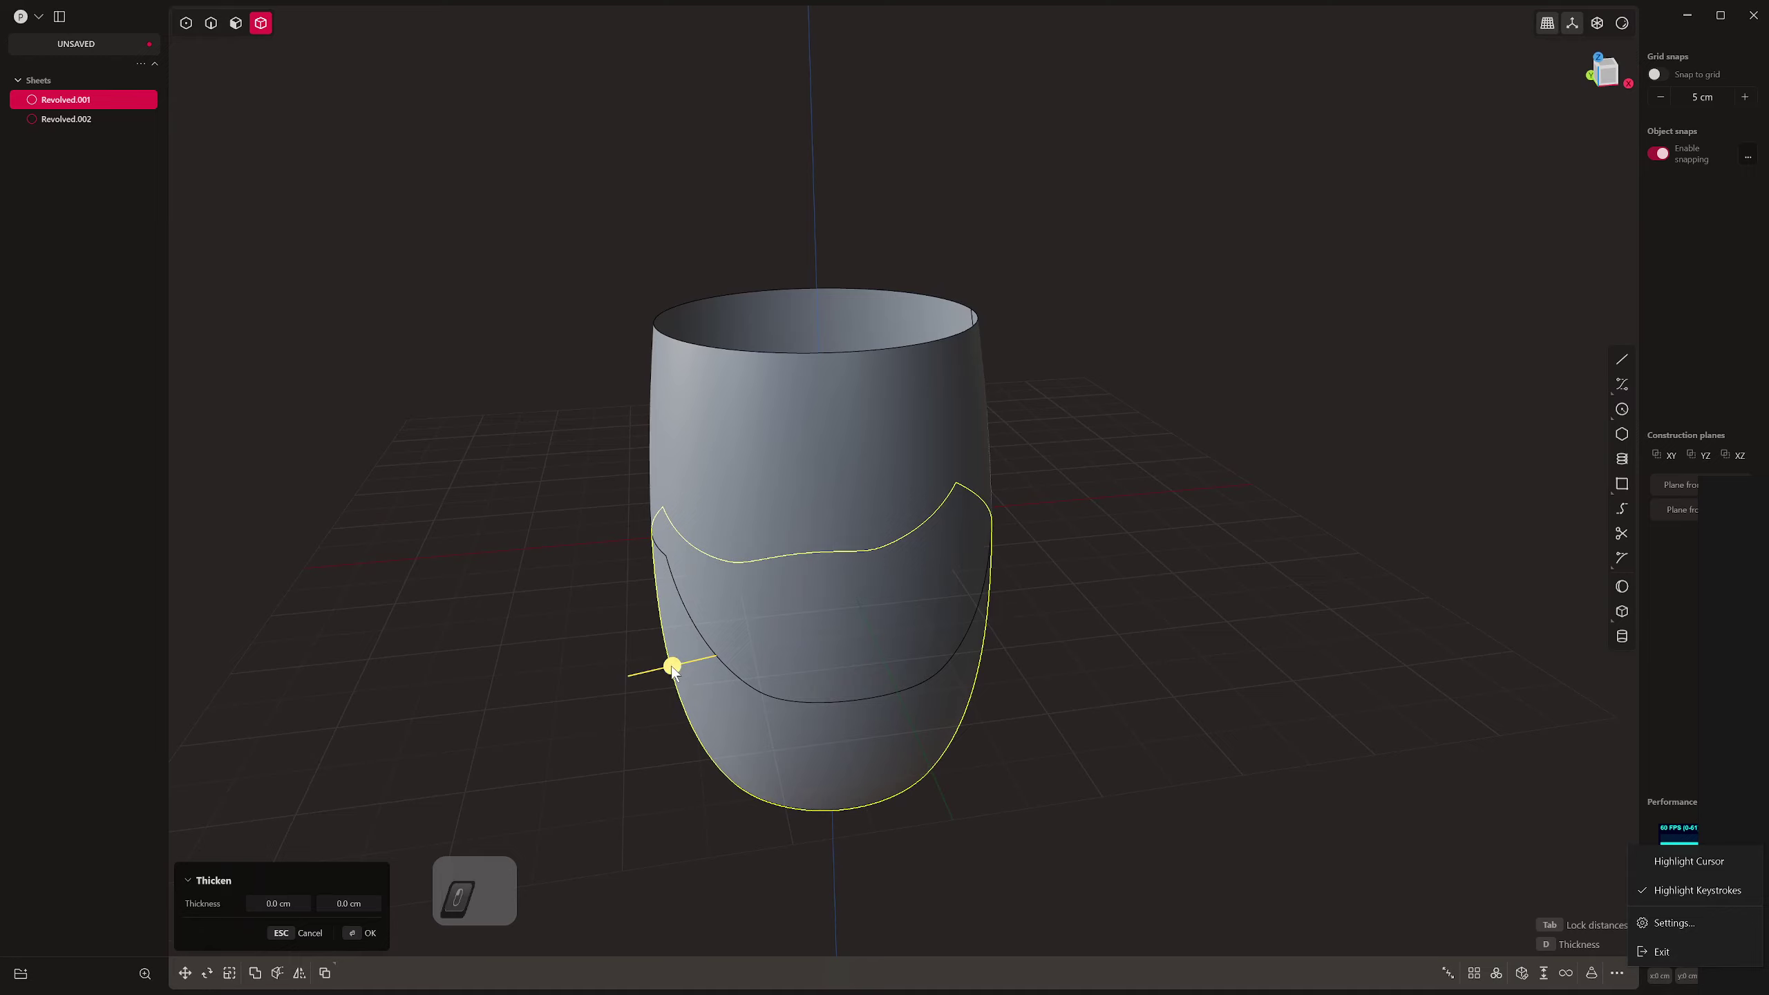
drag(673, 668, 662, 672)
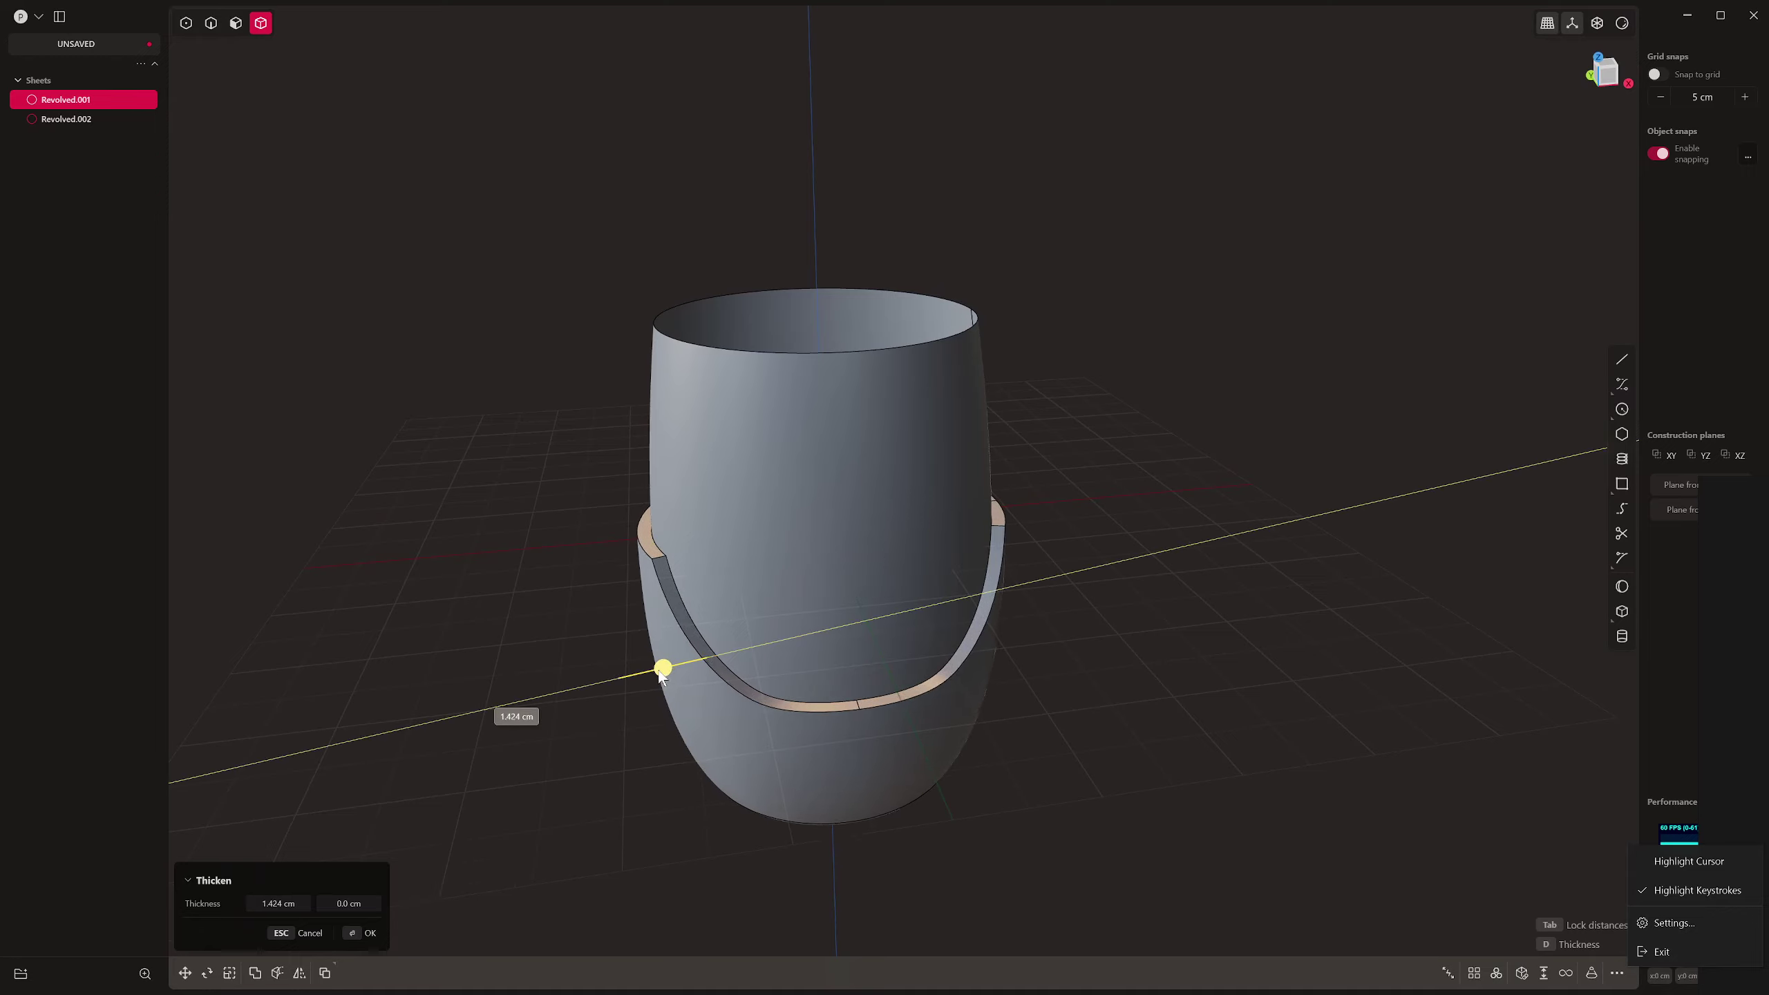
key(Return)
Thicken the full-height glass sheet inward by about 0.779 cm
click(932, 443)
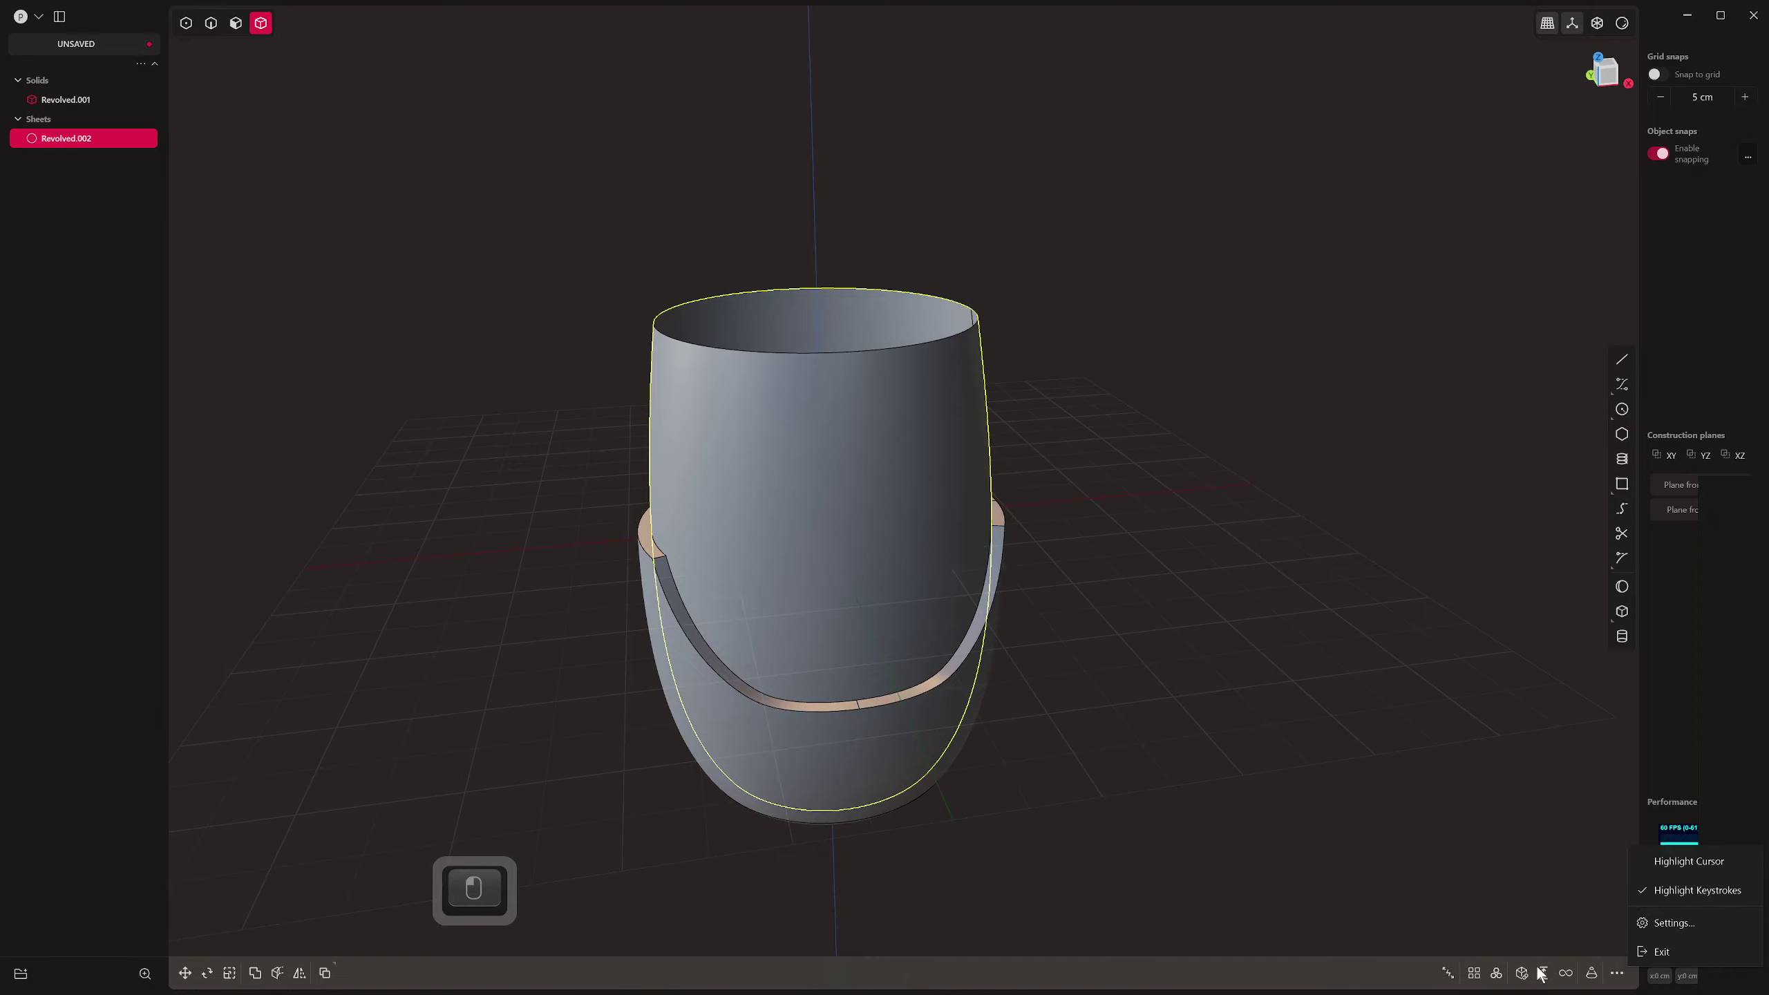
click(1539, 971)
middle_drag(1241, 611, 1226, 670)
drag(655, 589, 662, 591)
middle_drag(979, 531, 904, 537)
scroll(907, 498, up, 3)
key(2)
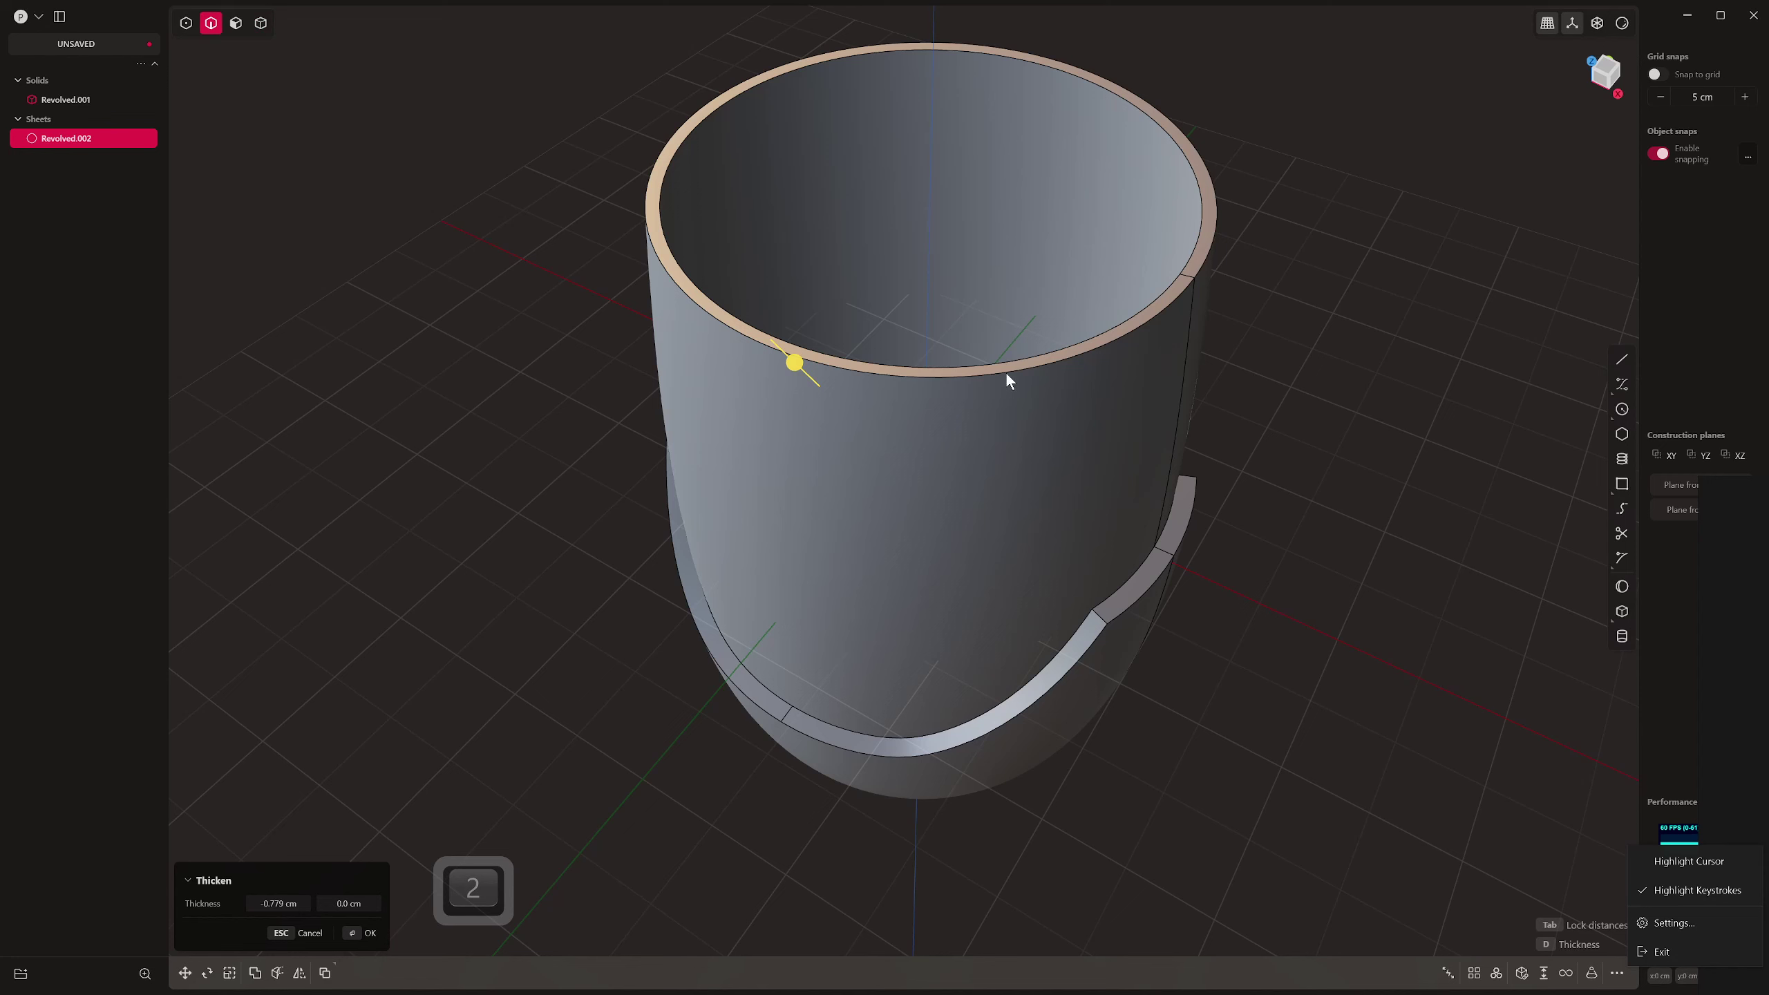
key(Return)
Run Delete Redundant Topology on both the glass and sleeve solids
middle_drag(1288, 380, 1172, 332)
key(4)
click(1171, 335)
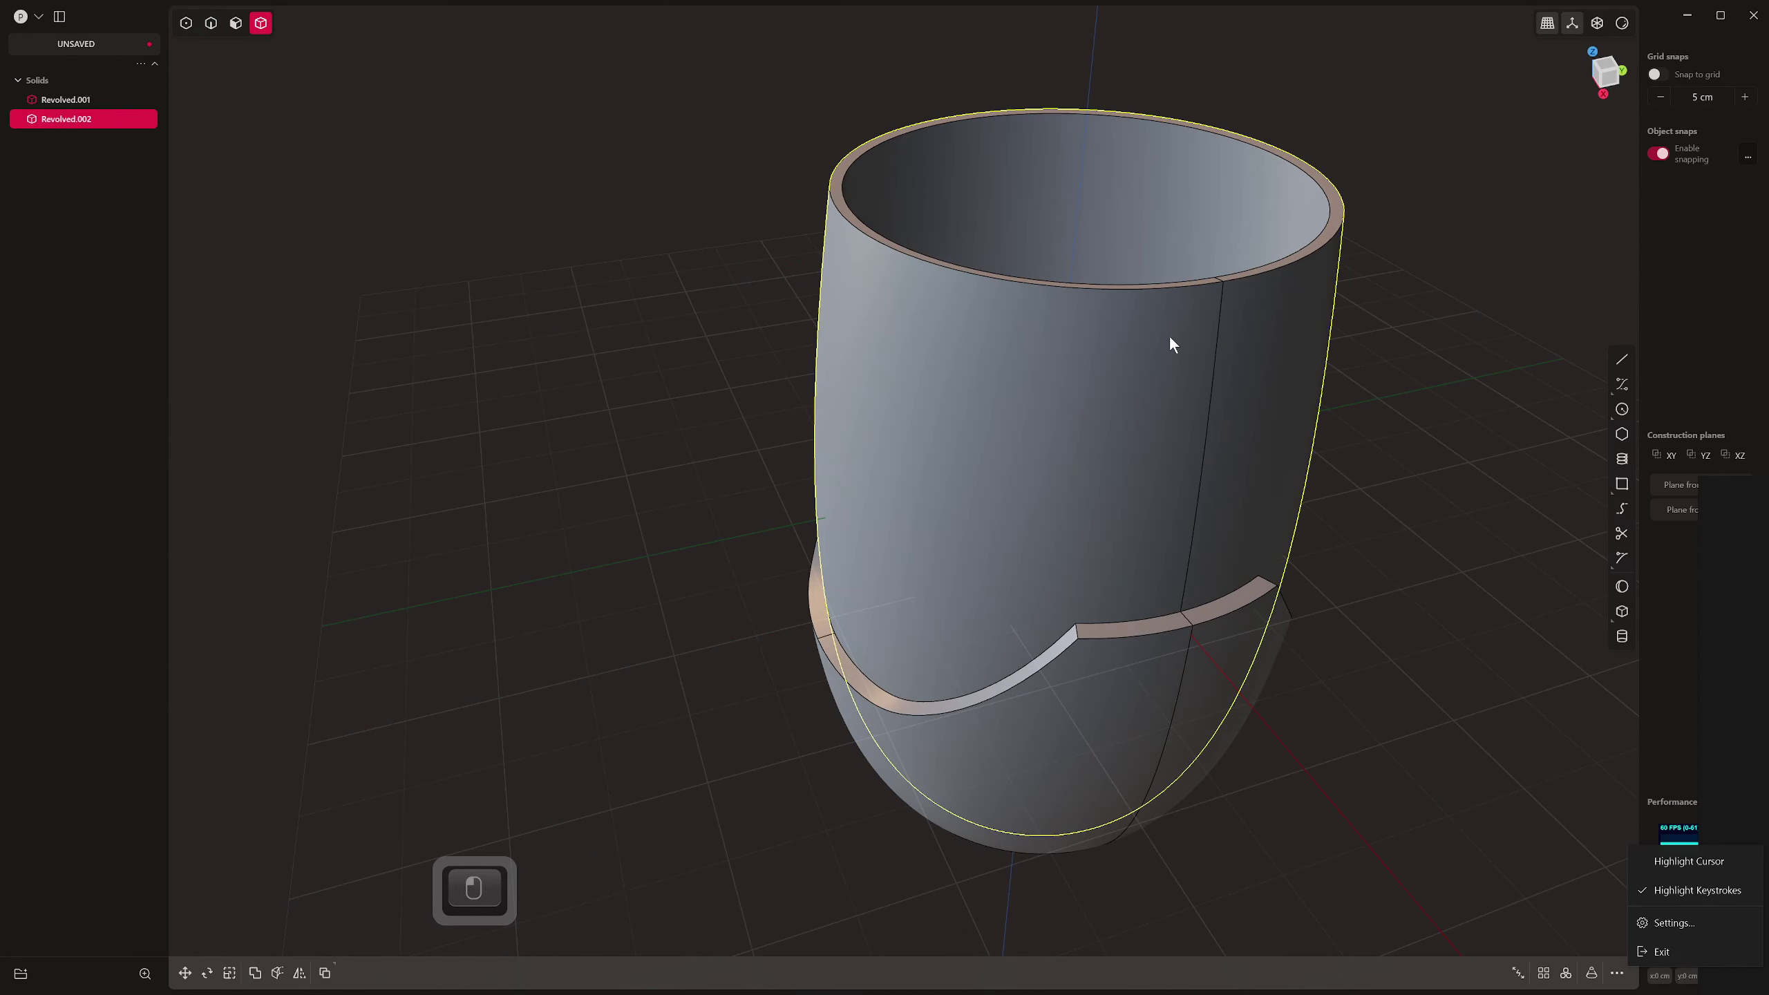
shift+click(1166, 673)
text(fr)
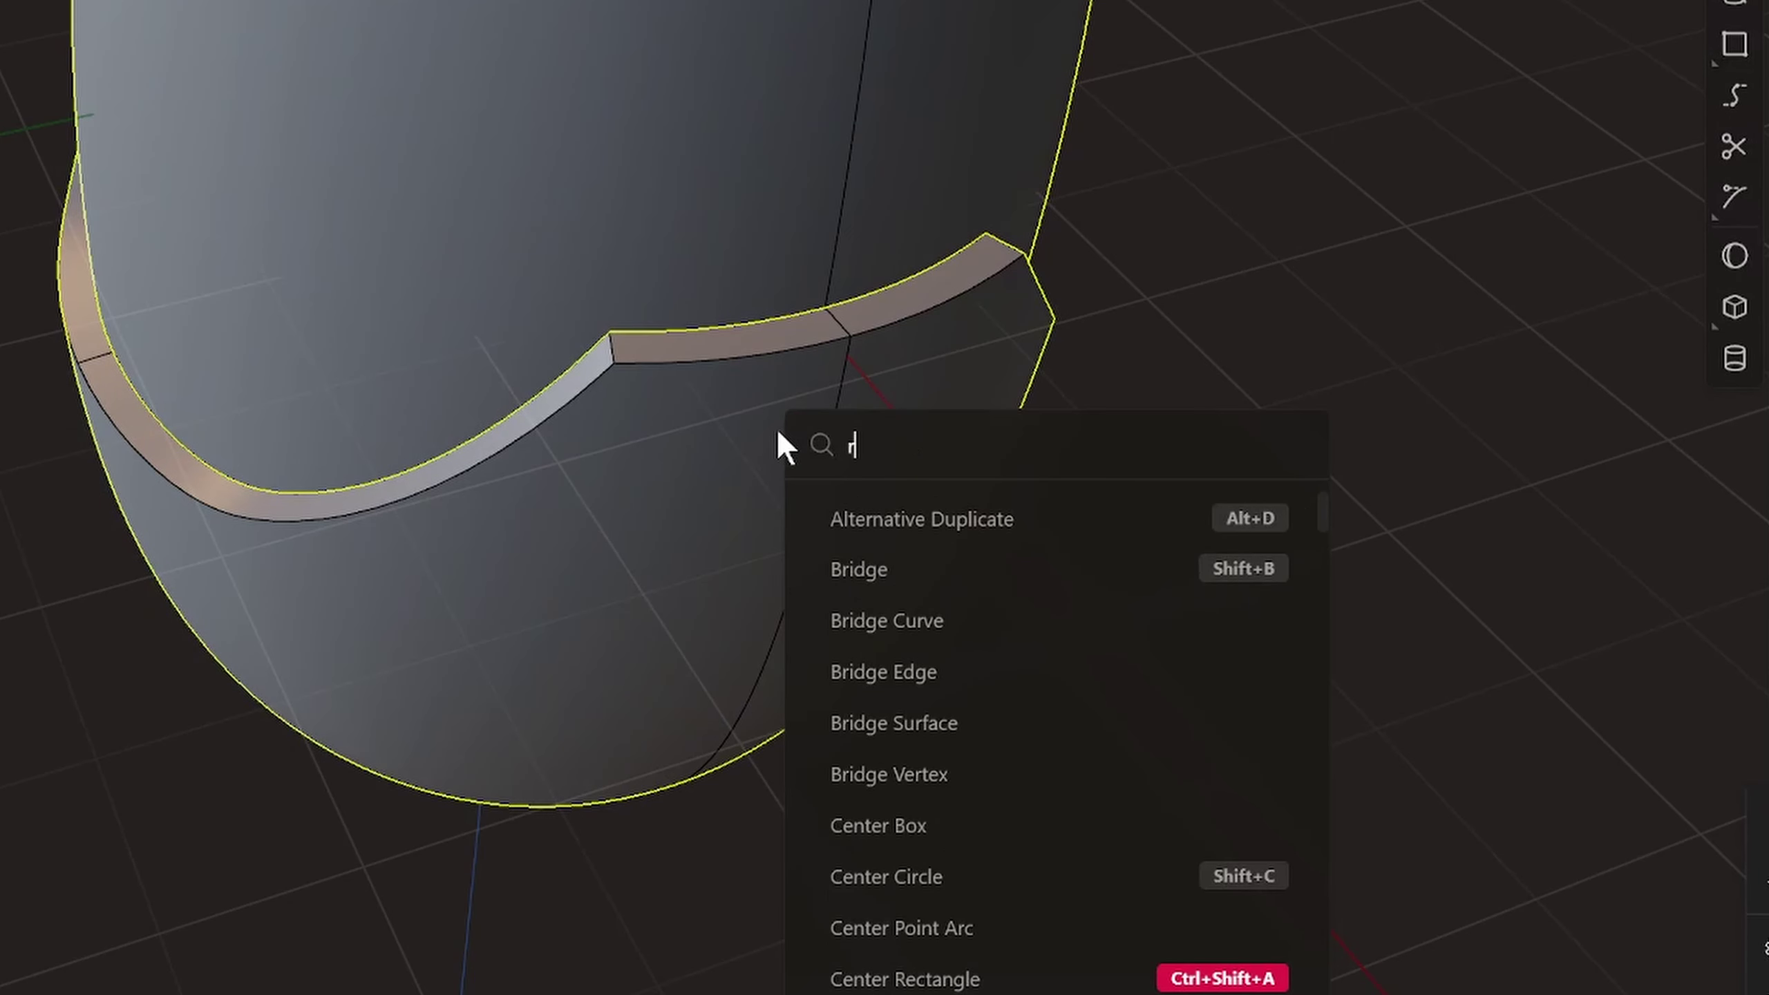
text(ed)
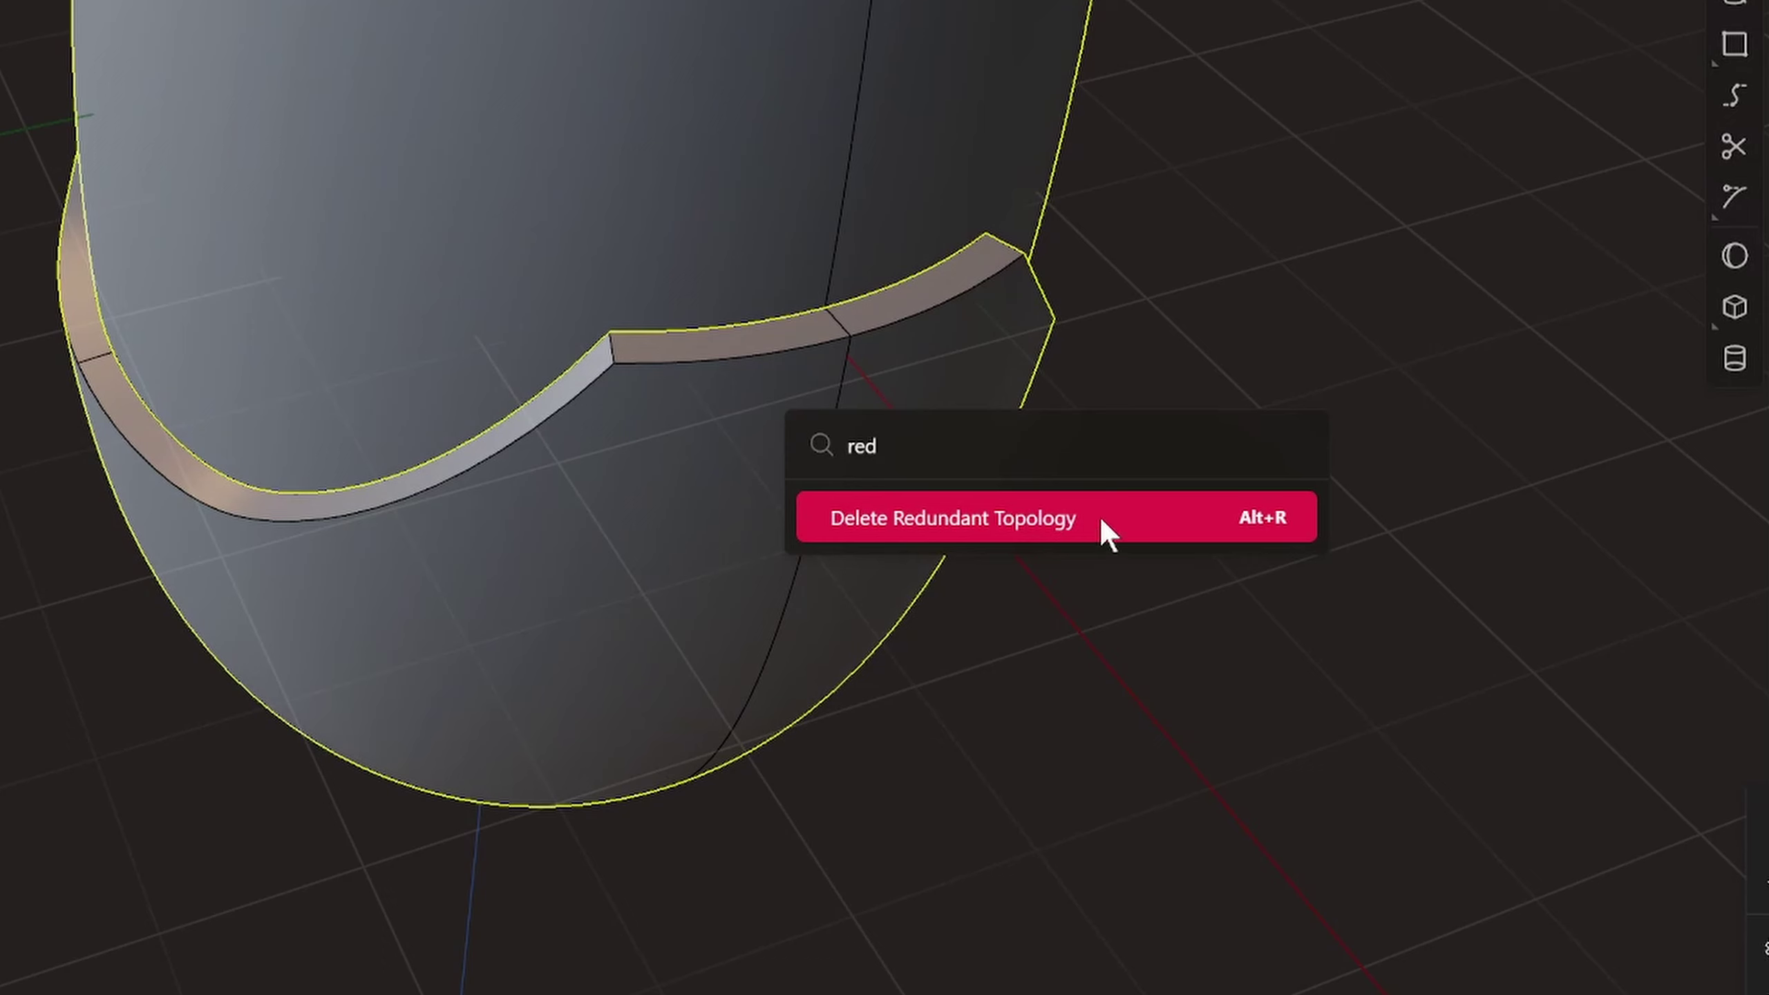
click(1132, 523)
Examine the glass and sleeve from several angles, toggling X-ray display, and inspect the stepped edge up close
middle_drag(908, 502, 829, 240)
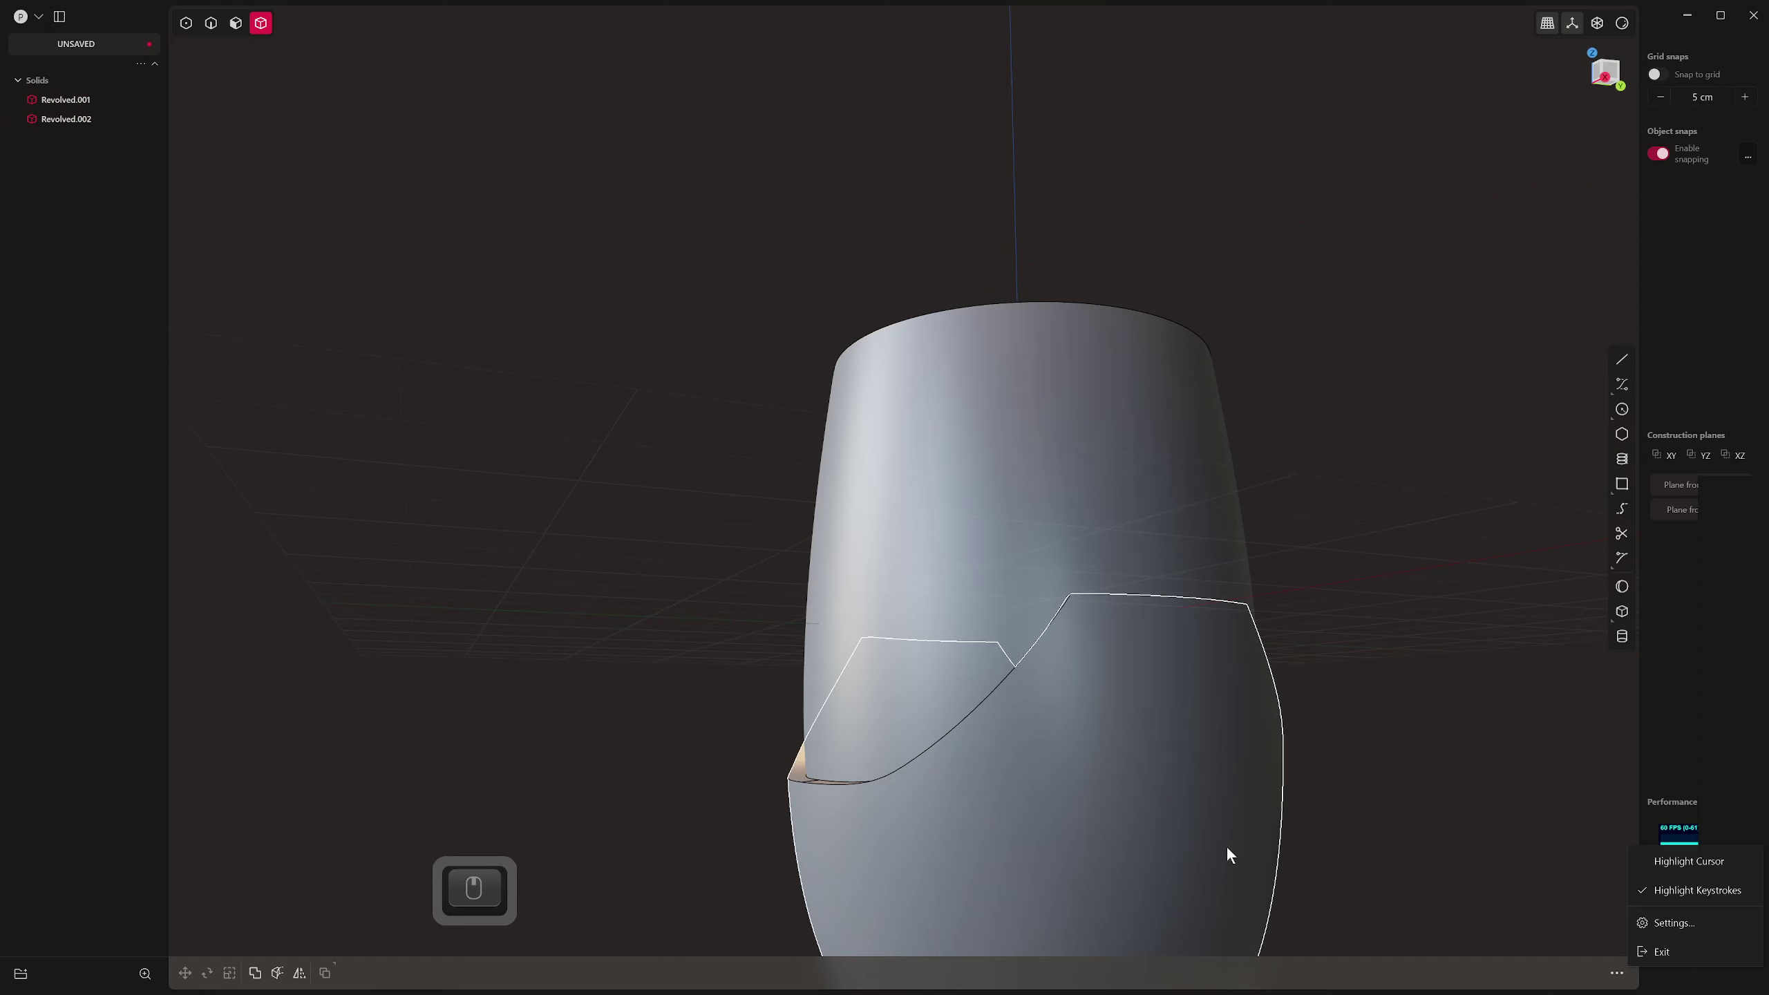
middle_drag(1227, 846, 1200, 802)
key(ctrl+z)
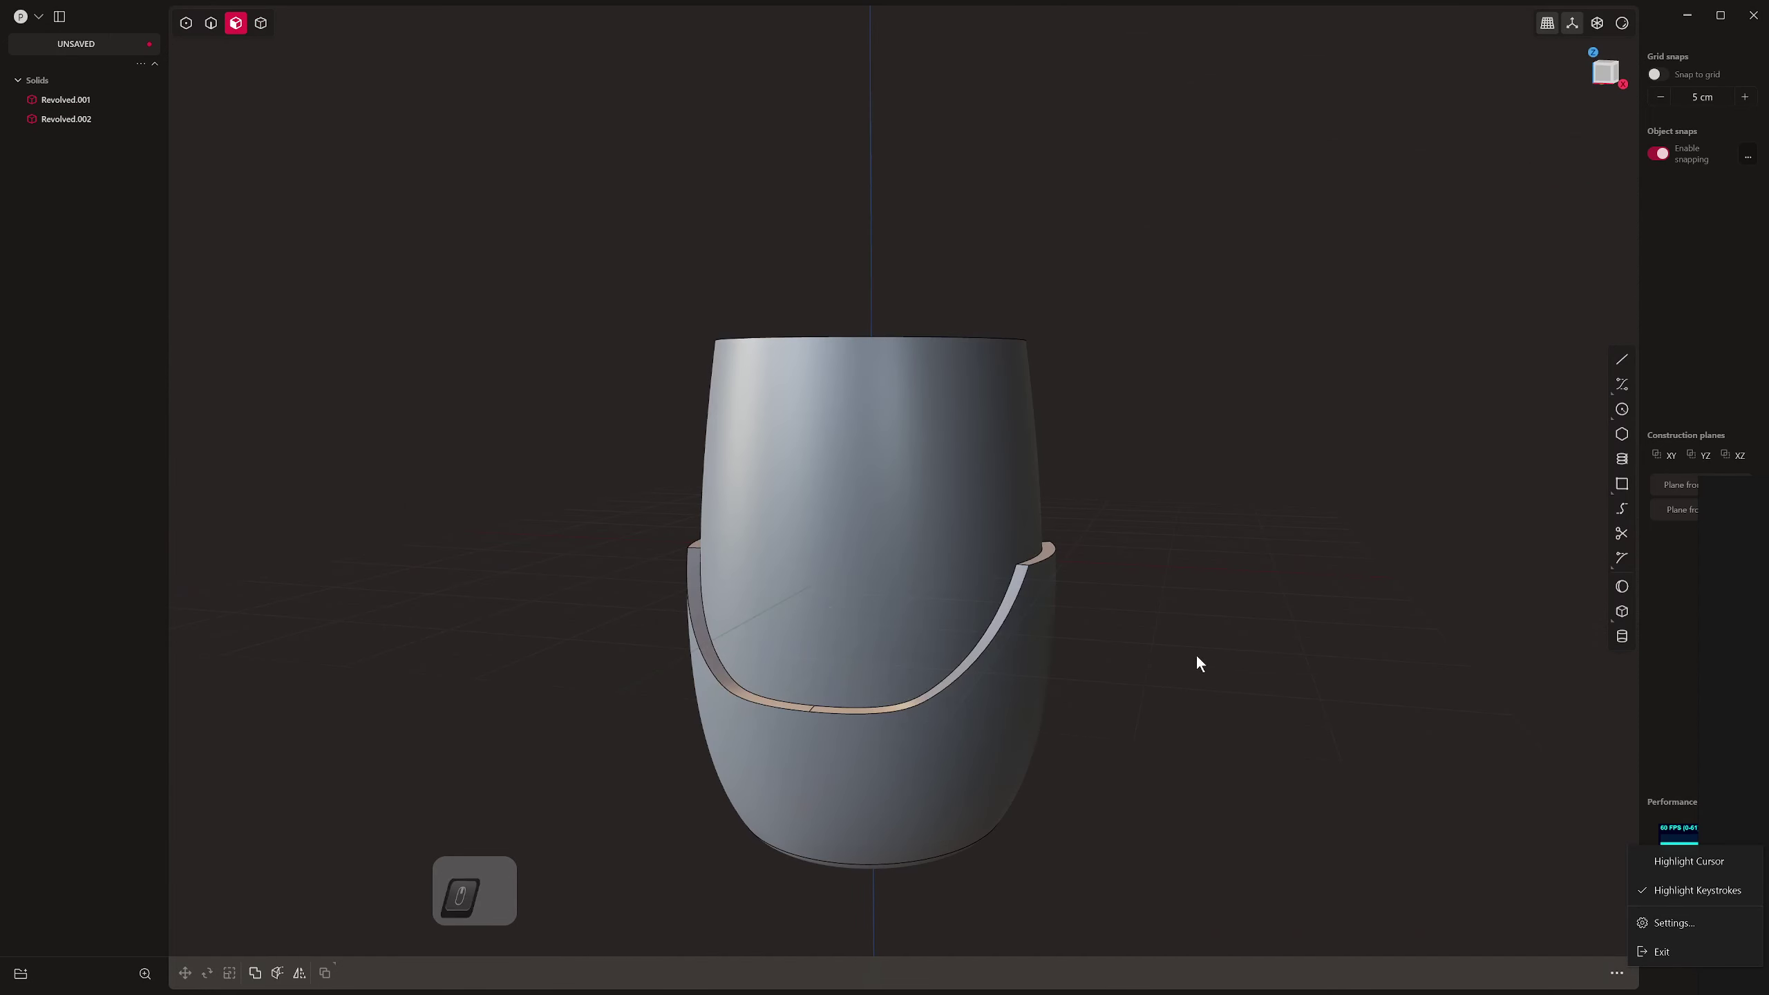
middle_drag(1197, 656, 1062, 566)
key(alt+z)
key(alt+z)
scroll(1211, 614, up, 2)
scroll(1062, 538, up, 4)
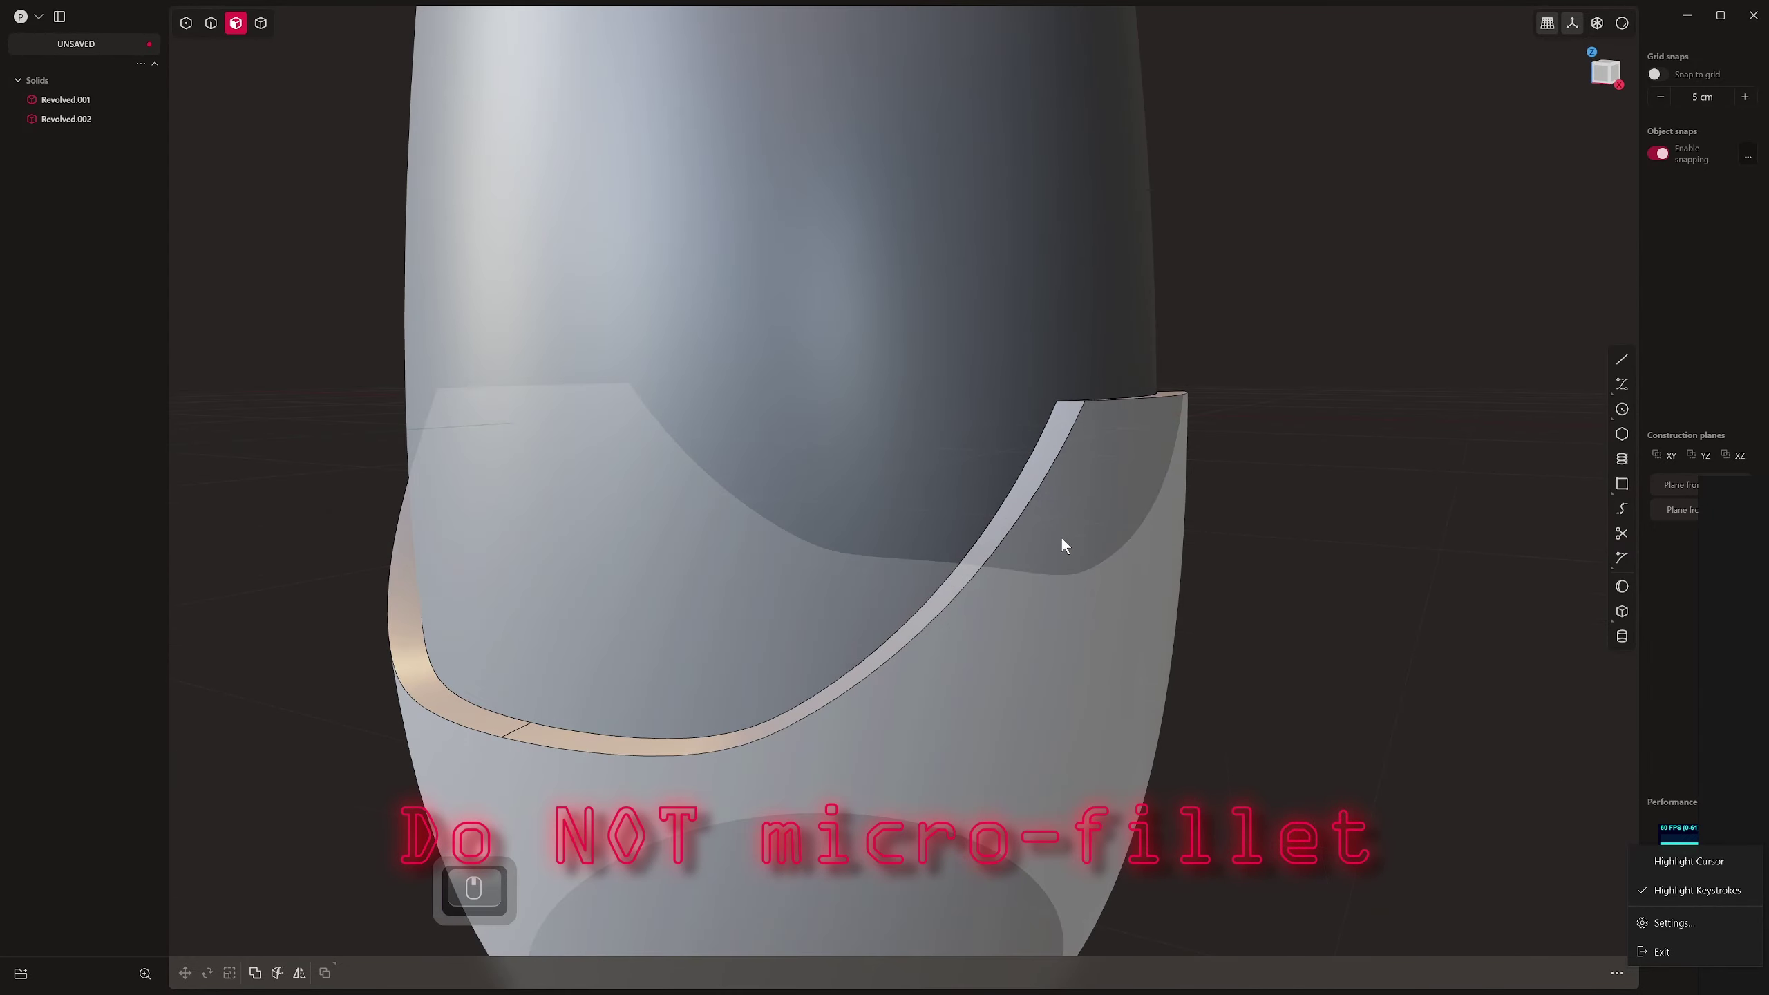
Try a fillet of about 0.357 cm on the outer edge of the sleeve's curved cut-out
key(2)
click(1062, 454)
drag(1061, 455, 1063, 449)
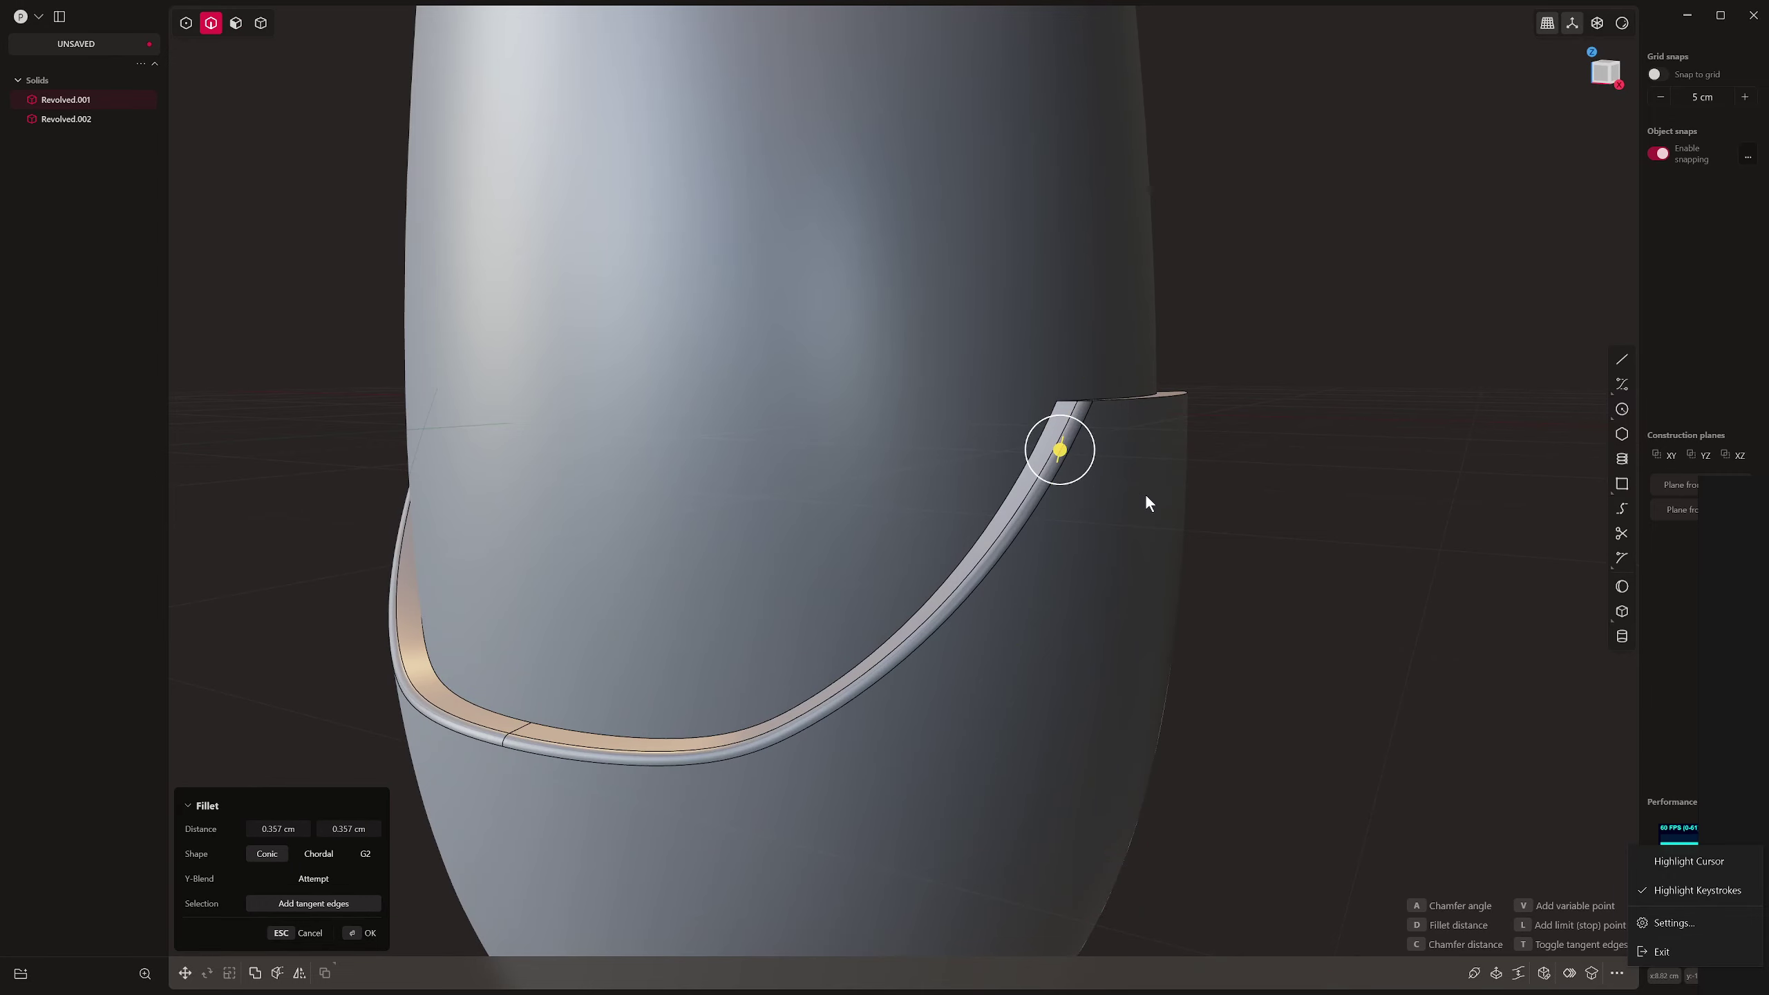
key(Return)
middle_drag(1181, 495, 1173, 566)
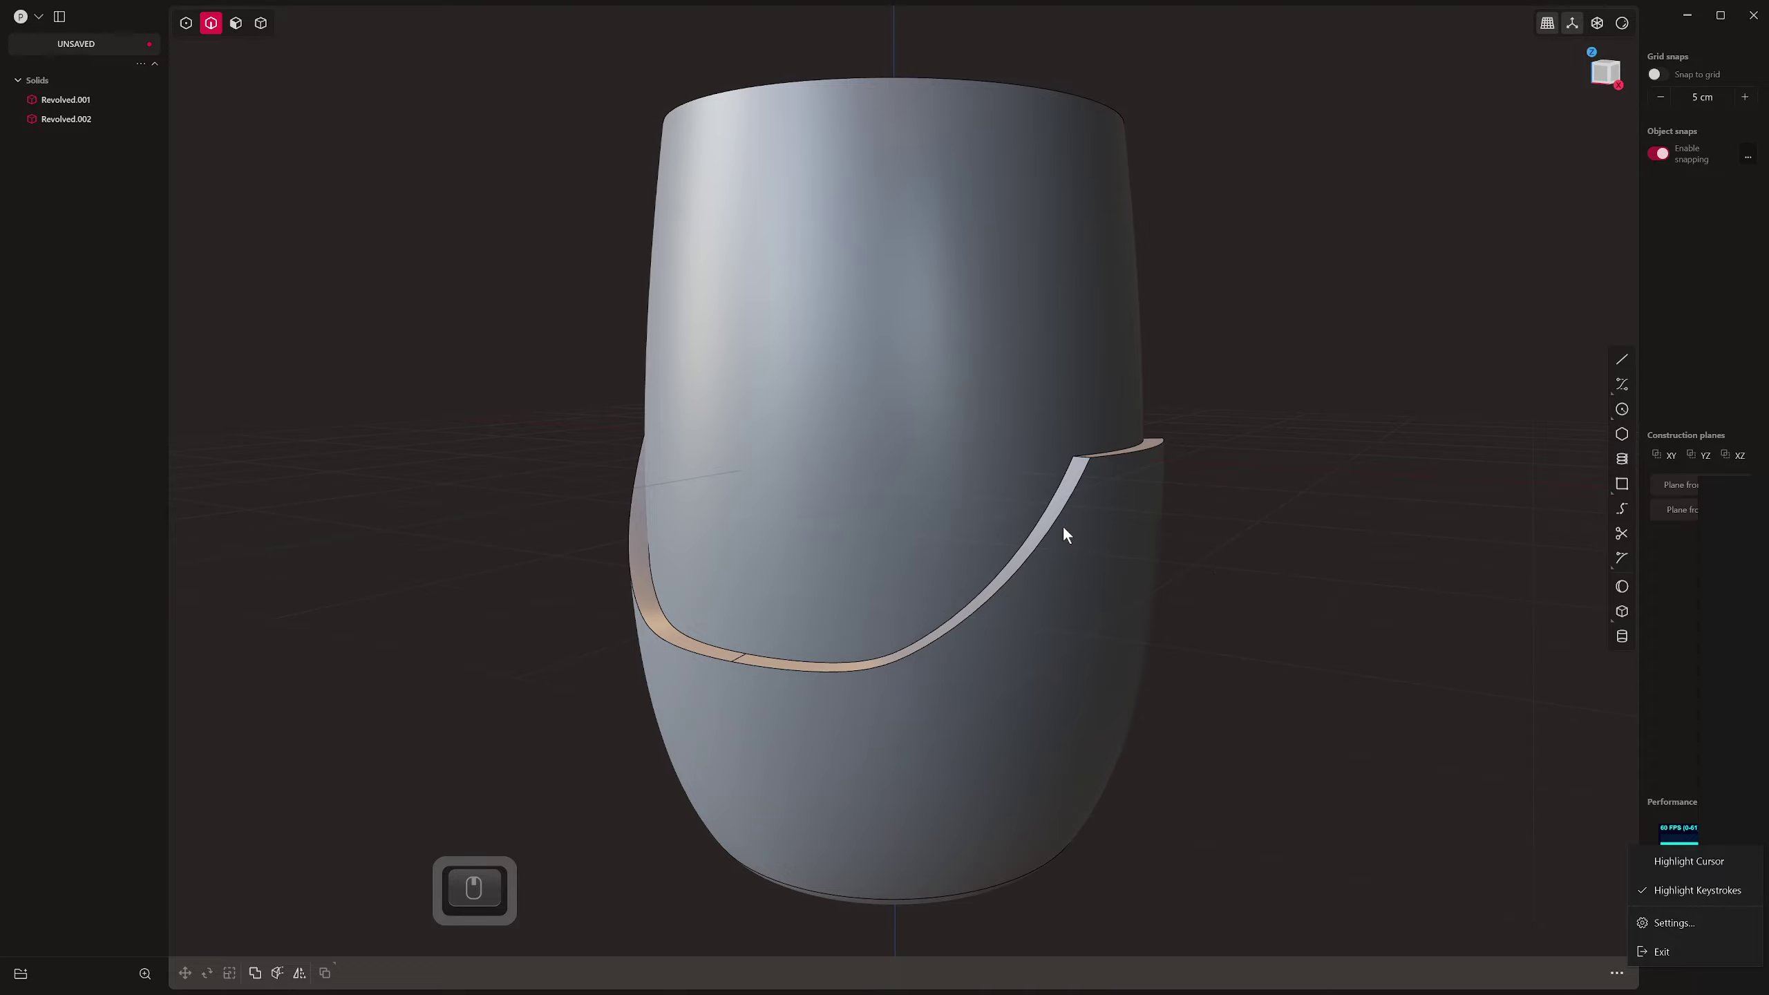
click(1061, 519)
key(f)
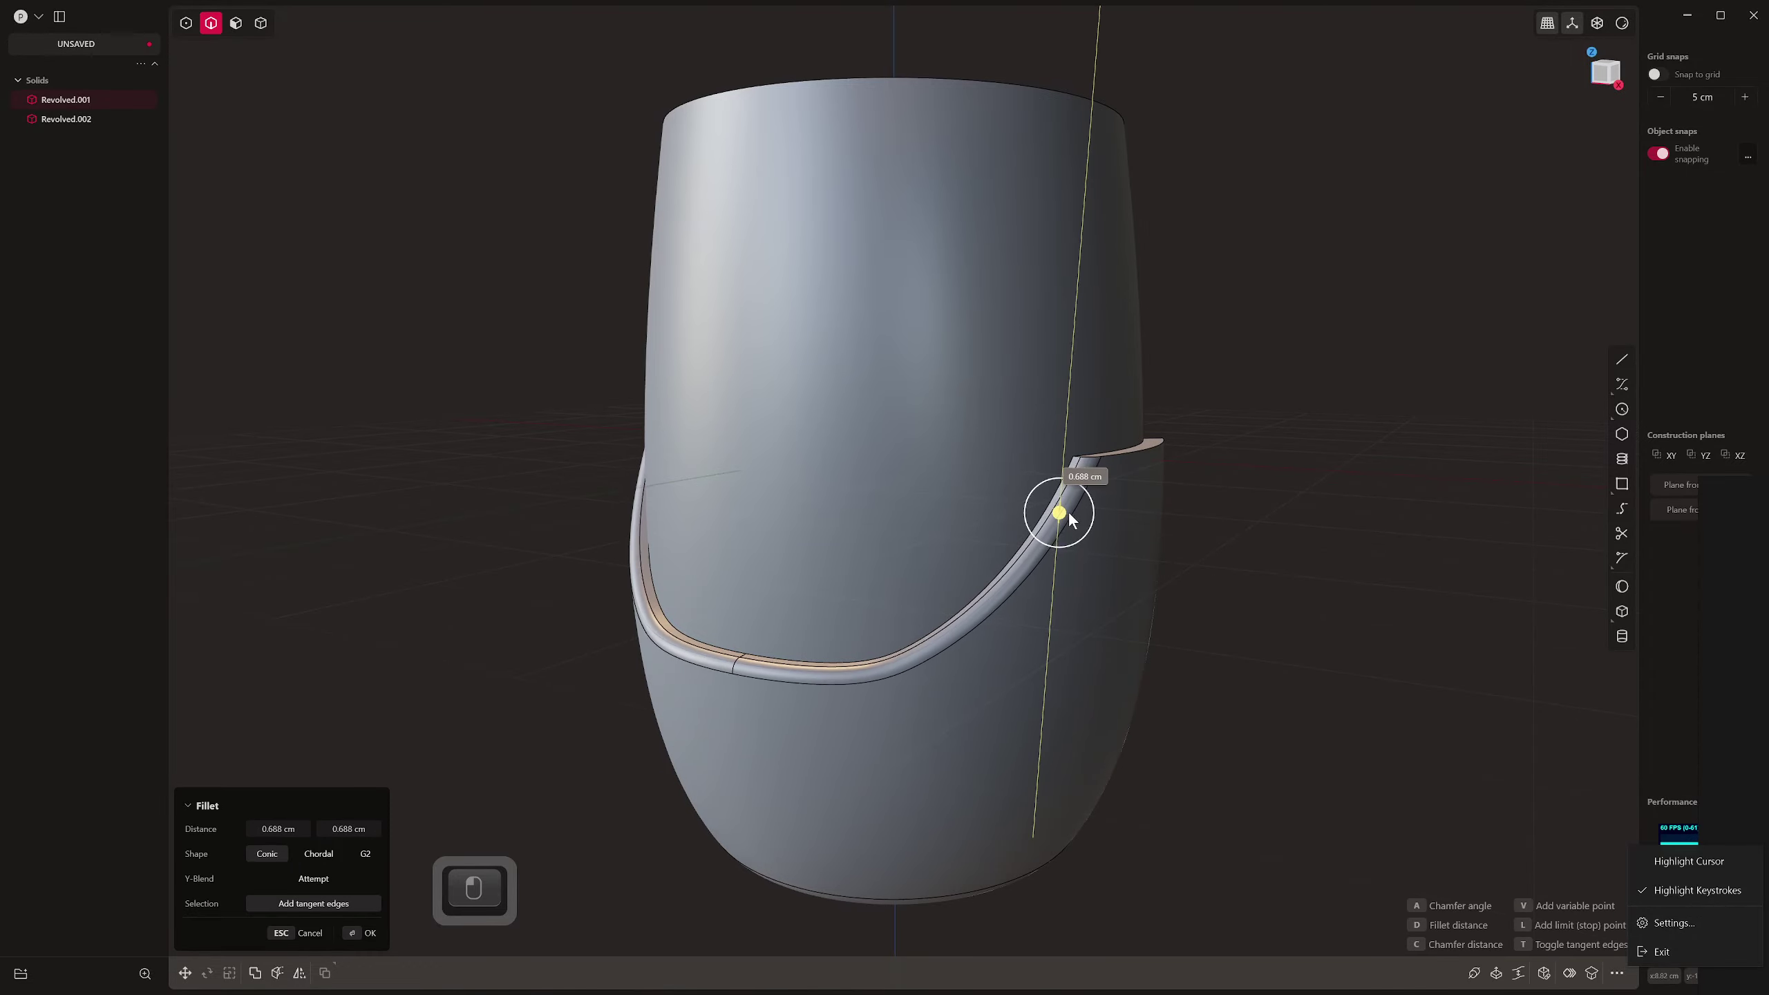
key(Escape)
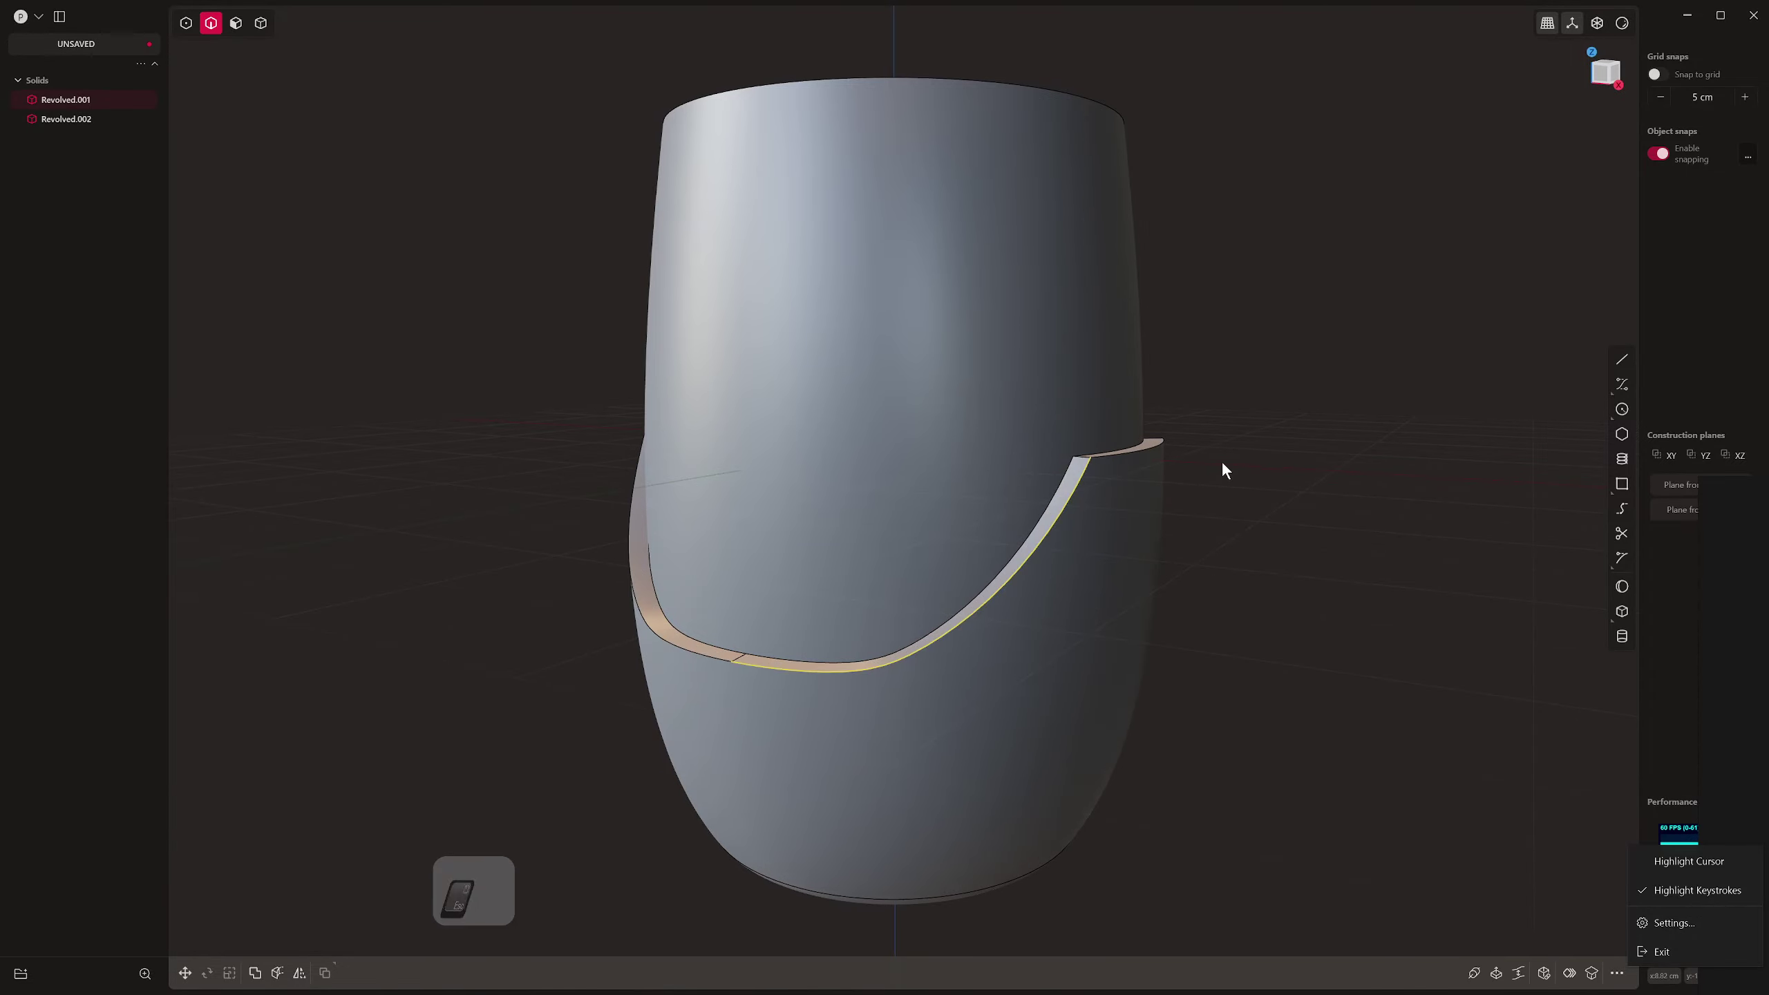
click(1265, 486)
Examine the sleeve's cut-out and lower section in the front view
middle_drag(1264, 486, 1153, 613)
key(KP_1)
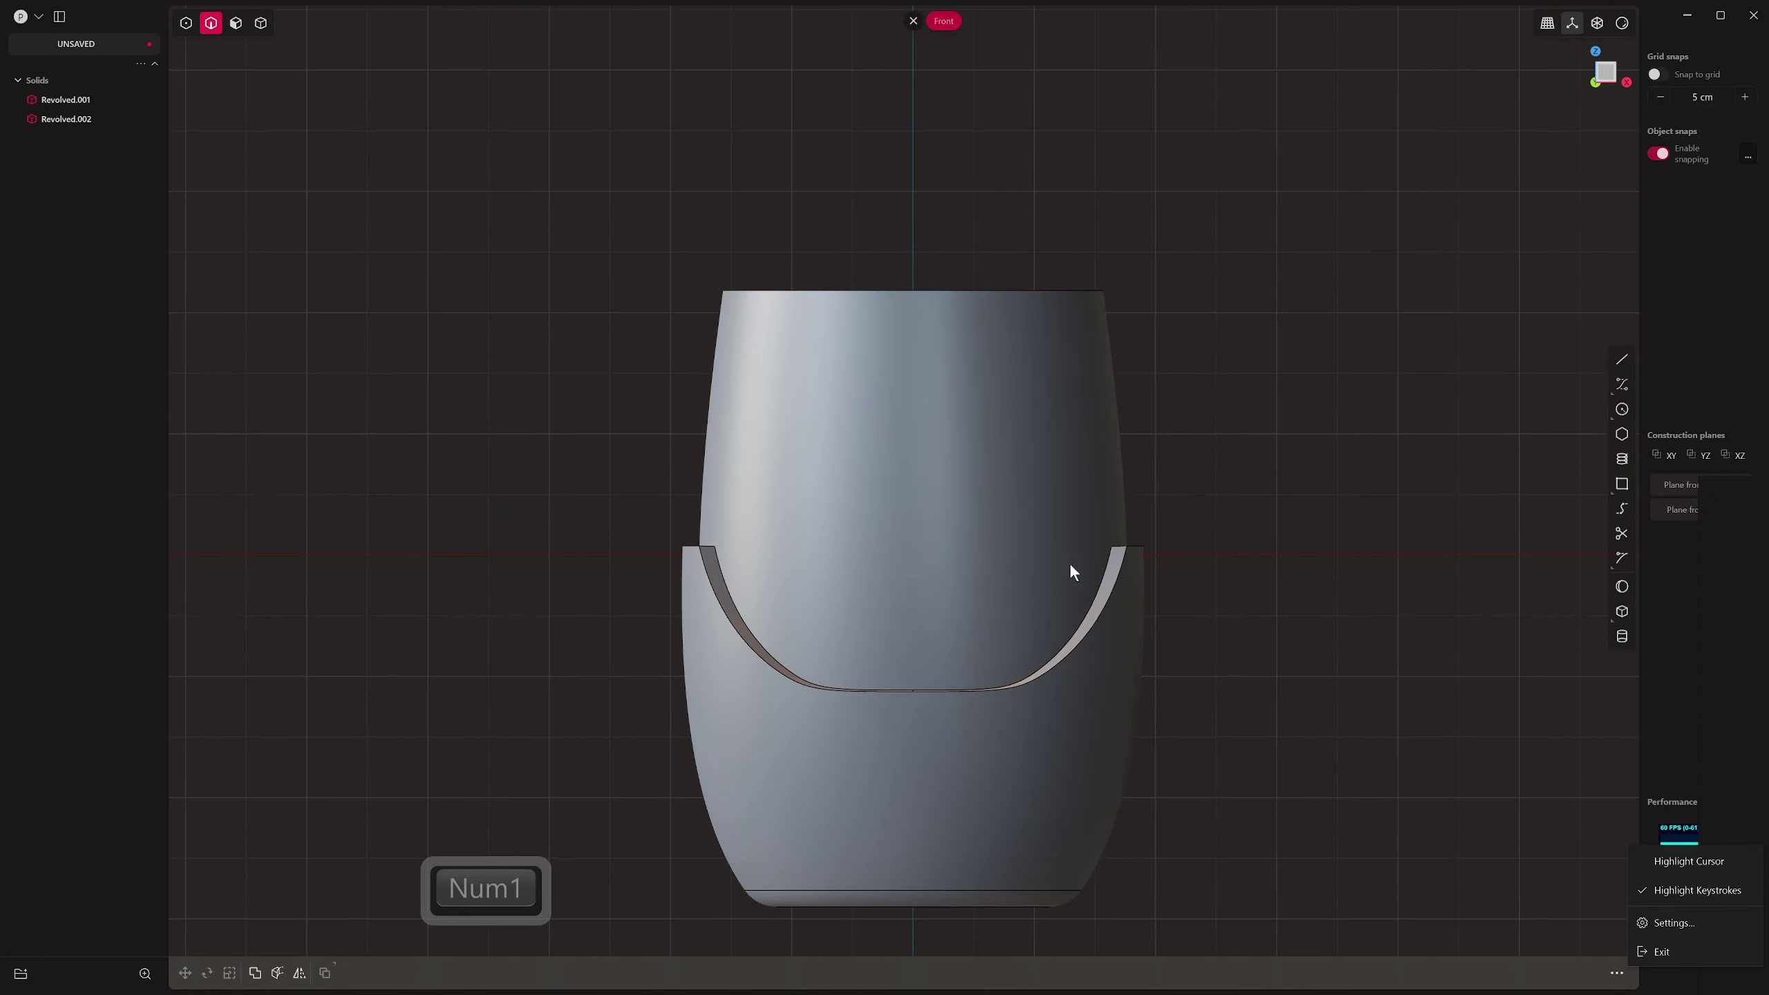
scroll(1070, 551, up, 7)
shift+middle_drag(1074, 522, 1239, 523)
scroll(1240, 523, down, 7)
shift+middle_drag(1145, 667, 1095, 467)
scroll(1094, 467, up, 6)
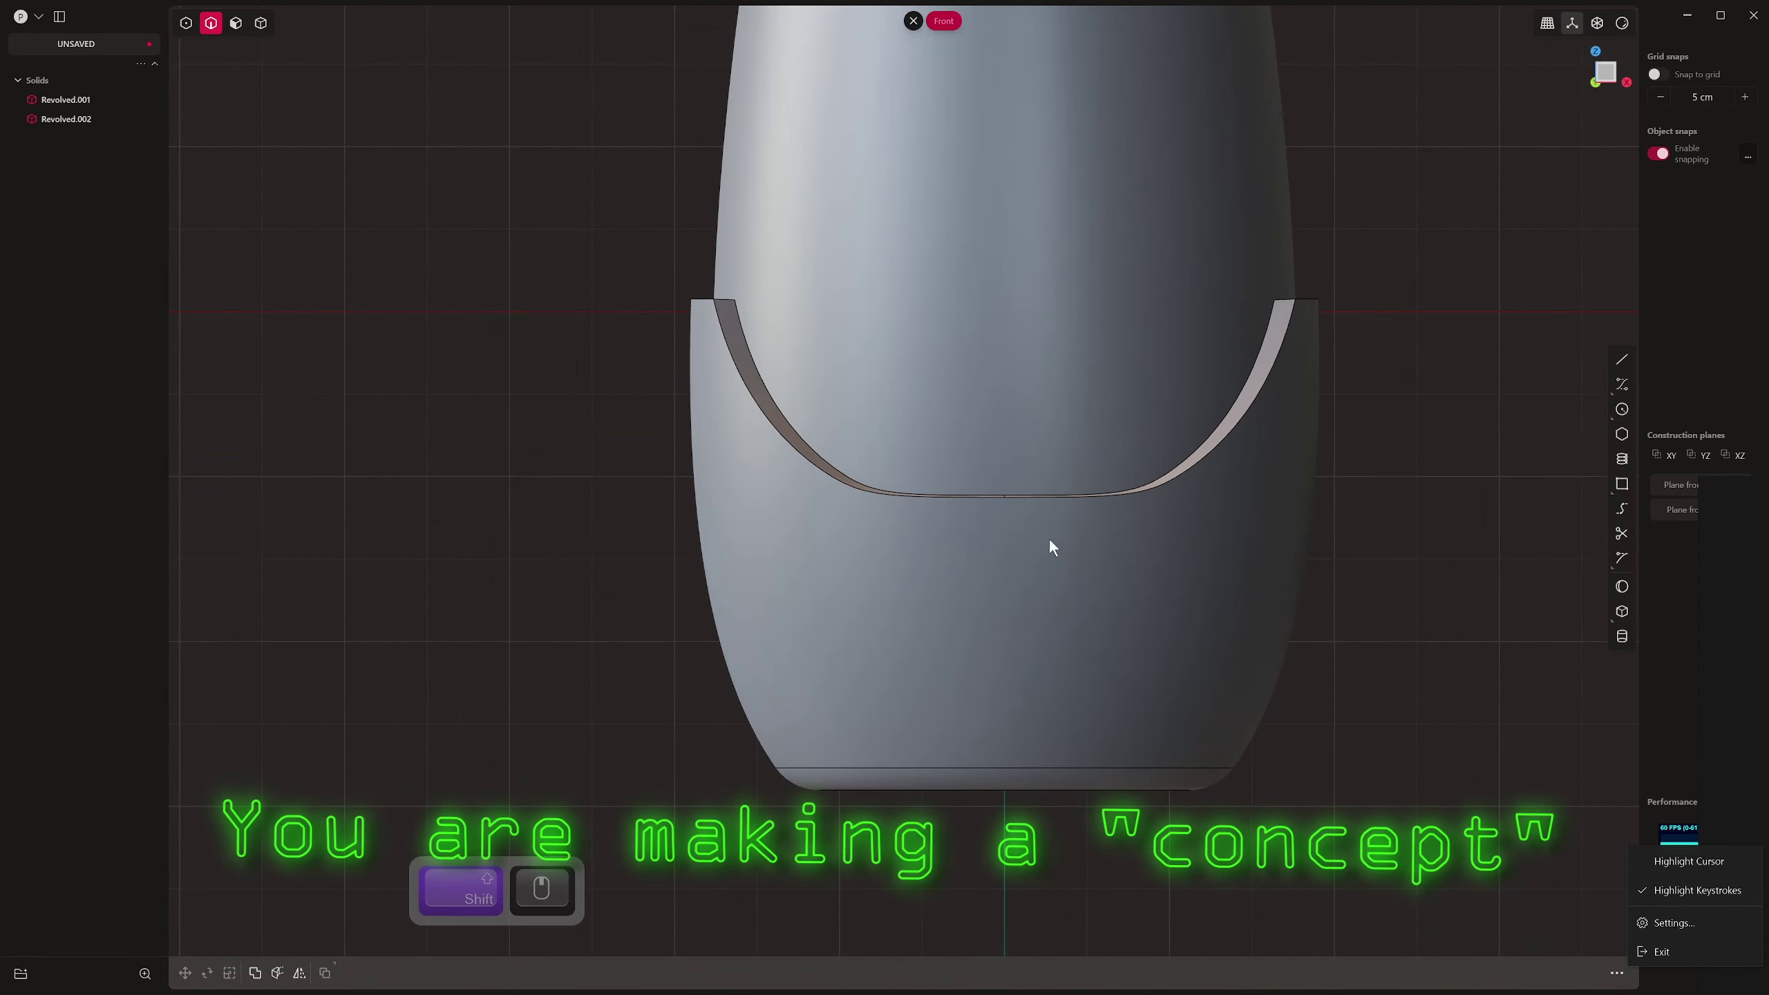
scroll(1205, 731, down, 1)
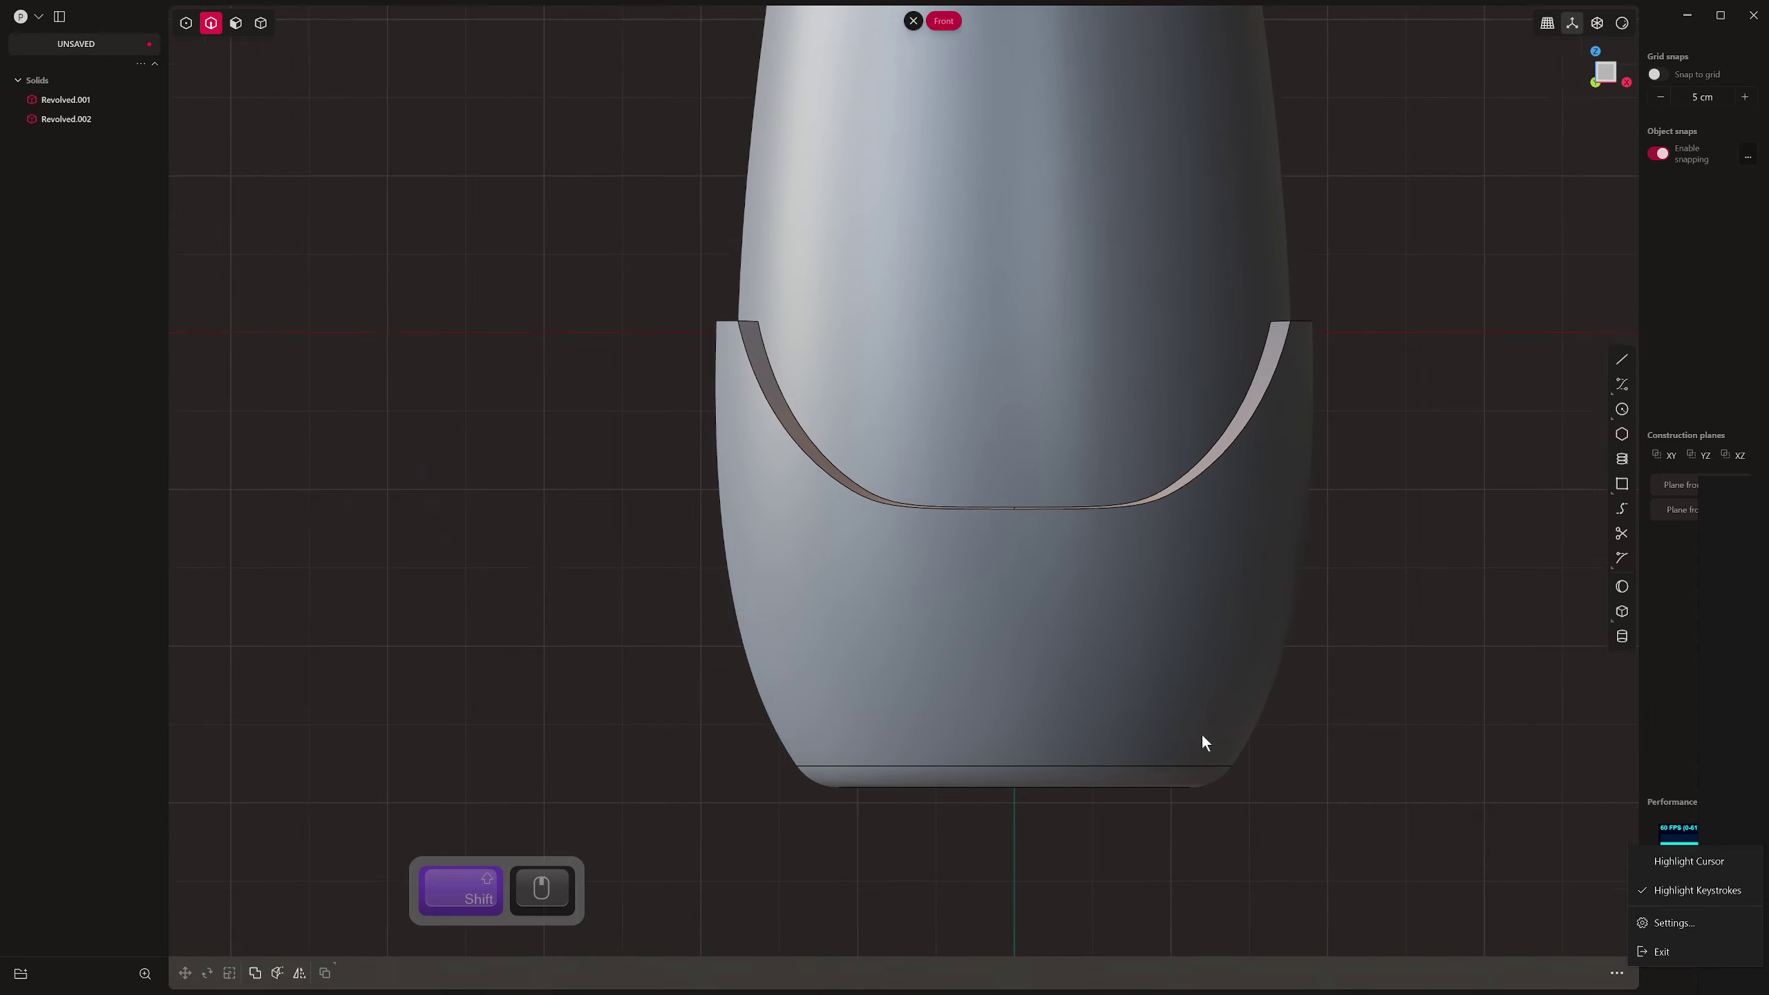
scroll(1203, 736, down, 1)
Select the sleeve and draw a horizontal line across its lower part, extending past both sides
click(1298, 478)
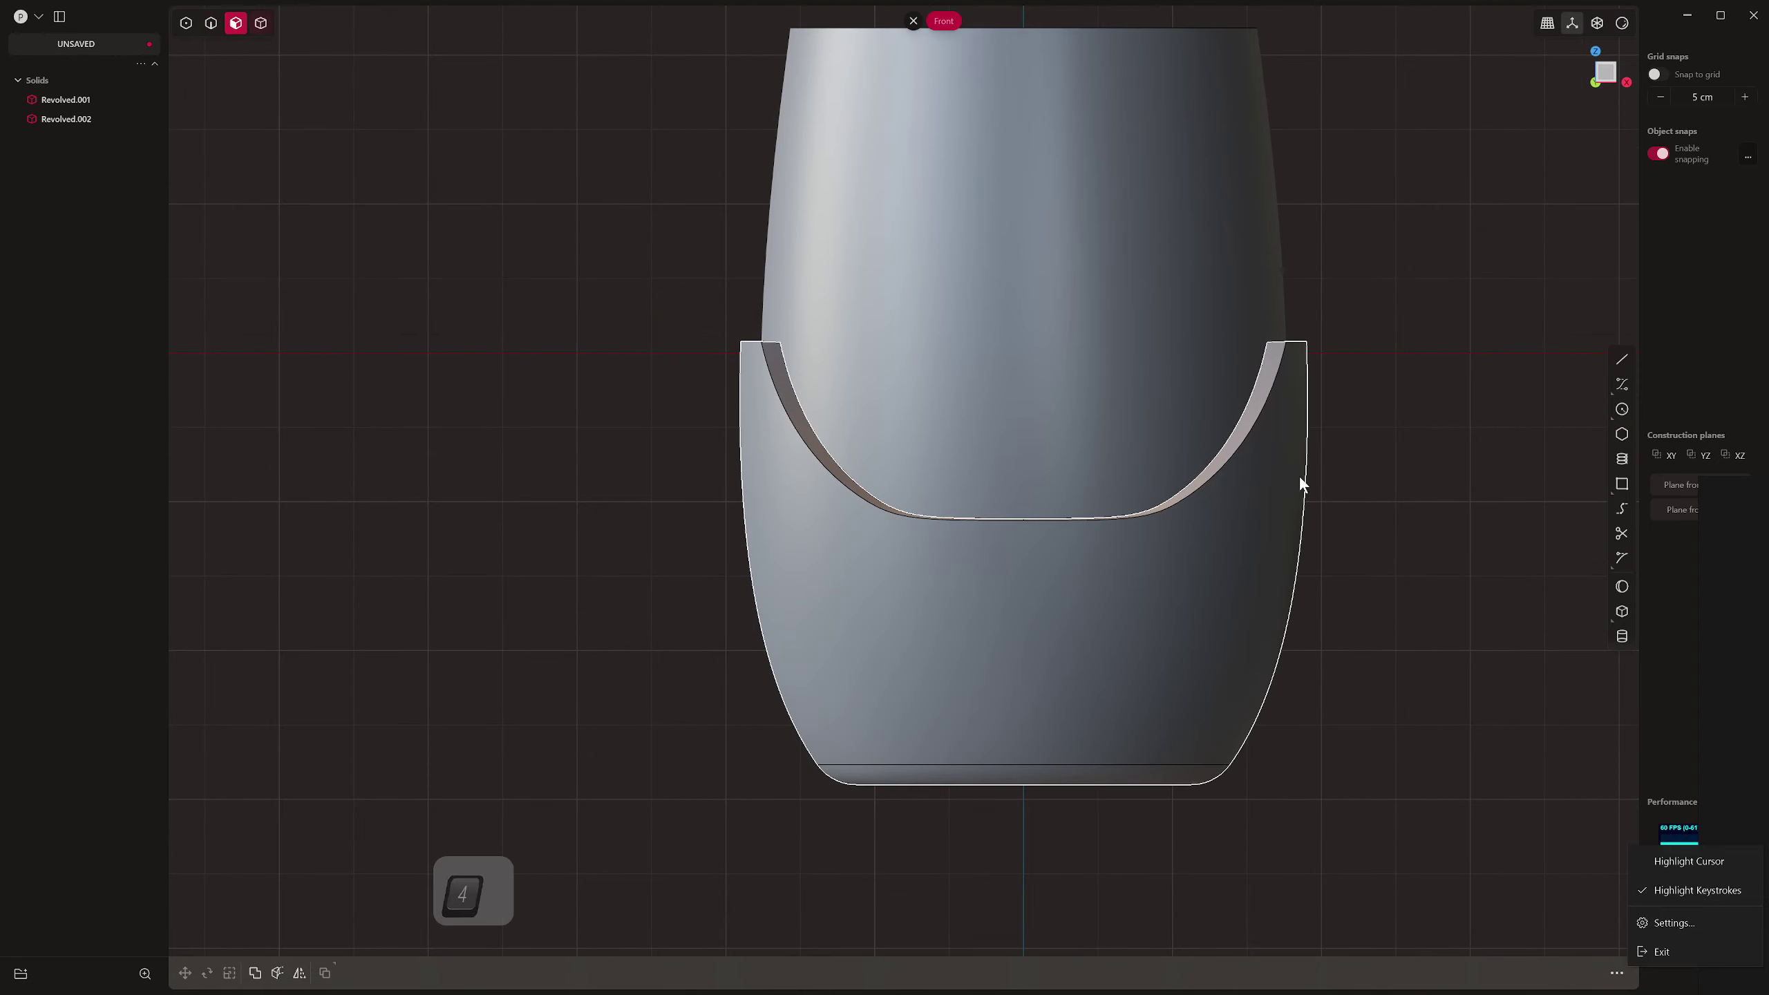
click(1618, 362)
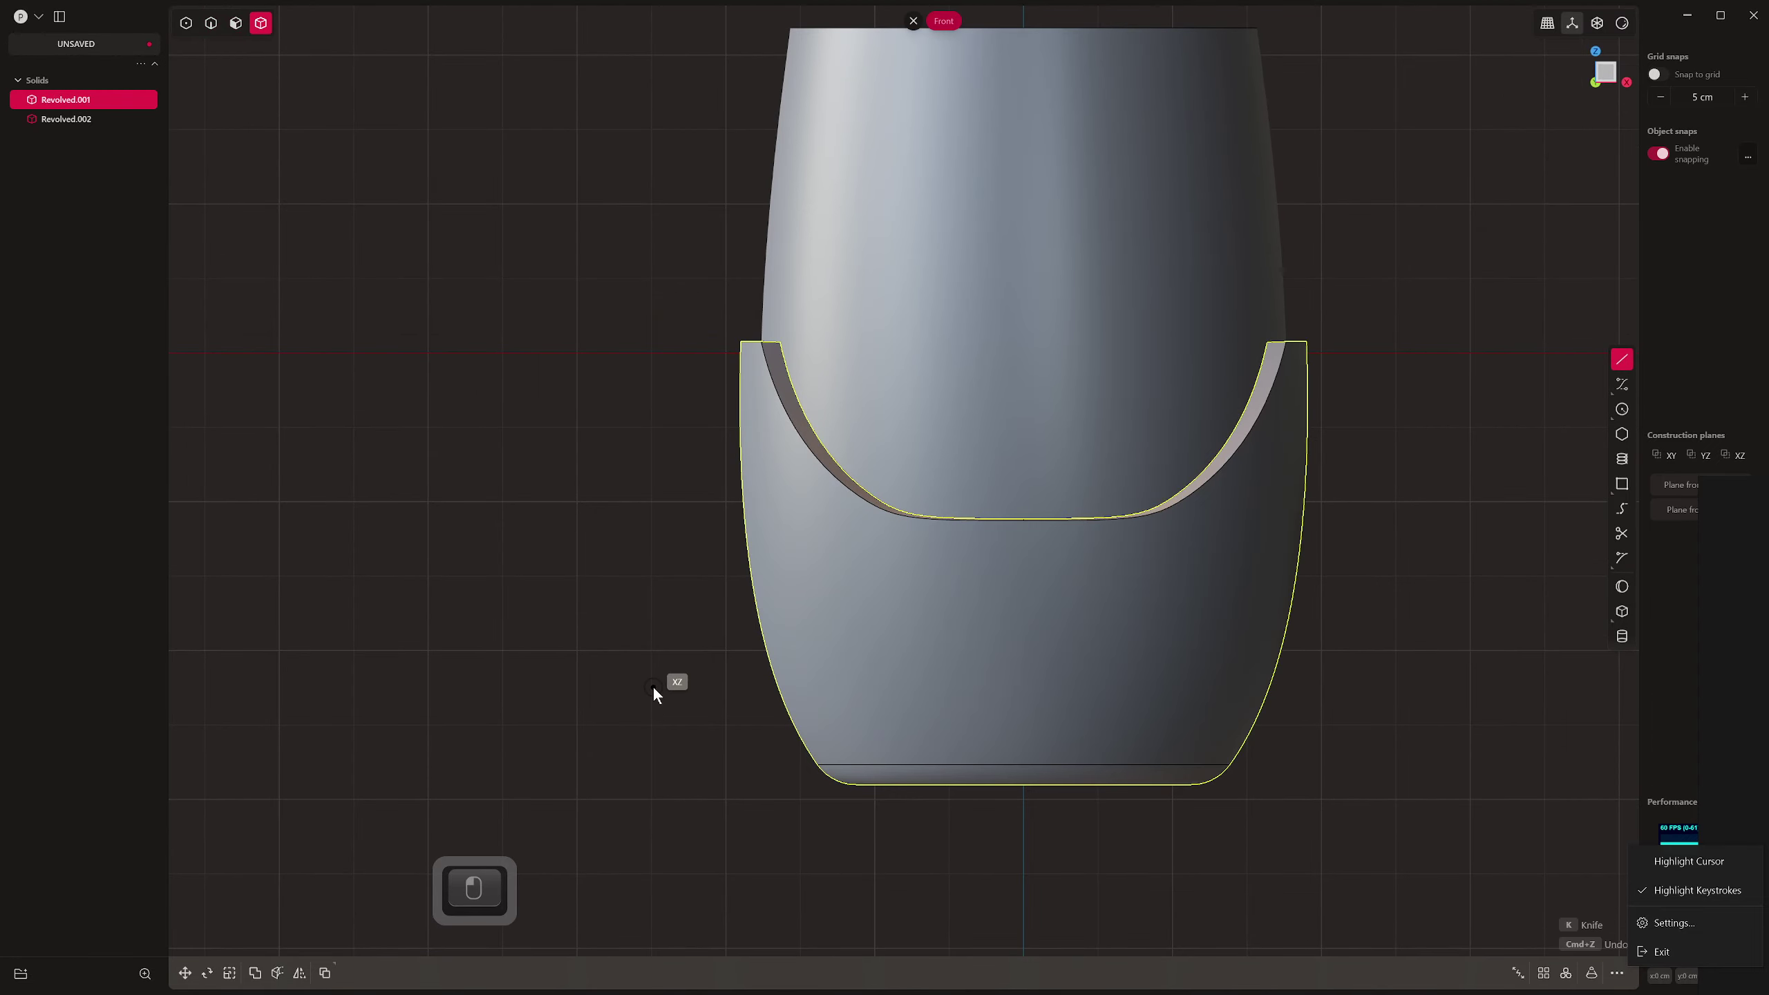
click(661, 680)
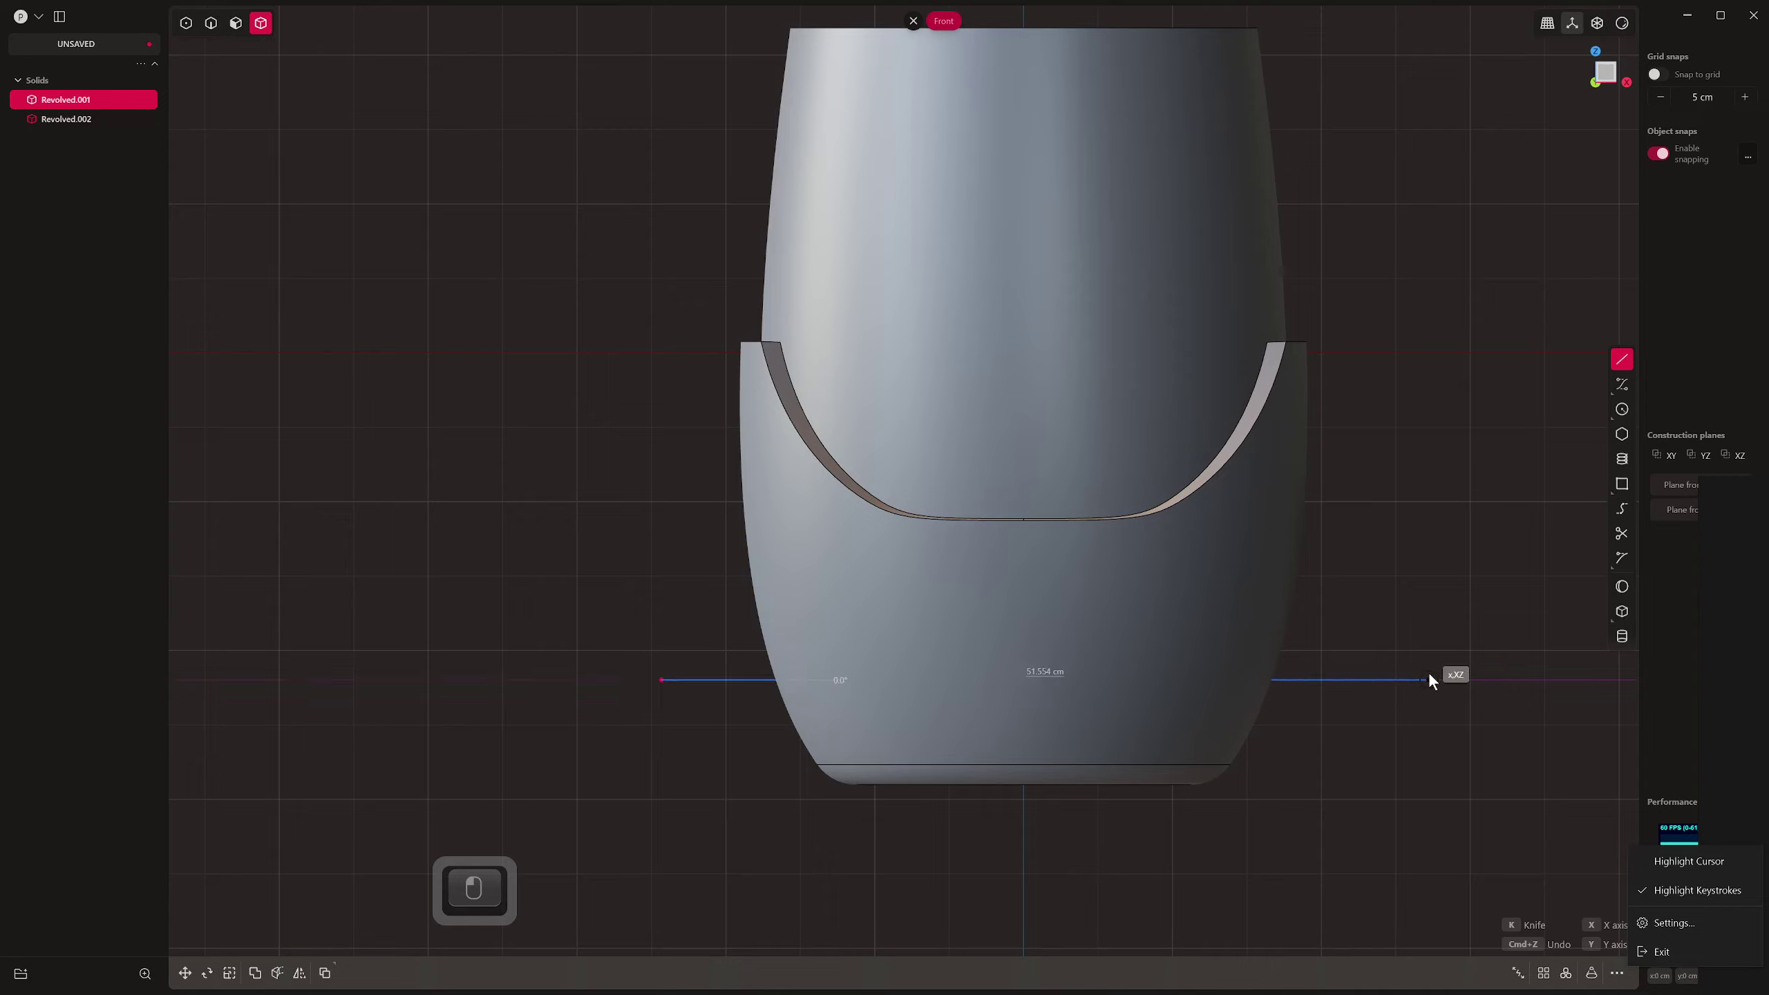
click(1430, 676)
Cut the sleeve into two solids along the horizontal line and delete the cutting line
key(c)
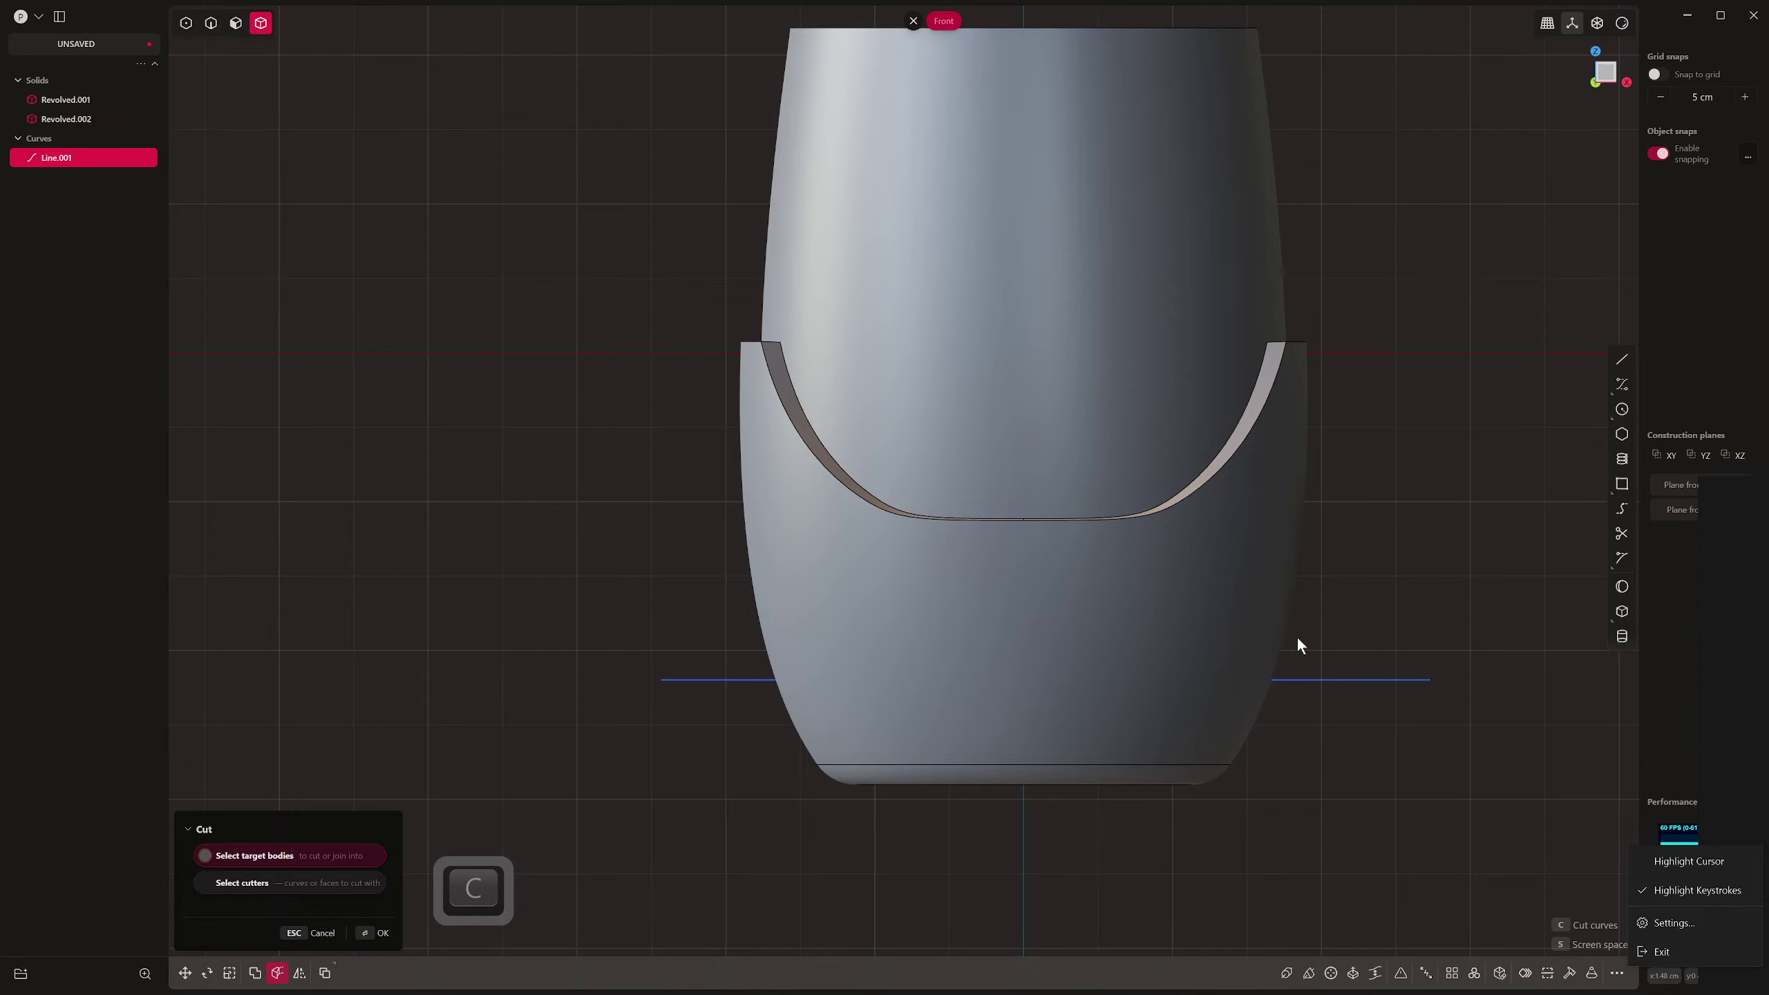
right_click(1439, 722)
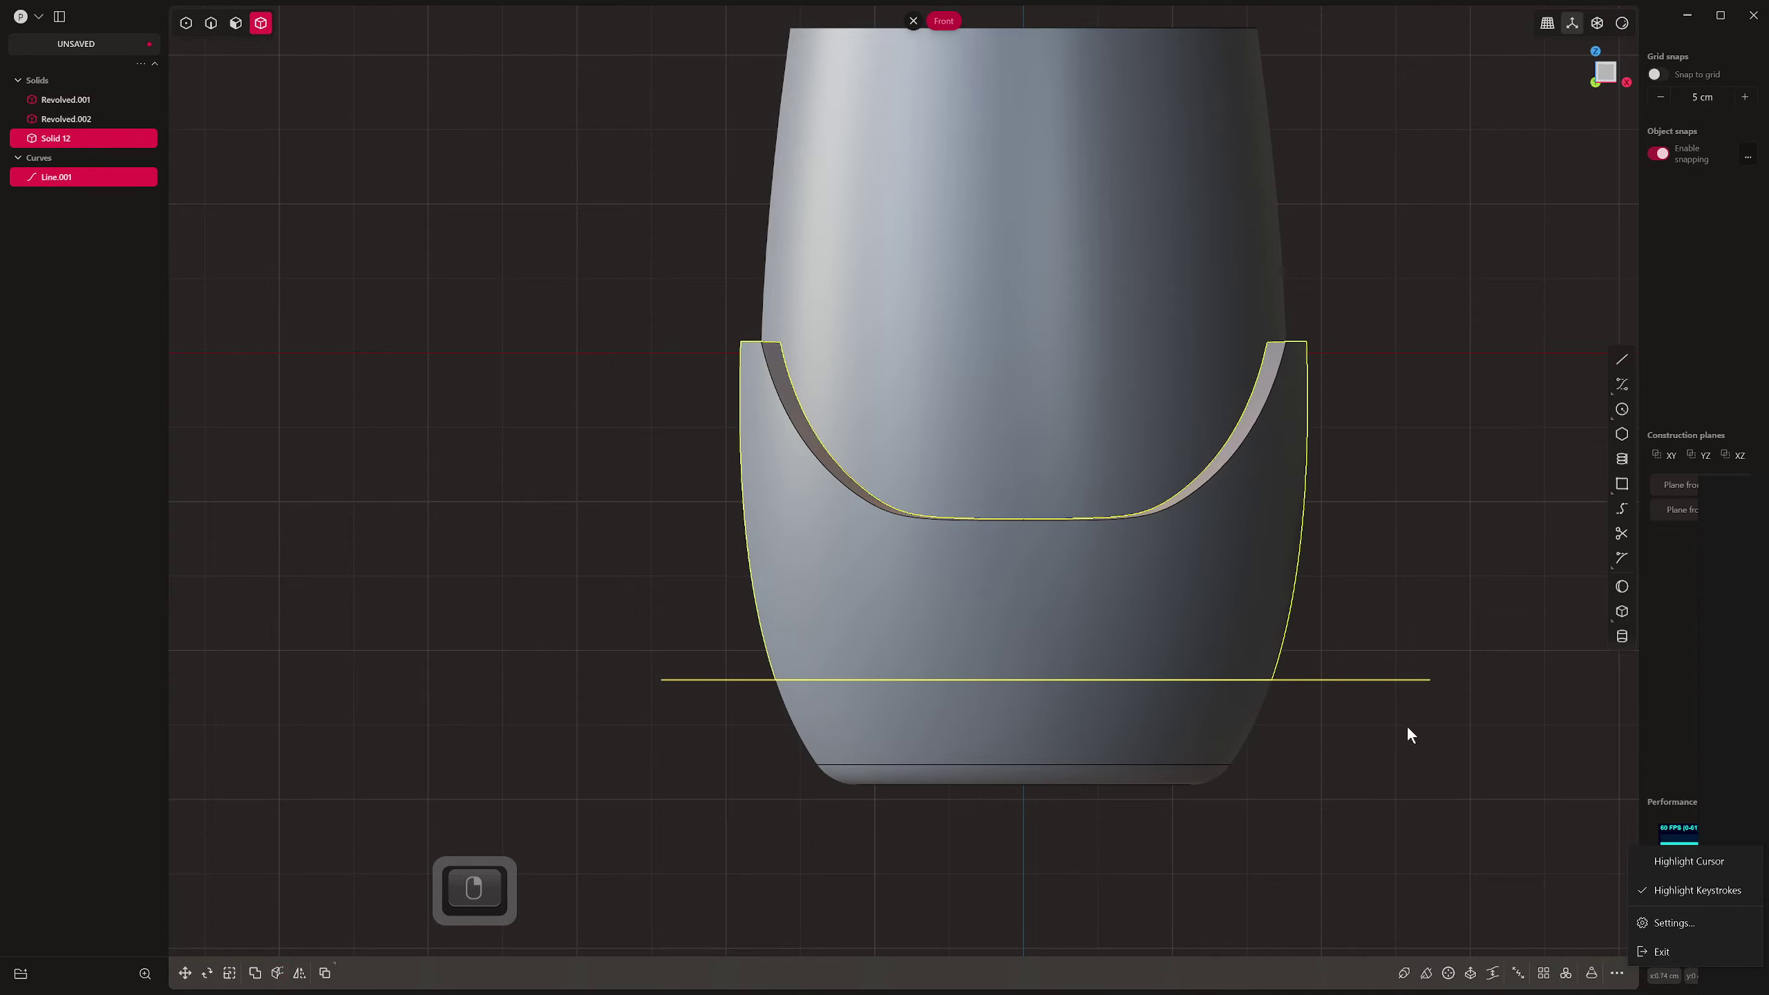
click(1373, 680)
key(2)
click(1351, 688)
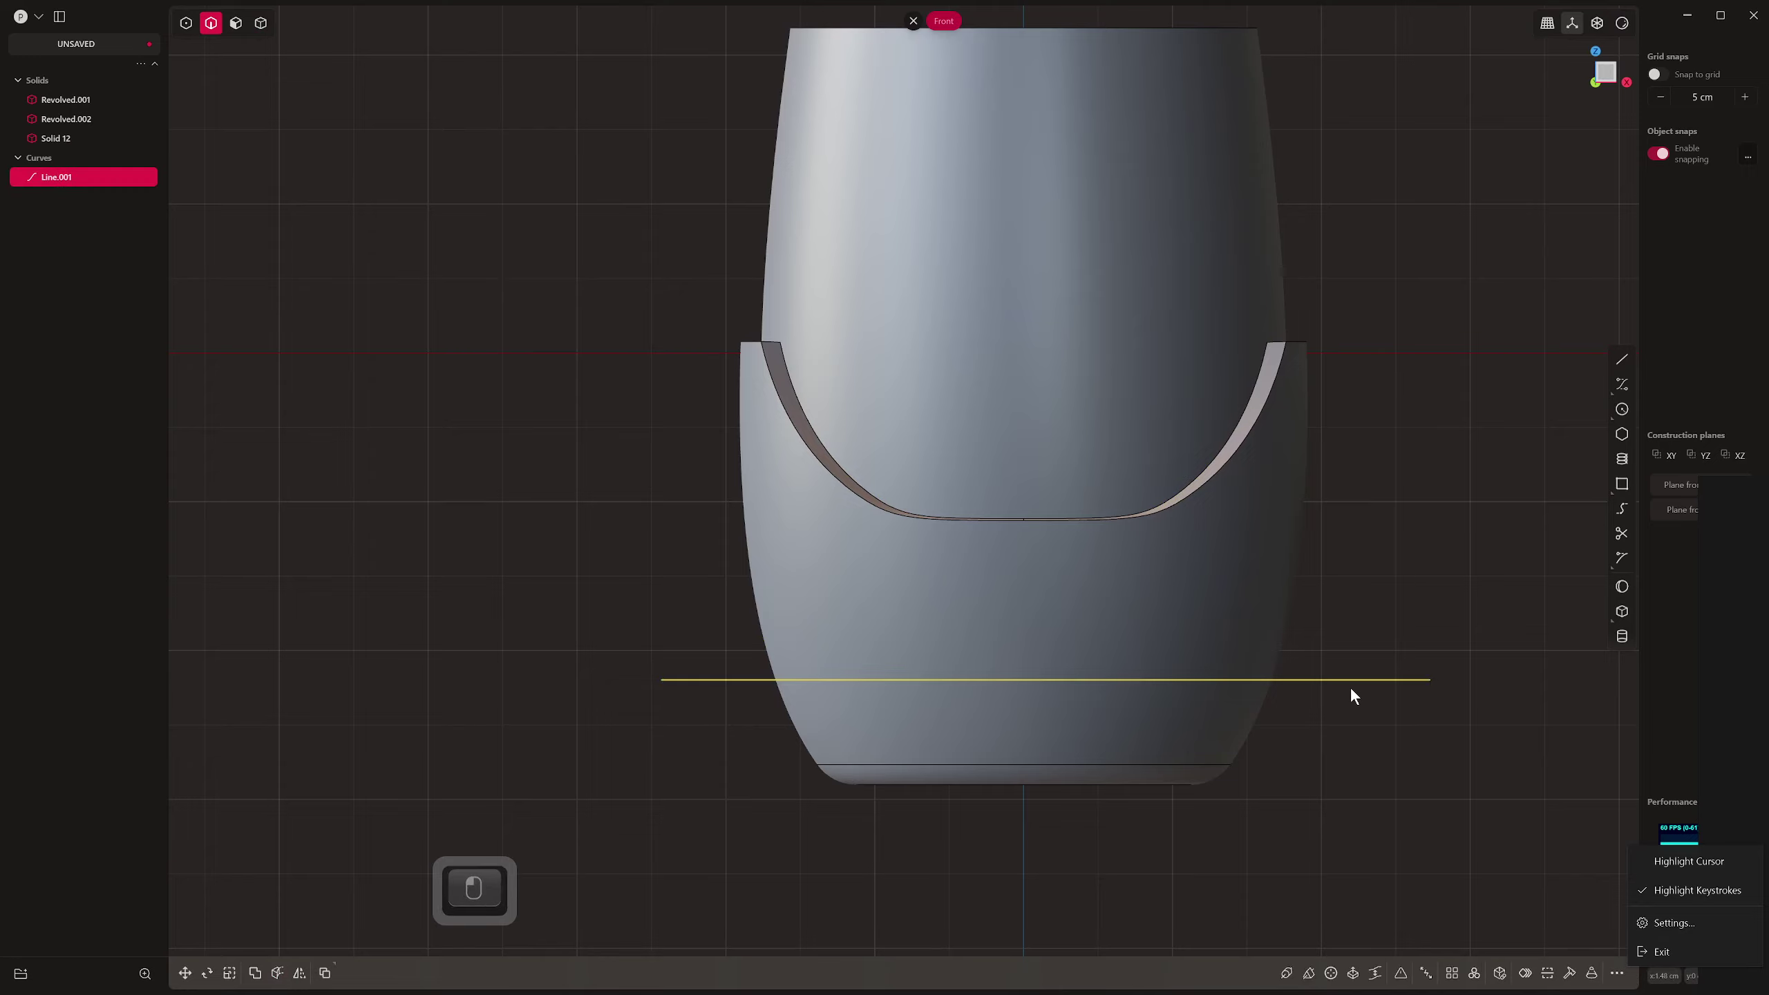
key(Delete)
Try a chamfer of about 0.528 cm on both edges along the sleeve's horizontal cut, and undo it
click(1264, 680)
key(f)
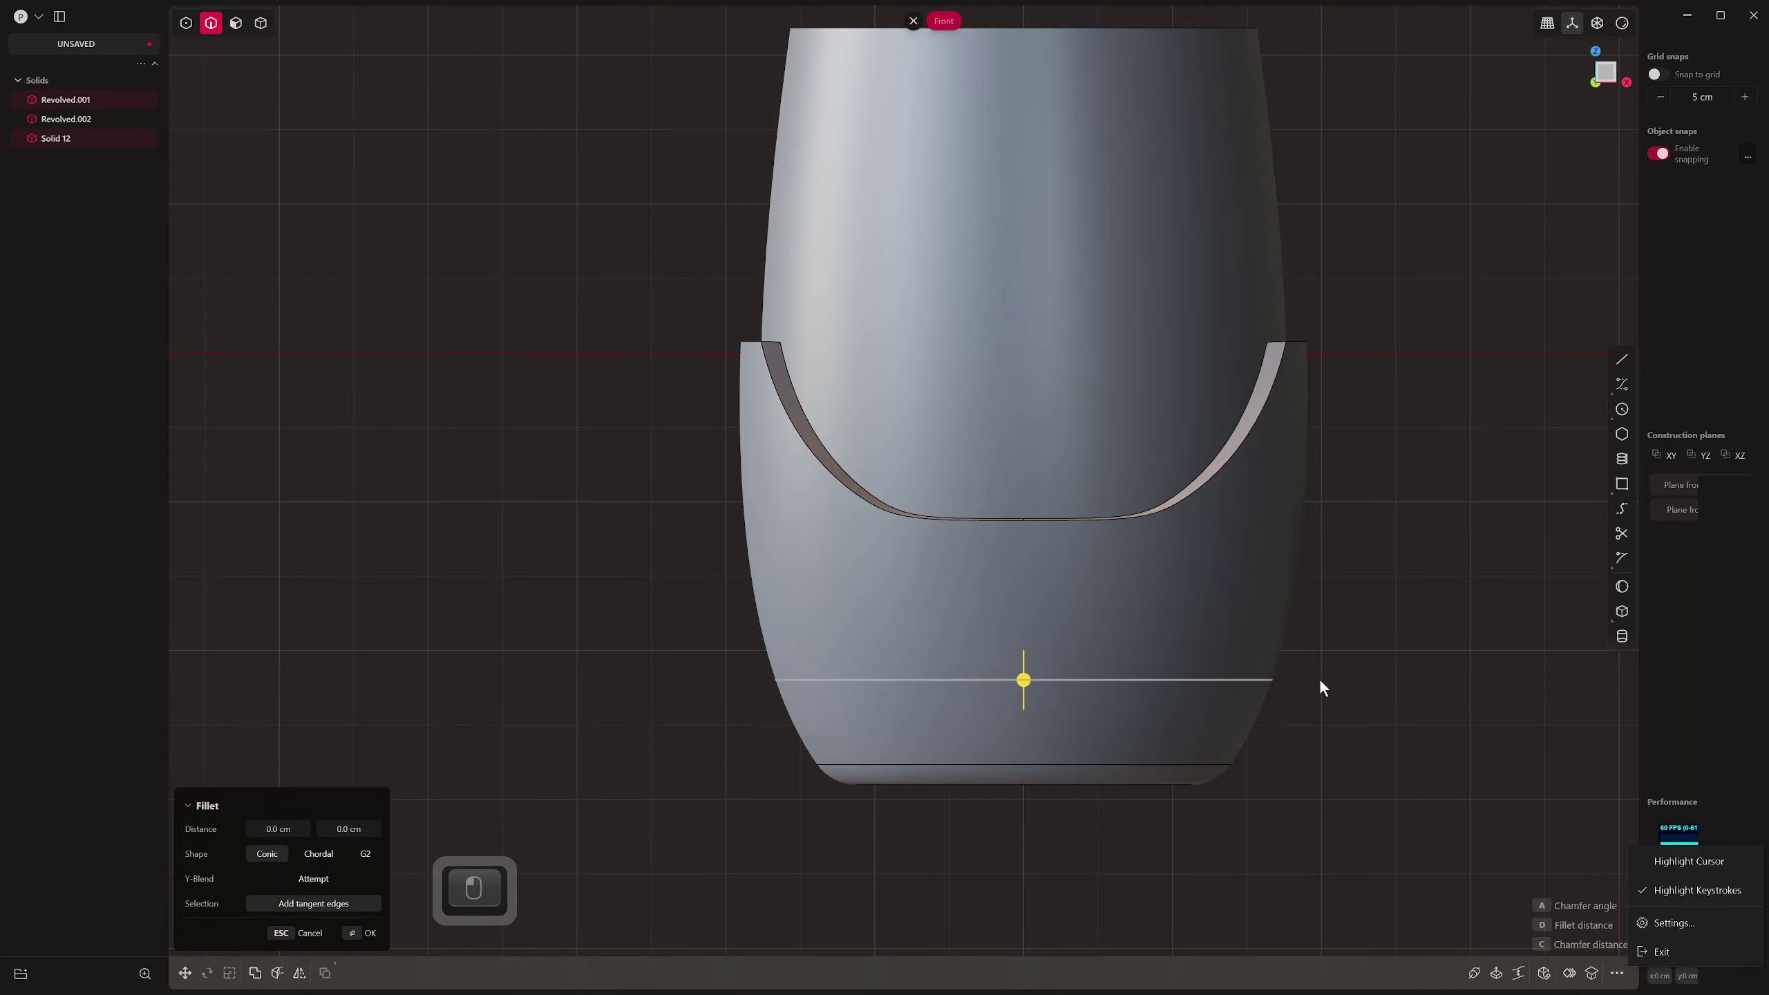
drag(1009, 680, 1029, 672)
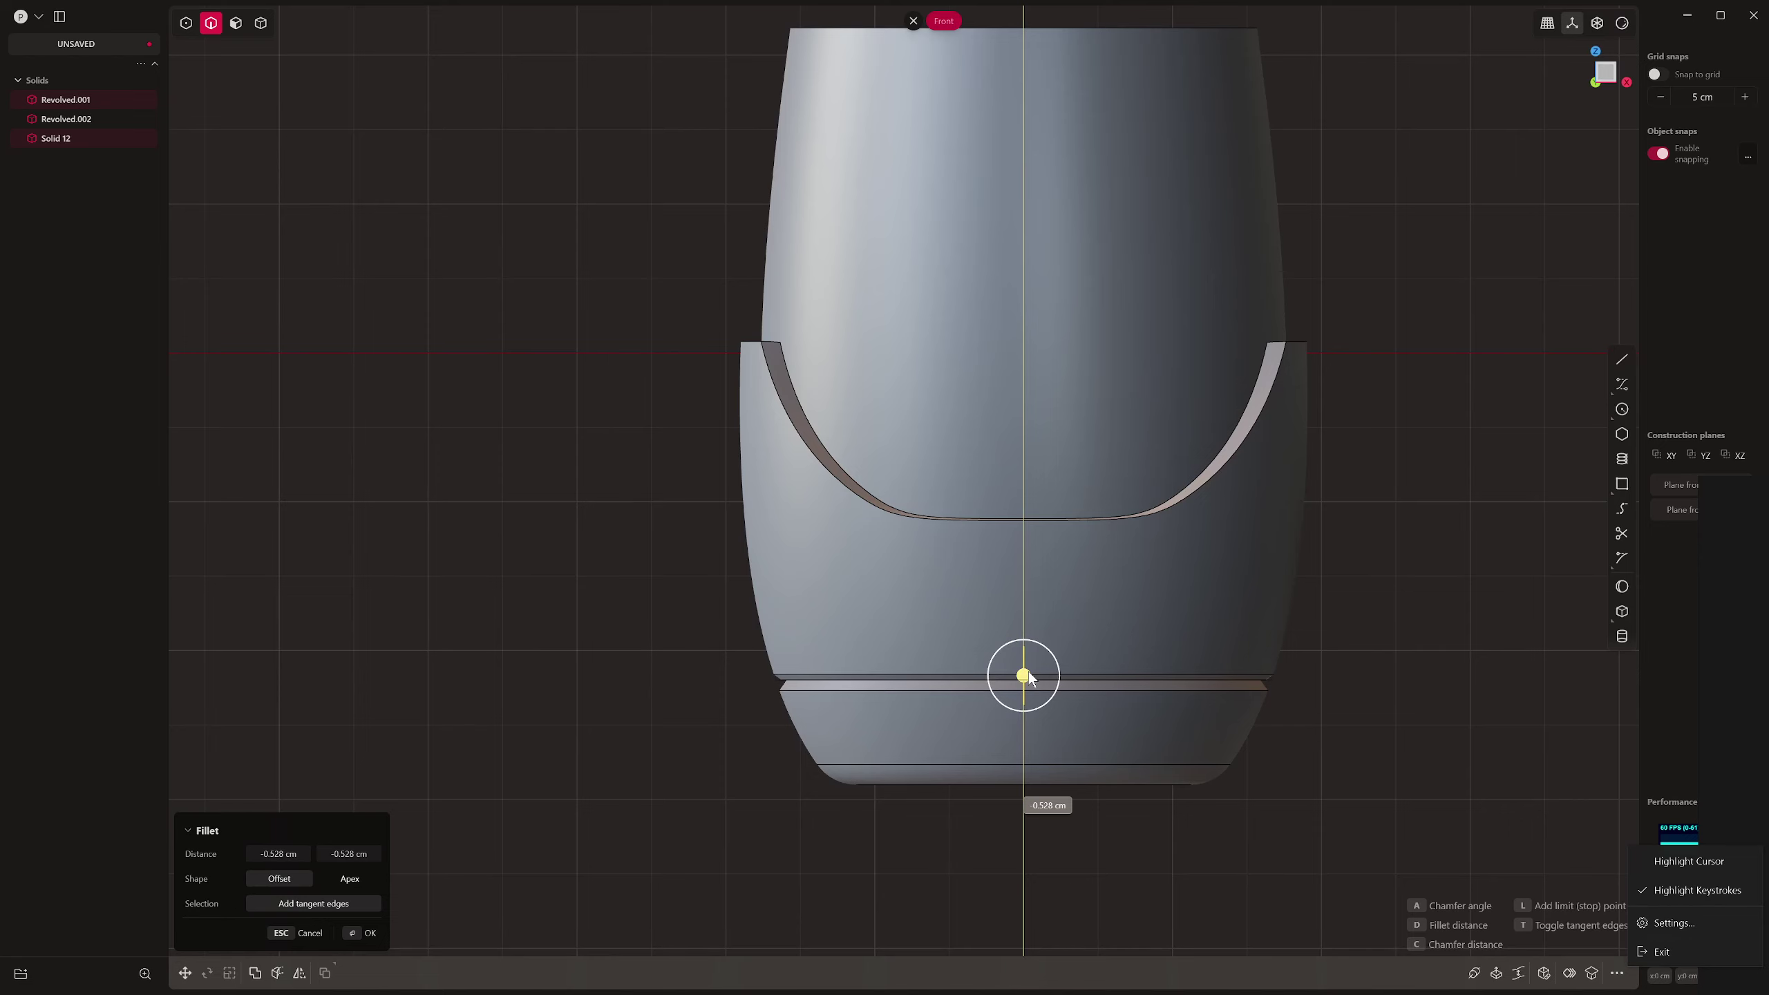
key(Return)
scroll(1183, 703, up, 1)
key(ctrl+z)
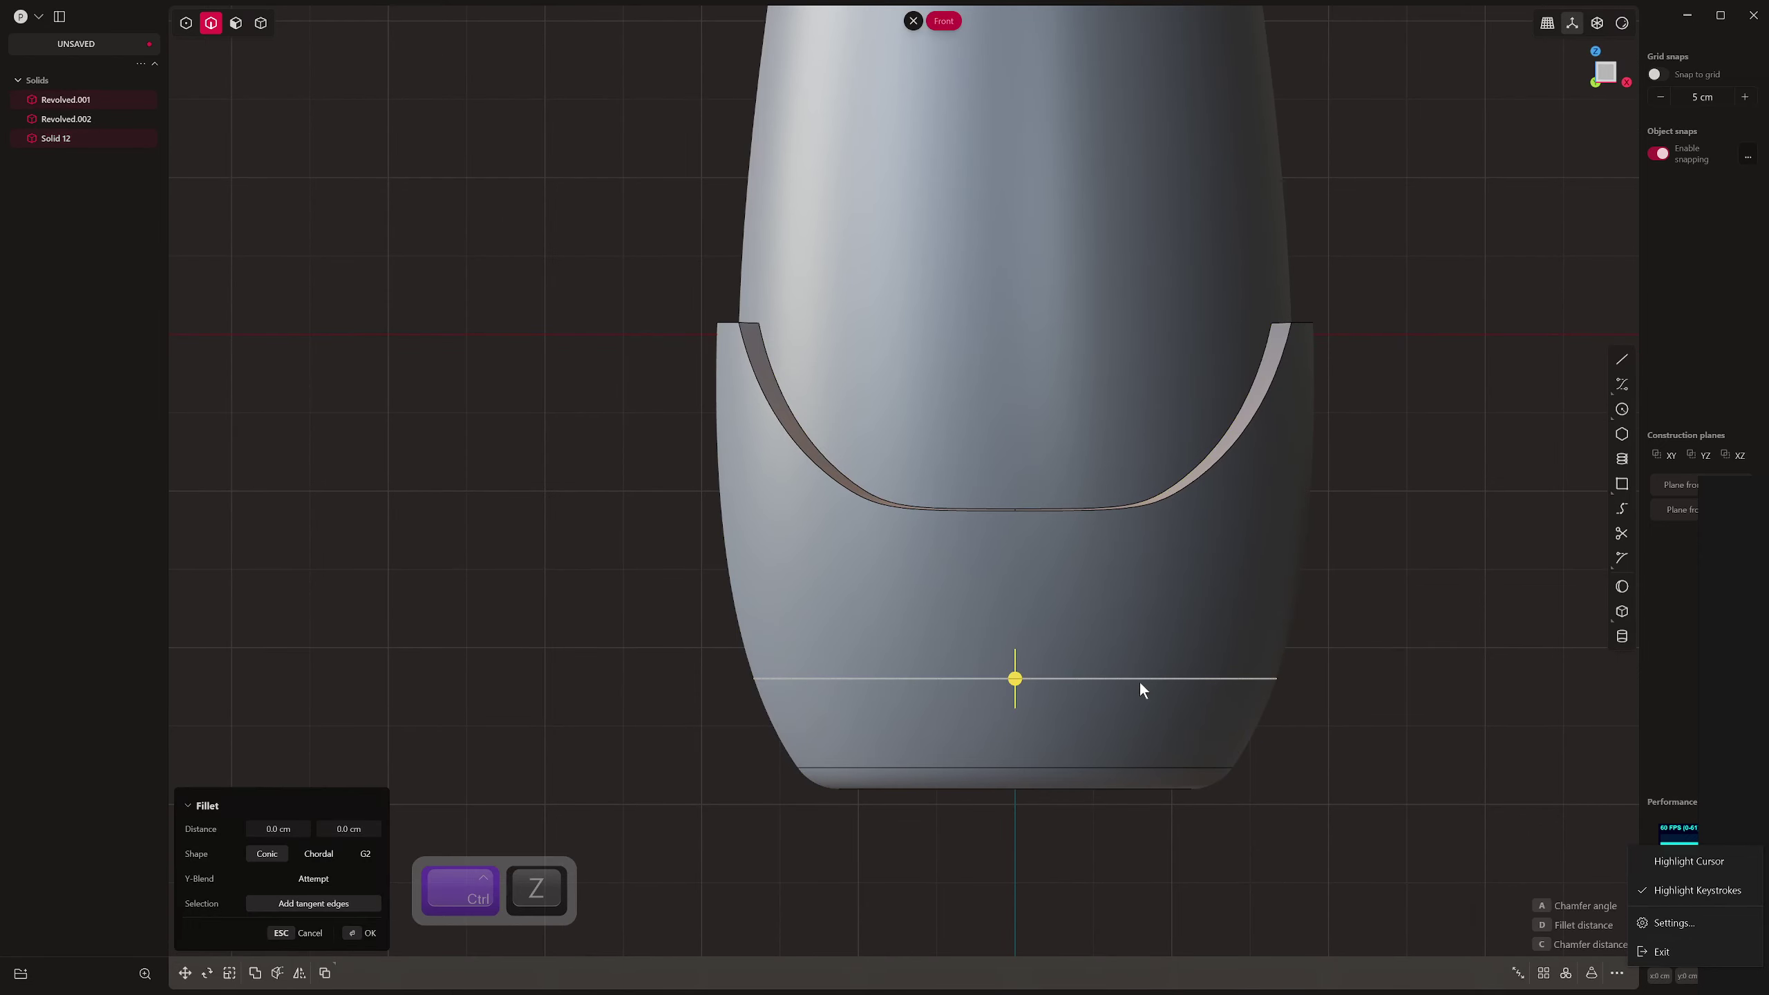
Chamfer both edges along the sleeve's horizontal cut to form a narrow groove between the two parts
drag(1014, 679, 1016, 676)
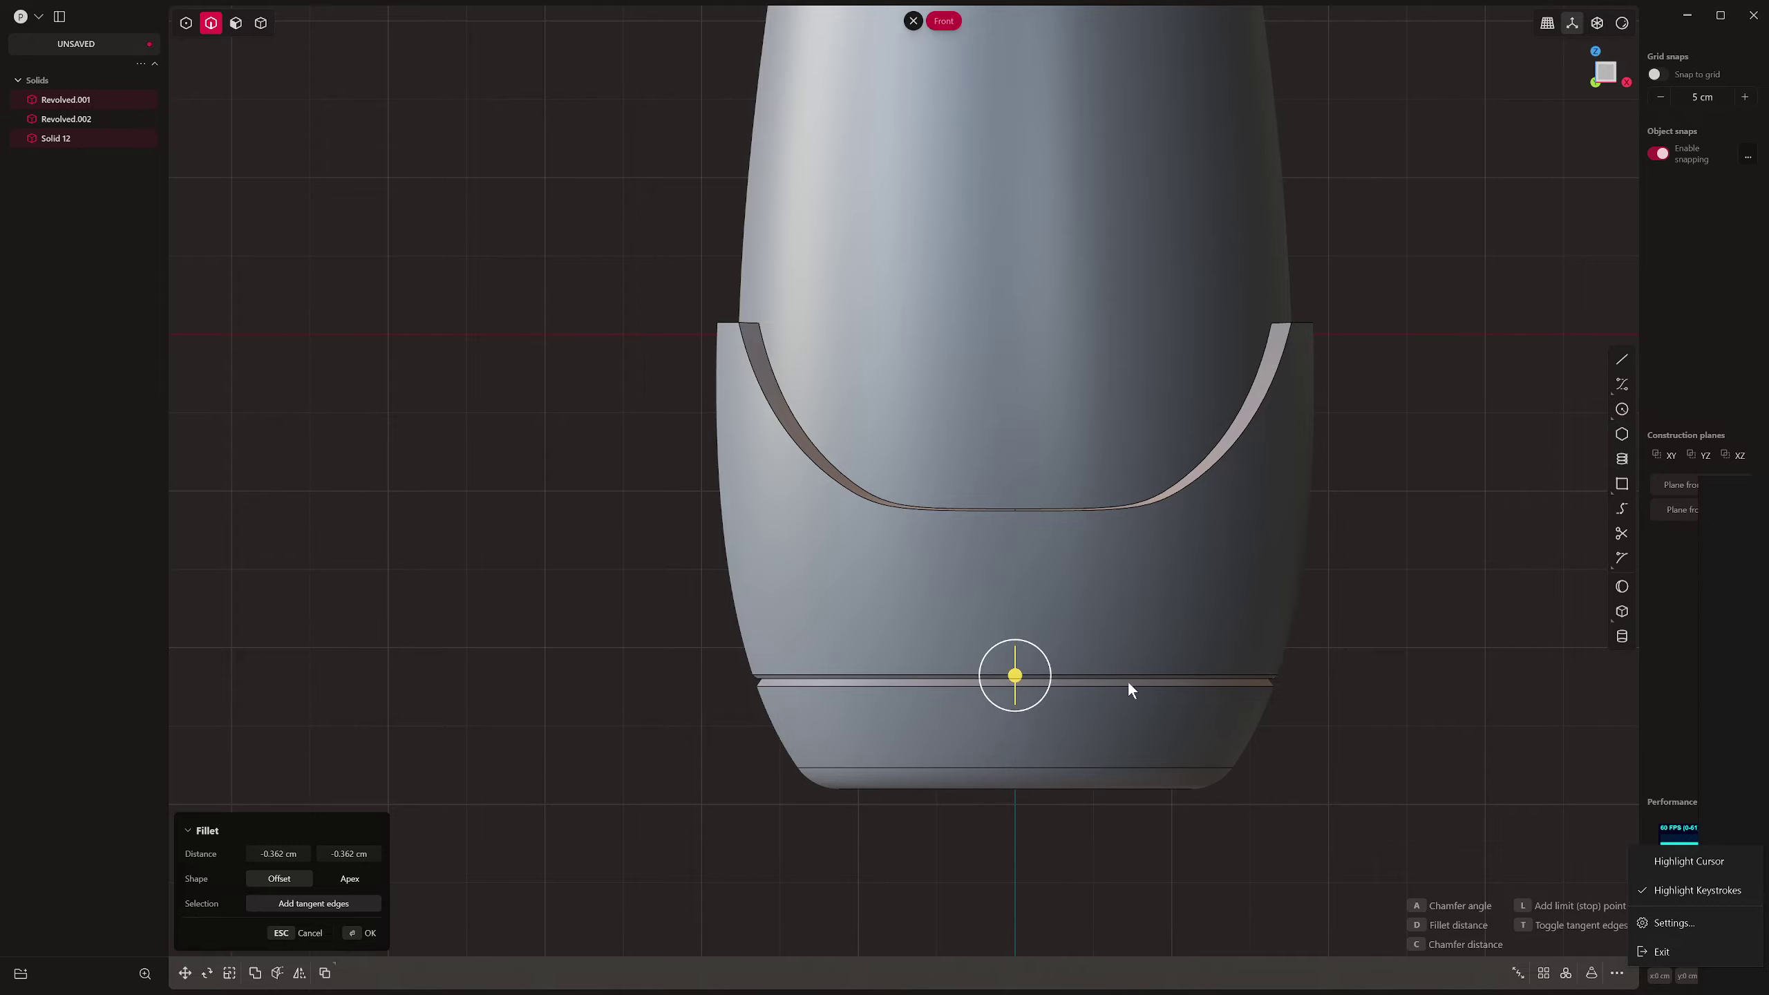
scroll(982, 713, up, 5)
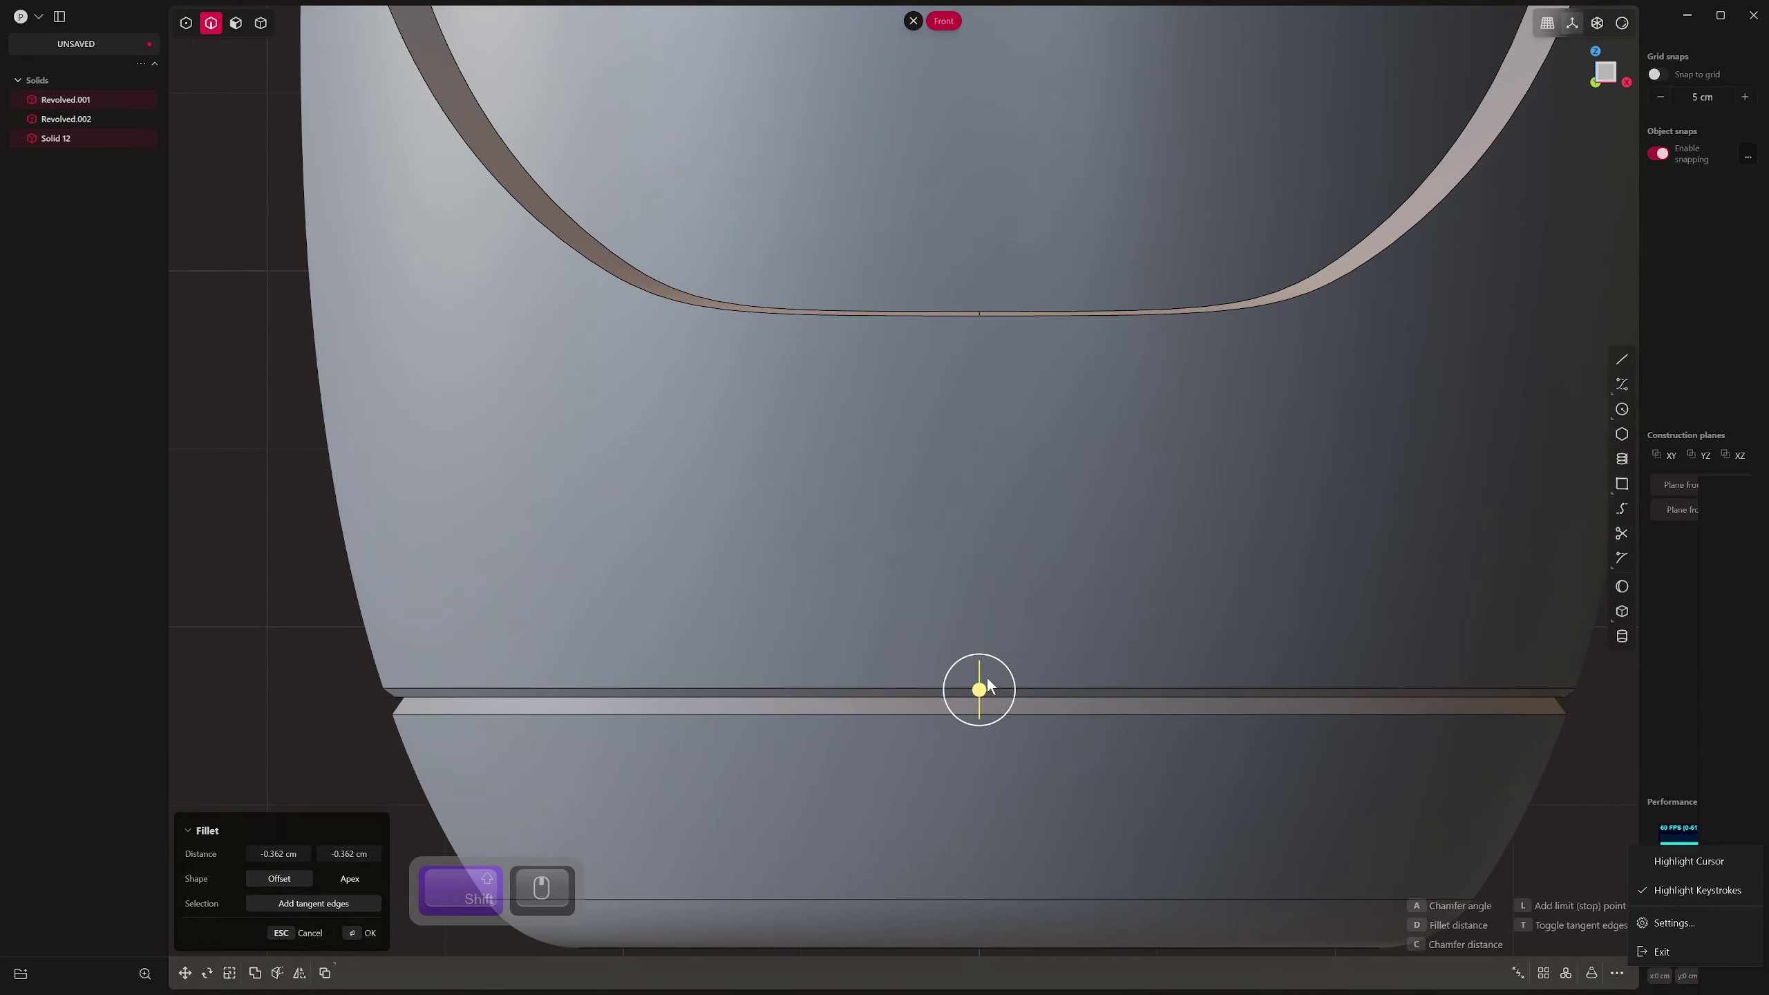
drag(980, 689, 980, 691)
right_click(983, 694)
scroll(1102, 755, down, 6)
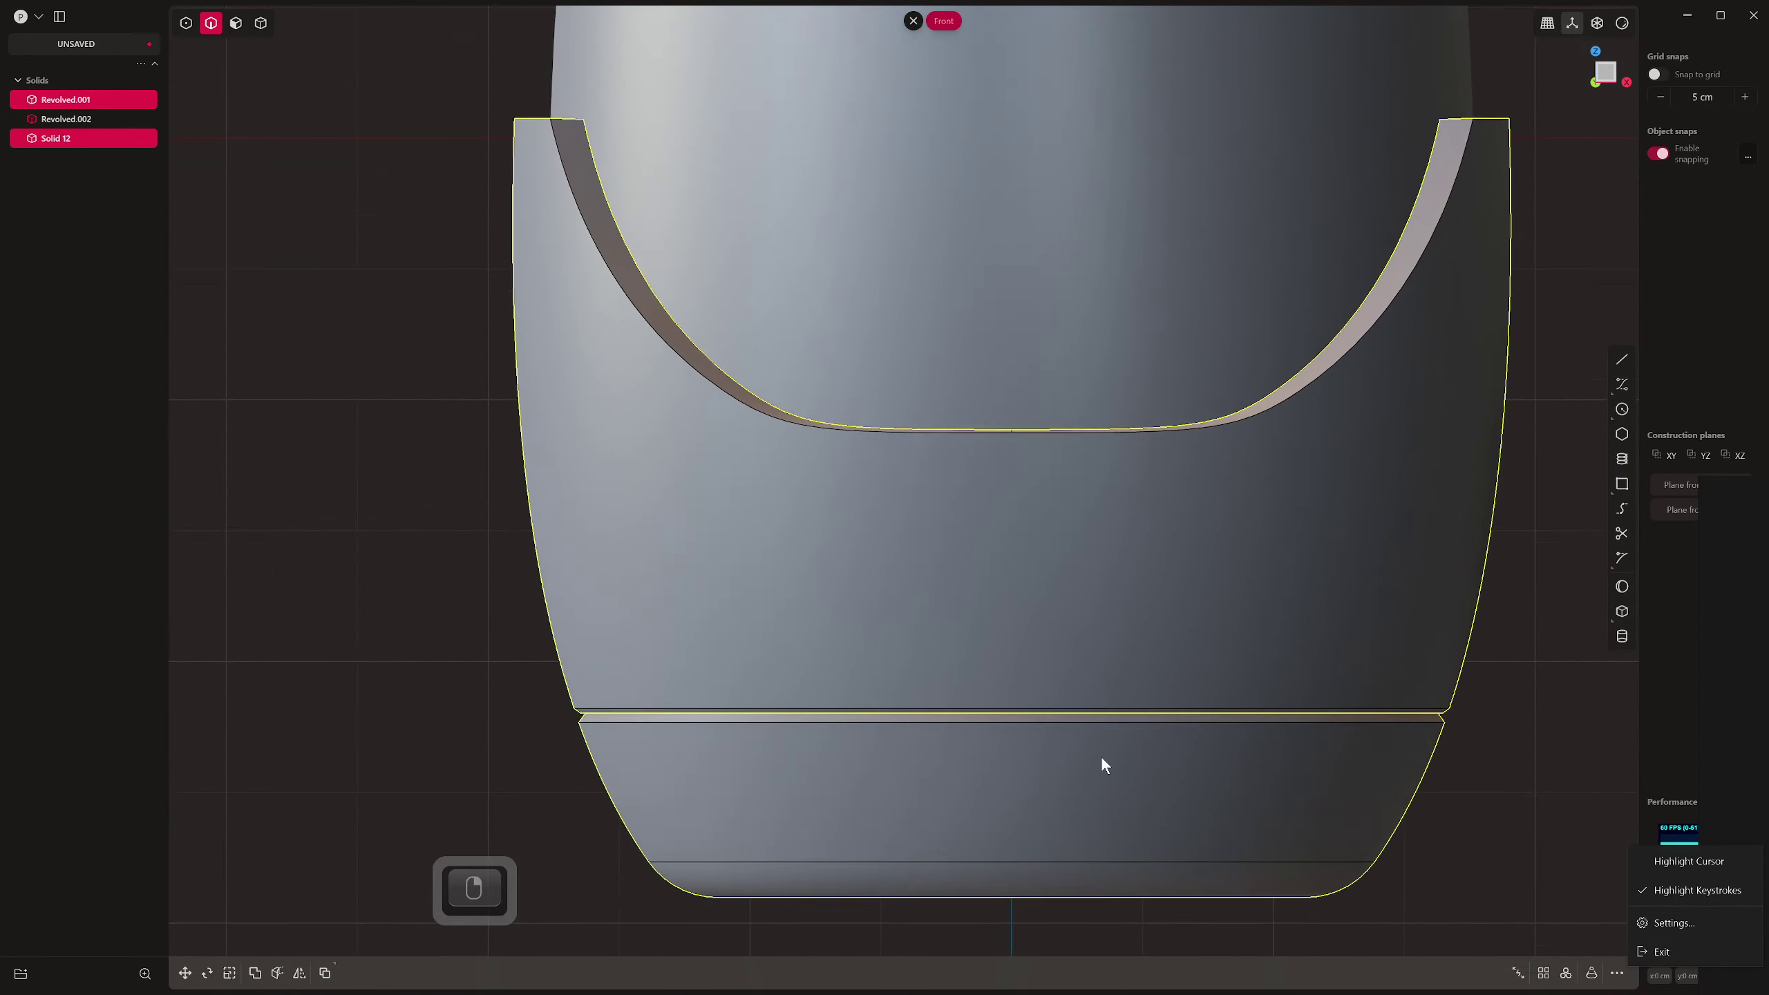
Bring in the reference board, examine the copper base of the lowest glass image, and move the board aside
shift+middle_drag(1229, 785, 1212, 717)
right_drag(1768, 858, 906, 423)
scroll(1070, 725, up, 4)
scroll(1070, 725, up, 2)
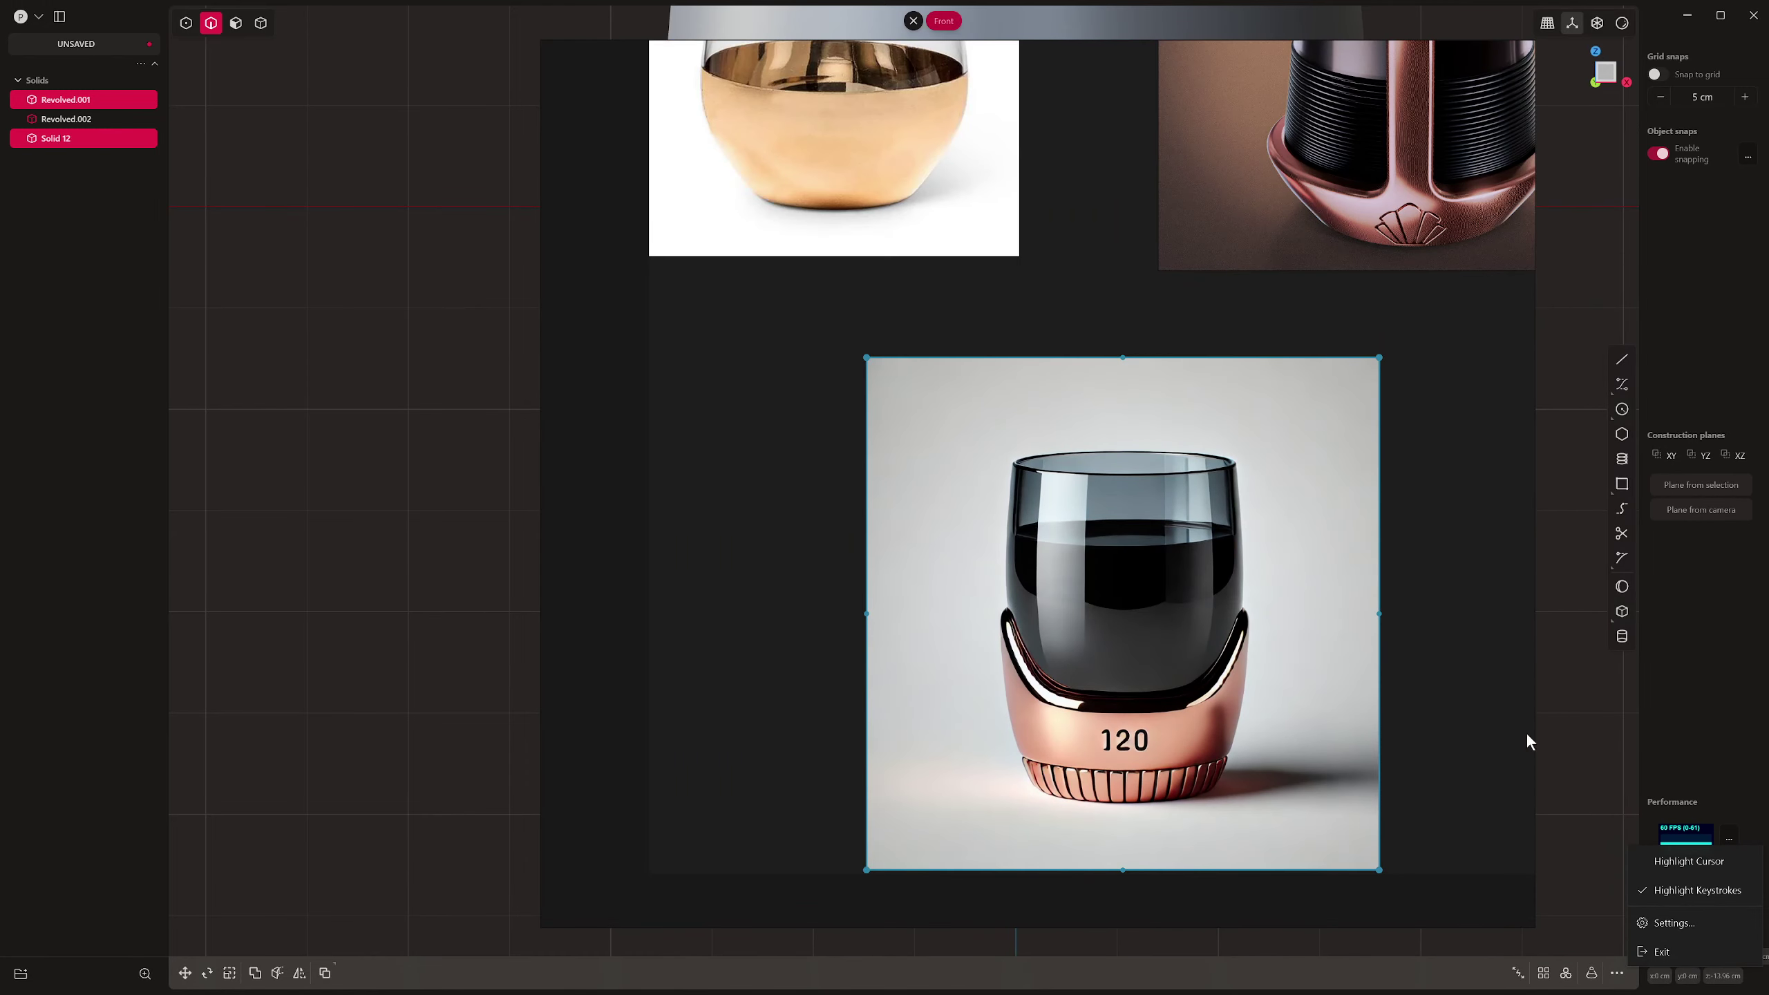
right_drag(1528, 739, 1768, 855)
click(1410, 776)
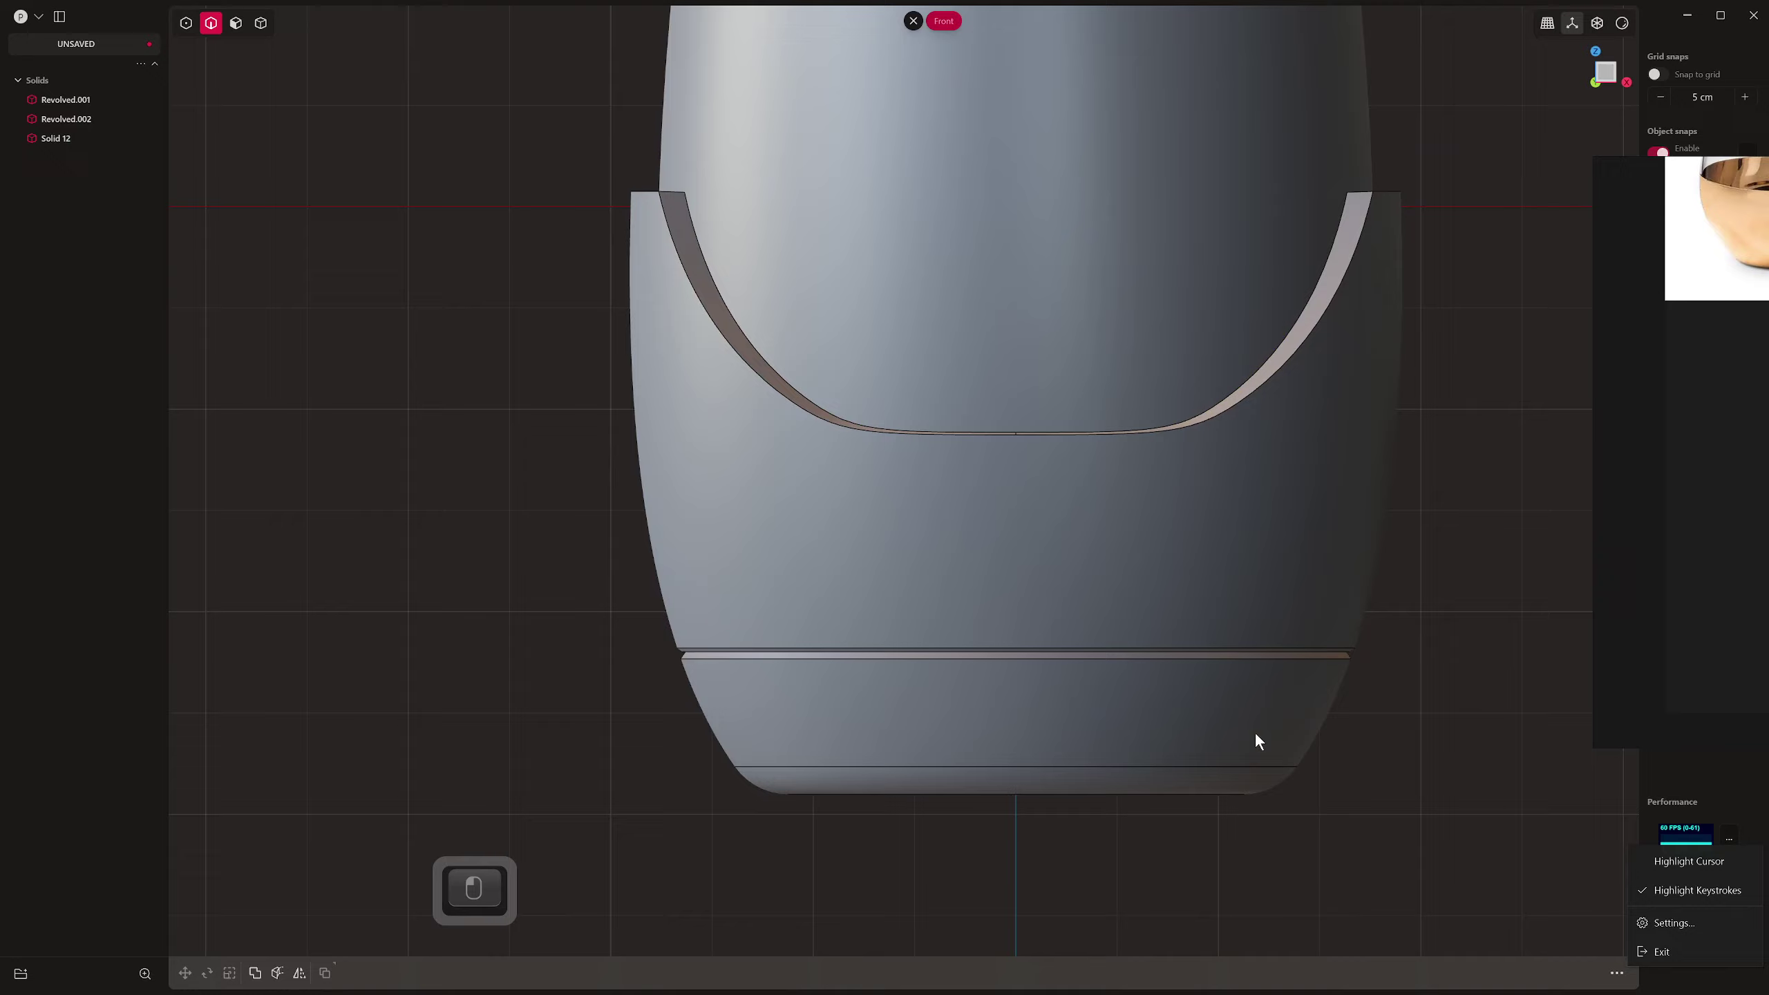
click(1218, 736)
key(s)
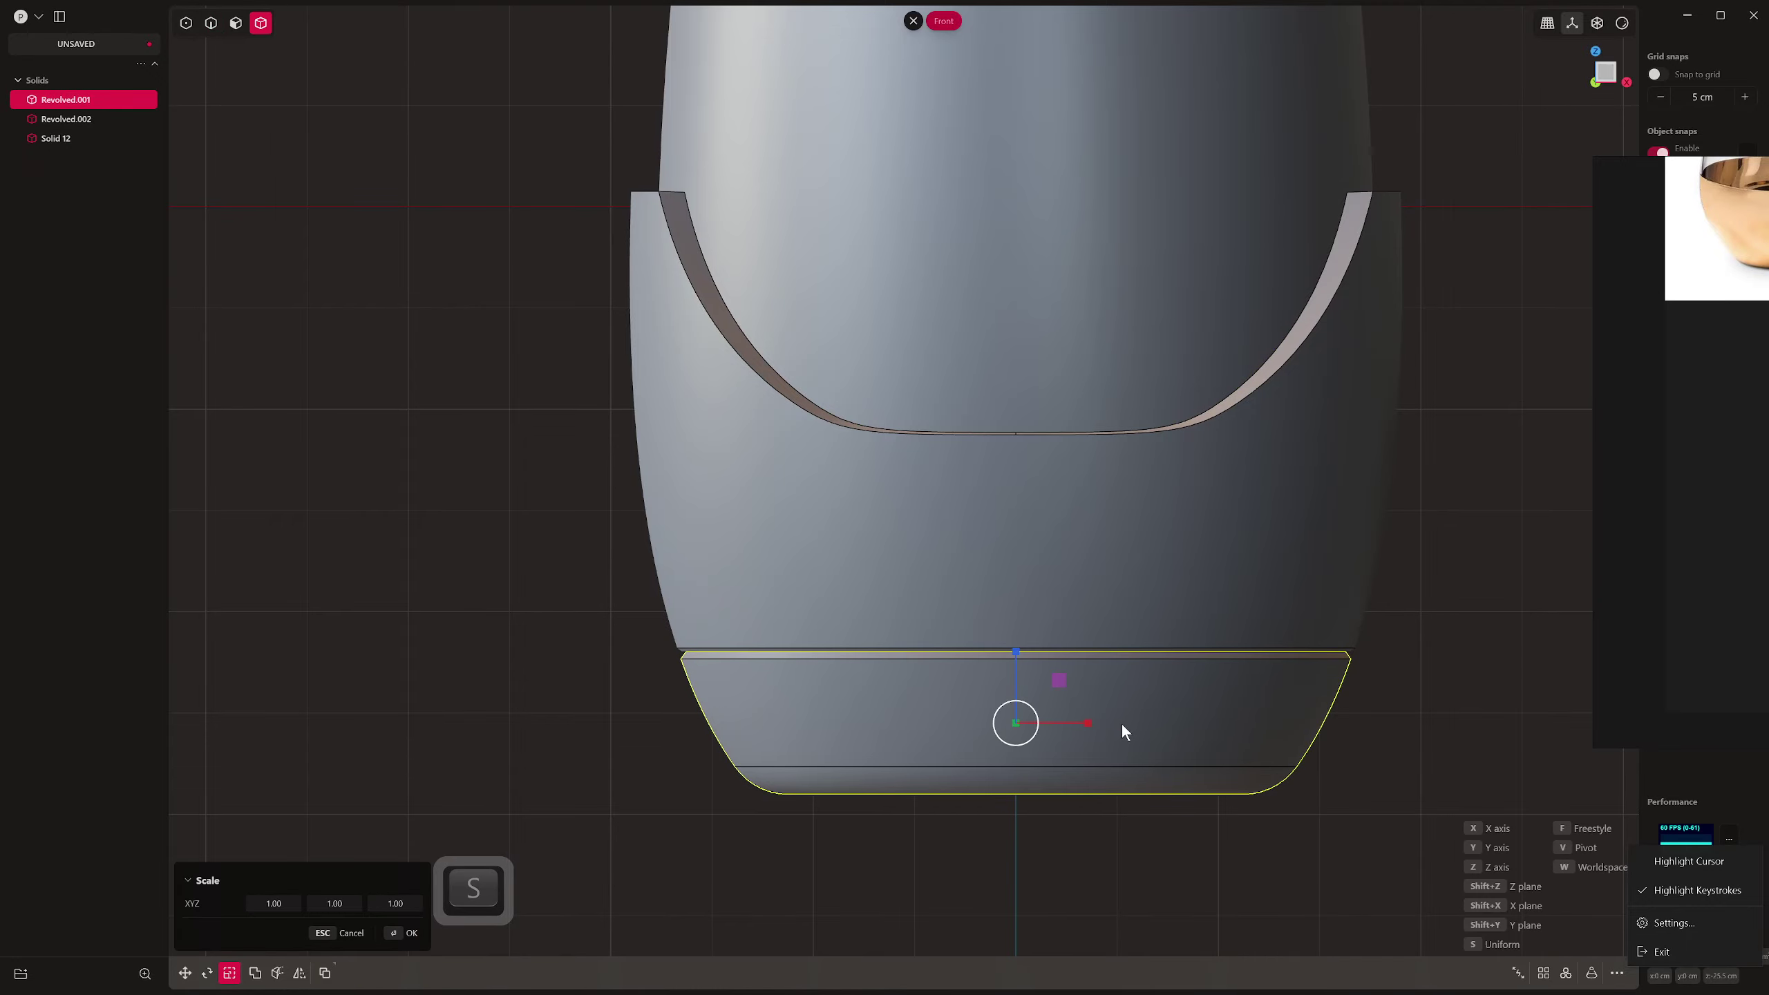
middle_drag(1125, 725, 1031, 795)
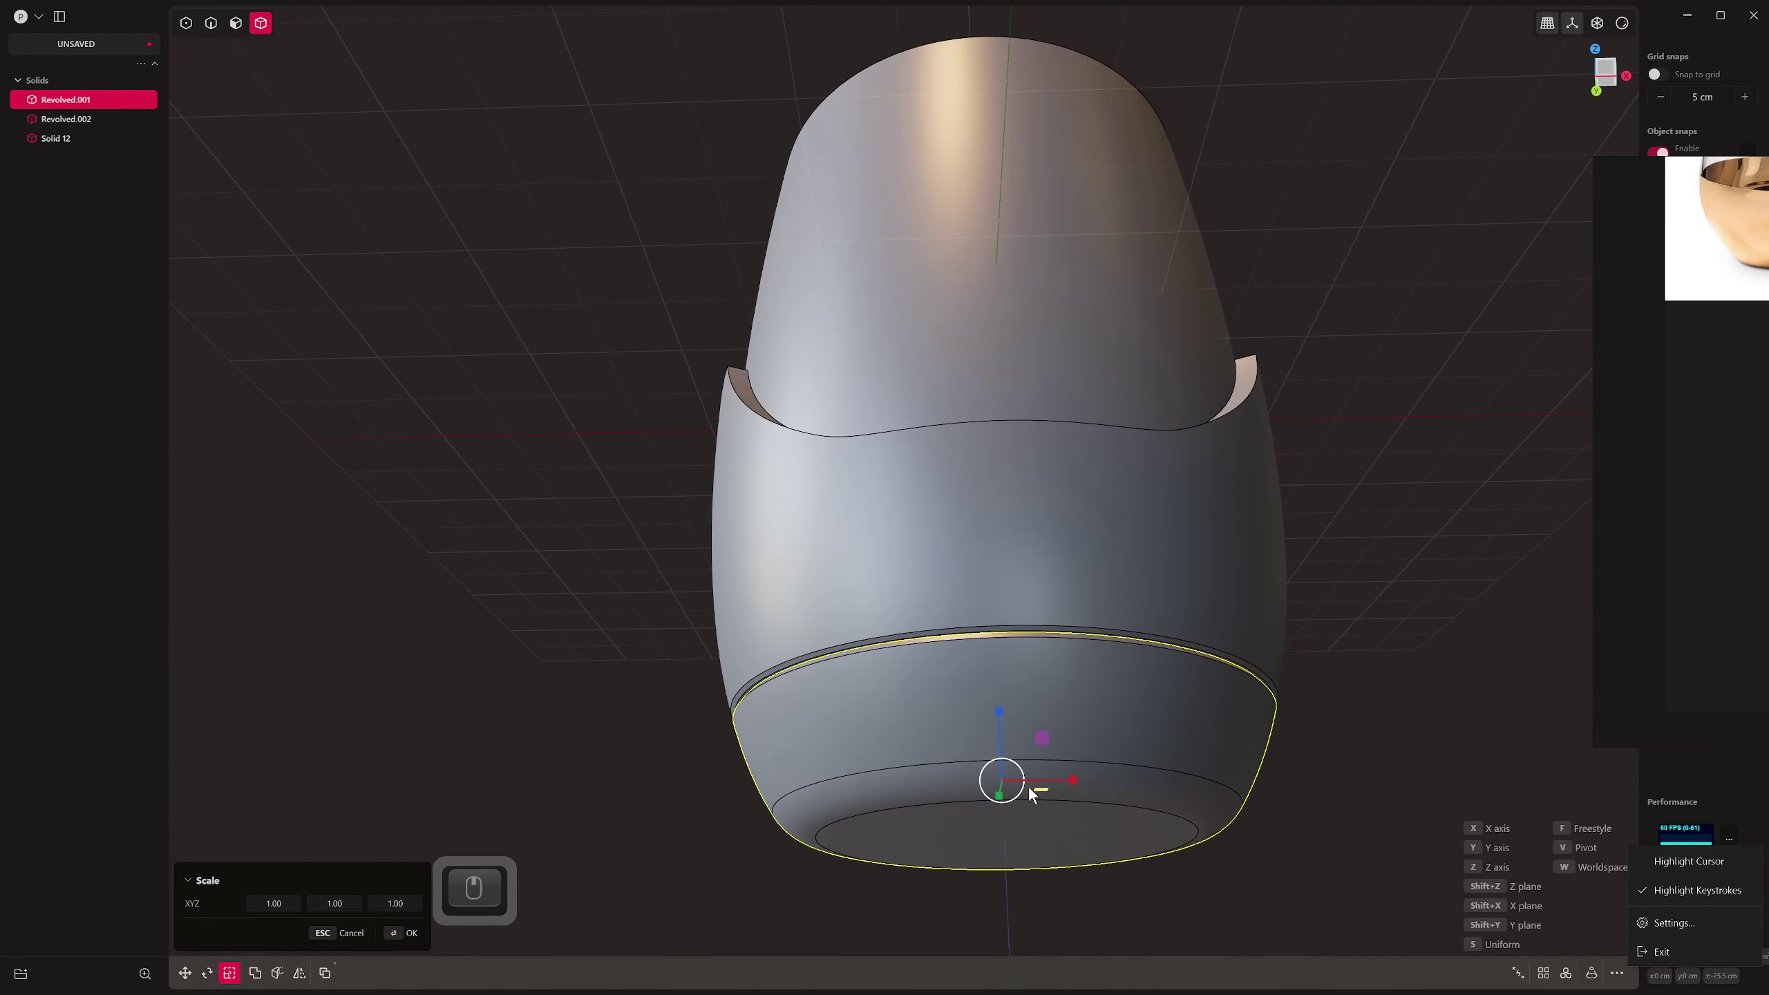
key(s)
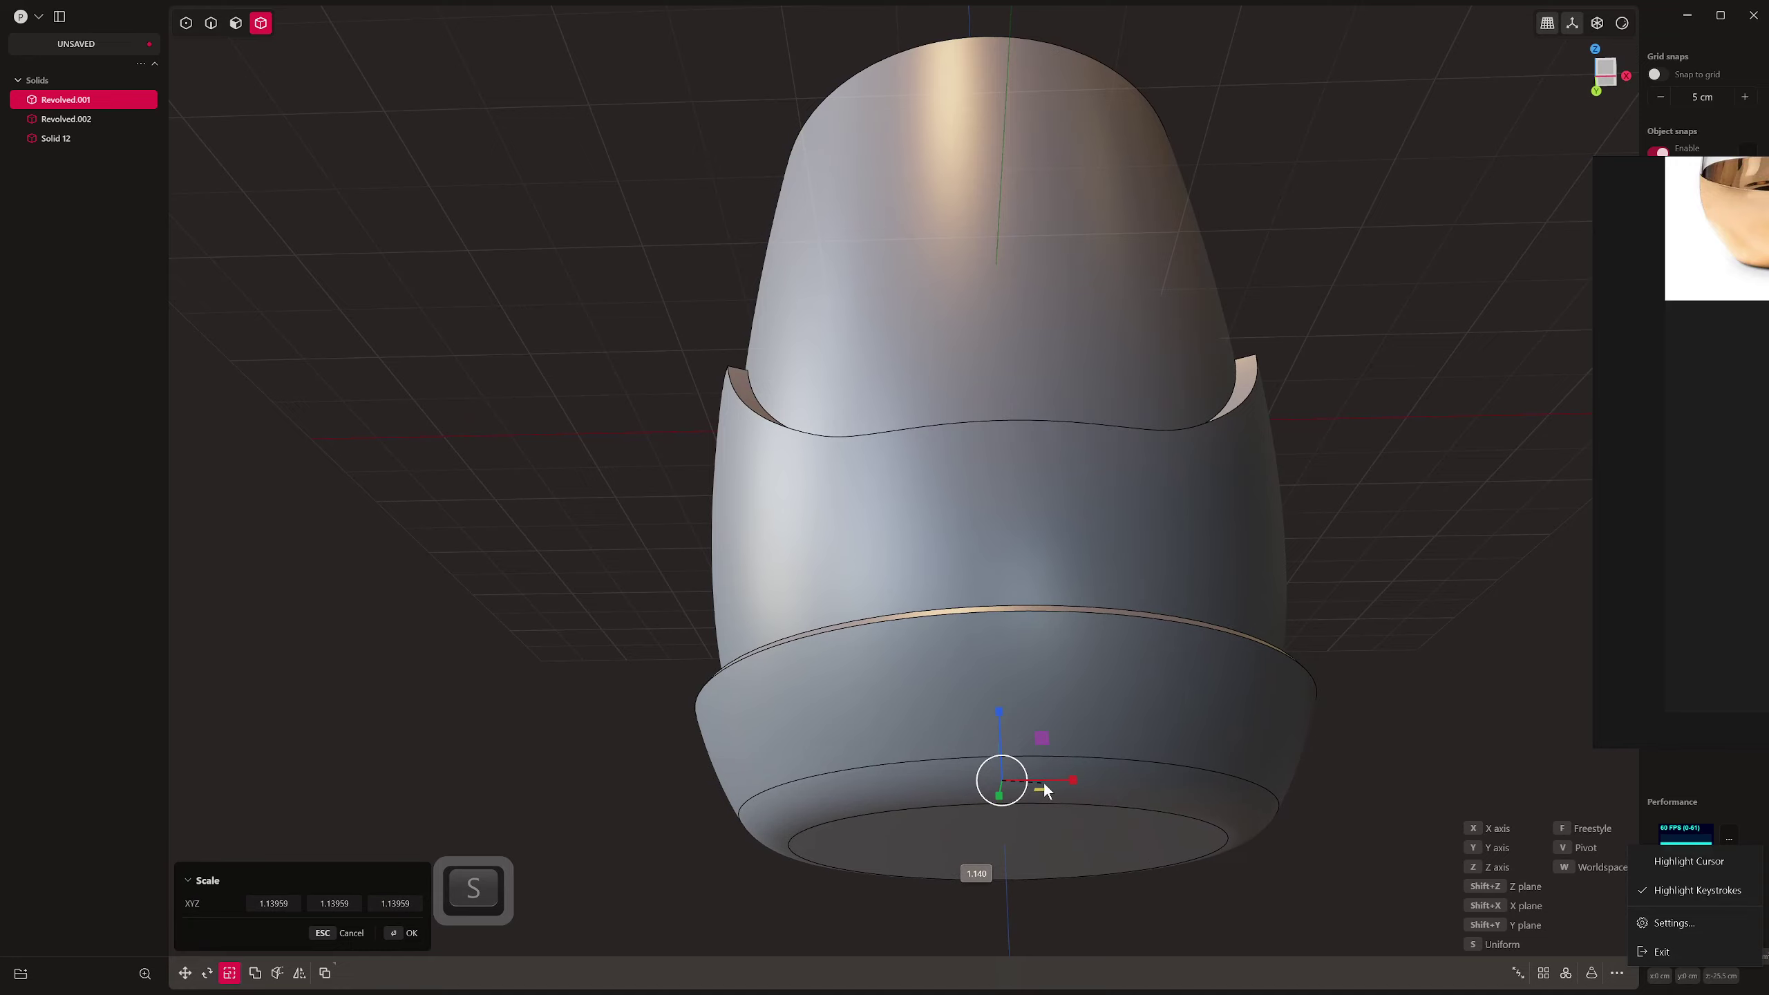
key(z)
right_click(1044, 785)
key(s)
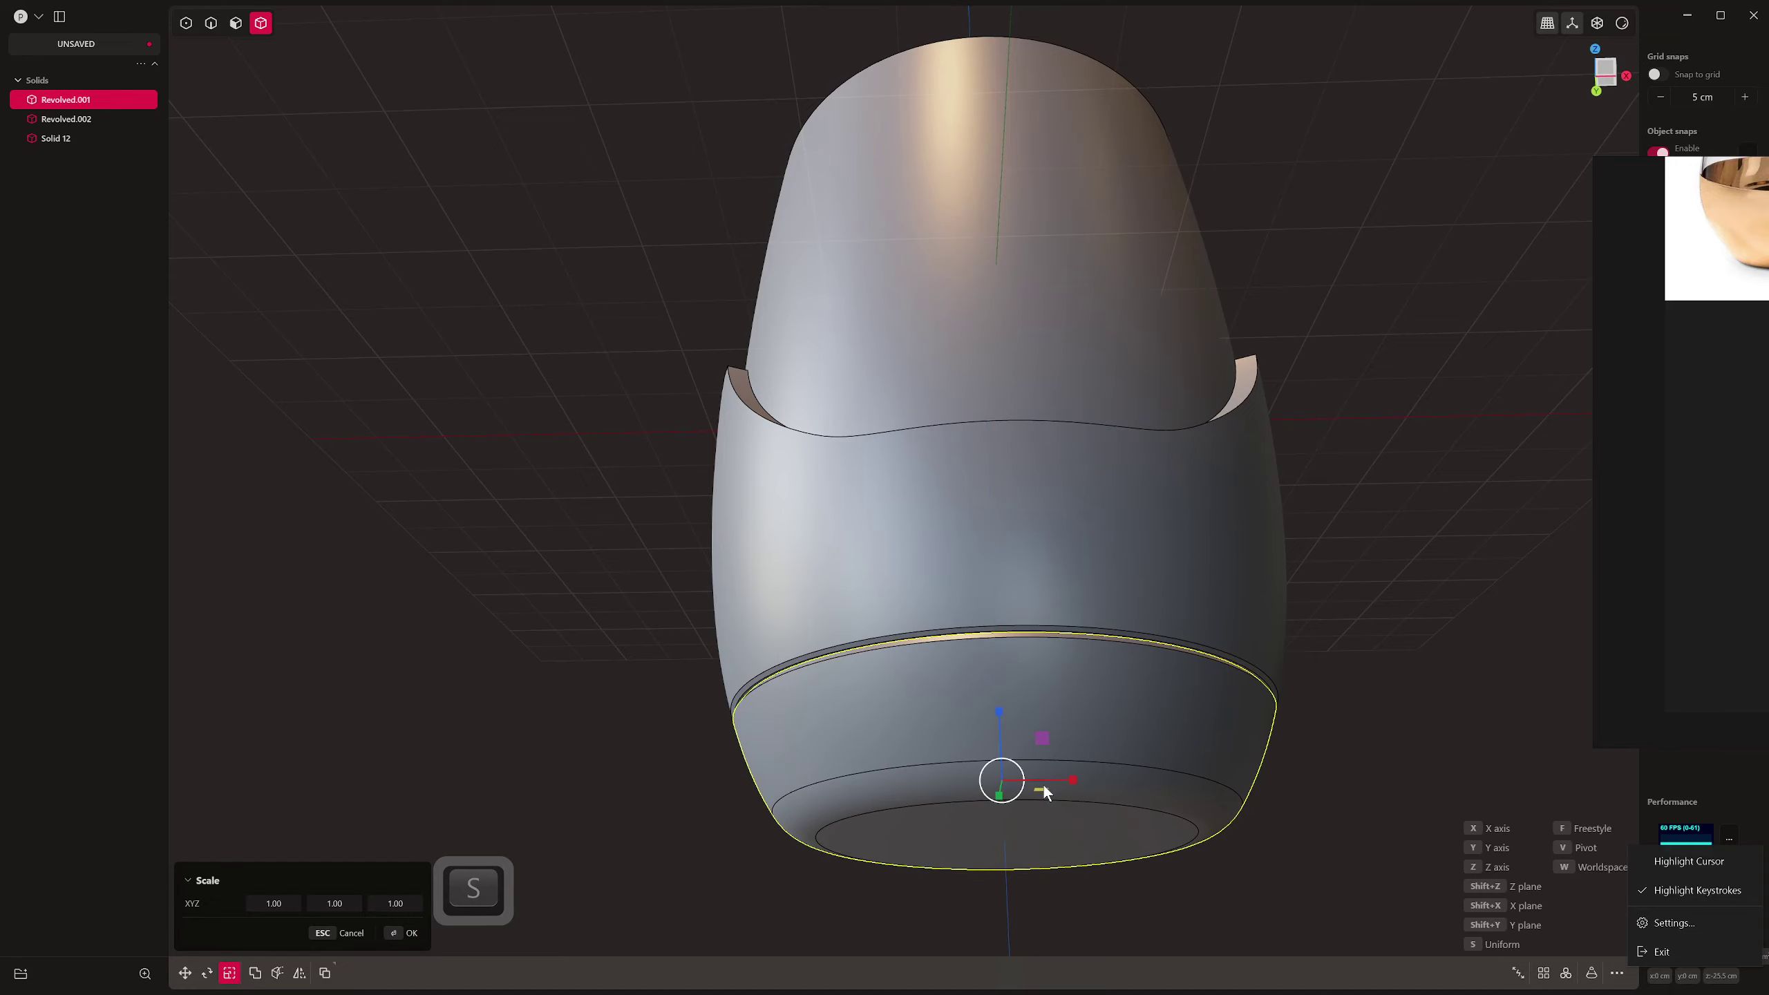
key(shift+z)
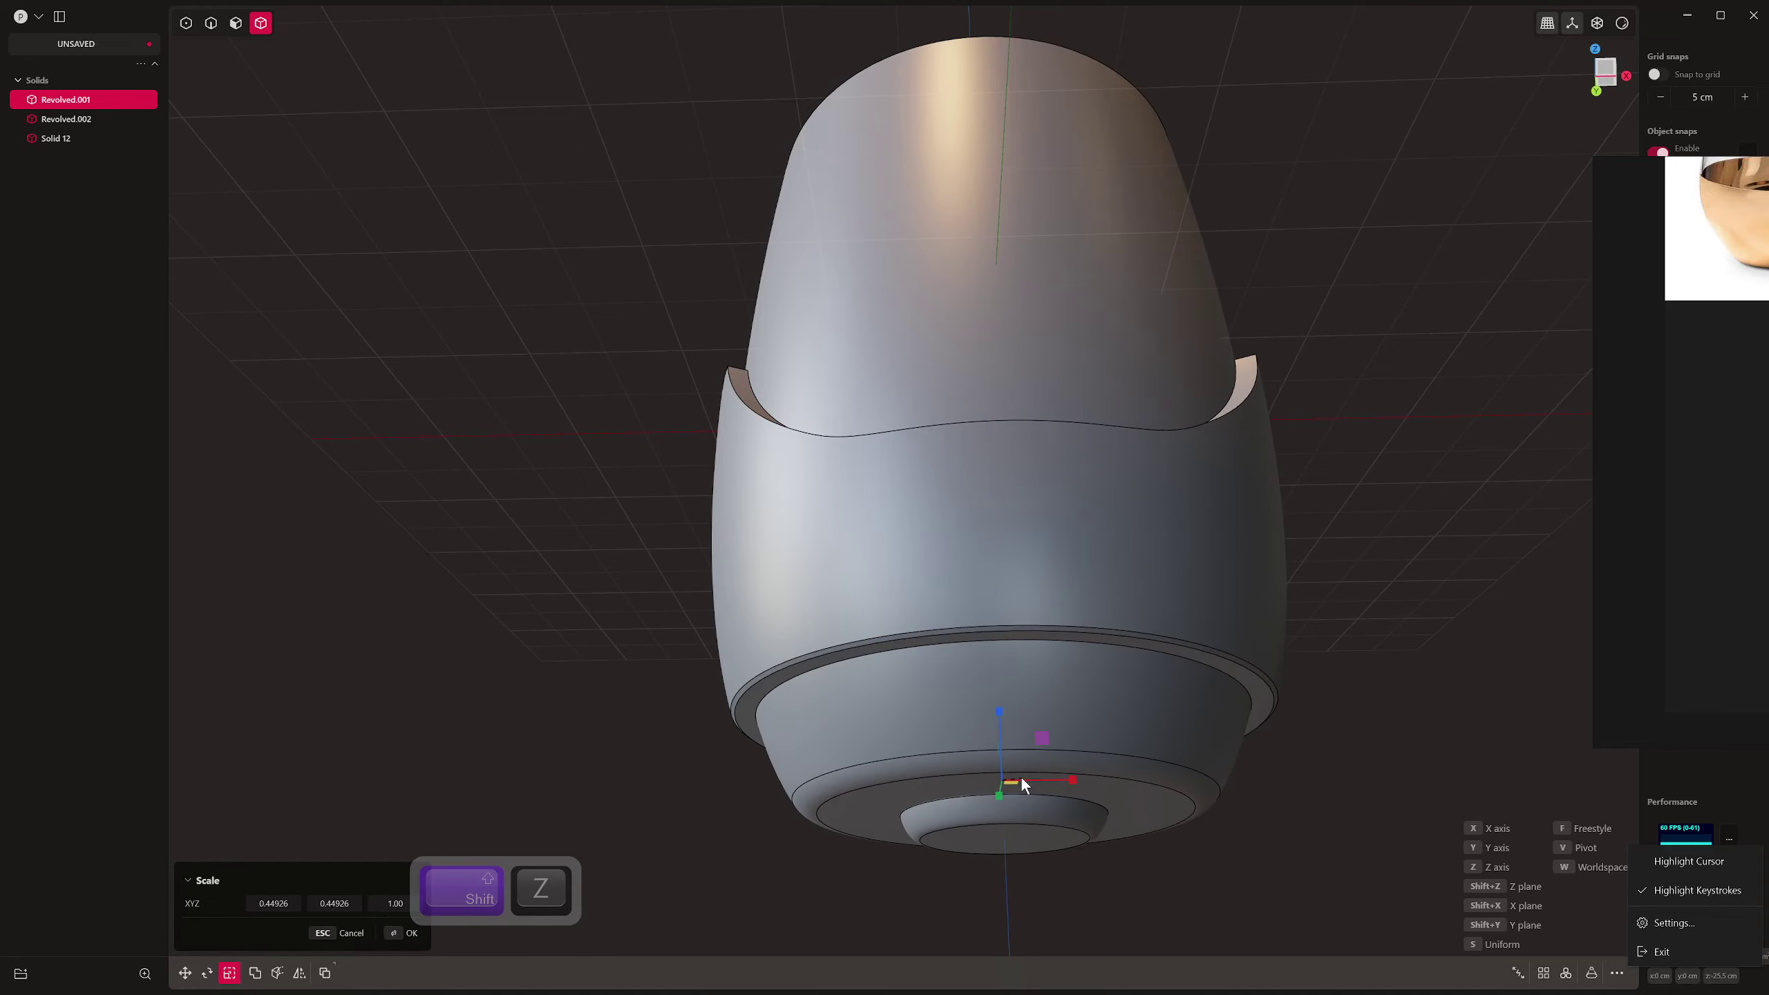
key(Escape)
Offset the lower base part's outer faces inward by about 1.229 cm
middle_drag(1036, 788, 1048, 830)
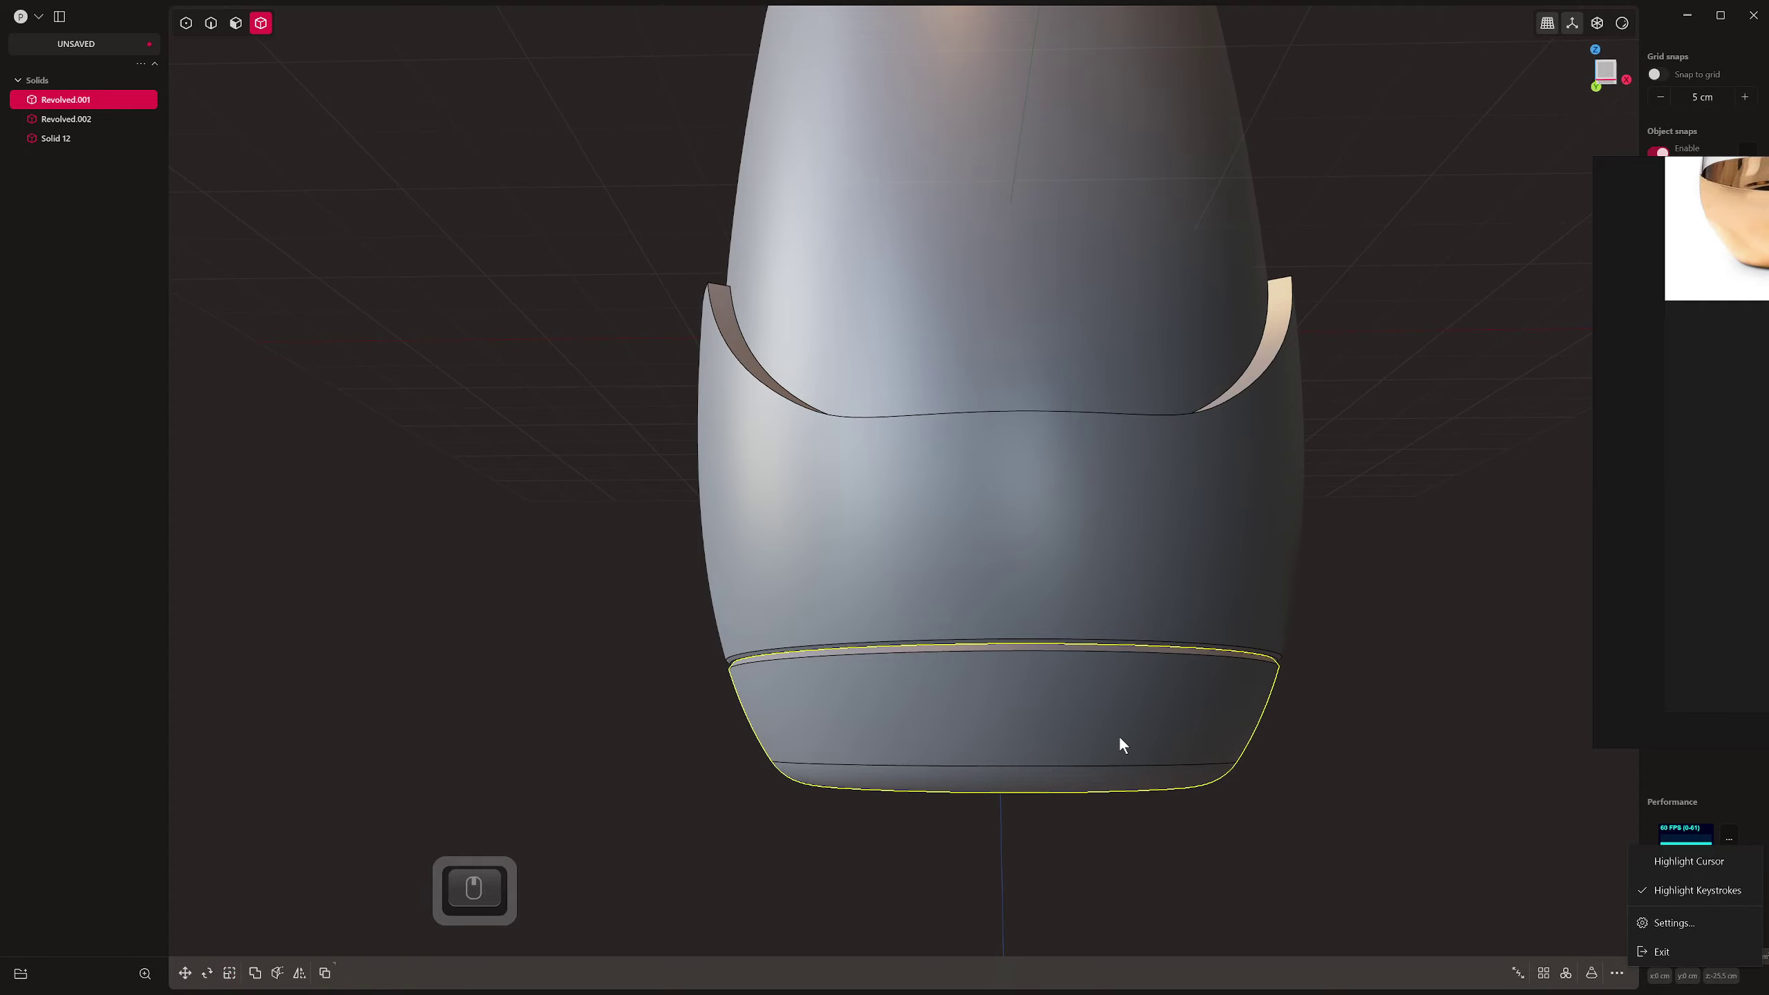
middle_drag(1121, 739, 1020, 921)
drag(875, 831, 872, 812)
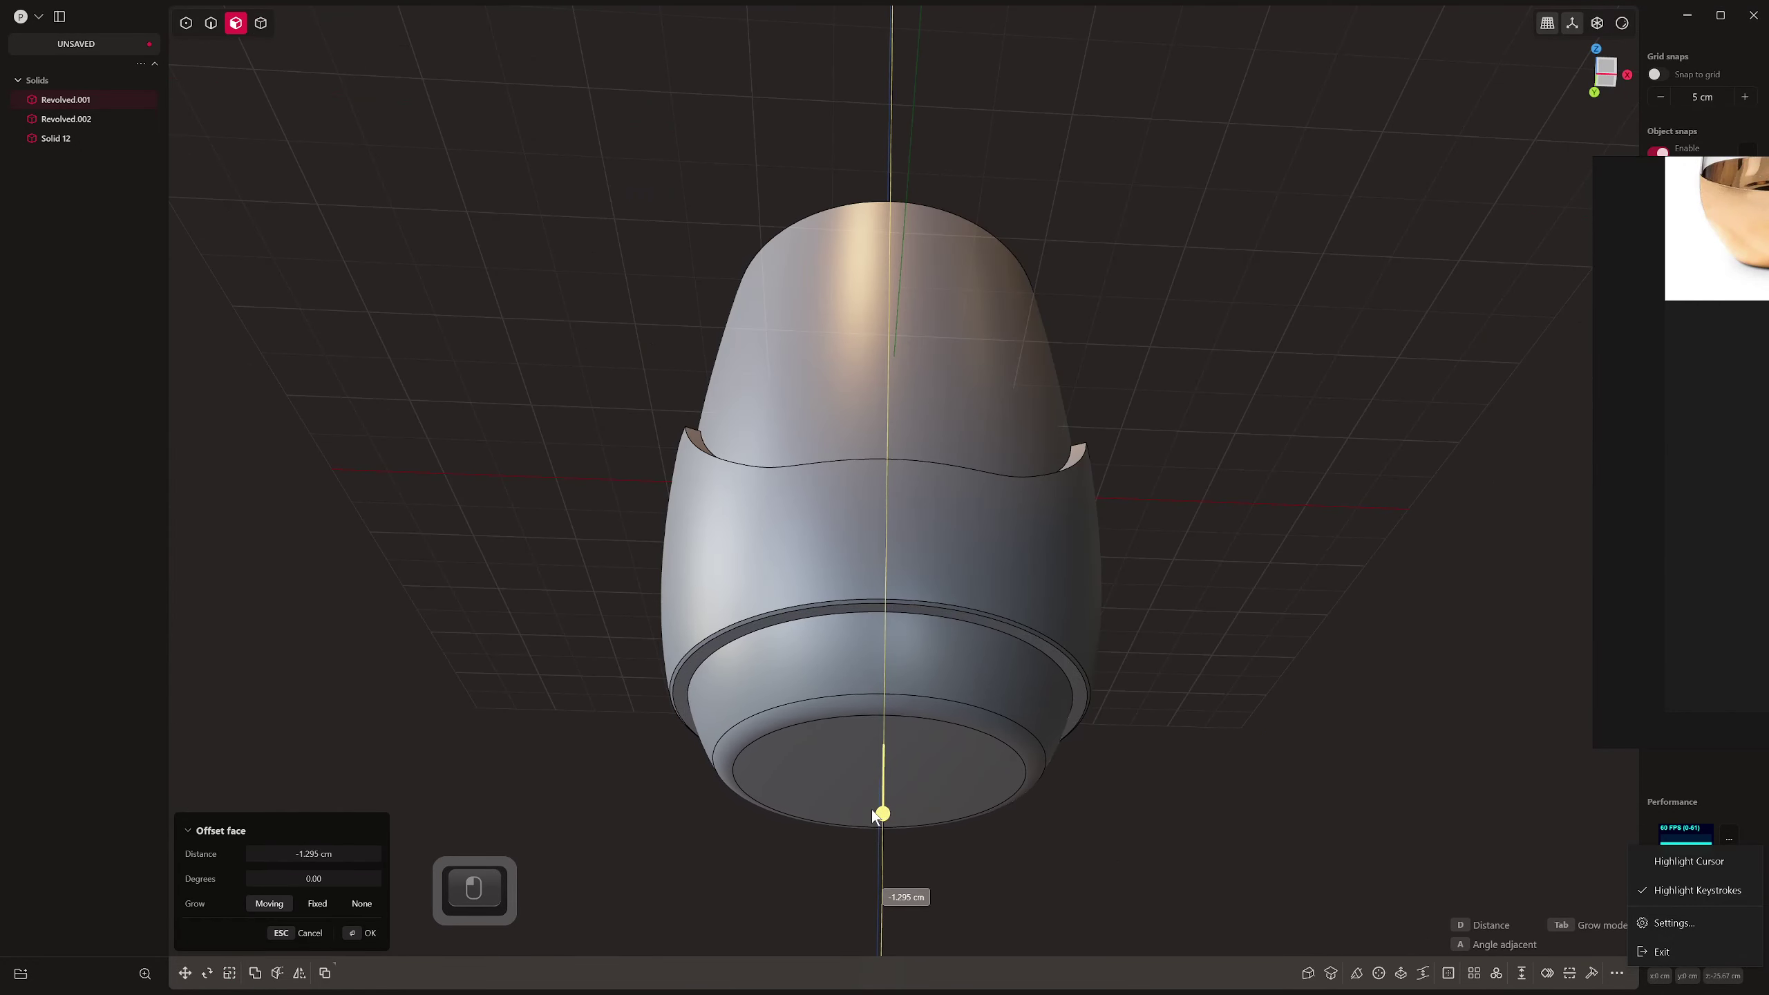
middle_drag(1010, 731, 1023, 819)
scroll(1028, 795, down, 2)
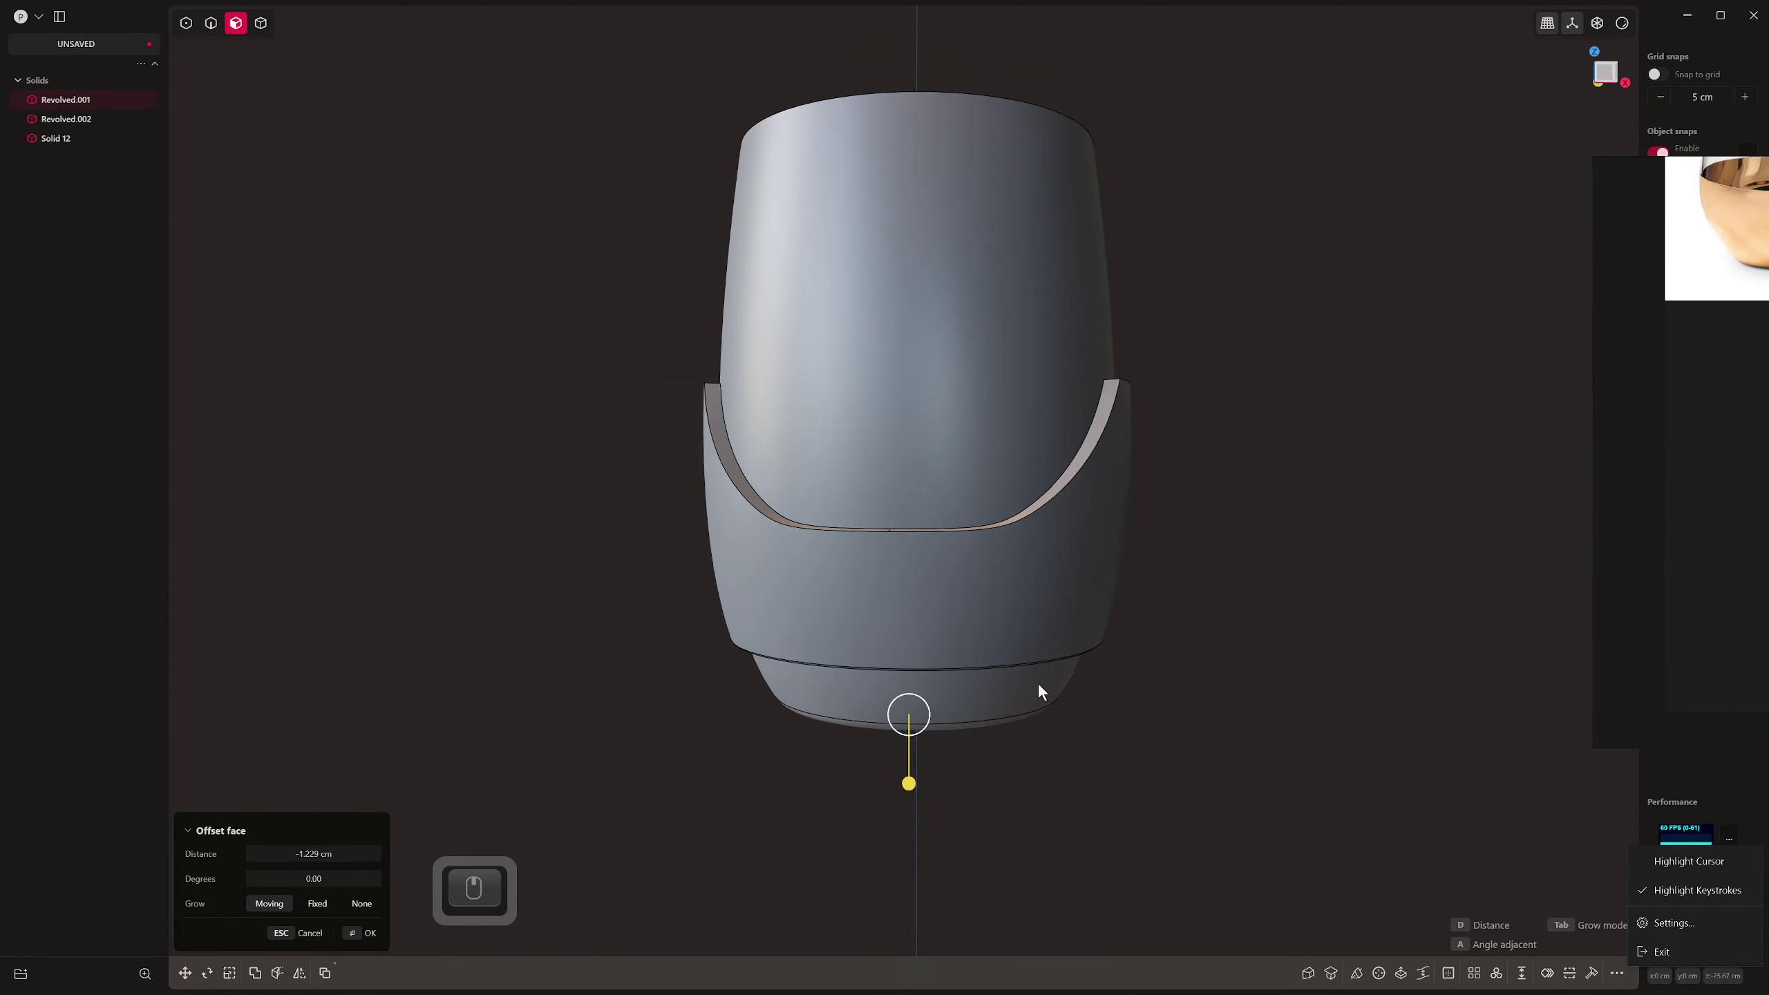
Draw an upright rectangle about 5 cm tall in the front view, centred on the vertical axis below the base
middle_drag(1194, 586, 1069, 525)
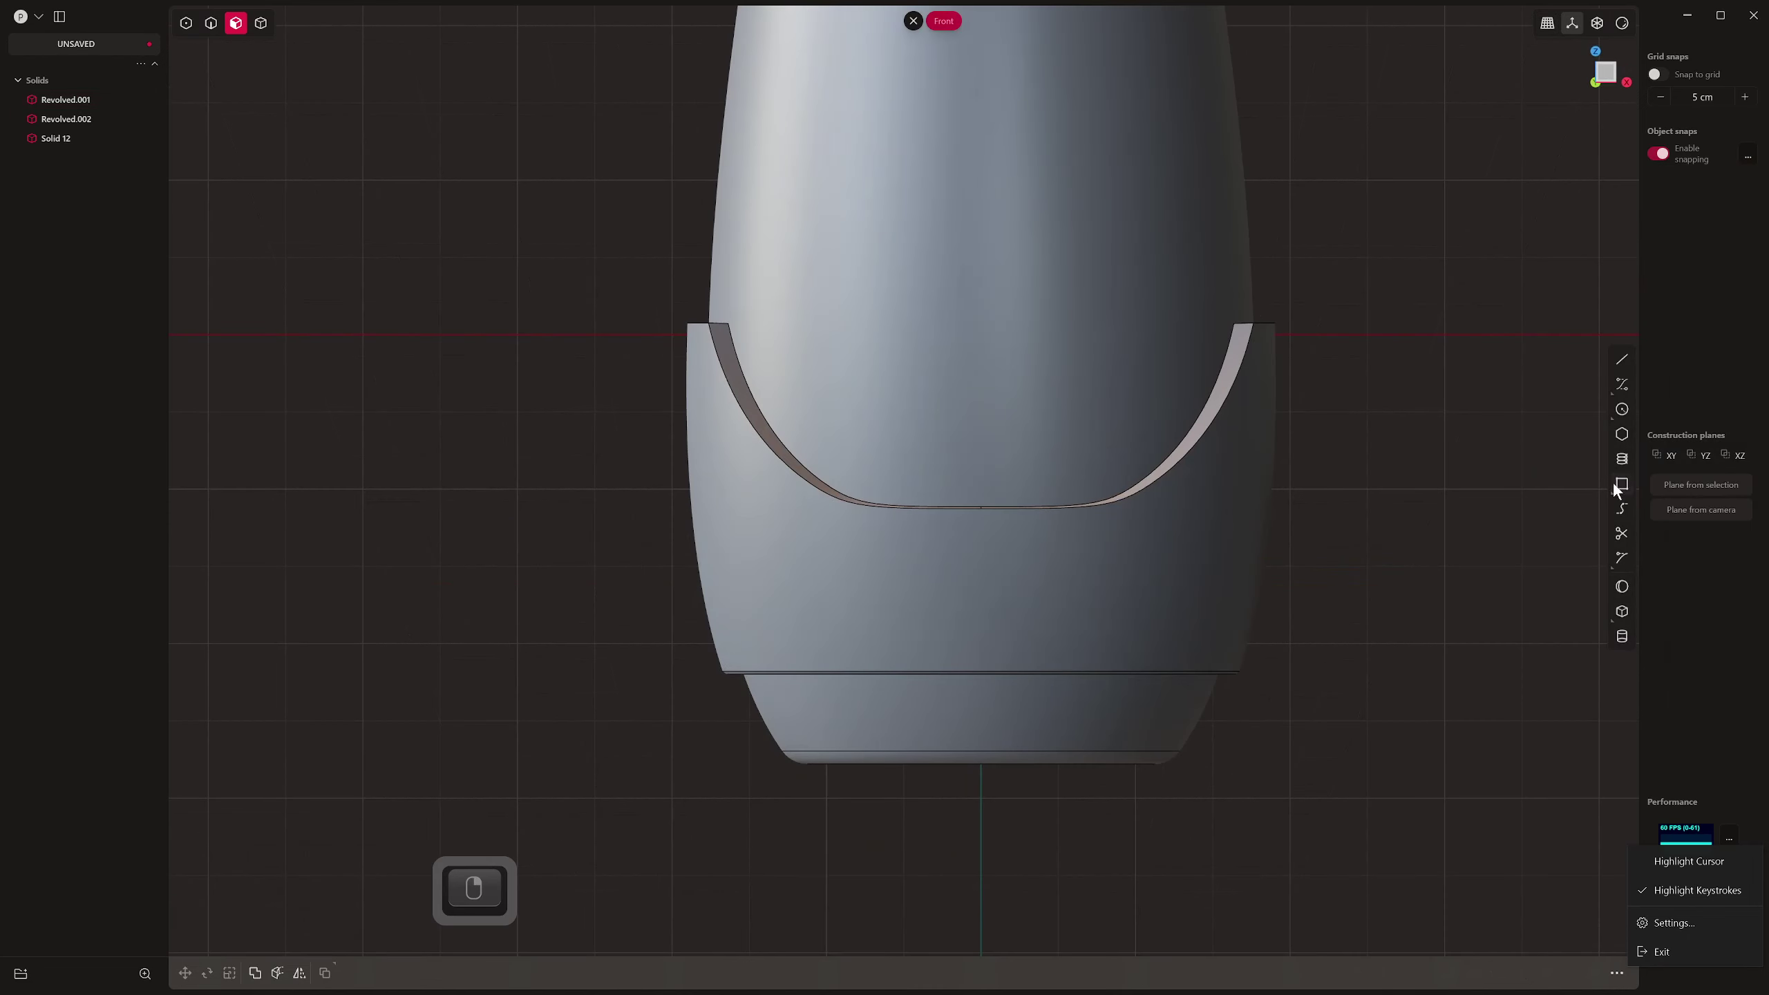
click(1616, 487)
shift+middle_drag(1023, 838, 1022, 807)
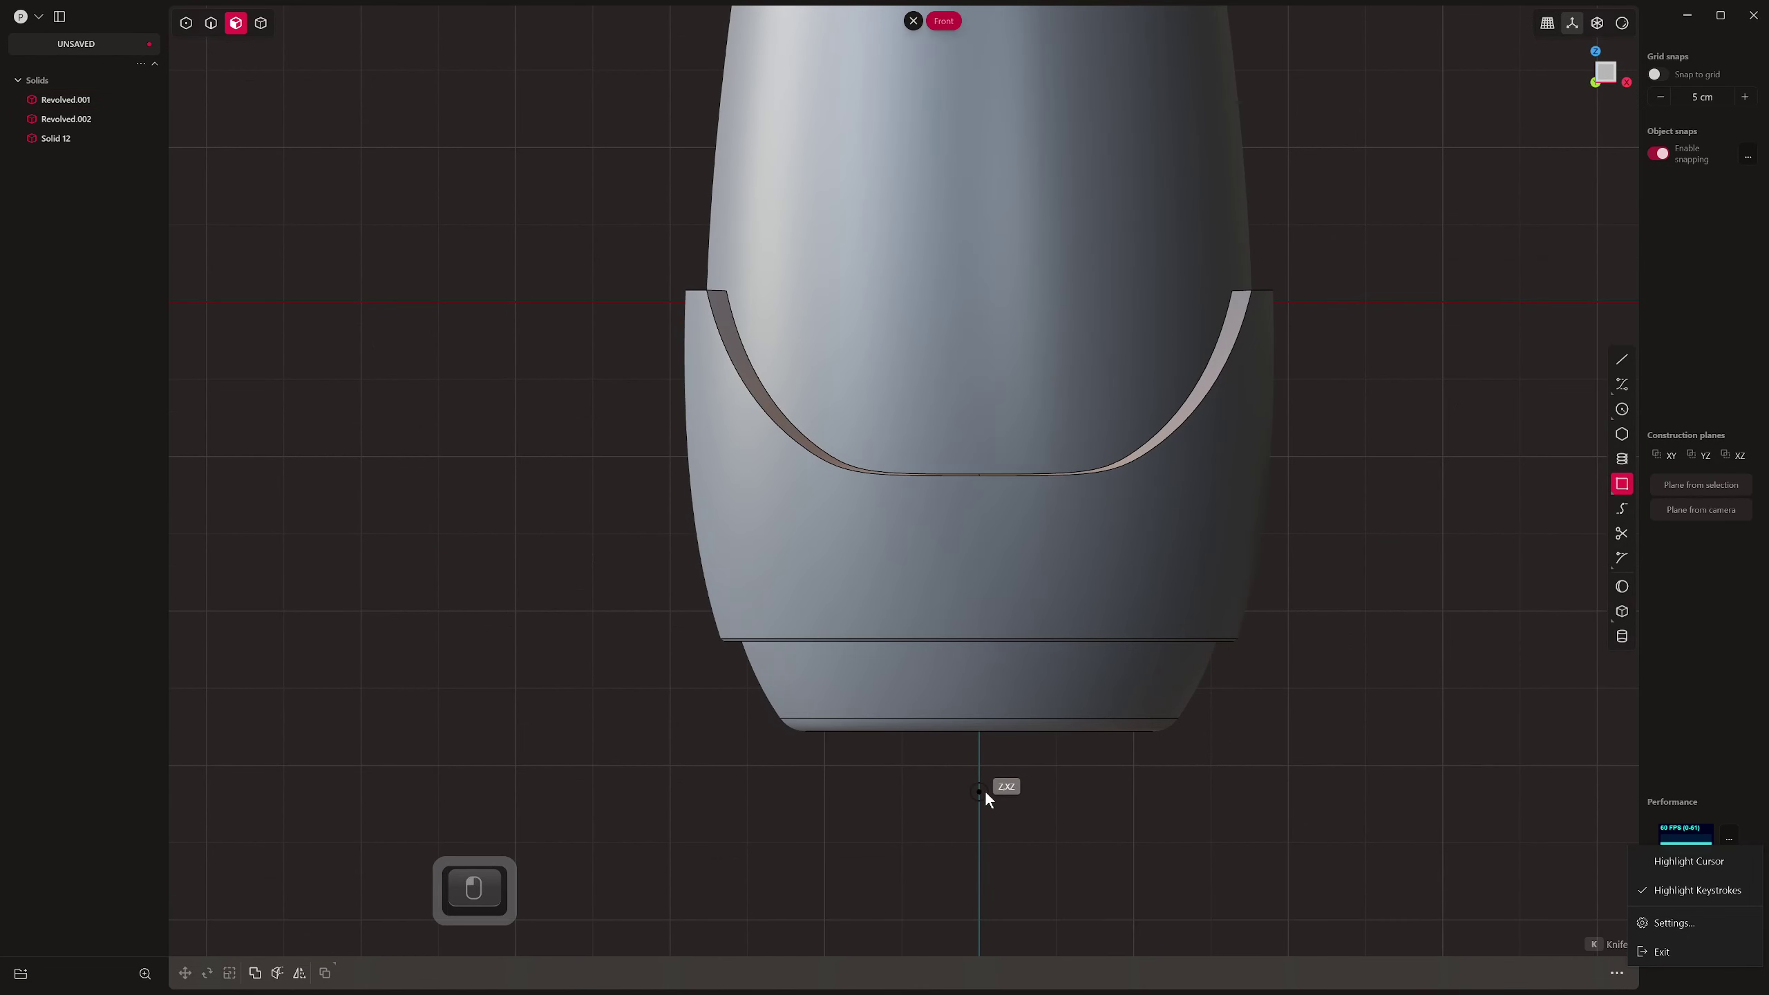
click(986, 794)
key(c)
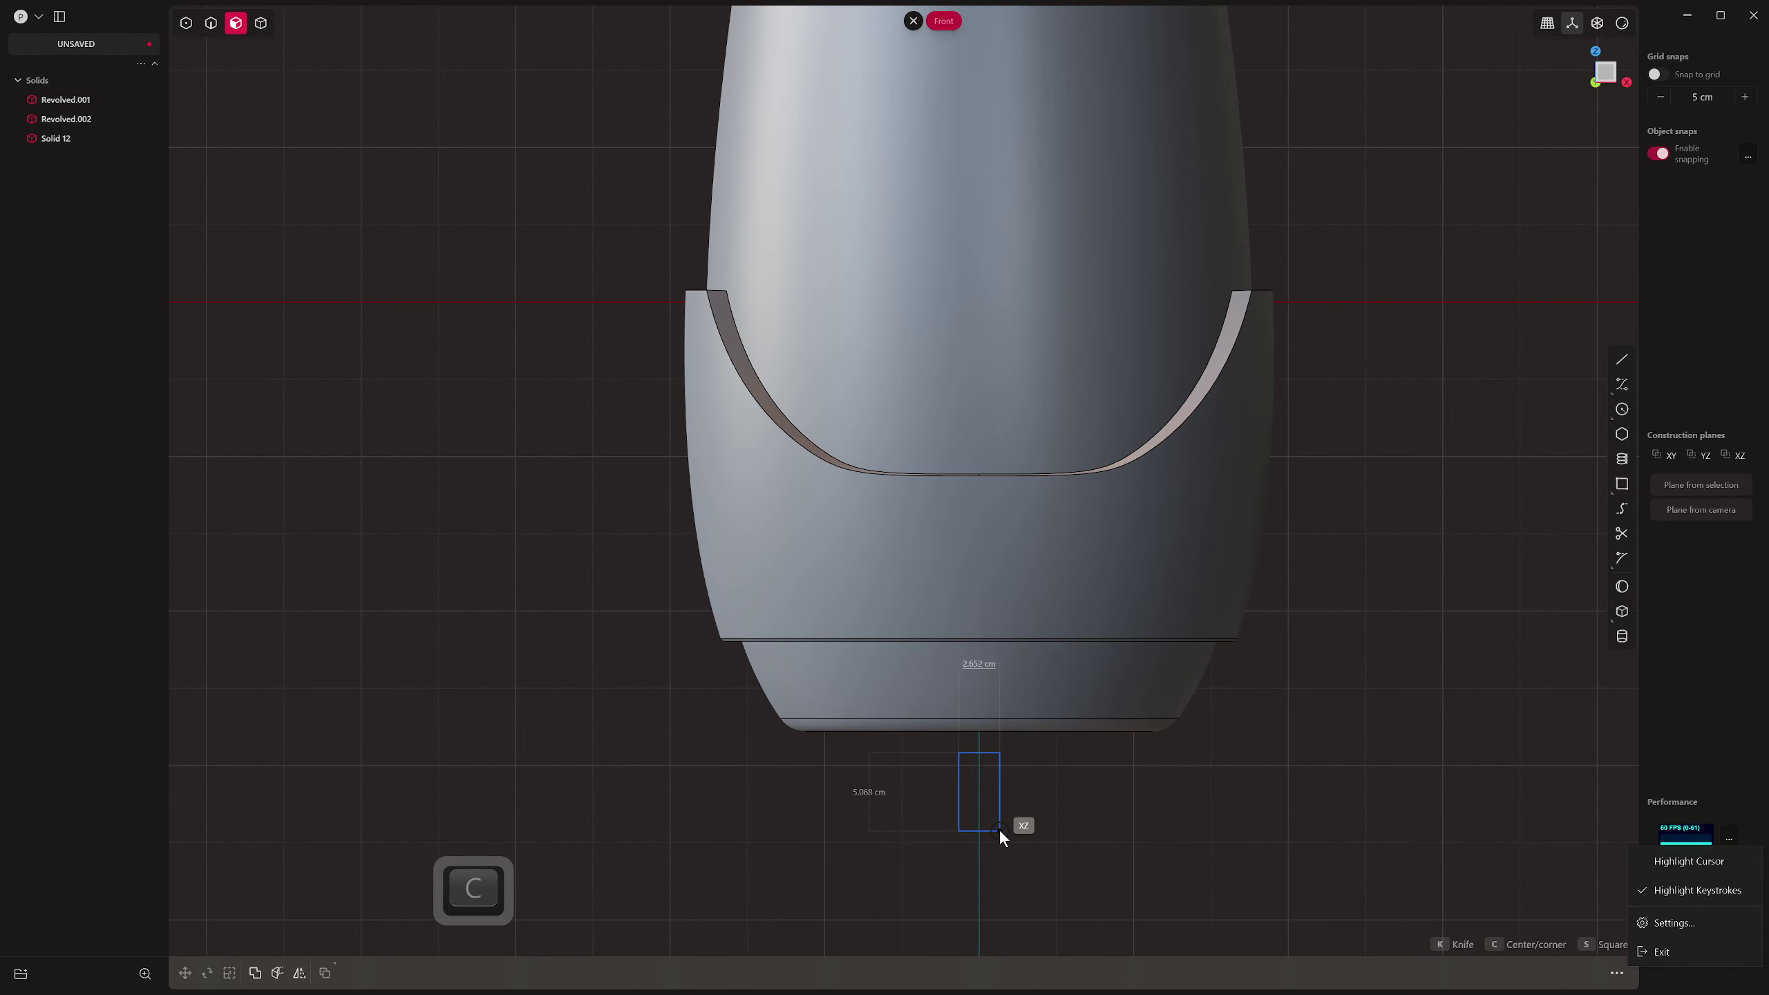
click(995, 832)
scroll(995, 830, up, 5)
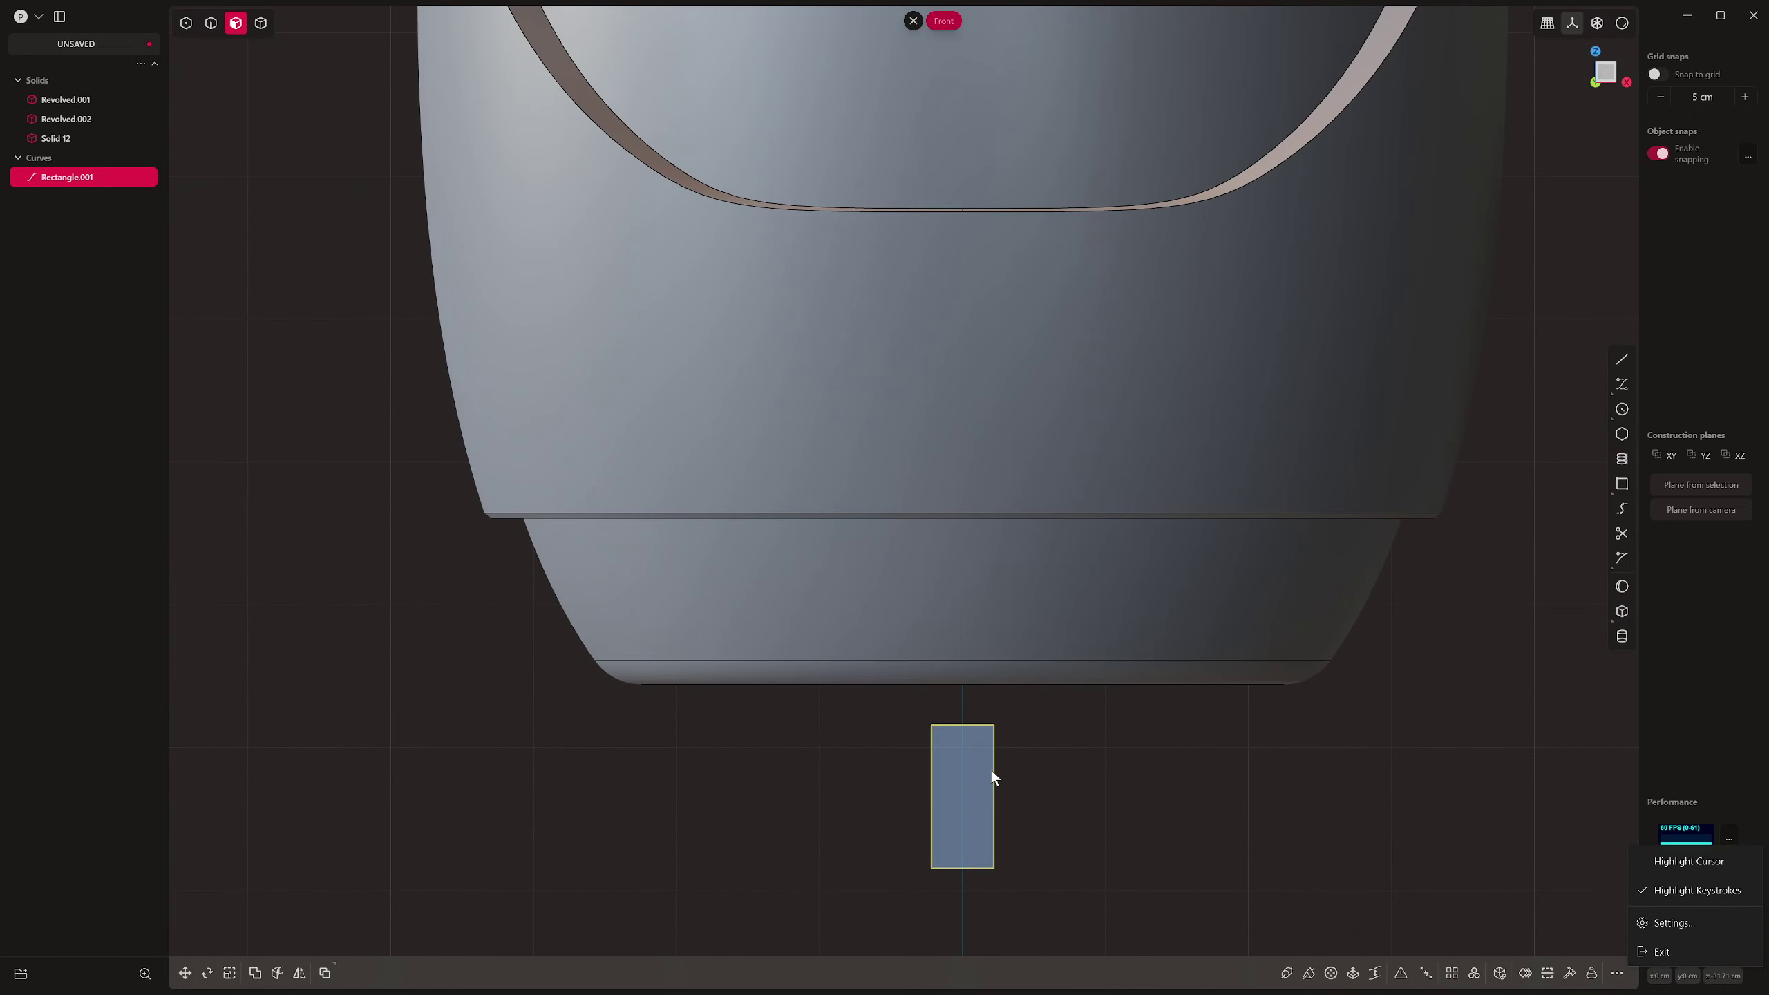
Move the rectangle up about 7.668 cm to the base's height and pull it out about 23 cm in front of the body
key(g)
drag(964, 703, 983, 510)
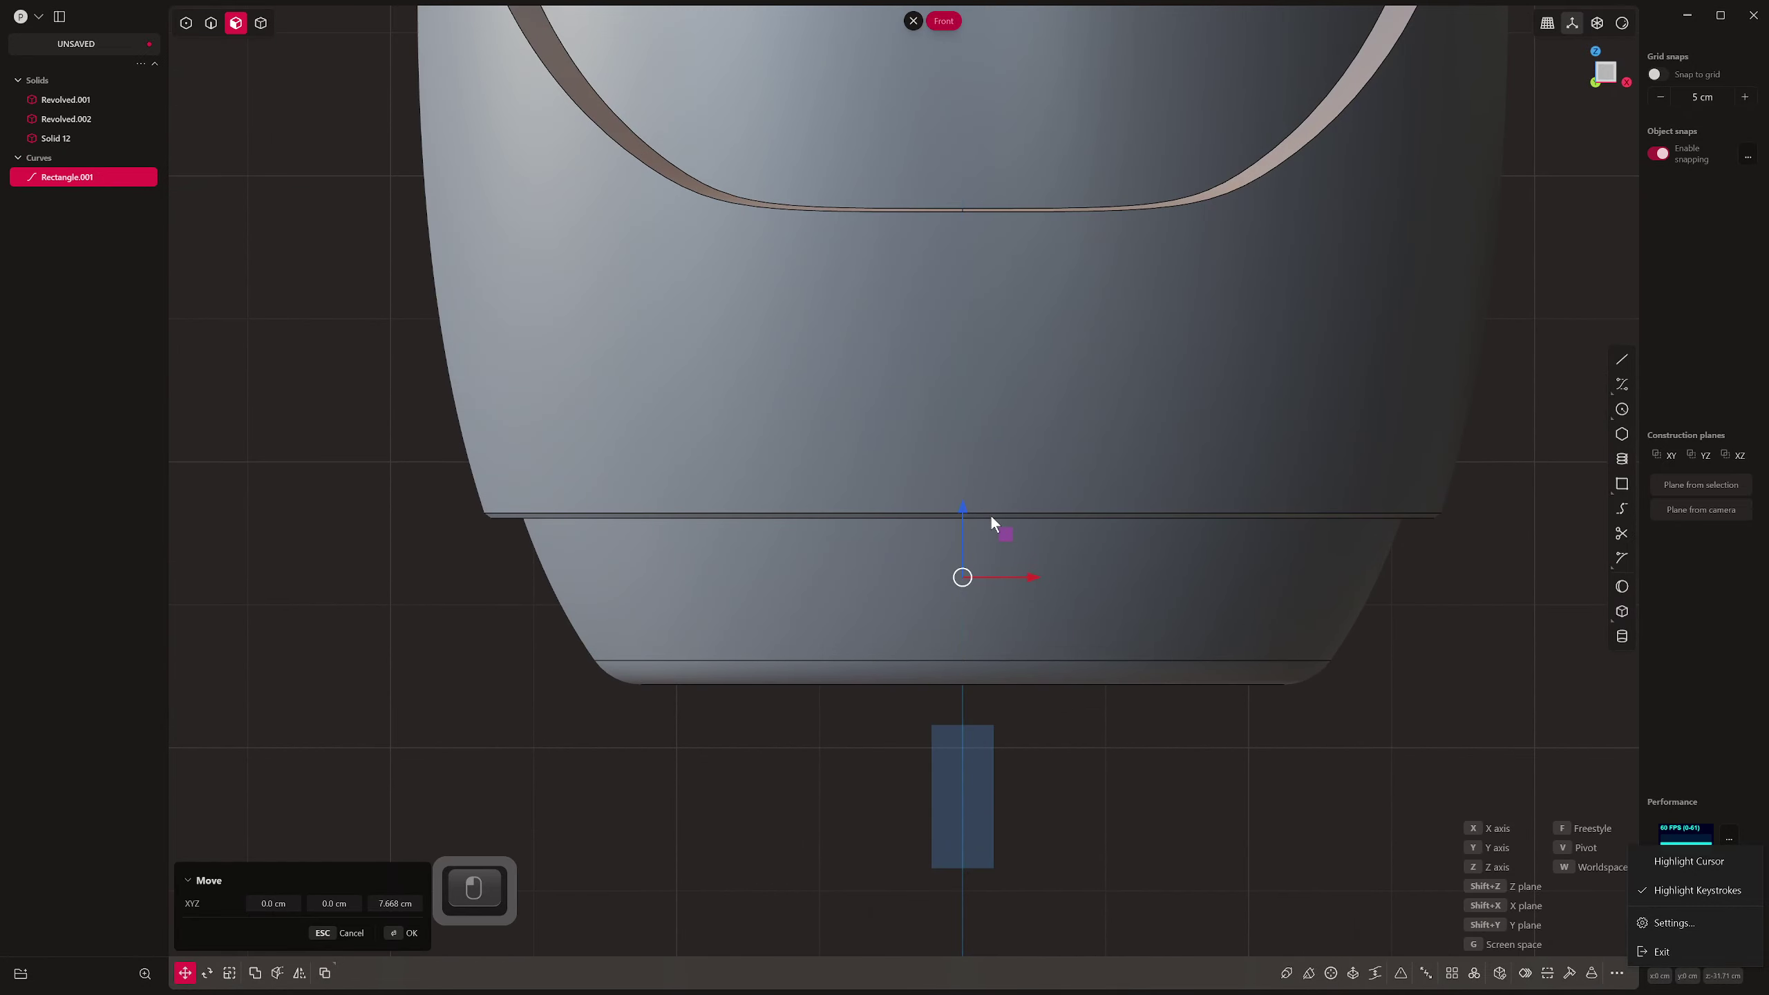
right_click(991, 516)
middle_drag(1025, 673, 1077, 701)
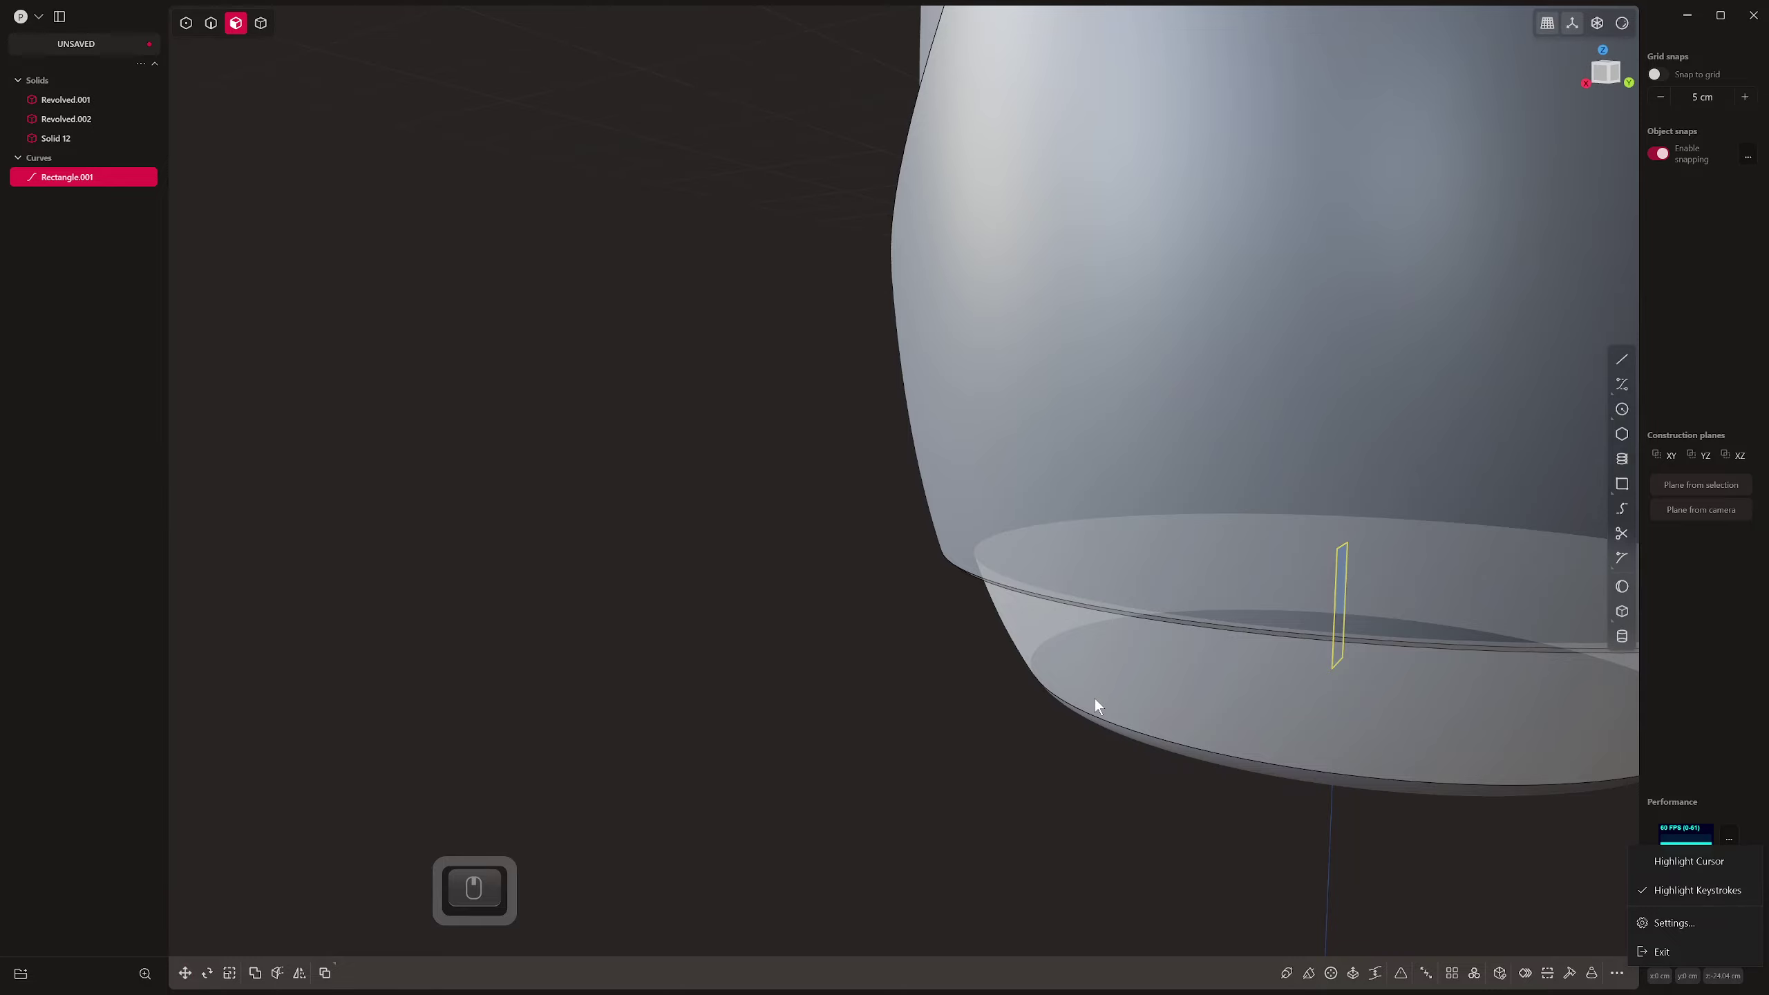
key(g)
drag(1397, 612, 926, 584)
right_click(926, 583)
Scale the rectangle down uniformly in the front view so it fits within the height of the base's side face
key(KP_1)
scroll(932, 597, up, 1)
shift+middle_drag(932, 597, 929, 526)
key(s)
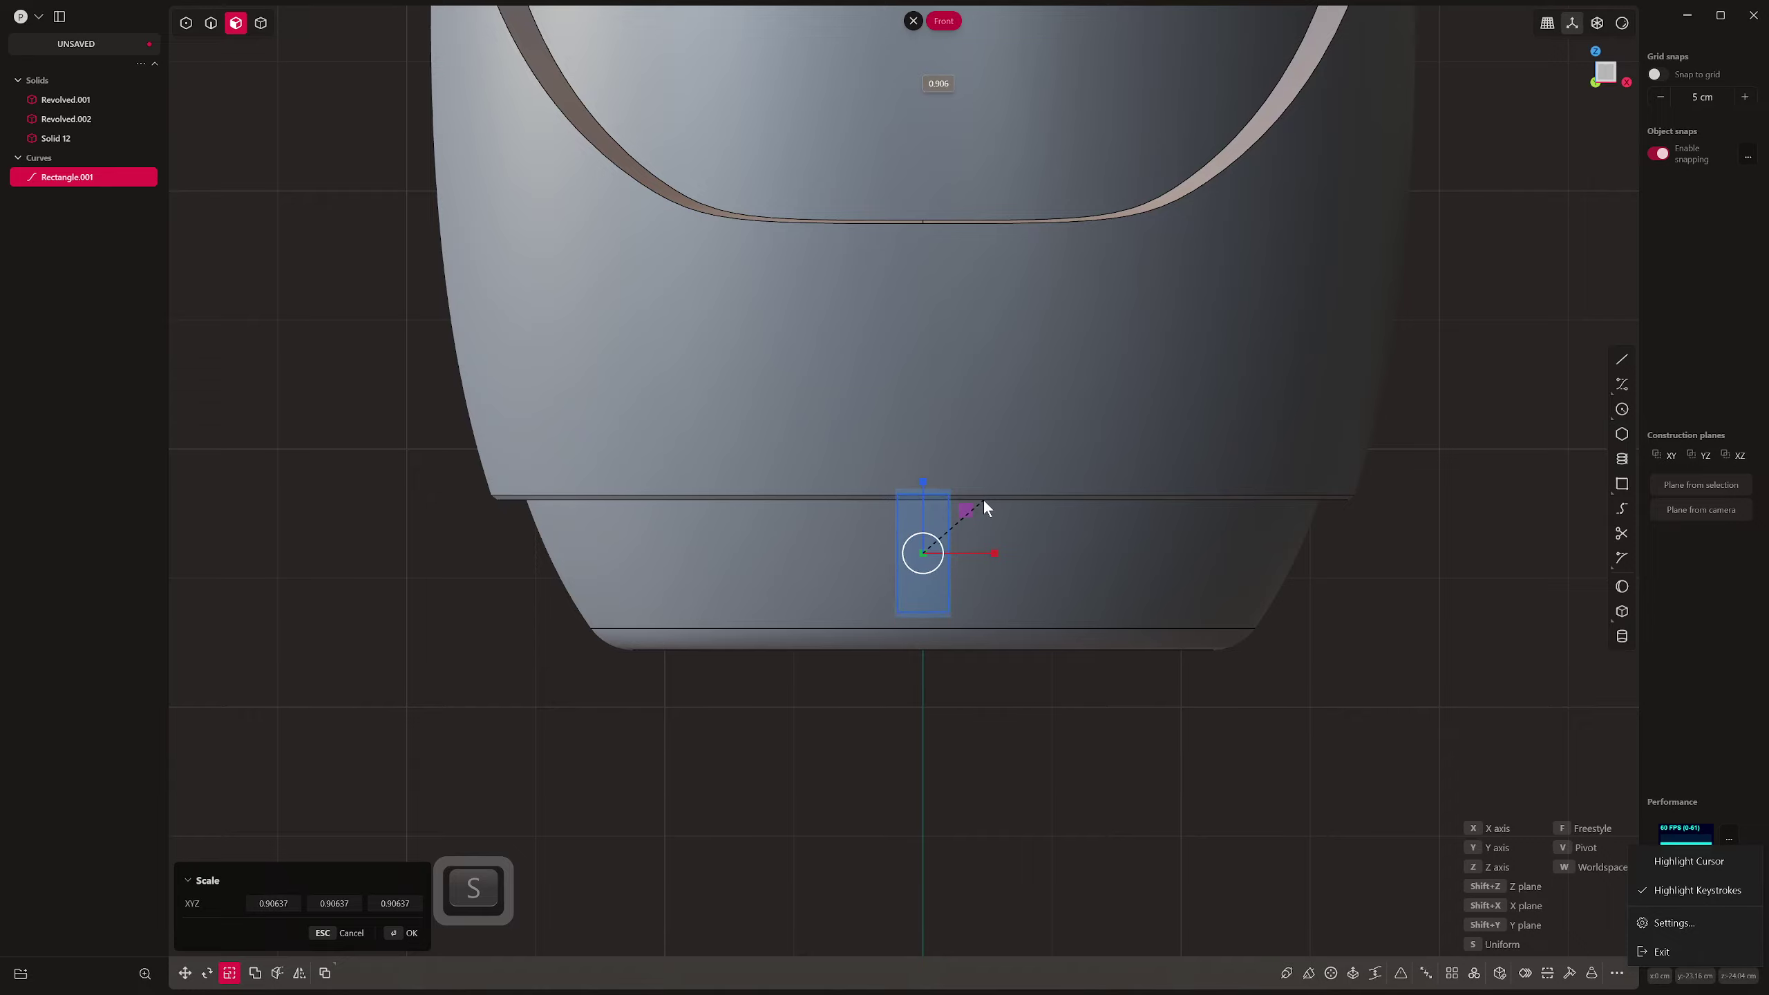
click(972, 511)
Fillet all four corners of the rectangle with a small radius
scroll(953, 558, up, 1)
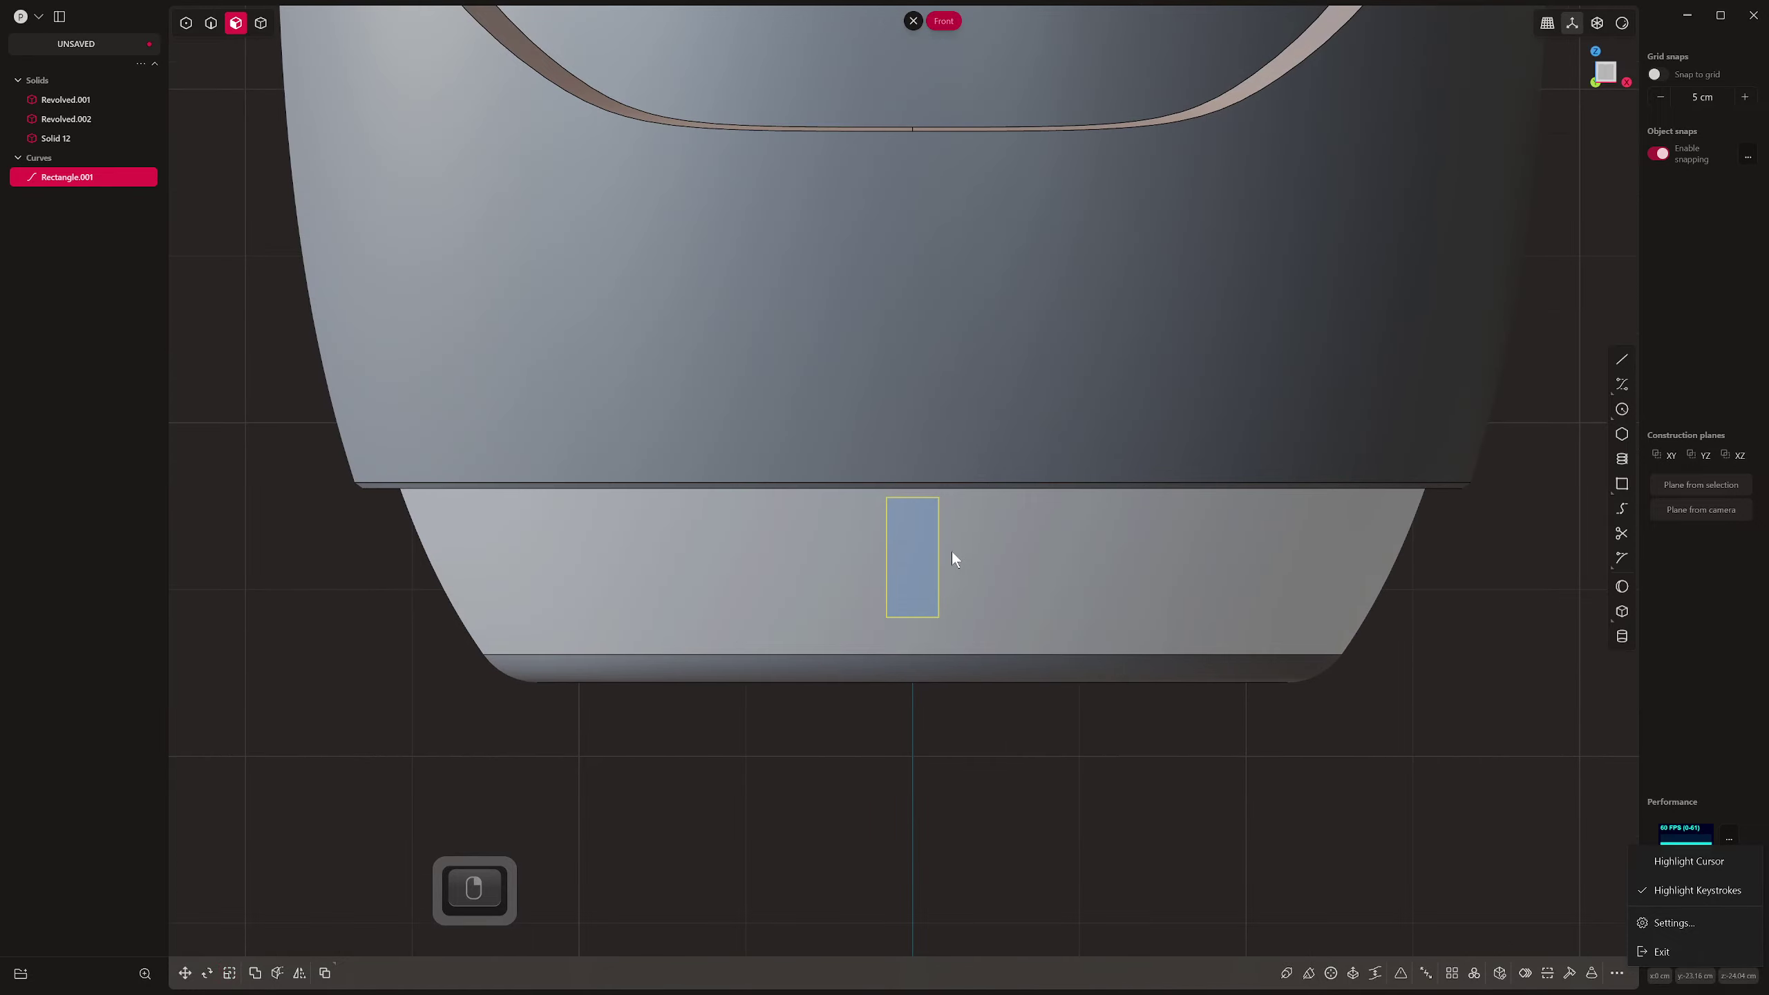
scroll(952, 552, up, 3)
shift+drag(945, 562, 961, 525)
key(1)
shift+middle_drag(907, 458, 904, 526)
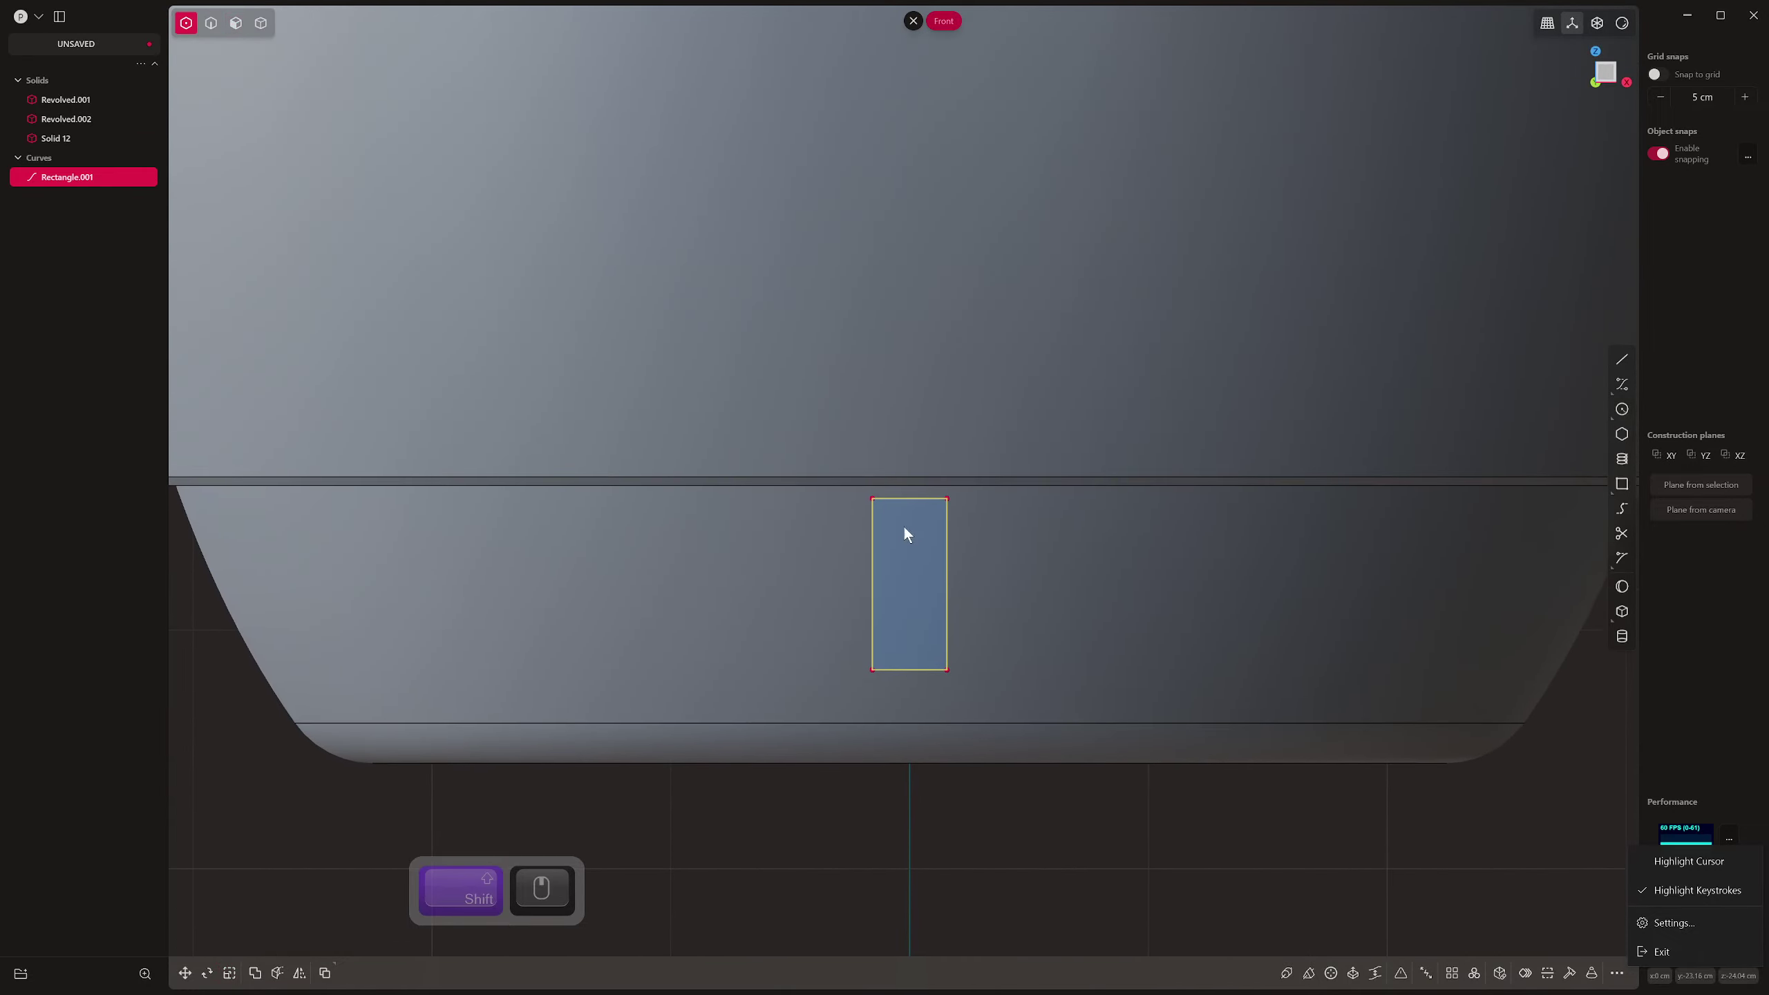
drag(850, 481, 992, 702)
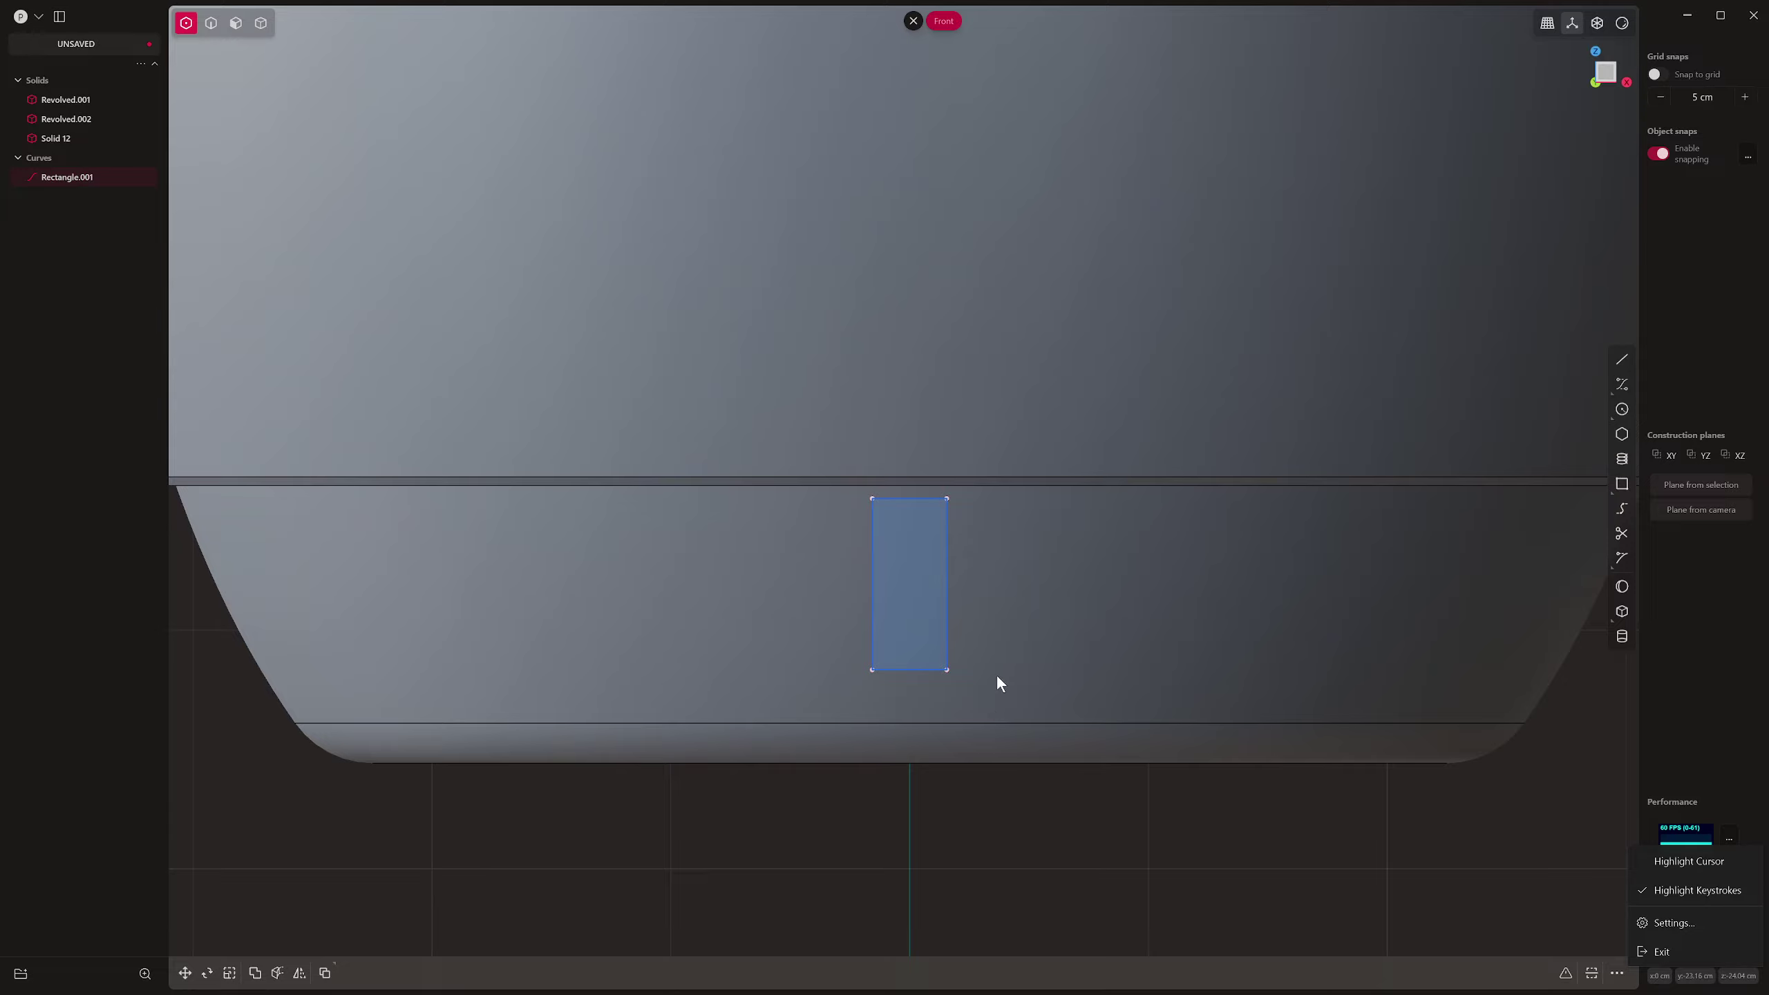
key(f)
drag(908, 585, 915, 575)
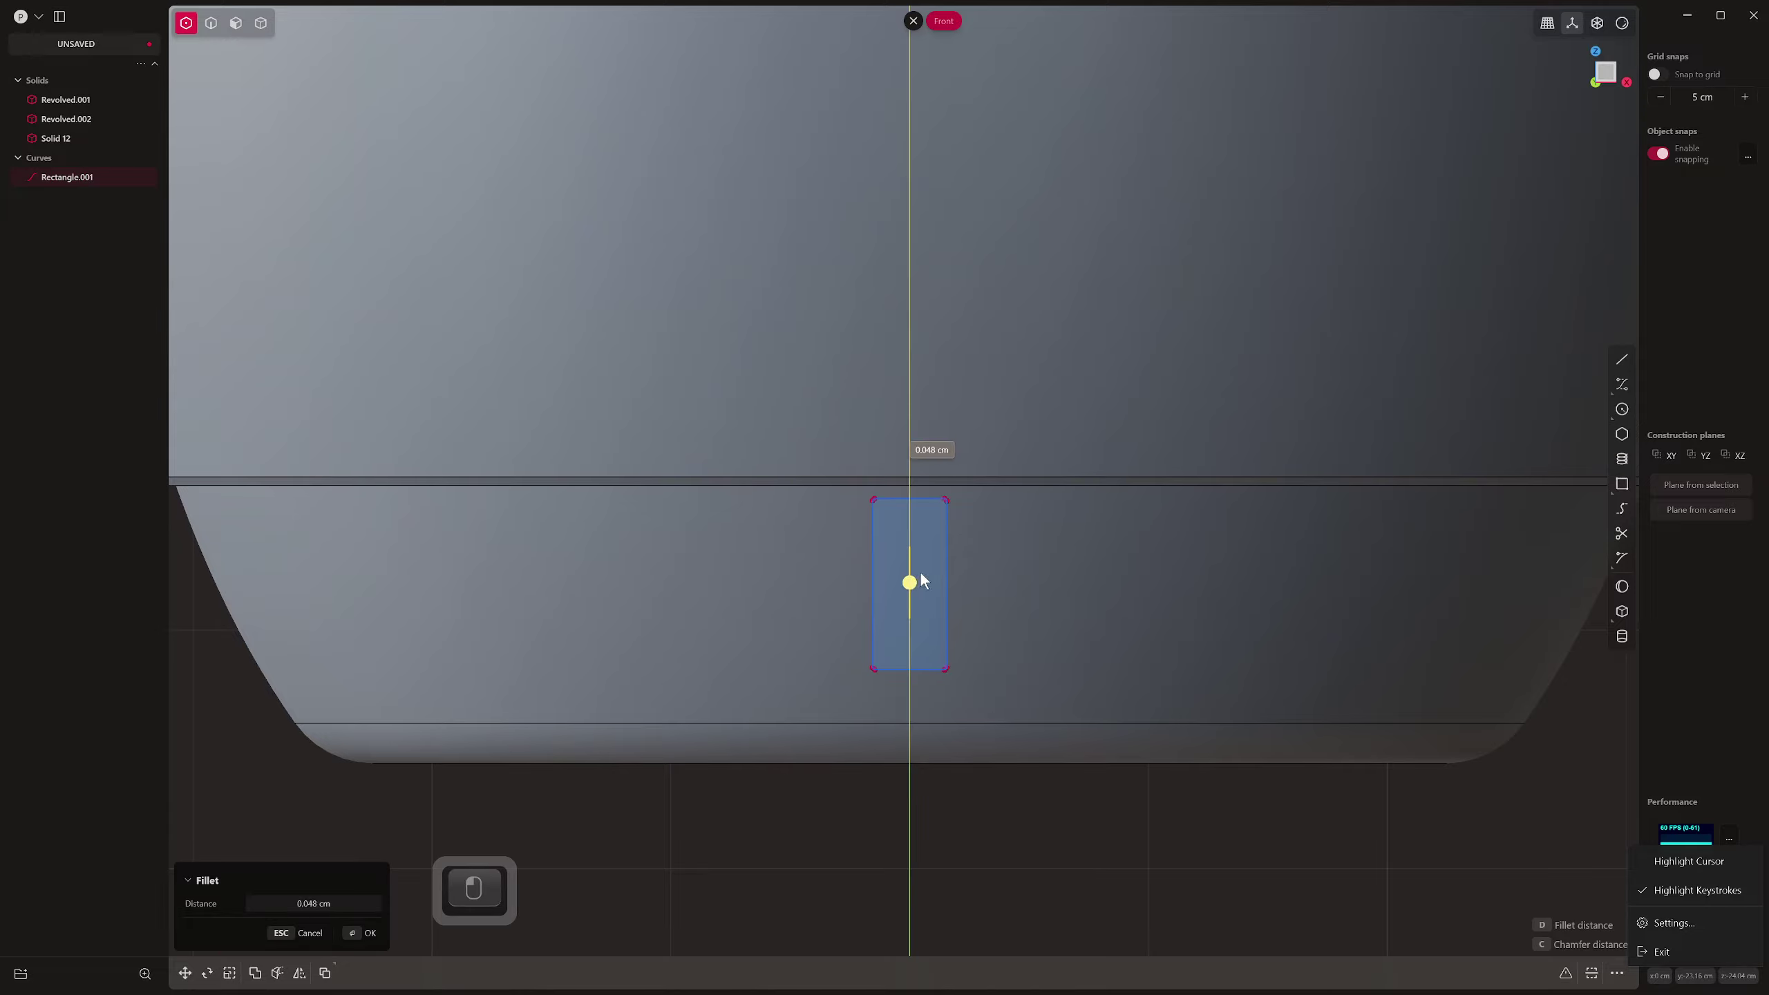
right_click(876, 496)
Taper the rounded rectangle by widening its upper end and lowering and narrowing its lower end
key(s)
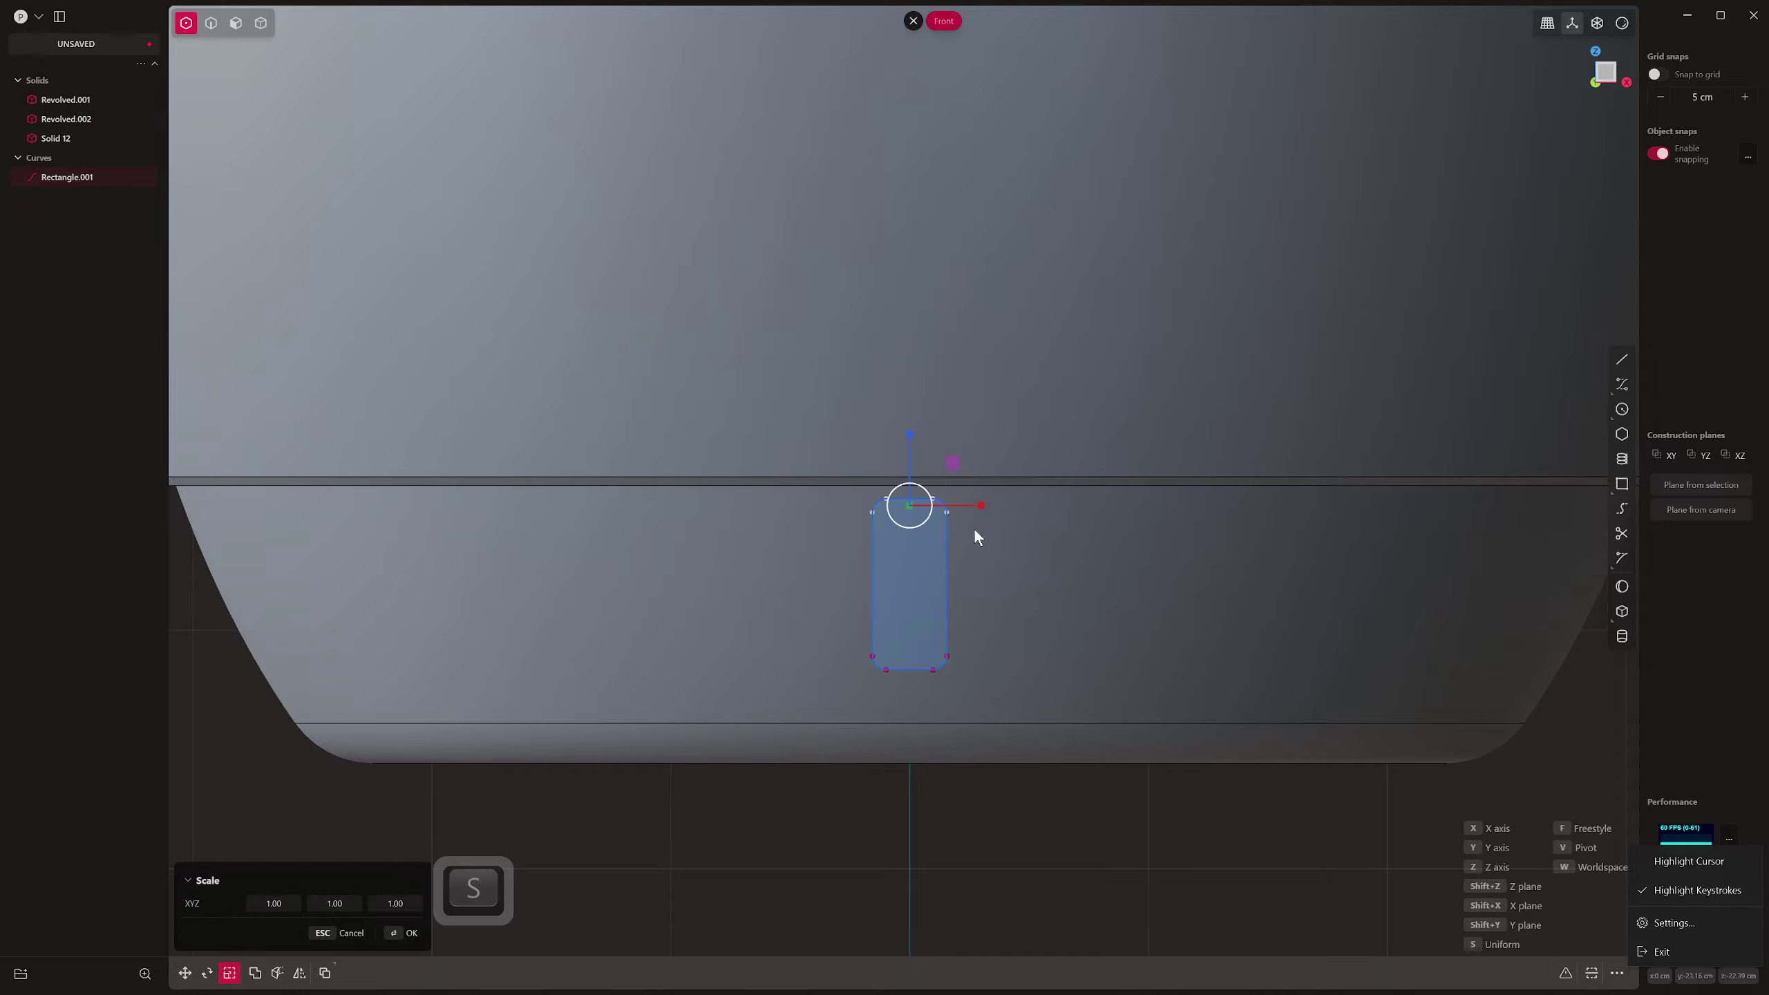
click(989, 503)
drag(829, 587, 950, 701)
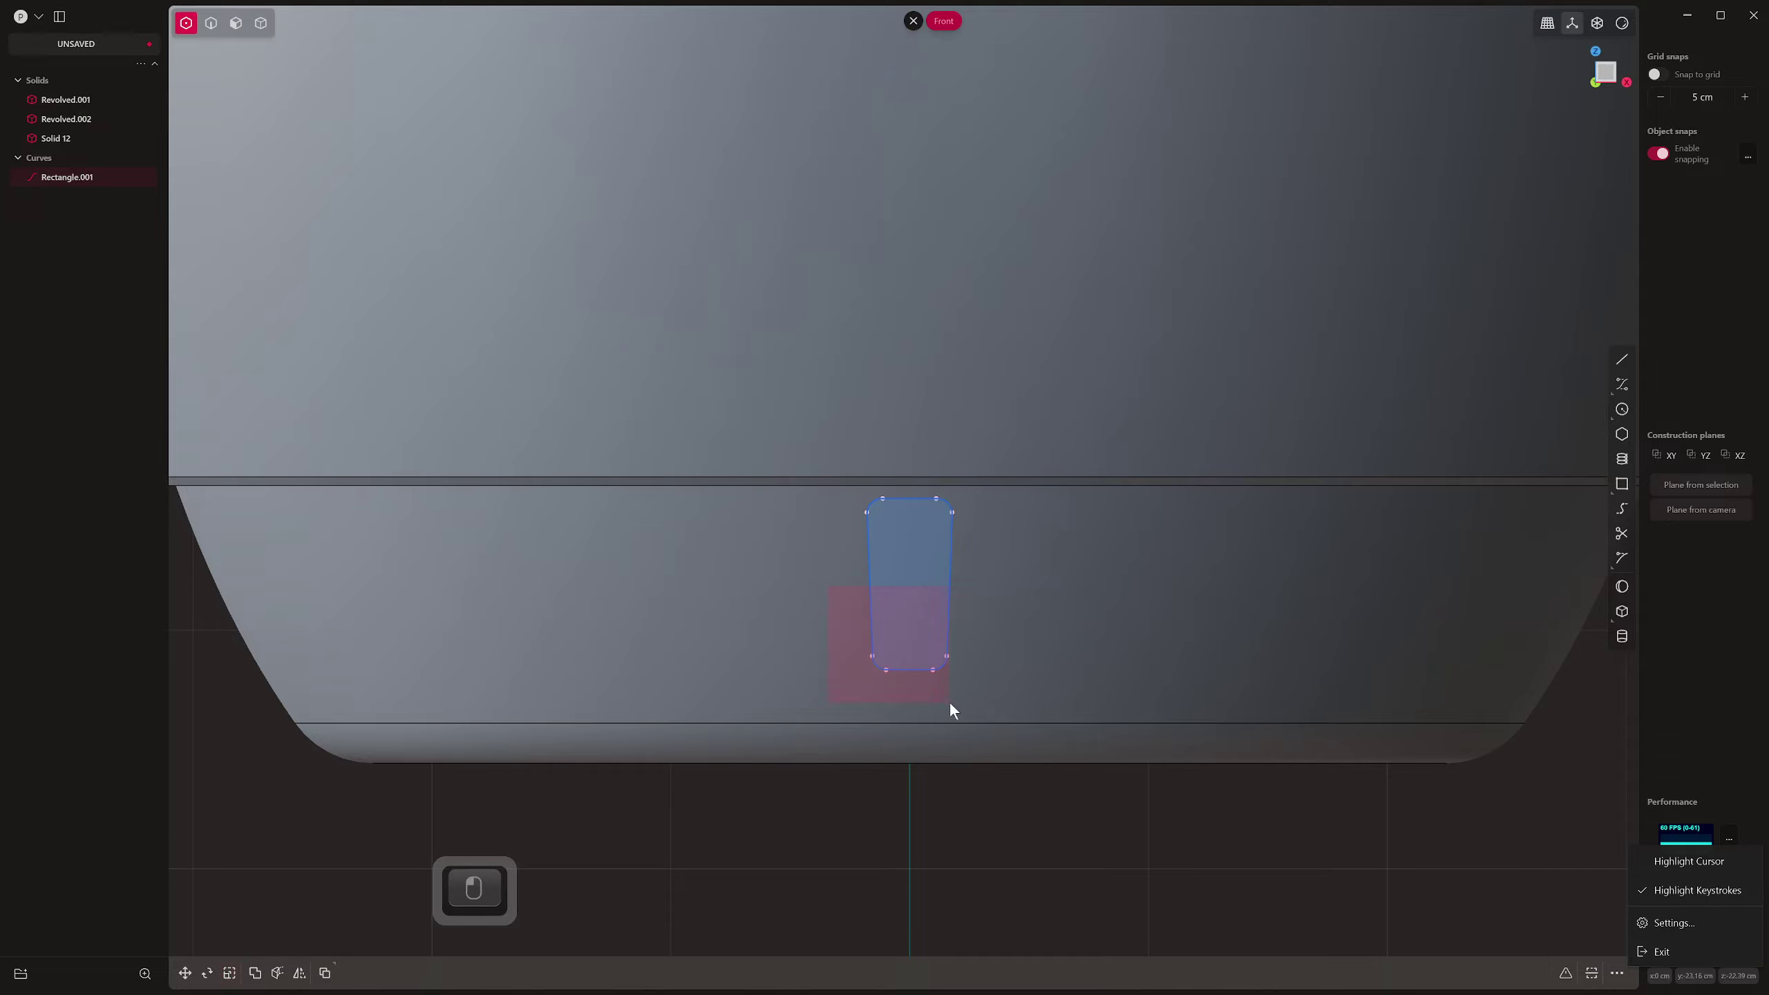
key(g)
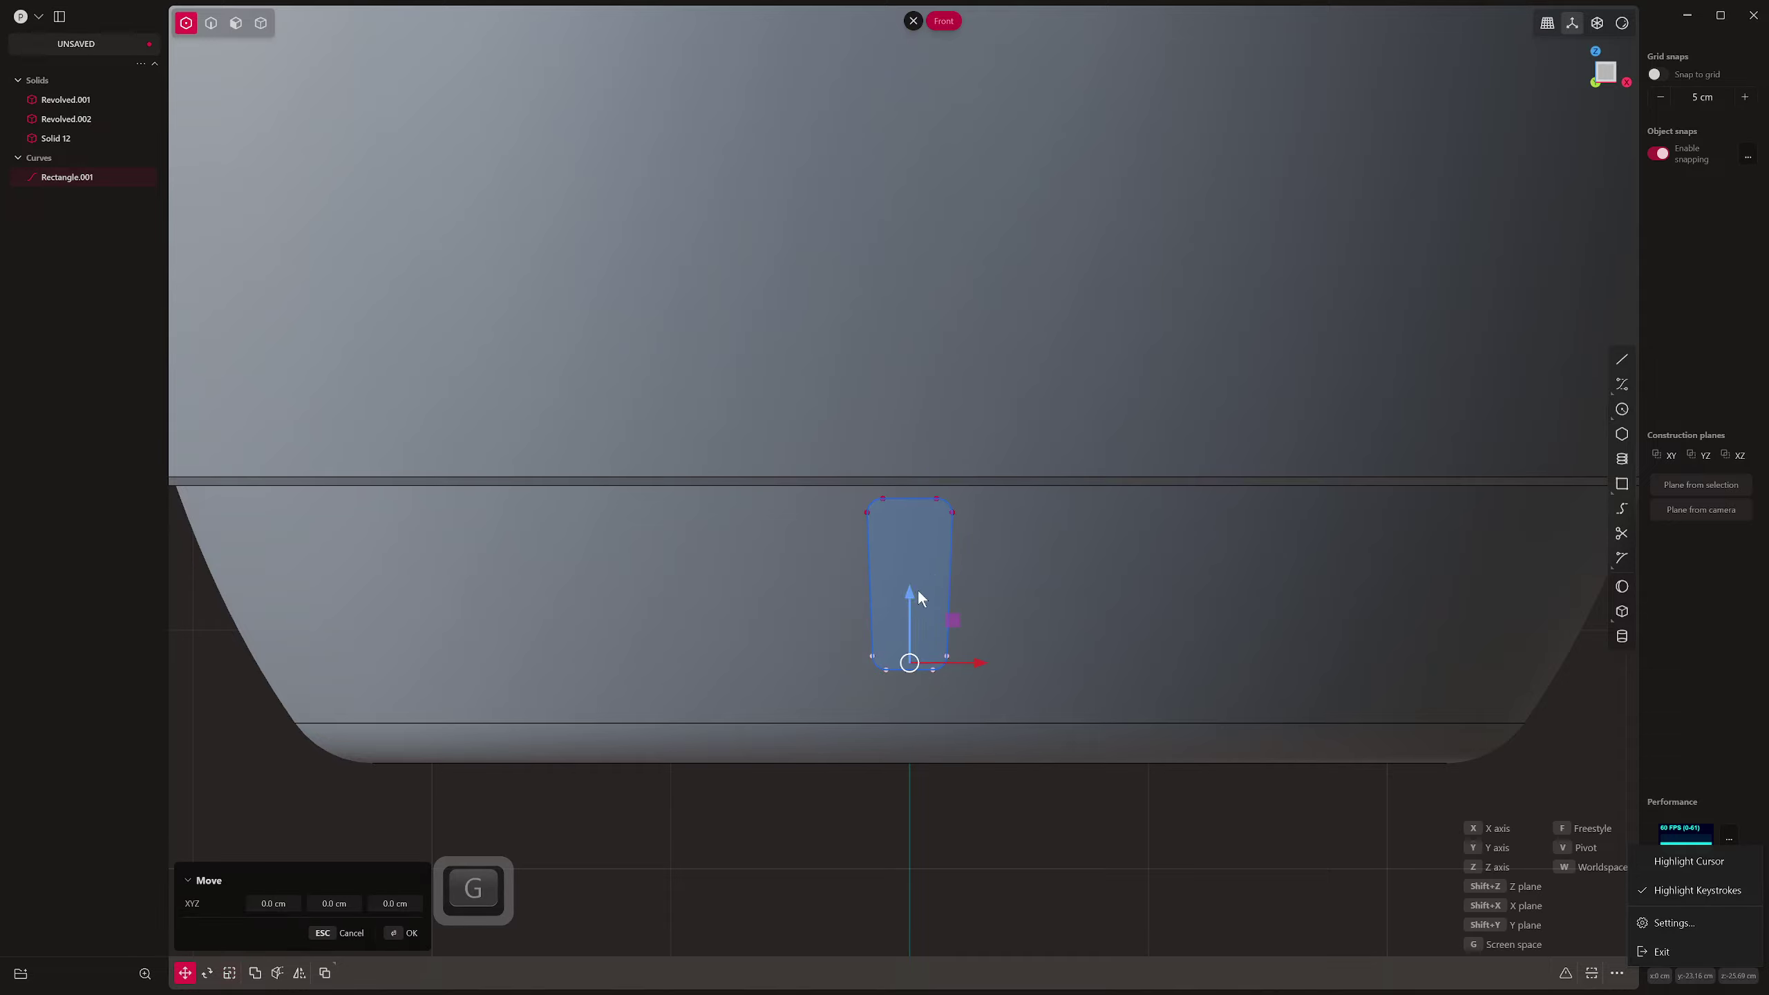
click(915, 624)
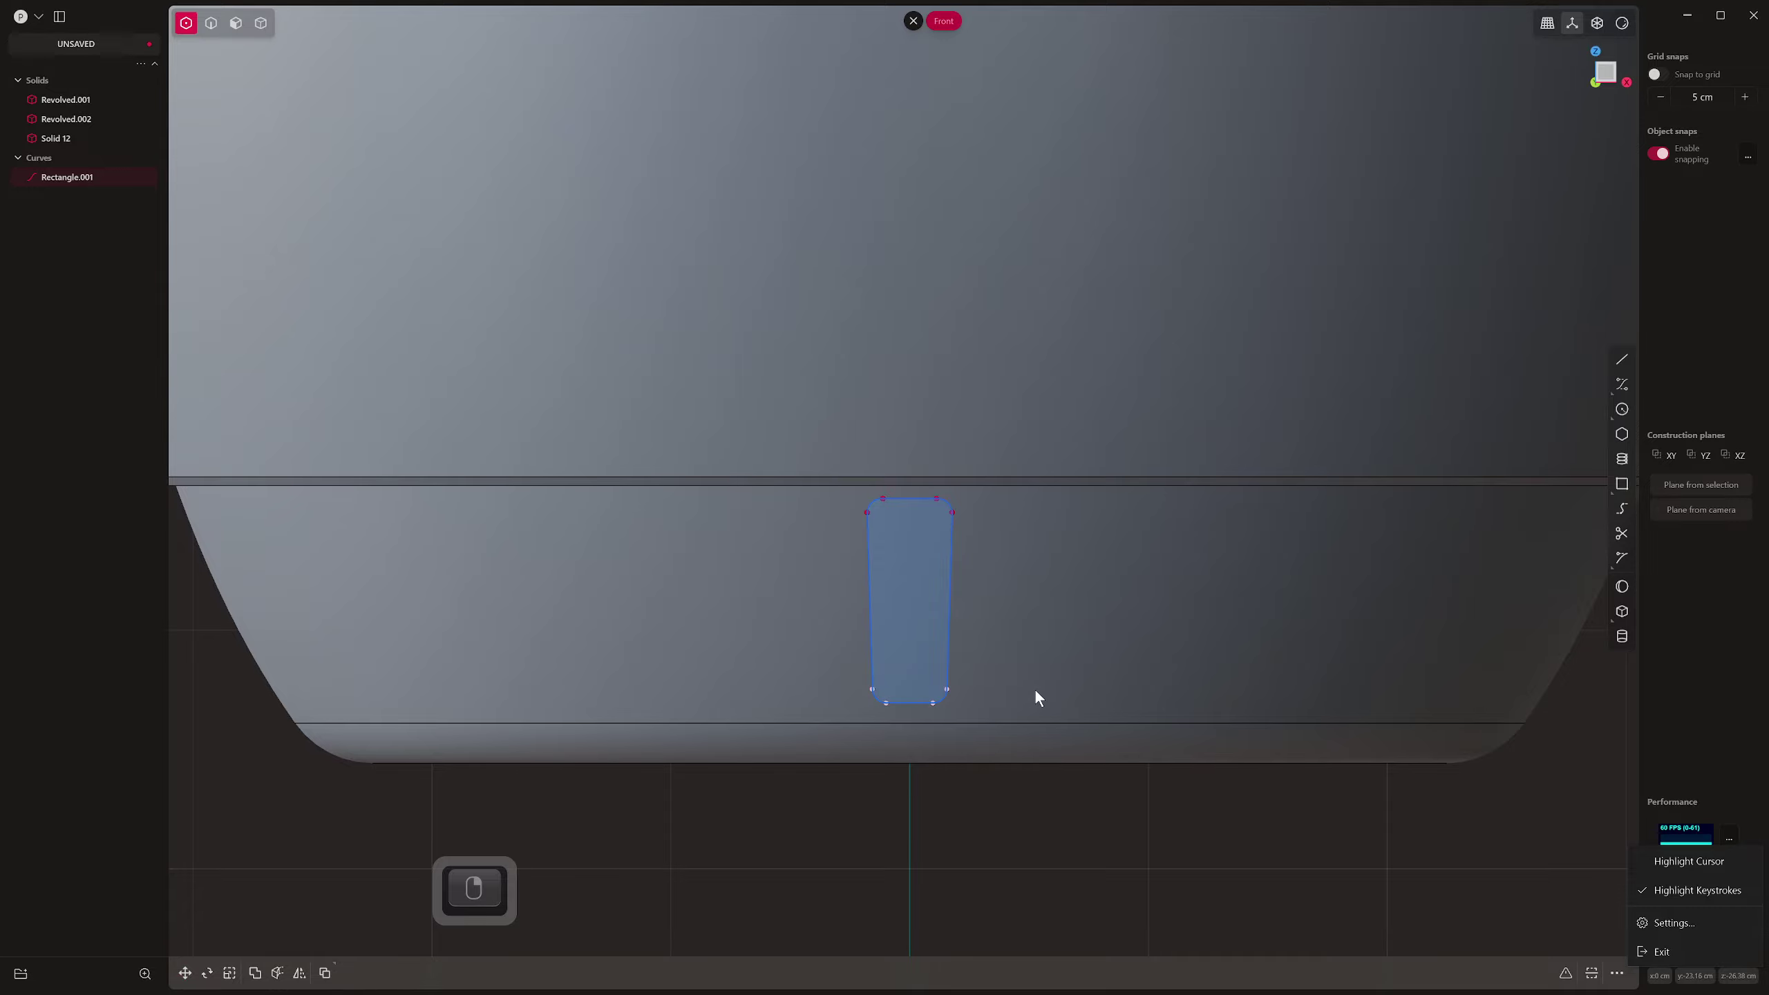
key(s)
click(920, 634)
Start a curve projection of the tapered rounded rectangle onto the base part's side face
middle_drag(920, 632, 743, 696)
key(2)
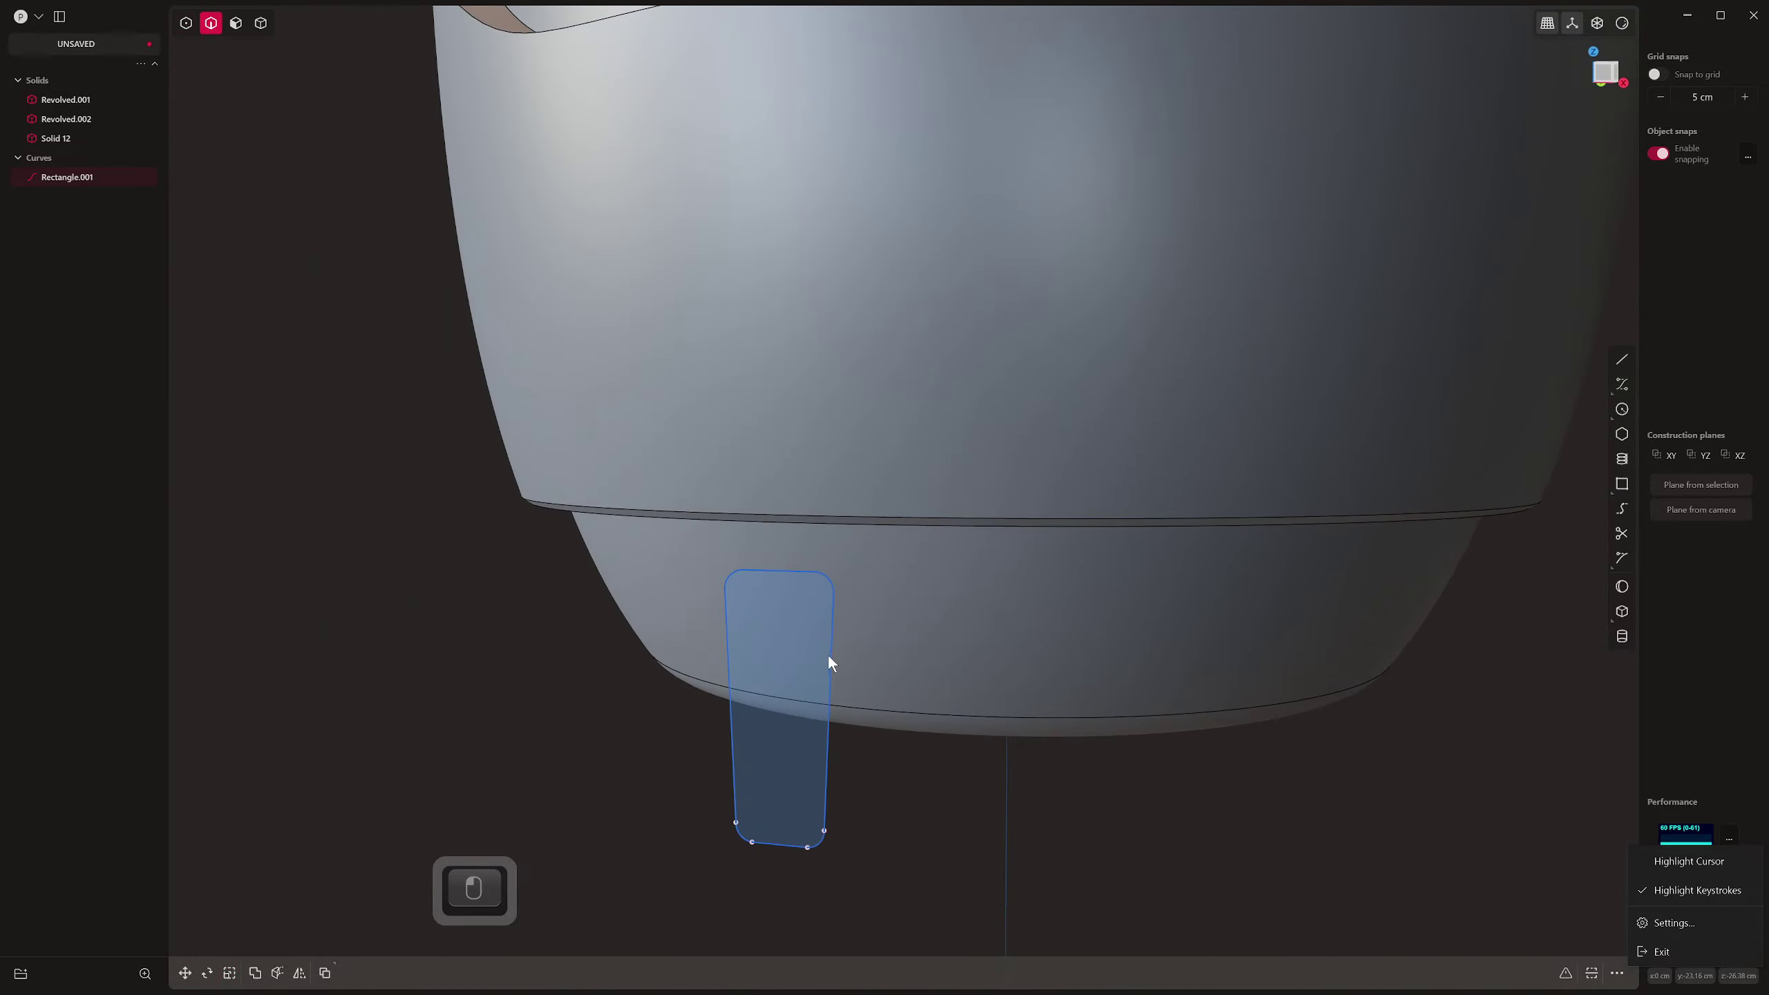
click(828, 656)
middle_drag(828, 656, 744, 720)
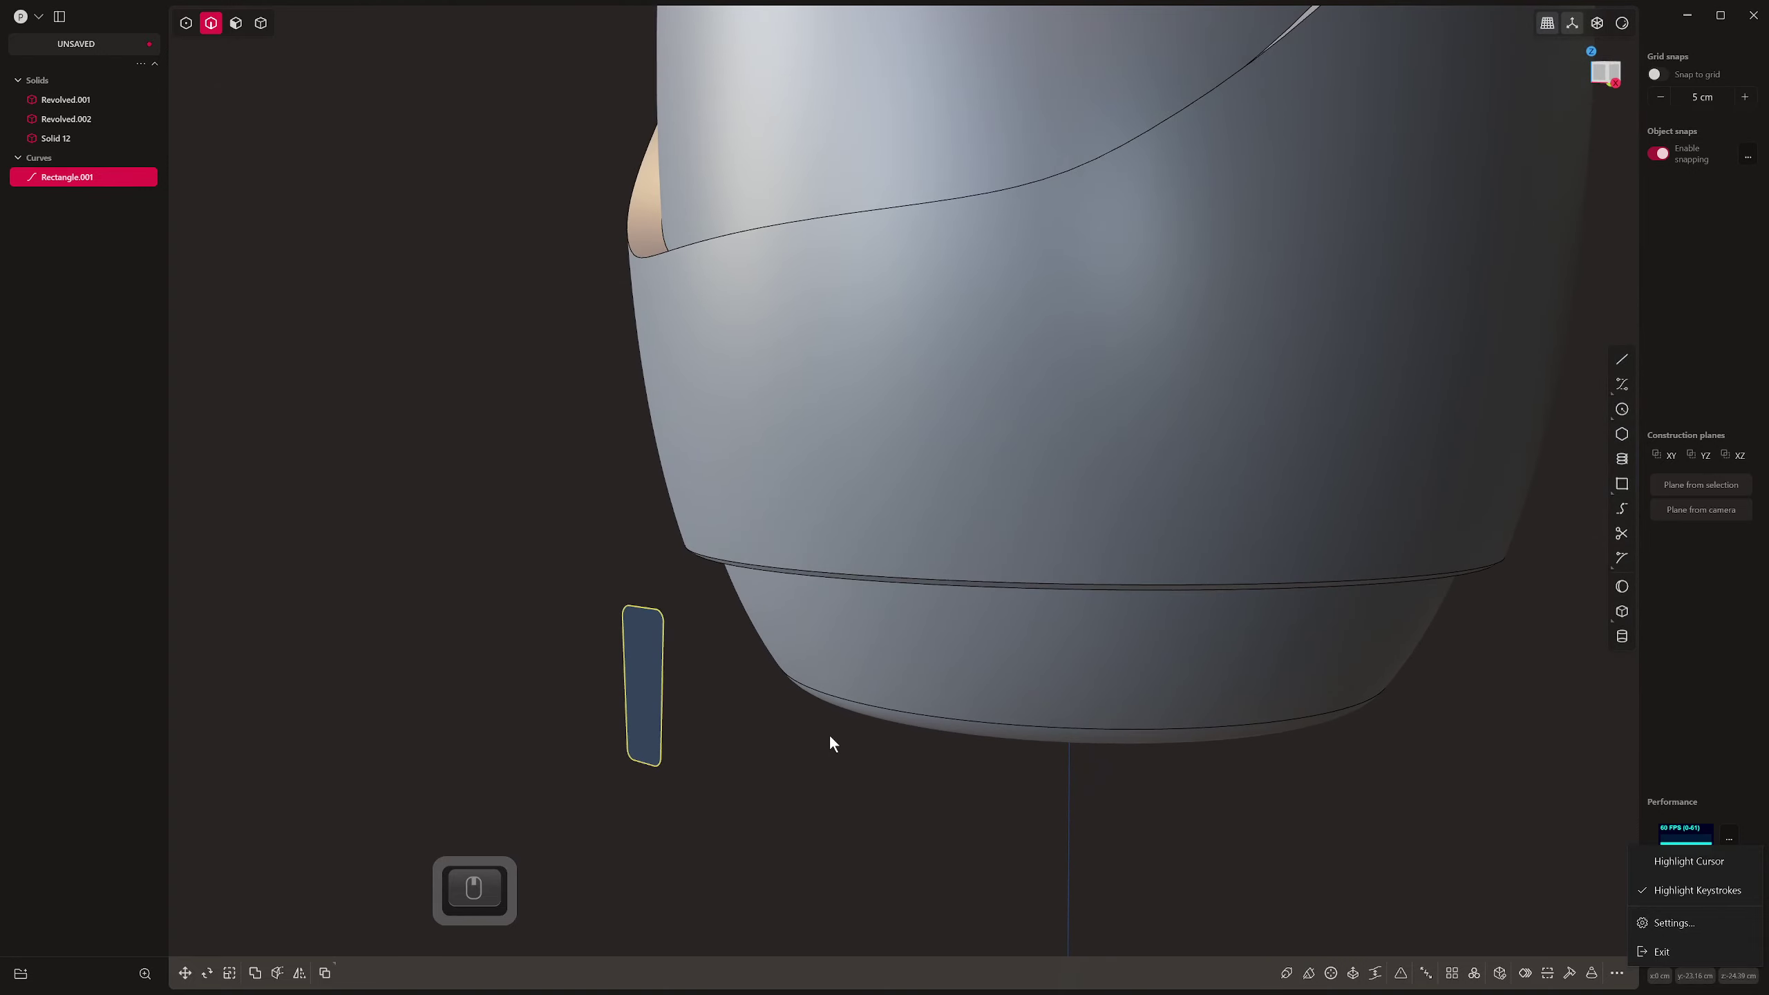
click(898, 670)
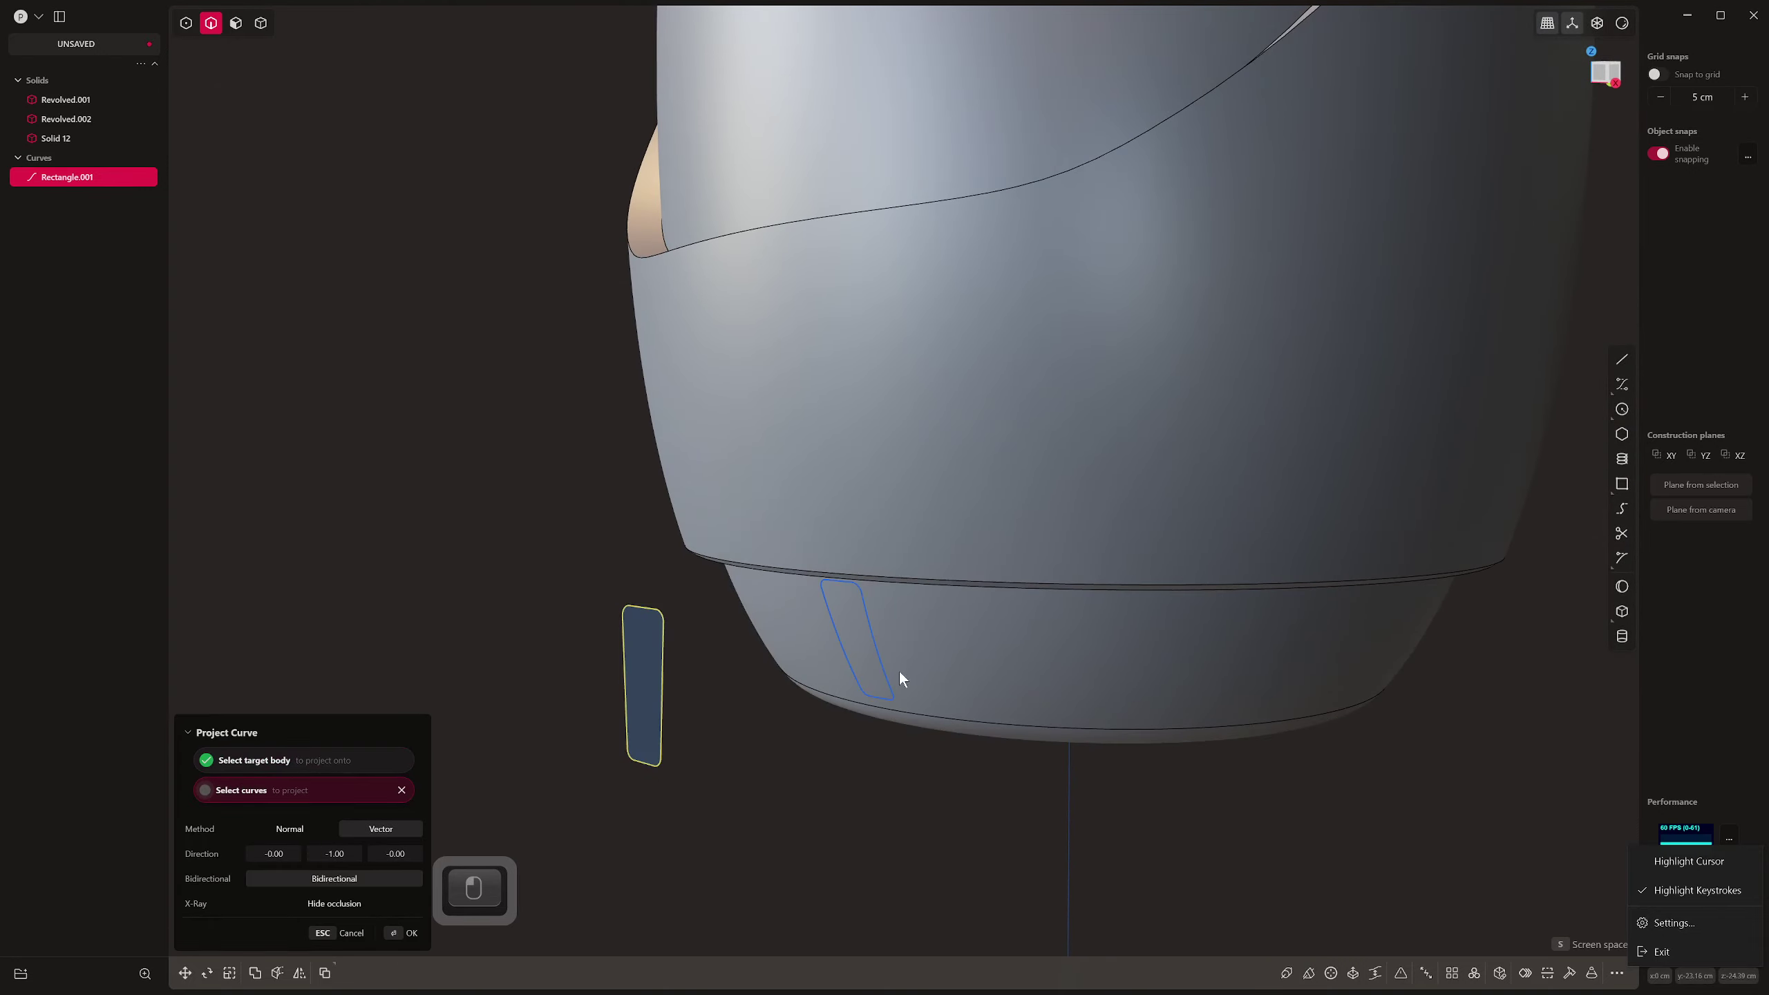
Project the tapered rounded rectangle onto the base's side face with occluded results hidden, so only the near side receives a curve
middle_drag(900, 673, 901, 662)
click(338, 904)
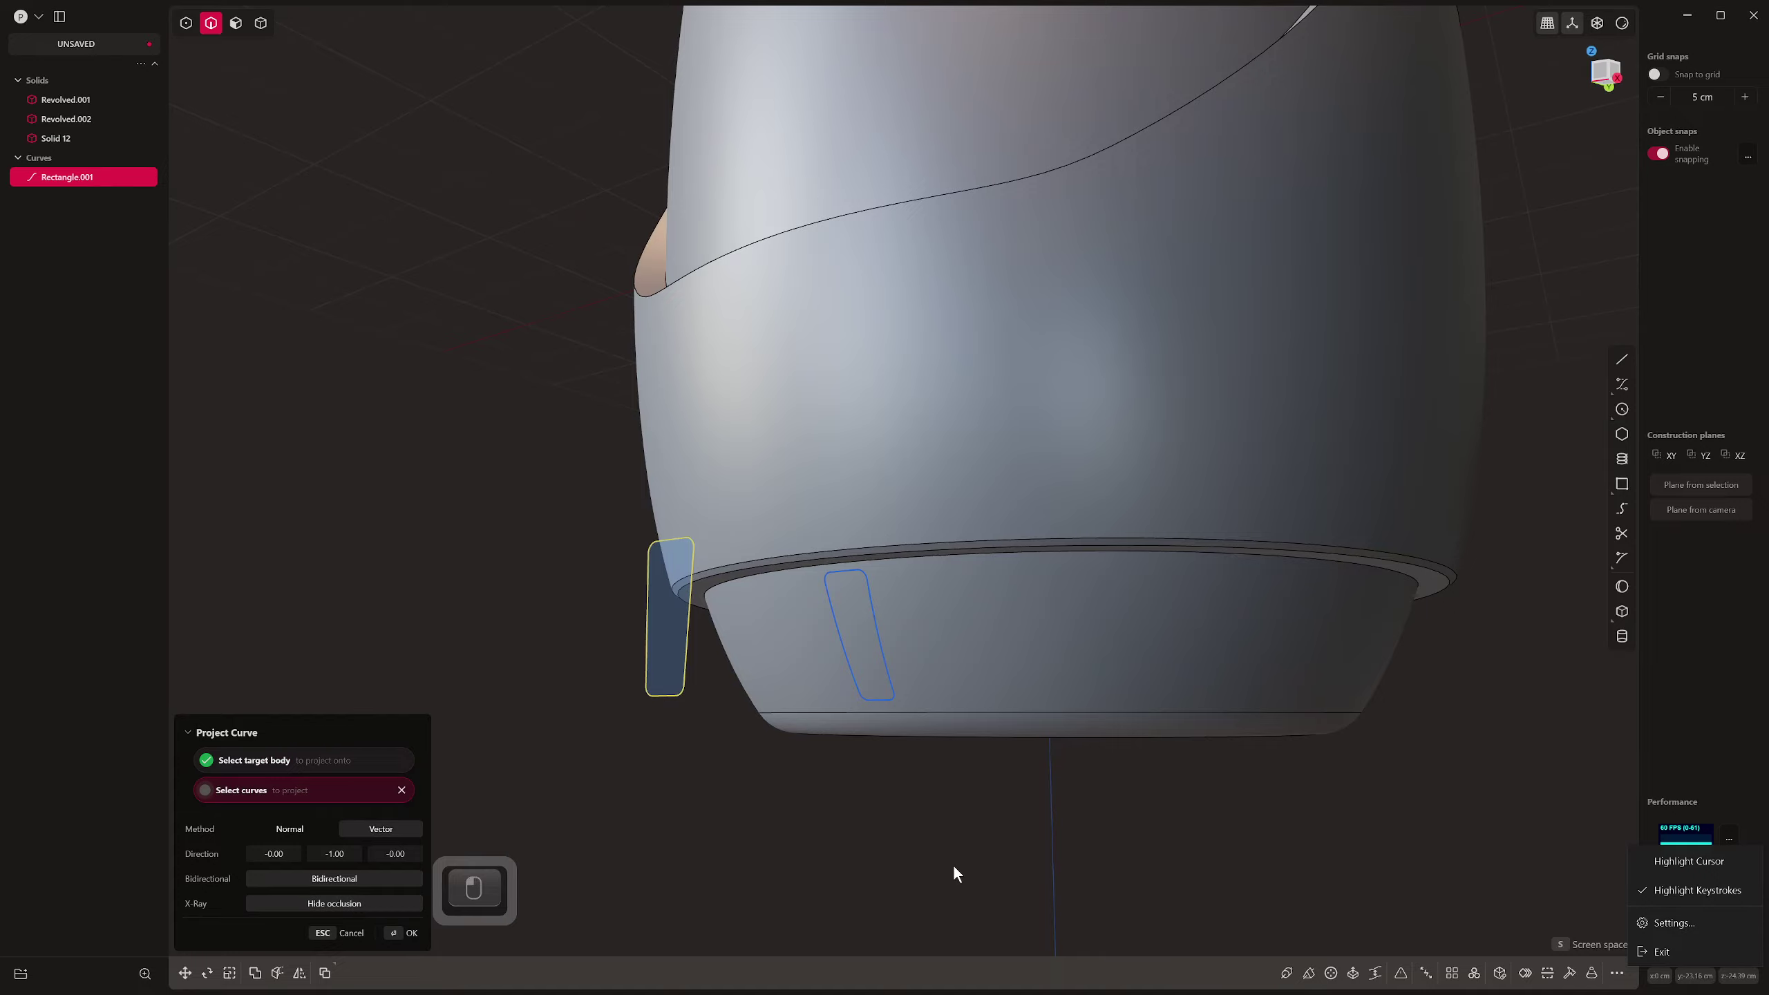
middle_drag(954, 864, 450, 819)
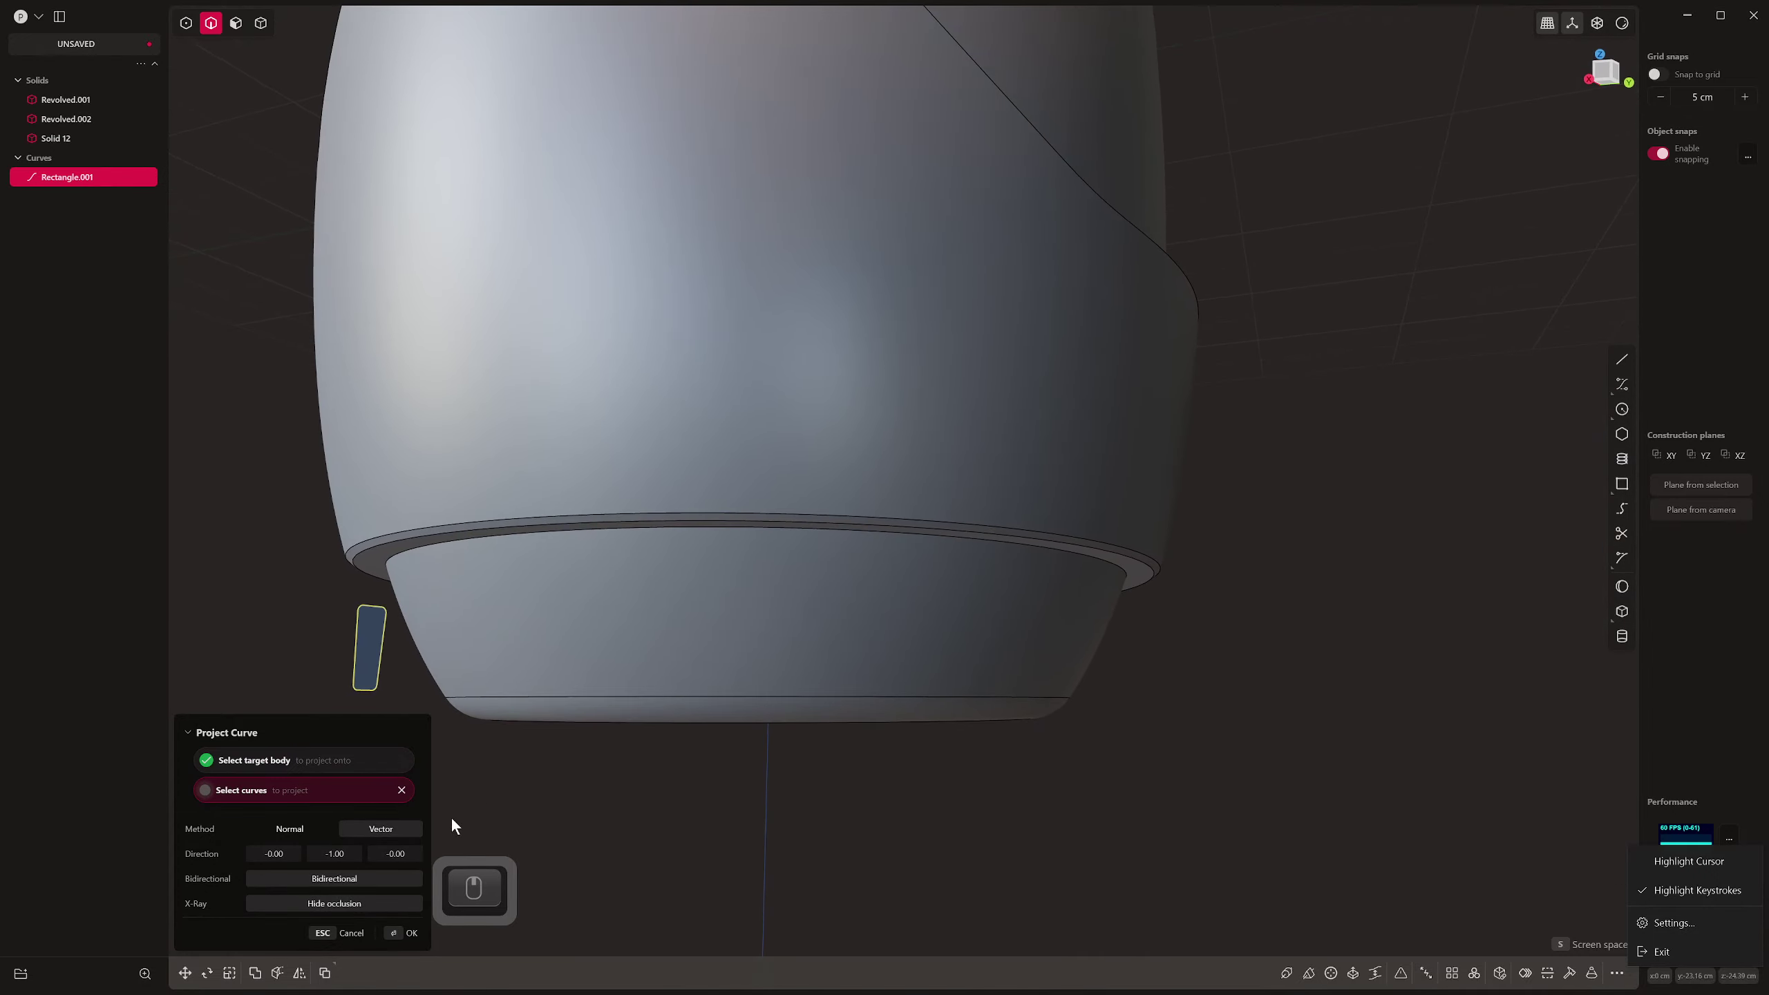
click(335, 904)
middle_drag(626, 801, 852, 782)
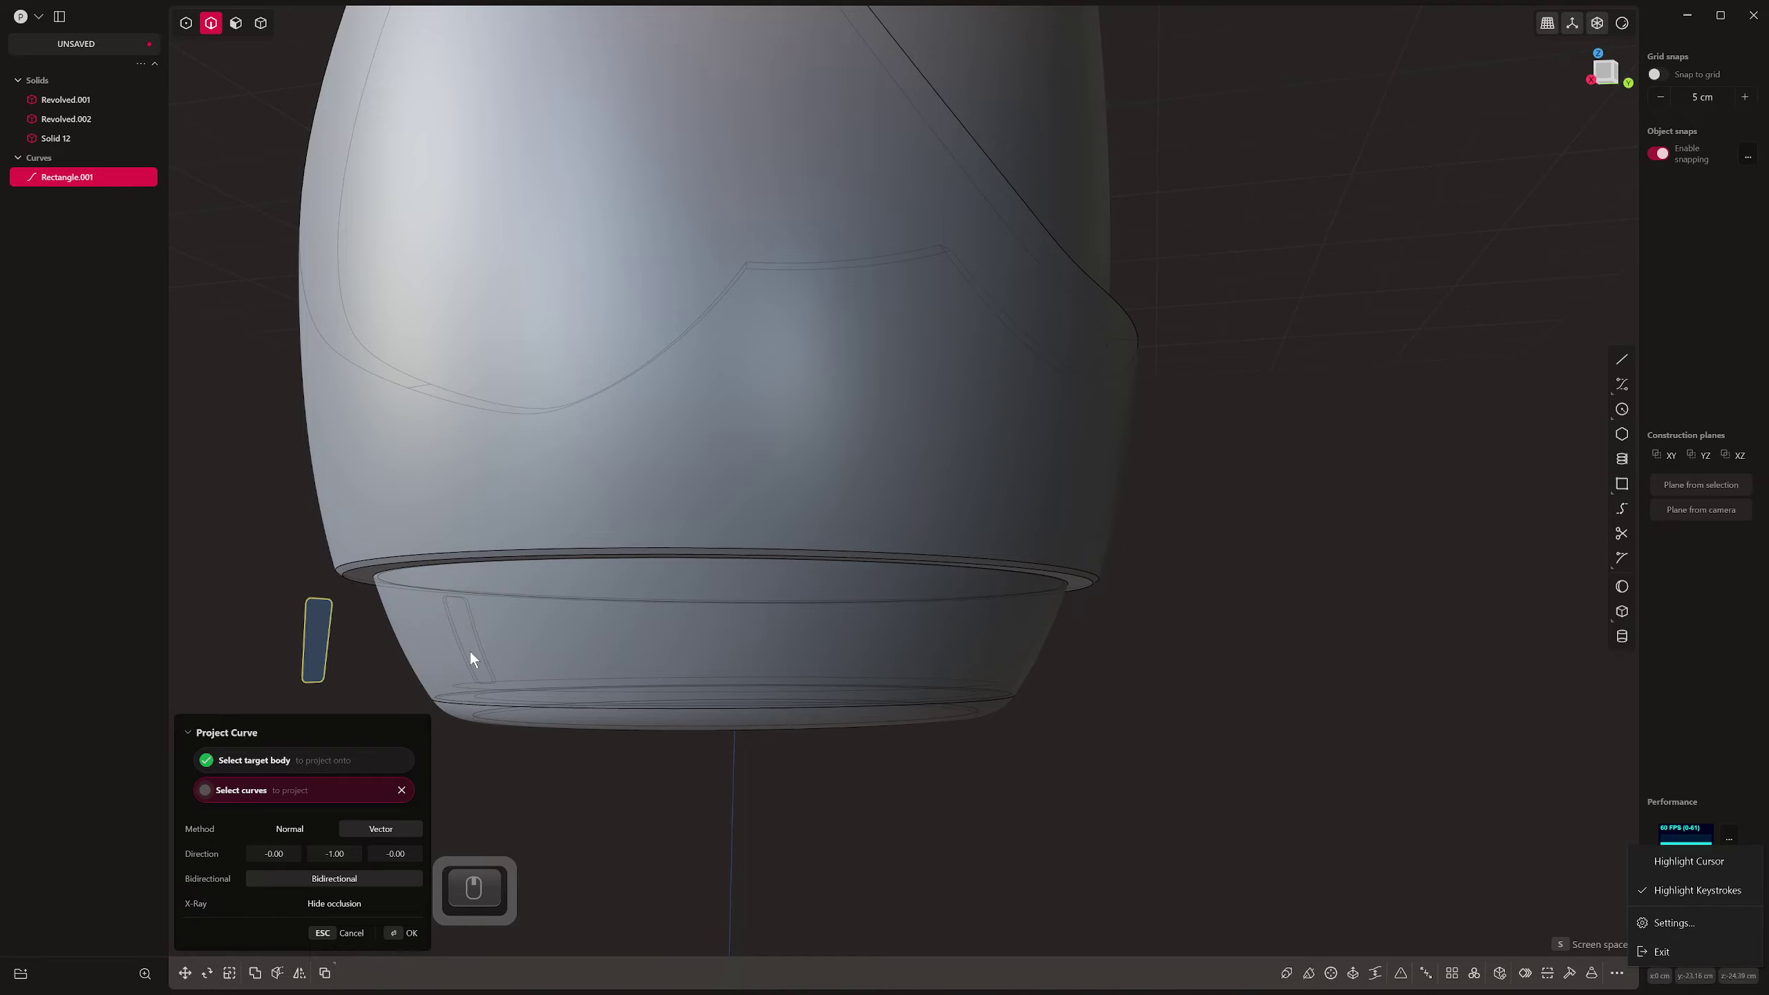
middle_drag(470, 659, 827, 633)
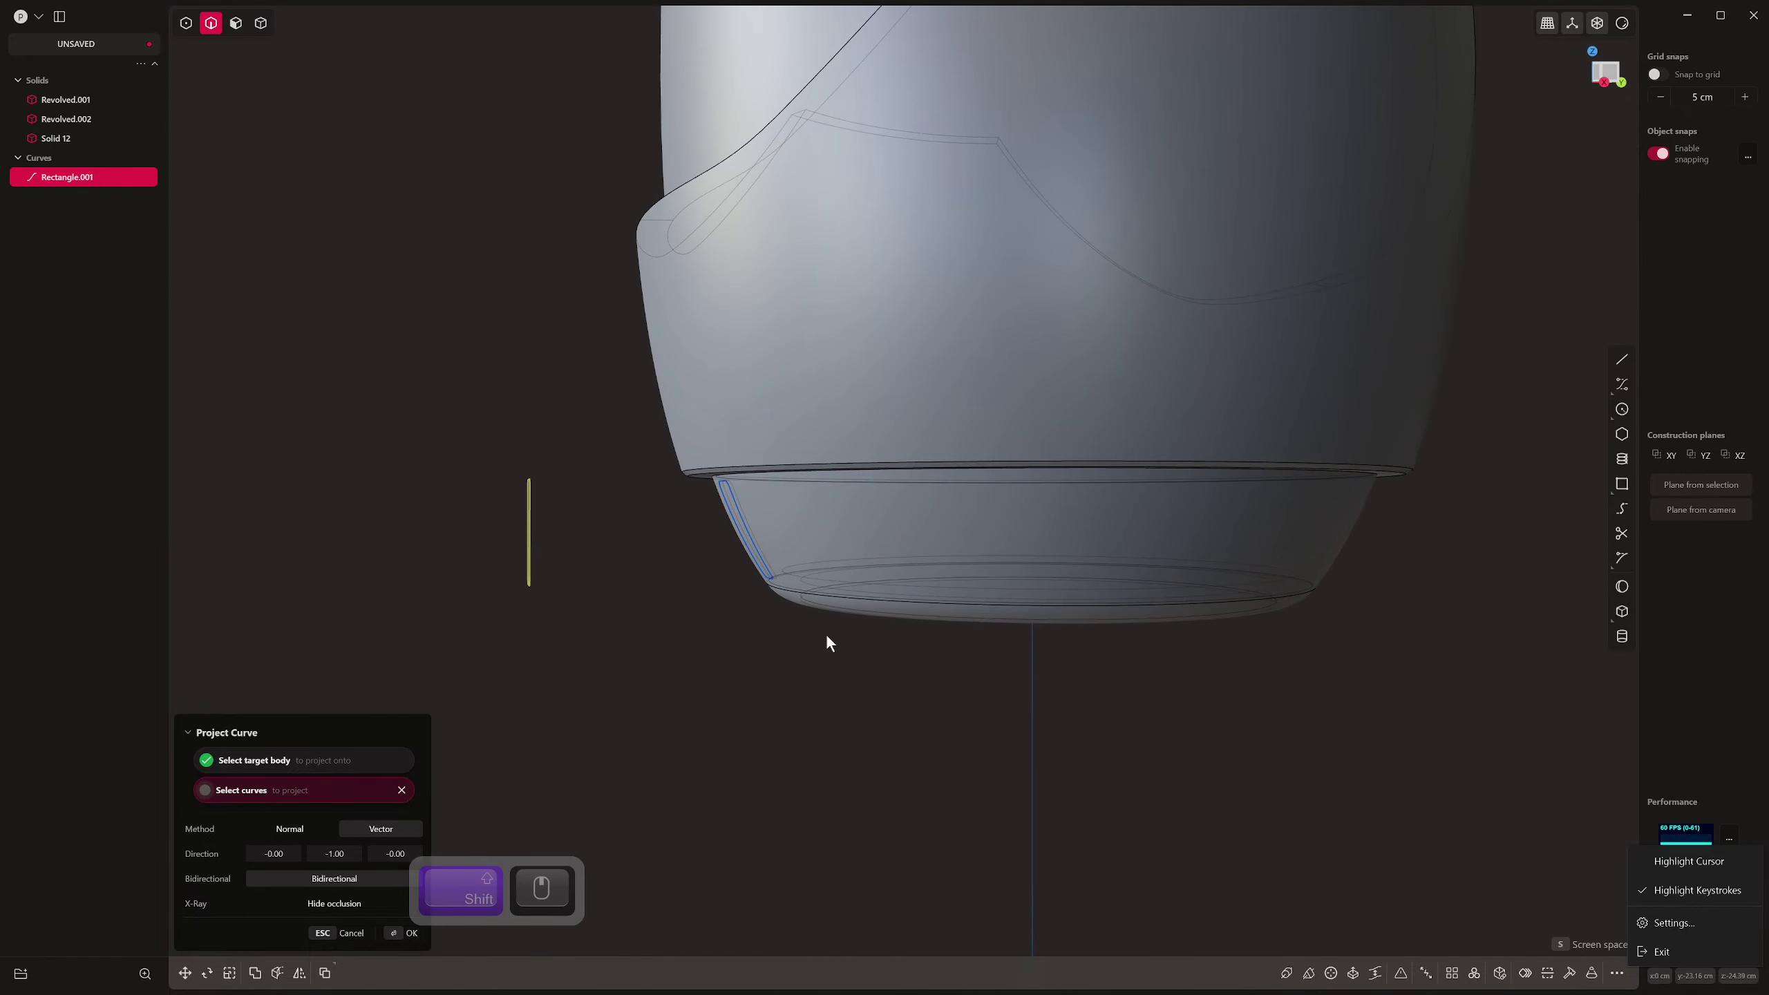
scroll(822, 593, up, 3)
middle_drag(807, 523, 680, 500)
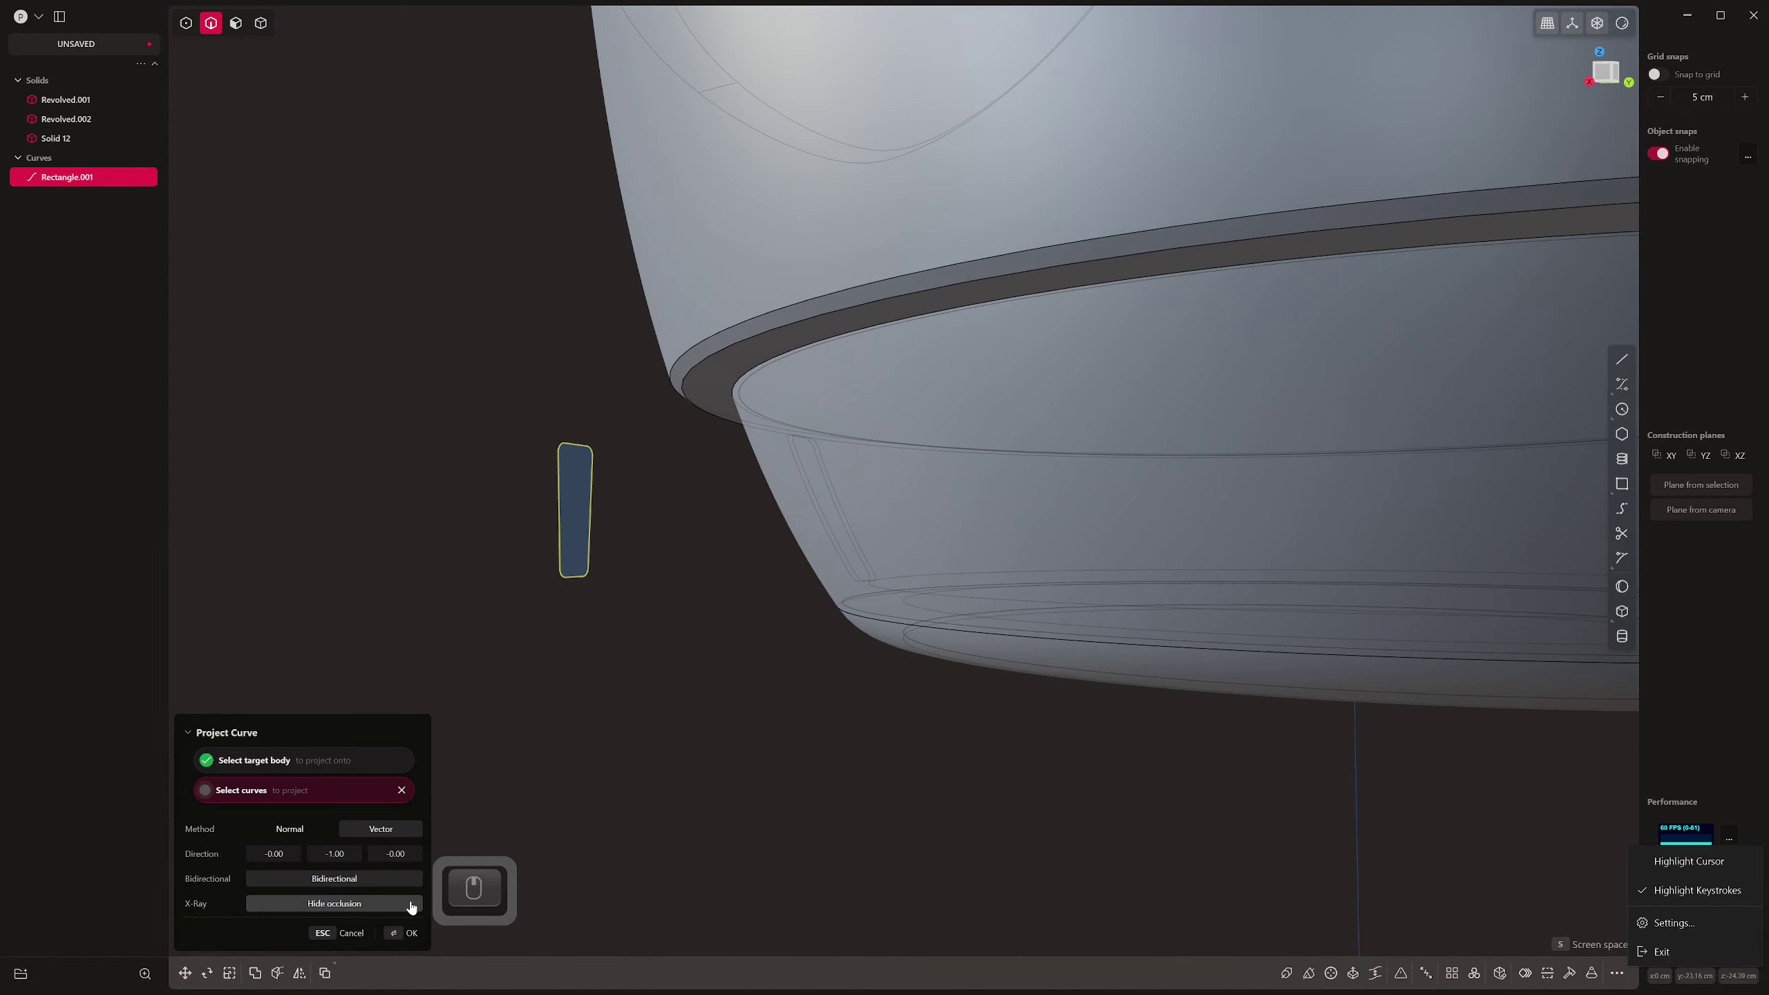
click(363, 904)
middle_drag(724, 689, 890, 761)
right_click(864, 711)
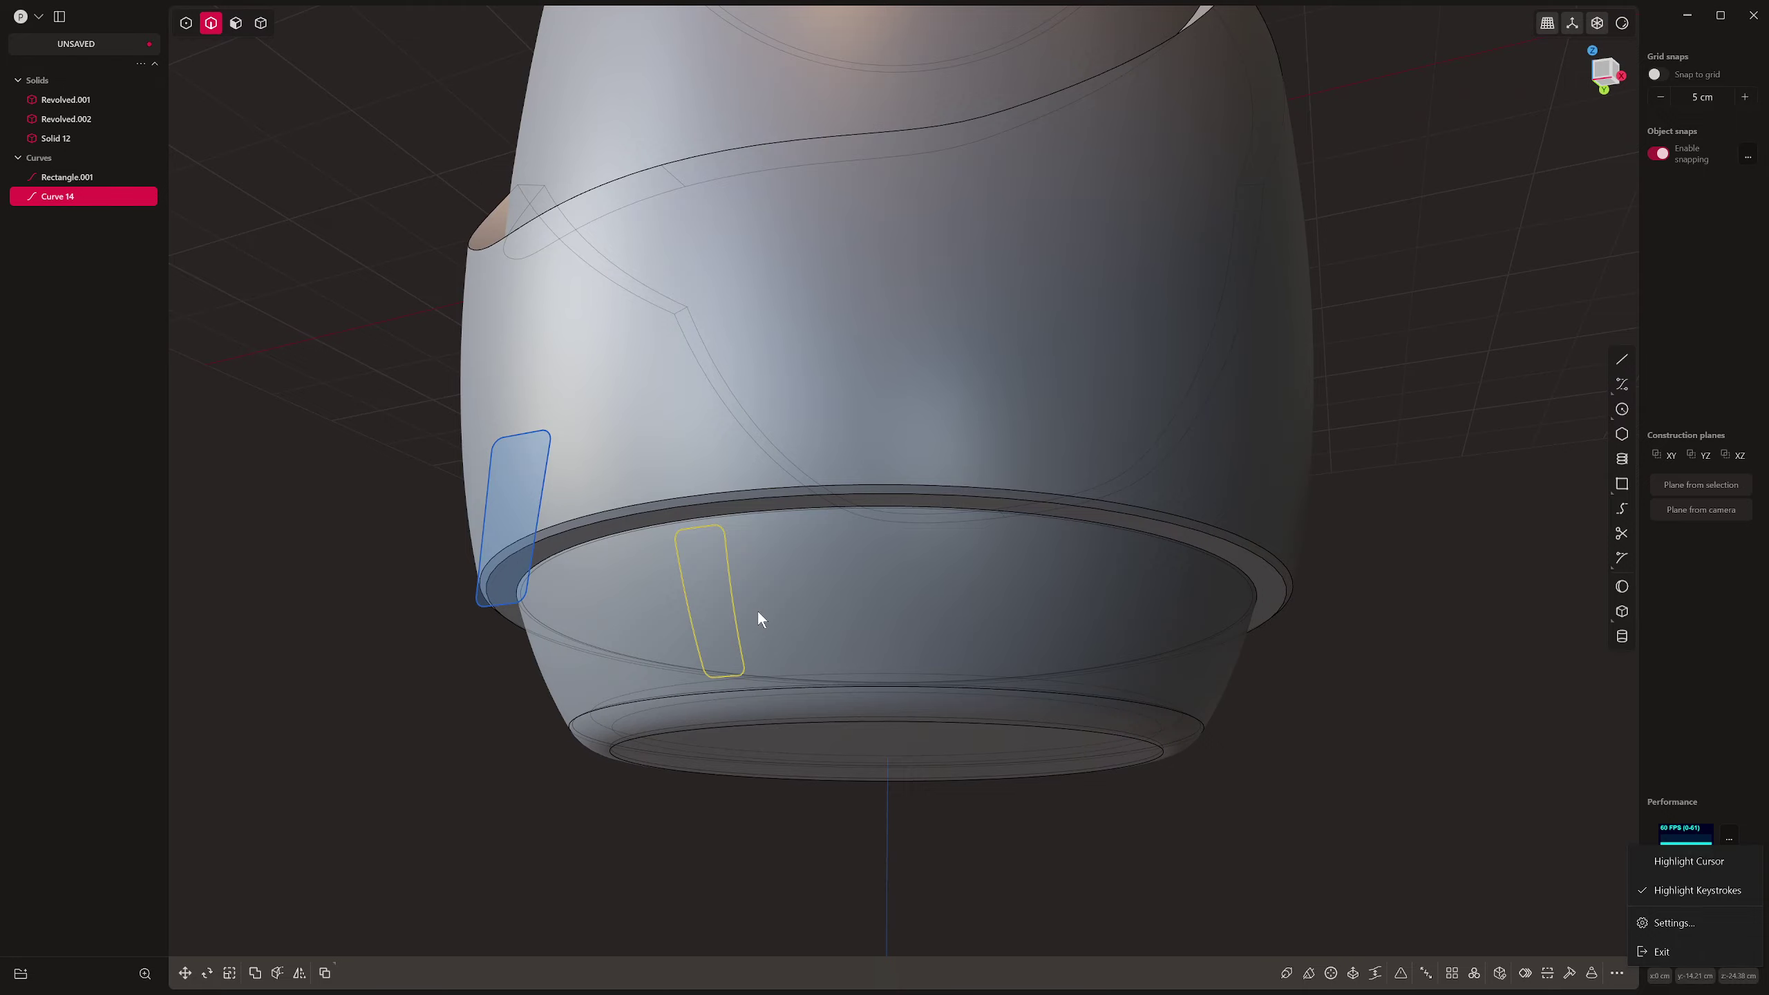
Patch the projected outline into a sheet and thicken it outward into a thin solid on the base's side face
key(alt+f)
right_click(704, 707)
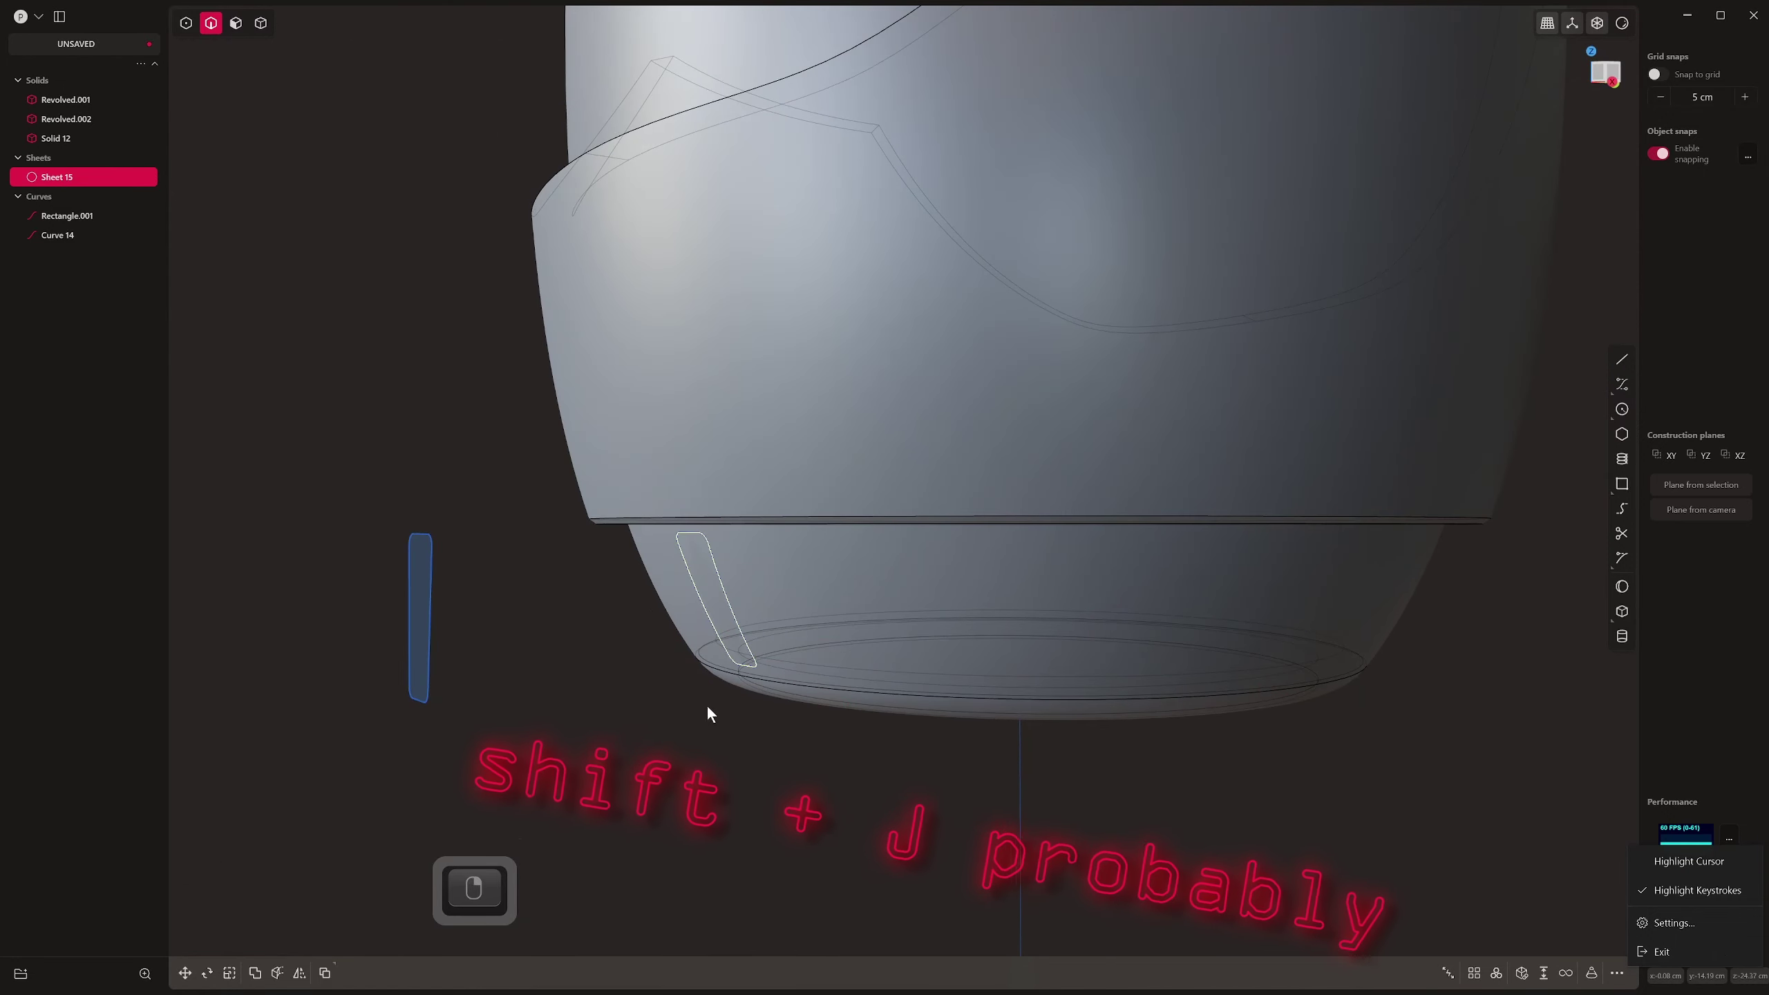
click(1544, 974)
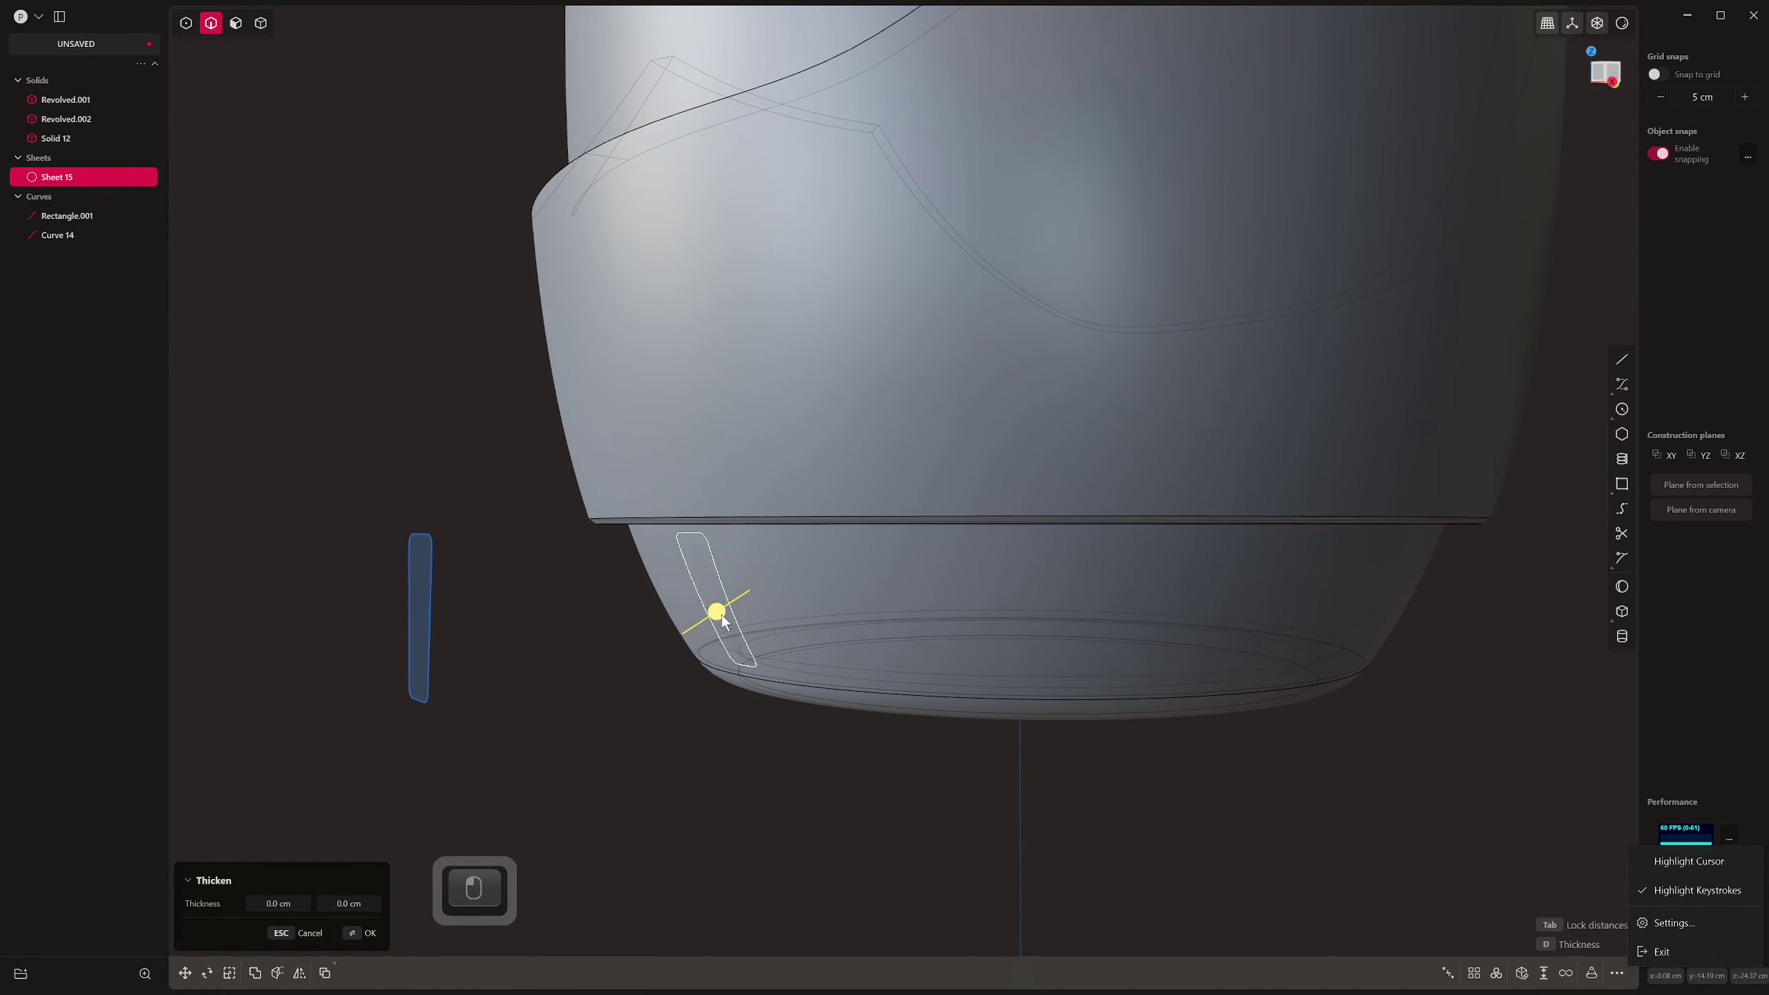
drag(723, 620, 713, 623)
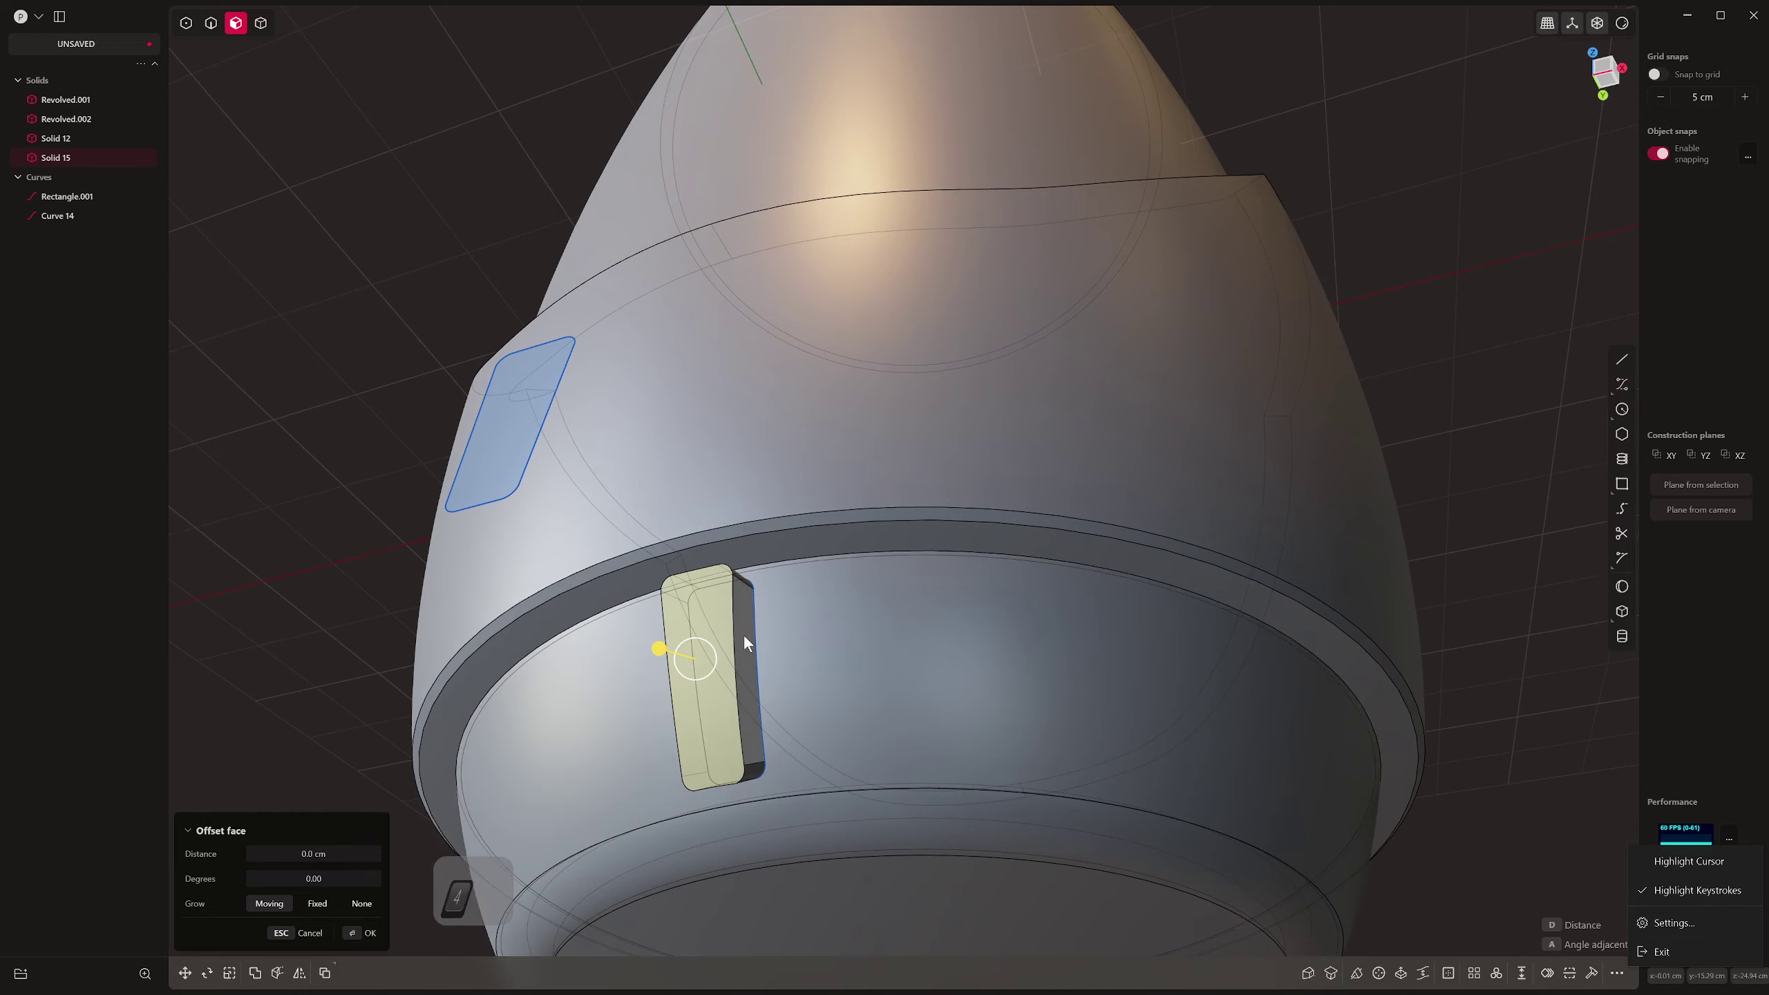
Create a 360-degree radial array of 48 copies of the thickened solid around the centre of the base's underside
key(4)
click(743, 627)
click(735, 604)
key(alt+z)
scroll(843, 792, down, 5)
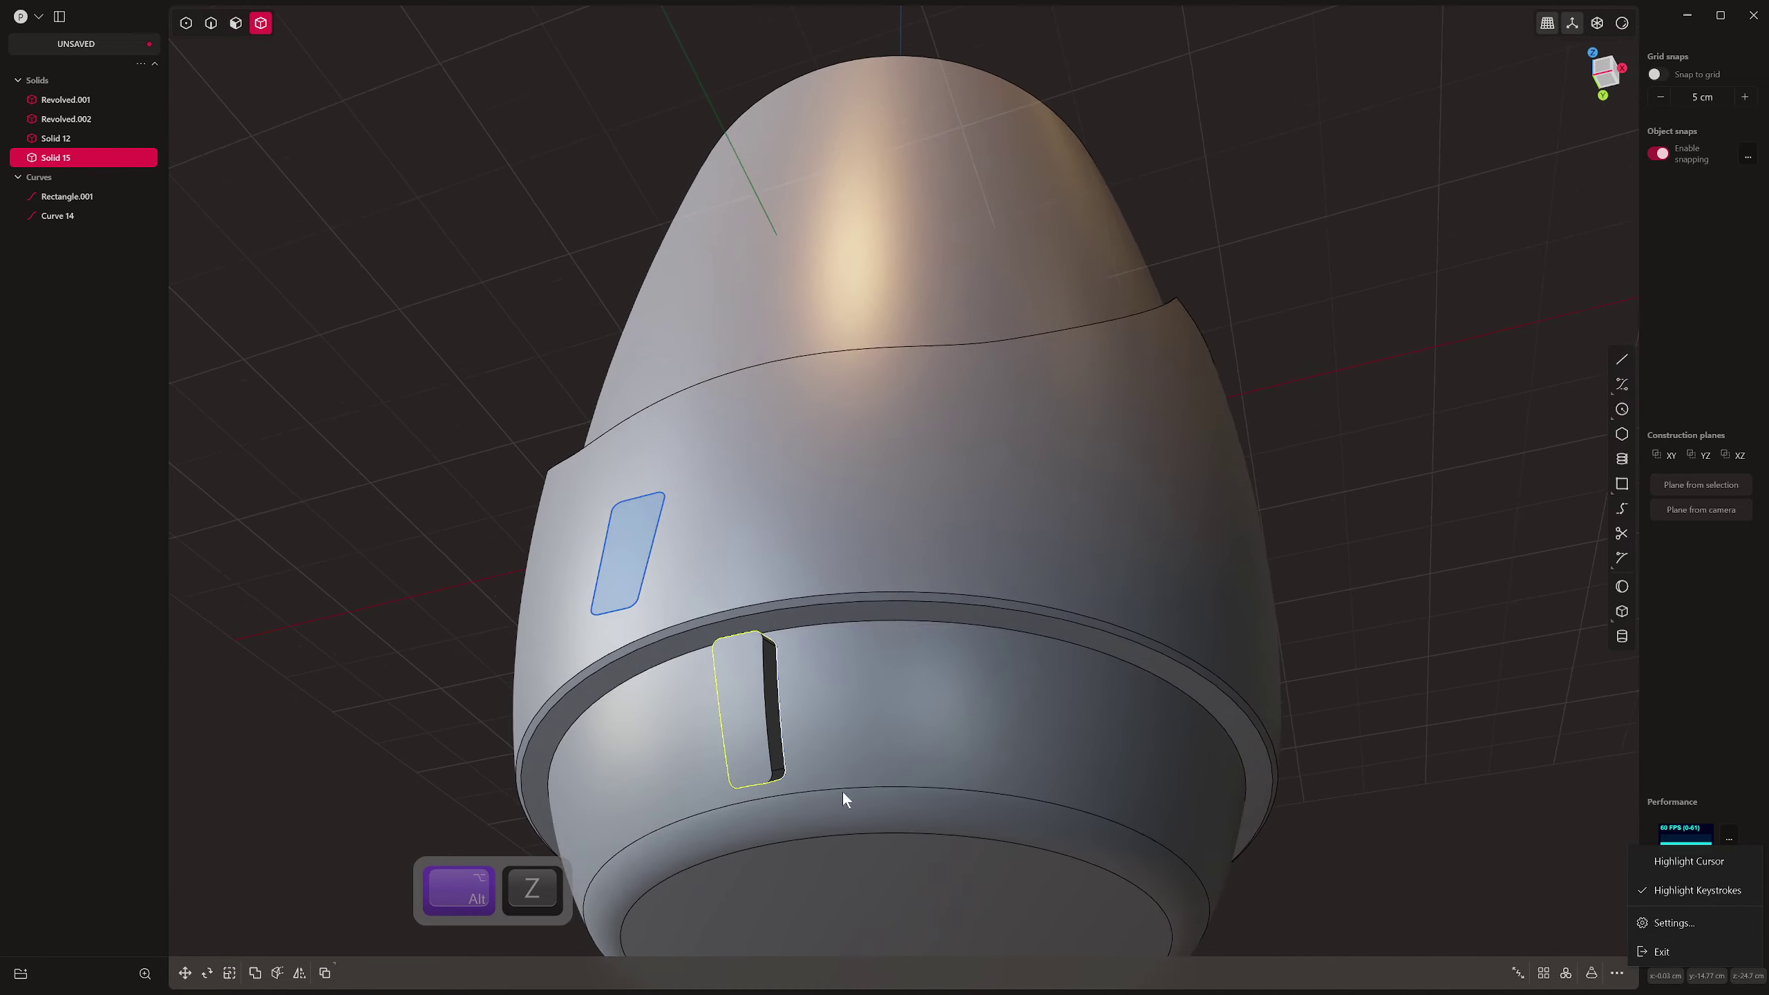
shift+middle_drag(844, 792, 848, 558)
click(1587, 971)
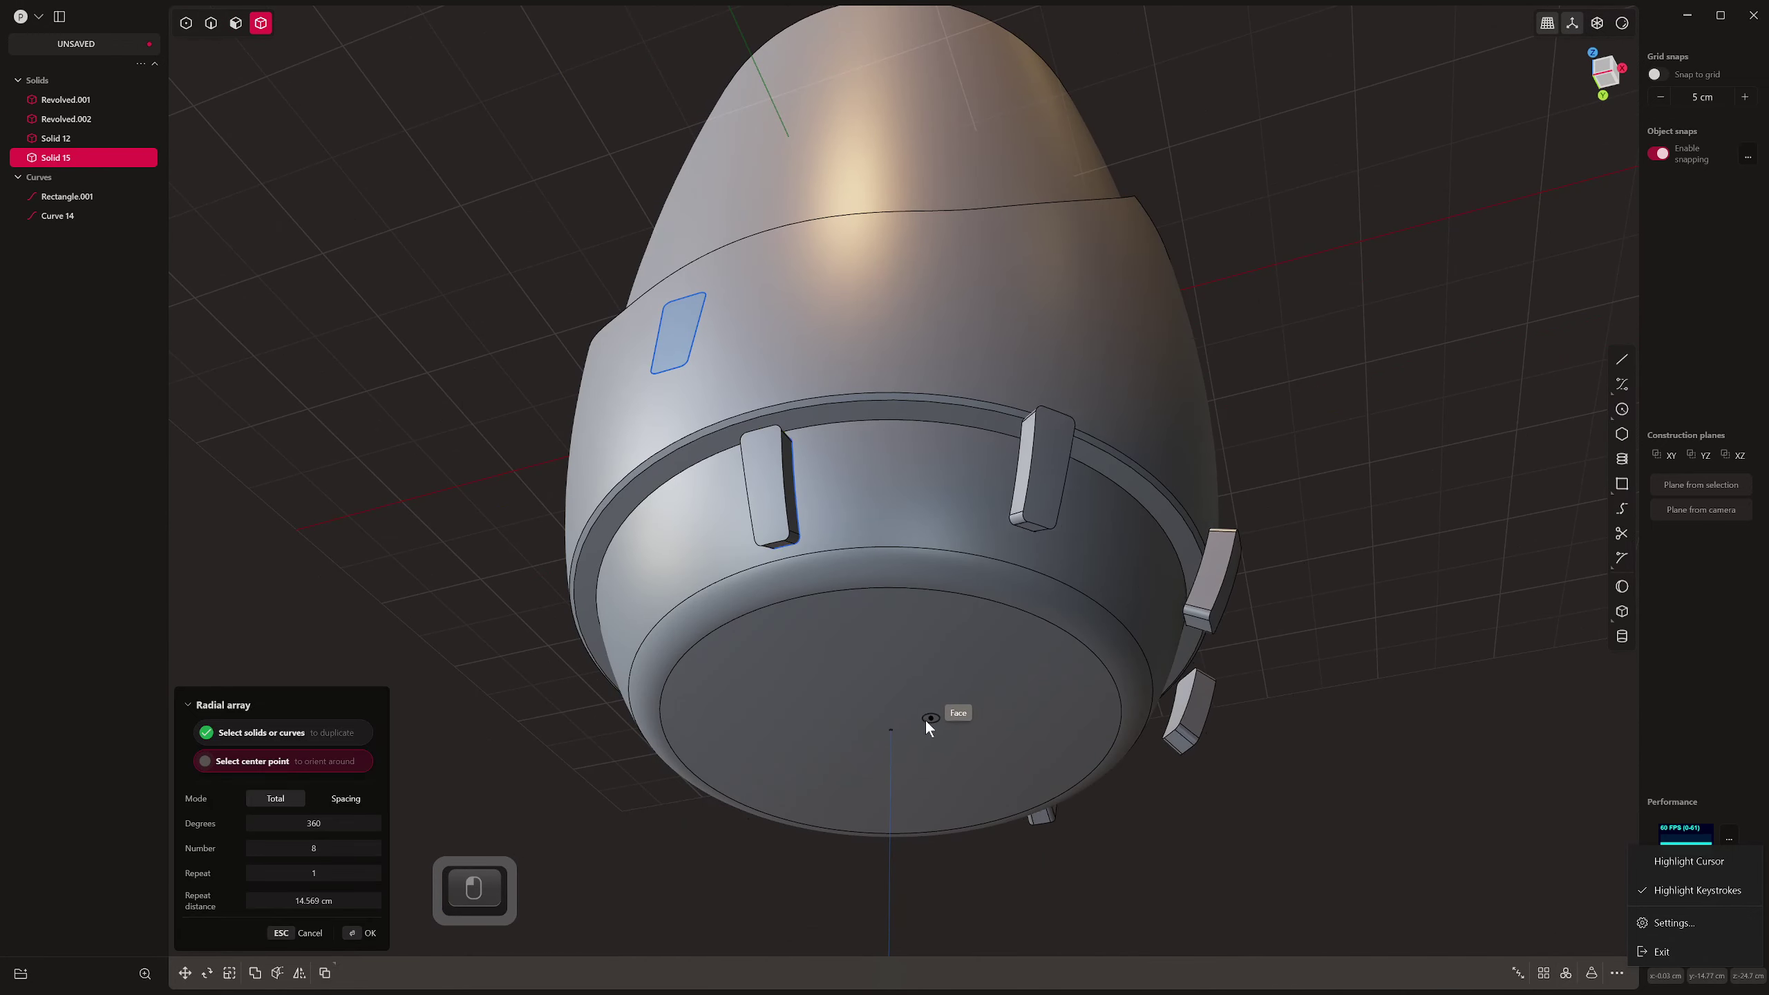
click(890, 728)
shift+scroll(883, 718, up, 20)
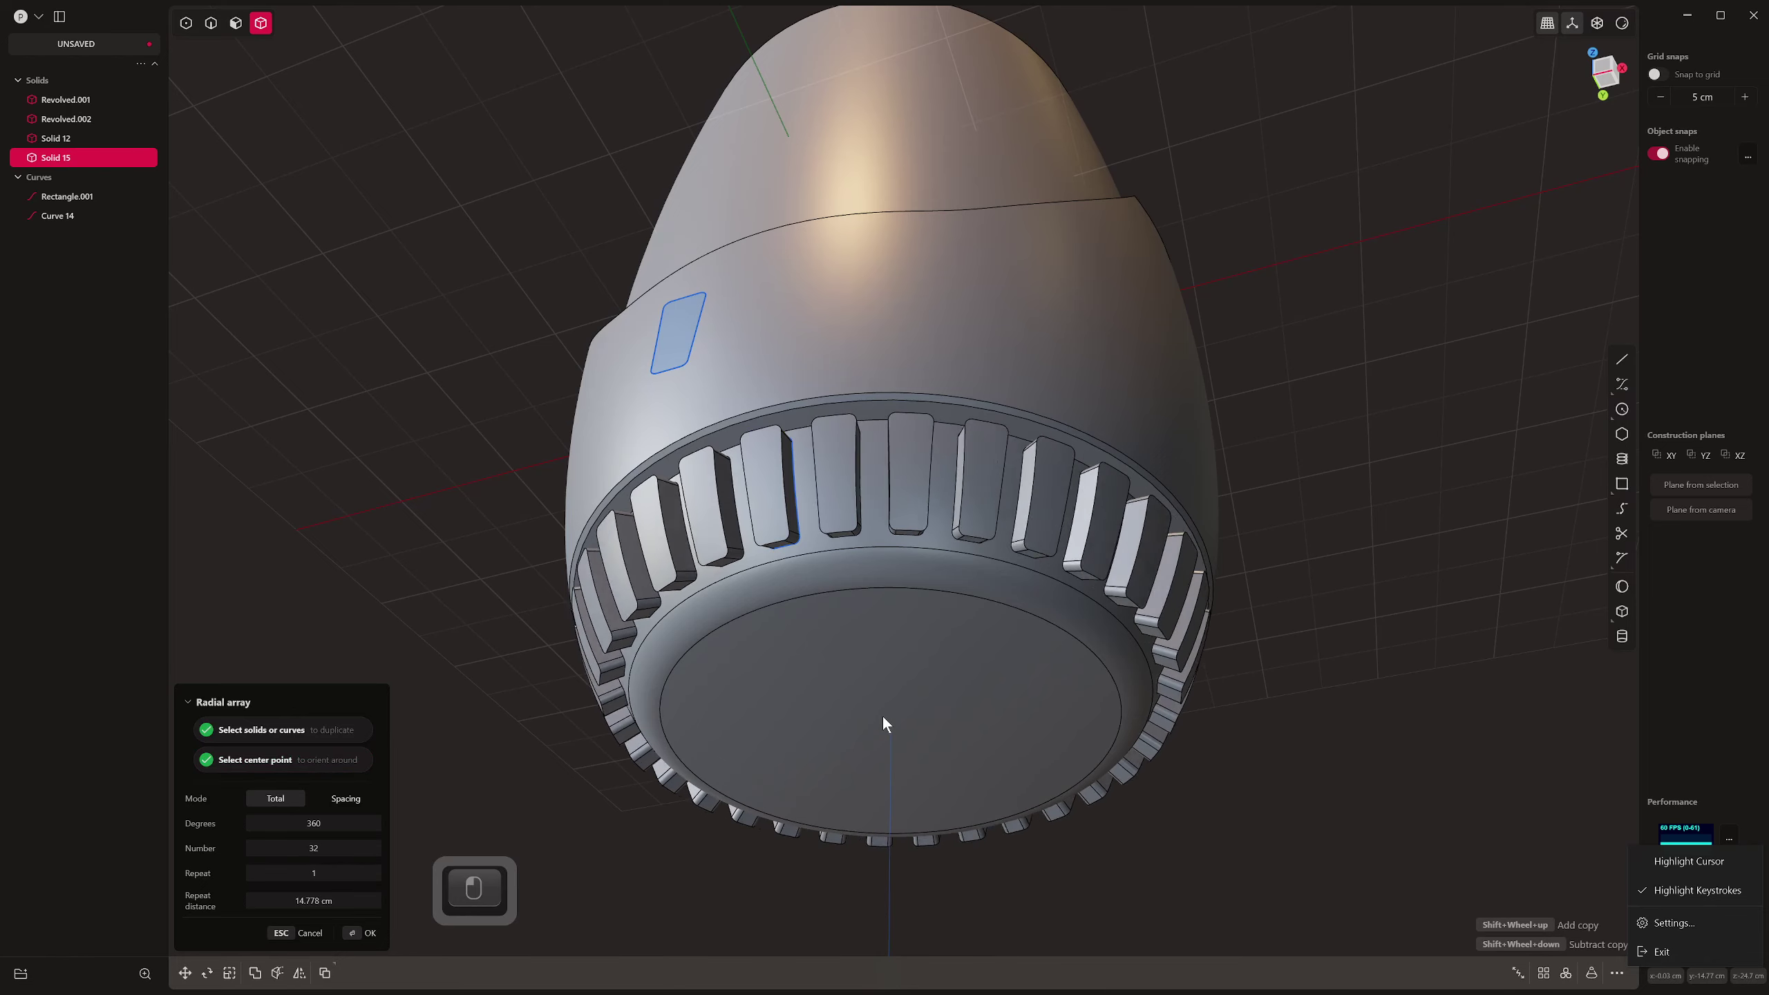
shift+scroll(882, 717, up, 8)
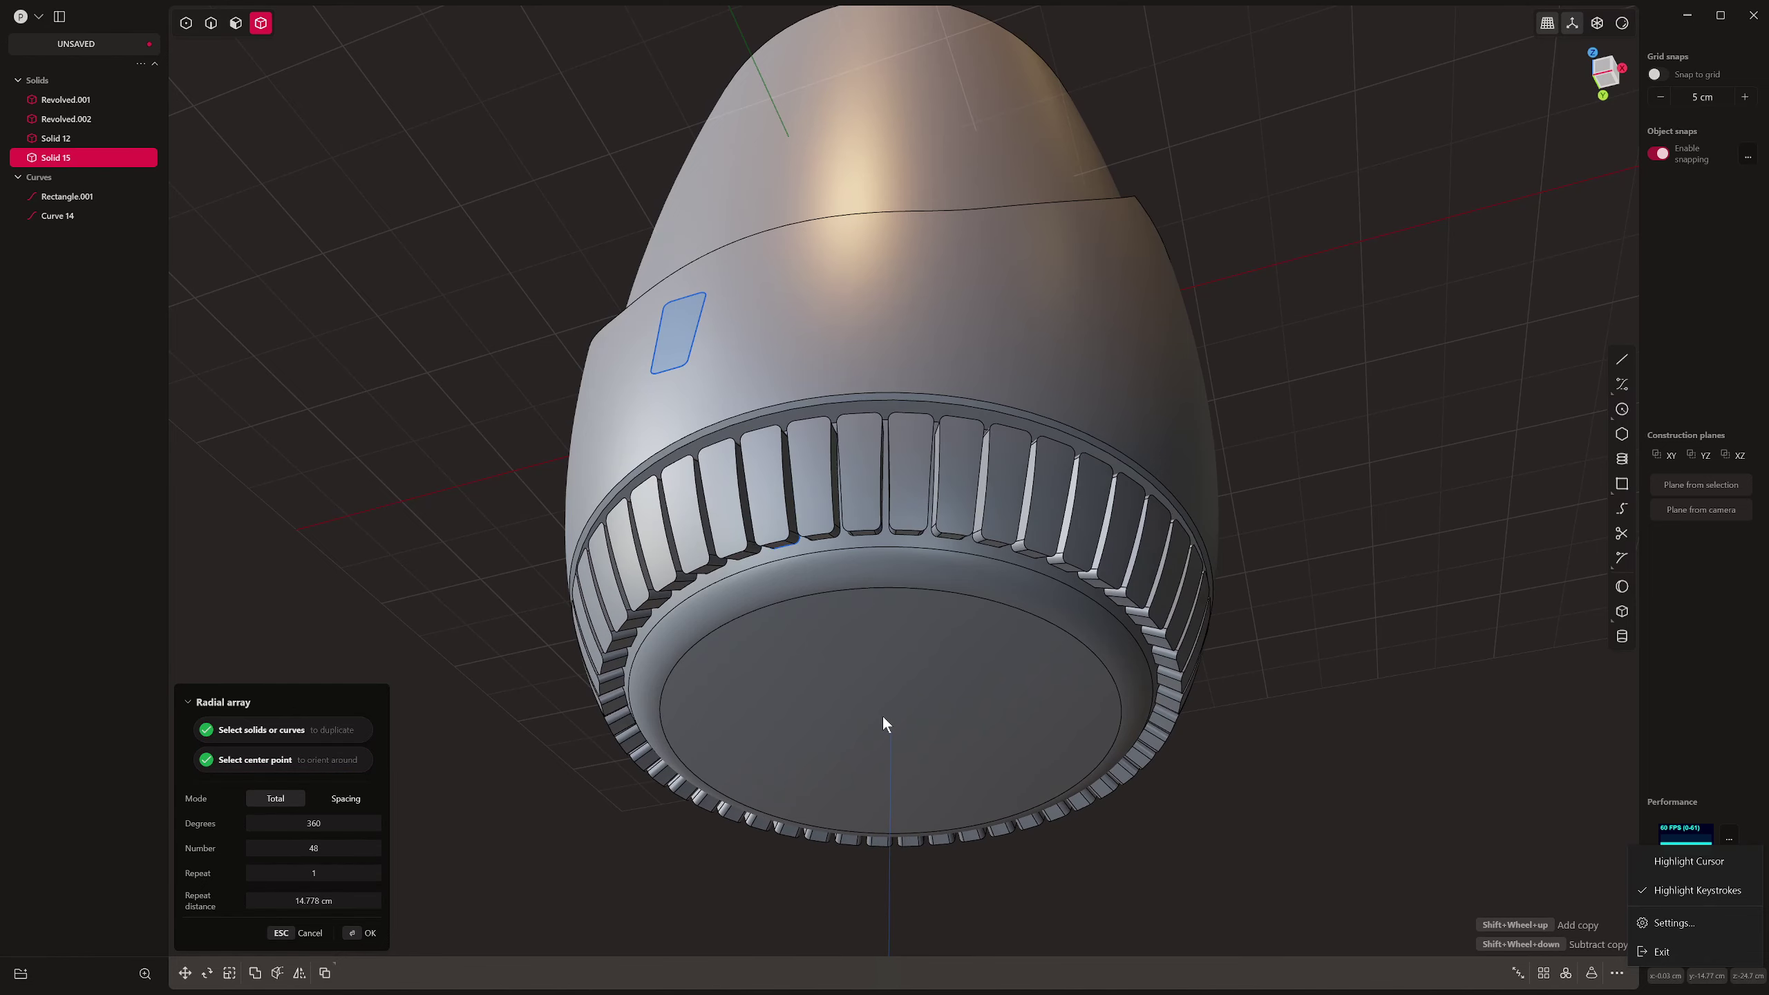
middle_drag(882, 717, 901, 765)
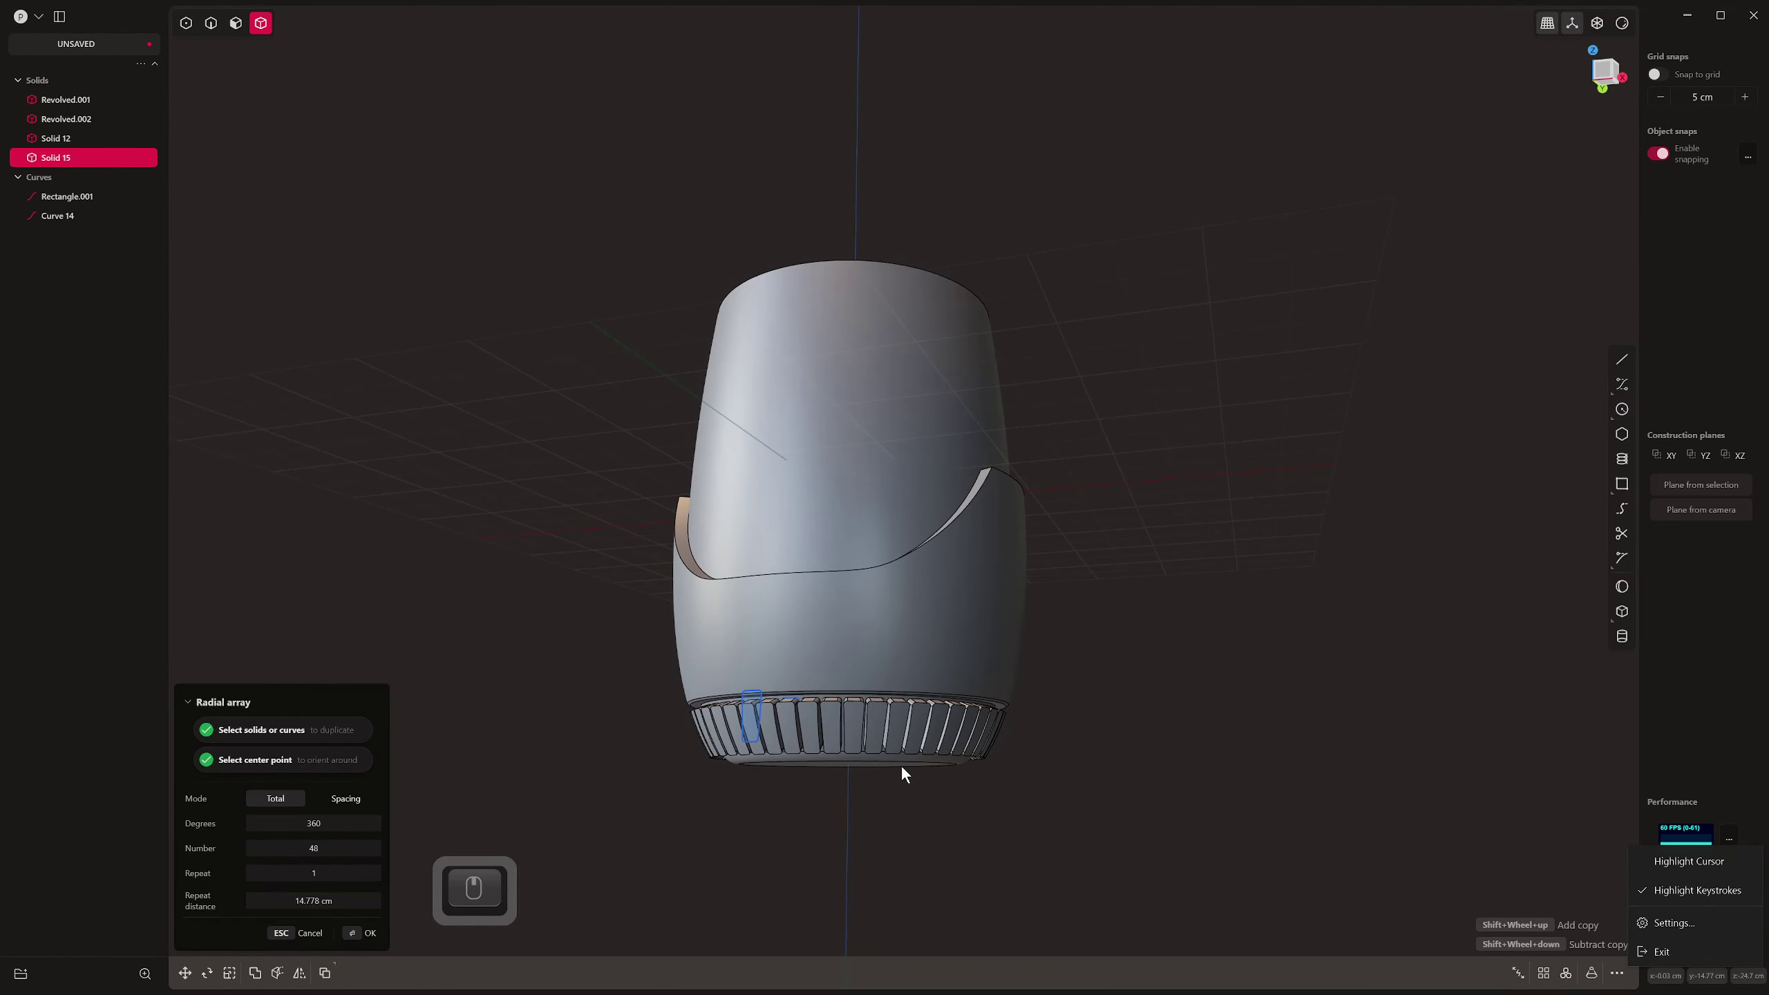
Undo the radial array, the thickened solid and the projected curve, back to the flat tapered rectangle
key(ctrl+z)
key(ctrl+z)
key(ctrl+z)
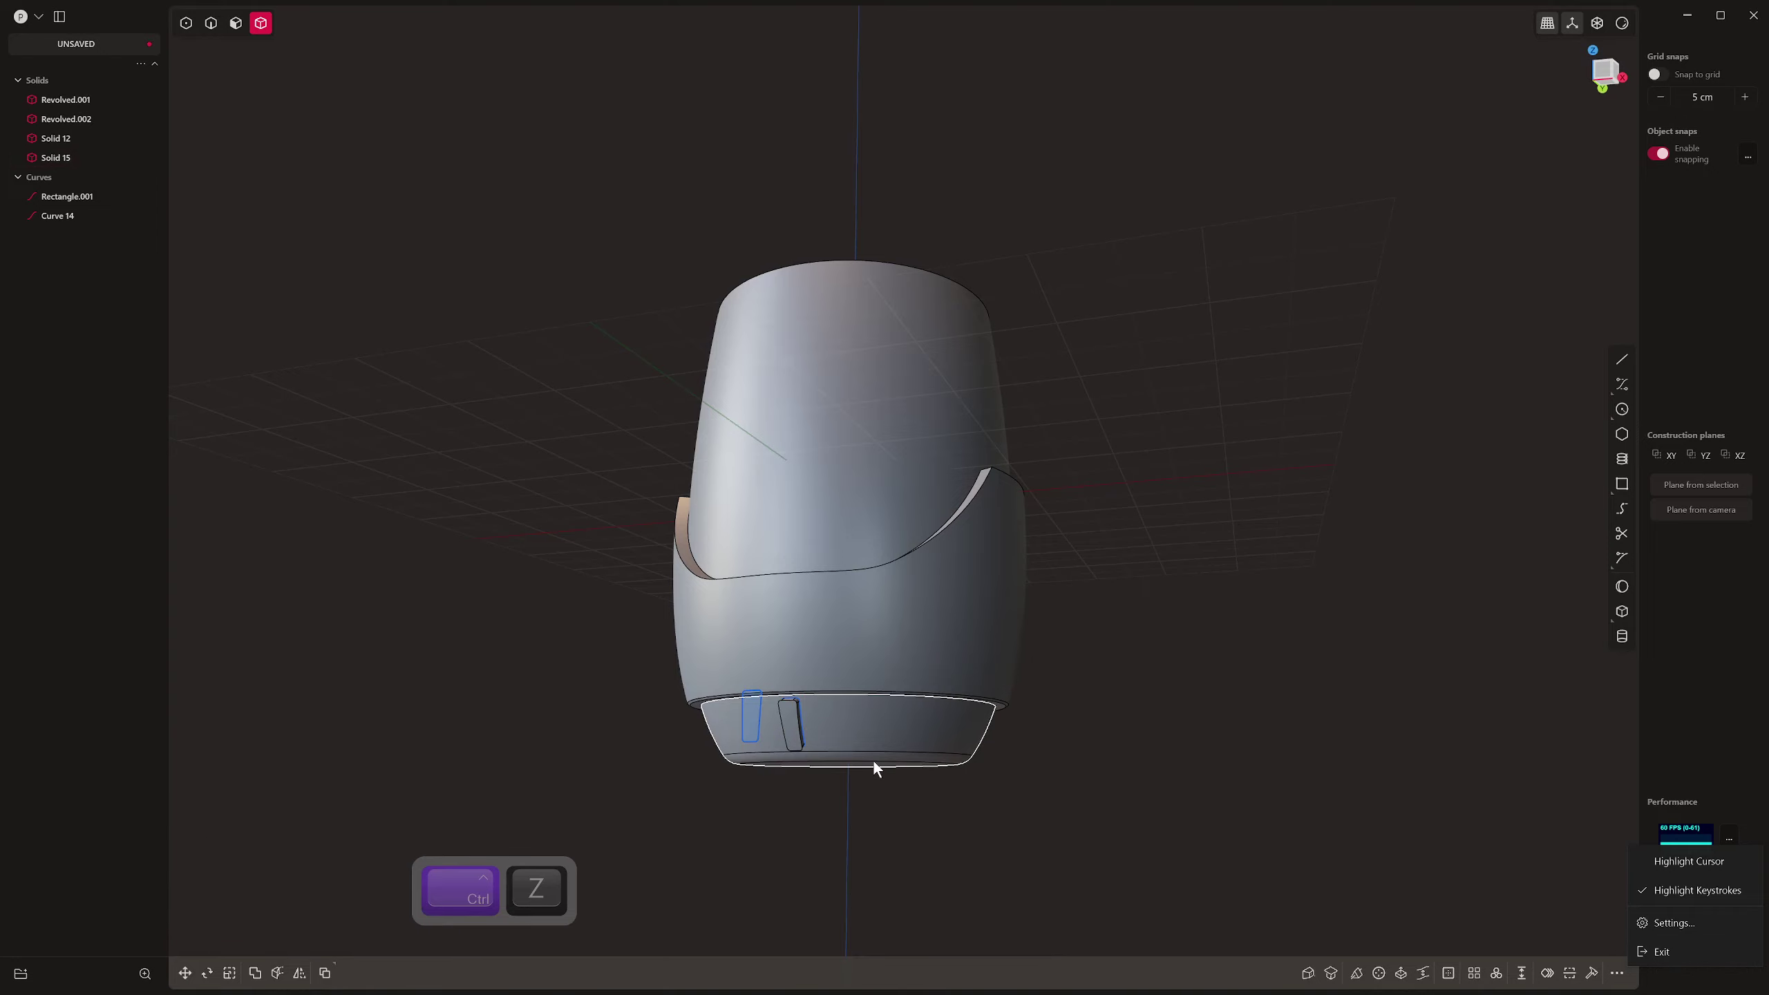
click(694, 669)
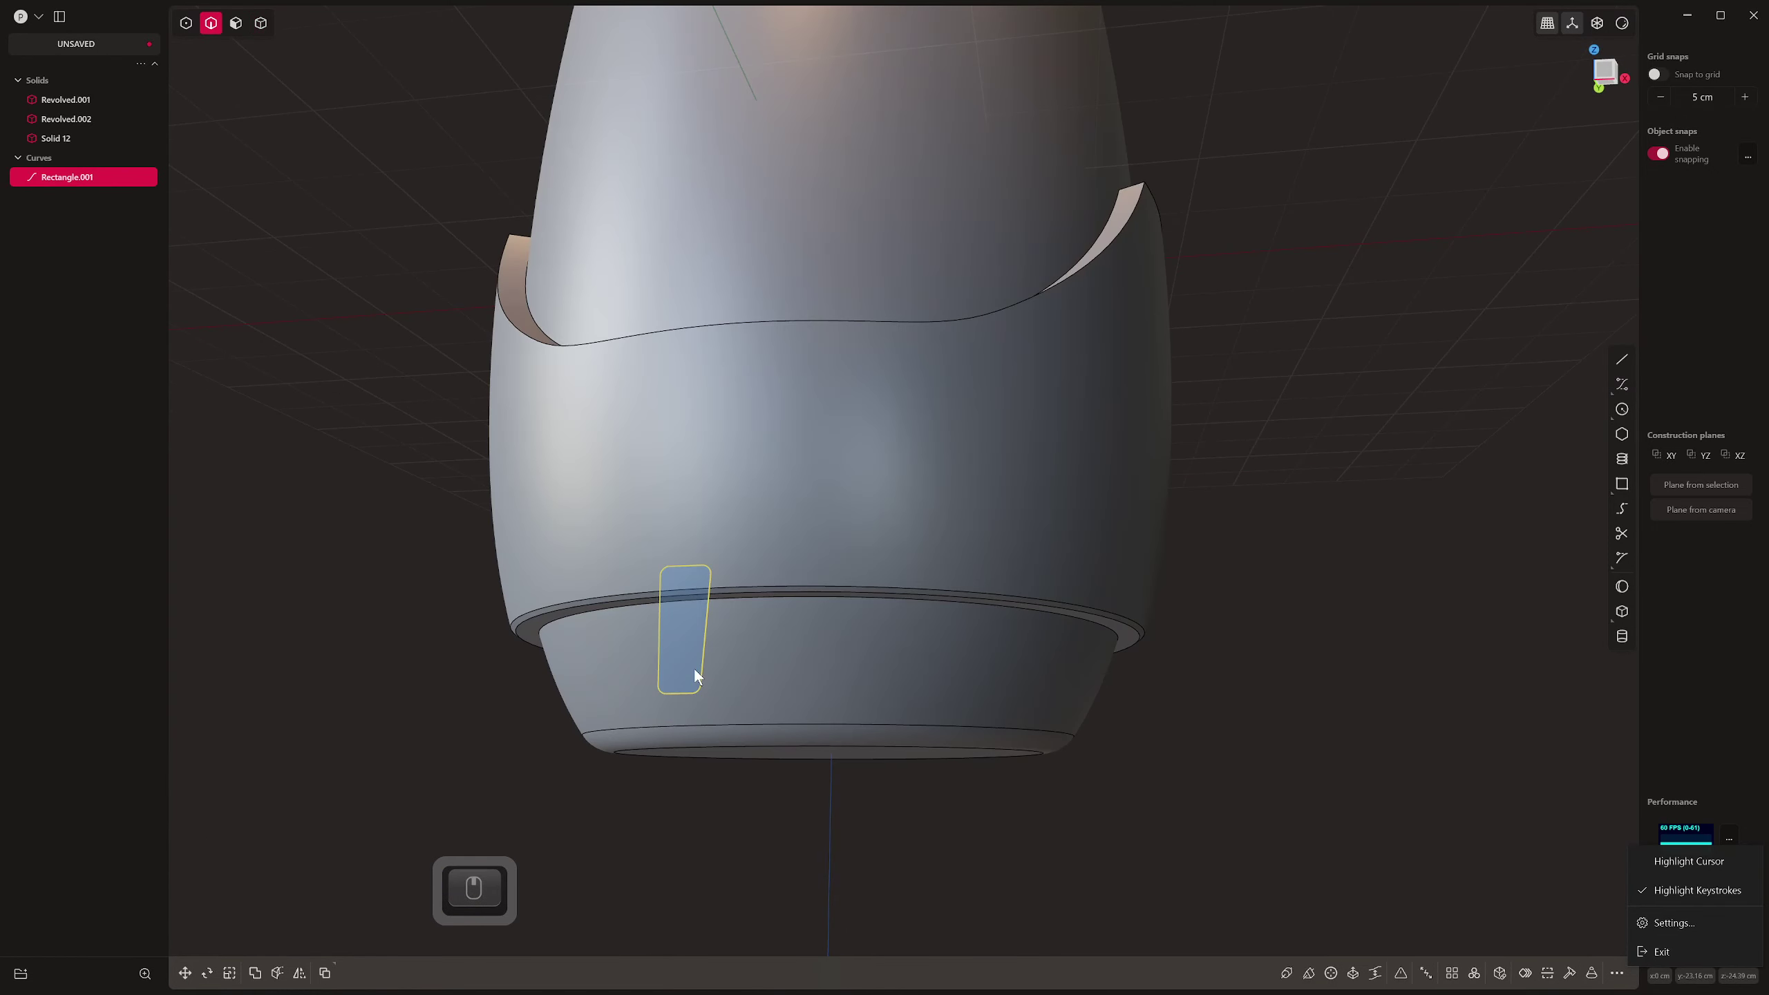
In the front view, move the upper corner points of the tapered rectangle up by about 0.205 cm
key(KP_1)
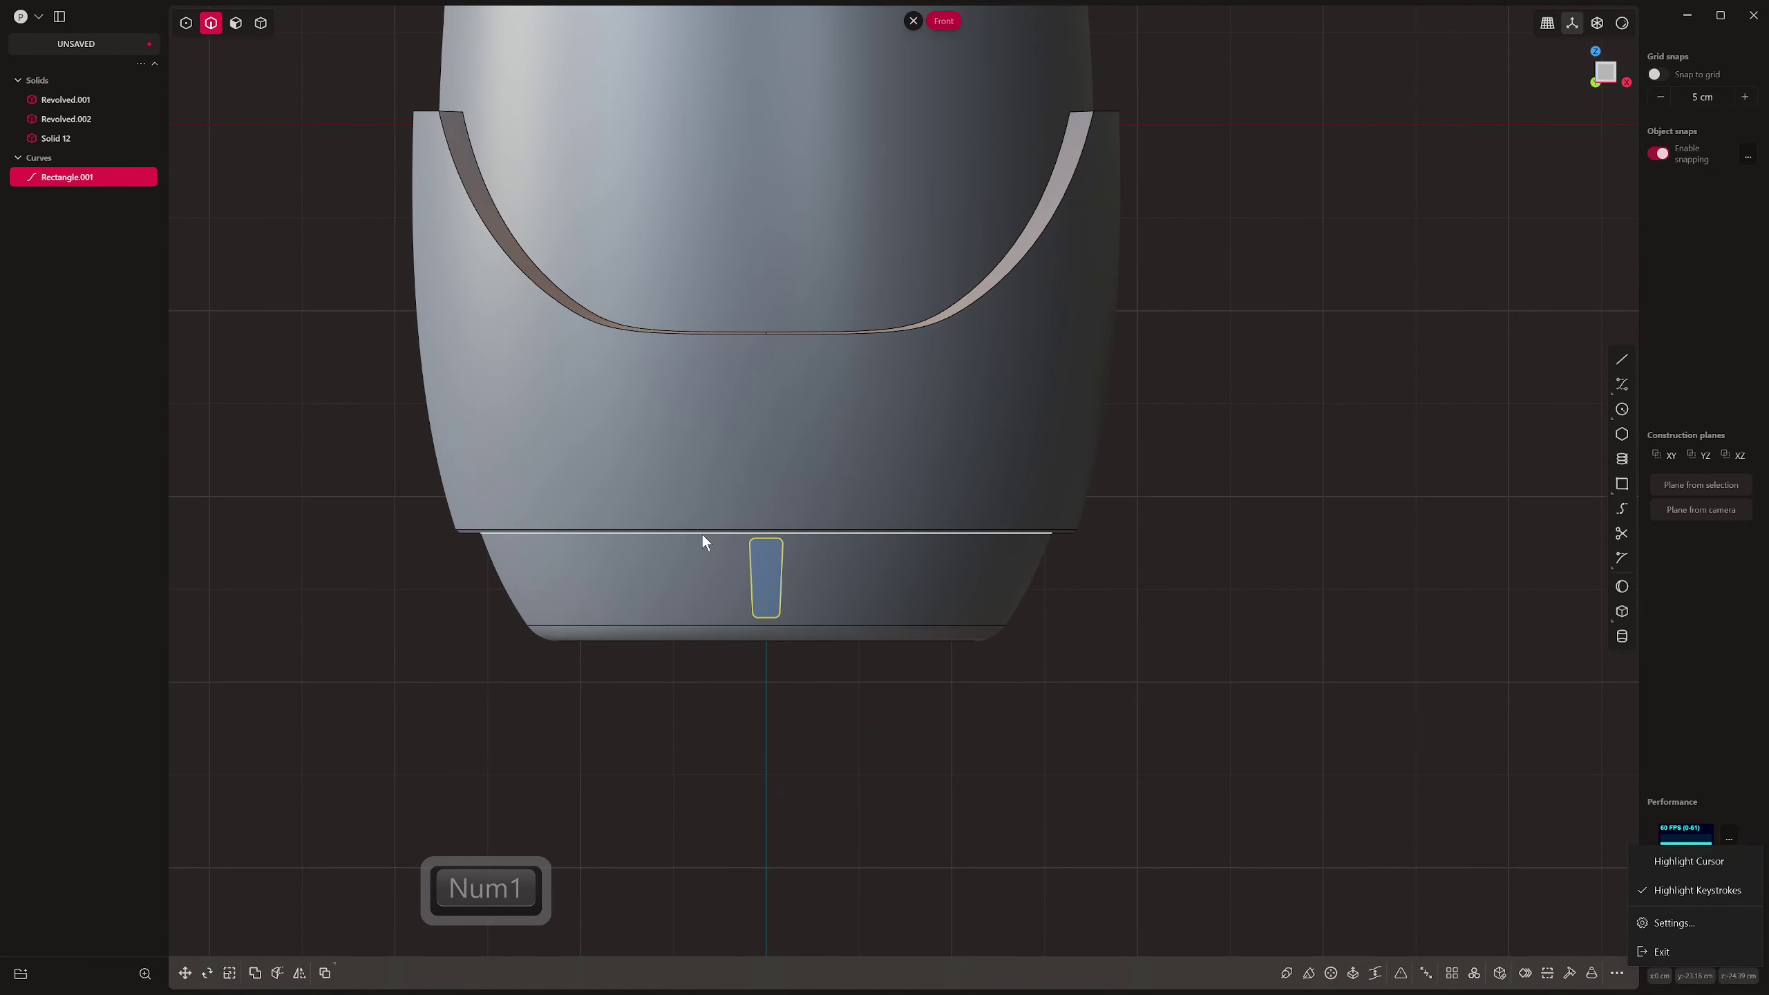
key(1)
drag(725, 514, 797, 562)
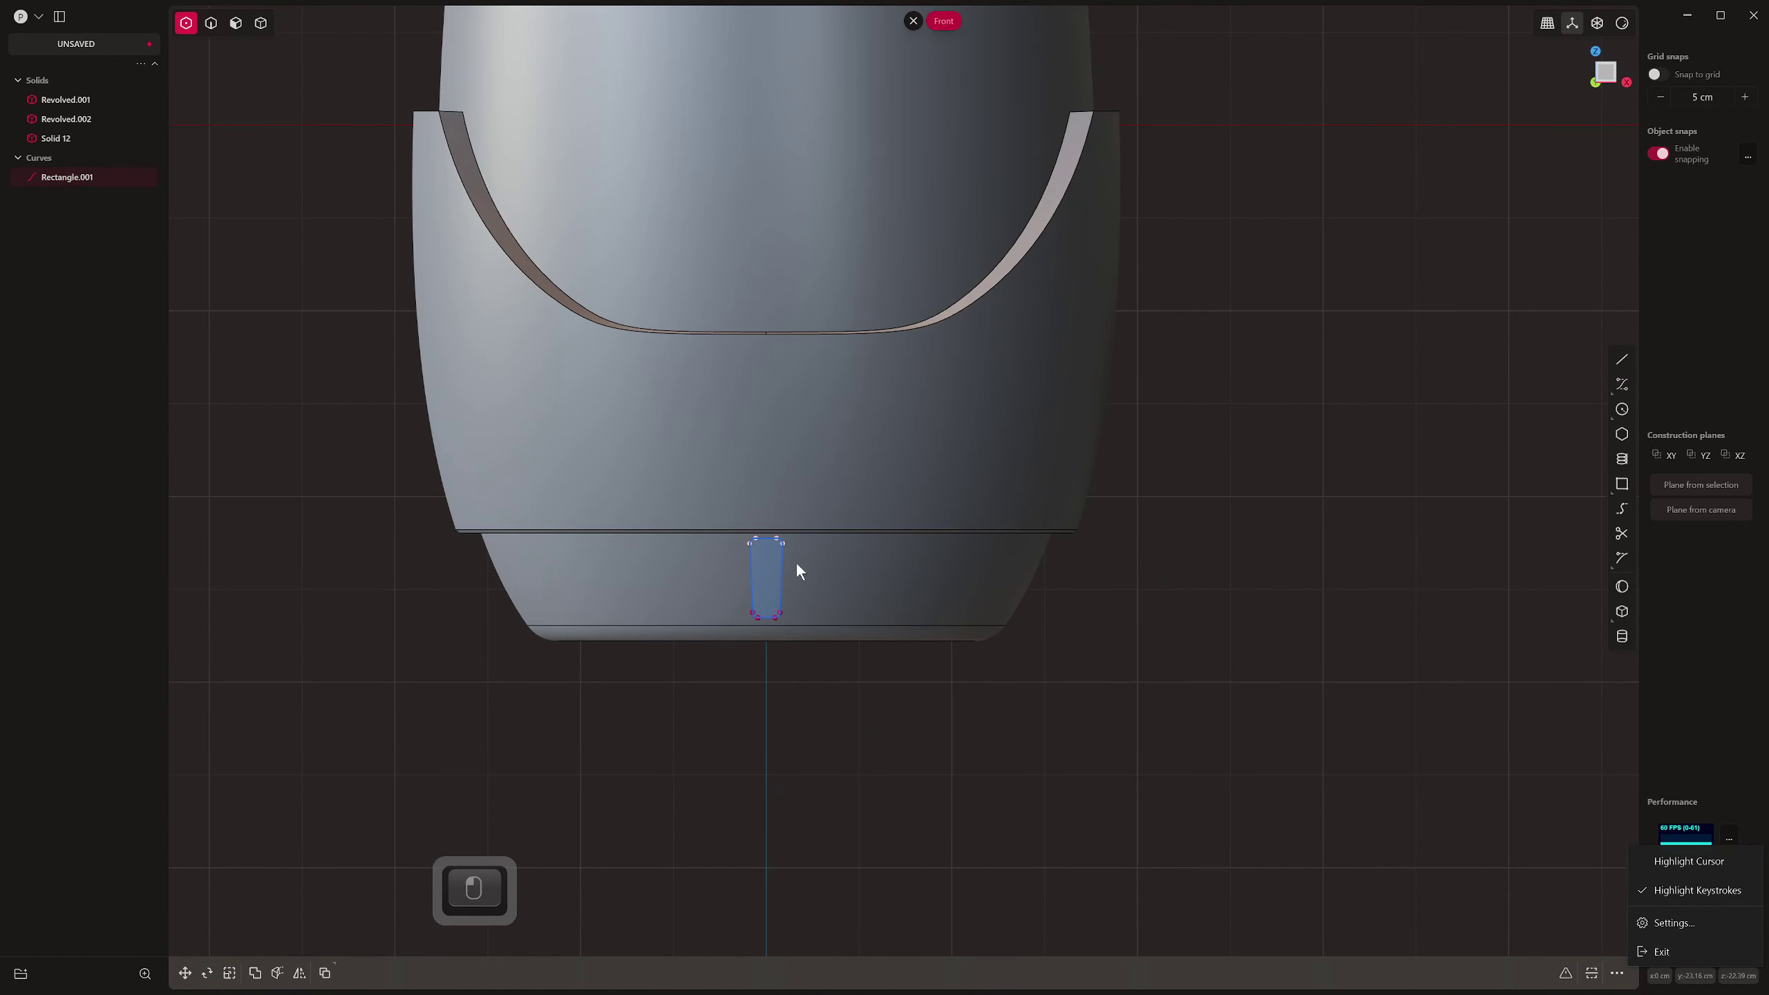
scroll(786, 540, up, 6)
key(g)
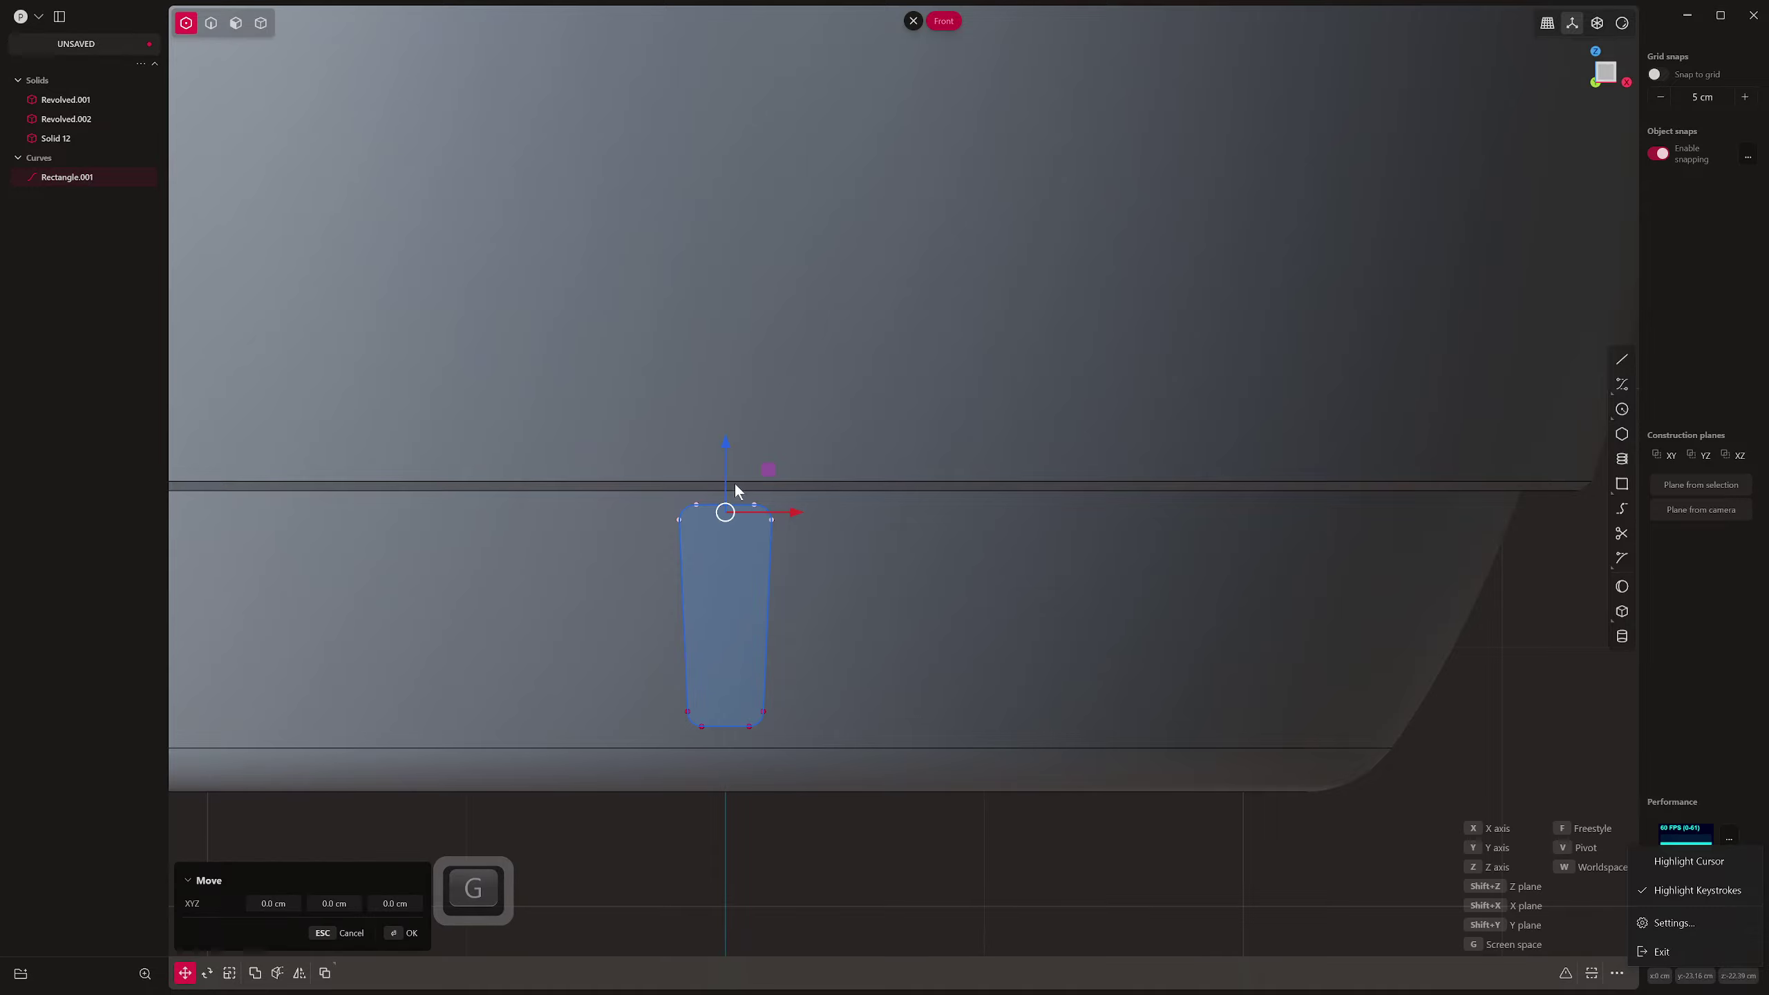
drag(731, 449, 738, 438)
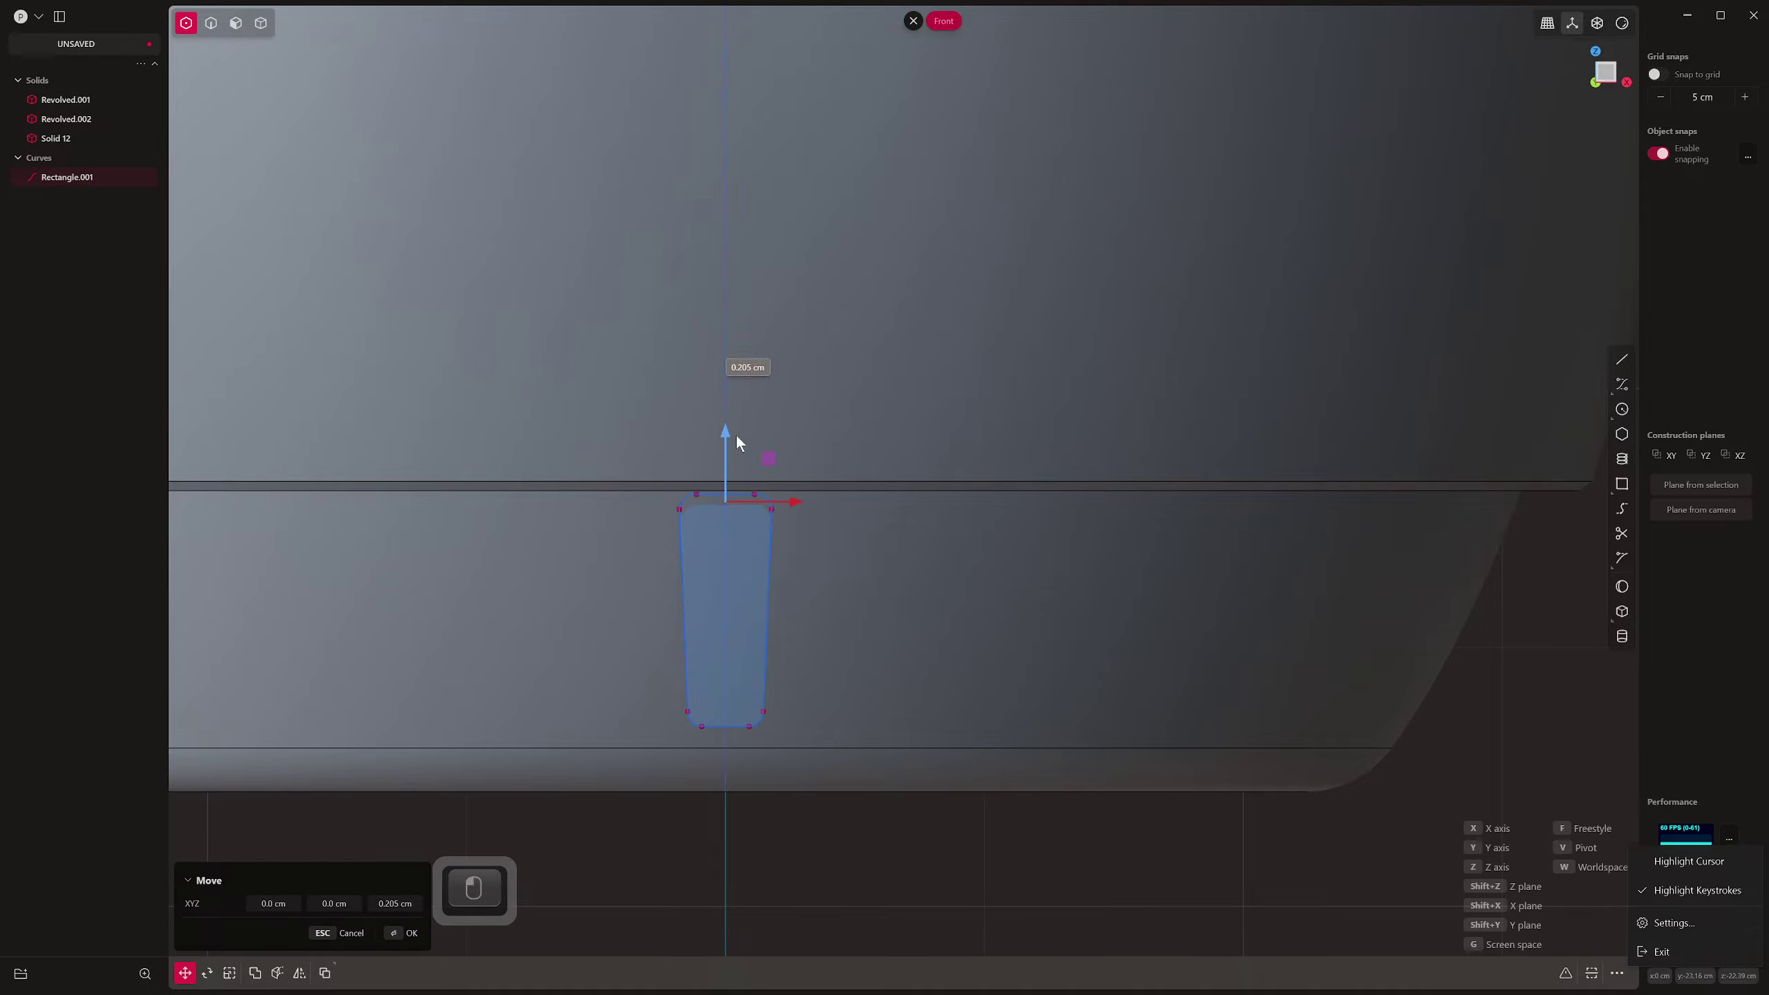
right_click(736, 435)
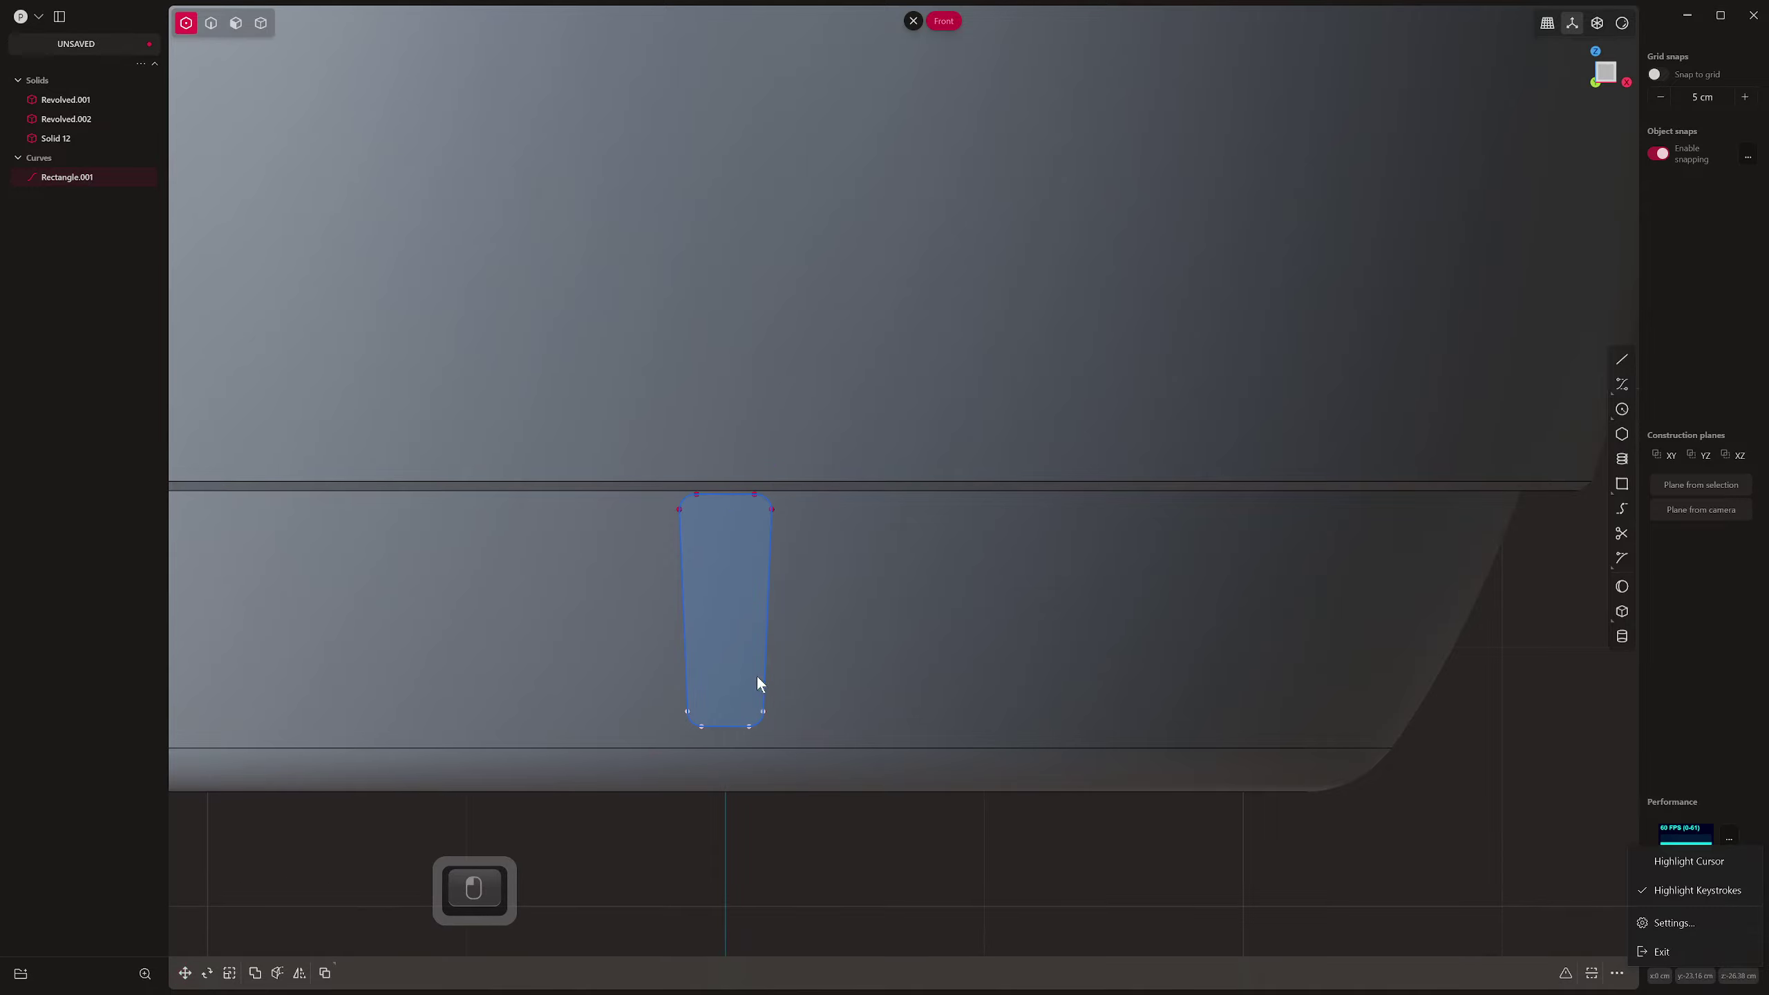
Move the tapered rectangle's lower corner points straight down to just above the base's lower edge line
key(g)
drag(730, 648, 726, 665)
right_click(725, 665)
Try projecting the lengthened rectangle onto the base body without hiding occluded results, and undo the projection
key(2)
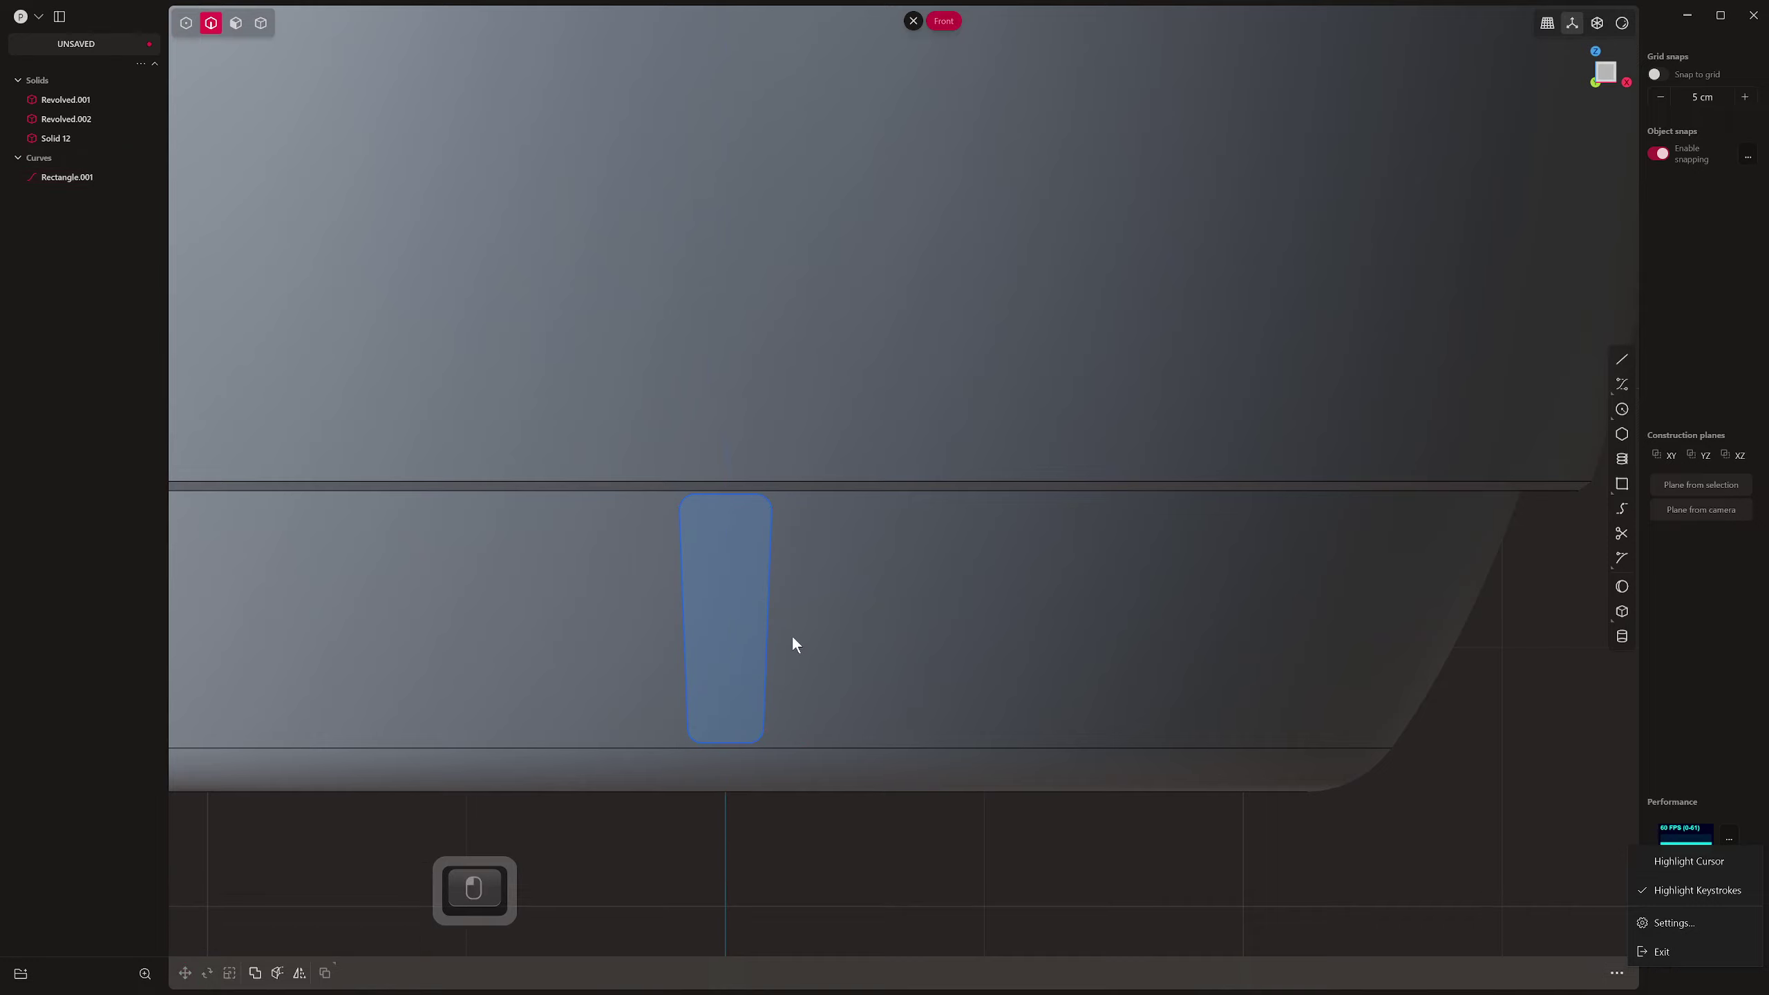
click(776, 599)
key(p)
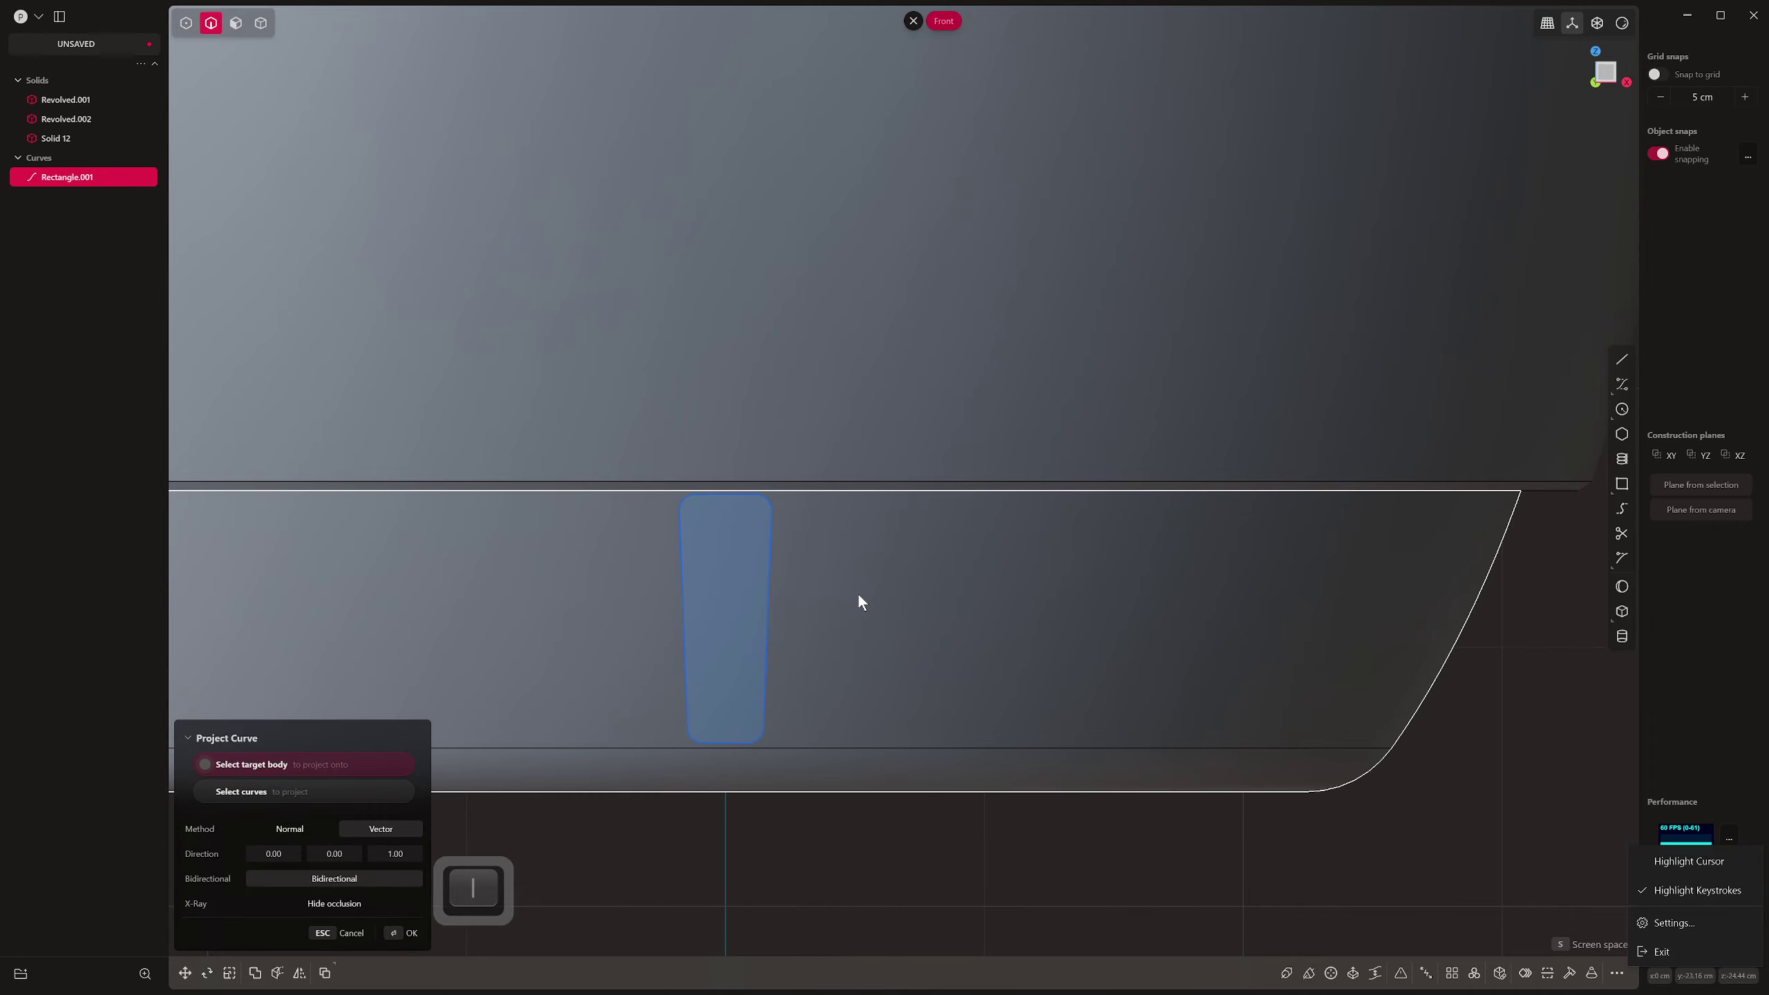
click(864, 596)
middle_drag(1003, 860, 887, 808)
middle_drag(1062, 809, 1037, 782)
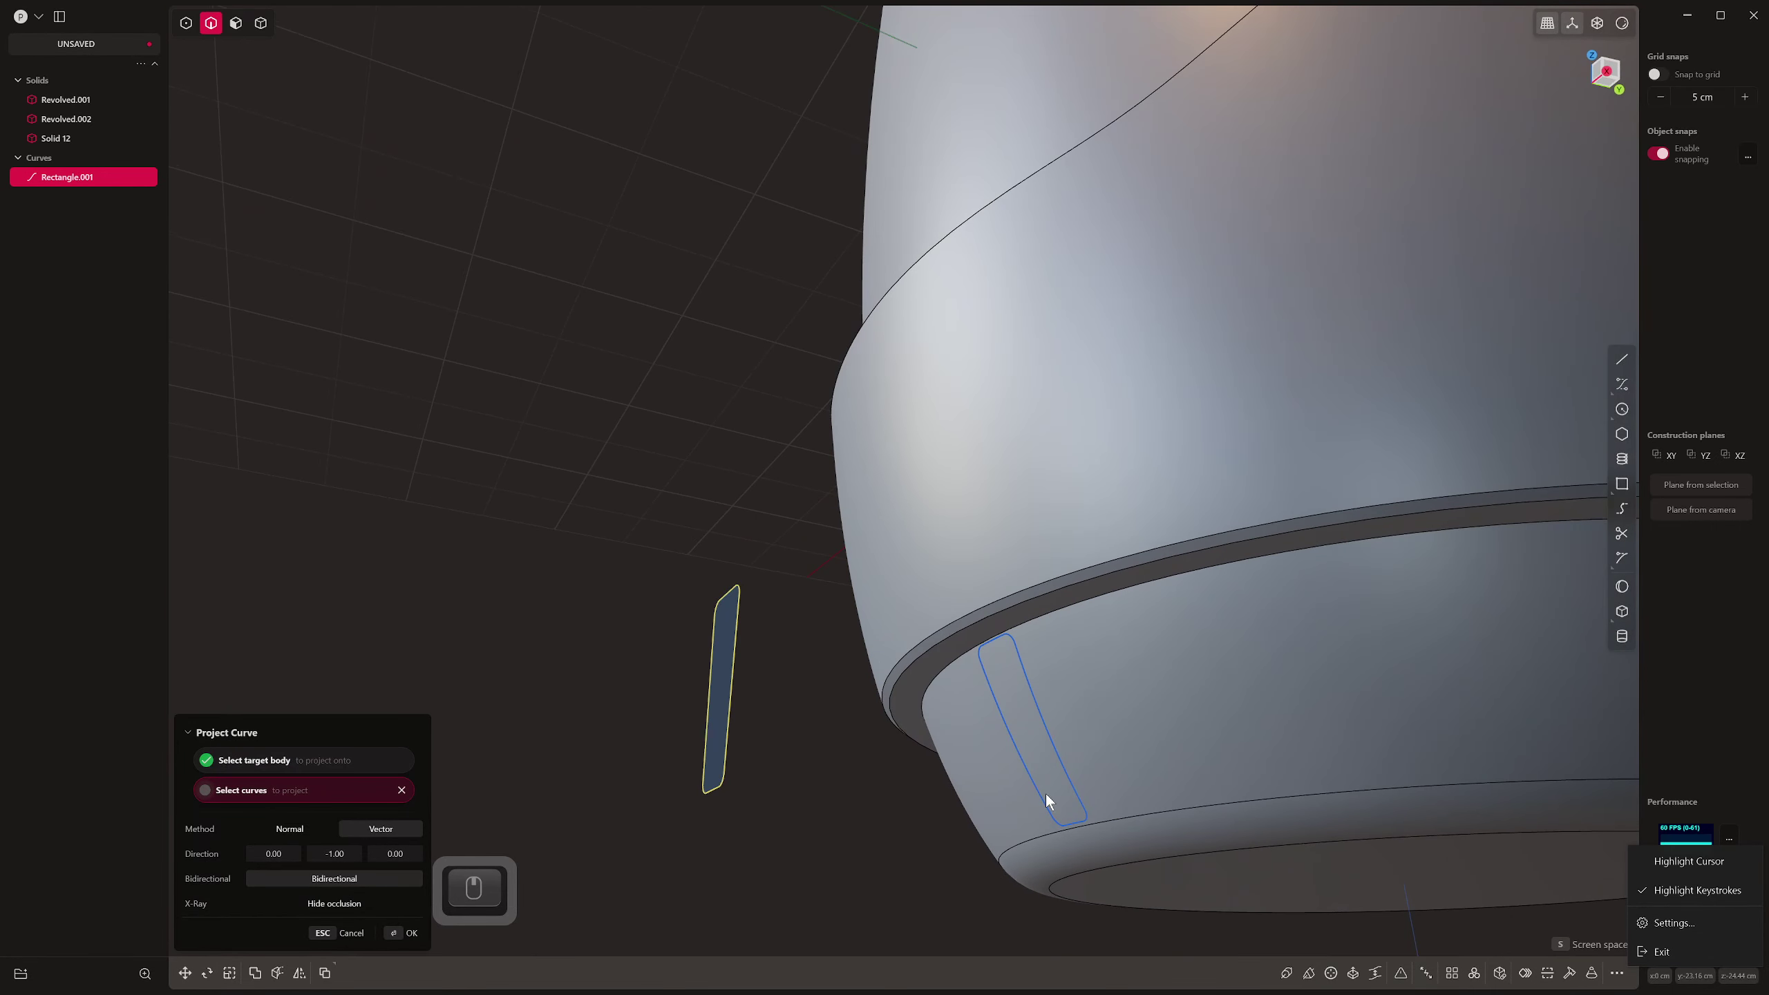
click(1048, 759)
key(ctrl+z)
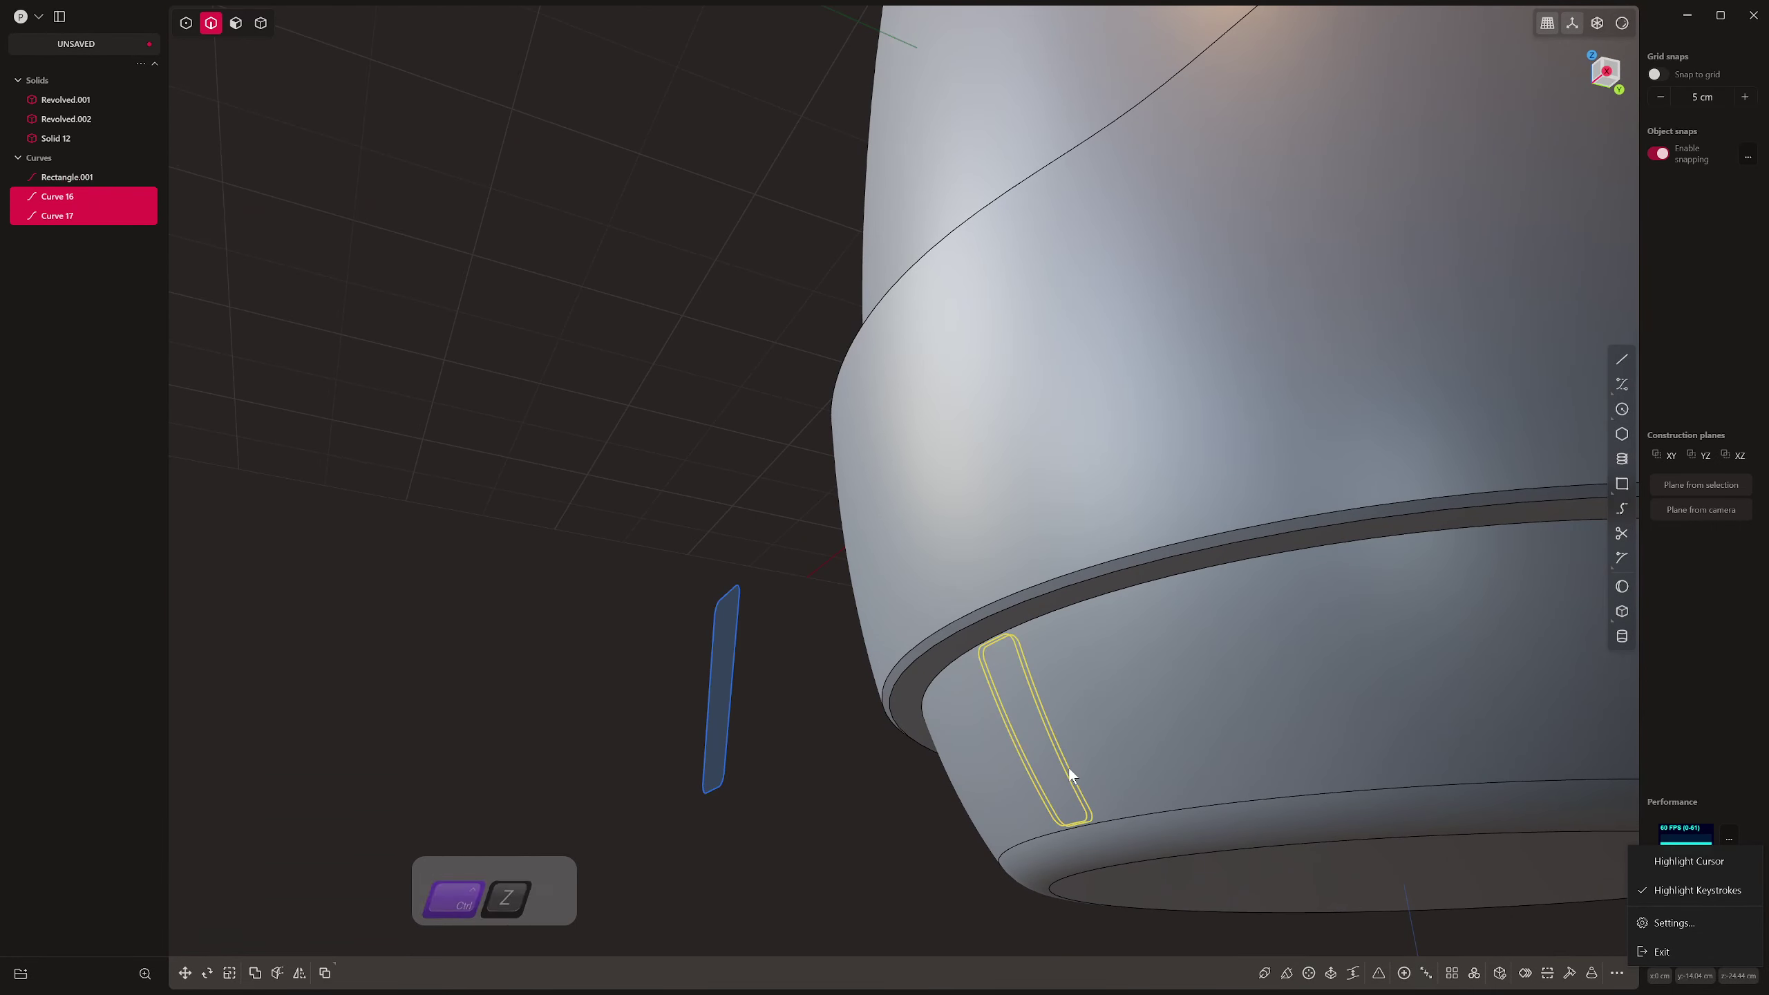
Project the lengthened rectangle onto the base body with Hide occlusion enabled
key(p)
click(1090, 744)
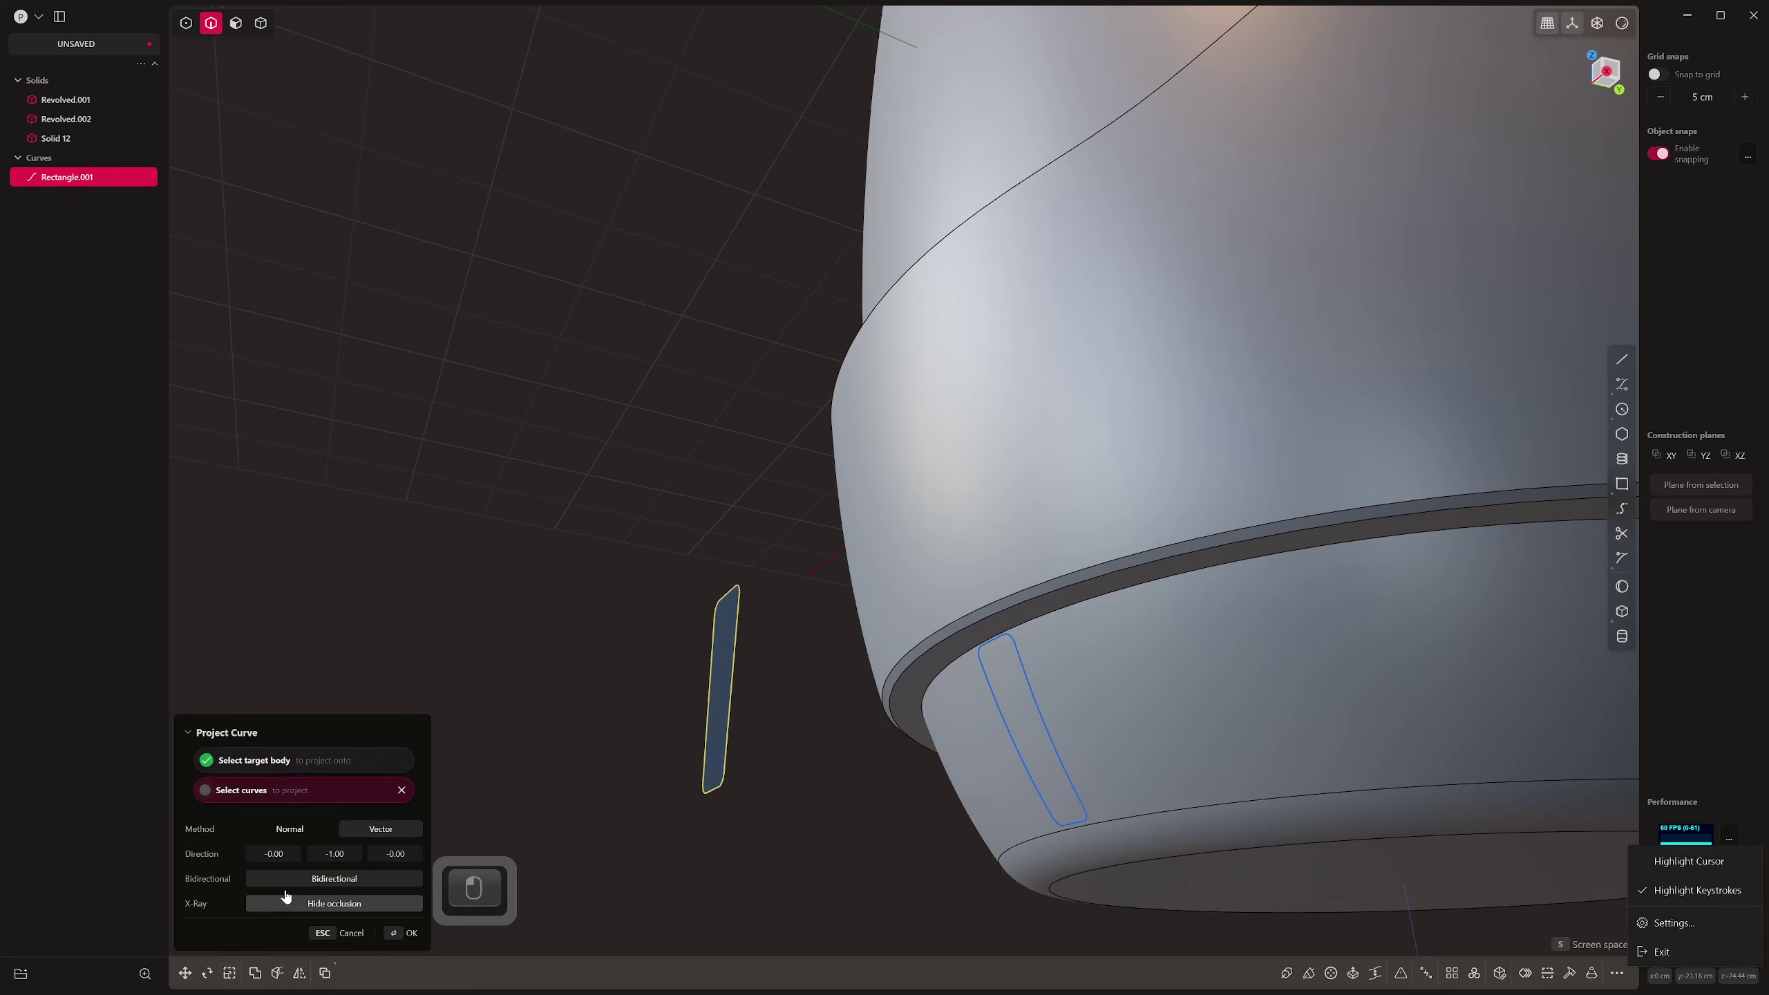
click(321, 901)
right_click(1076, 787)
Patch the projected outline on the base's side face into a sheet
key(alt+p)
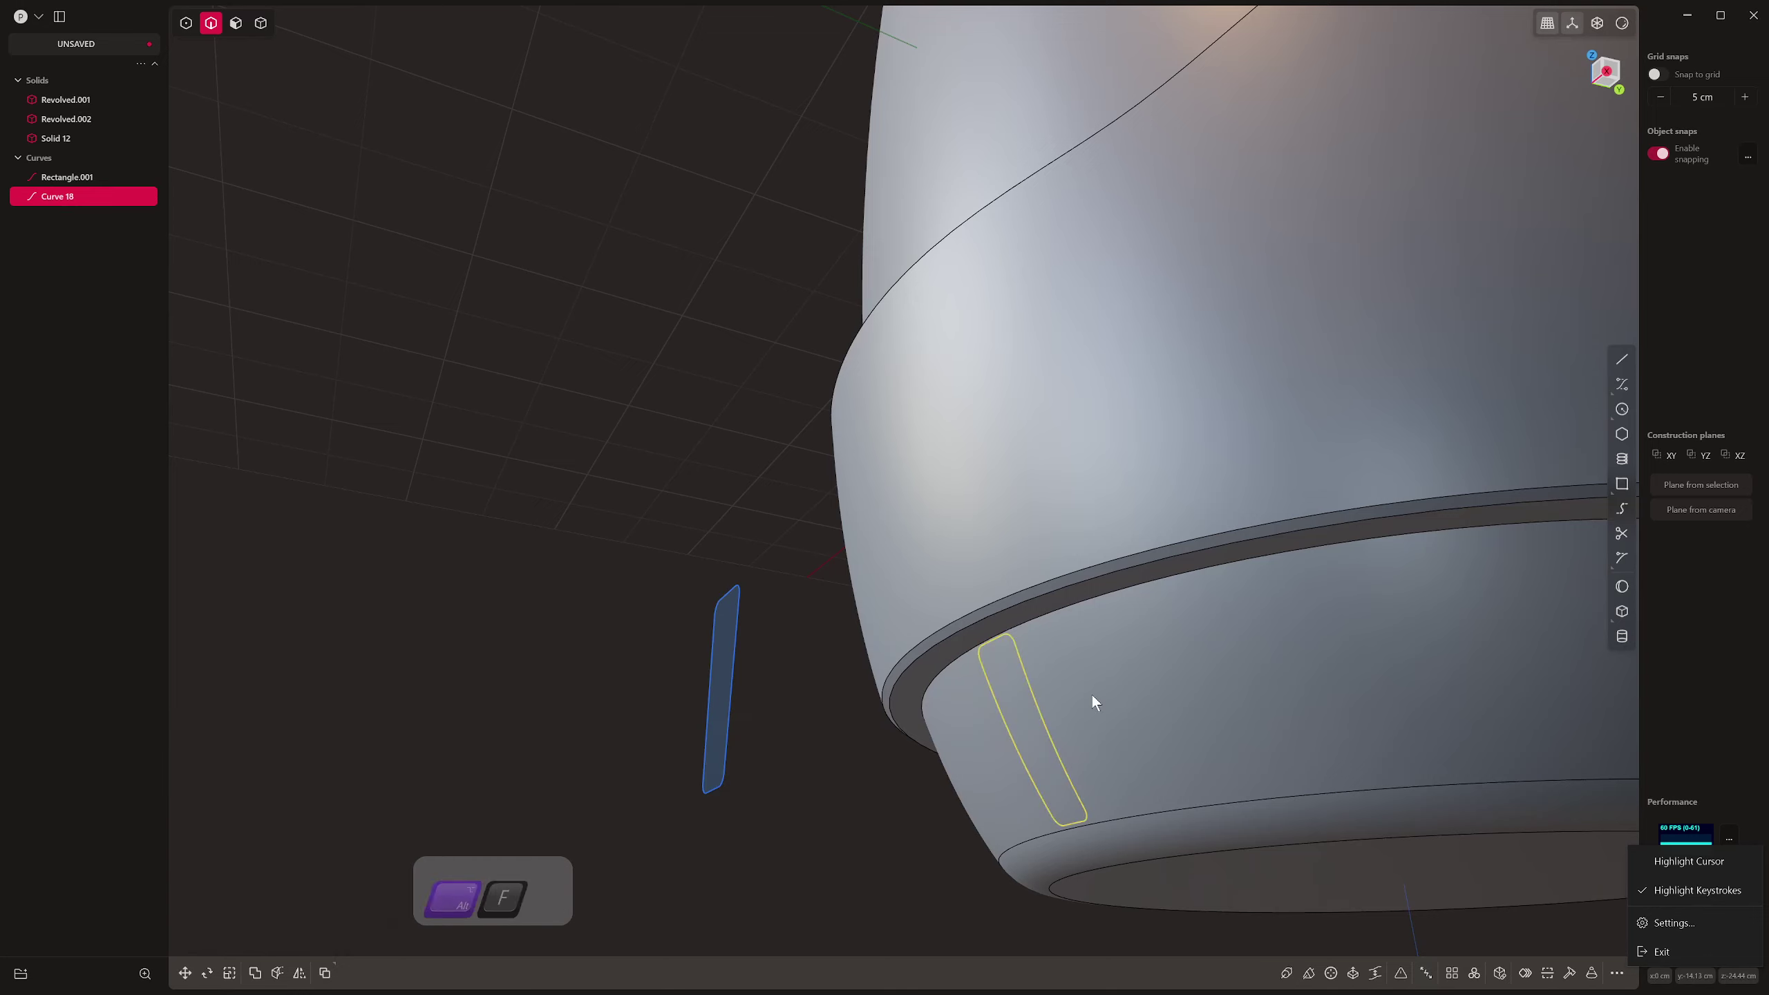
middle_drag(1090, 697, 1062, 824)
right_click(1143, 847)
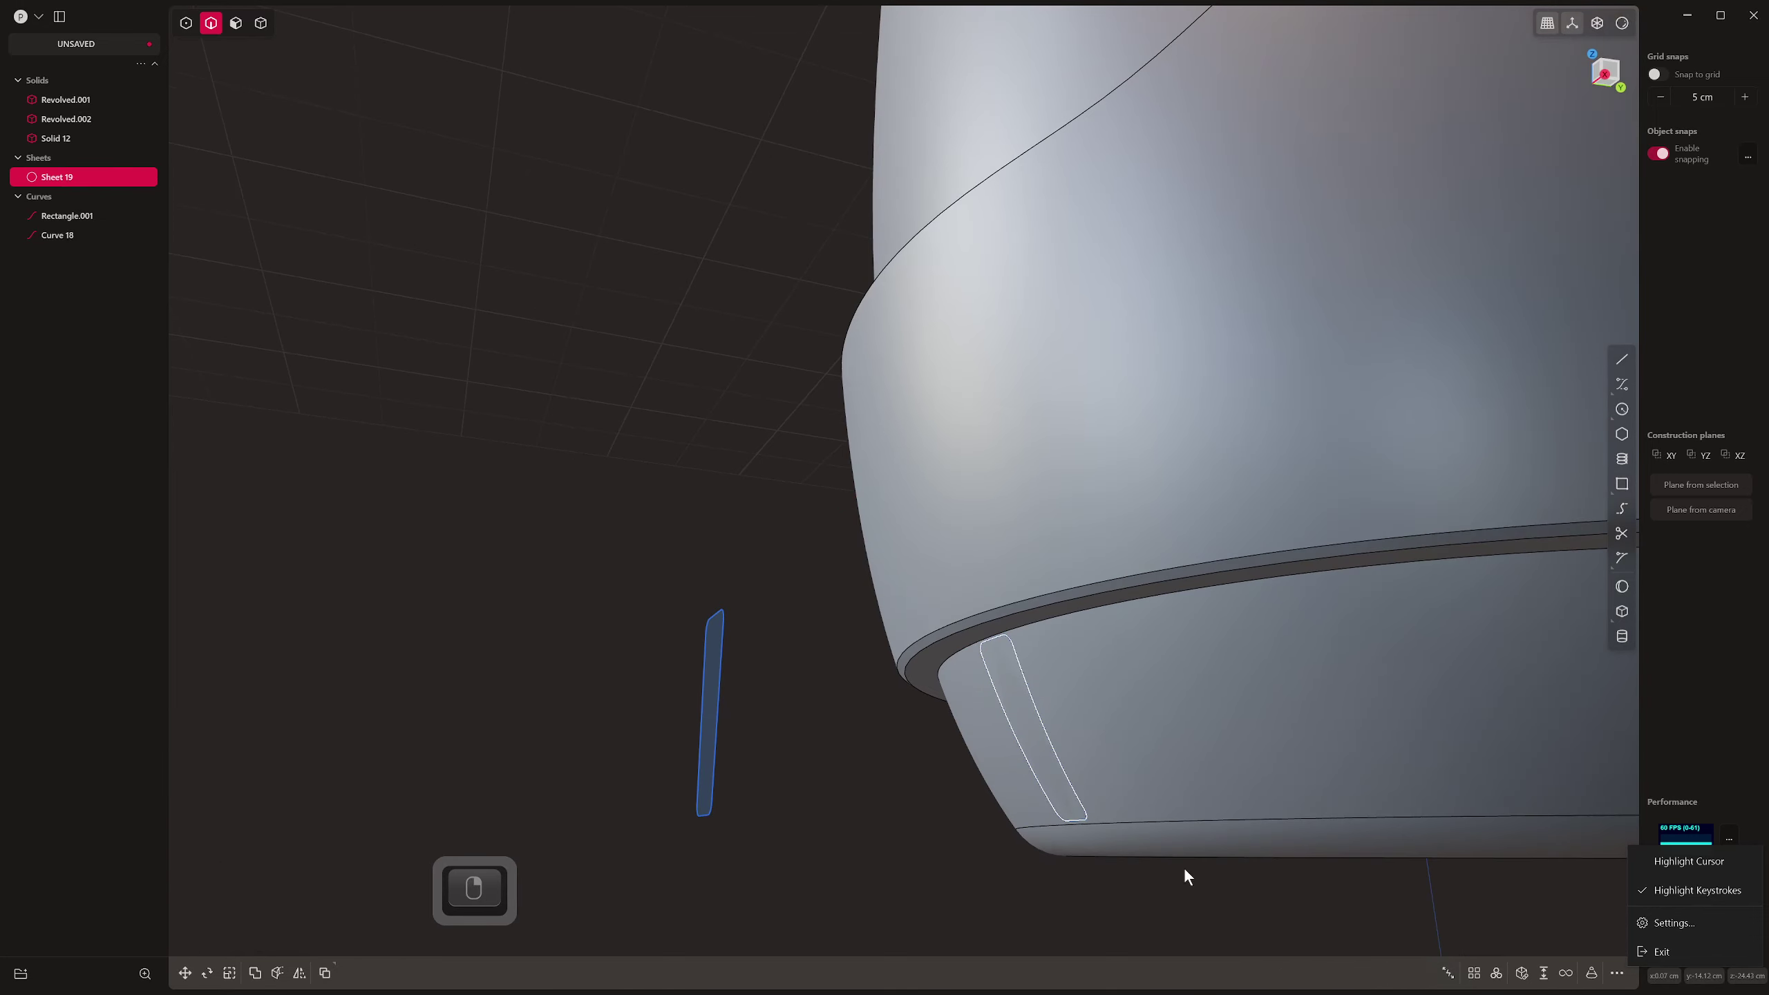
Look up the Patch command in the command search
right_click(921, 783)
text(patc)
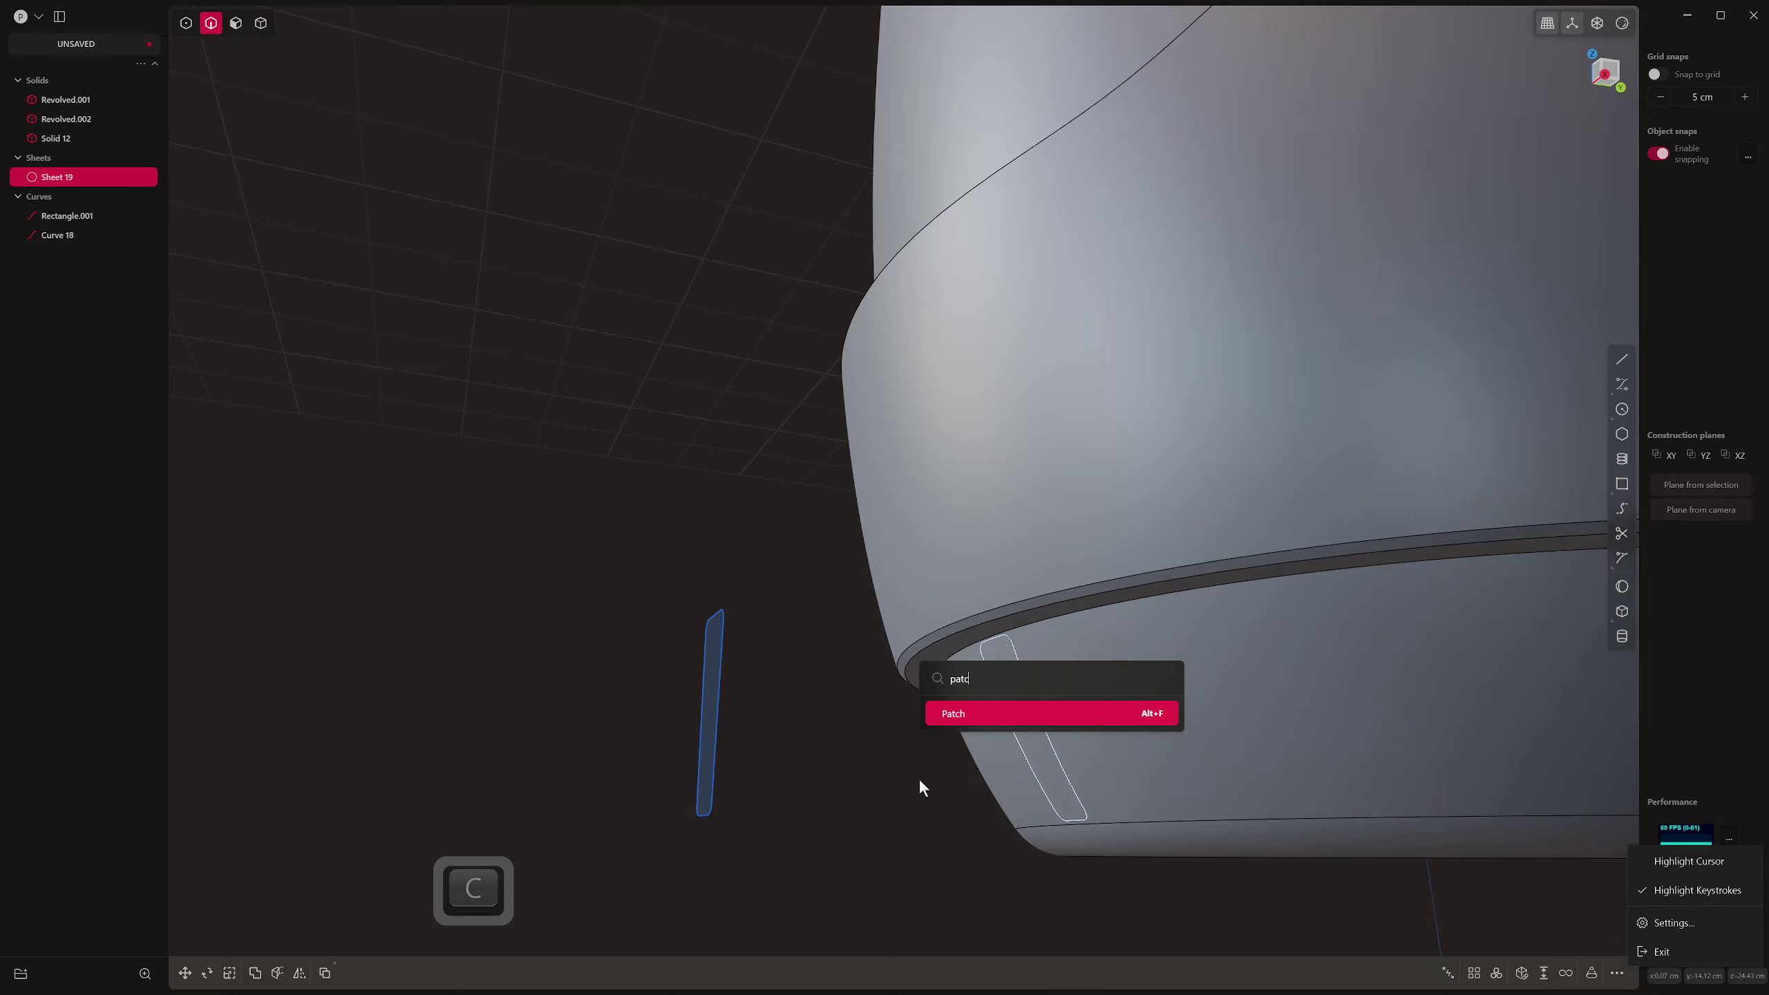
text(h)
right_click(594, 457)
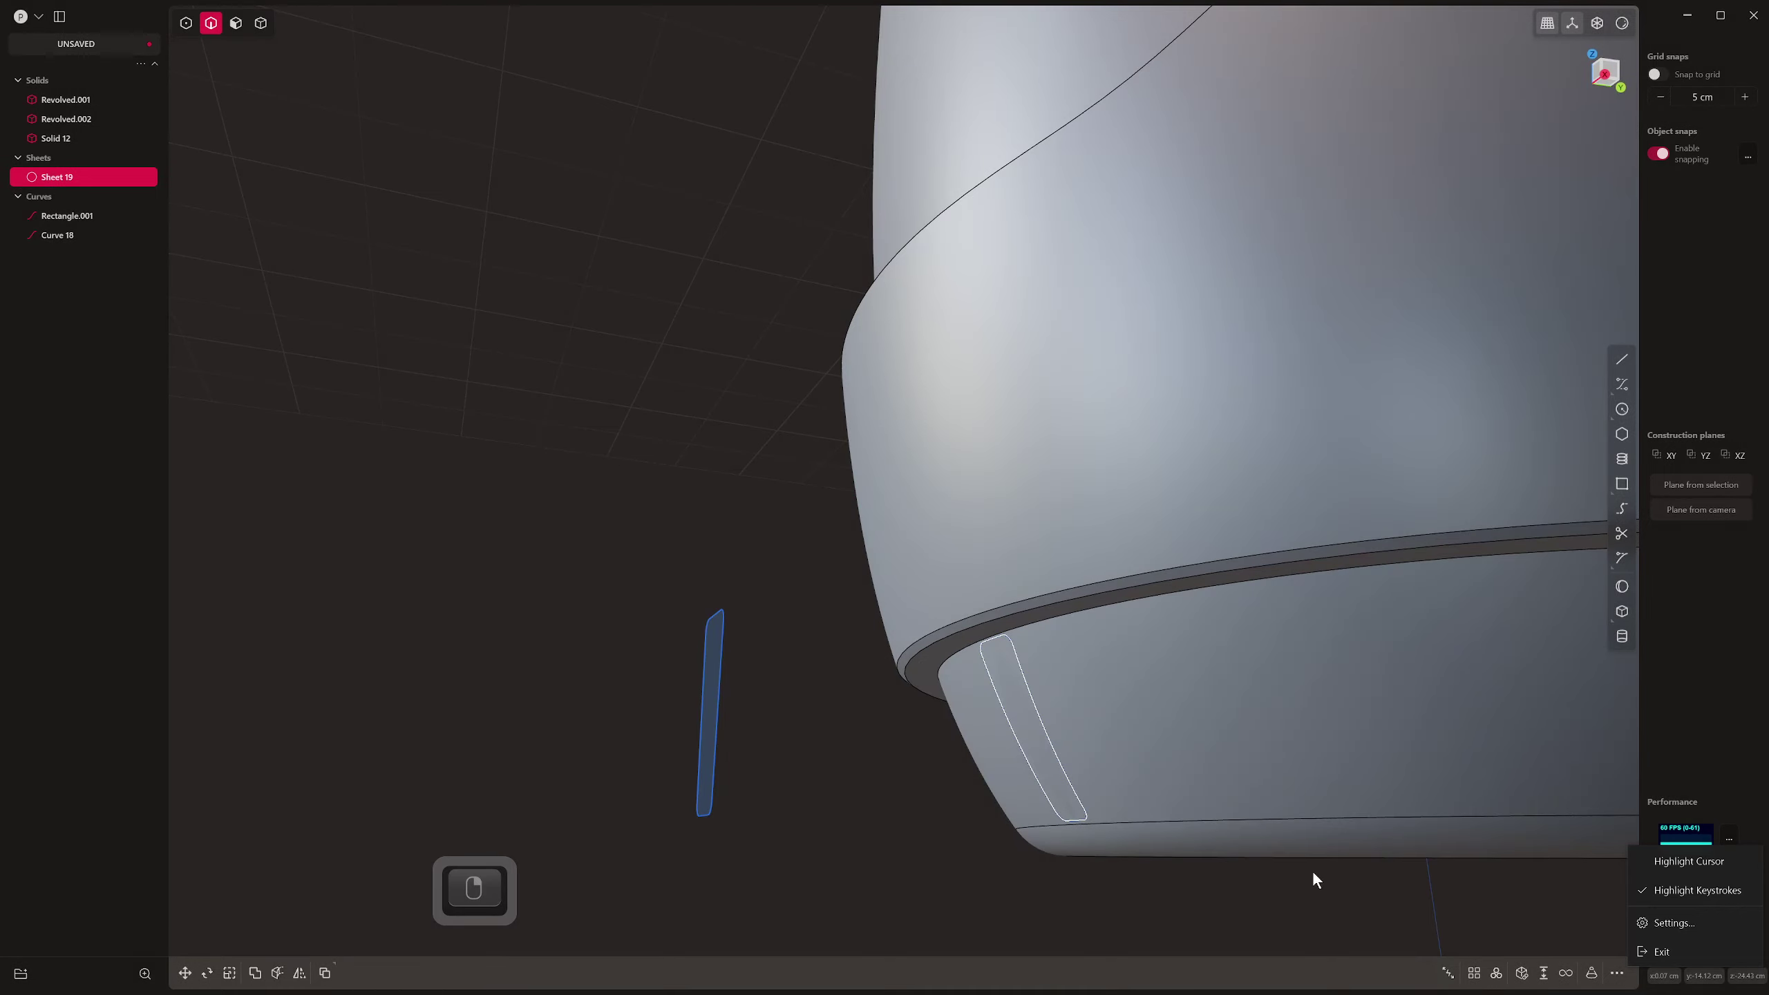
Thicken the patched sheet outward from the base's side face by about 0.355 cm
click(1543, 973)
click(1024, 753)
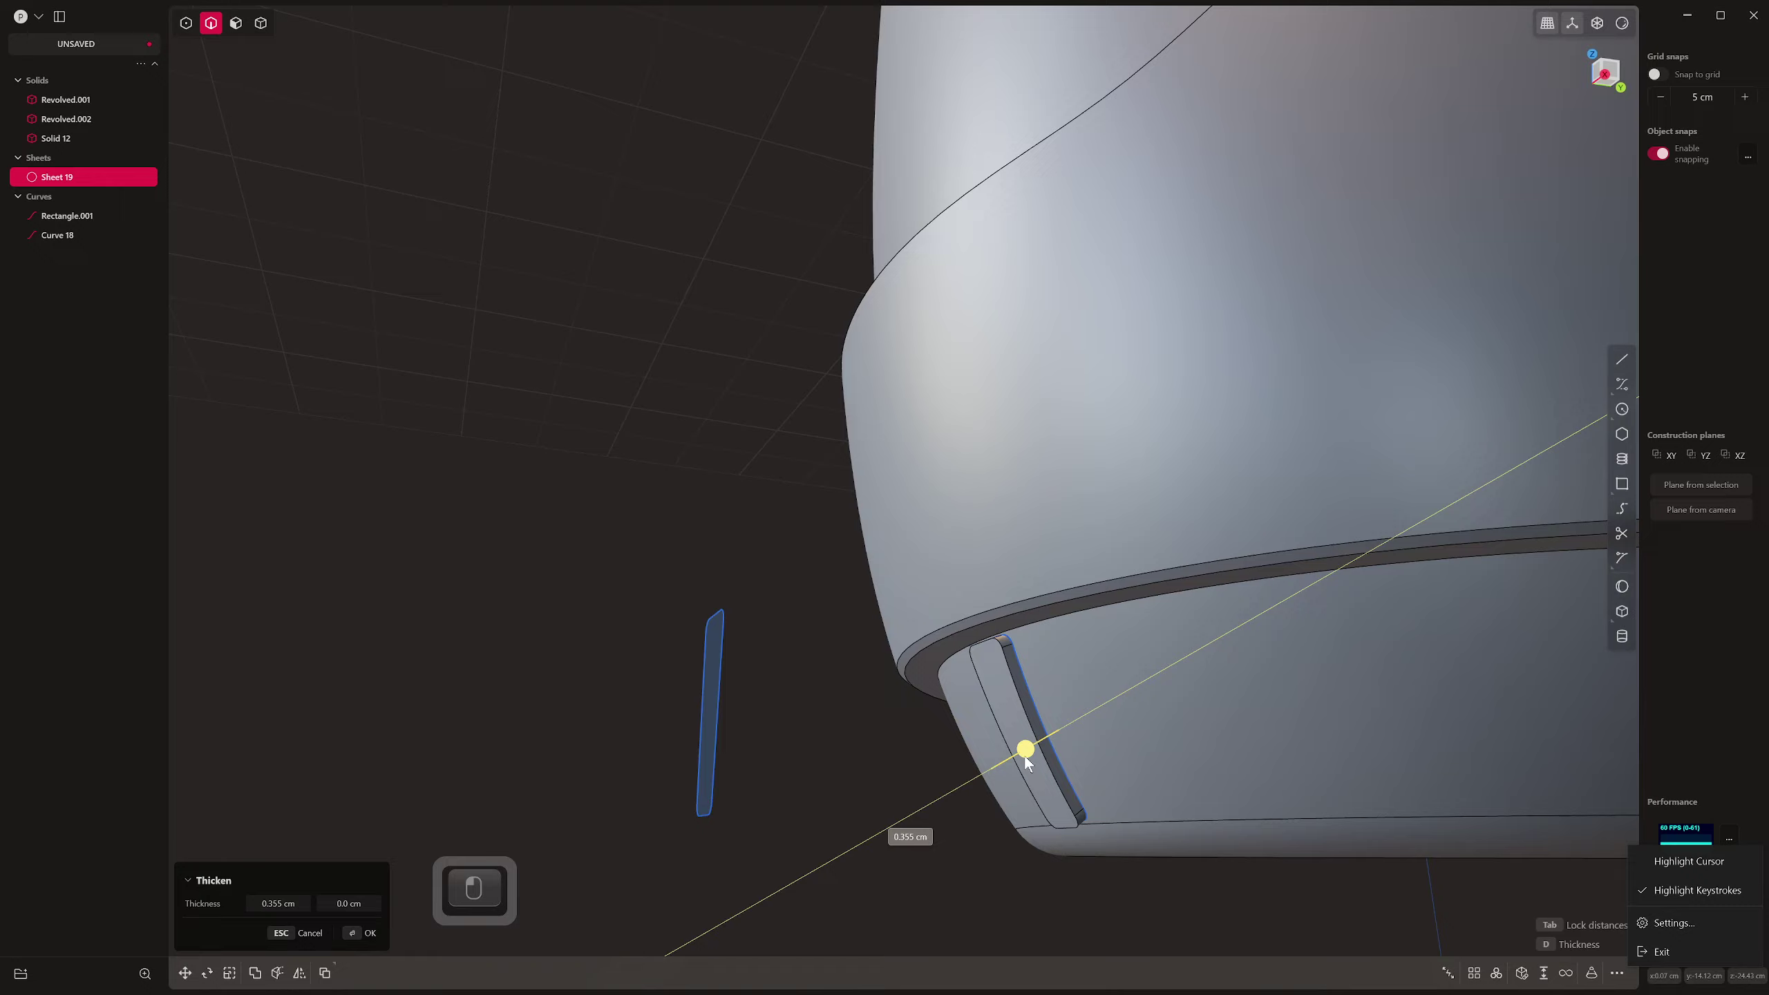
right_click(917, 794)
Offset the outer face of the thickened solid outward by about 0.27 cm
key(3)
click(1010, 704)
drag(956, 729, 948, 734)
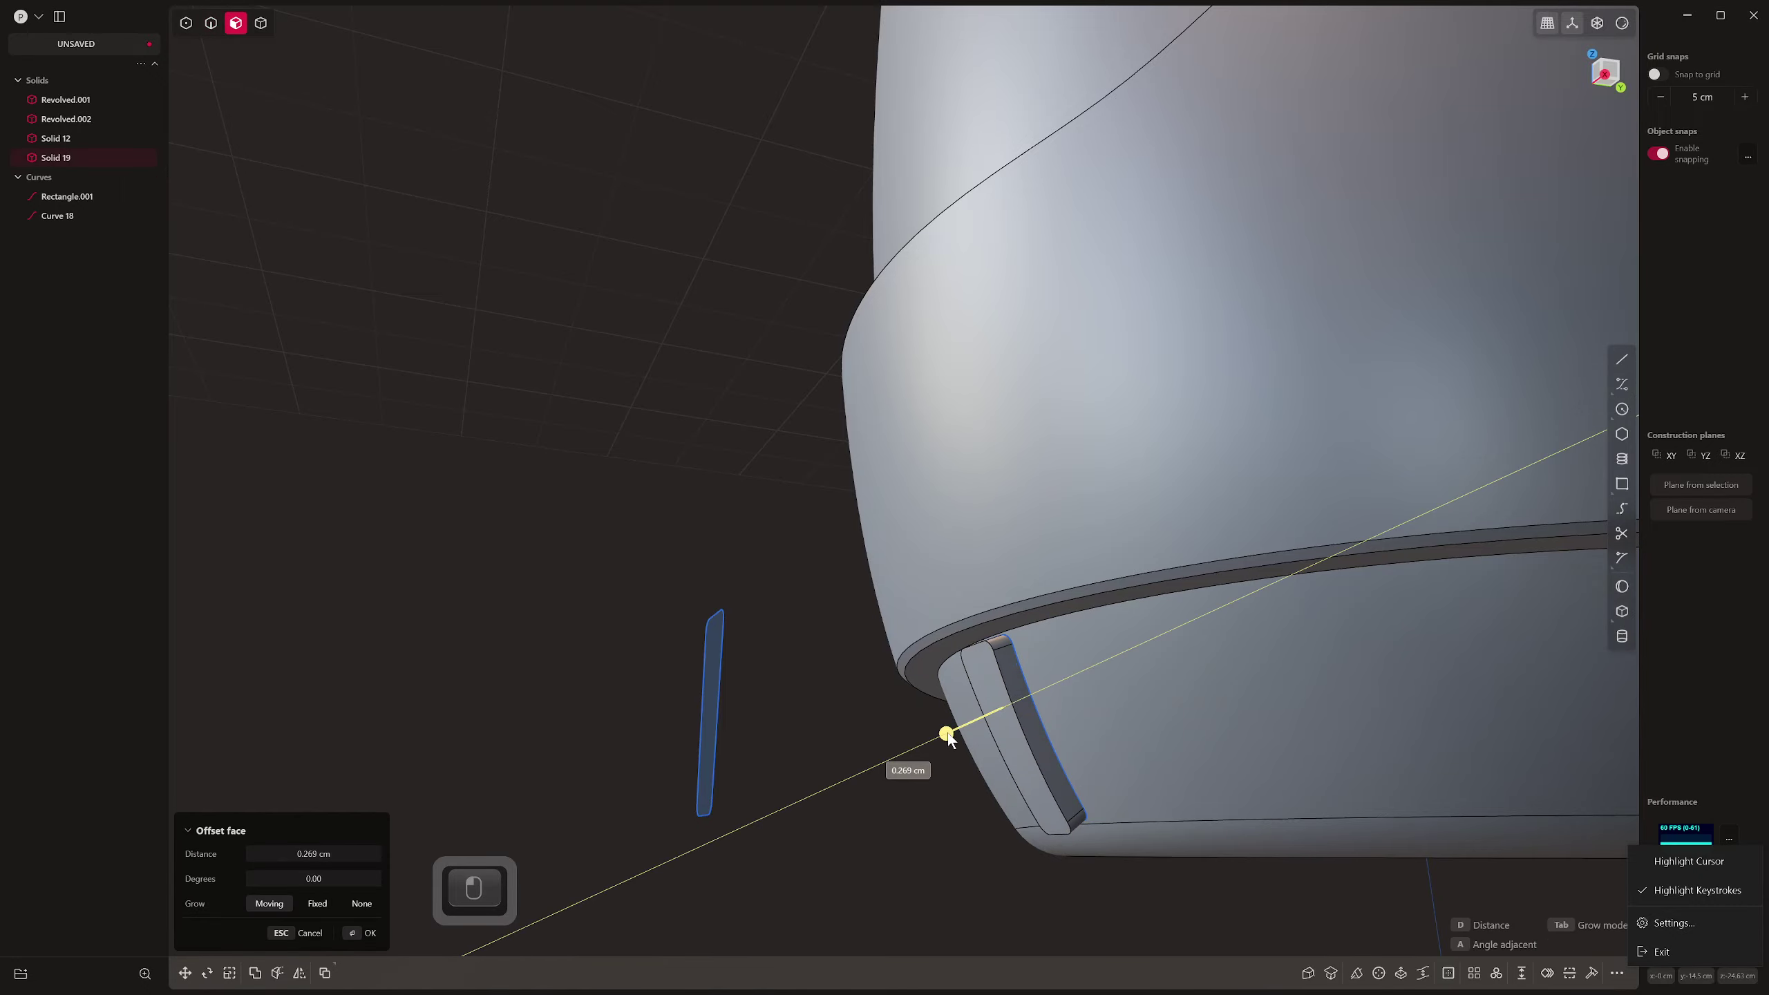
right_click(915, 553)
Array the thickened block radially about the base's centre, with about 50 instances over 360 degrees
middle_drag(917, 557, 879, 778)
key(4)
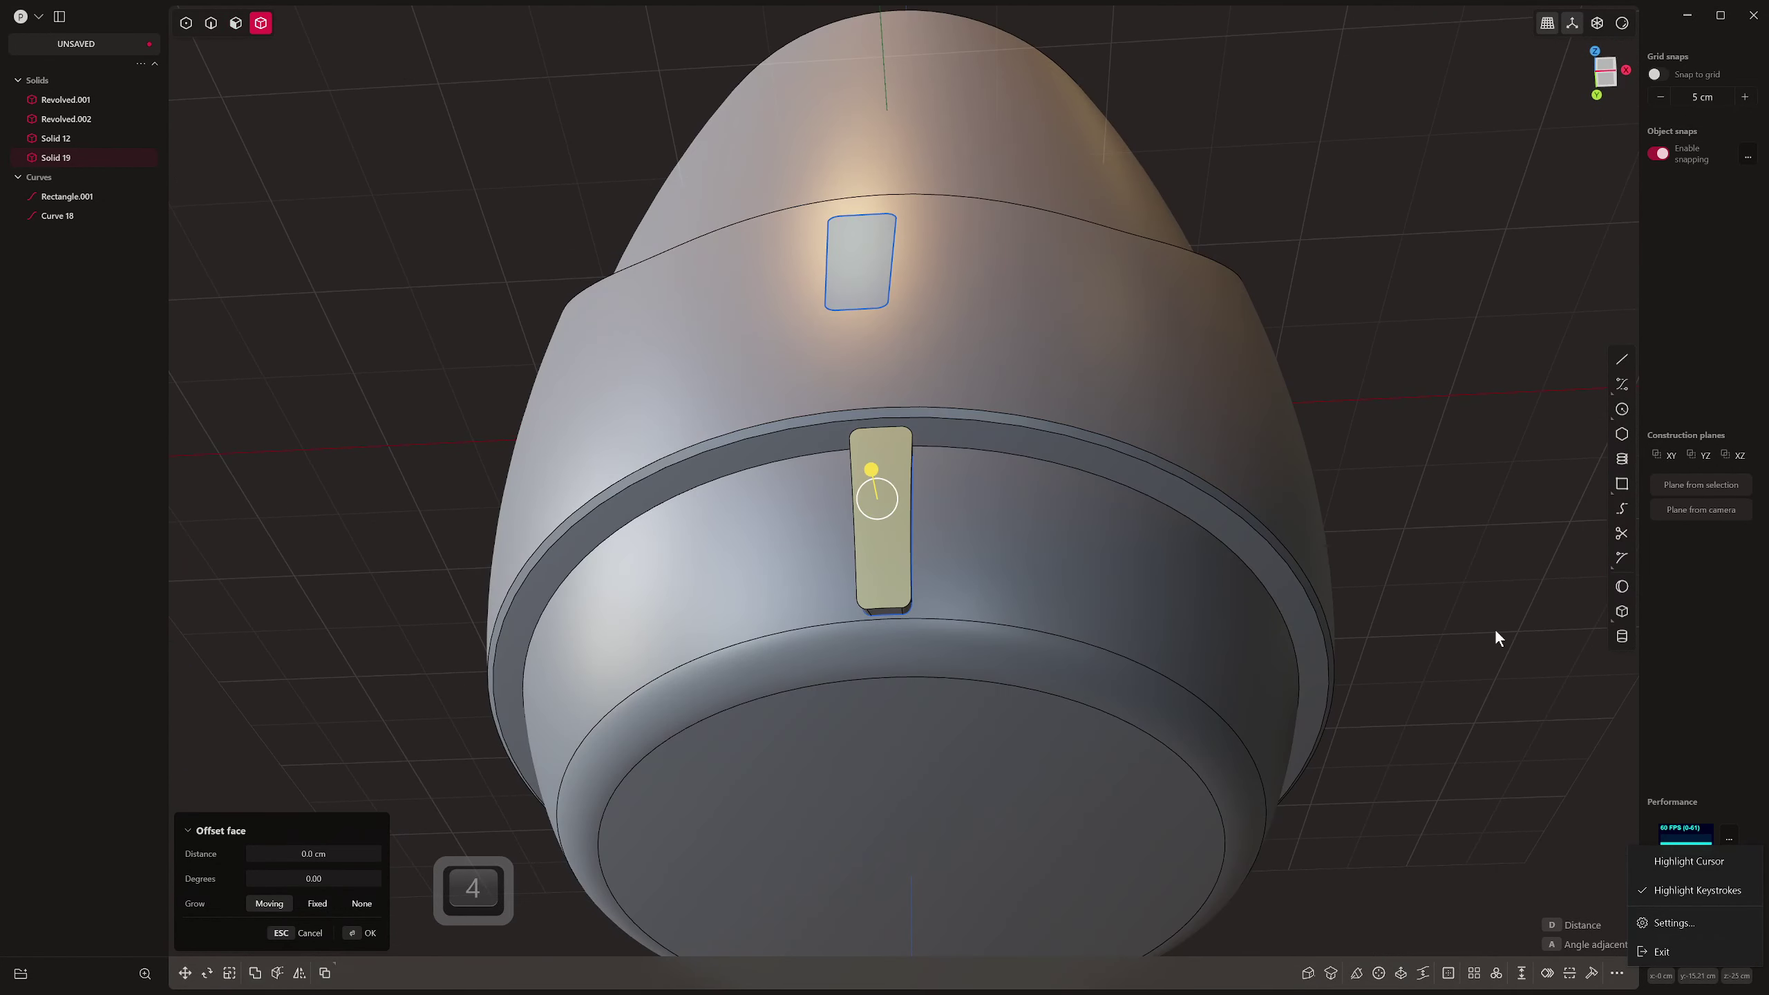
click(1540, 653)
click(904, 510)
scroll(940, 733, down, 3)
shift+middle_drag(1355, 951, 1349, 876)
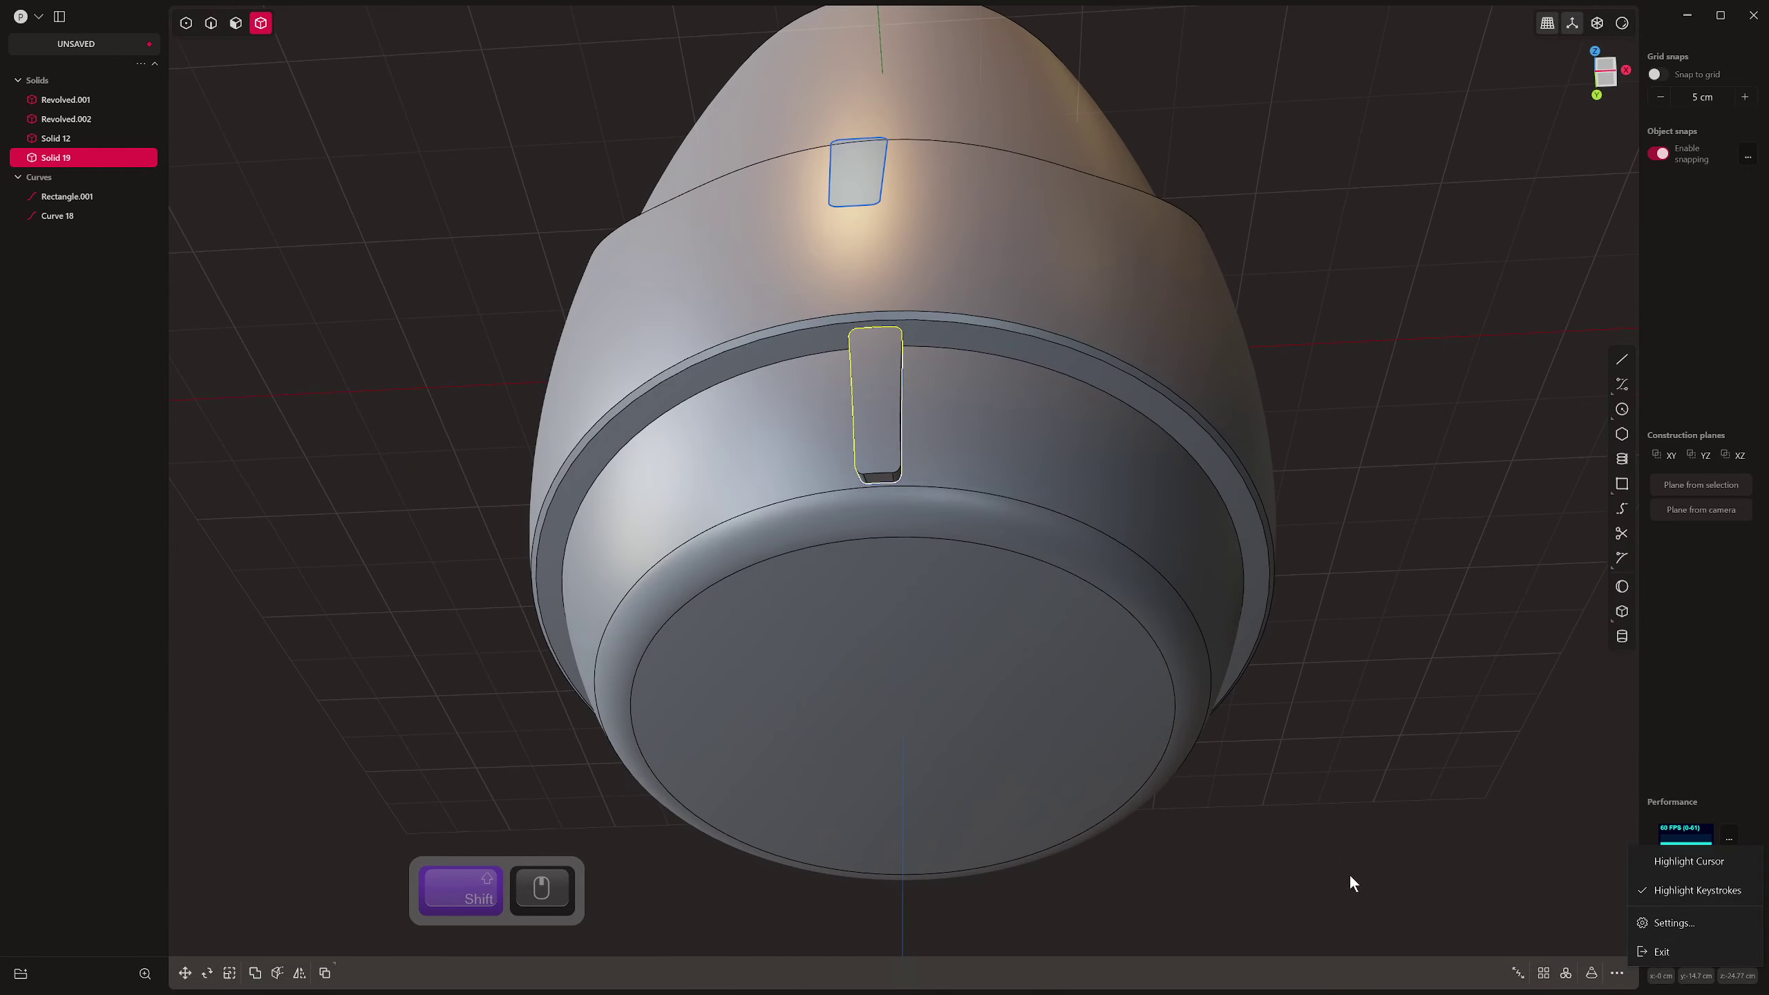
click(1569, 974)
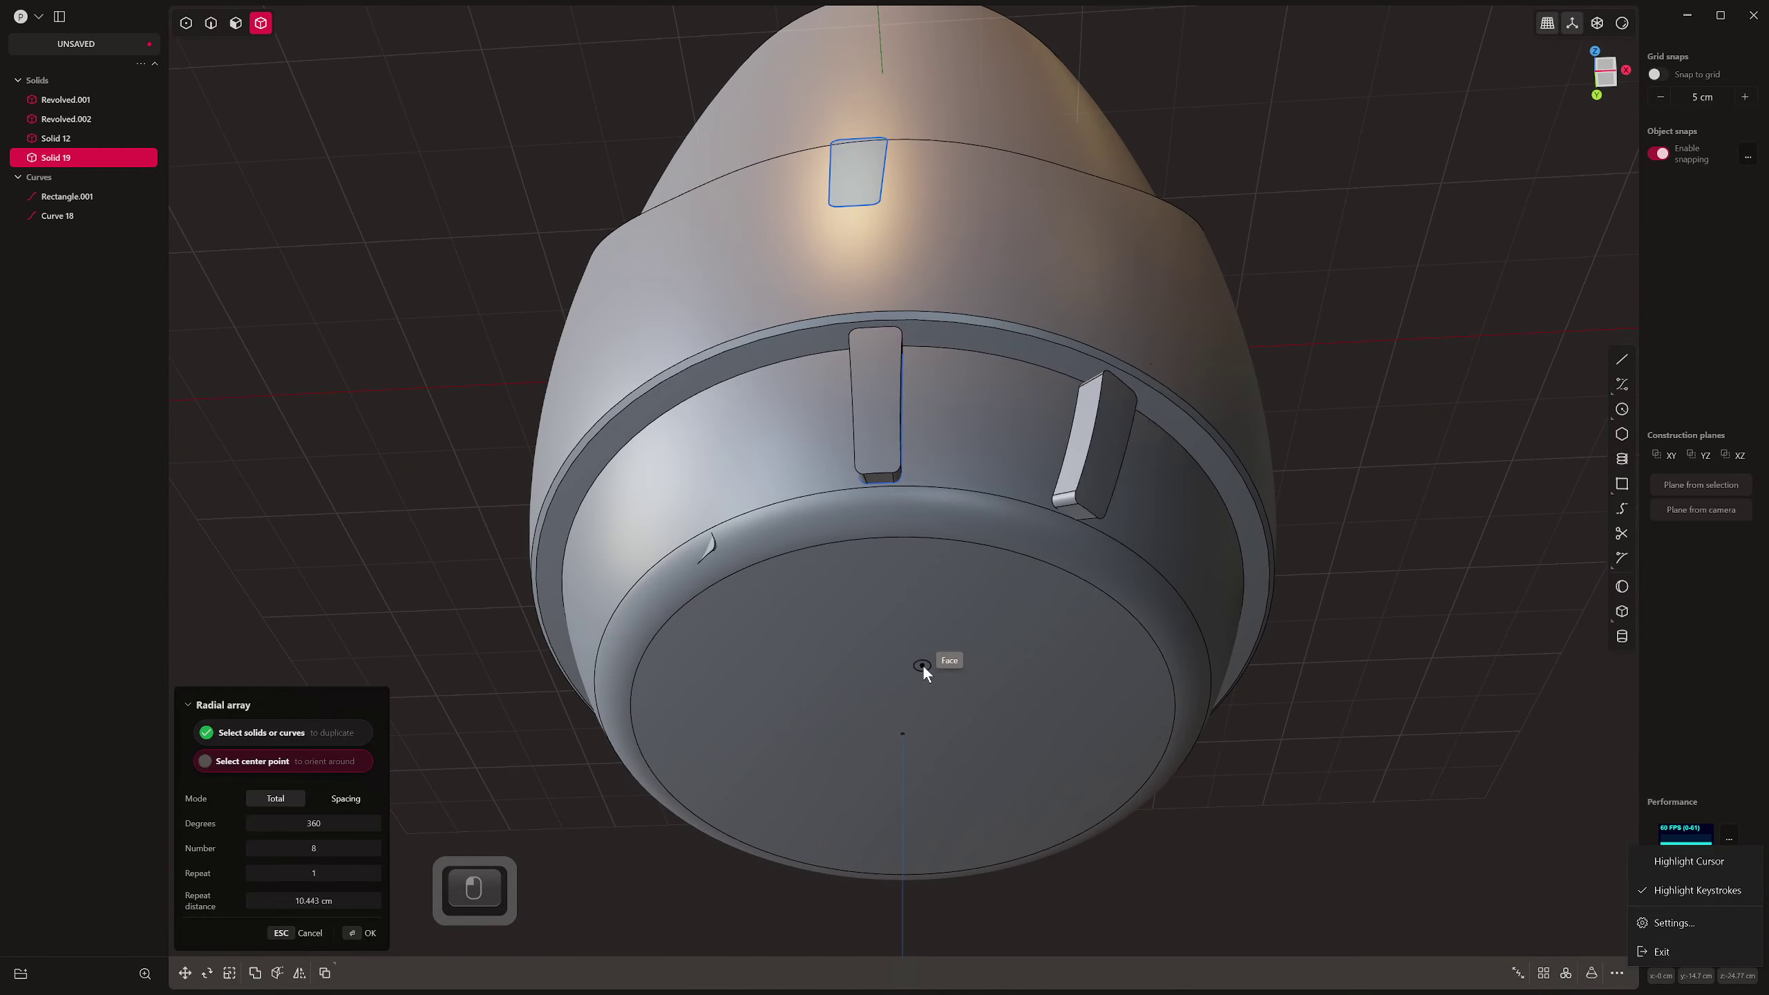
click(1075, 733)
scroll(973, 635, down, 2)
shift+scroll(982, 642, up, 20)
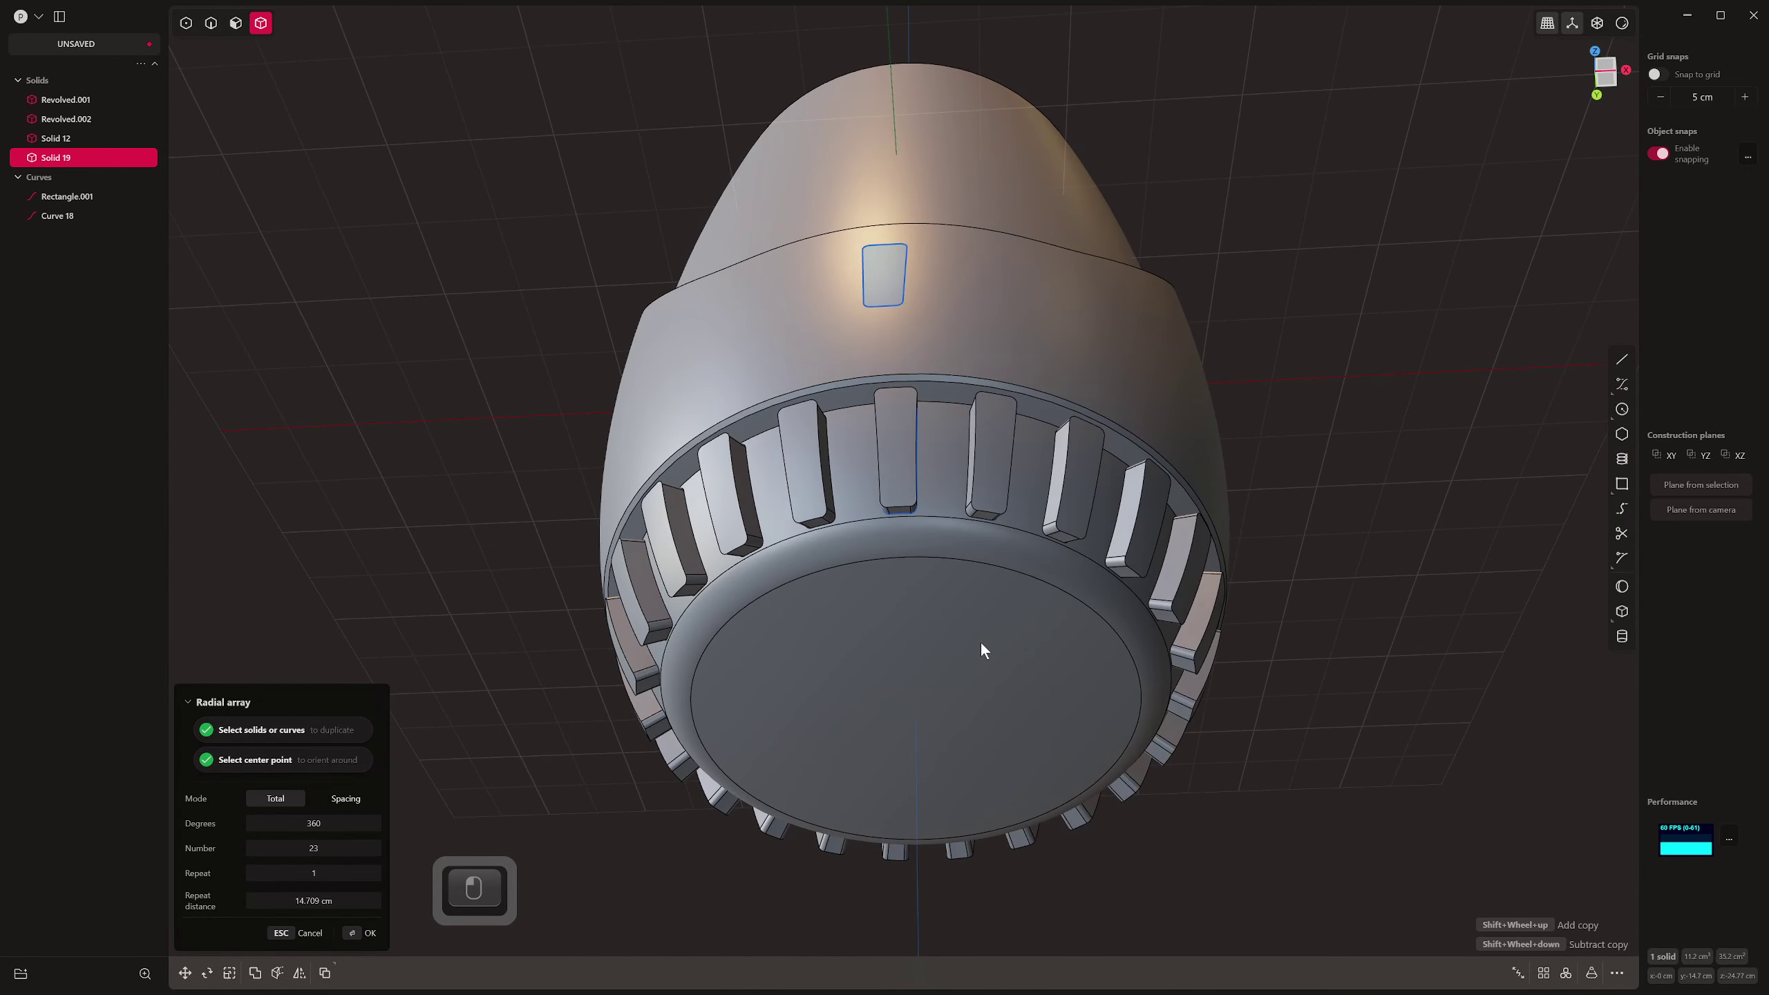
shift+scroll(982, 635, up, 10)
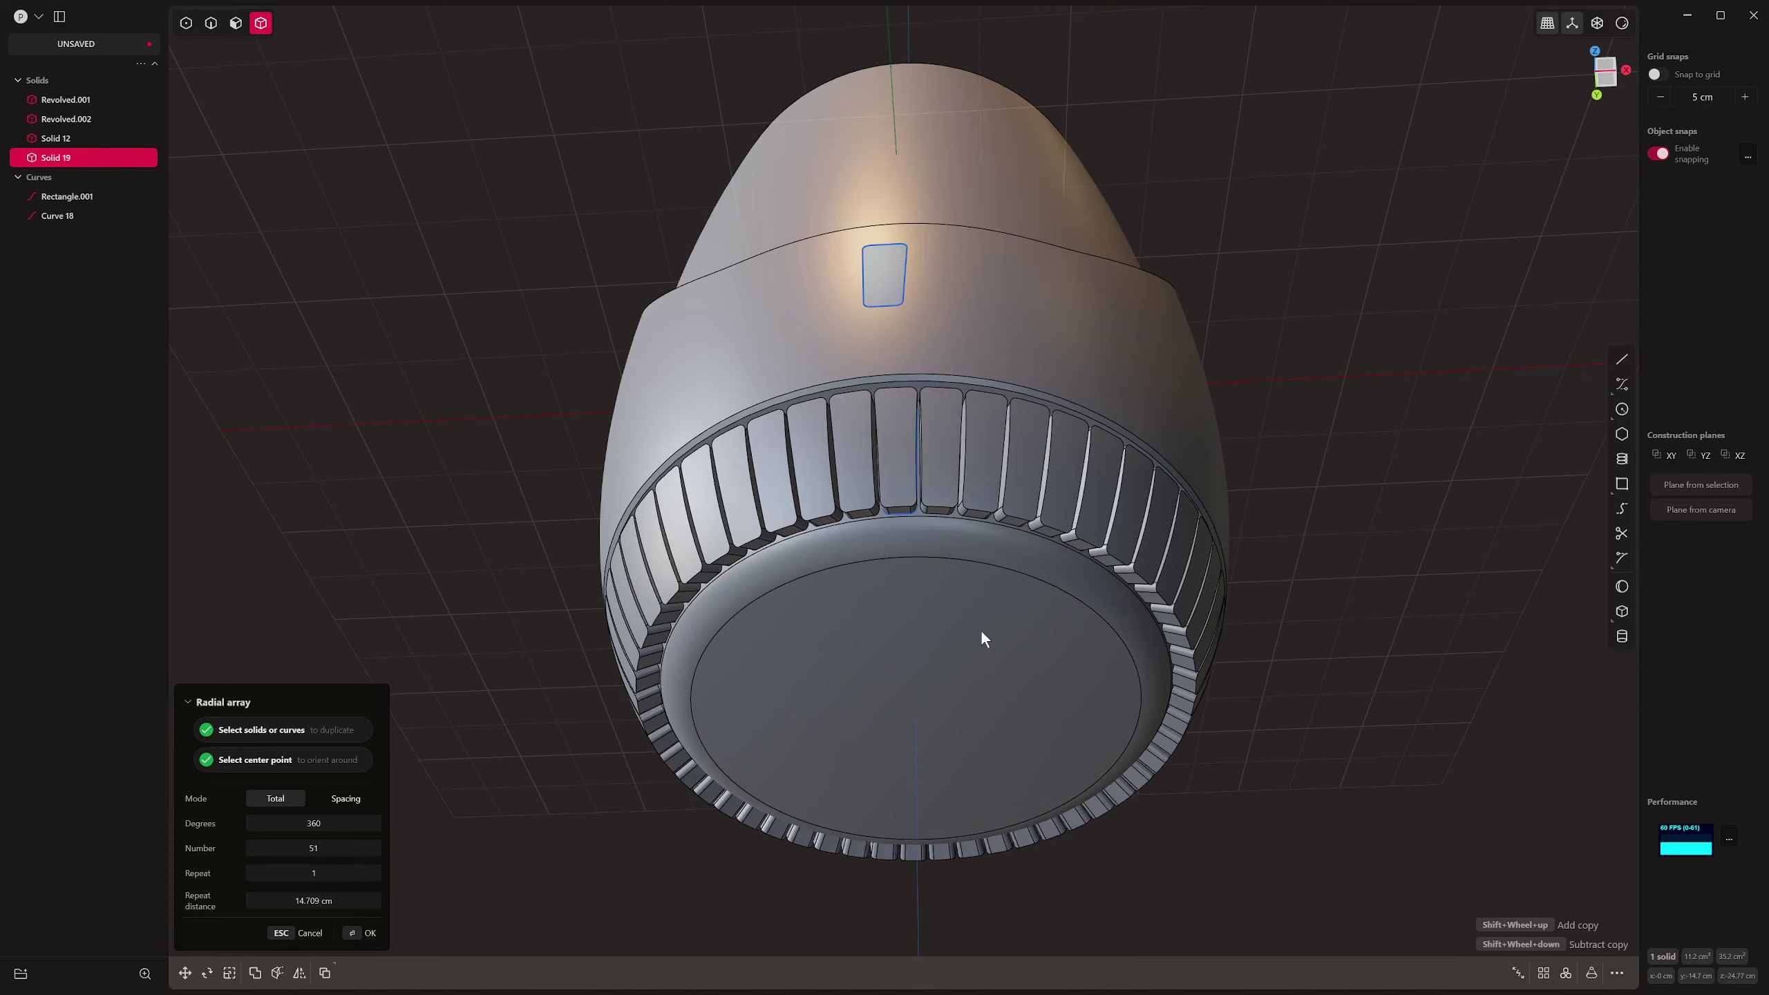
middle_drag(981, 631, 885, 722)
right_click(891, 691)
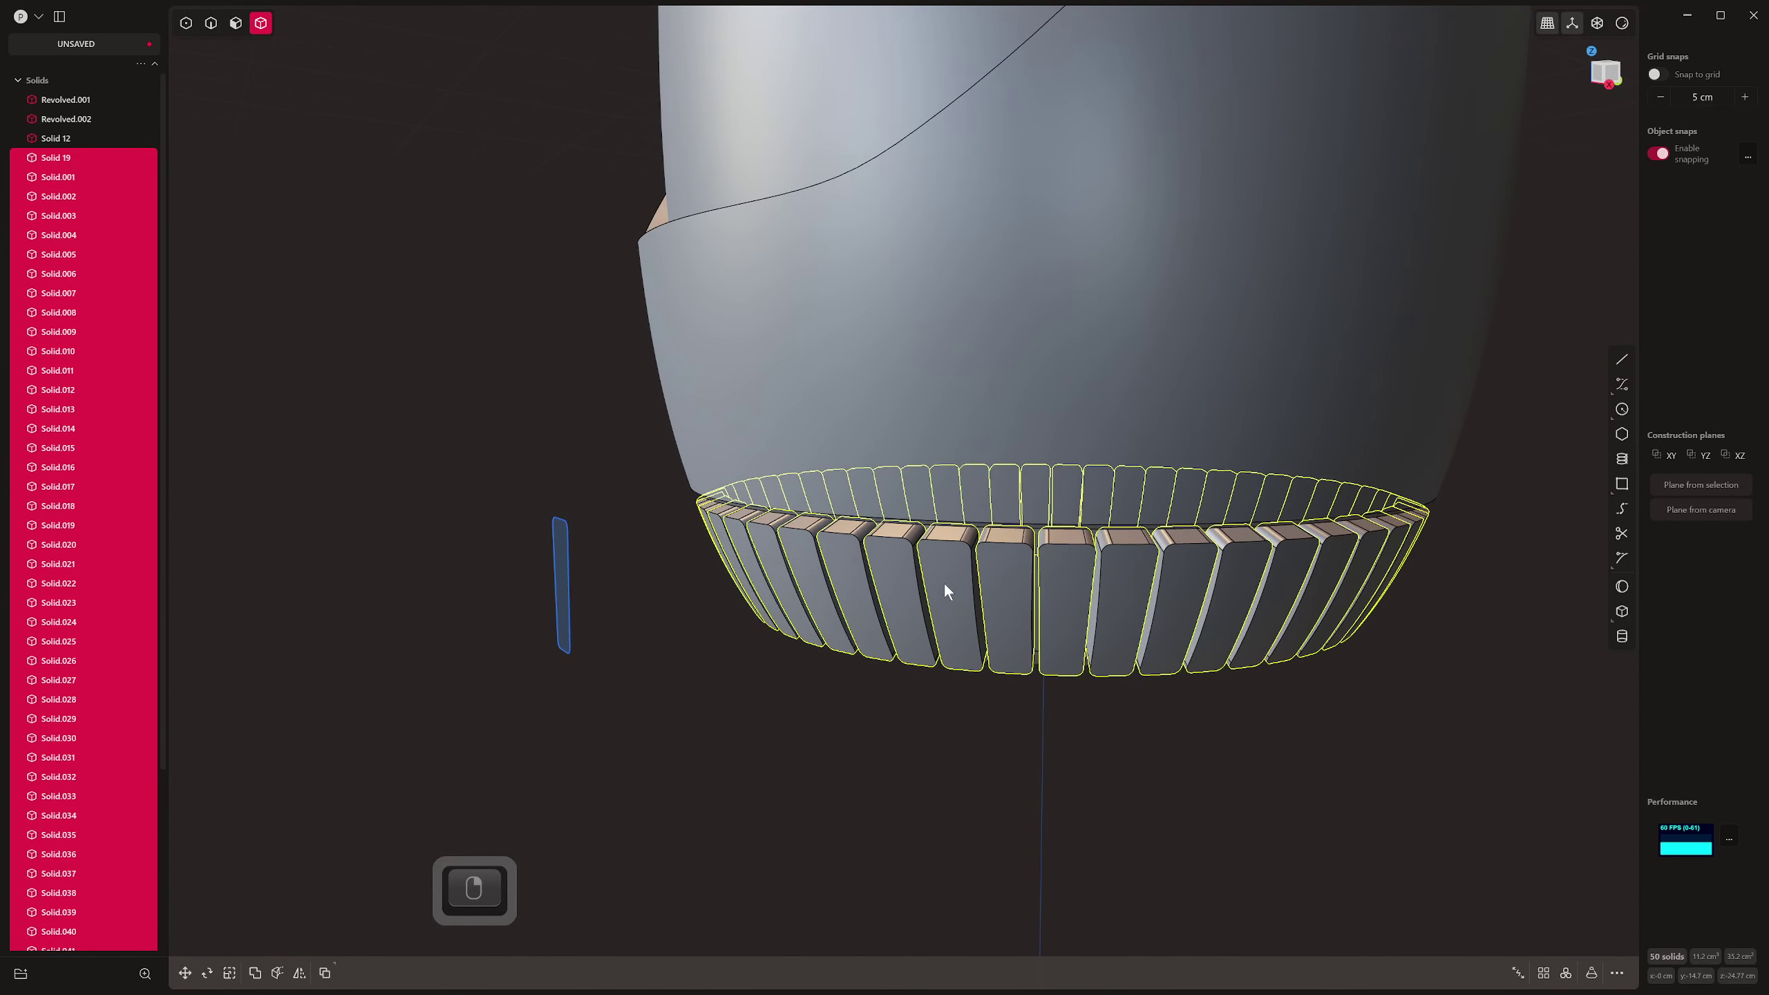
Try to fillet the upper outer edges of individual blocks in the ring, including one by about 0.039 cm
key(2)
click(949, 542)
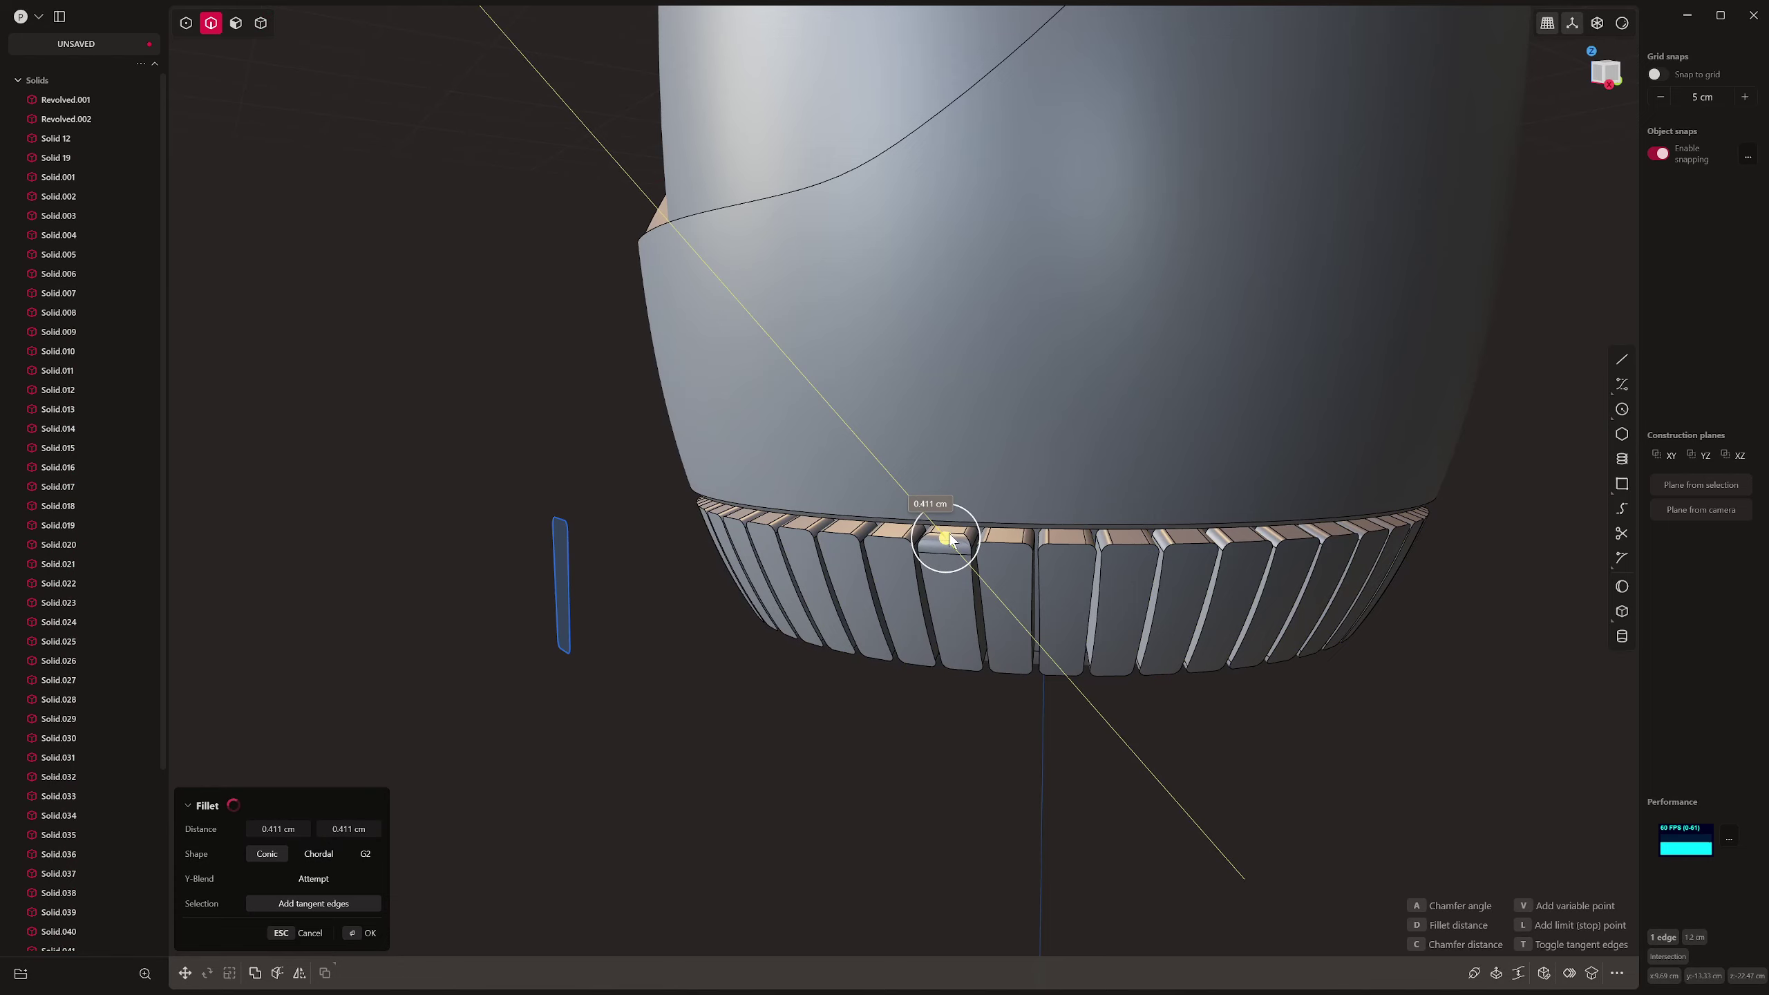
key(Return)
middle_drag(955, 537, 971, 531)
click(971, 531)
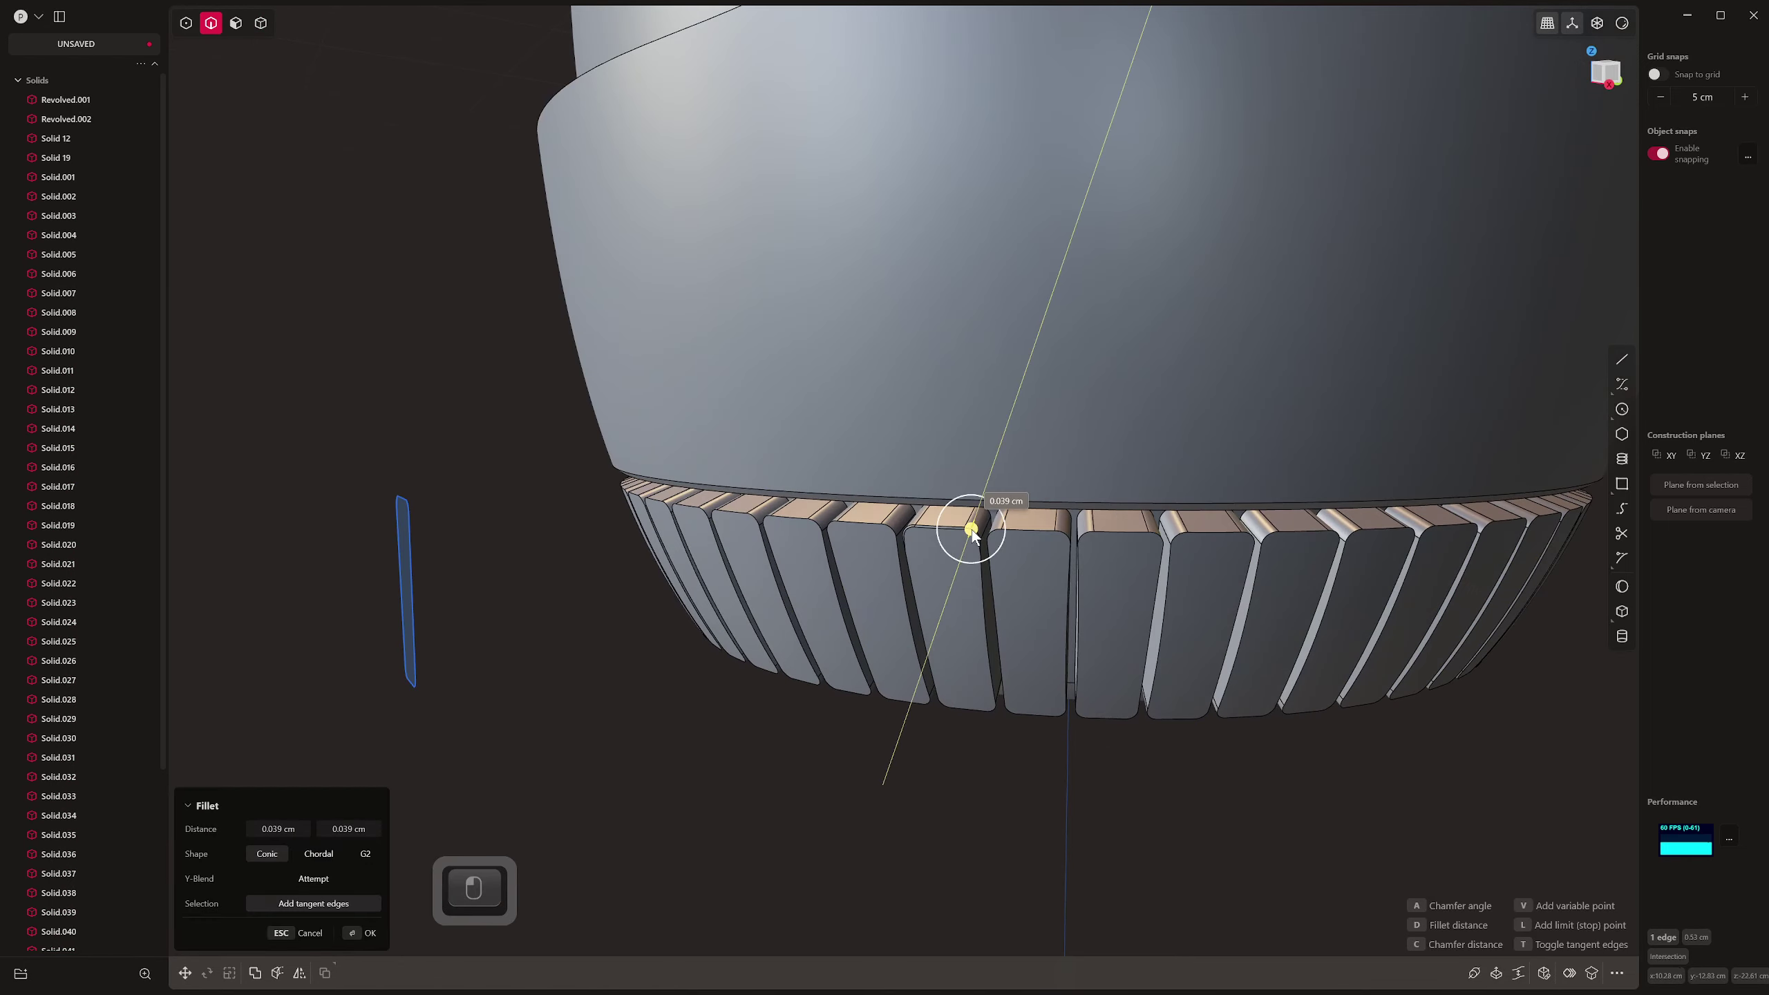
middle_drag(930, 591, 941, 791)
scroll(942, 791, down, 3)
mouse_move(941, 792)
middle_down()
mouse_move(1115, 857)
mouse_move(1192, 821)
mouse_move(944, 810)
mouse_move(1026, 775)
mouse_move(802, 833)
mouse_move(962, 709)
mouse_move(969, 790)
middle_up()
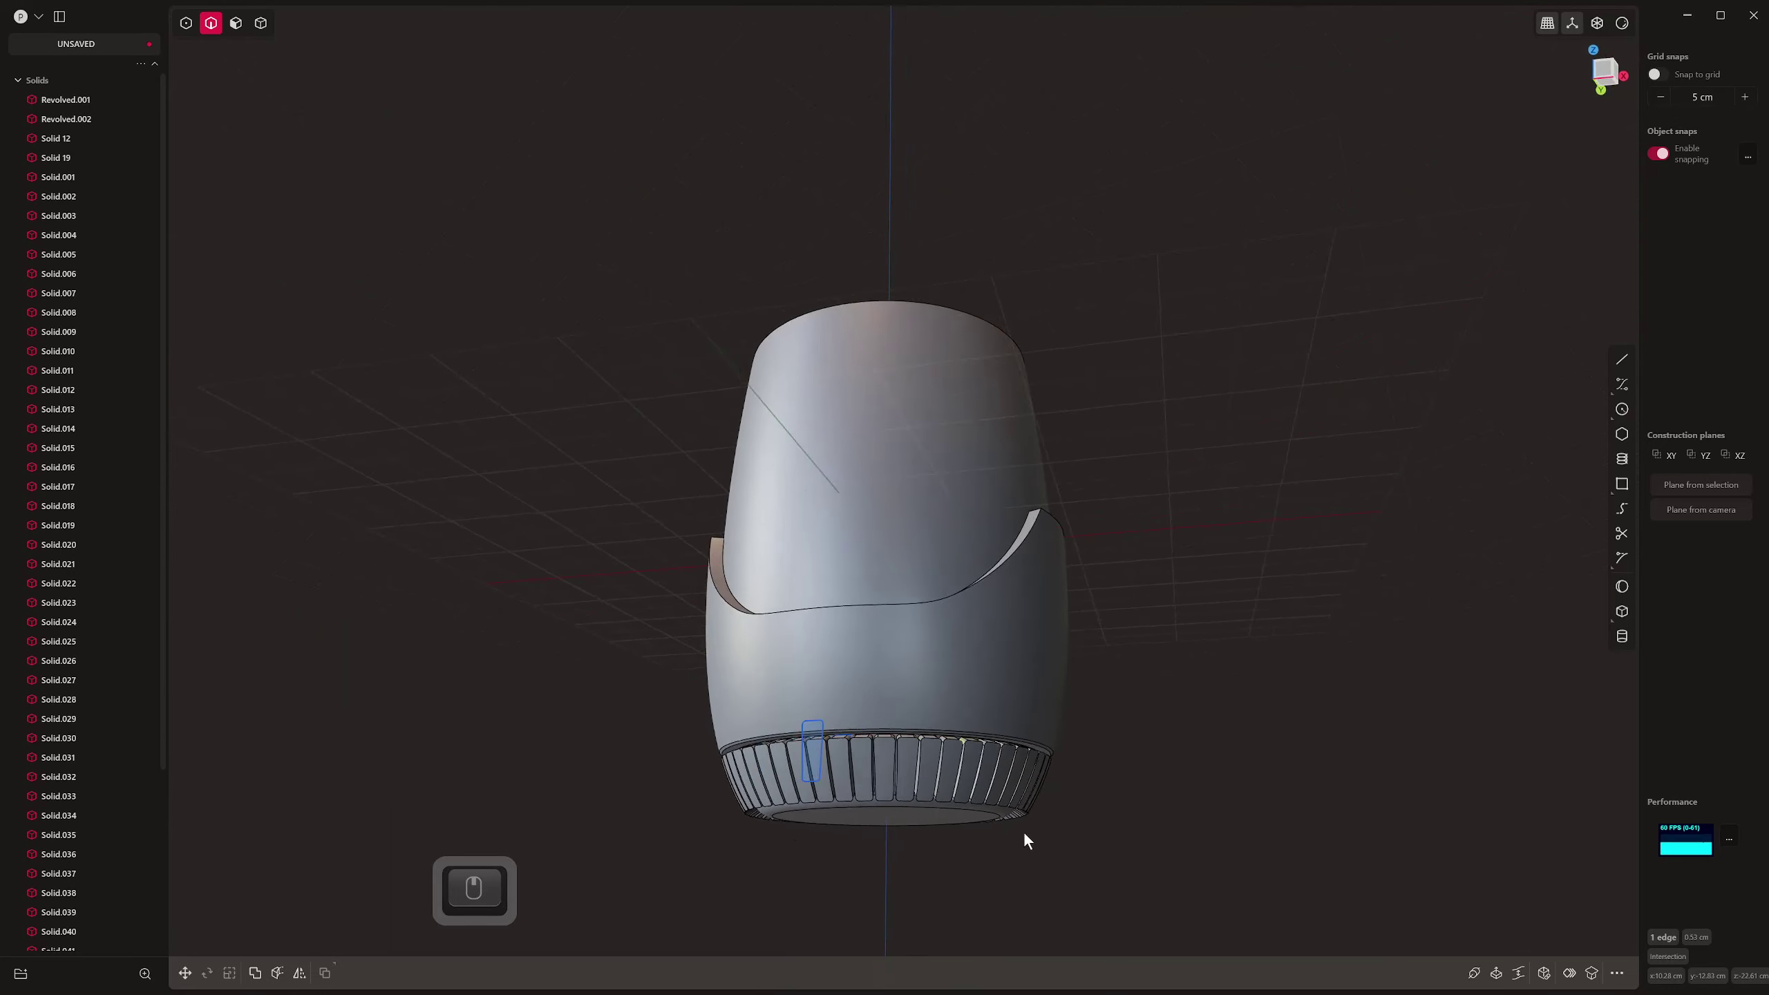
click(1192, 821)
Round the glass rim with a Full-shape fillet of 0.175 cm across its inner and outer top edges
scroll(959, 407, up, 5)
middle_drag(987, 515, 1052, 586)
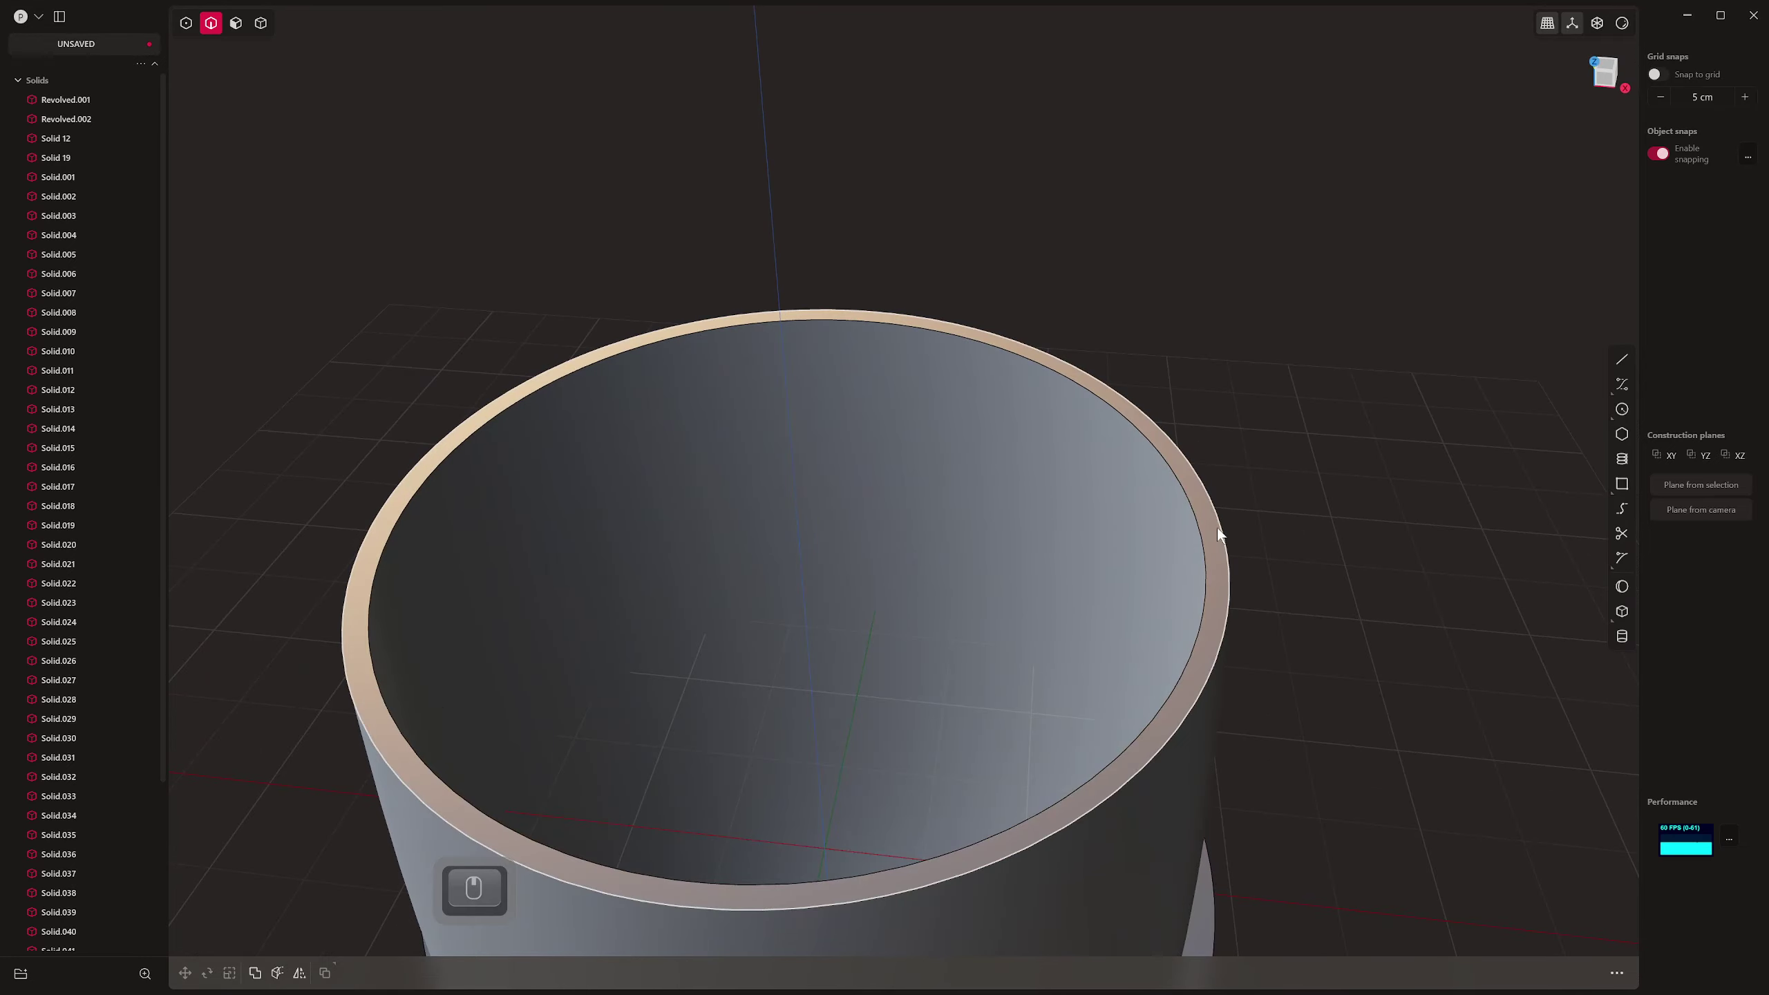
click(1201, 528)
drag(1224, 537, 1231, 545)
click(386, 853)
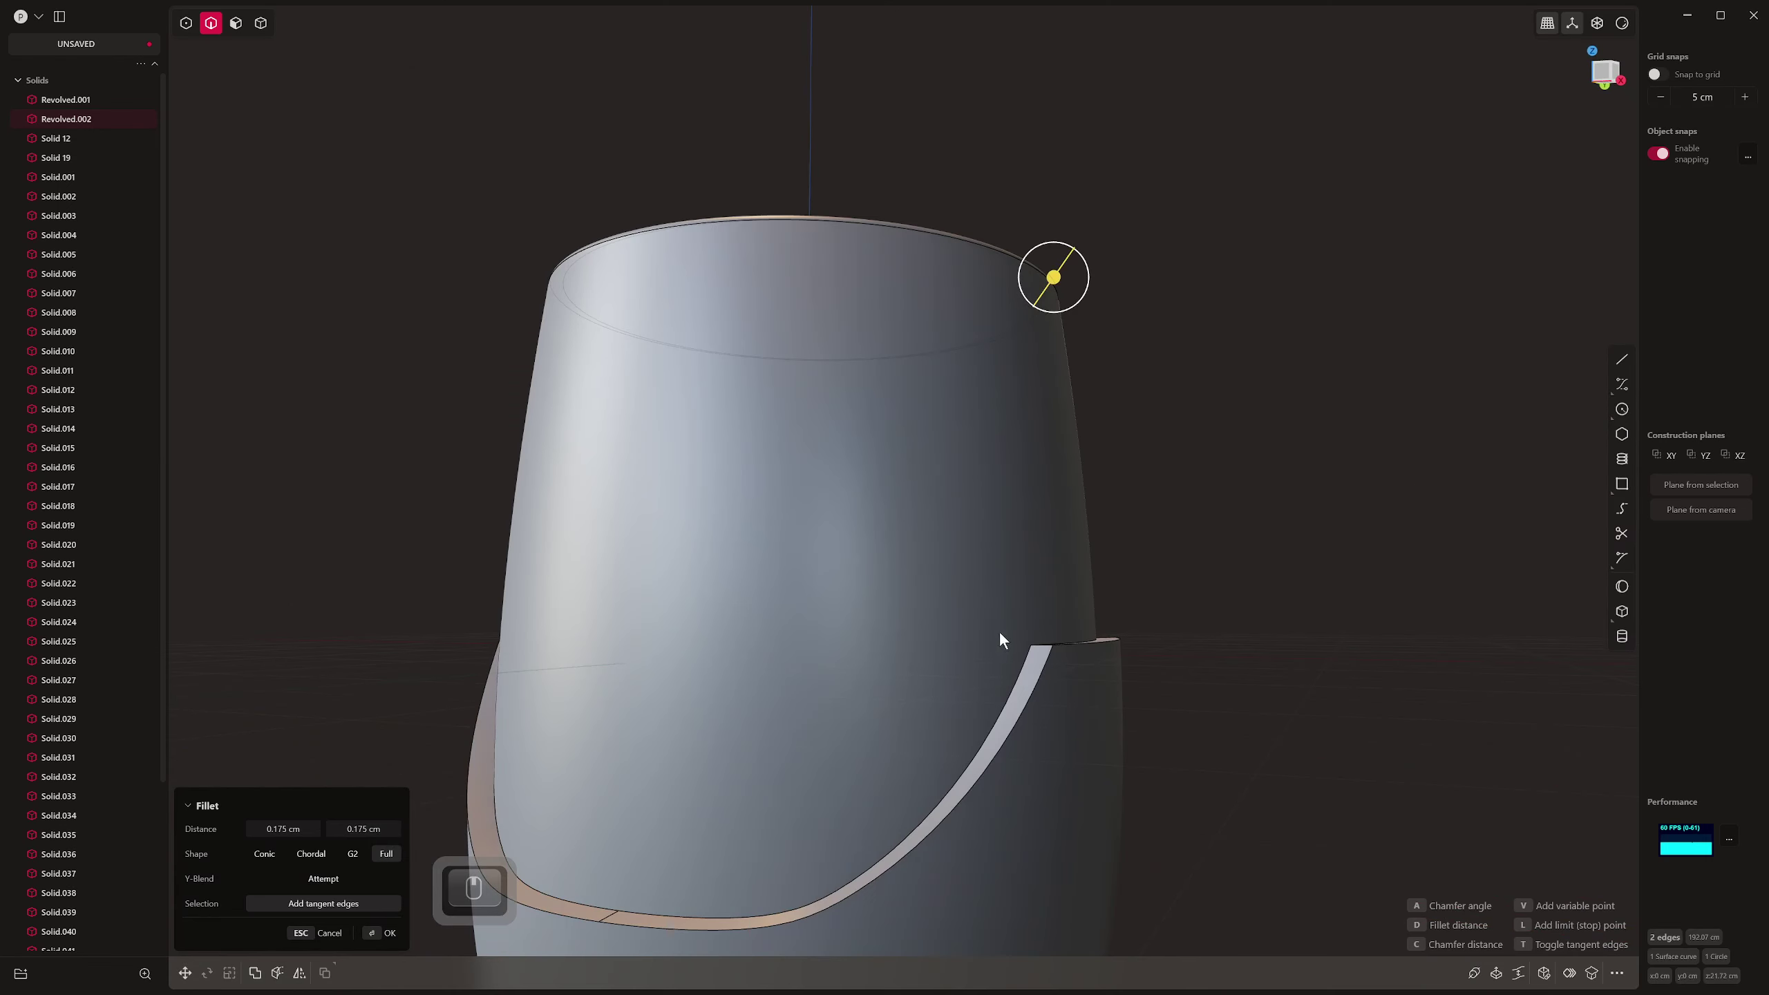
scroll(998, 631, down, 5)
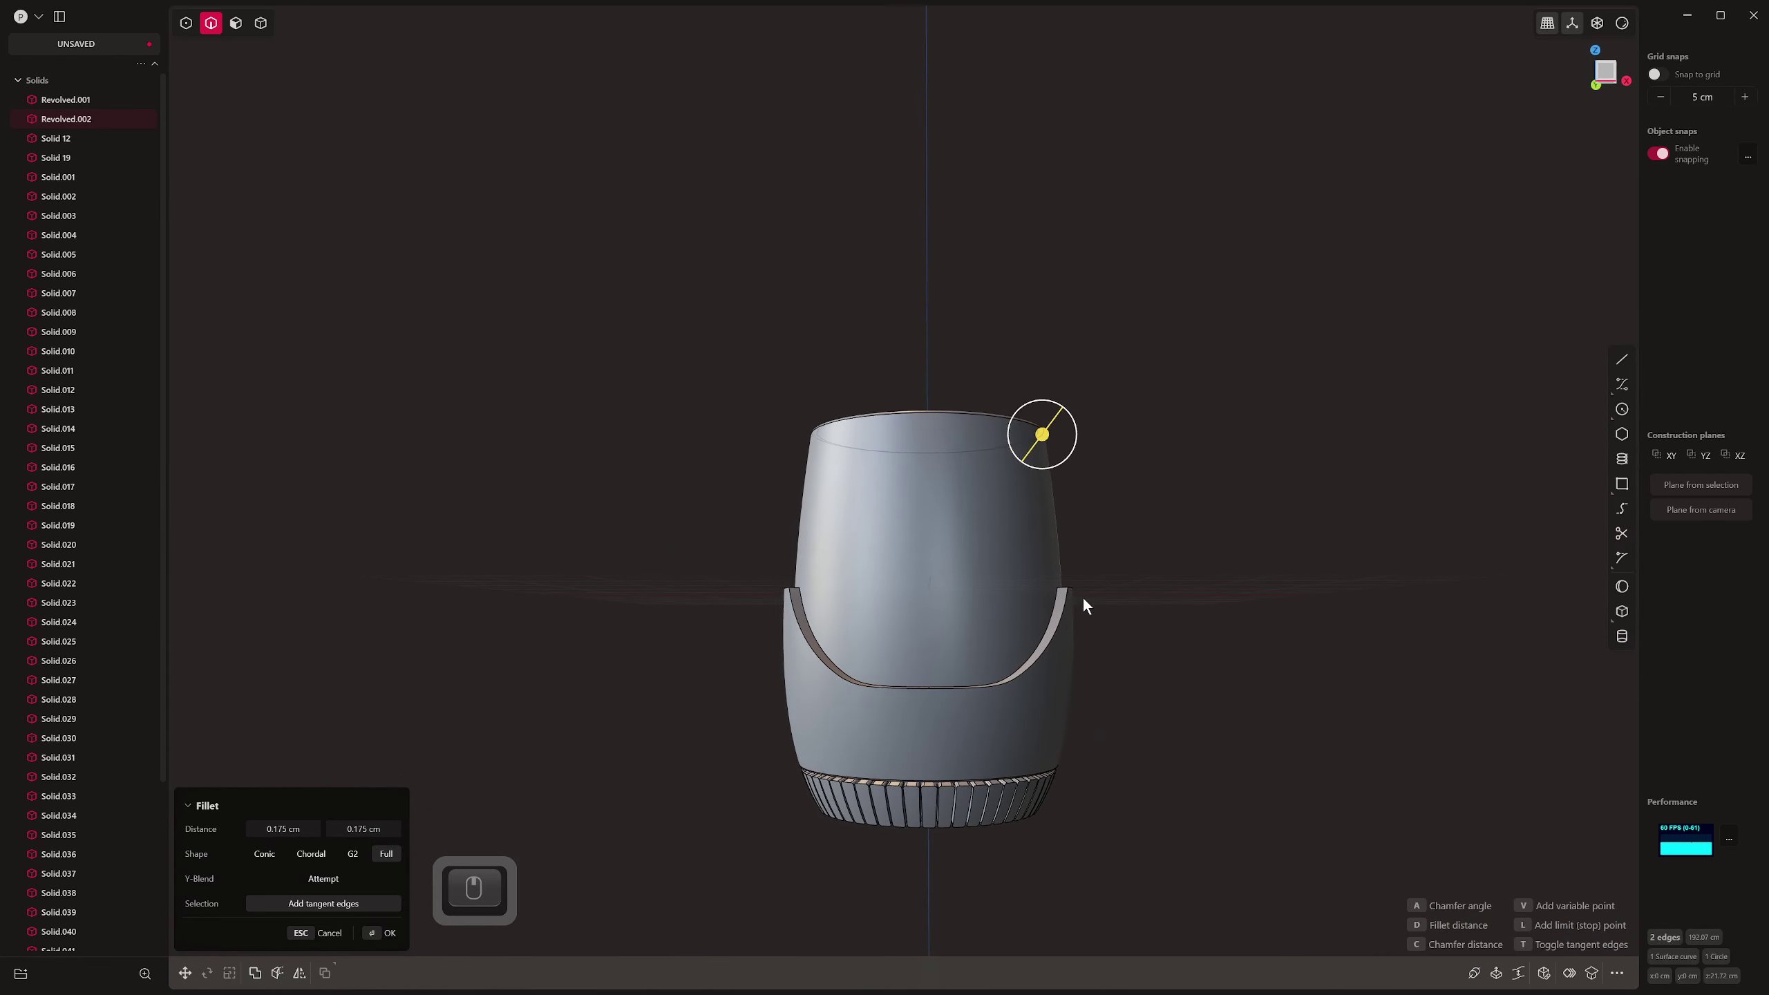
right_click(1197, 697)
Switch to the reference board, examine the glass image's sleeve marking and grooved base, and move the board aside
key(alt+Tab)
scroll(1152, 405, up, 3)
middle_drag(1219, 433, 1159, 425)
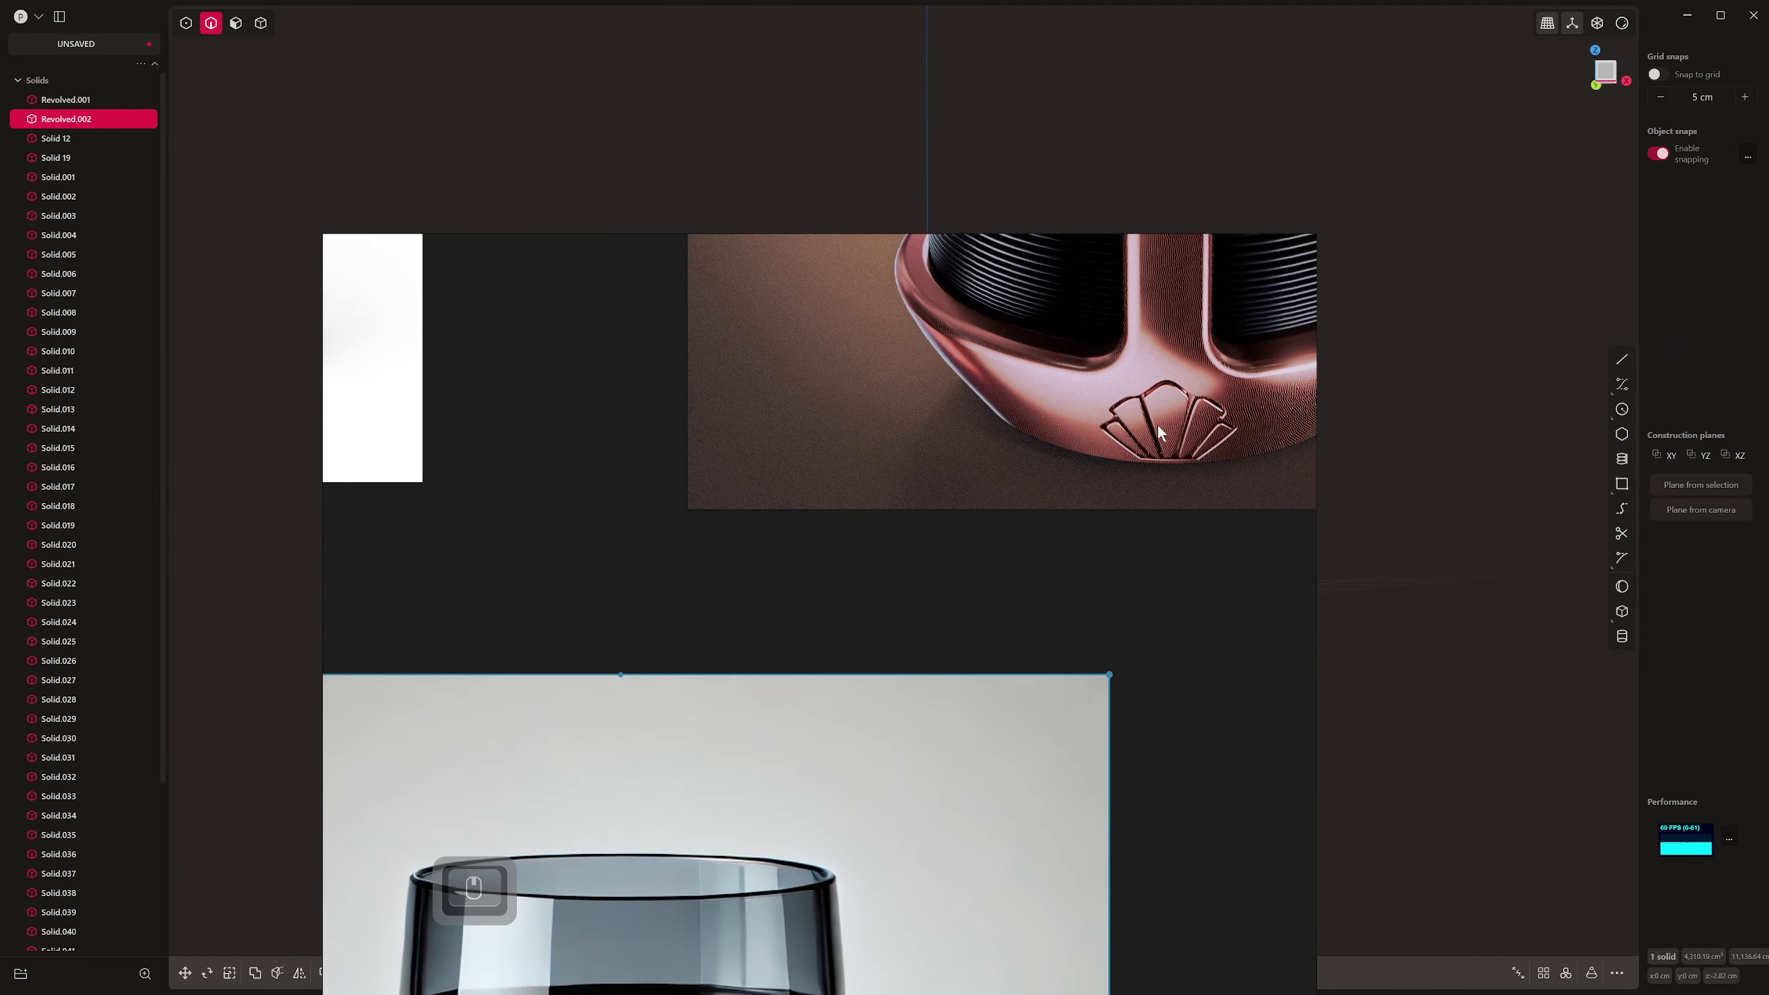
scroll(1130, 529, down, 4)
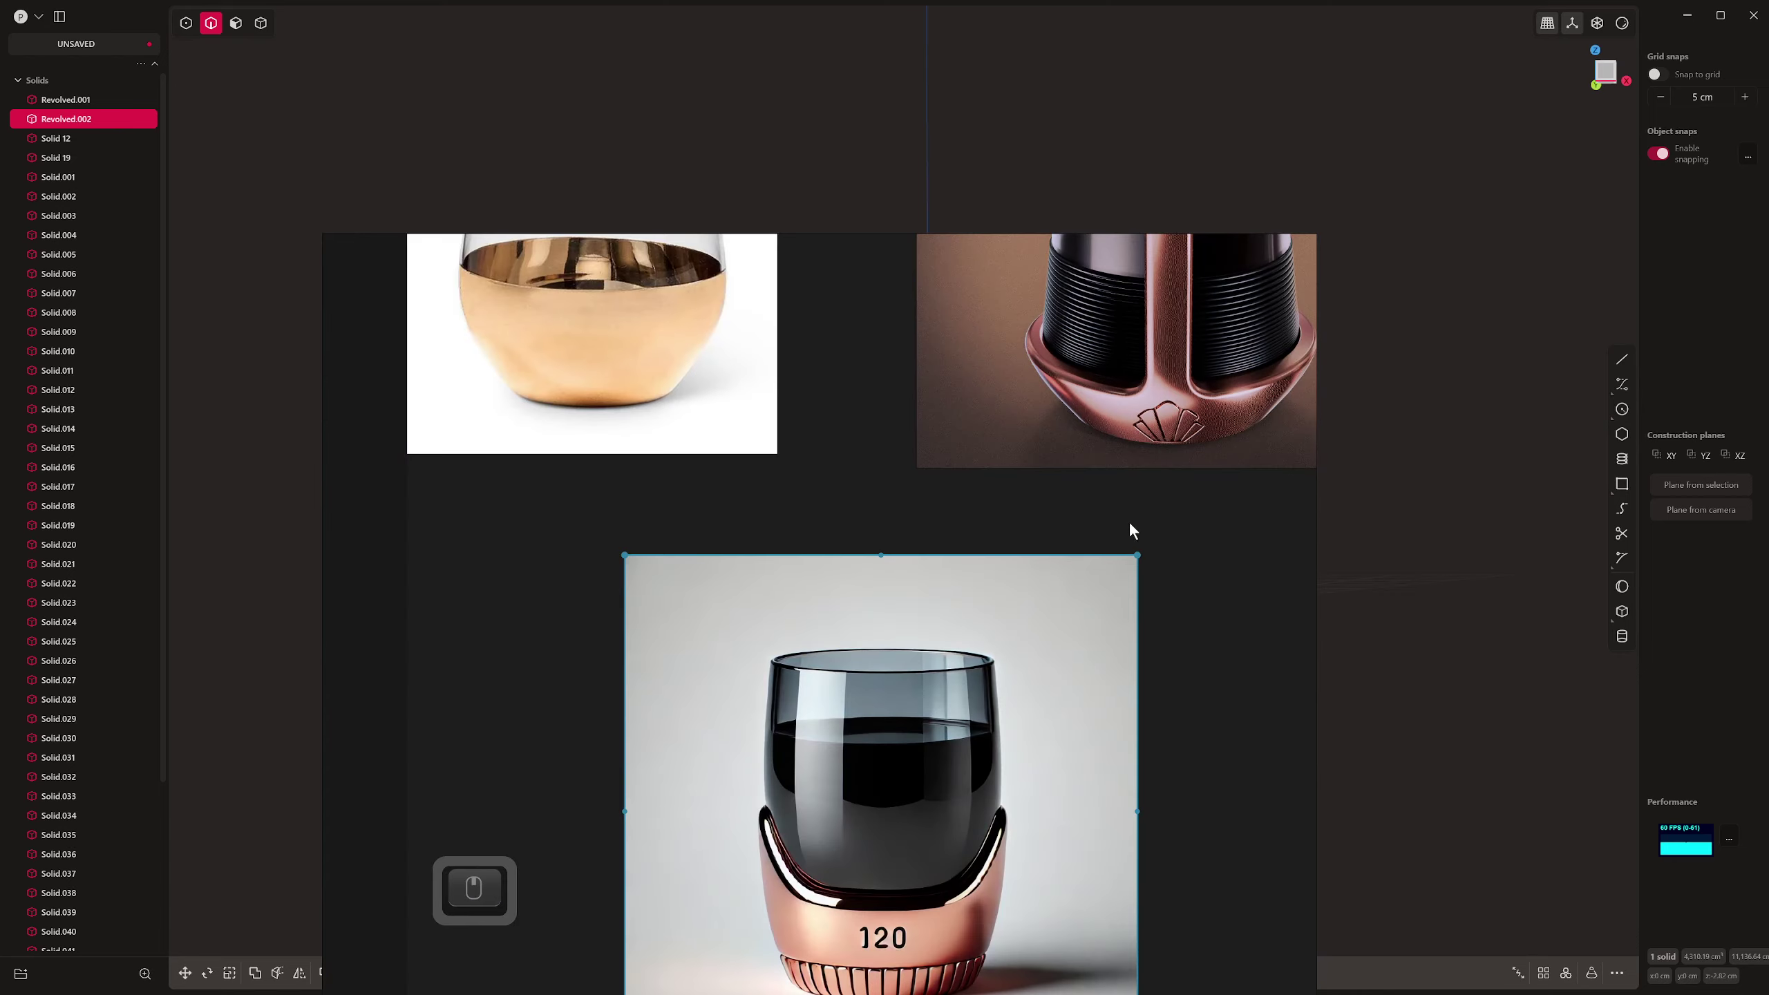
scroll(976, 736, up, 6)
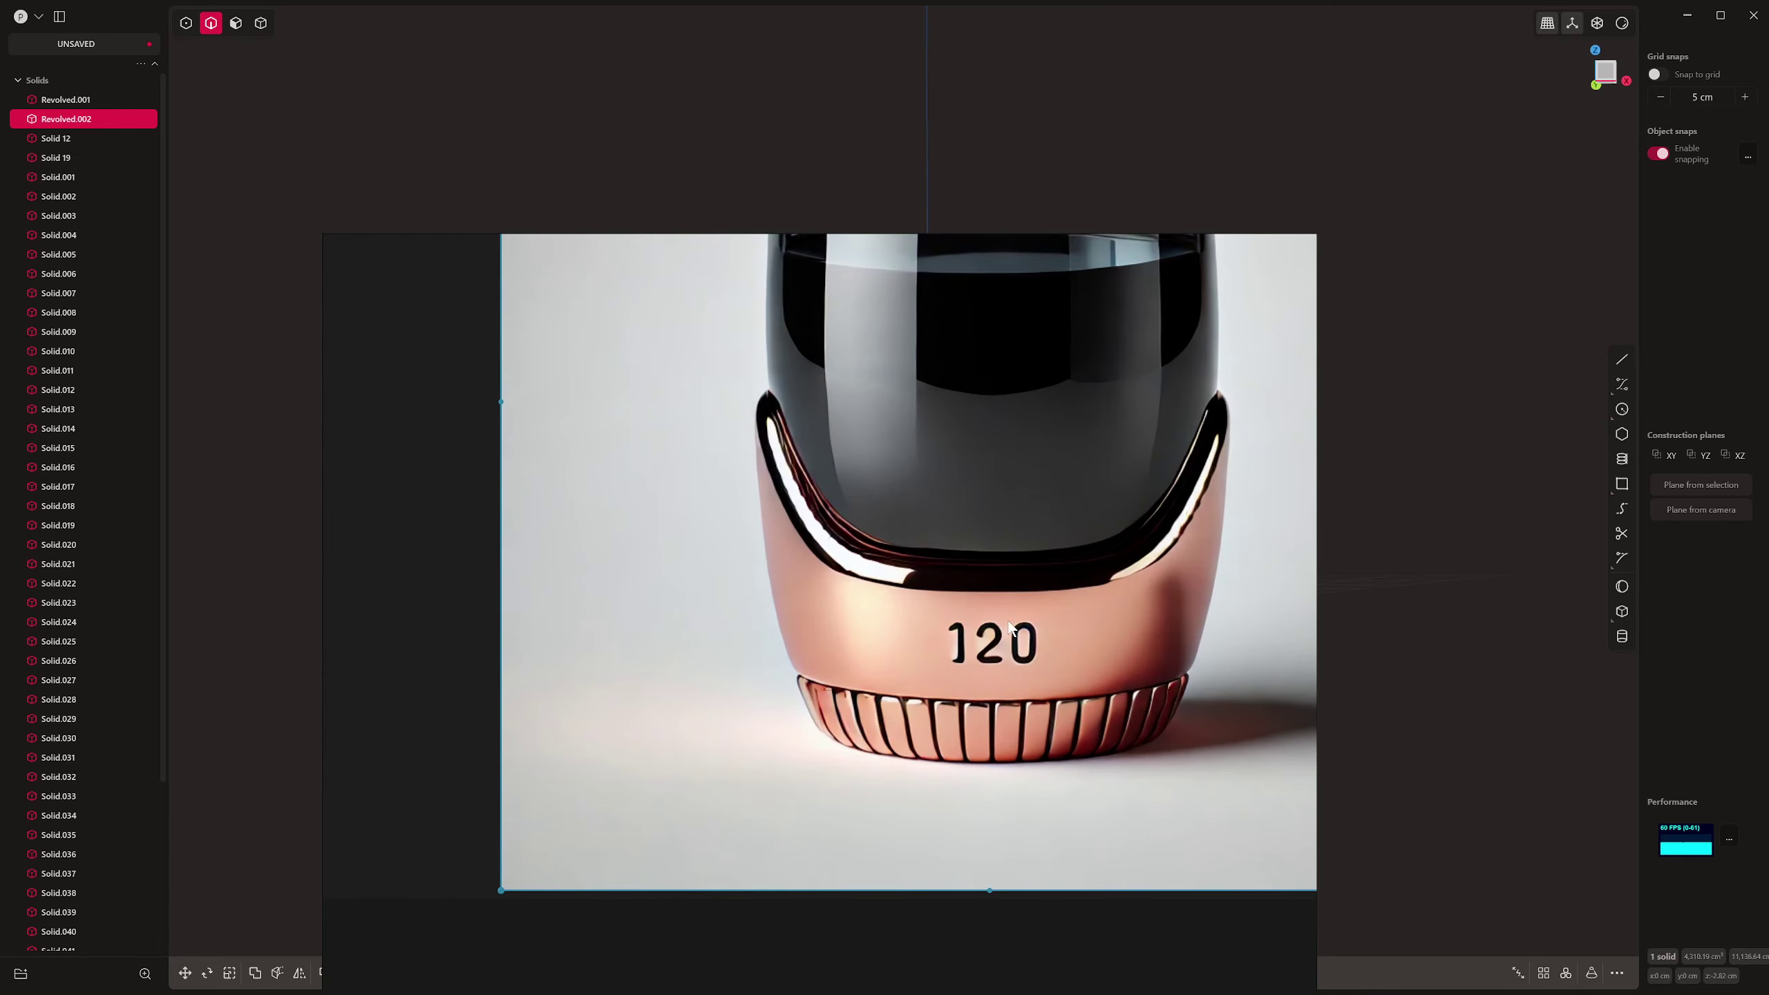
right_drag(1059, 662, 1768, 861)
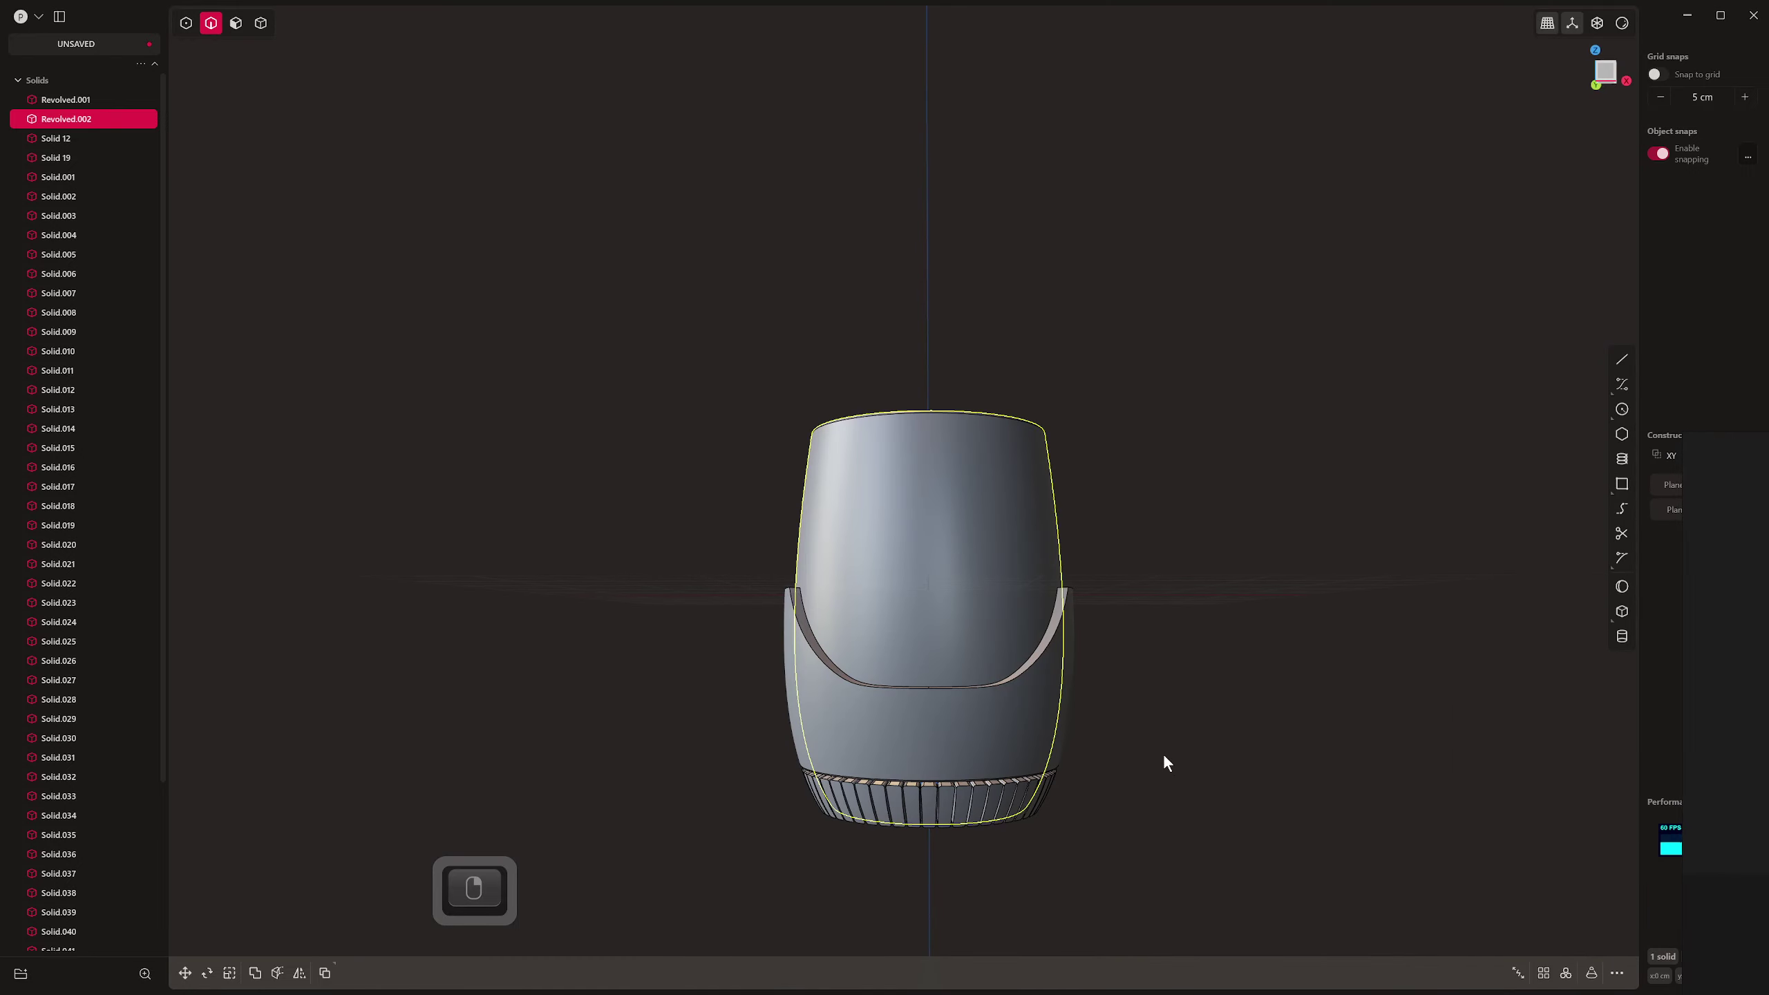
mouse_move(1163, 756)
middle_down()
mouse_move(1175, 818)
mouse_move(1238, 756)
mouse_move(1146, 758)
middle_up()
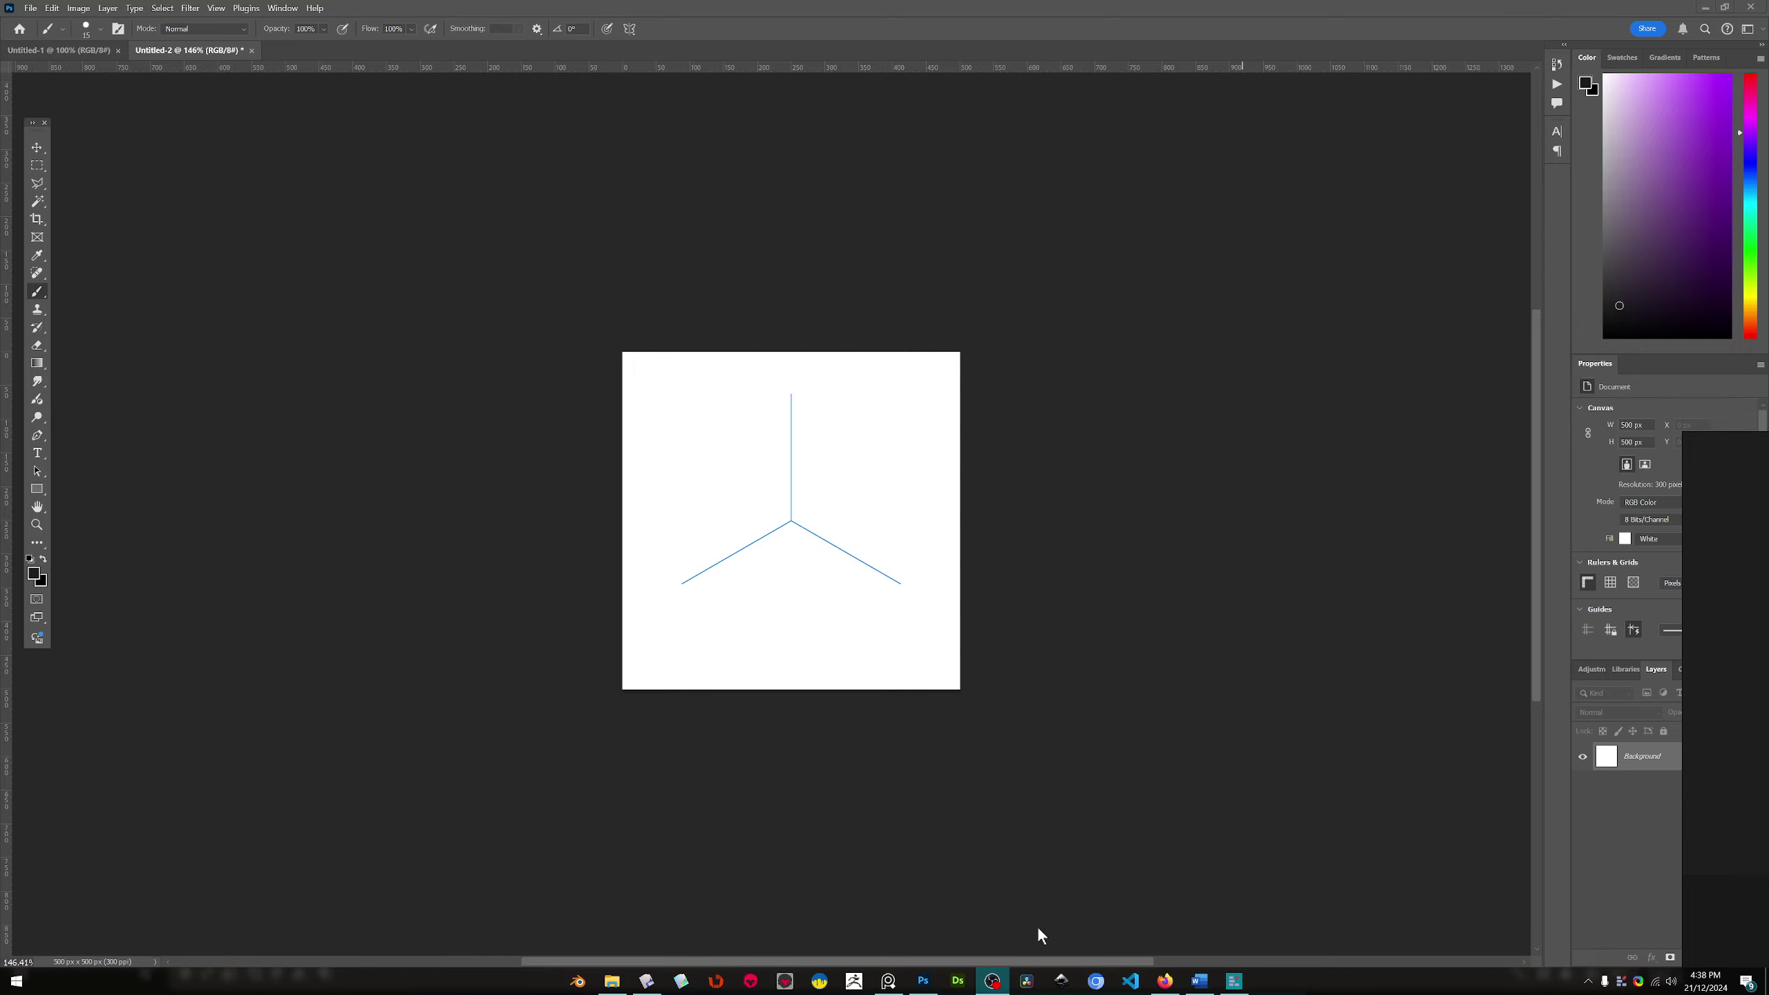
In Photoshop, paint a black five-sided outline in straight brush segments using the three-way symmetry guide
click(39, 292)
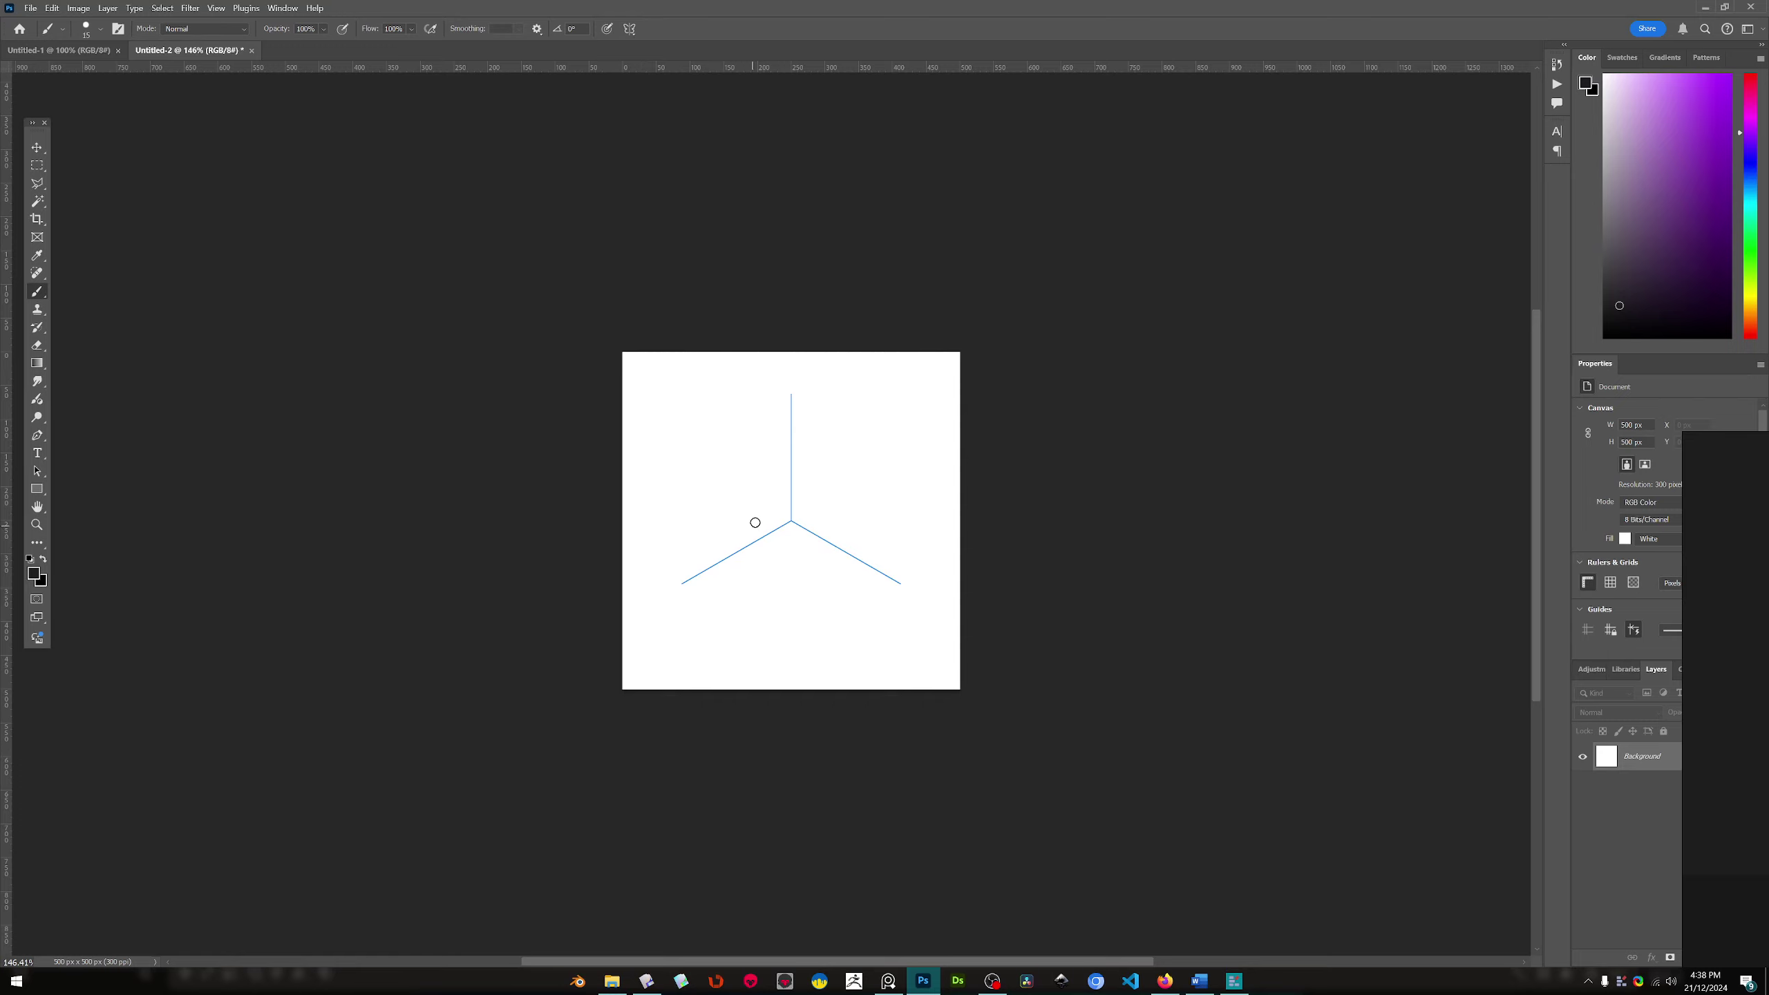
click(780, 514)
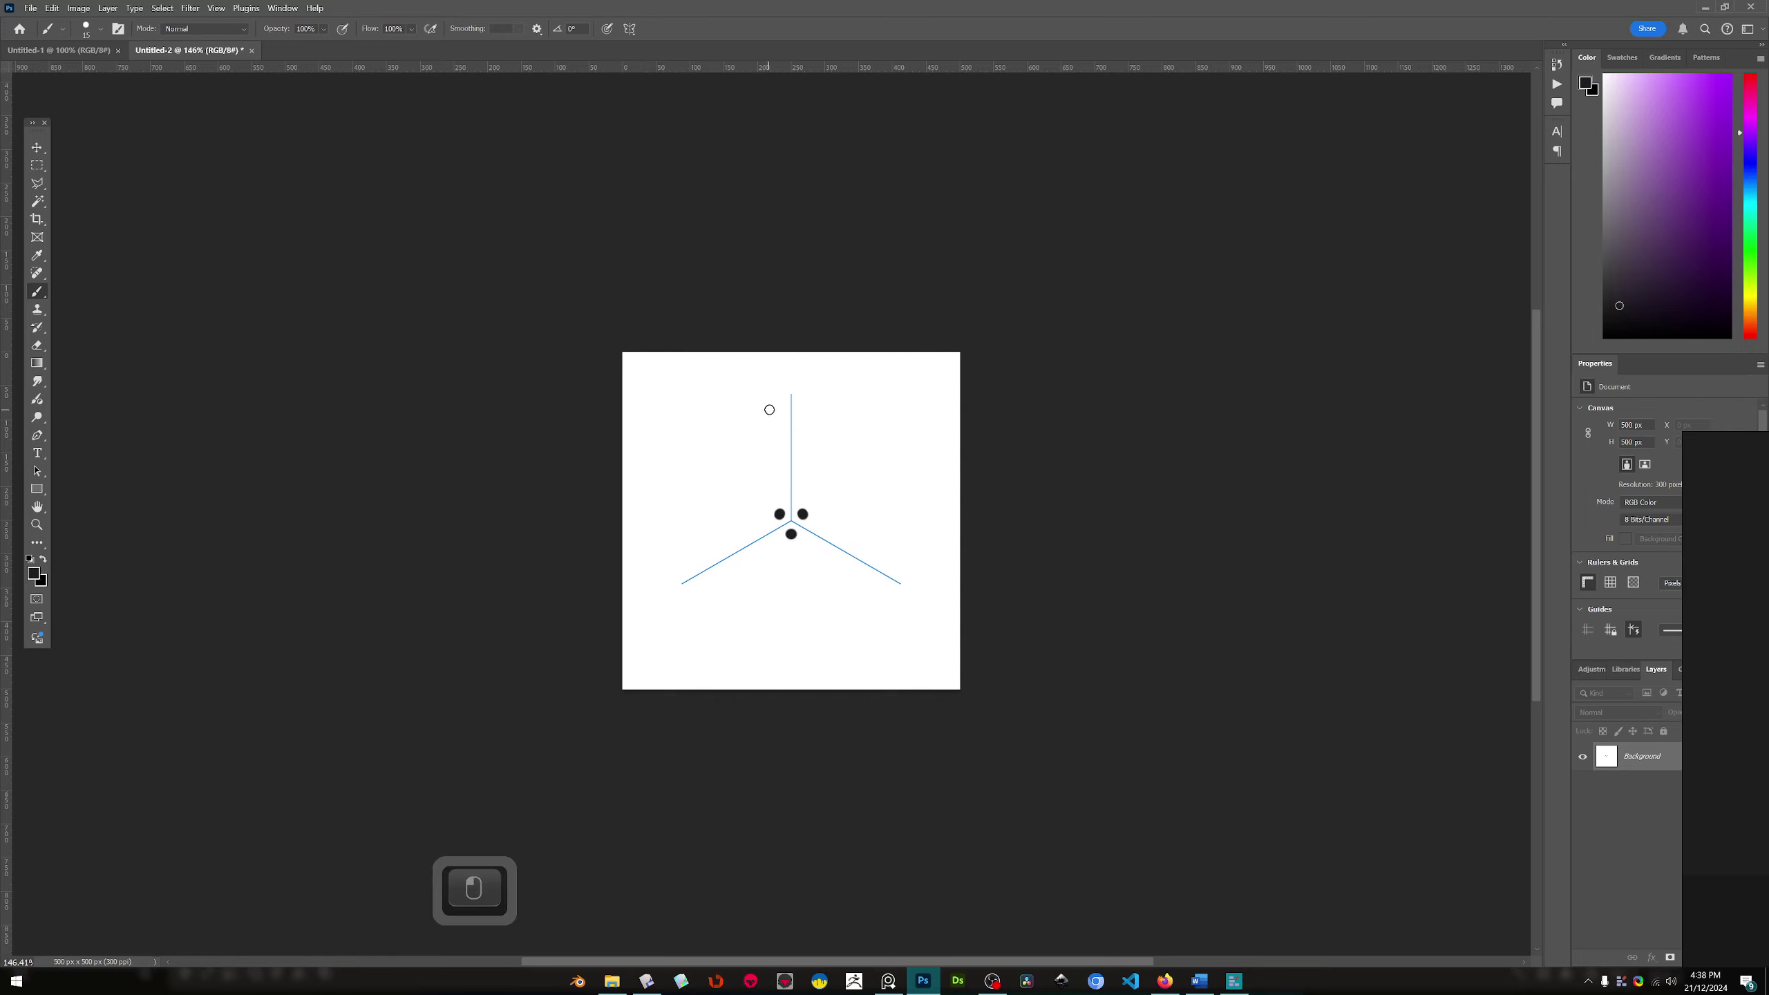
shift+click(770, 409)
shift+click(693, 405)
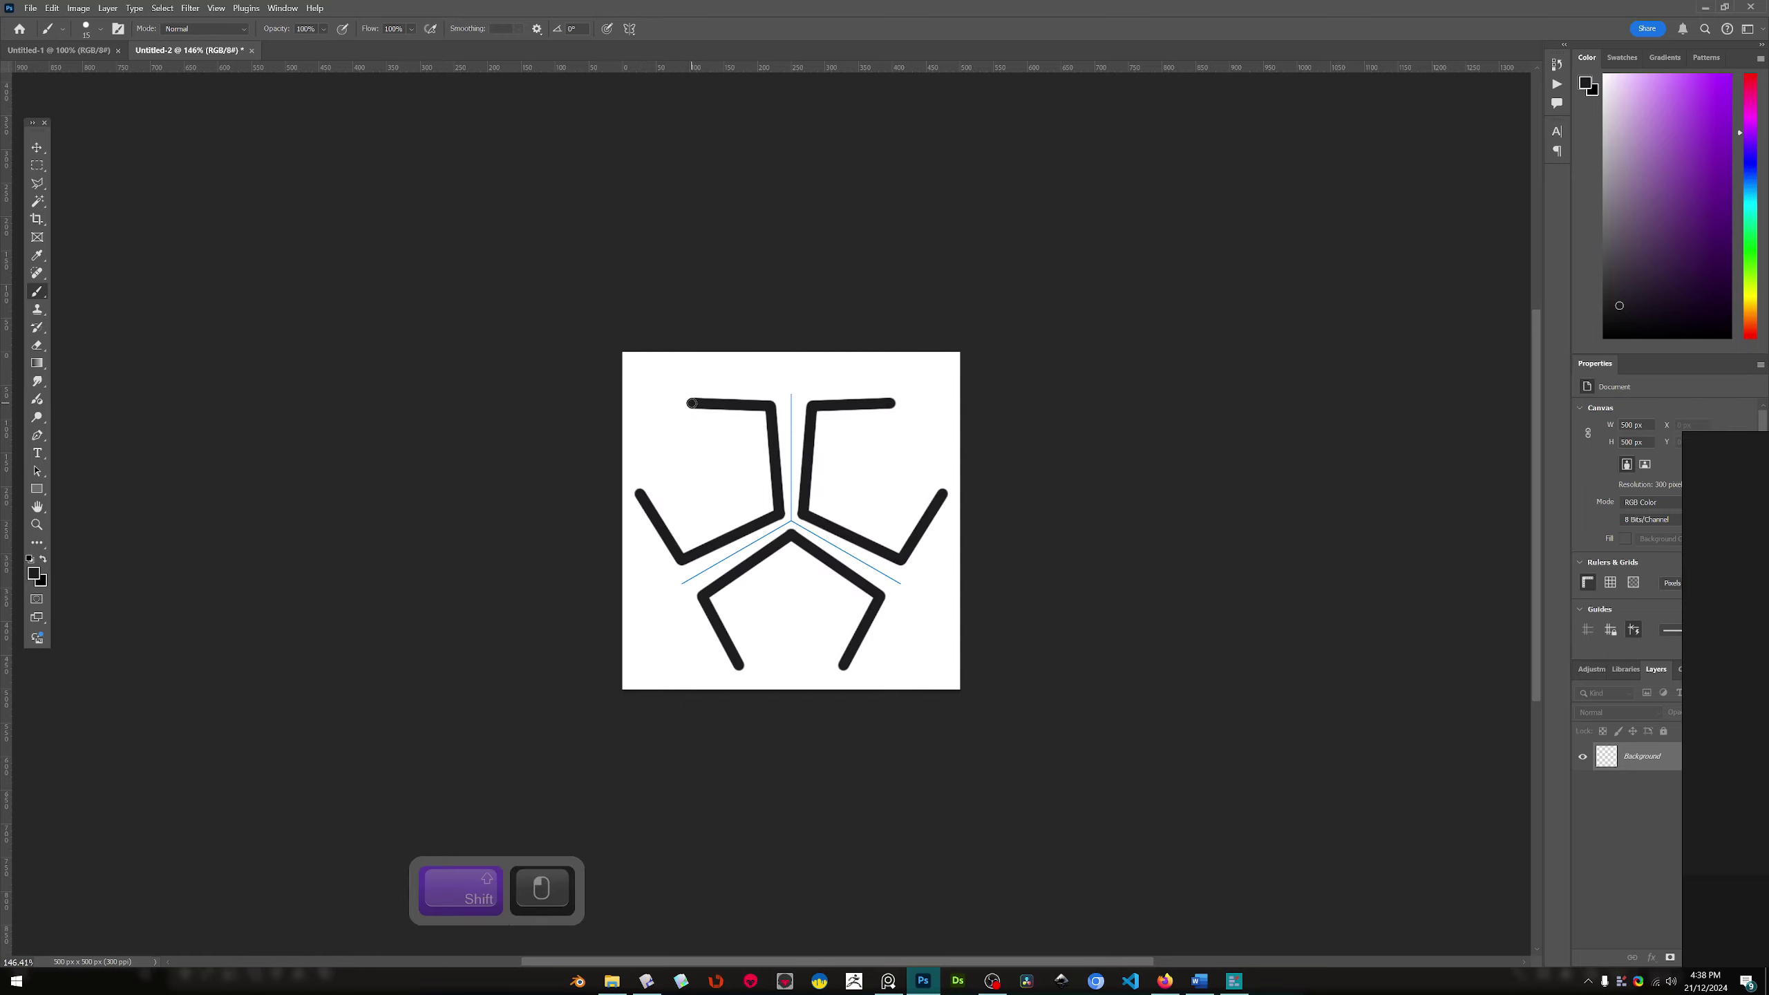
shift+click(640, 490)
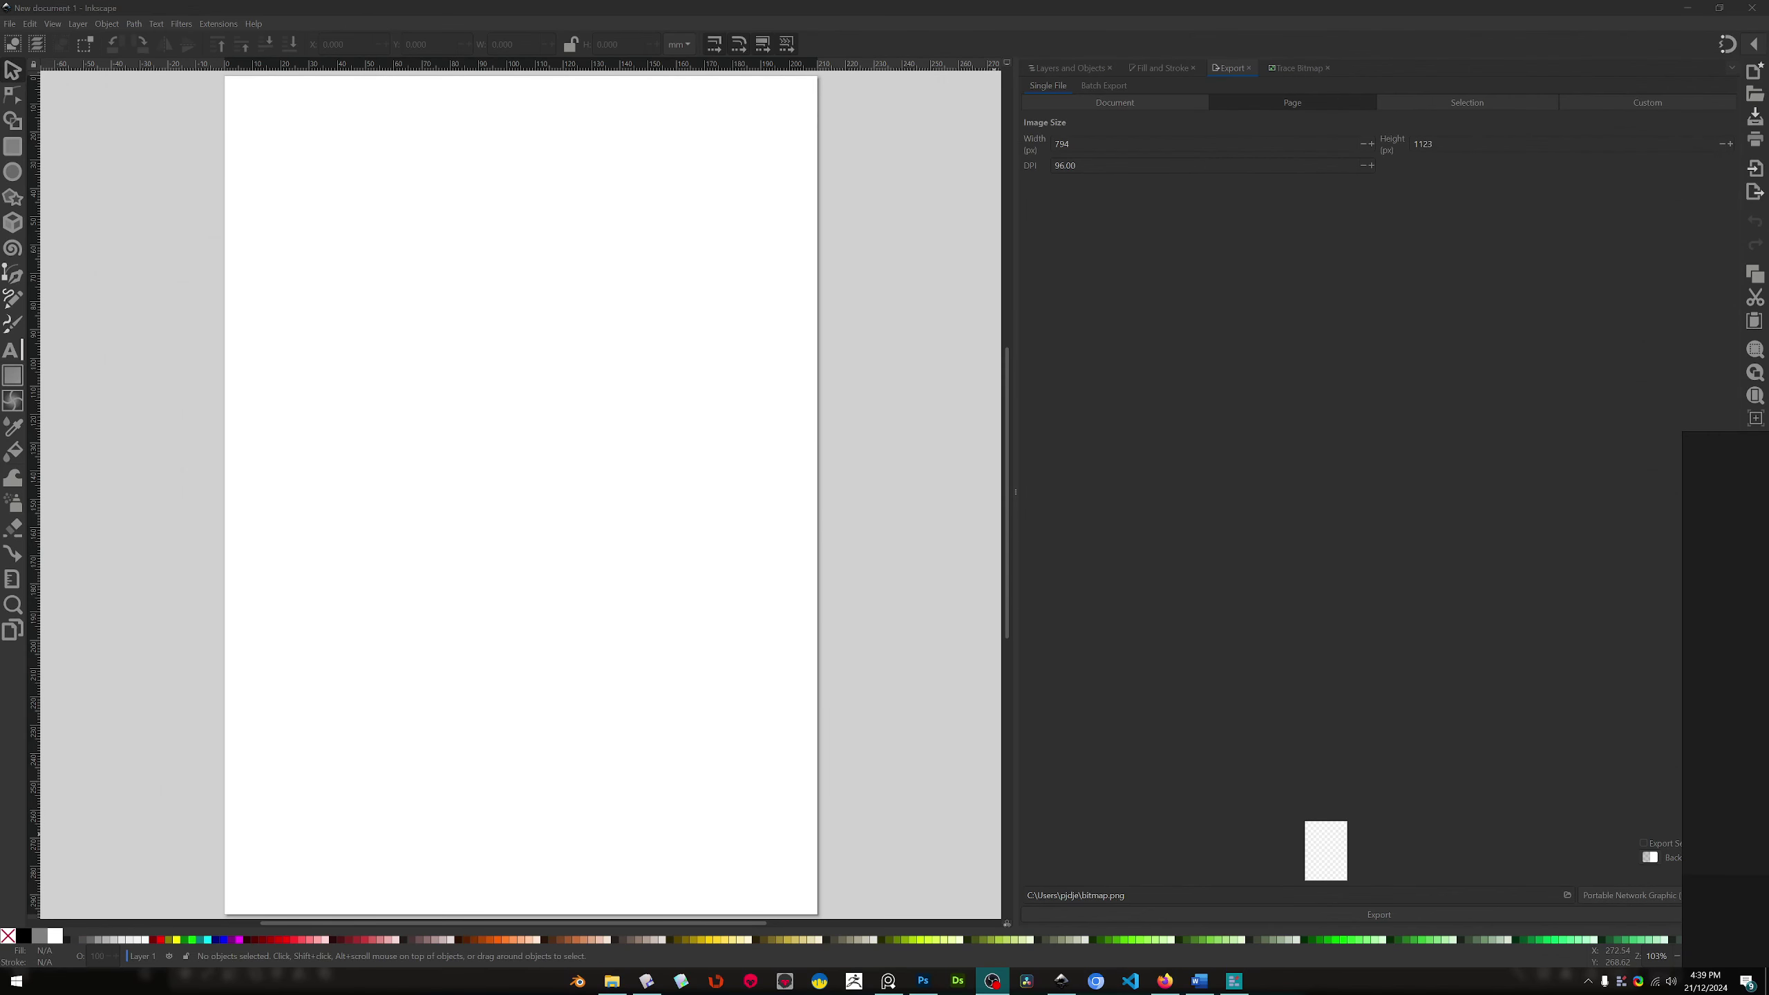
In Inkscape, import the painted PNG as an embedded image with DPI from file and automatic rendering mode
click(1656, 950)
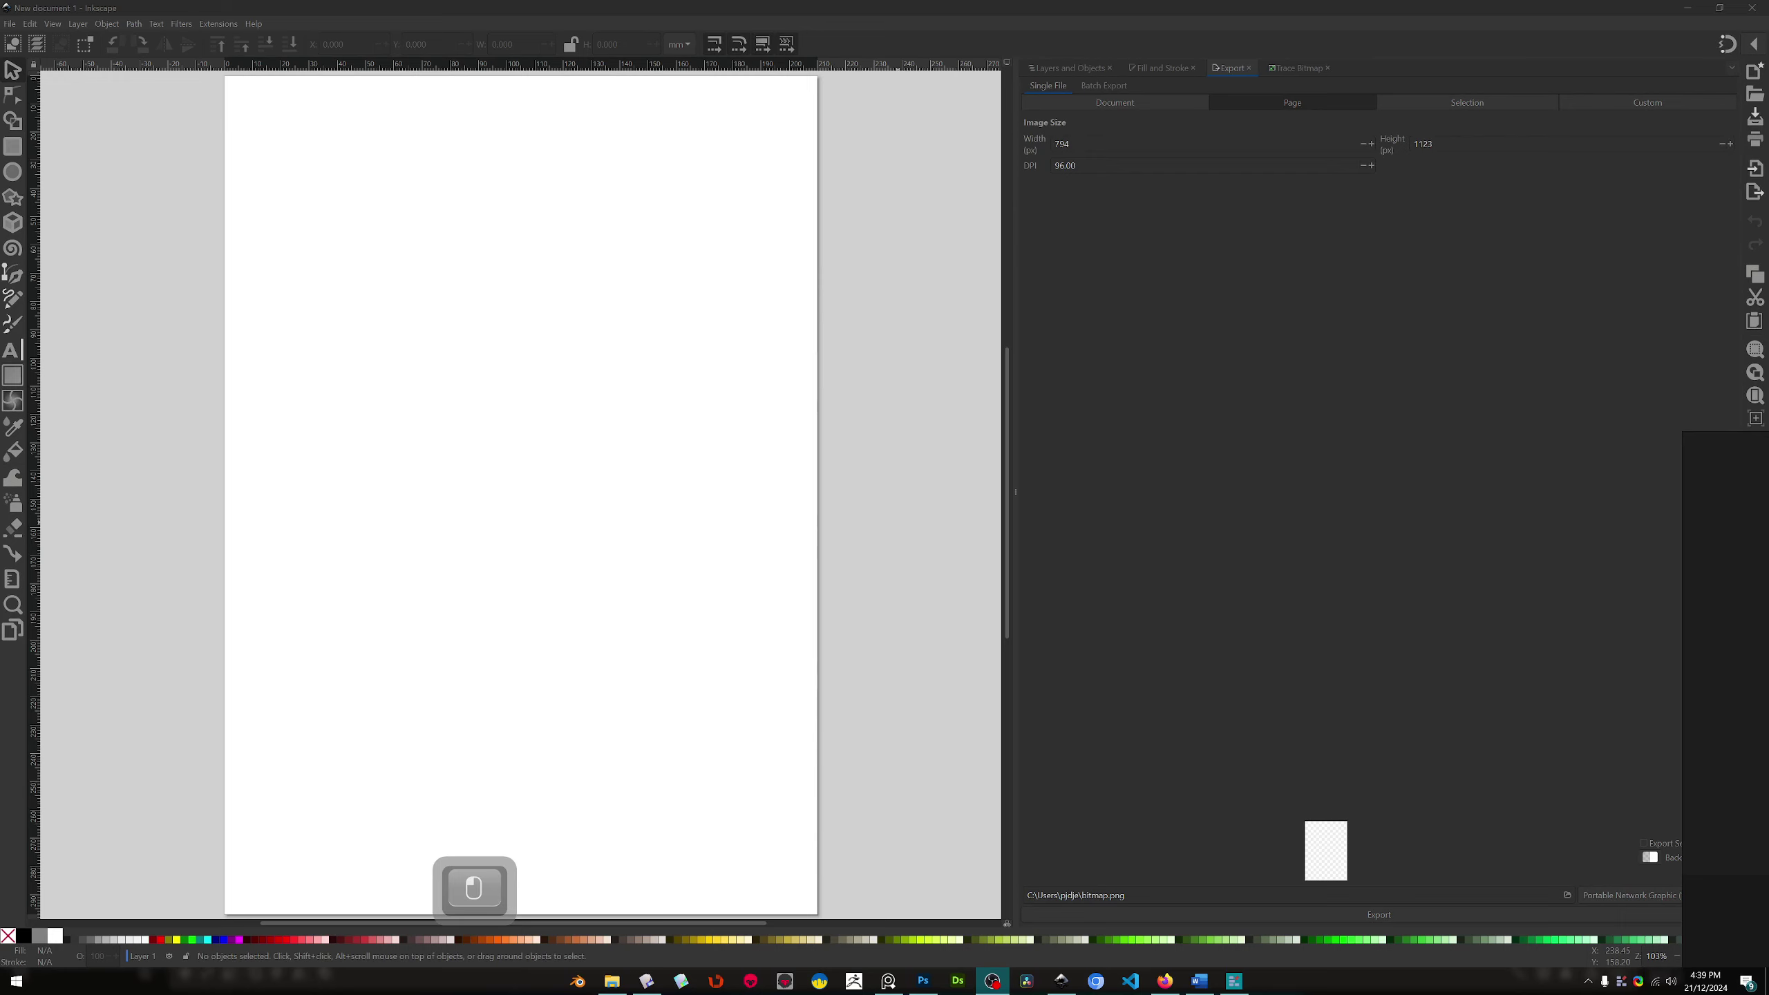
drag(932, 520, 270, 470)
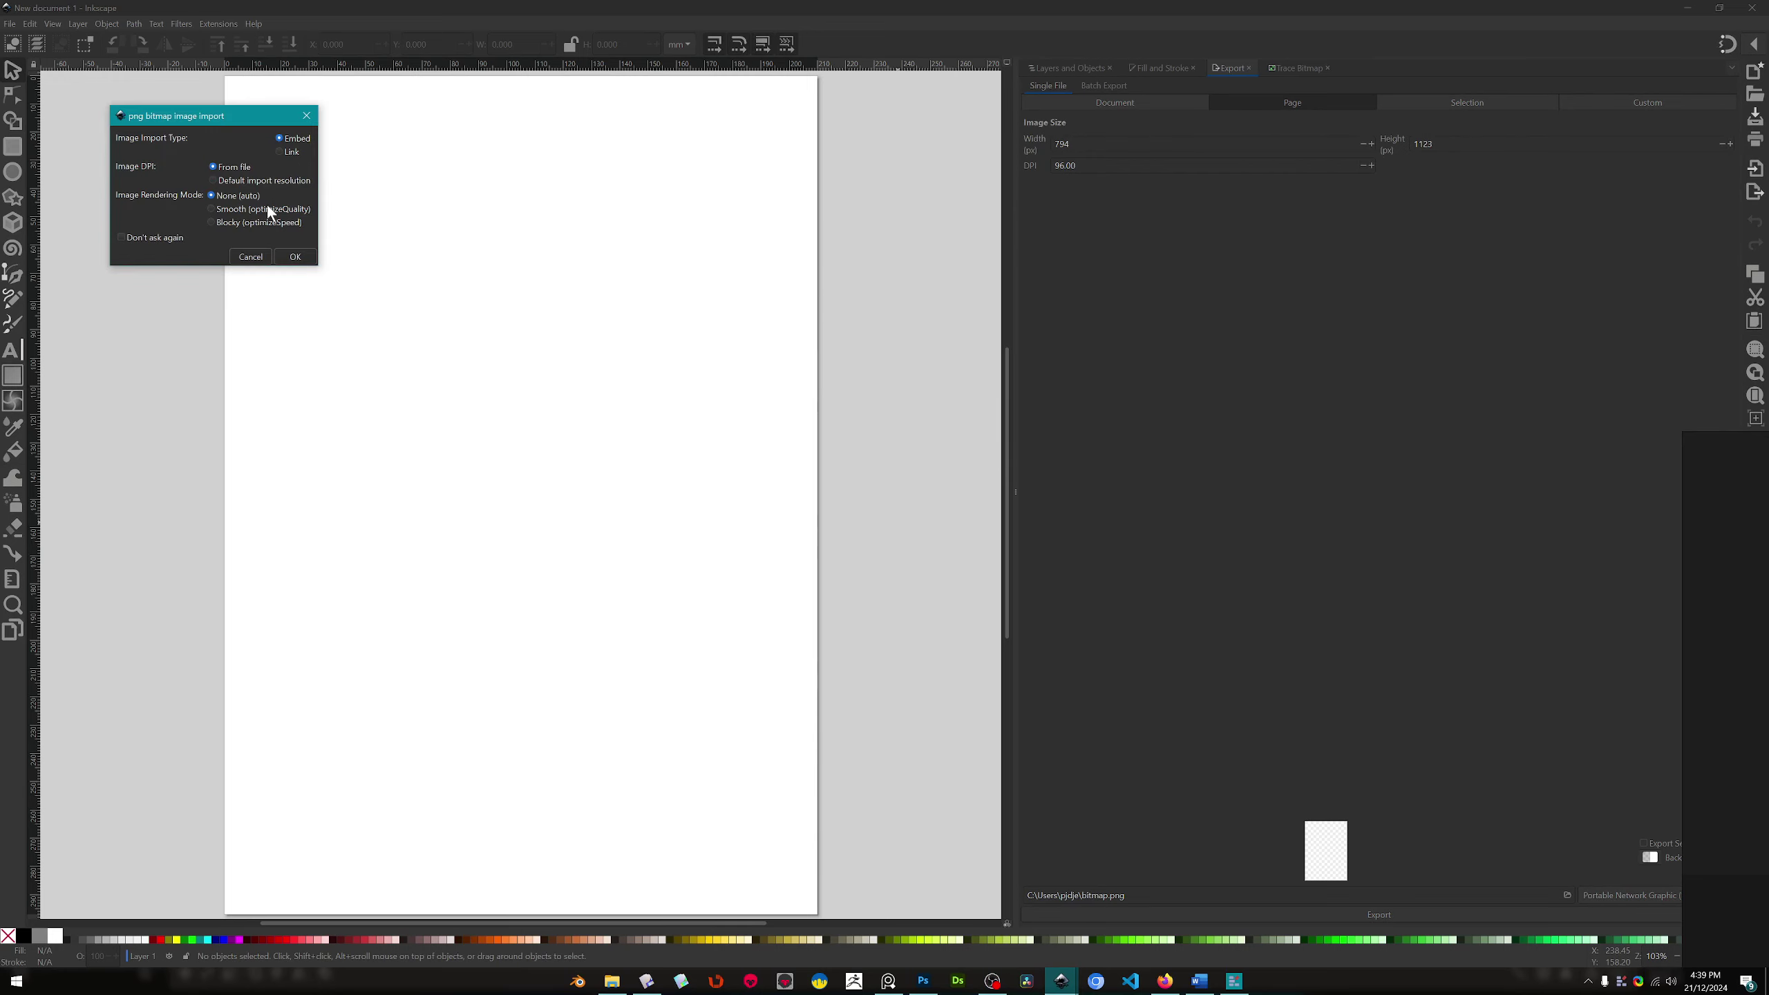
click(295, 257)
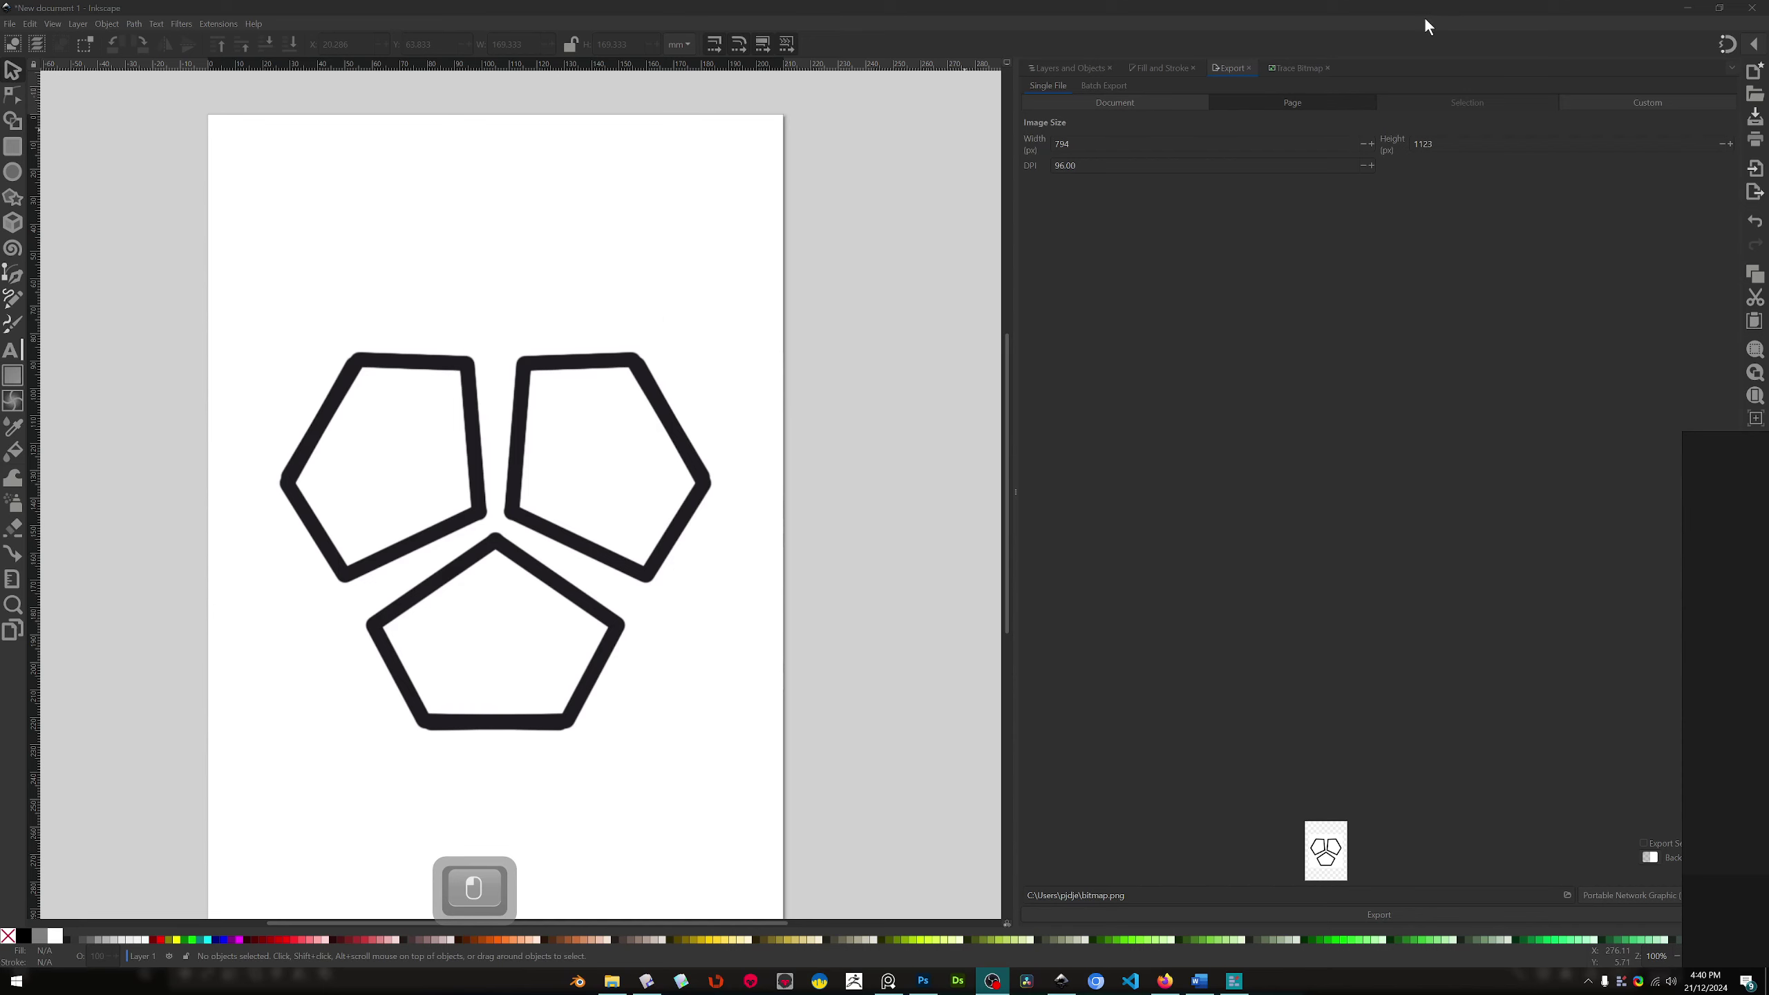
Trace the imported bitmap in a single scan with Brightness cutoff at 0.450, and move the traced path off the page
click(1300, 68)
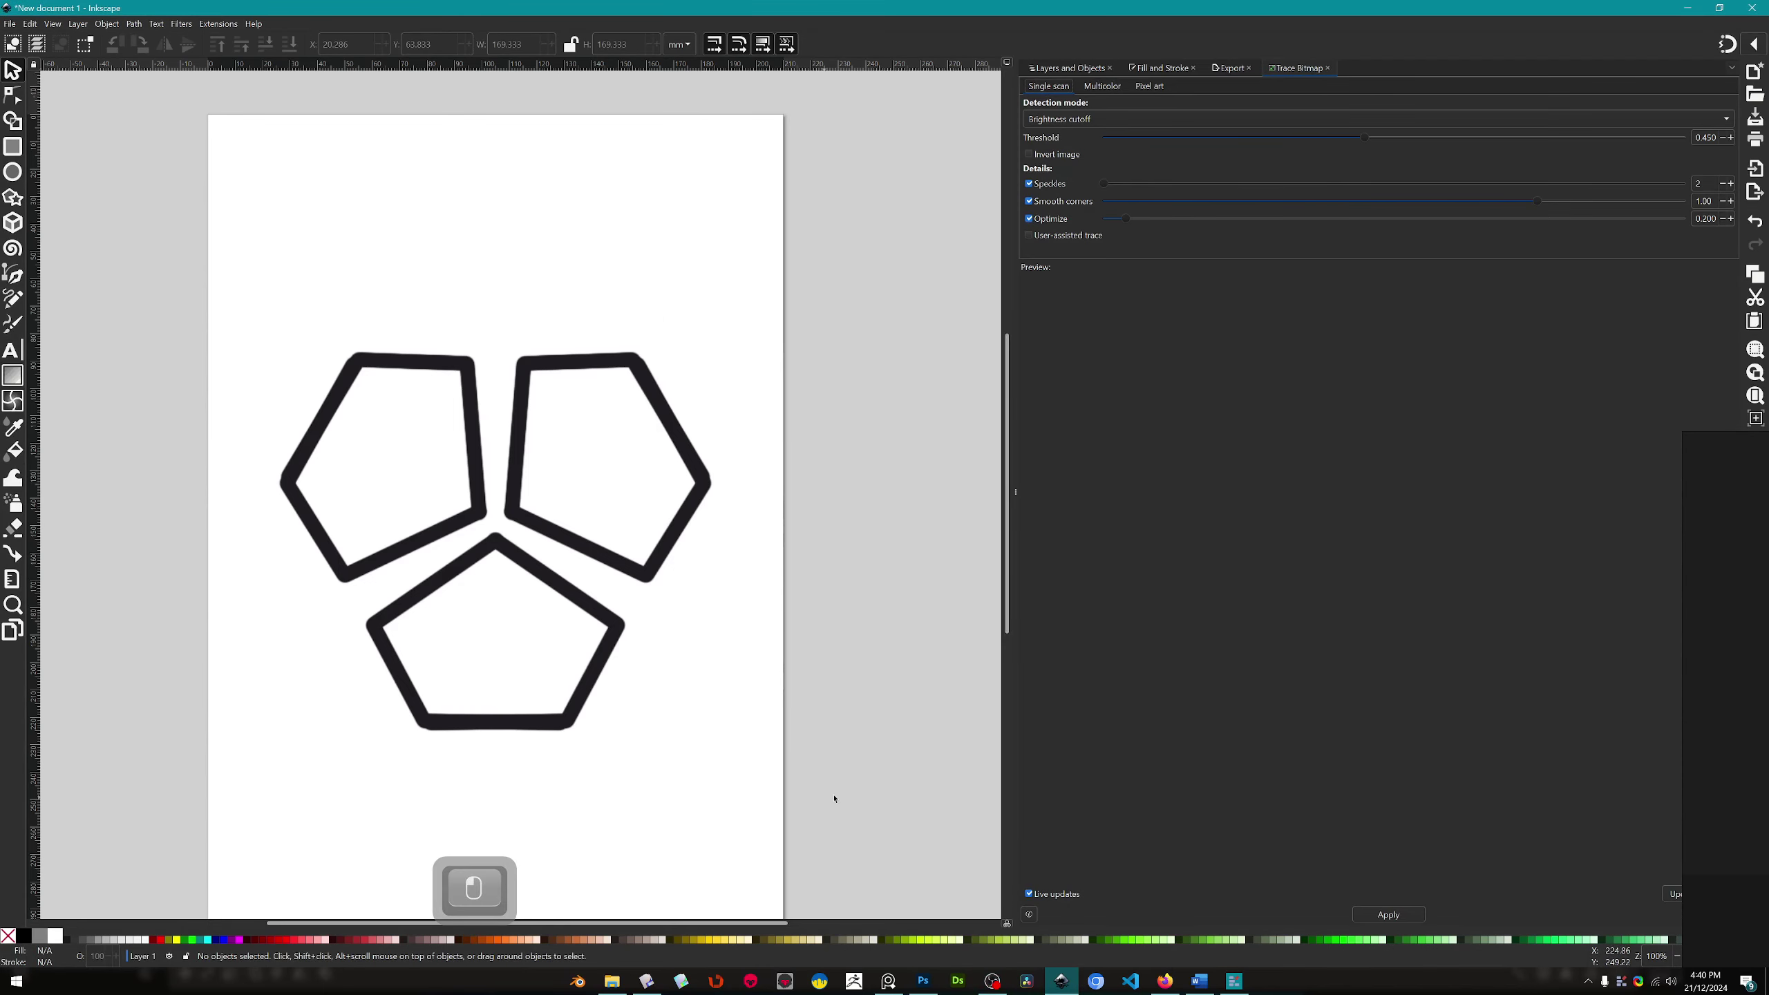
click(597, 431)
click(1414, 915)
mouse_move(670, 545)
mouse_down()
mouse_move(1157, 541)
mouse_move(958, 541)
mouse_up()
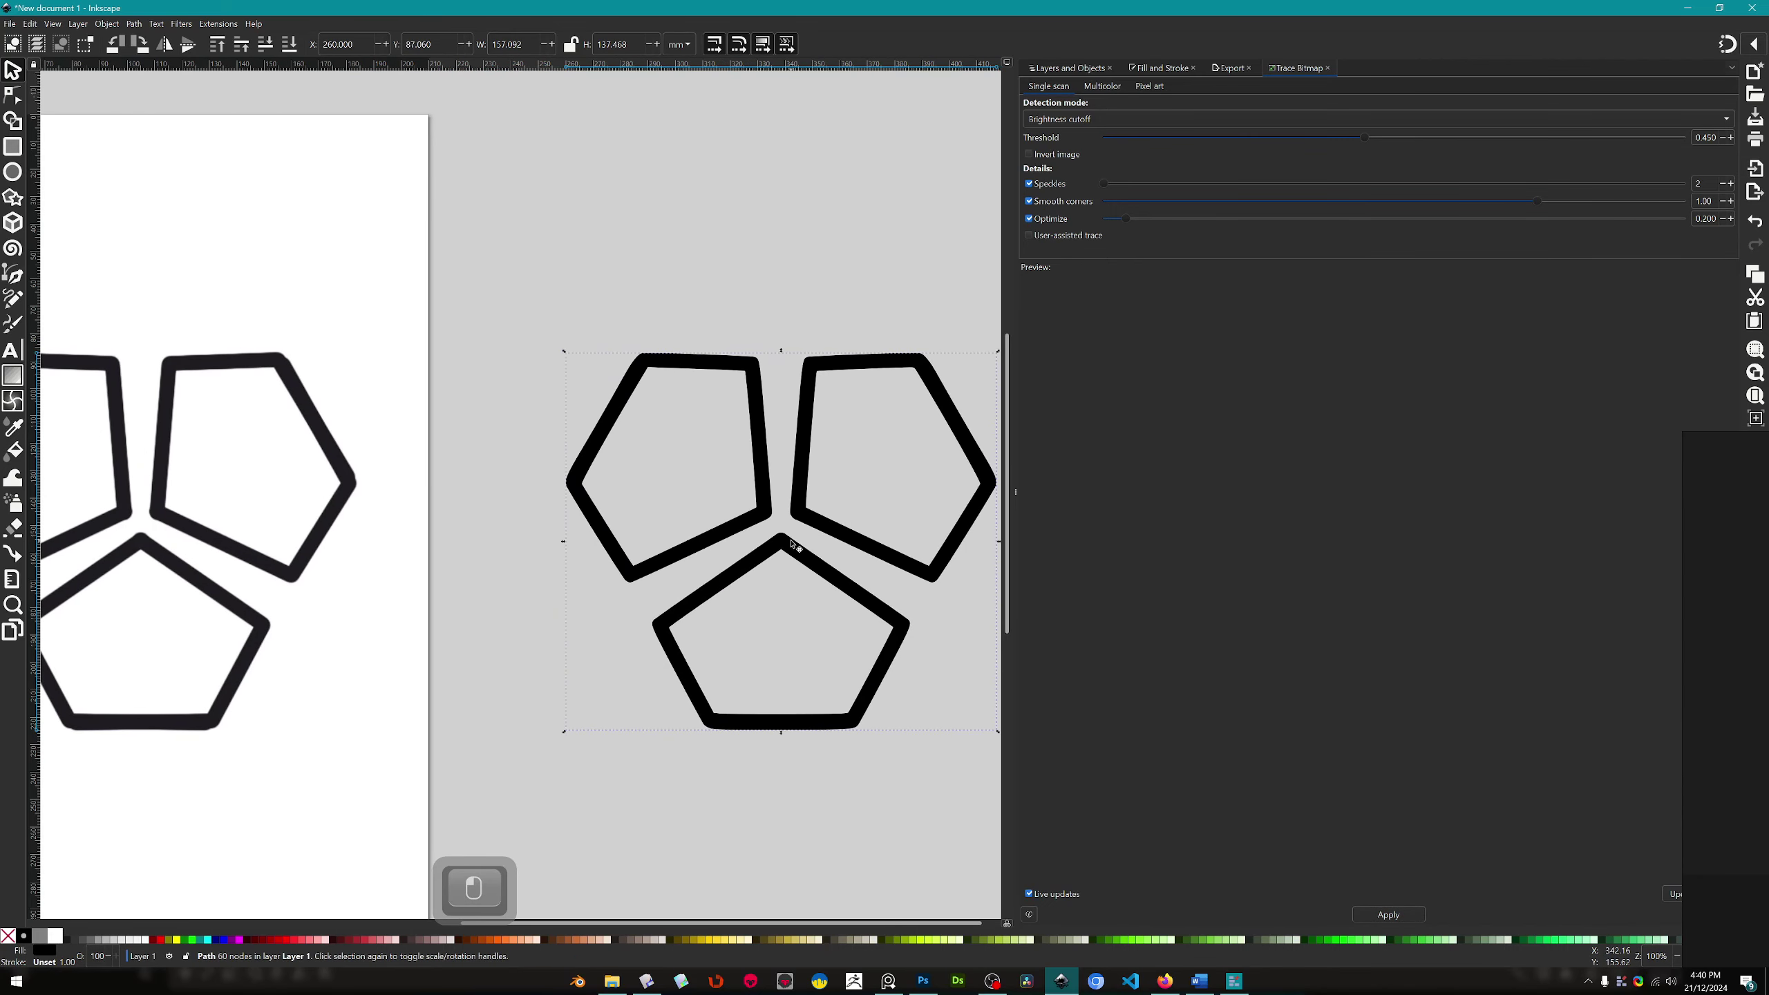
Delete the original bitmap and move the traced pentagon path back onto the page
drag(266, 650, 380, 652)
key(ctrl+z)
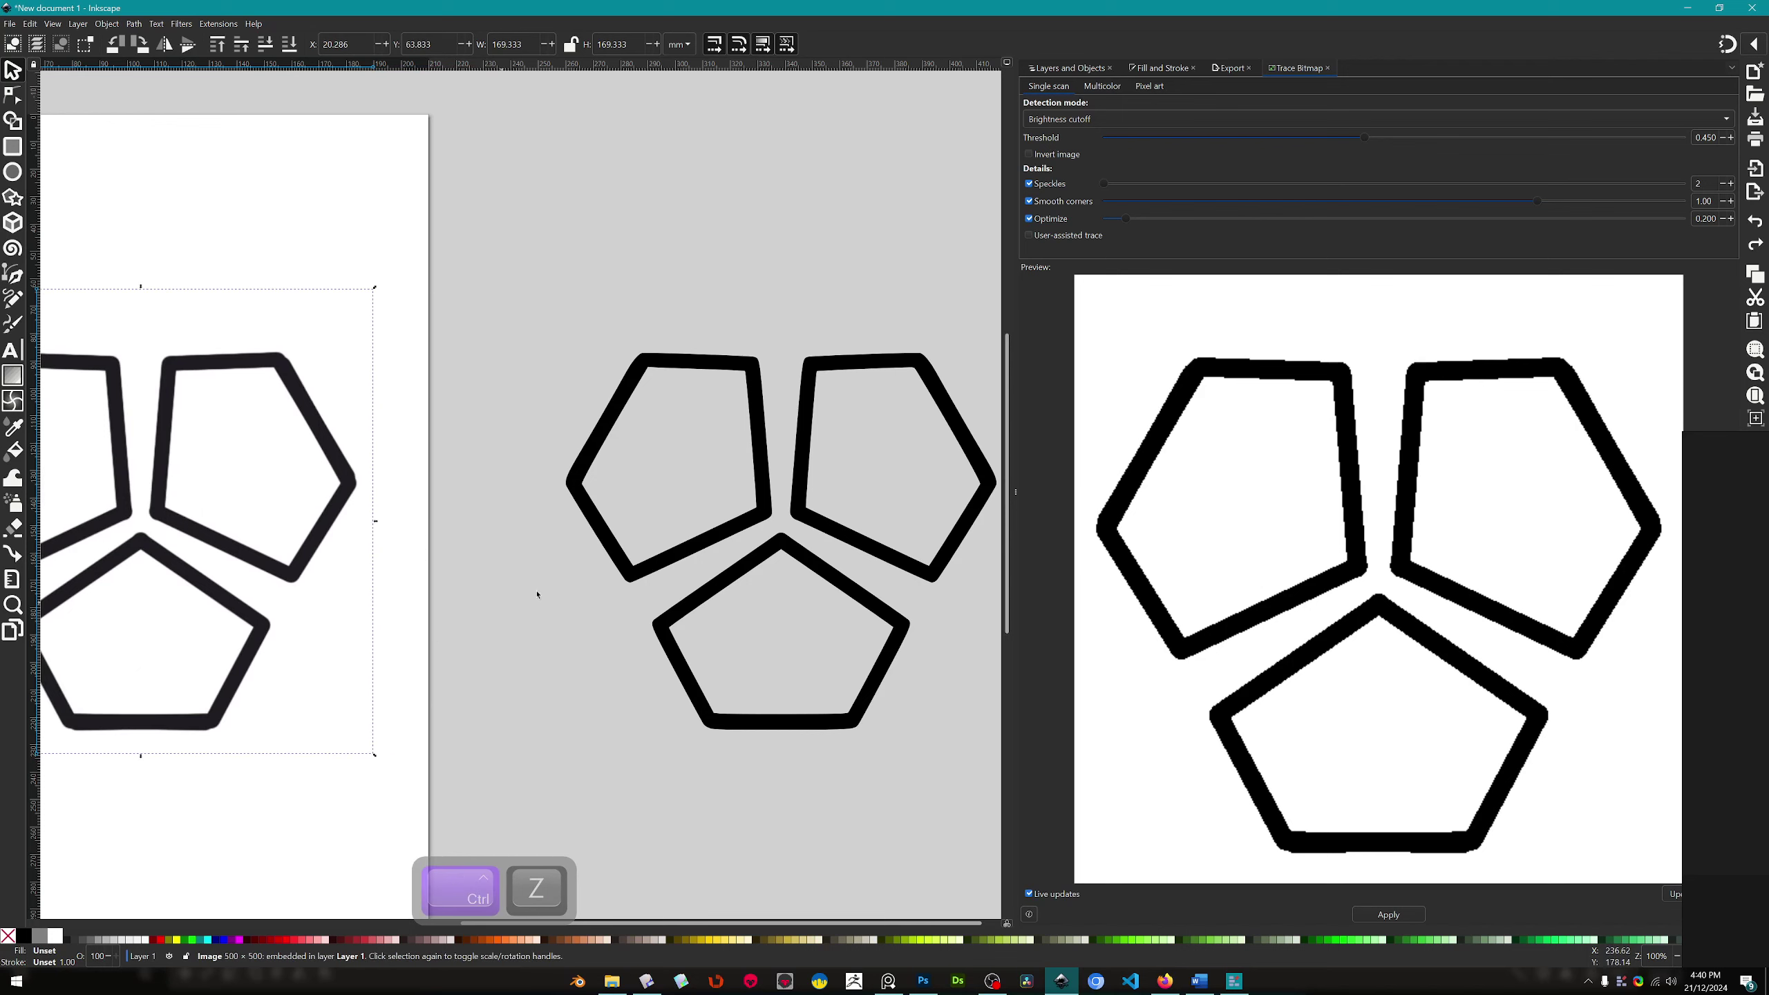
mouse_move(312, 531)
mouse_down()
mouse_move(469, 490)
mouse_move(778, 289)
mouse_up()
key(Delete)
mouse_move(861, 367)
mouse_down()
mouse_move(174, 341)
mouse_move(286, 359)
mouse_up()
scroll(546, 466, left, 8)
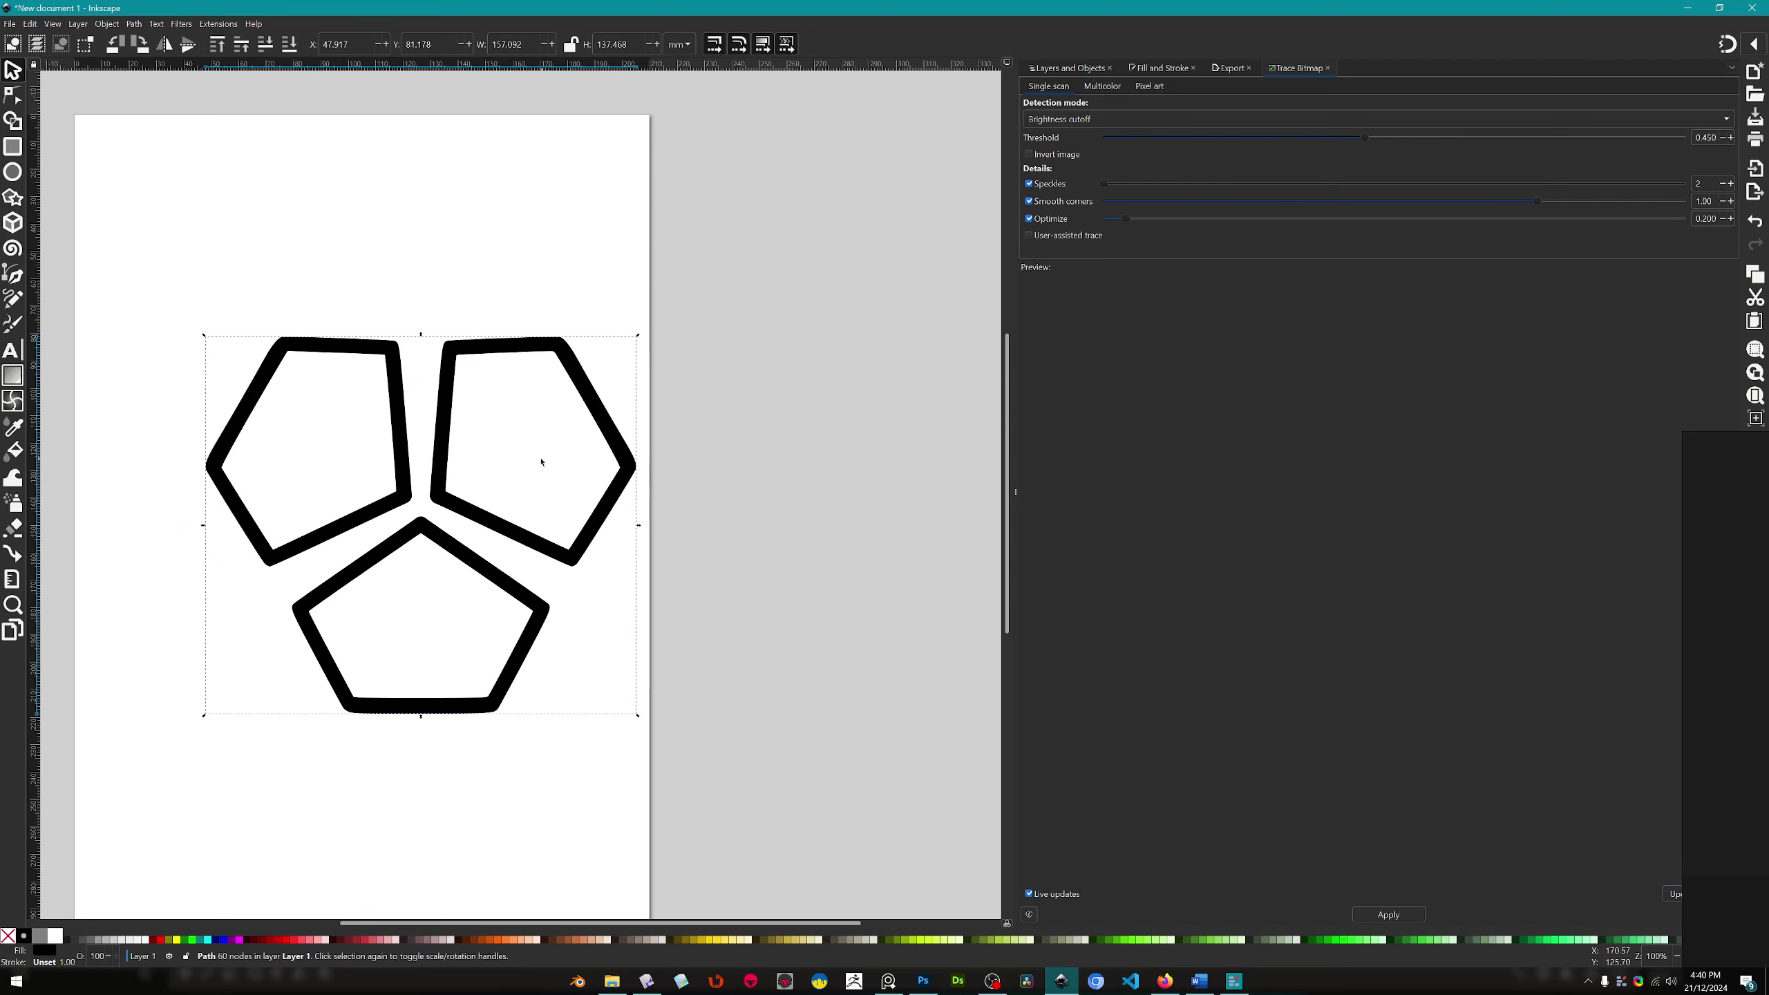
drag(541, 462, 488, 457)
click(280, 347)
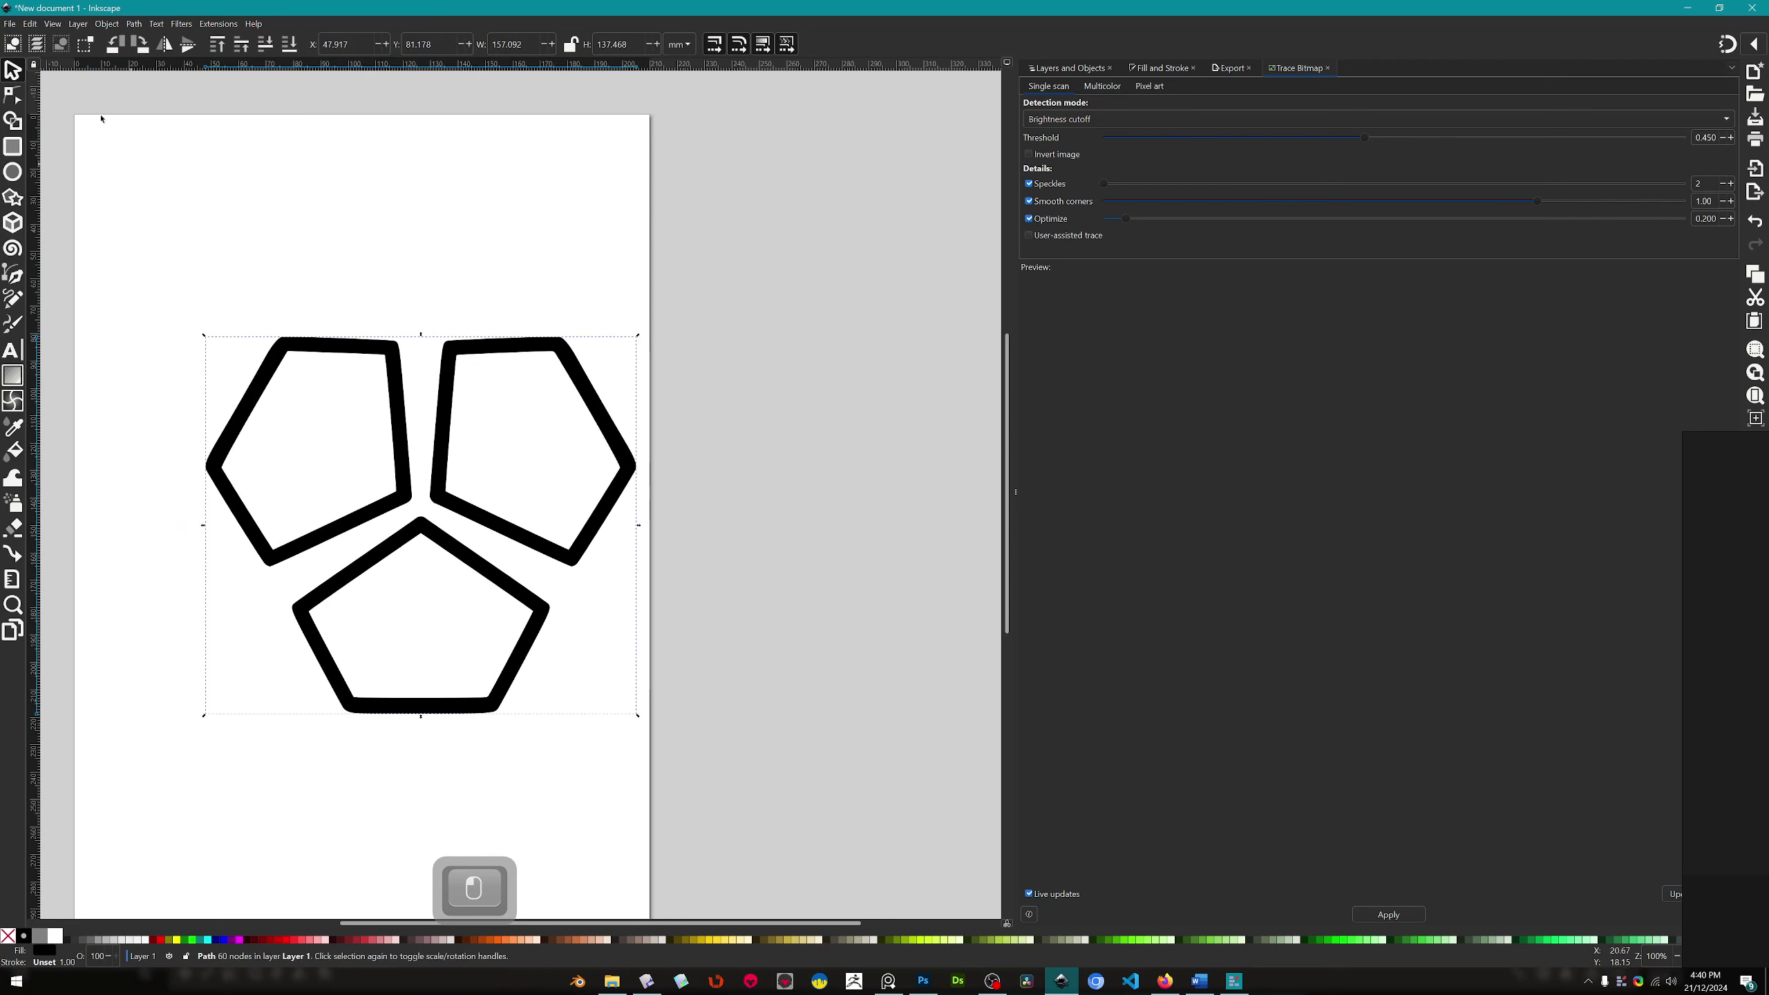
Export the traced pentagon path as an SVG file
click(12, 24)
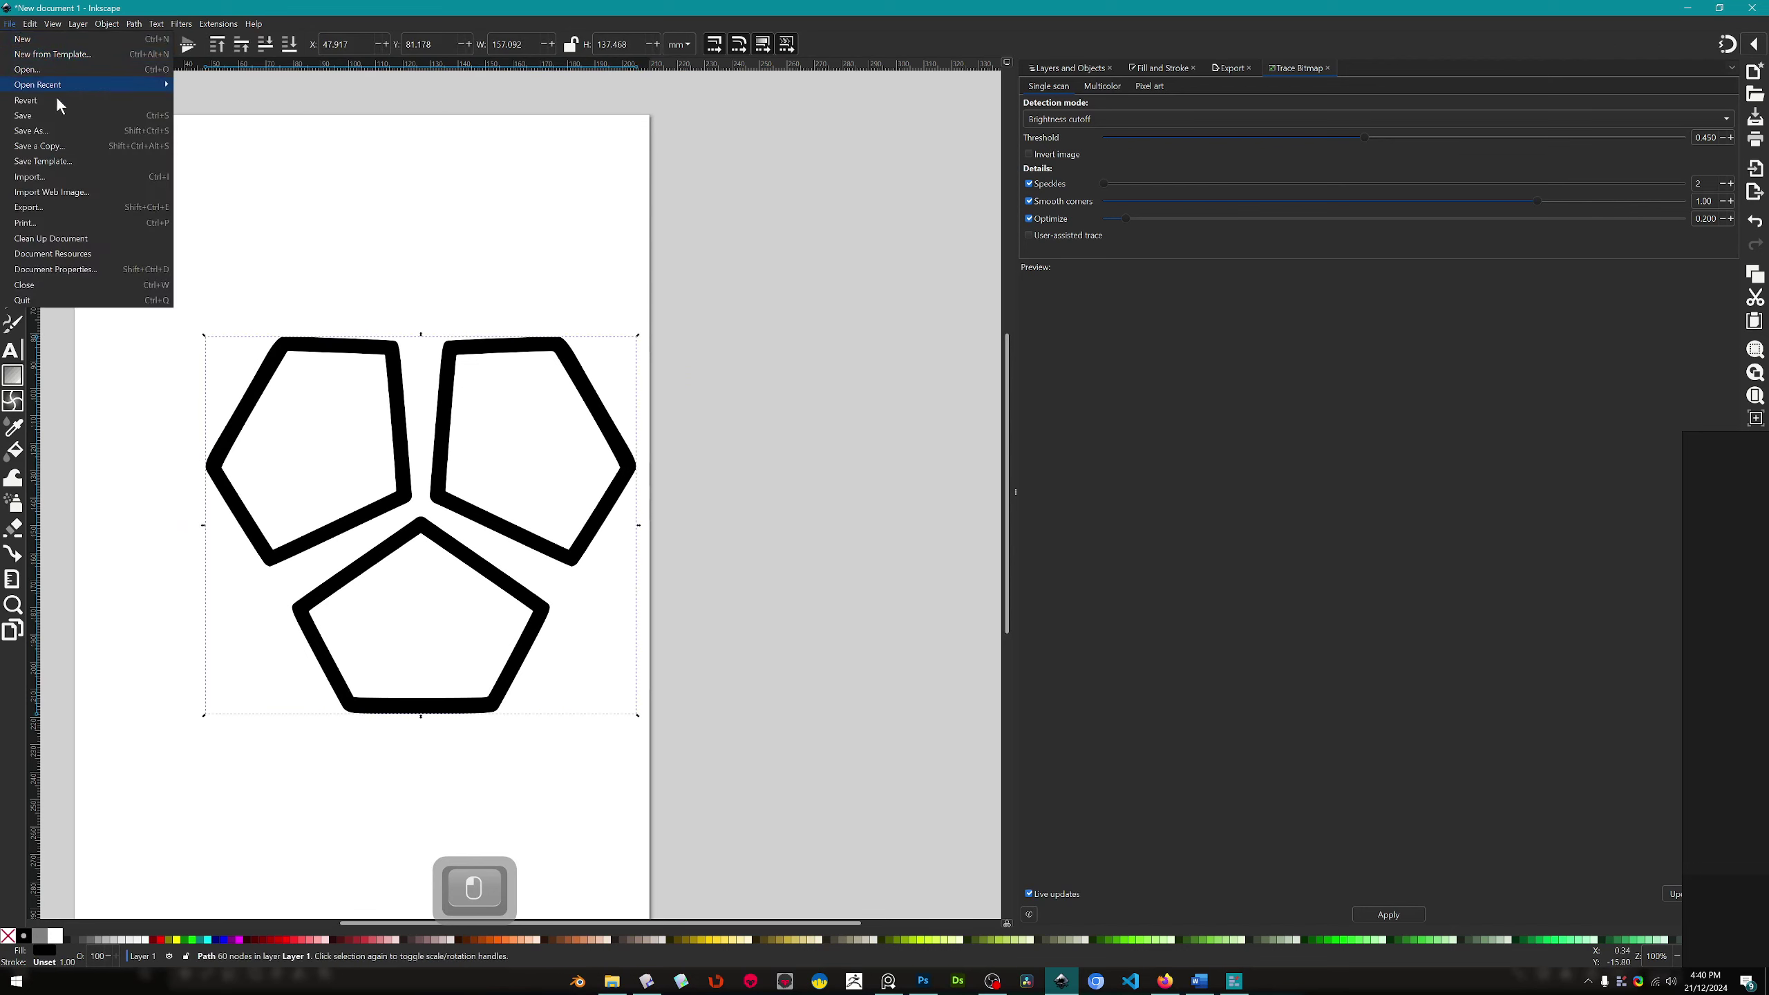
click(29, 206)
click(1625, 899)
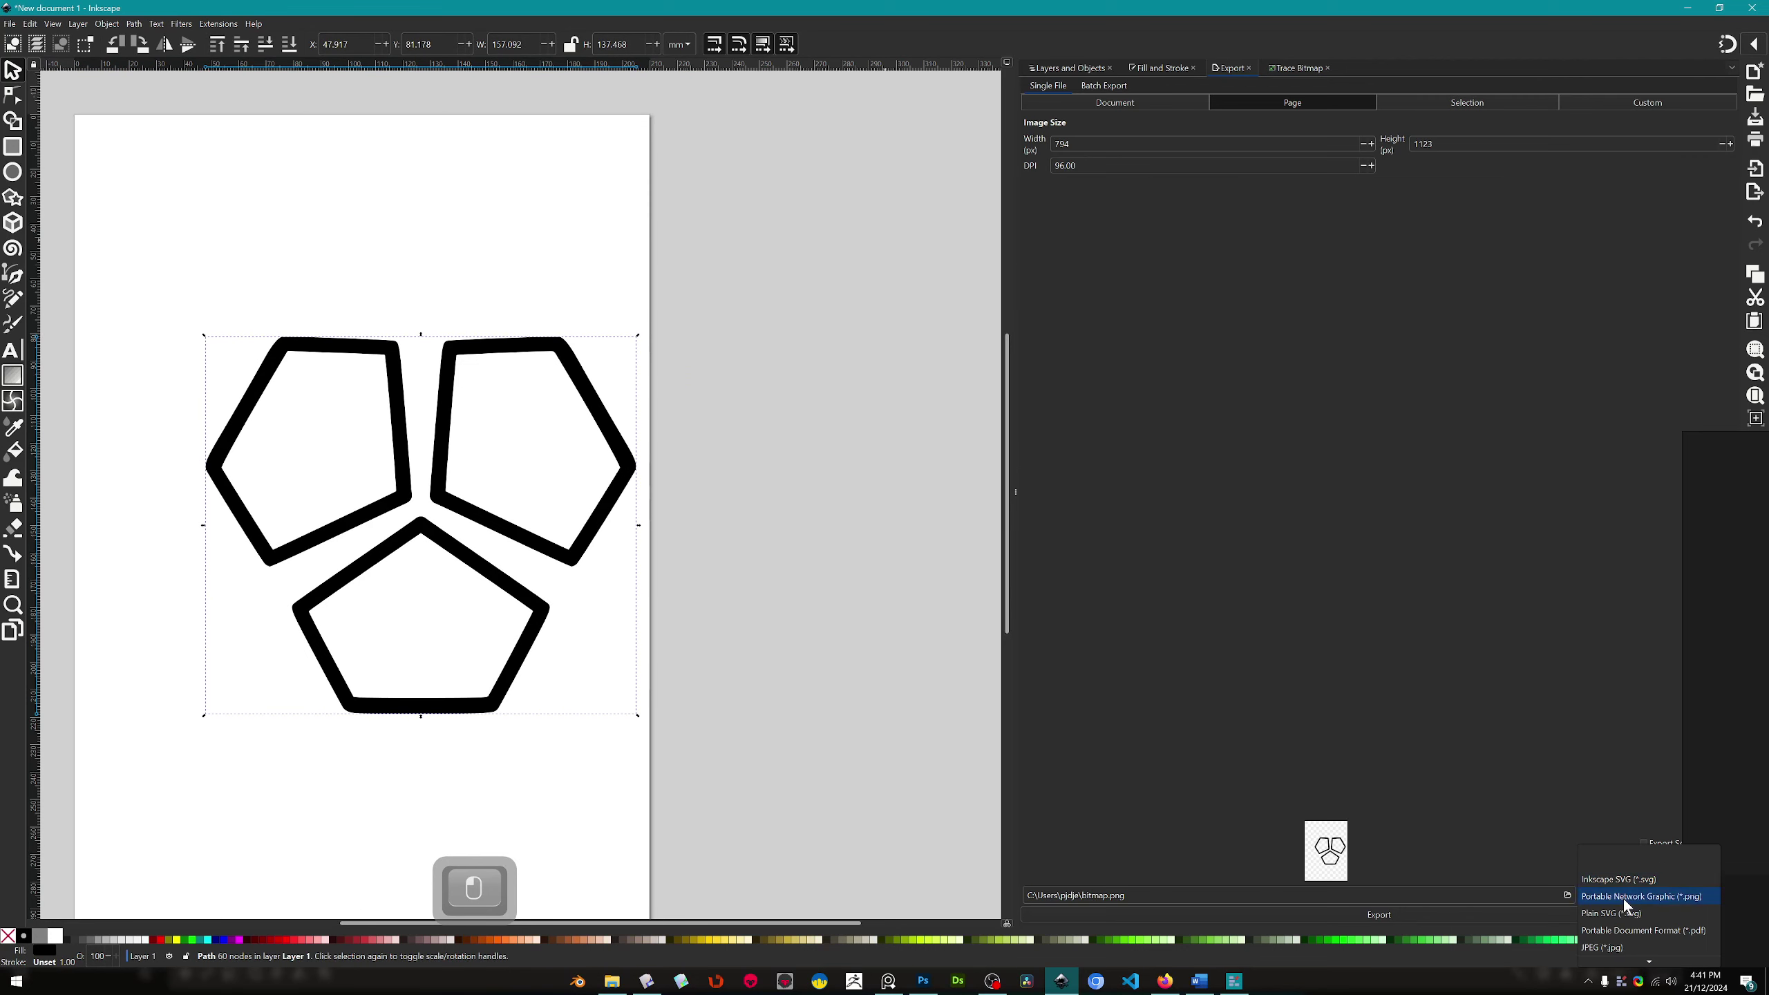
click(1619, 948)
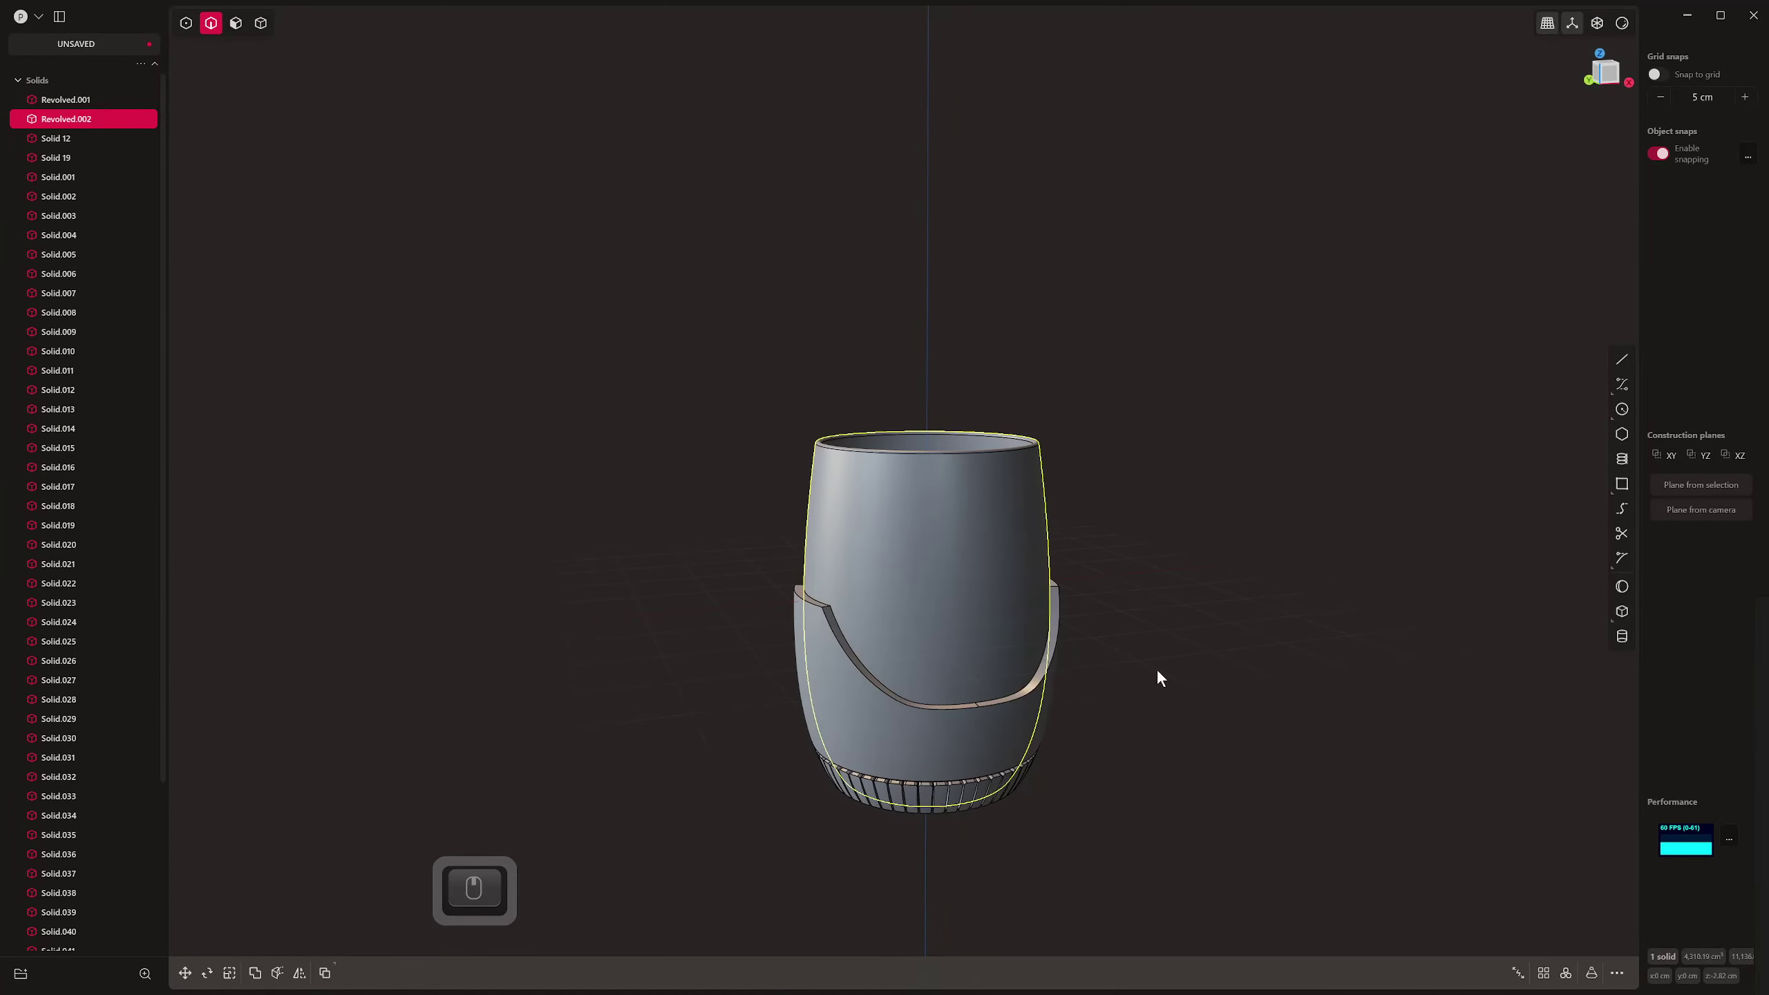
Switch back to Plasticity, set the front view, and import the pentagon SVG curves into the scene
key(KP_1)
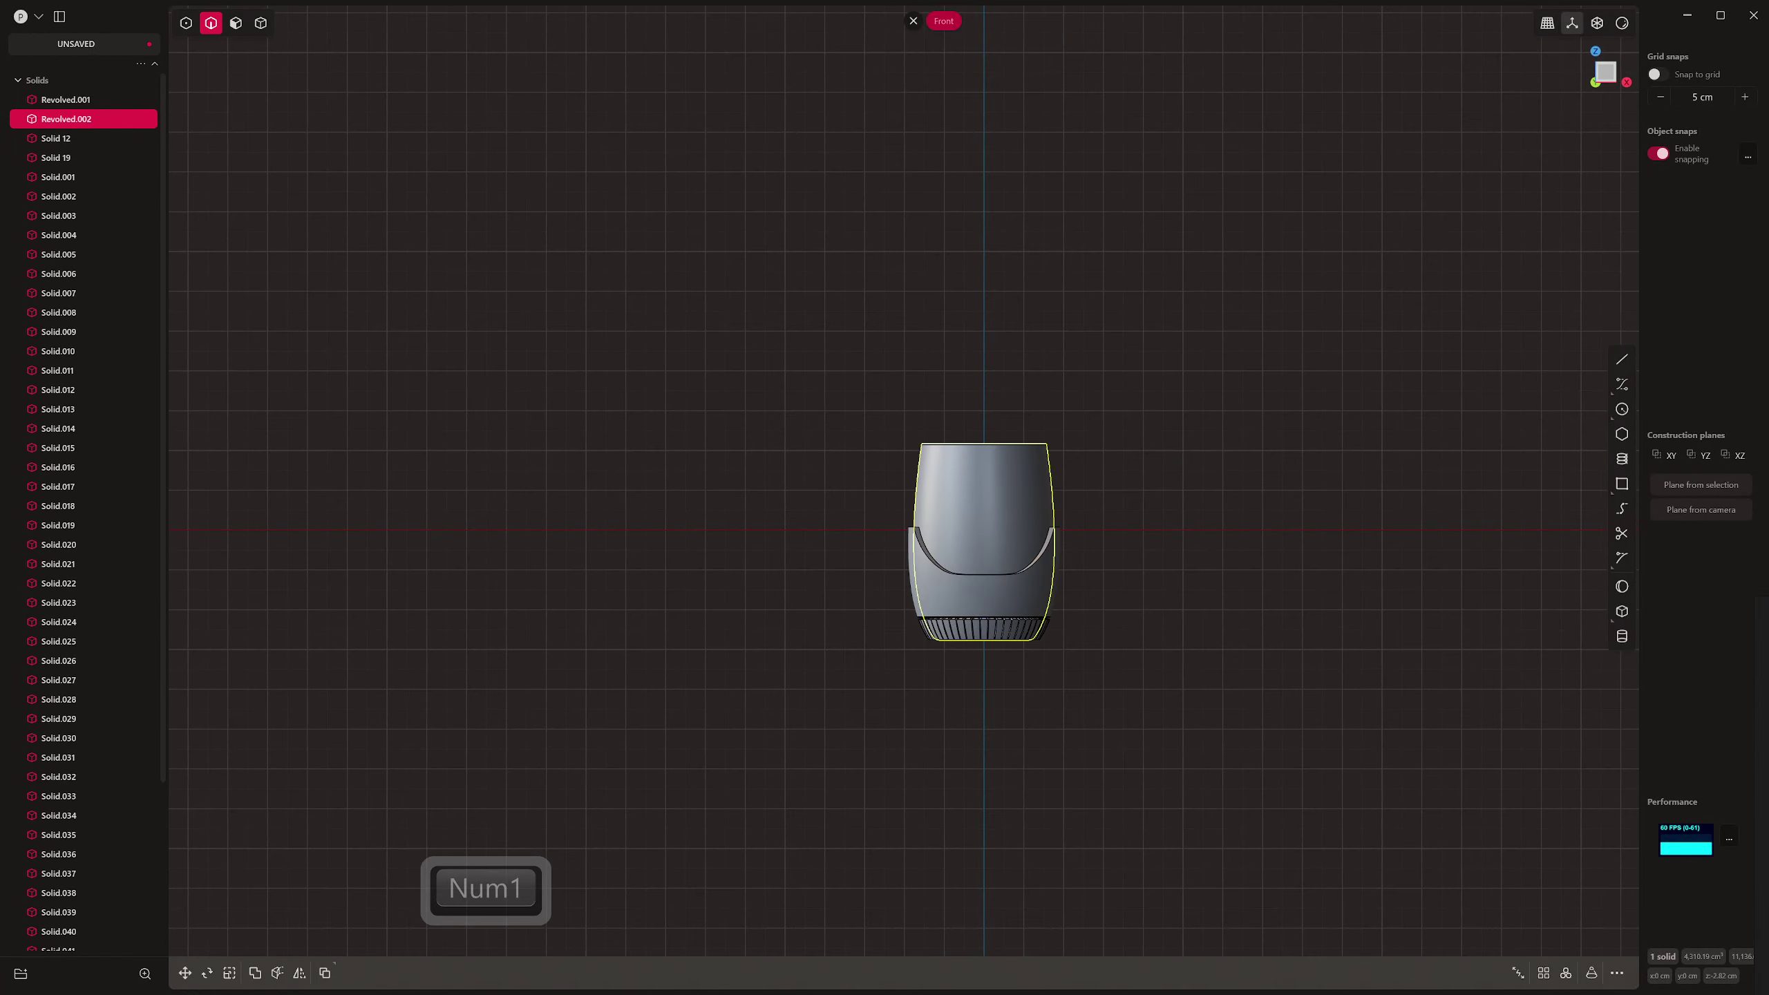
drag(1087, 541, 1119, 480)
scroll(1238, 501, down, 5)
Rotate the imported pentagon curves 90 degrees about the Y axis
middle_drag(1240, 507, 1353, 429)
text(r)
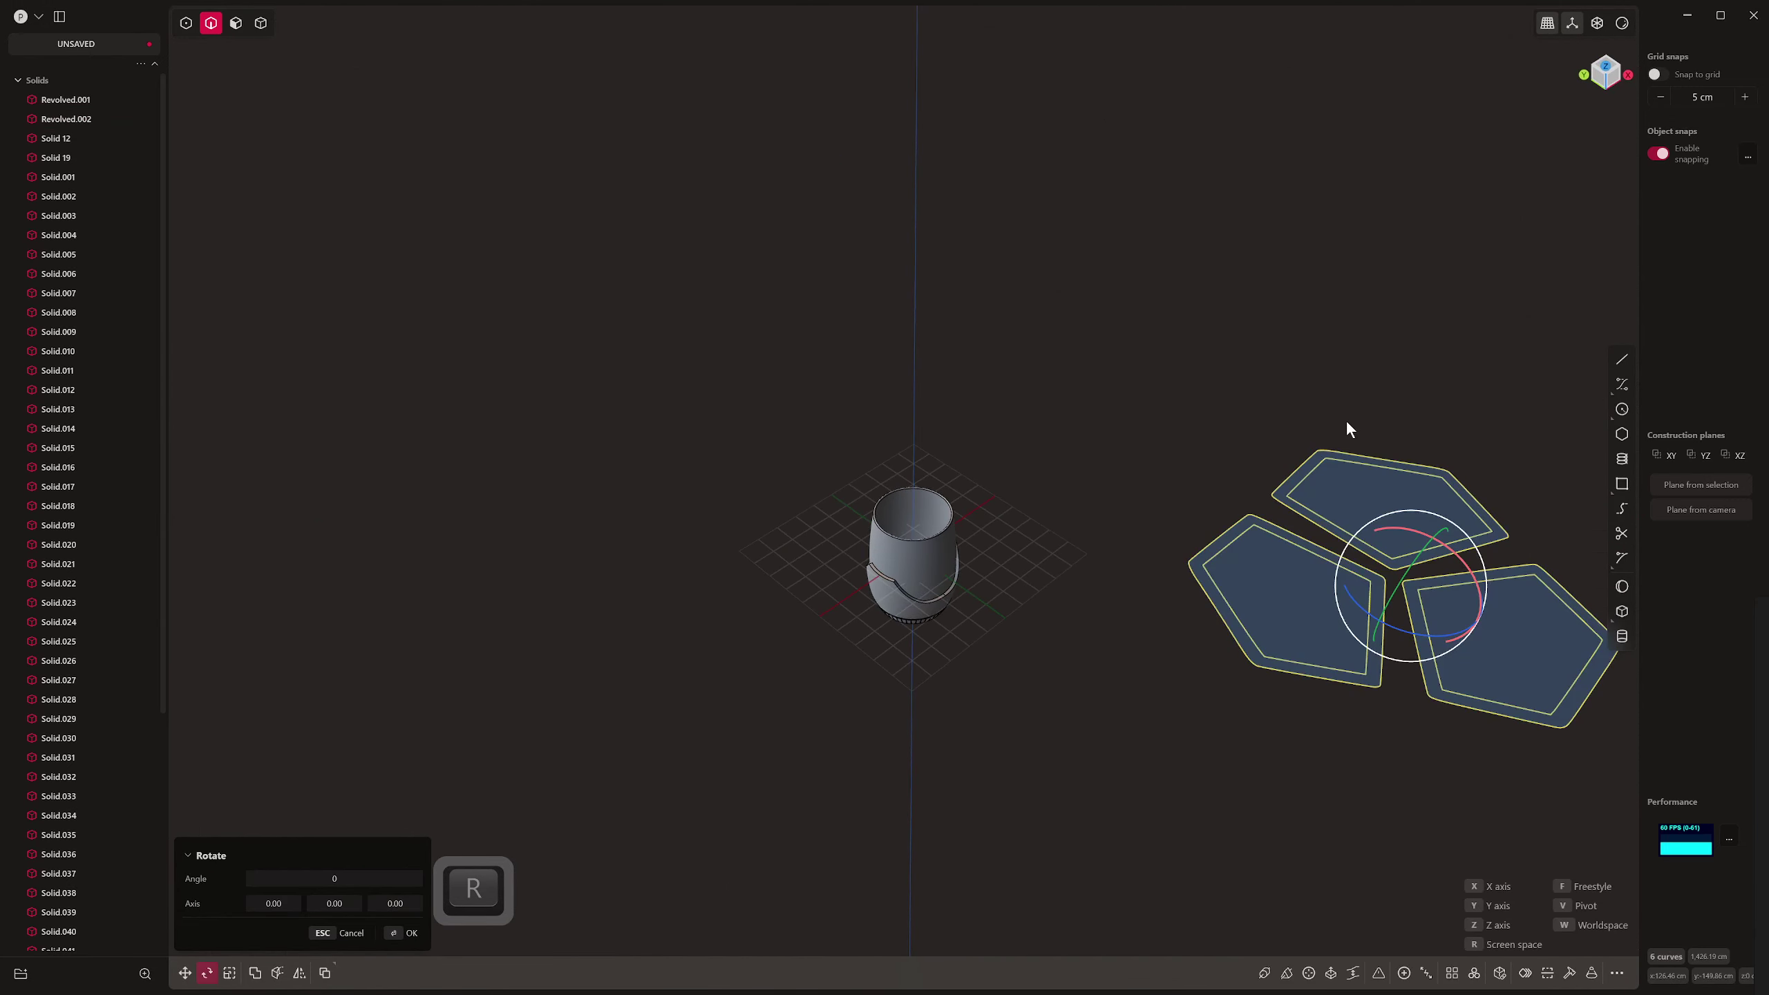
text(90y)
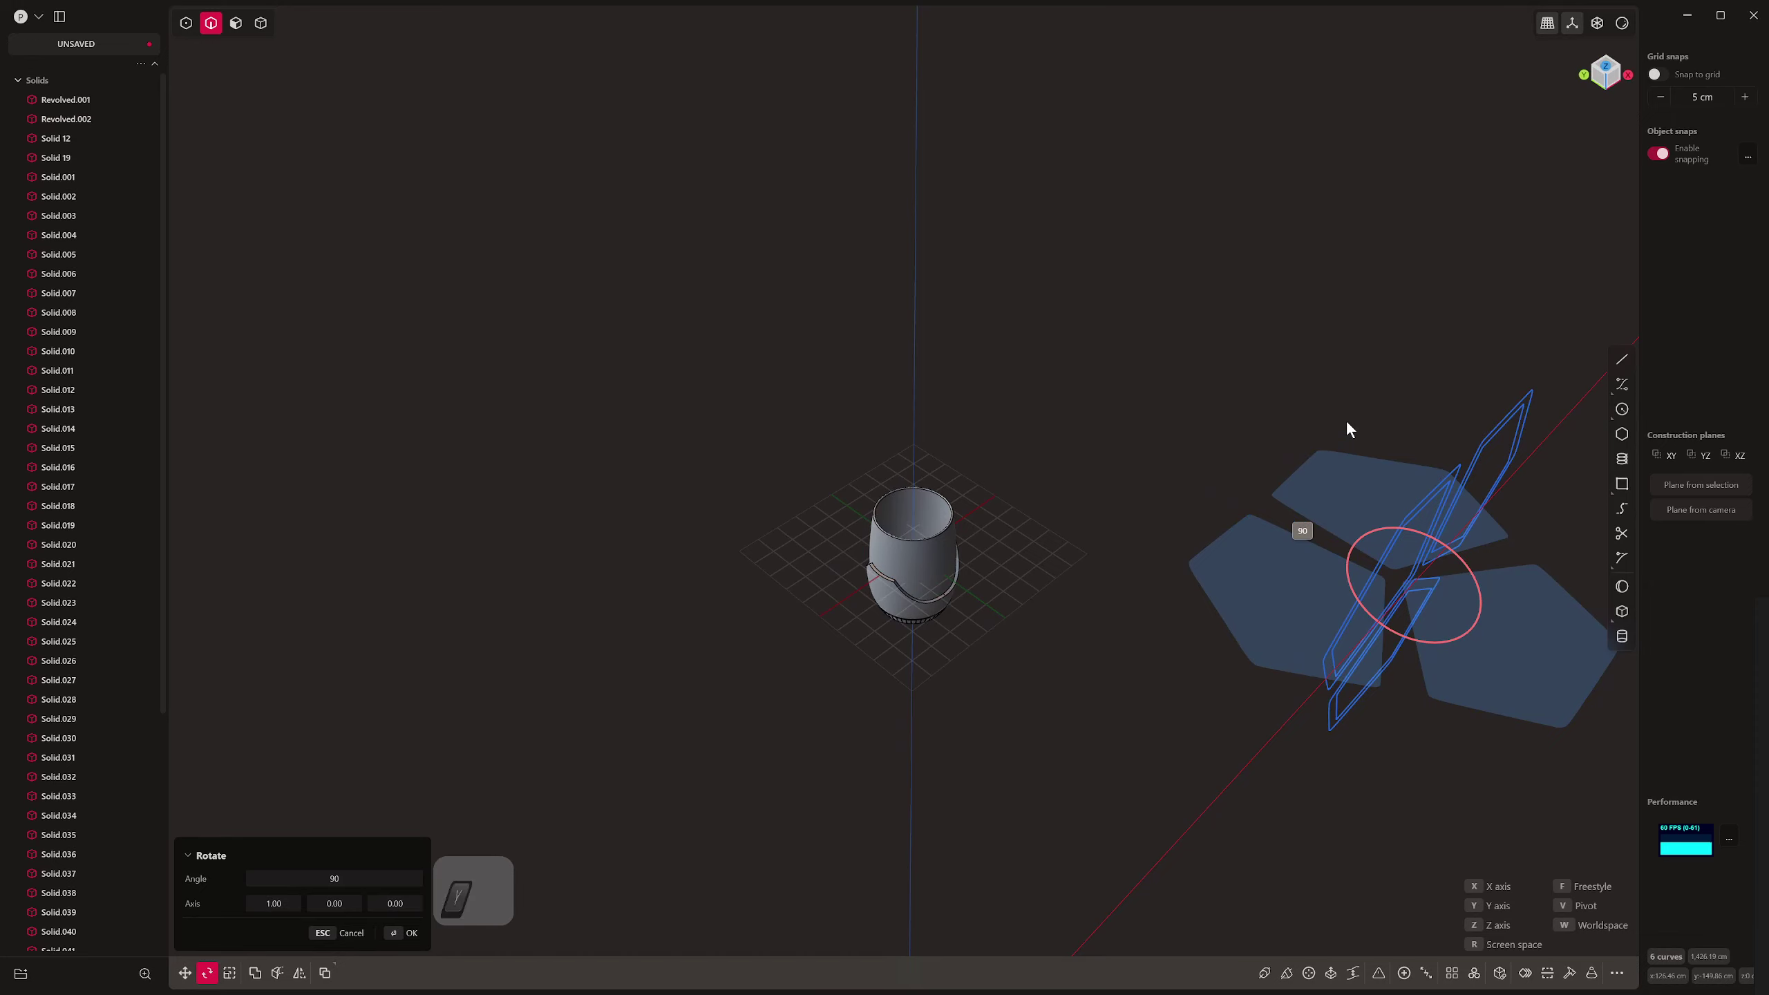
text(90)
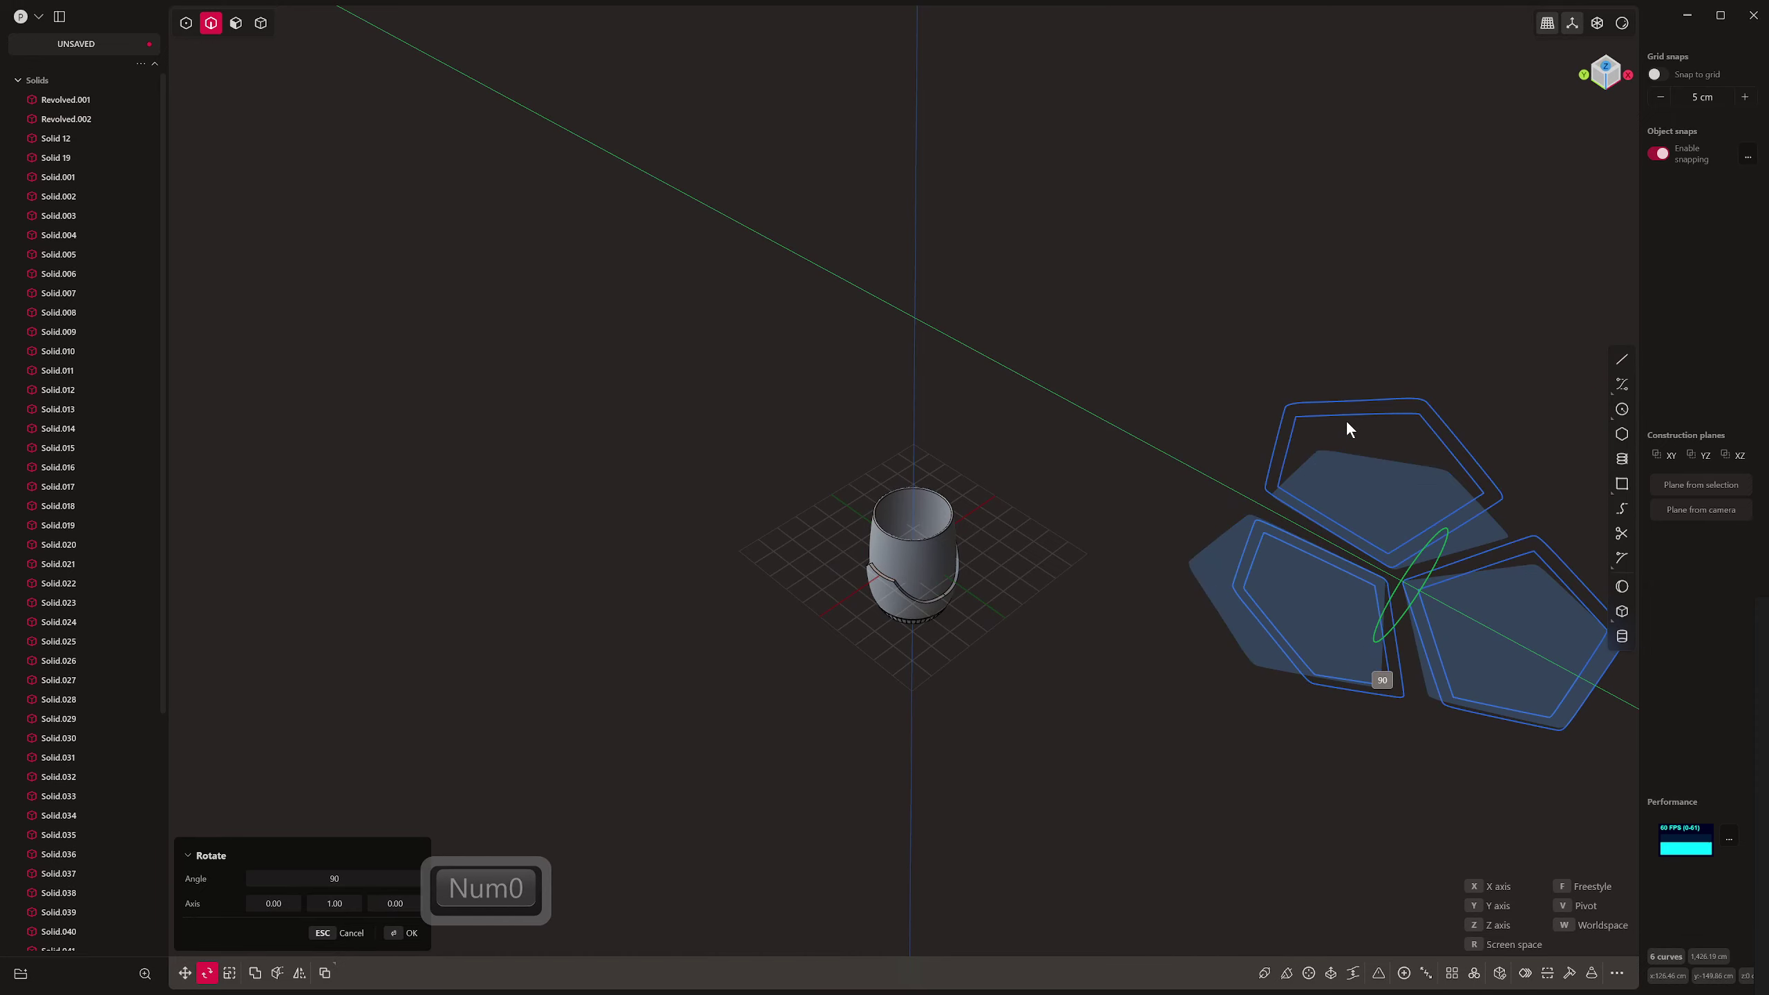
click(1539, 273)
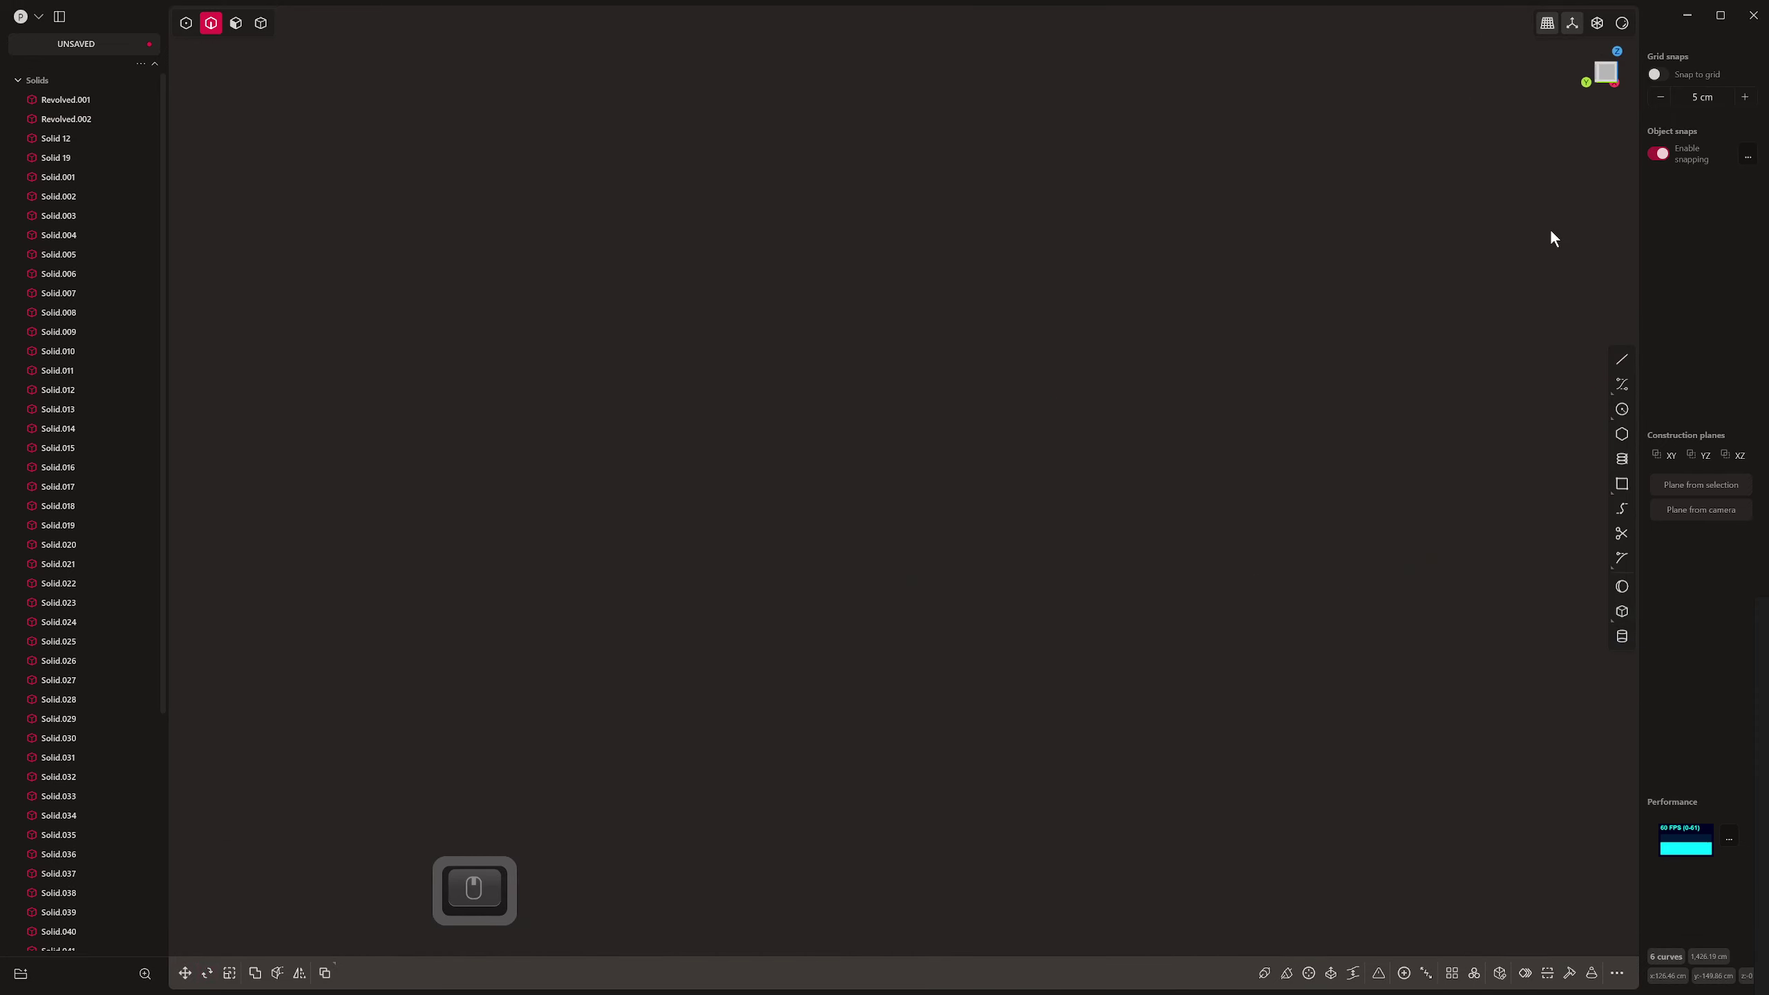
In the front view, rotate the pentagon curves 90 degrees about Z, and another 90 degrees about Y so one pentagon sits below two
key(KP_1)
text(r)
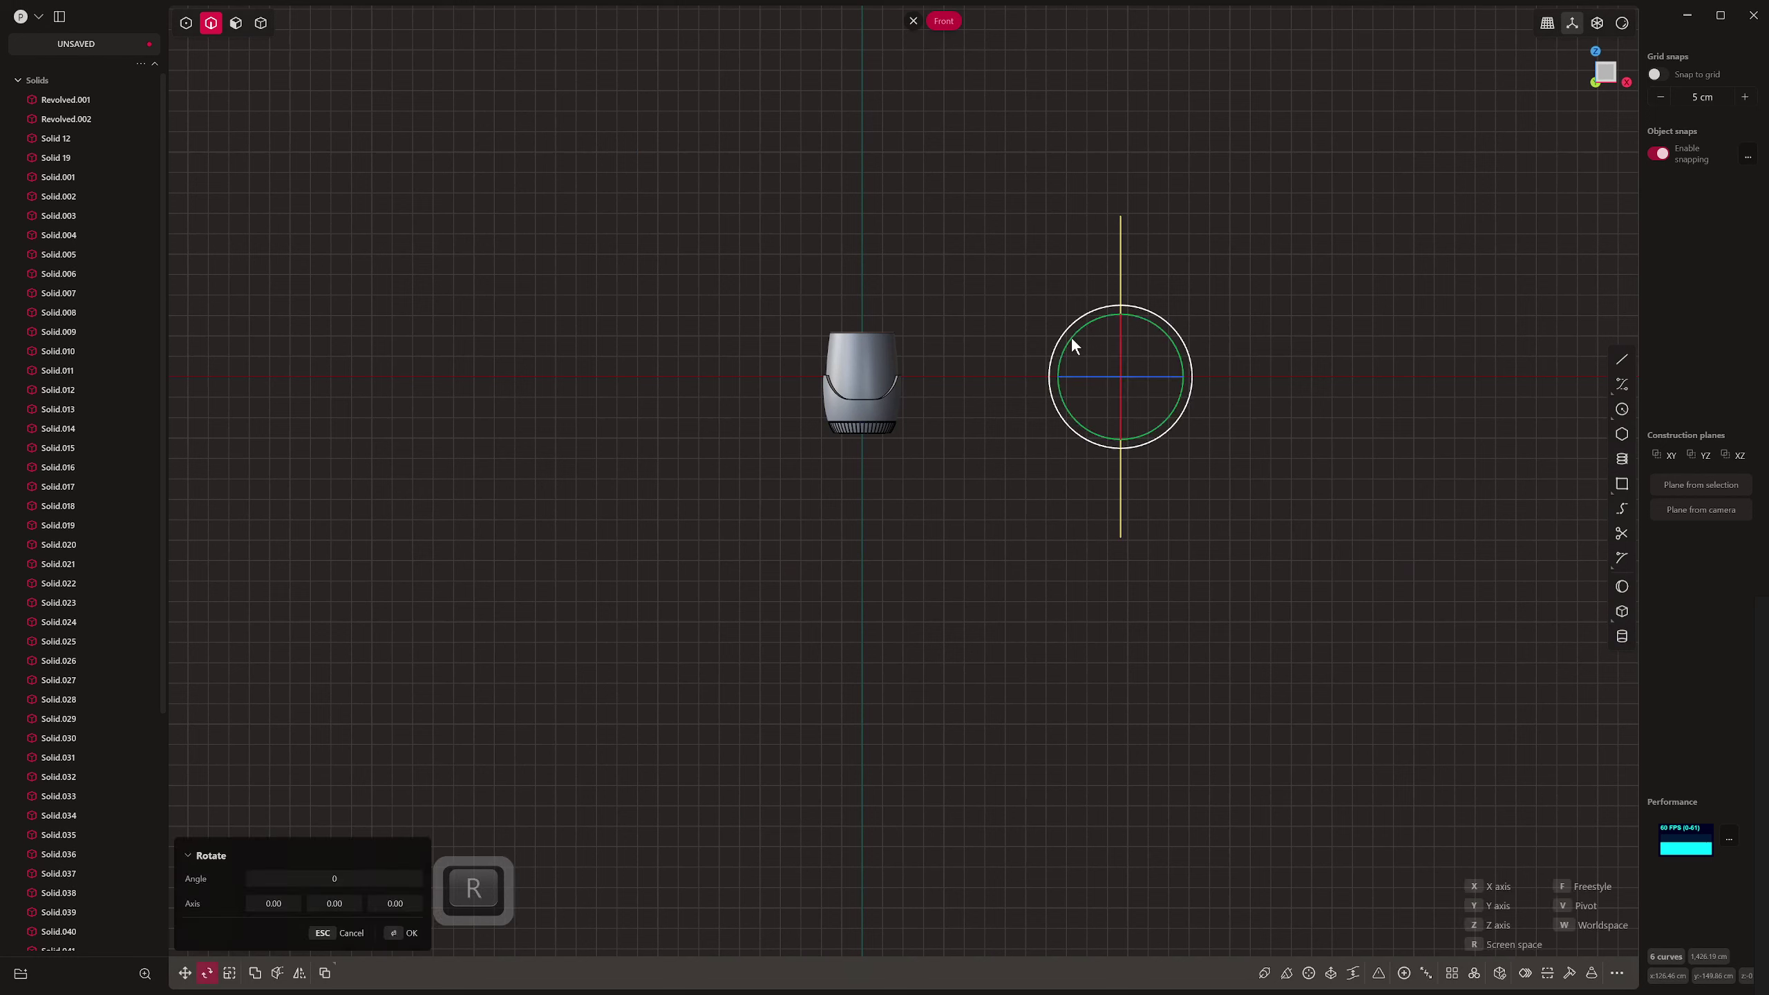
text(z90)
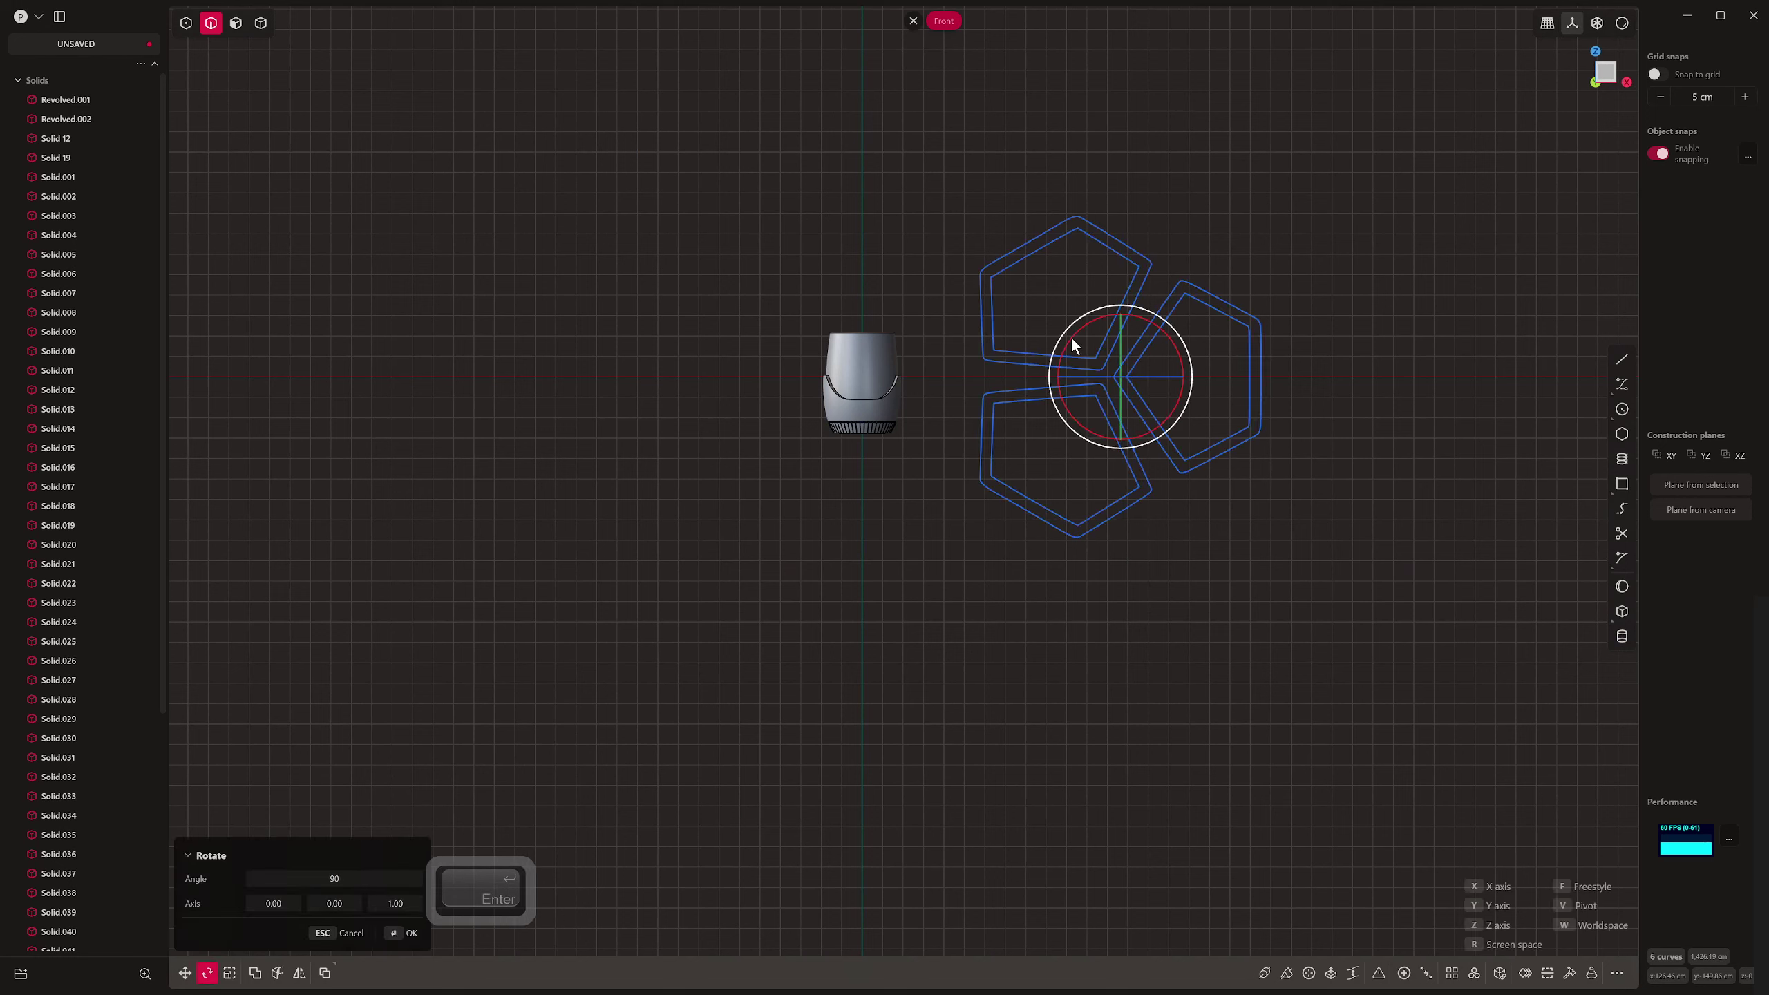
click(1127, 353)
text(r)
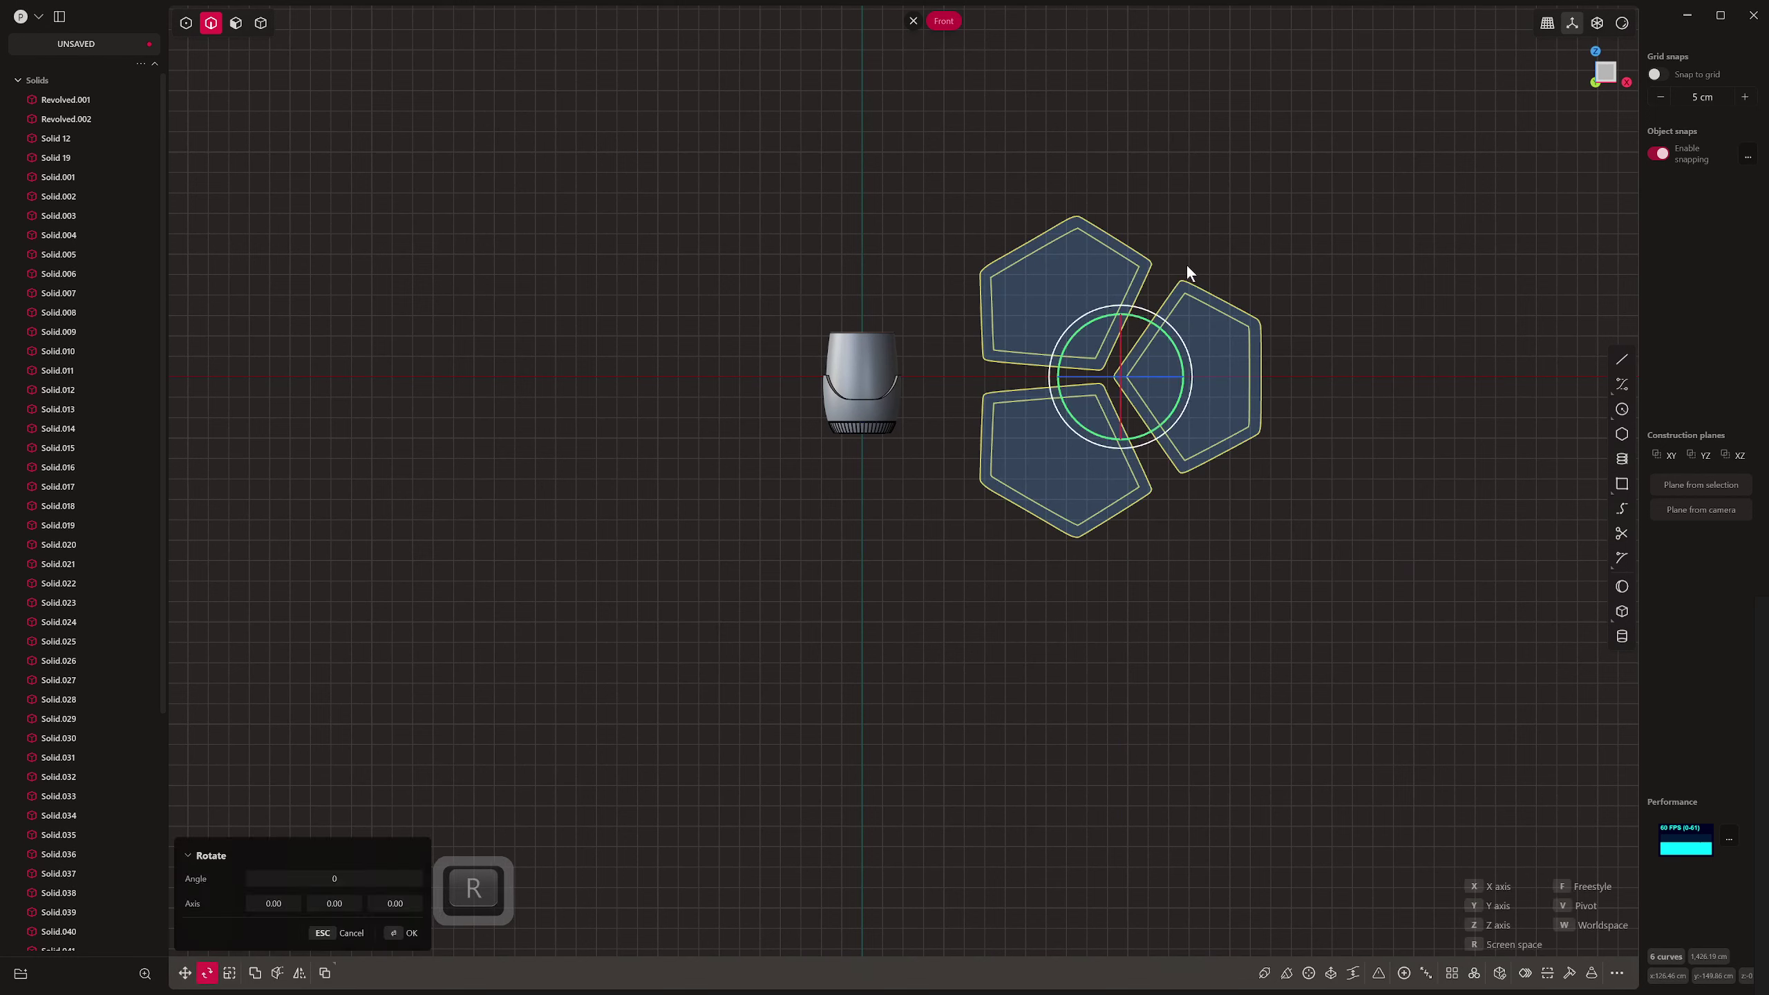
text(90)
click(1181, 168)
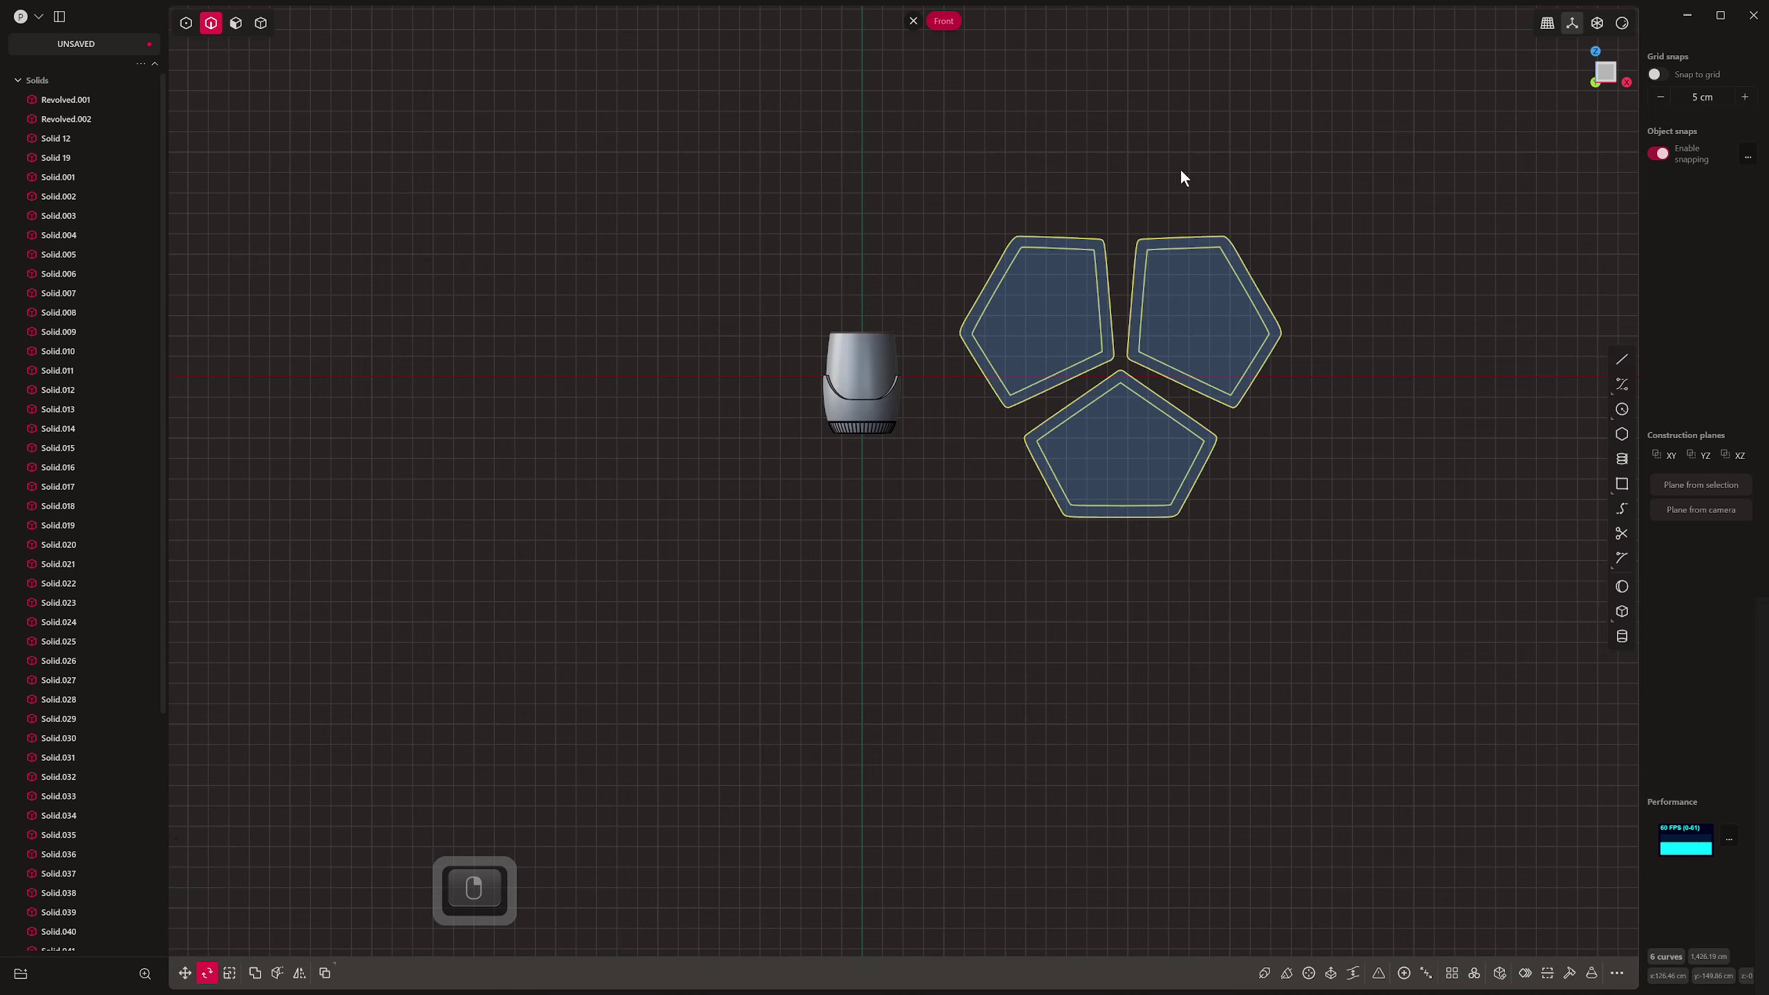
Move the pentagon curves onto the glass's vertical centreline and scale them down uniformly to a small emblem
key(g)
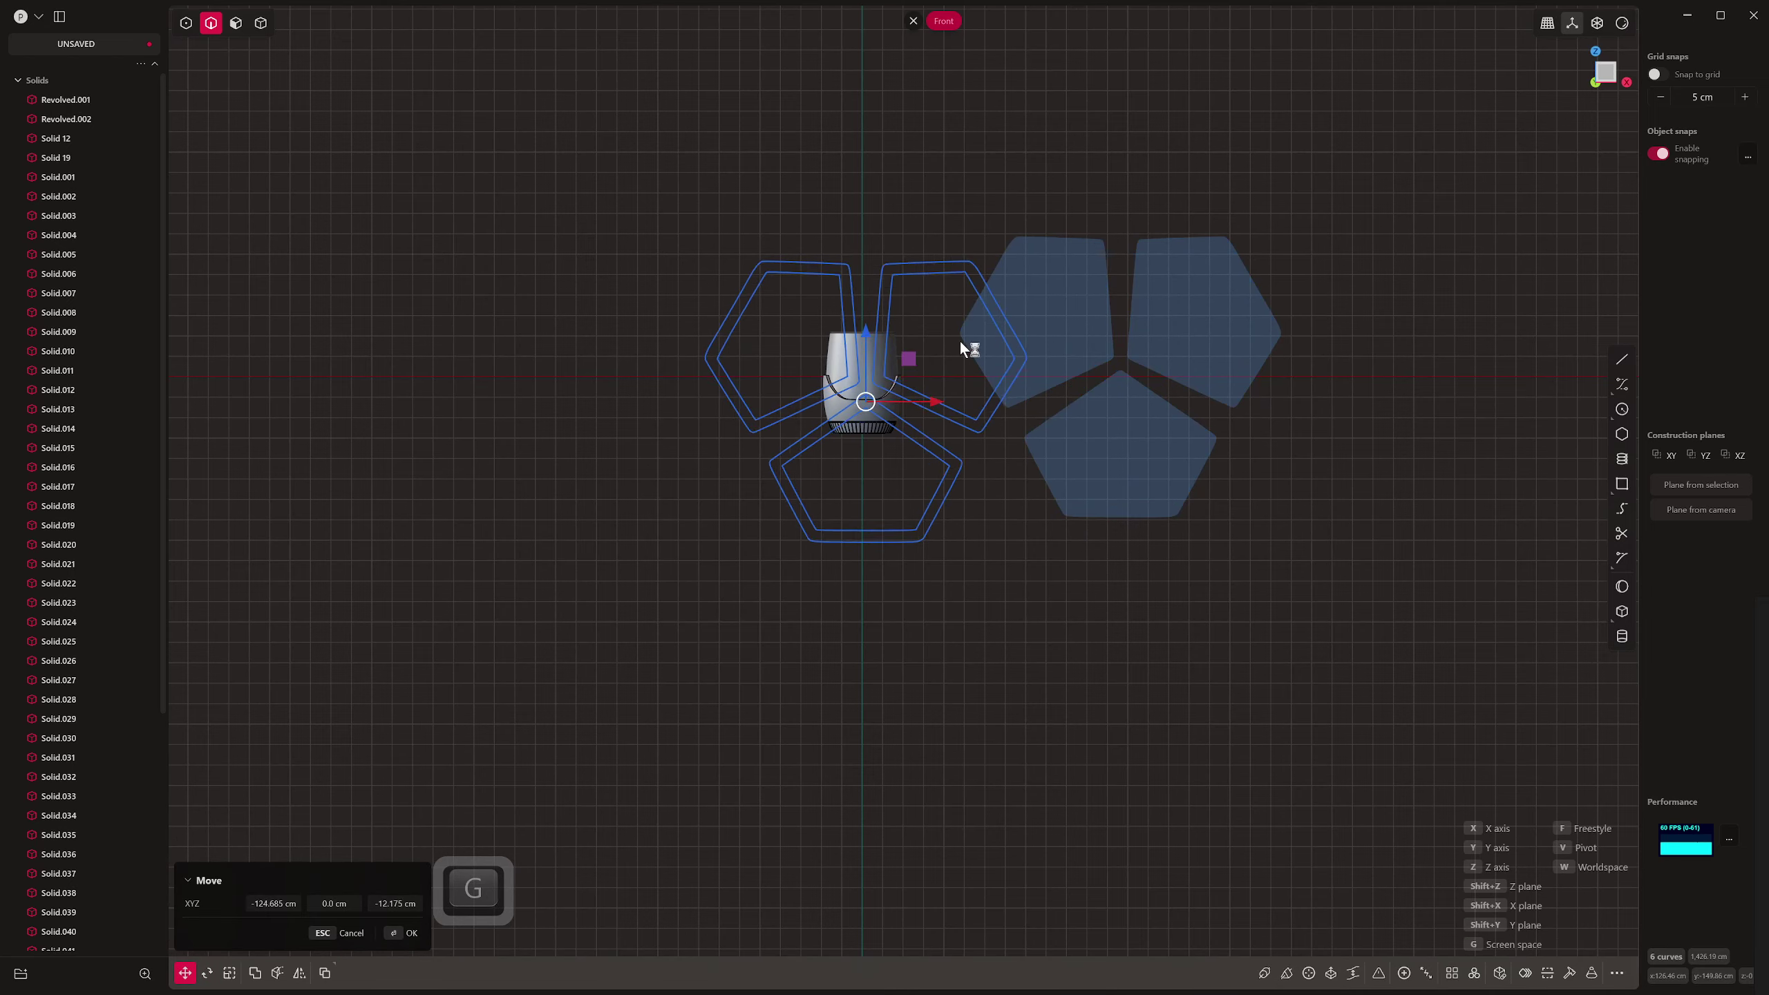
click(857, 404)
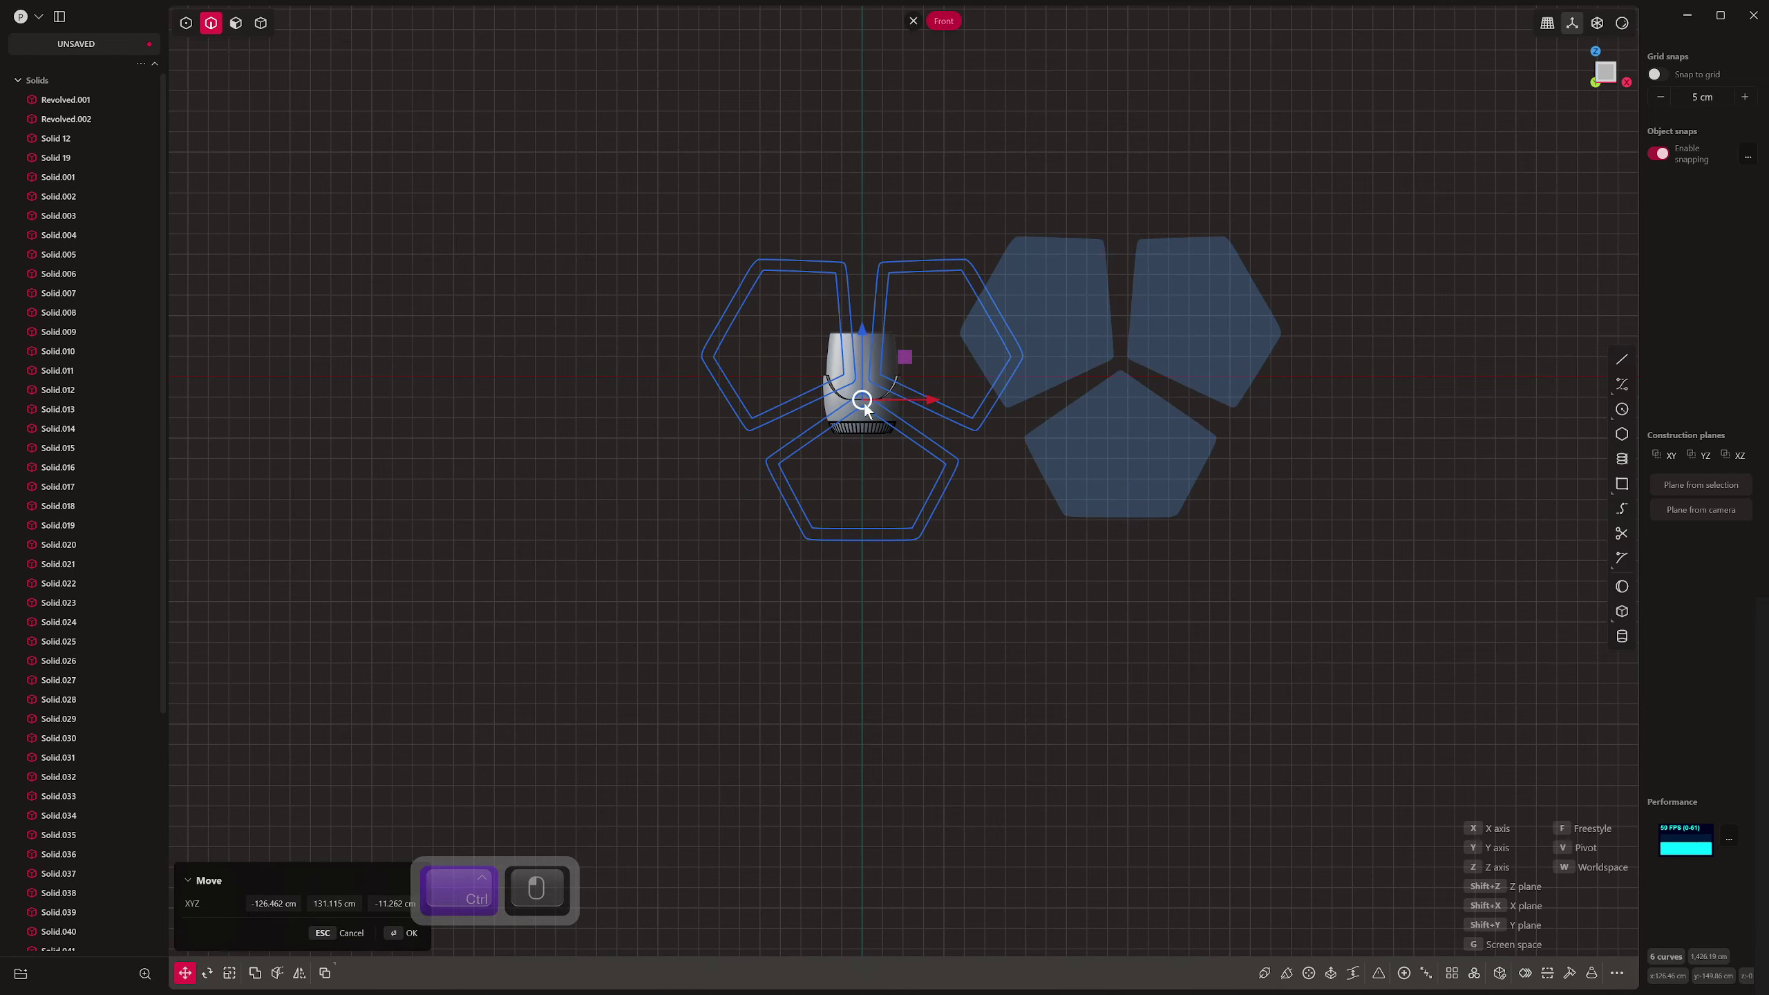
scroll(1030, 360, up, 3)
key(s)
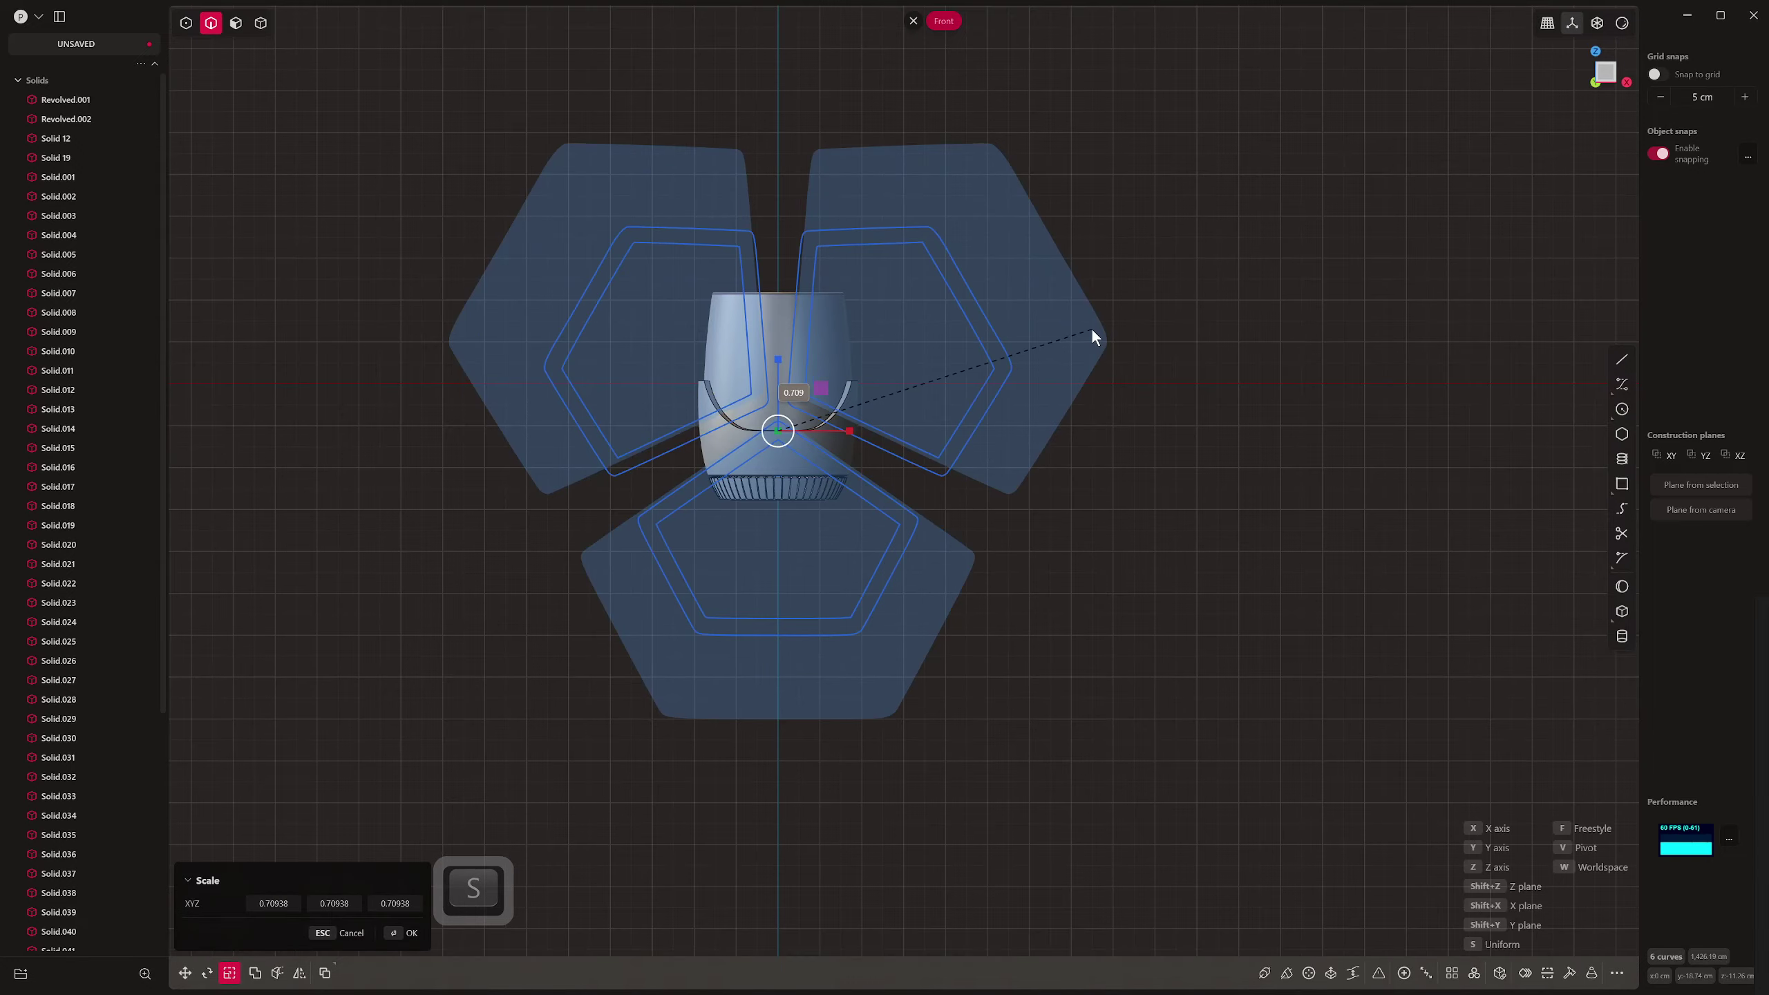
click(819, 423)
Lower the emblem curves between the sleeve's curved cutout and the grooved base, and adjust their uniform scale to fit there
key(g)
drag(777, 361, 775, 384)
right_click(774, 385)
key(s)
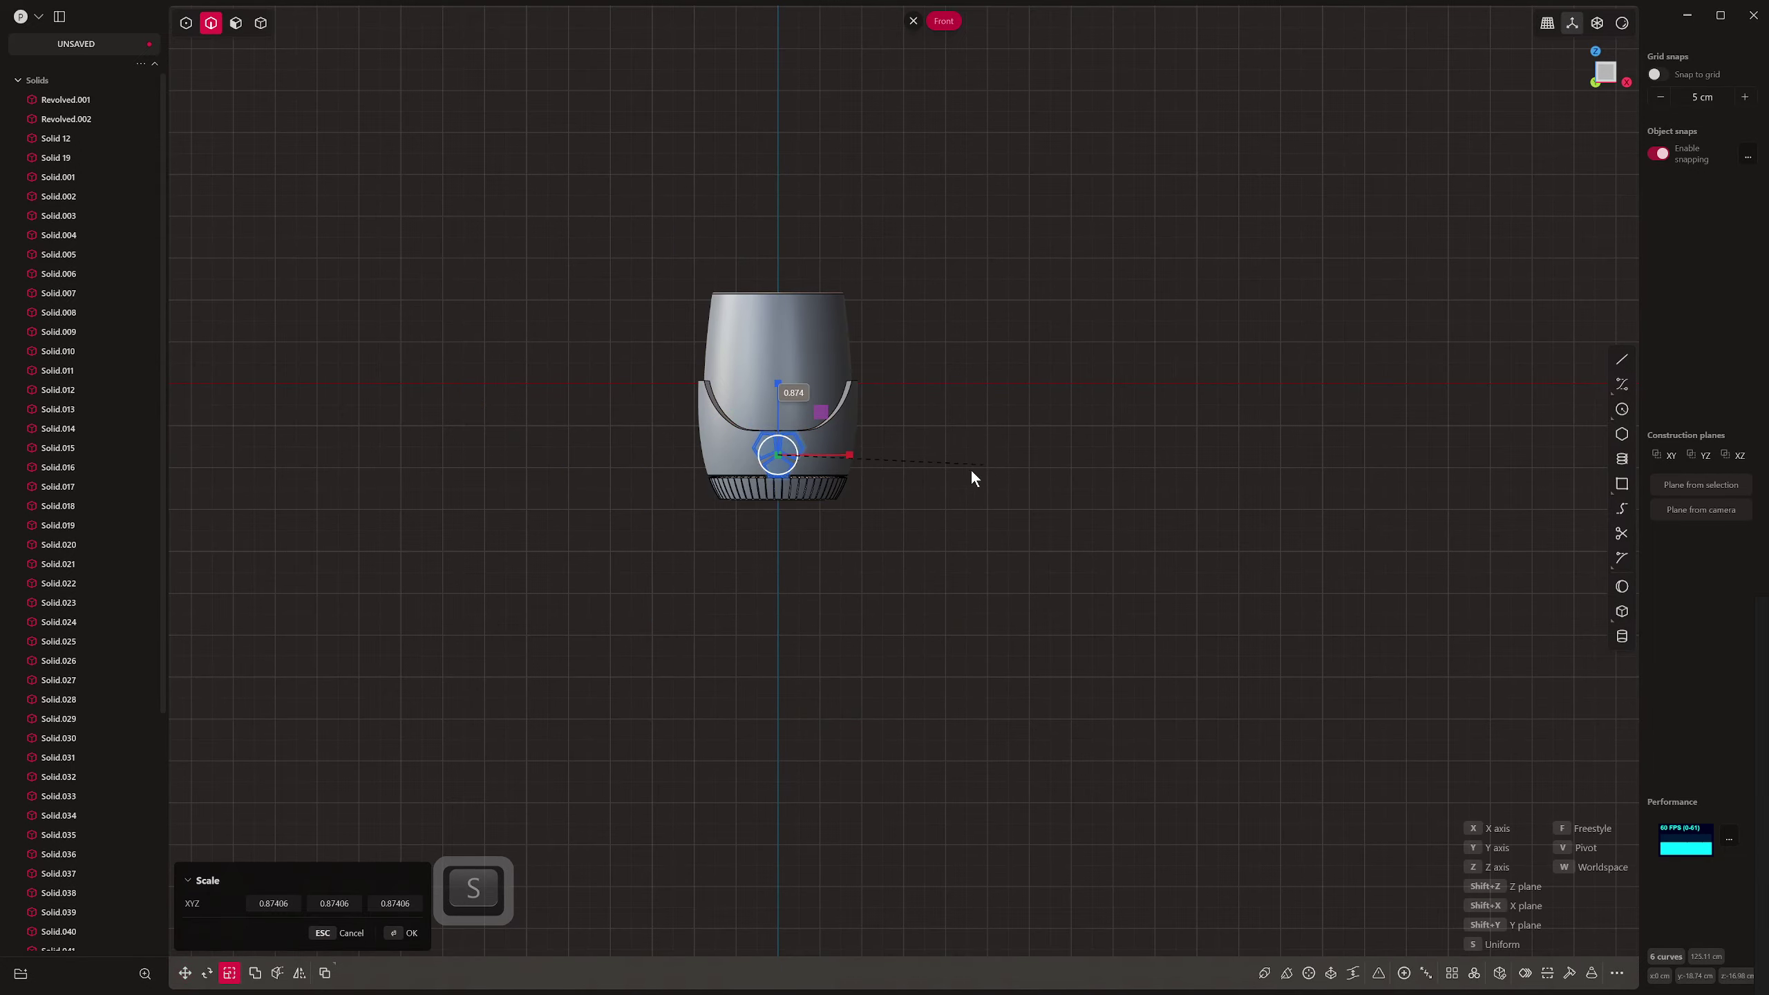
click(906, 473)
Extrude the three border regions between the inner and outer pentagon outlines about 1.94 cm into the glass
scroll(843, 471, up, 5)
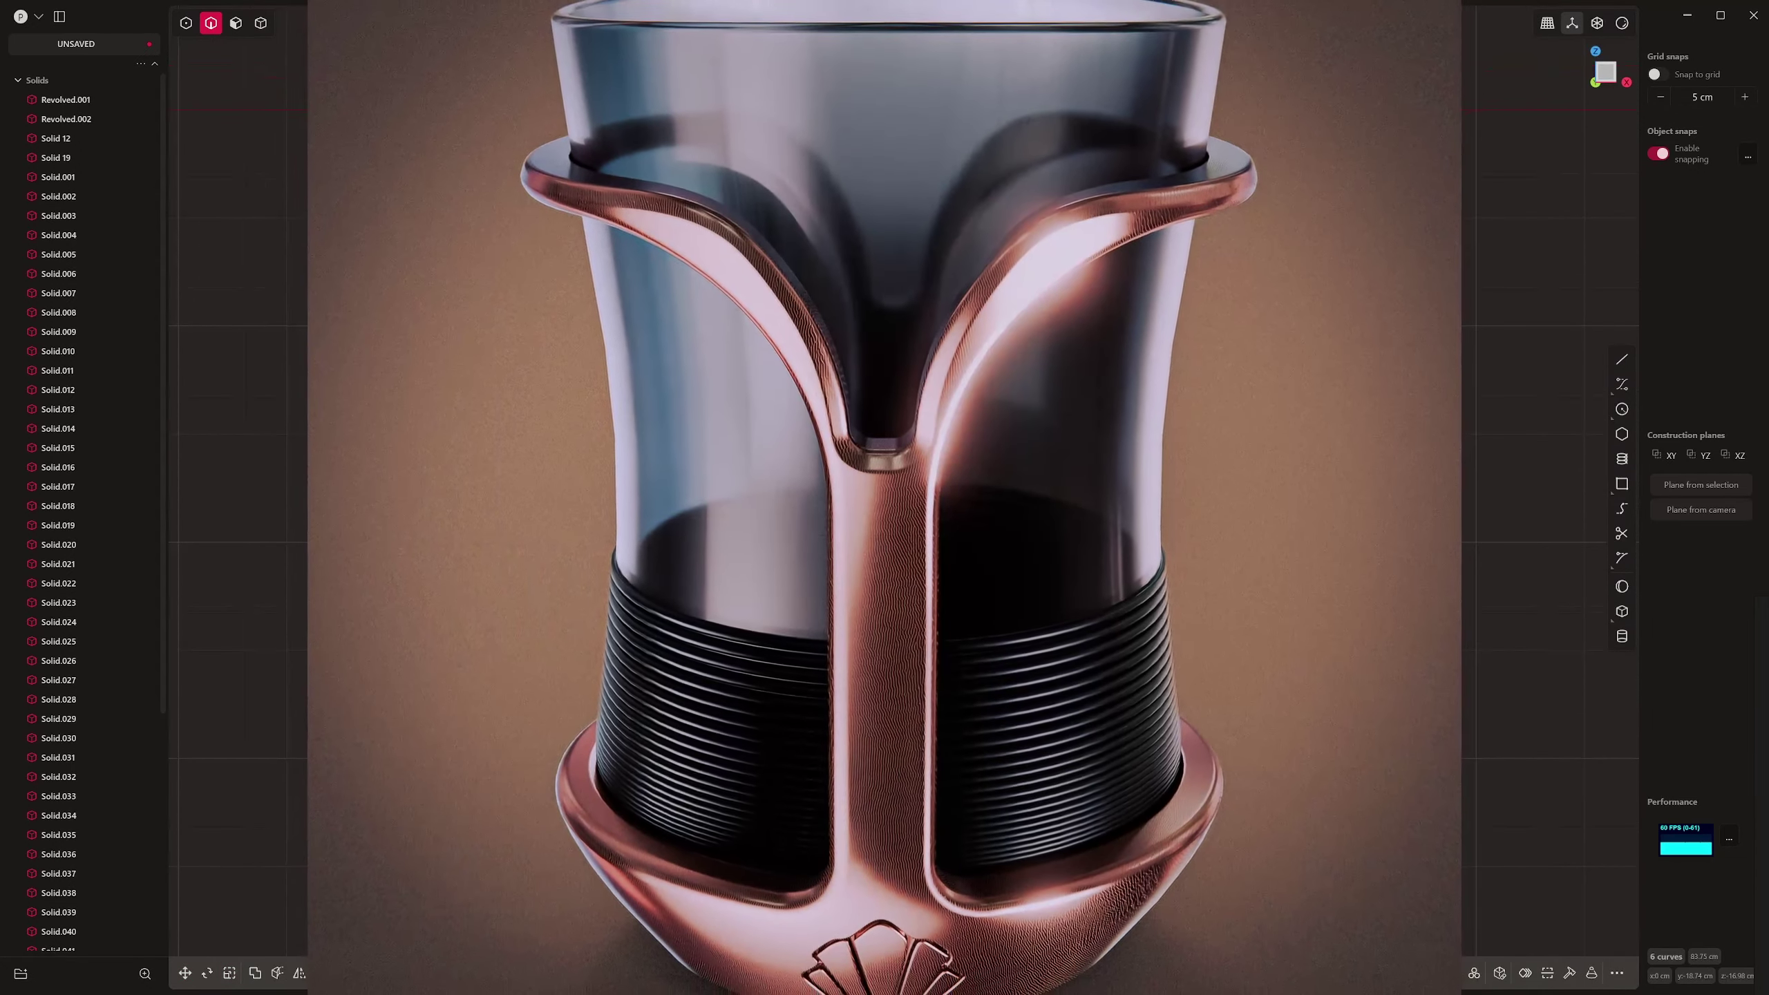
scroll(747, 442, up, 5)
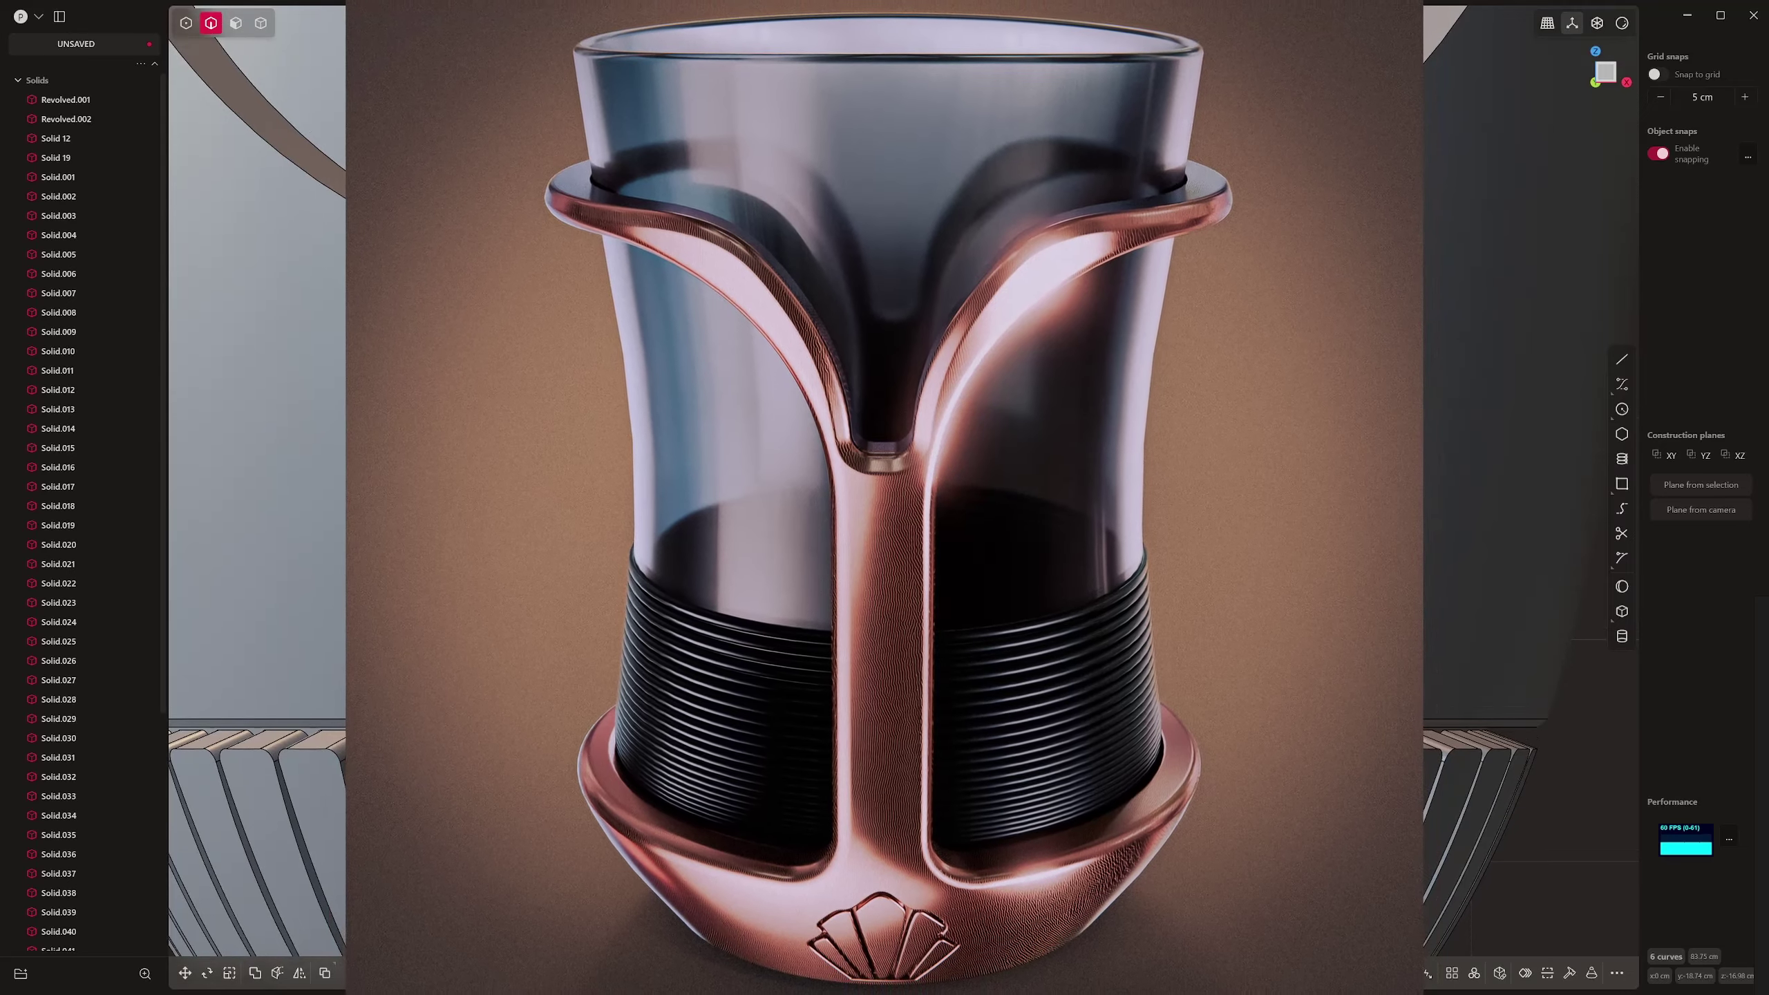
key(4)
key(3)
click(857, 338)
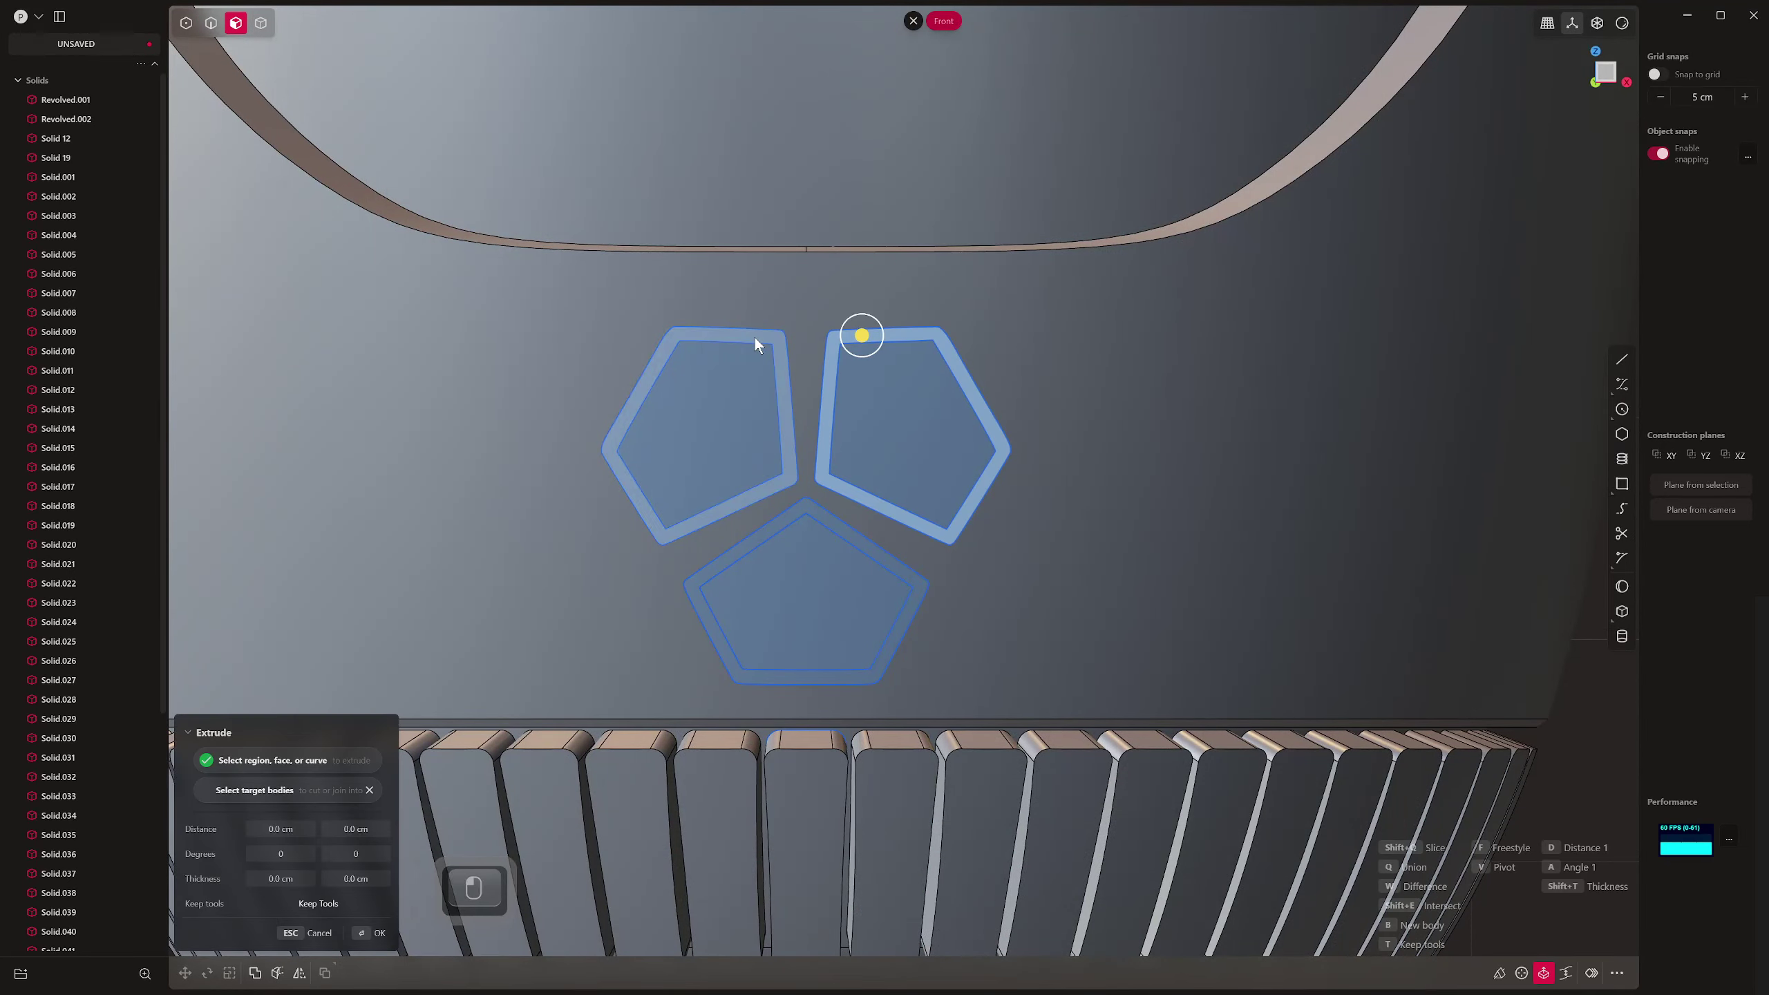
shift+click(755, 337)
shift+click(842, 530)
middle_drag(789, 558, 881, 567)
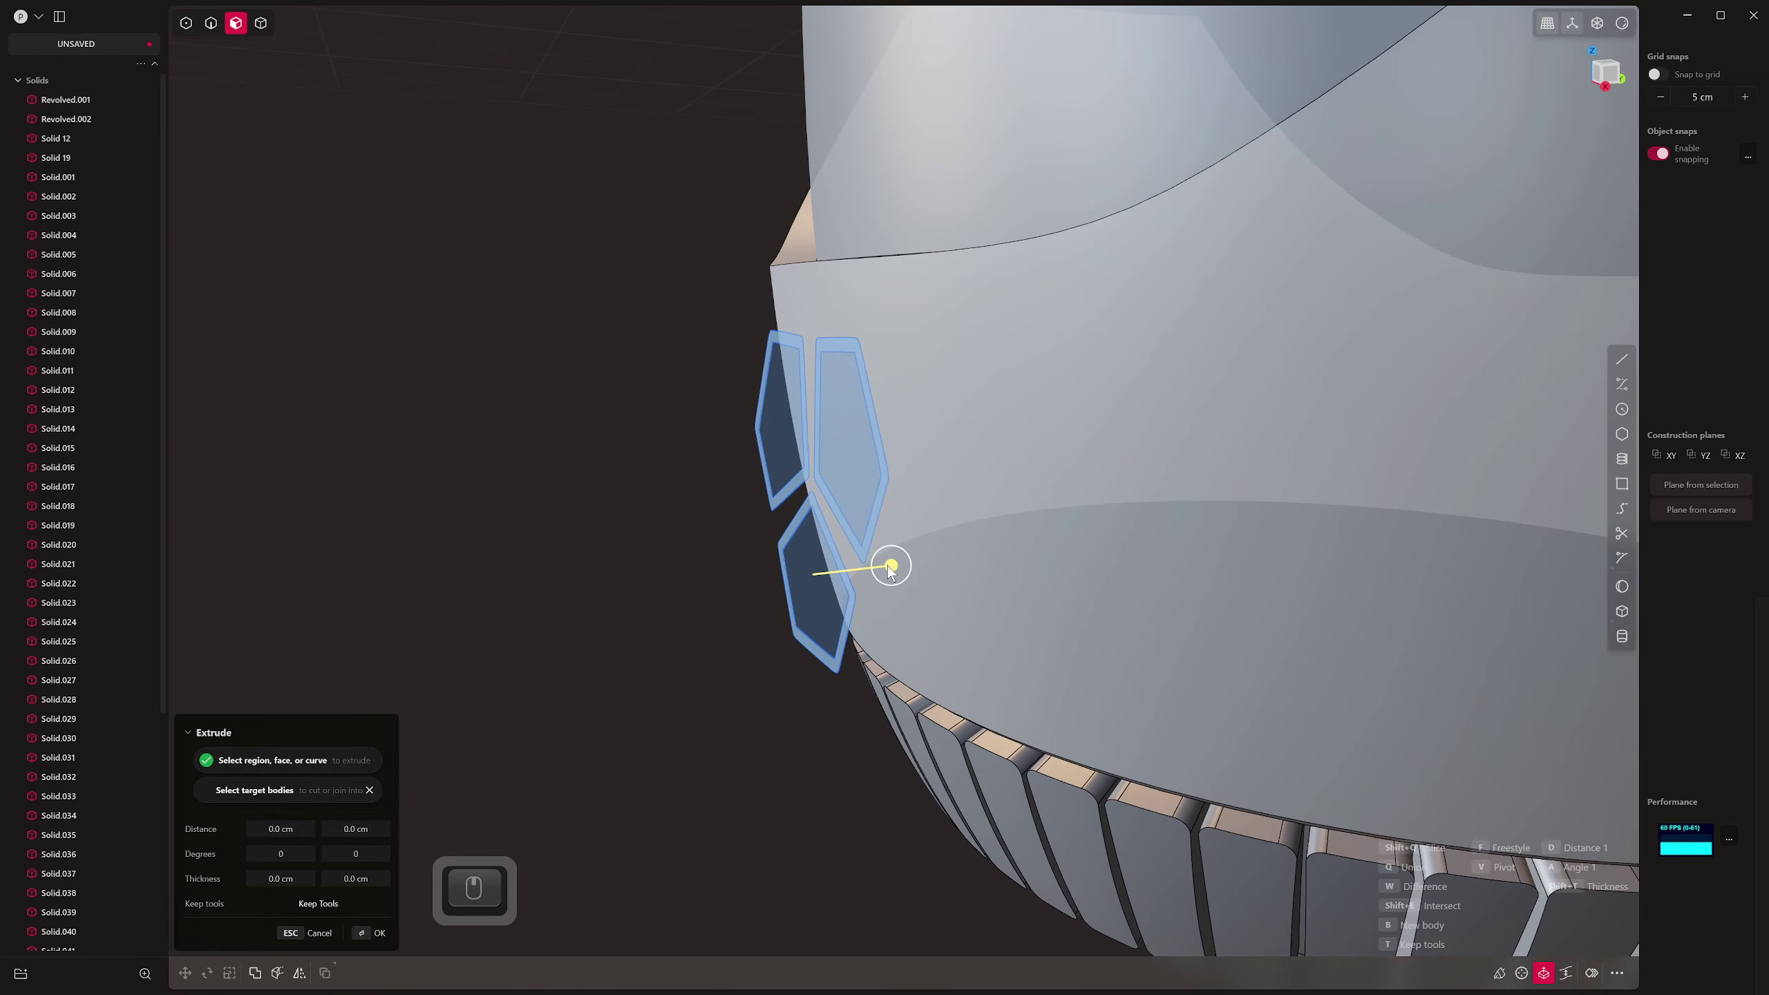
drag(887, 566, 956, 560)
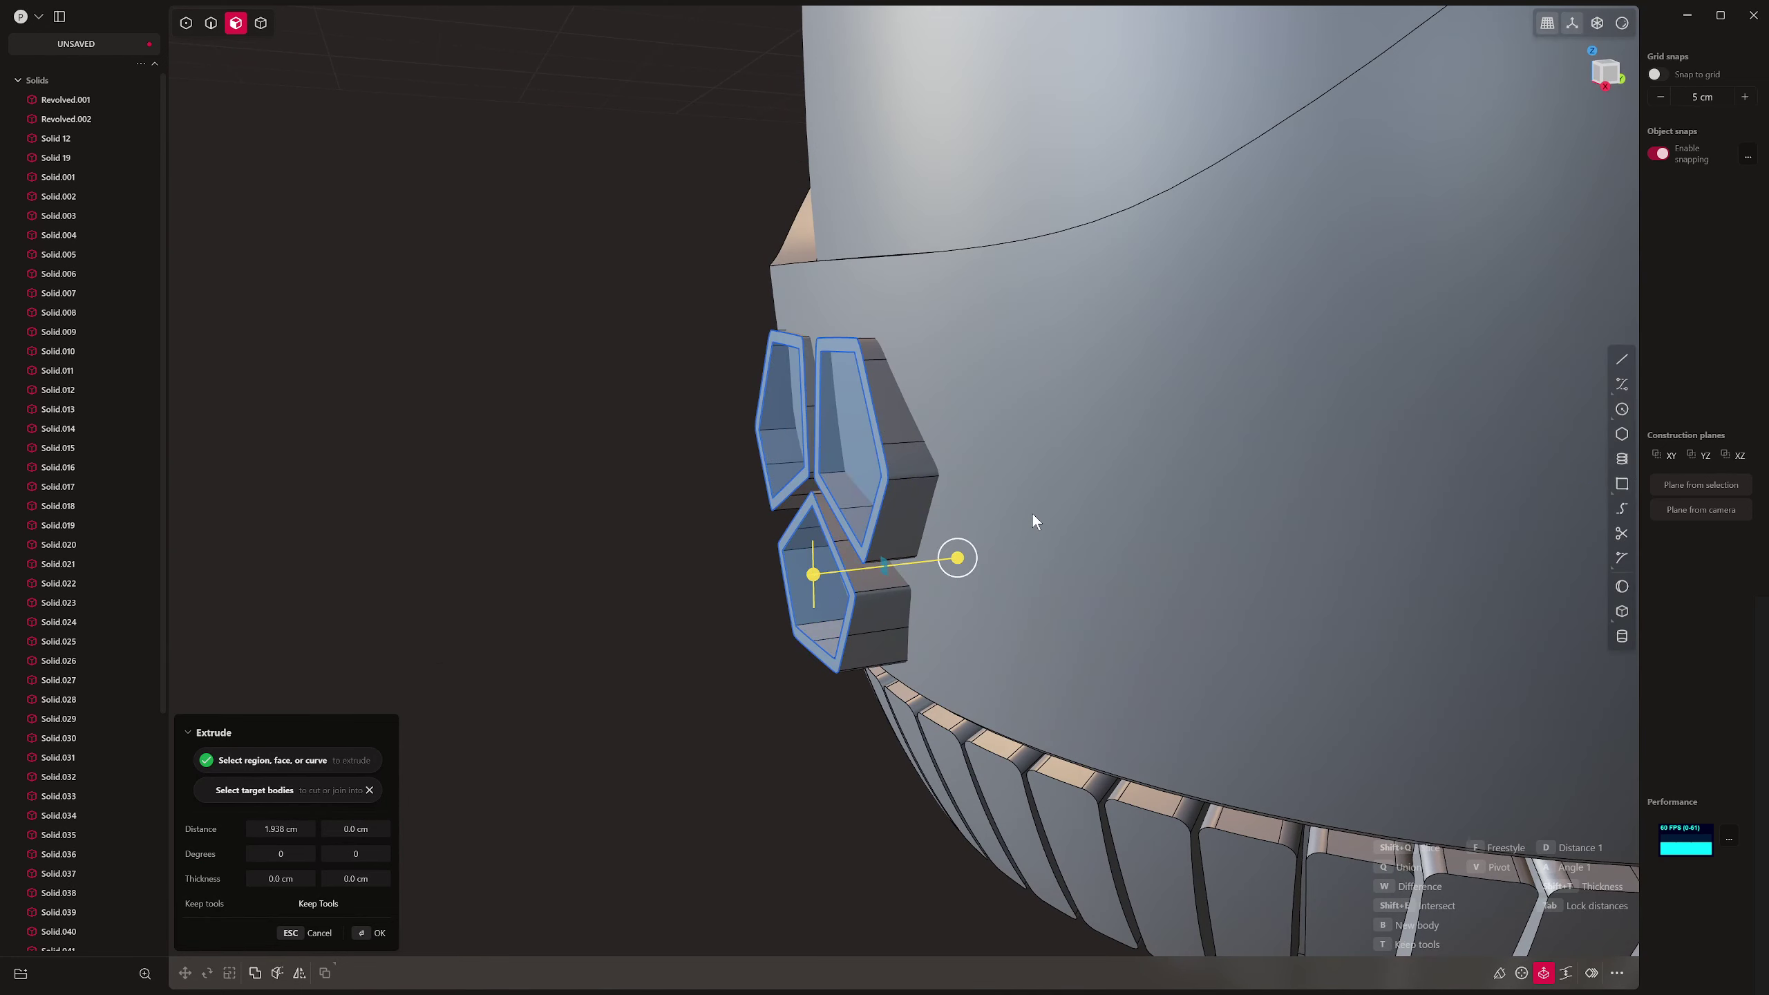
Set the outer sleeve as the extrusion's target body and cut the pentagon borders into it
click(1053, 457)
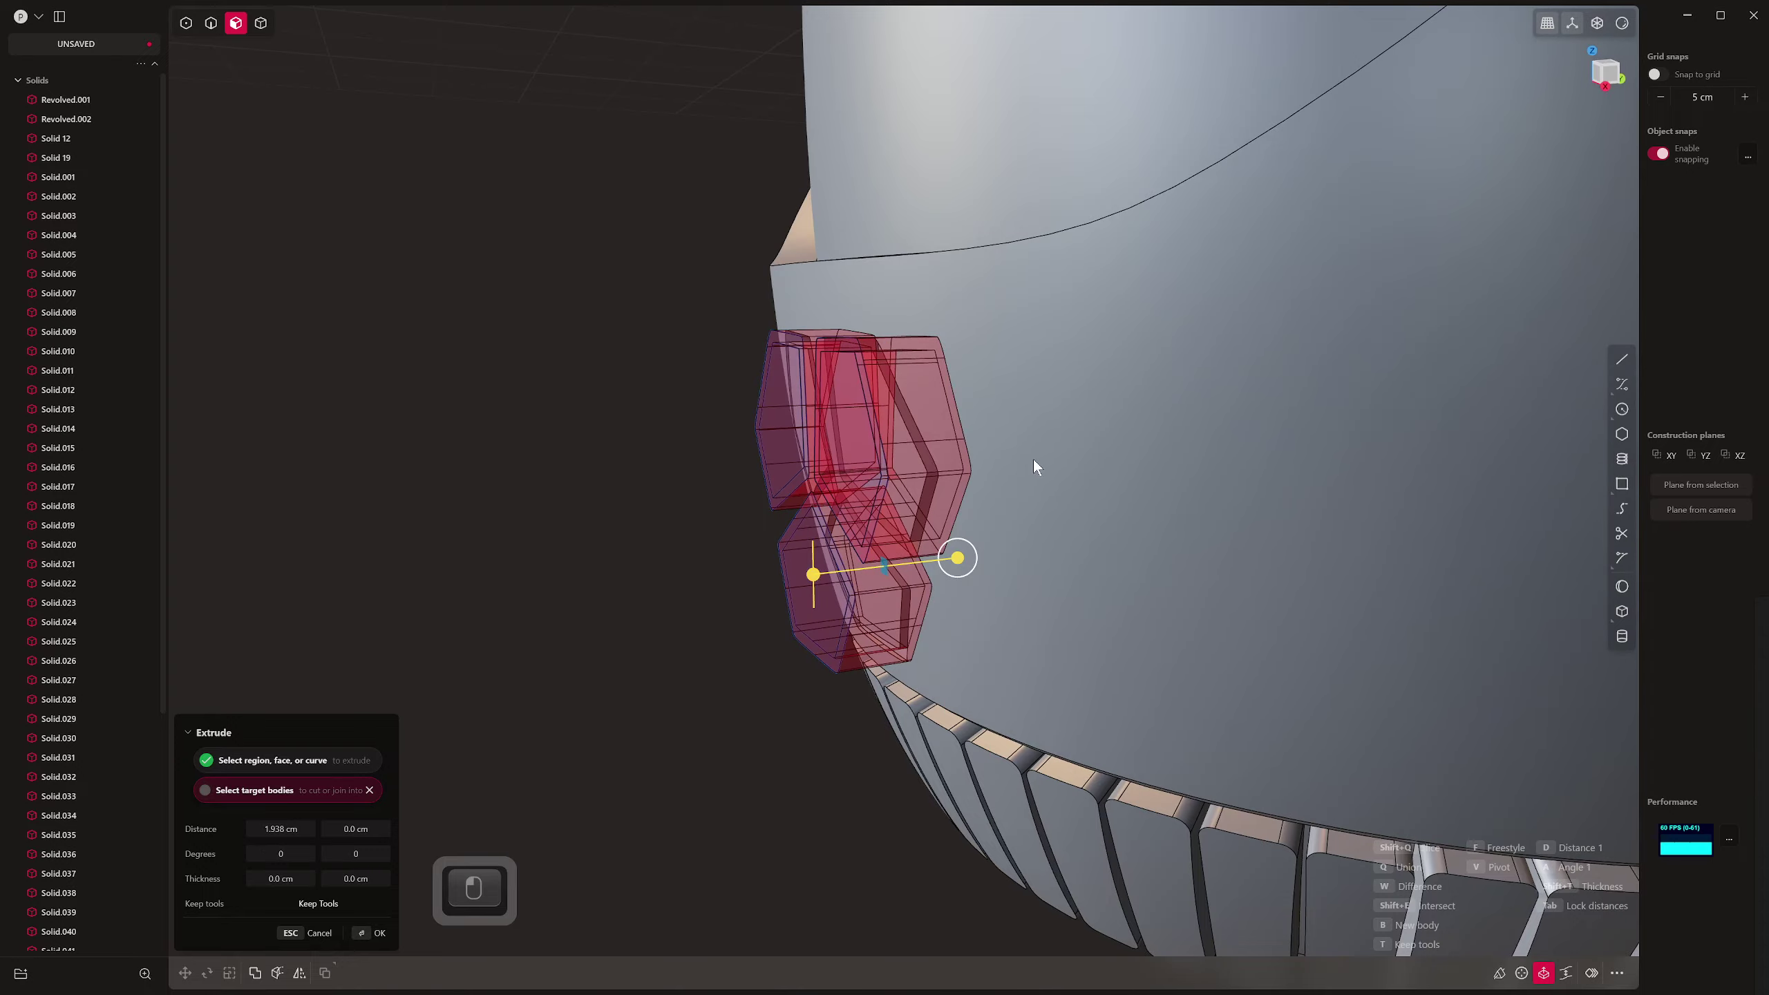
middle_drag(1034, 459, 693, 429)
right_click(1049, 474)
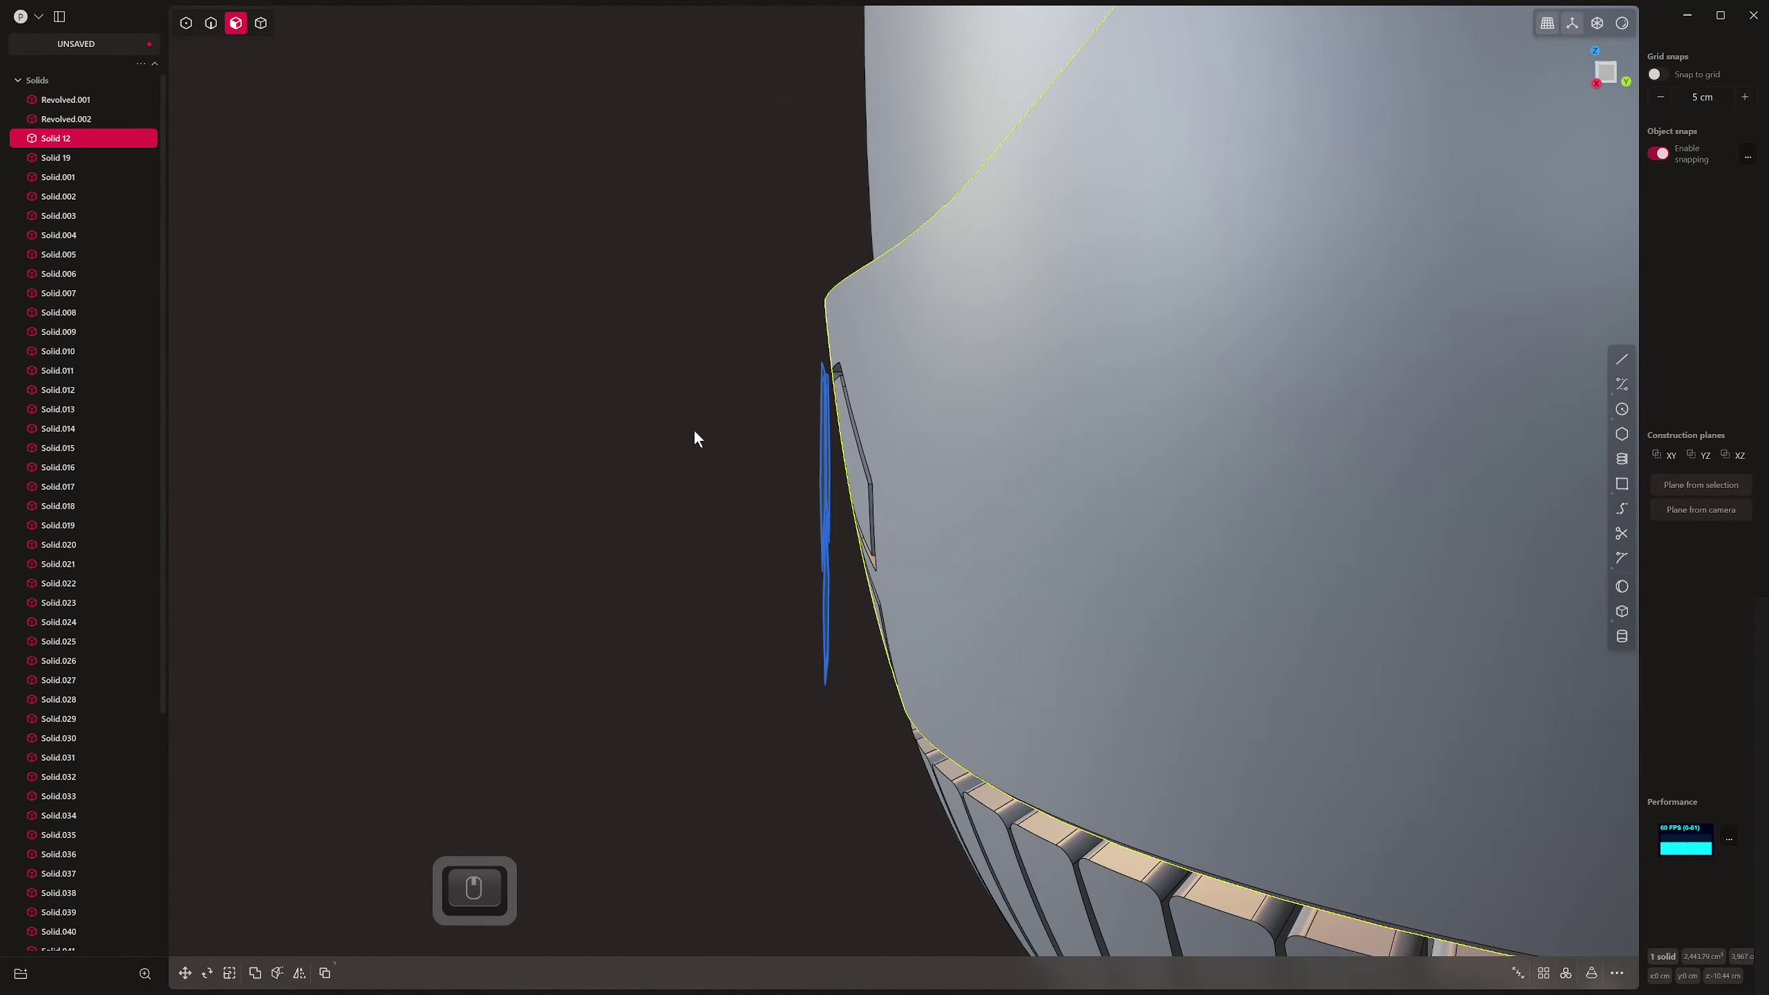
Select all the curves in the scene and hide them
key(2)
drag(812, 488, 842, 690)
click(660, 573)
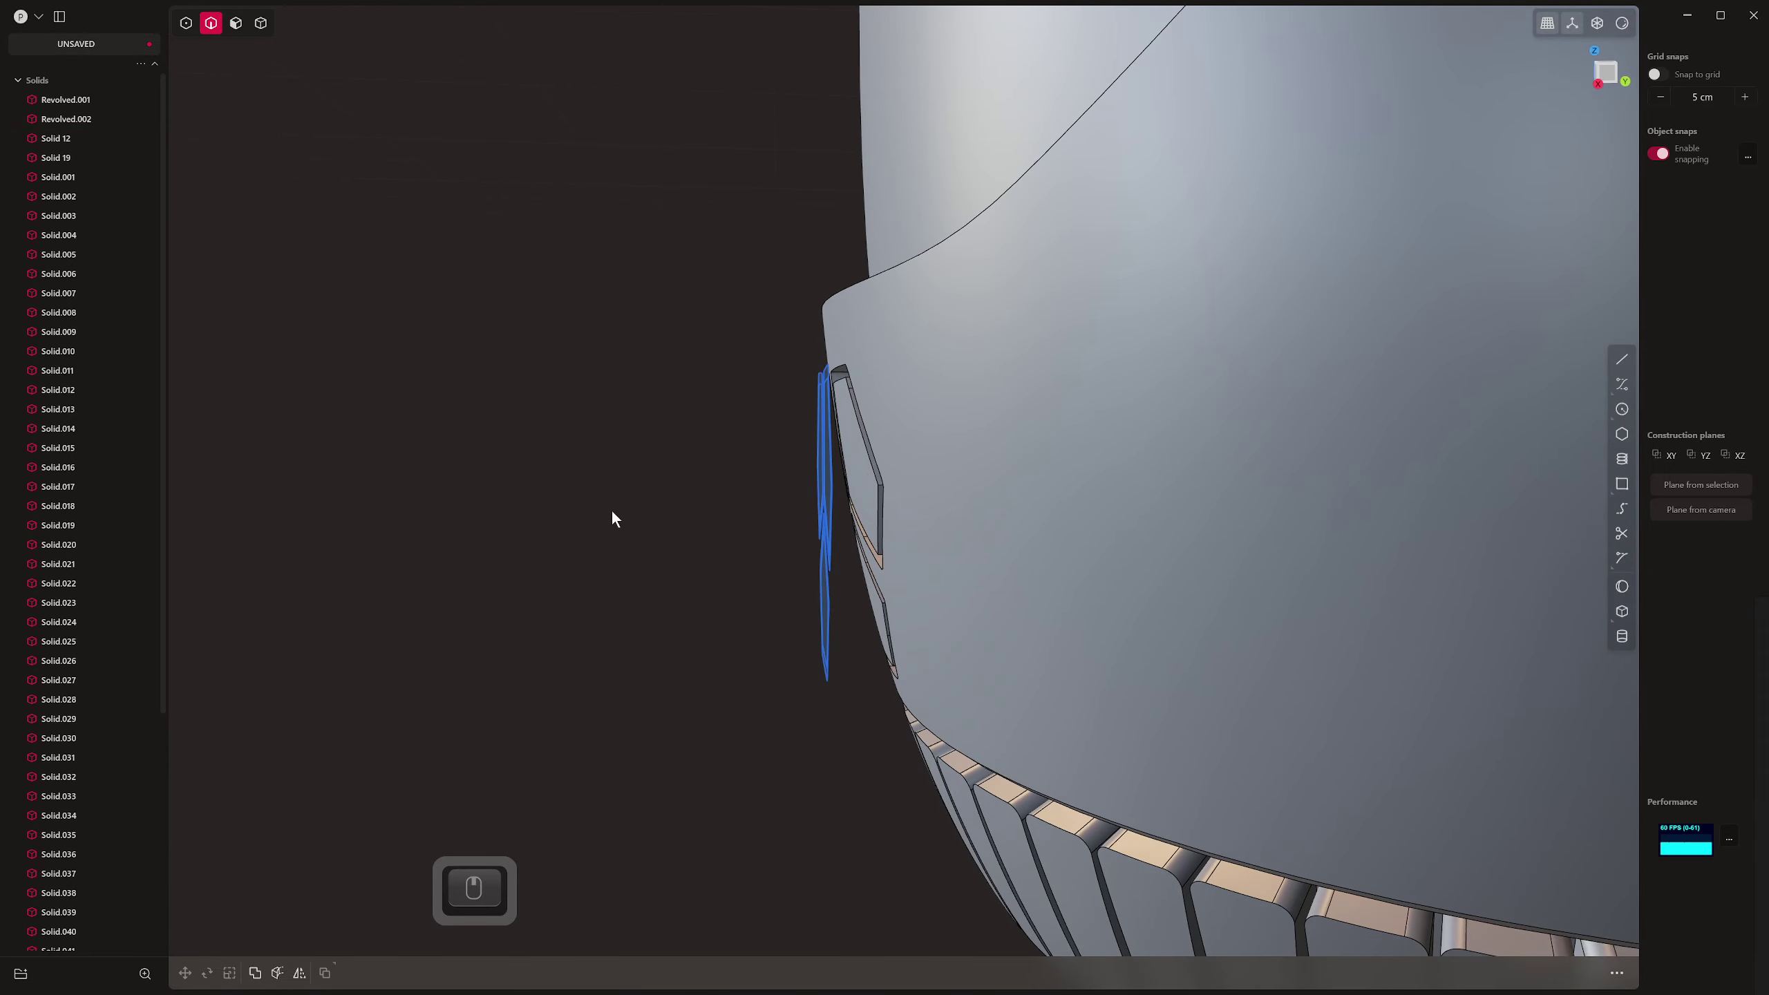
middle_drag(613, 517, 628, 430)
scroll(127, 563, down, 5)
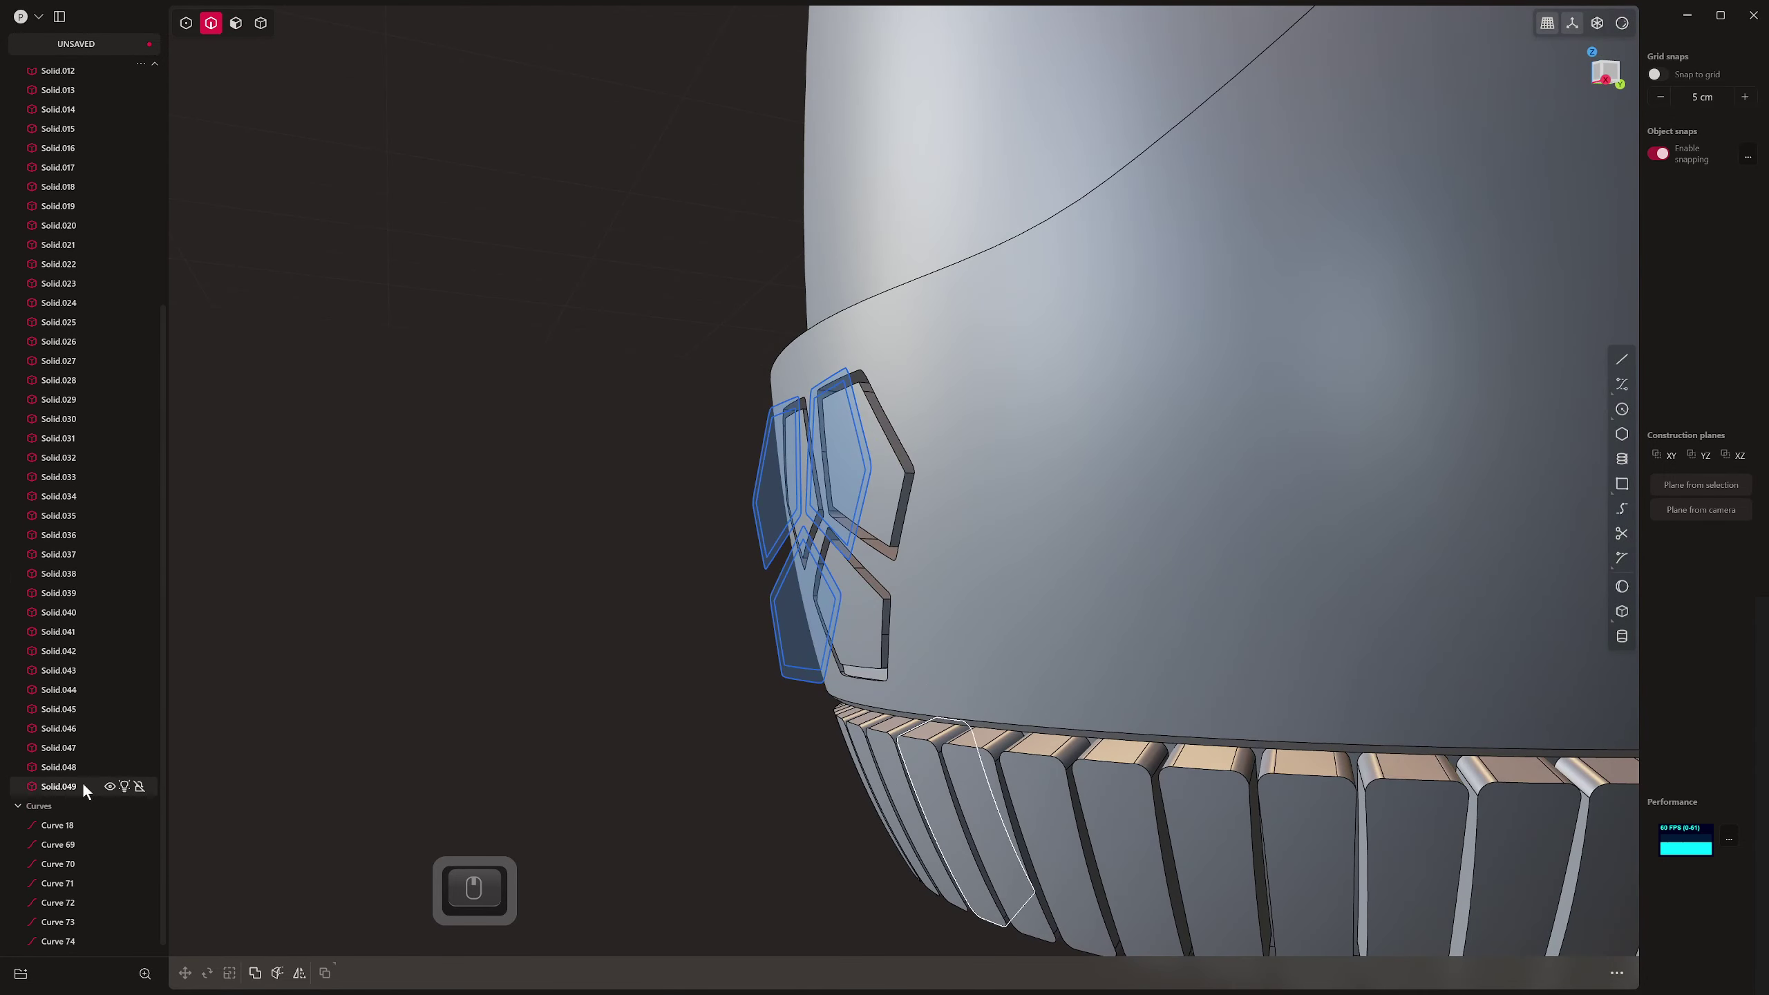
click(67, 801)
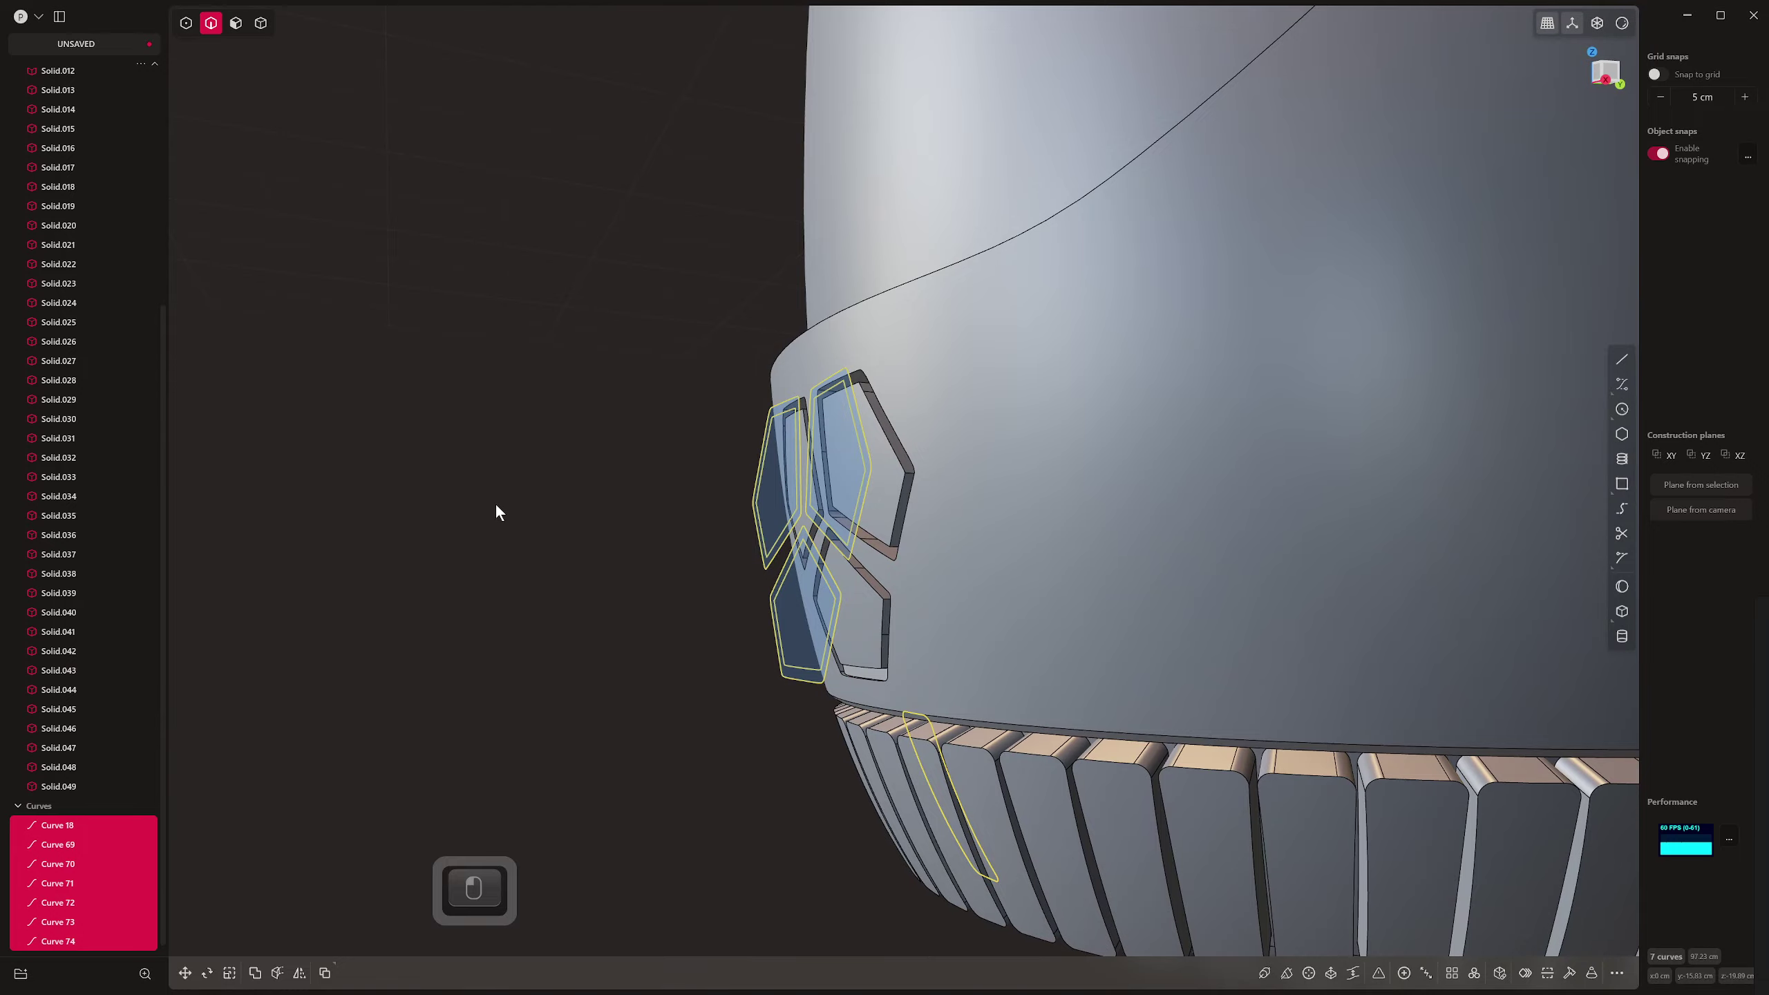
key(h)
Examine the cut pentagon emblem up close and the whole glass from several angles, including from below
middle_drag(849, 462, 987, 462)
scroll(933, 530, up, 8)
shift+middle_drag(881, 564, 977, 504)
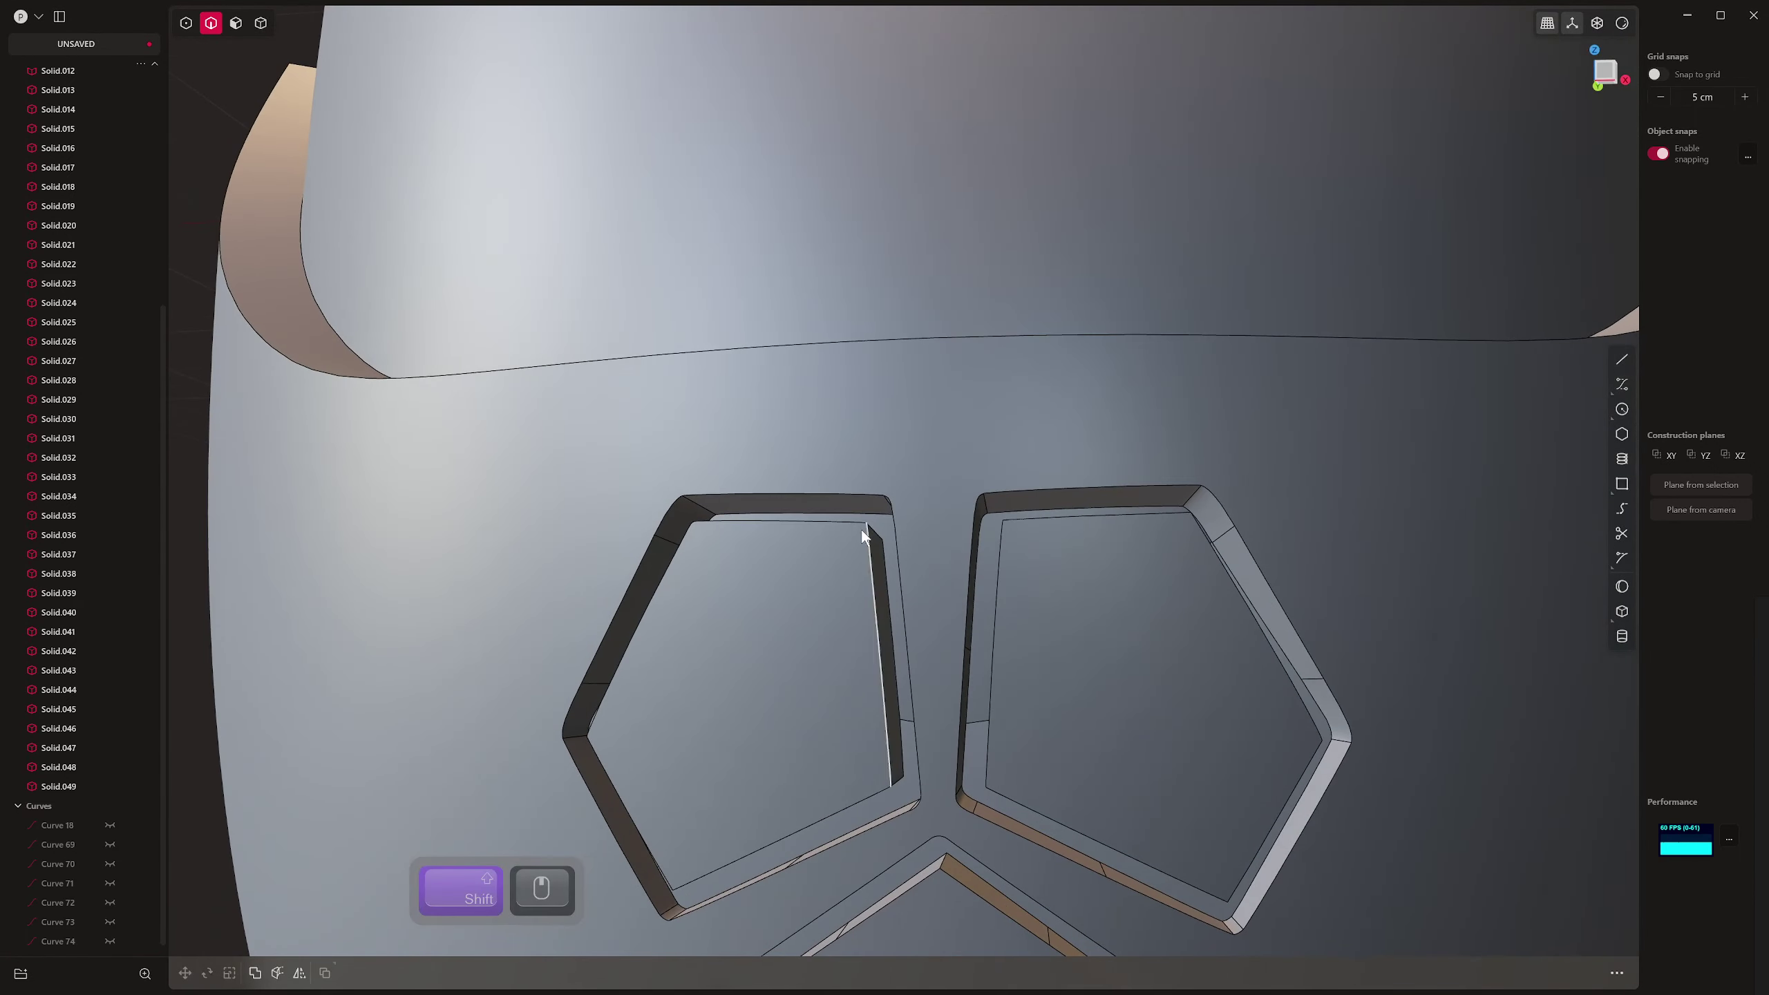
scroll(848, 544, down, 3)
middle_drag(849, 544, 893, 645)
scroll(902, 613, down, 4)
shift+middle_drag(902, 613, 875, 669)
scroll(983, 557, down, 3)
middle_drag(875, 669, 718, 621)
shift+middle_drag(717, 621, 692, 540)
scroll(864, 565, up, 3)
middle_drag(864, 565, 921, 636)
middle_drag(654, 549, 871, 485)
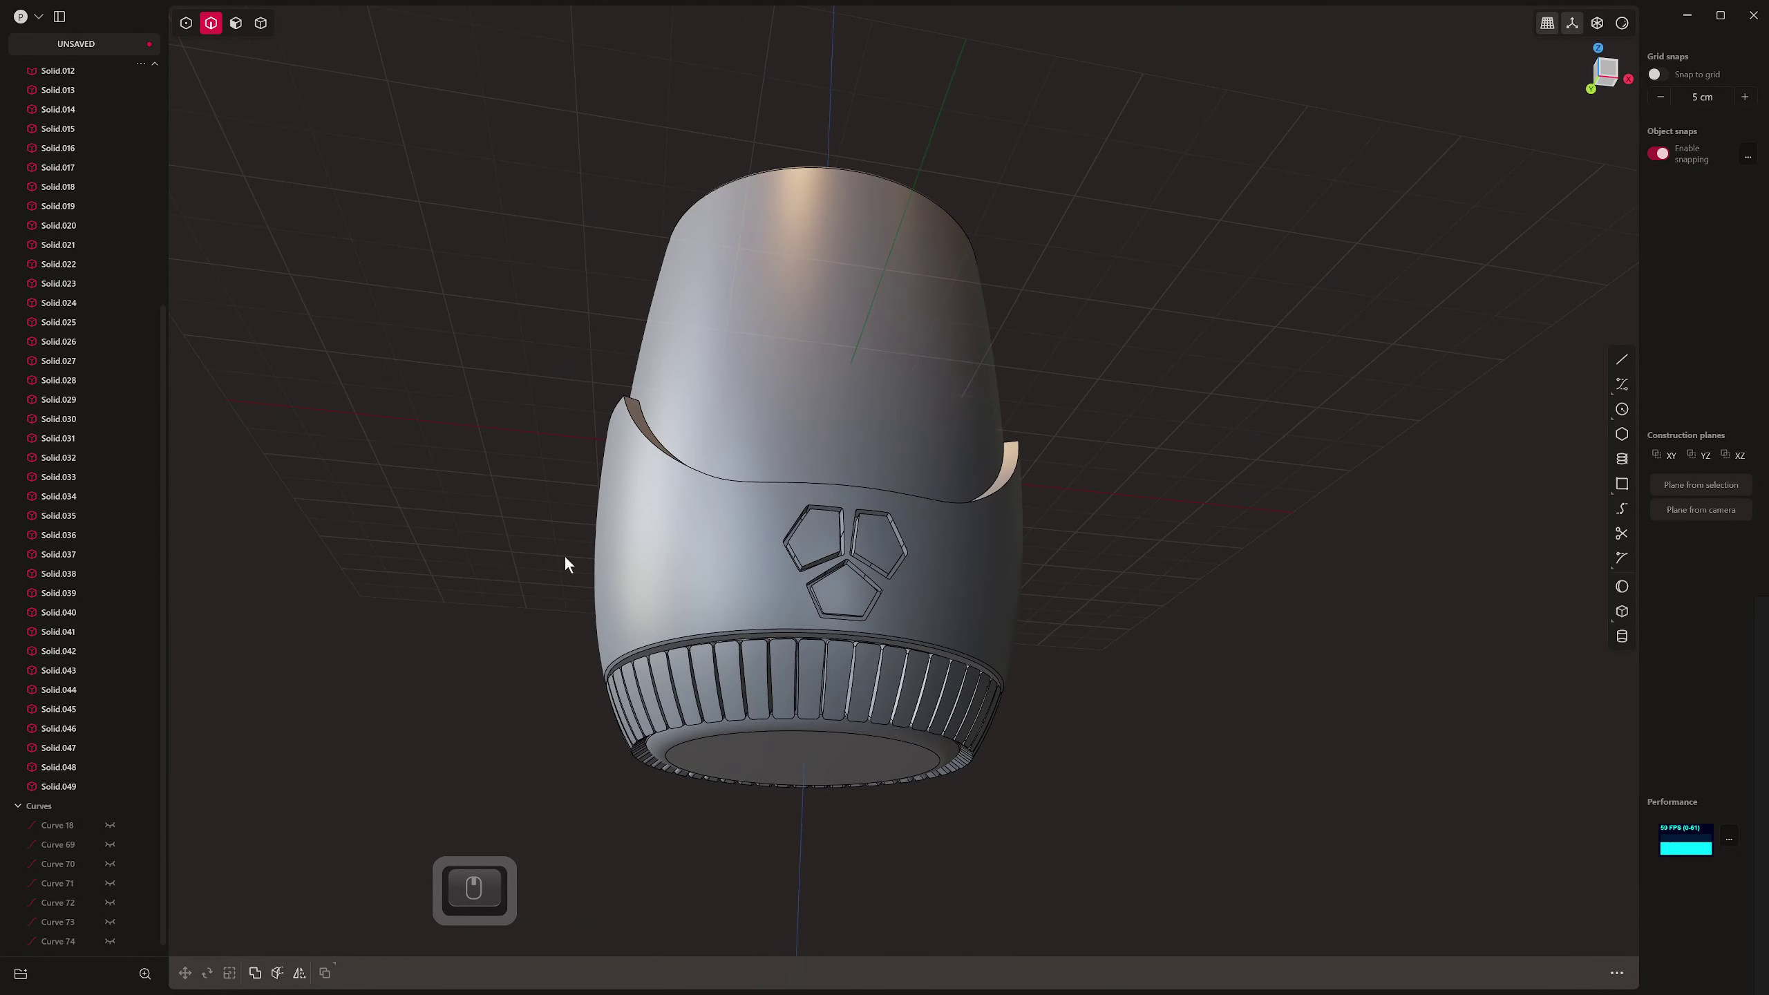
middle_drag(685, 669, 680, 705)
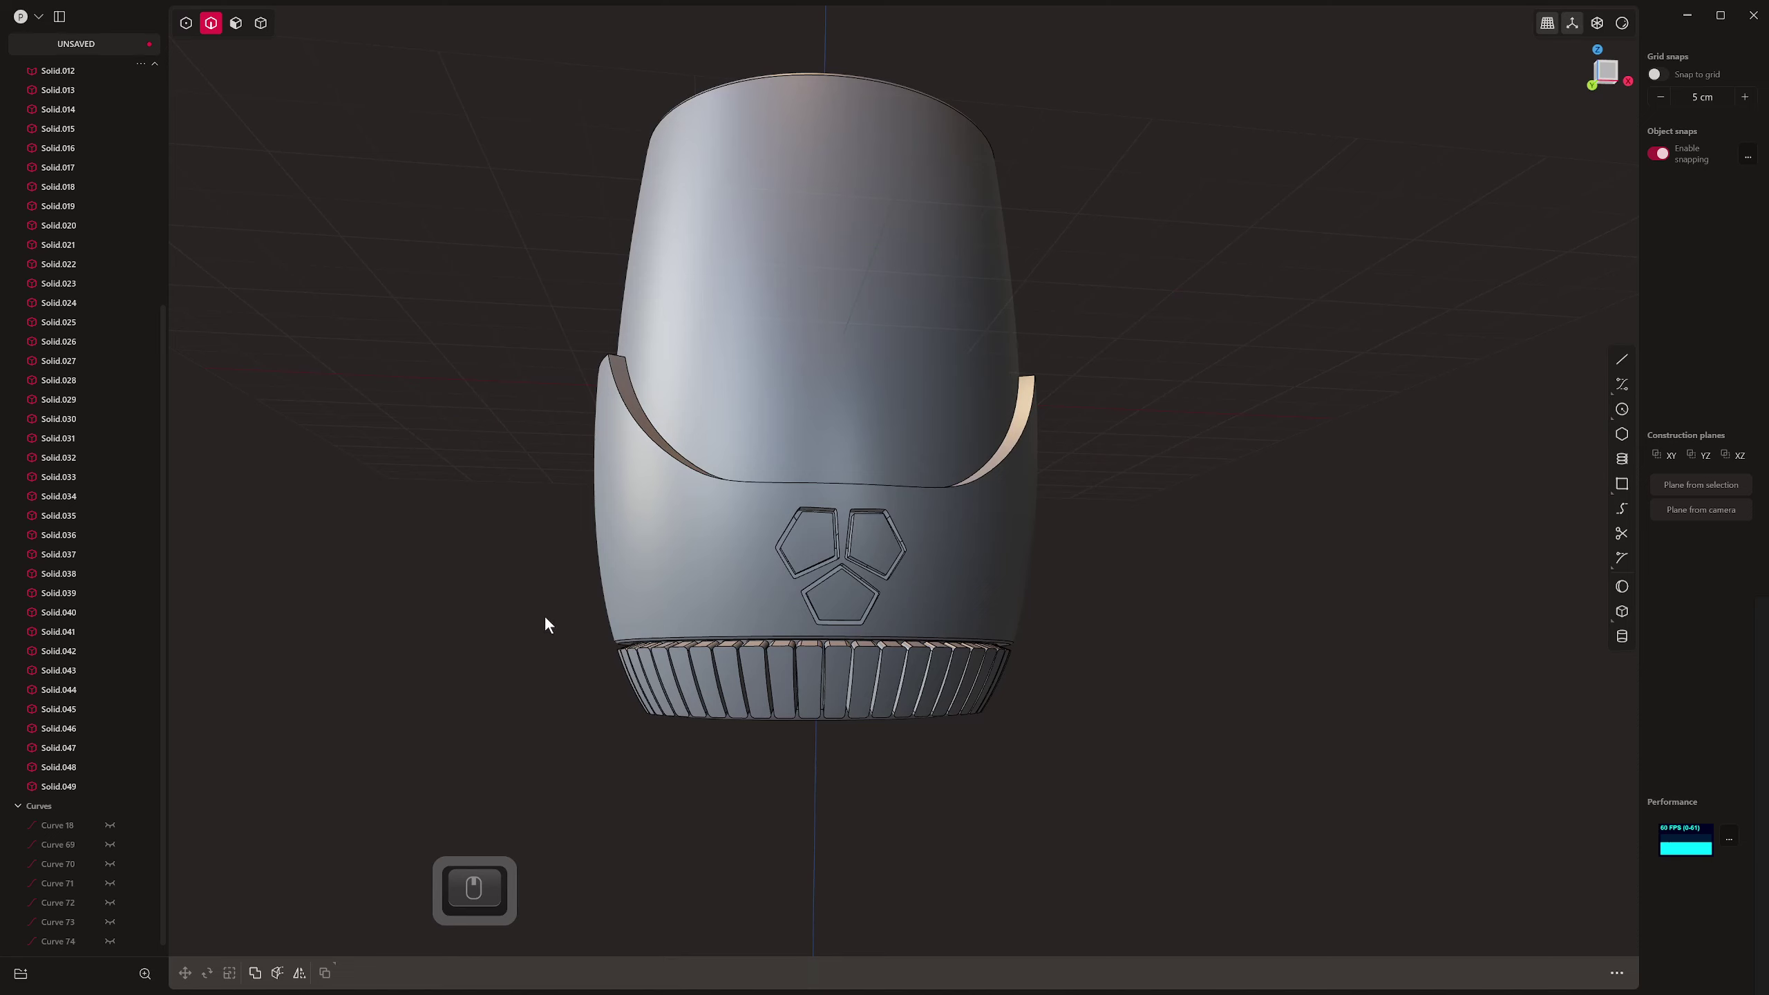
Group all the solids that form the grooved bottom ring of the glass
drag(546, 619, 1163, 752)
click(1132, 648)
drag(481, 617, 1092, 766)
middle_drag(529, 642, 458, 602)
key(ctrl+g)
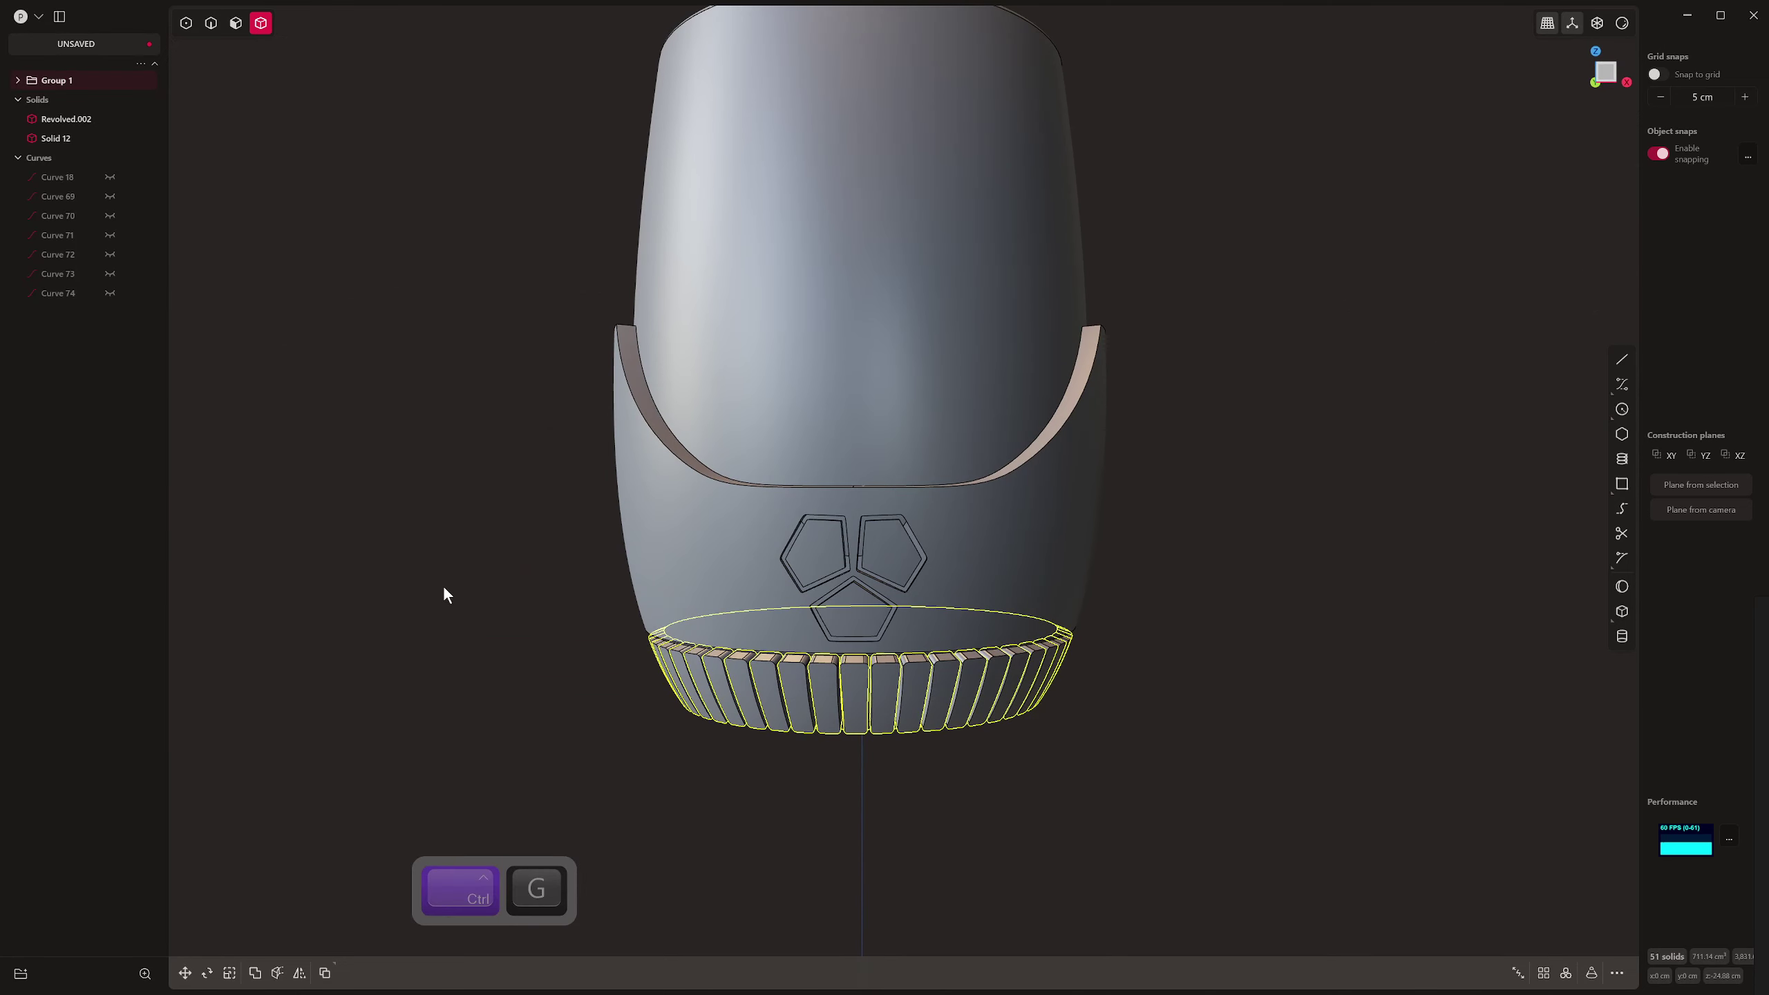
Rename the new group of base solids as Bottom Trim
click(56, 79)
double_click(69, 80)
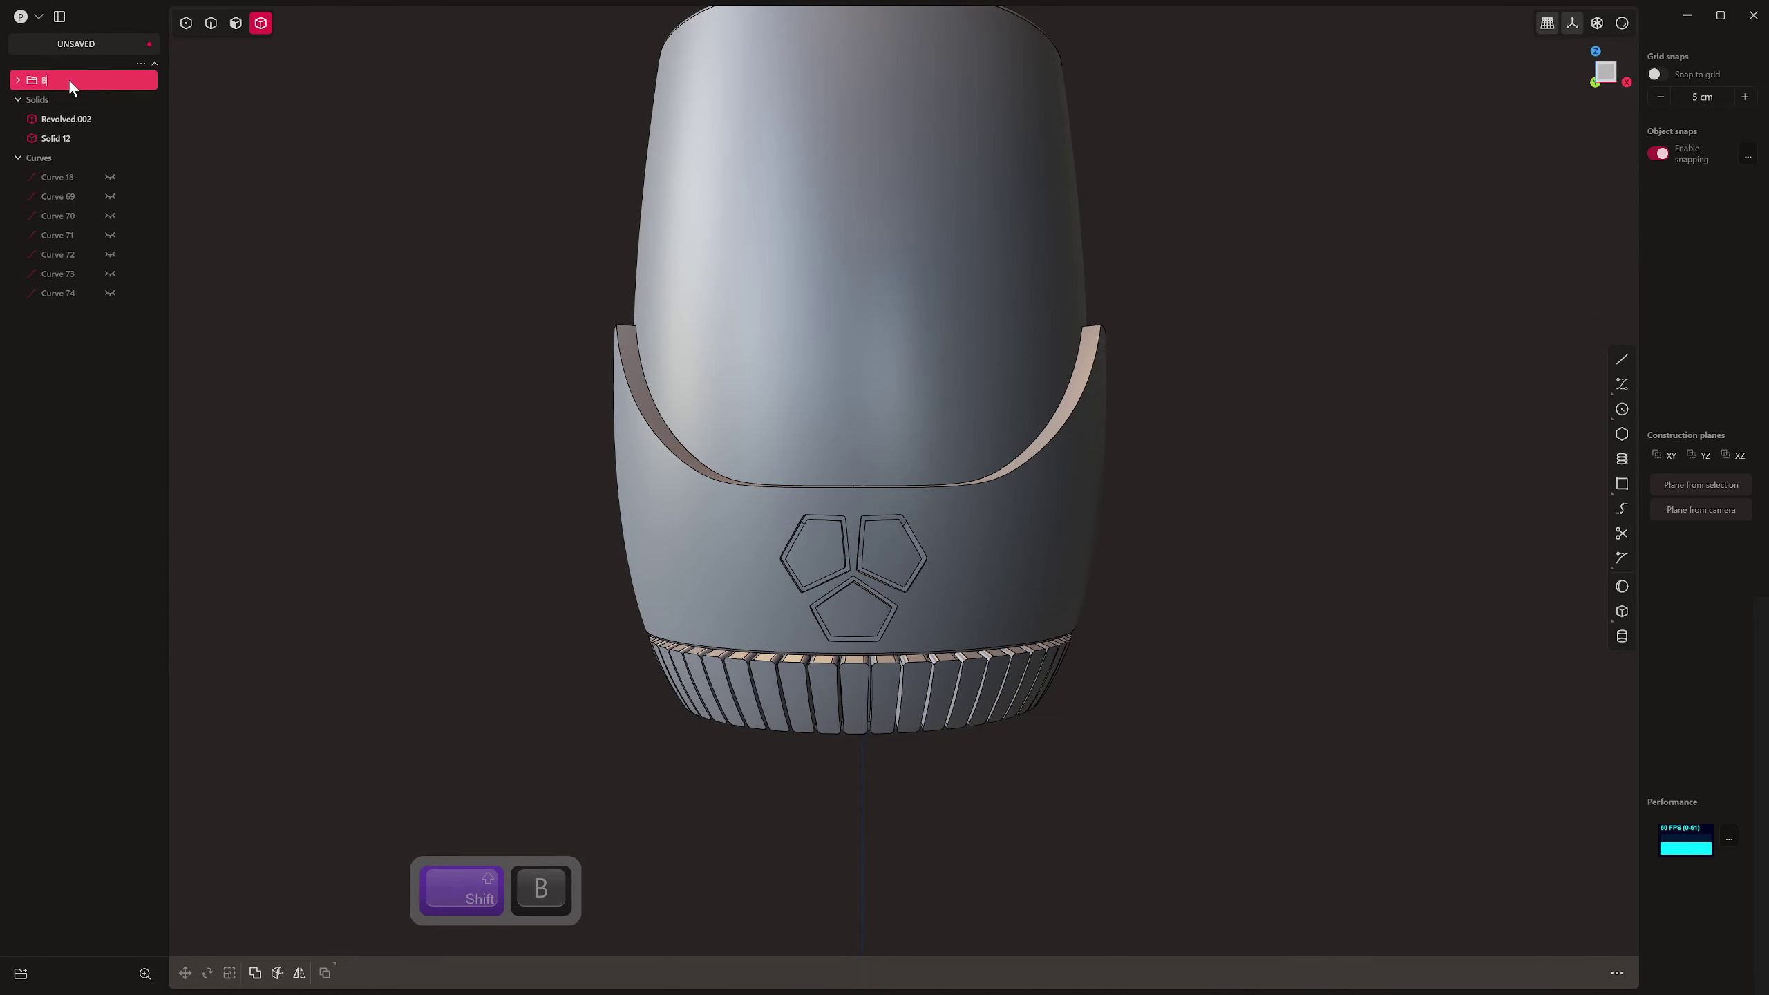
text(Bottom Tr)
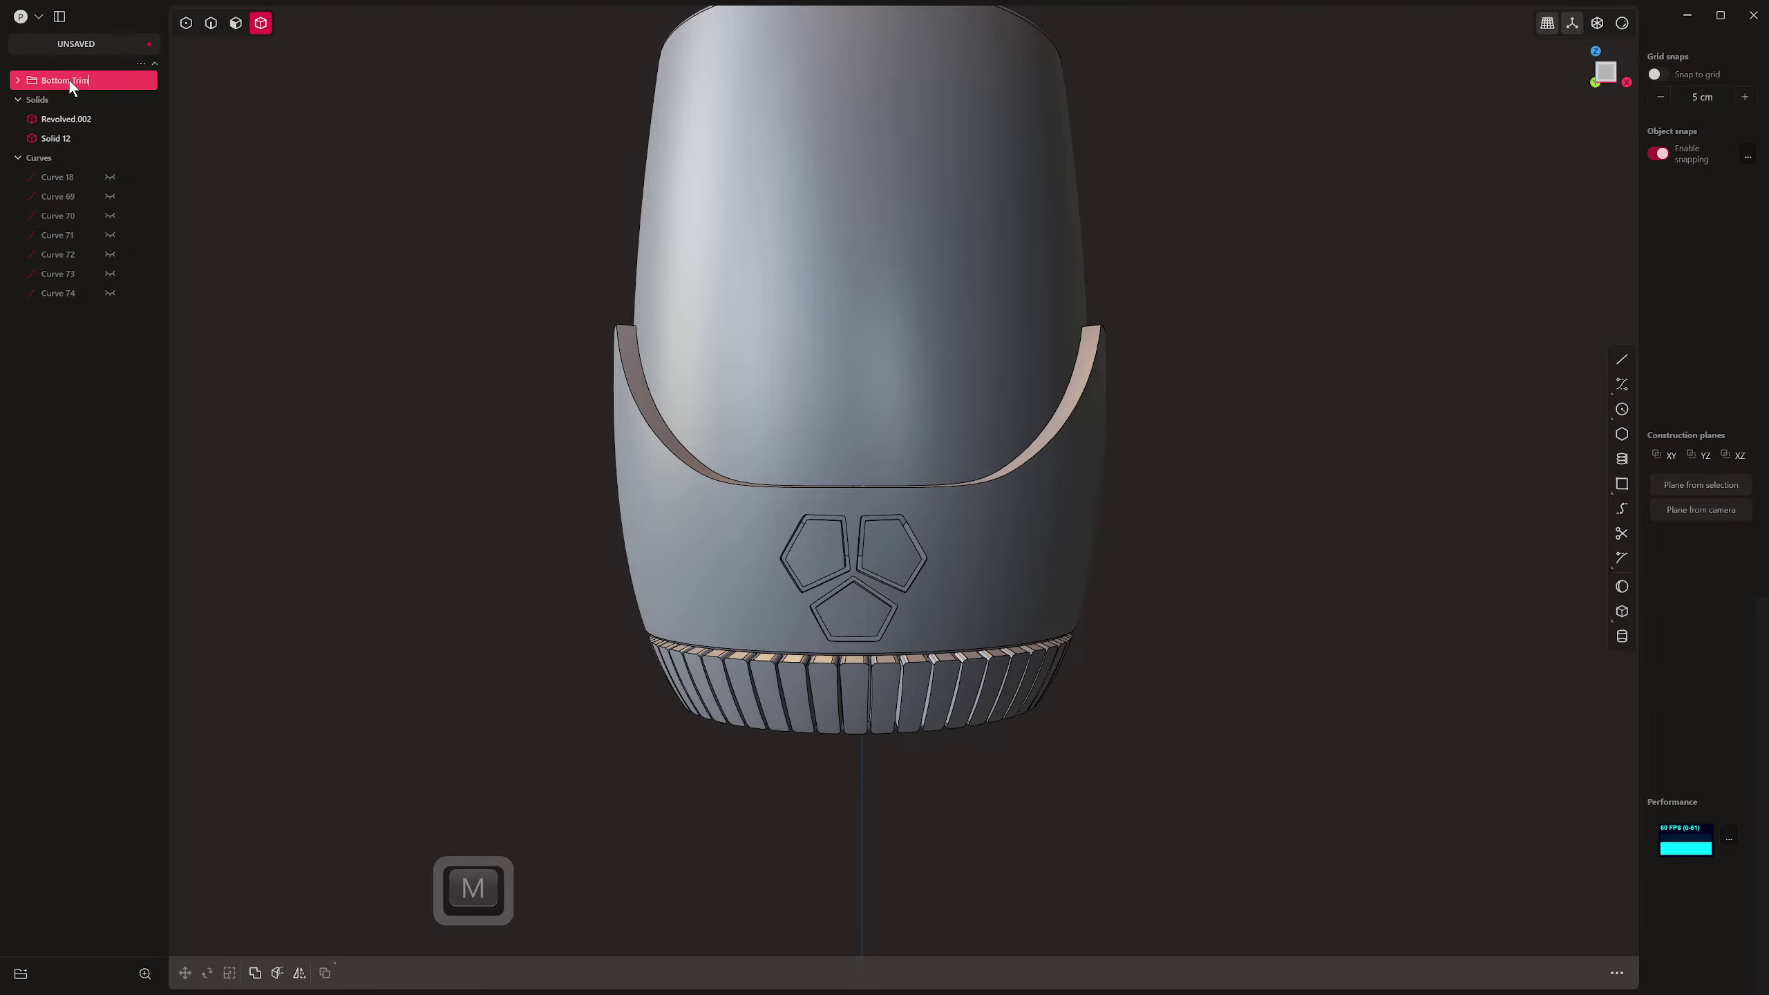
text(im)
key(Return)
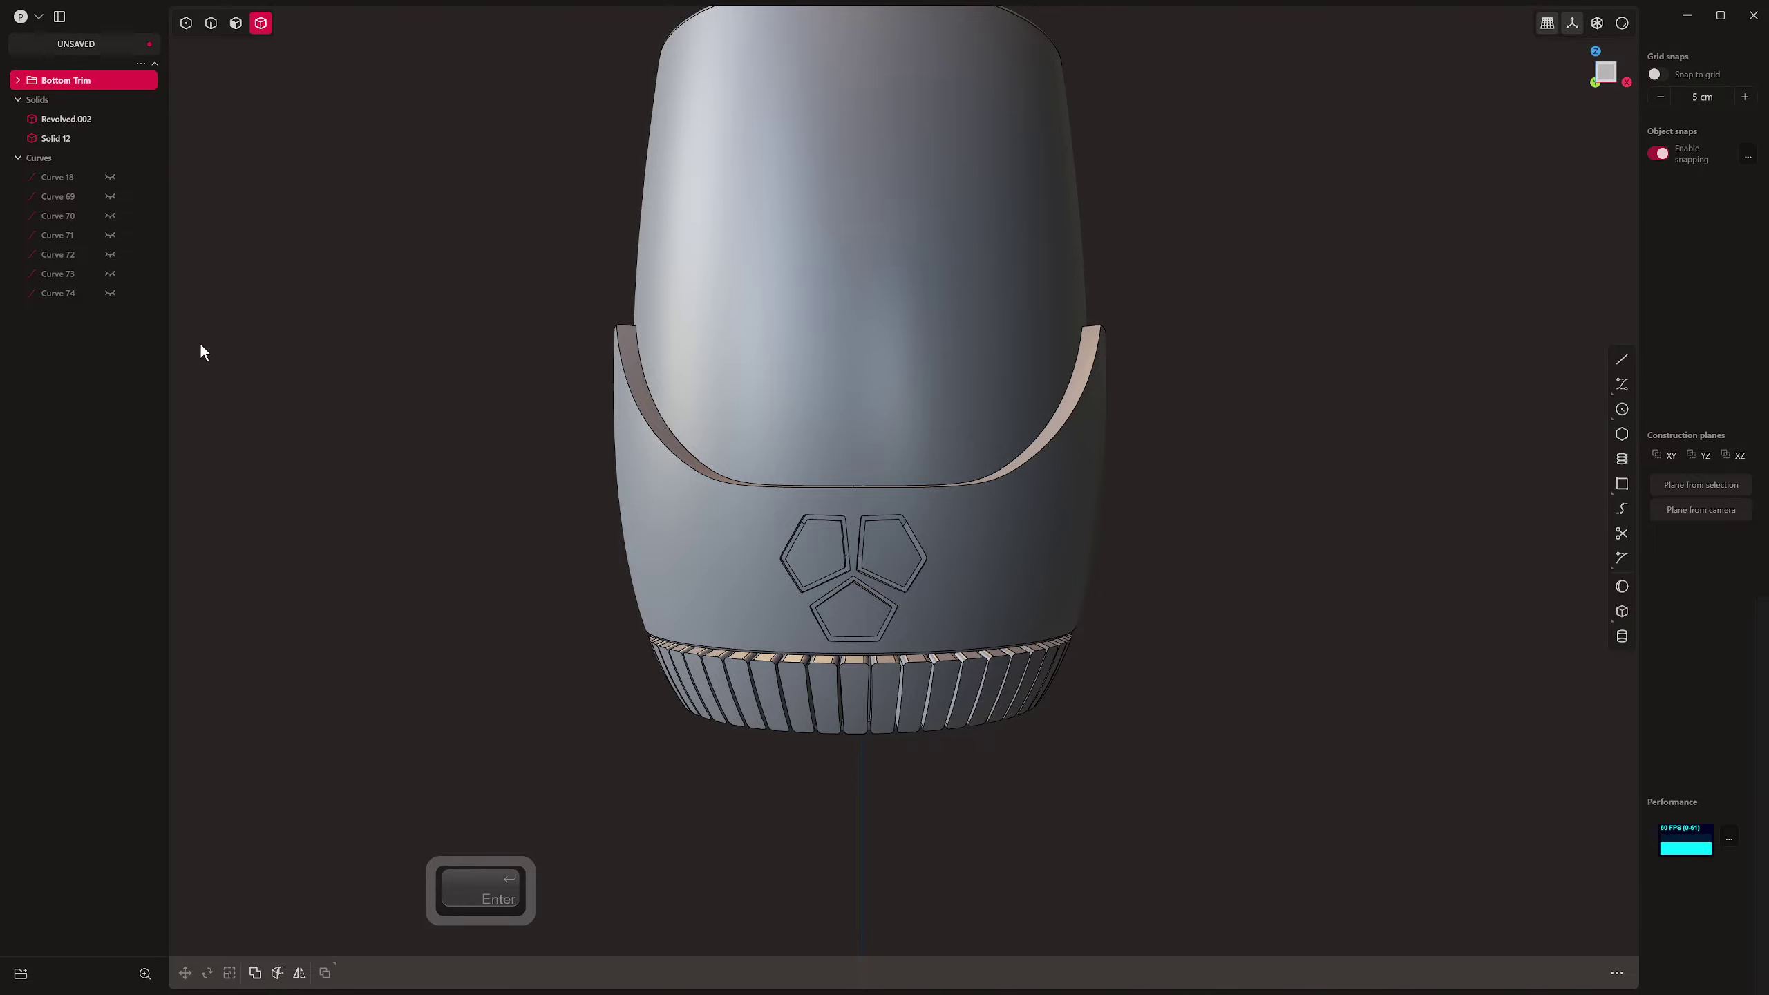
Rename the inner drinking glass solid as Glass and the outer sleeve solid as Glass Base
middle_drag(539, 584, 791, 659)
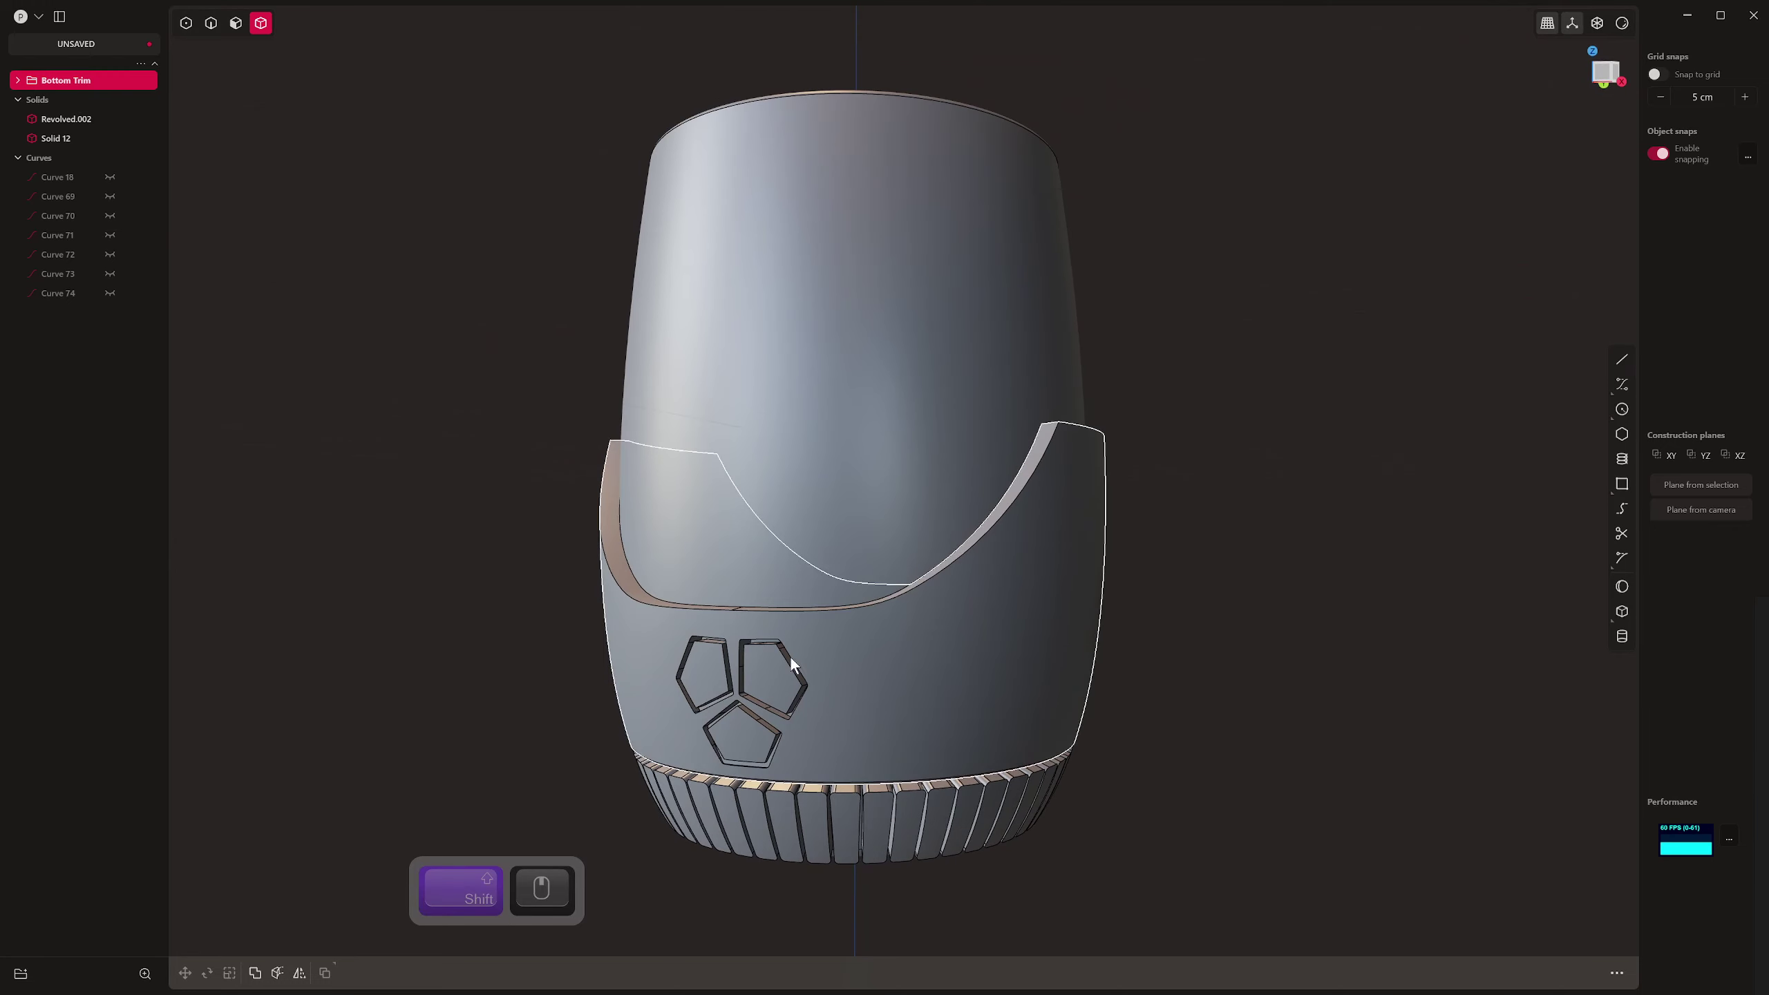
click(79, 120)
text(Glass)
key(Return)
double_click(74, 136)
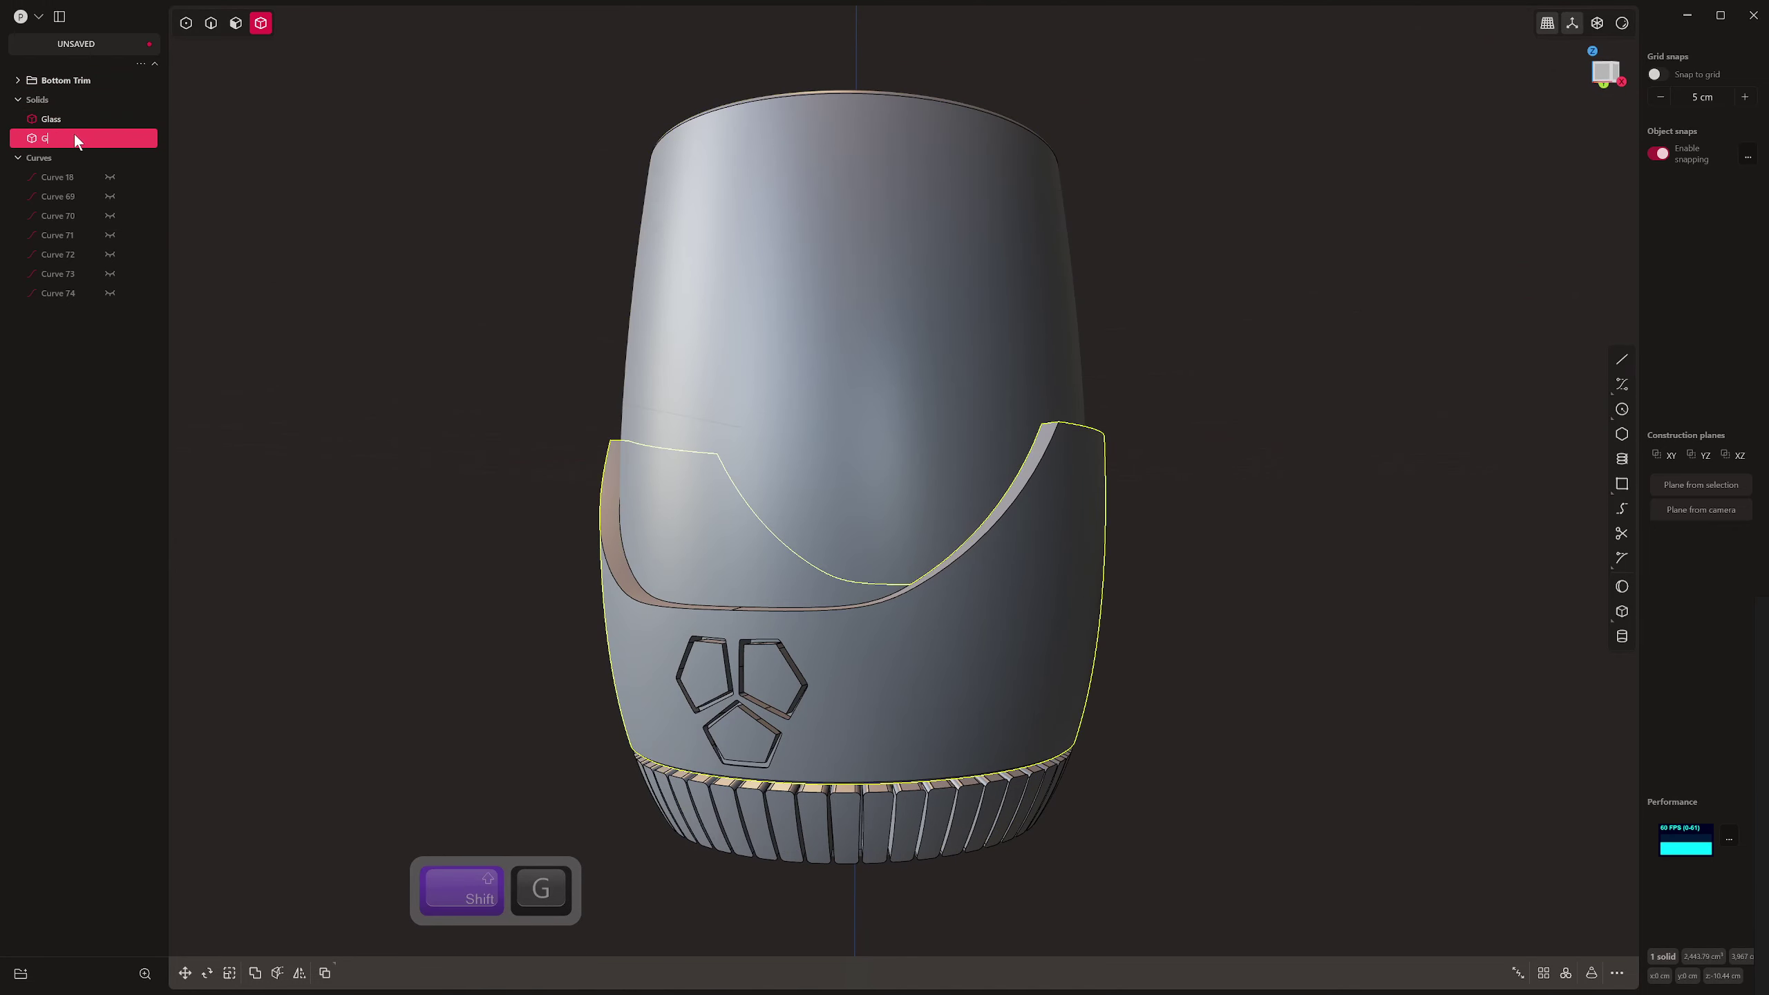
text(Glass Base)
key(Return)
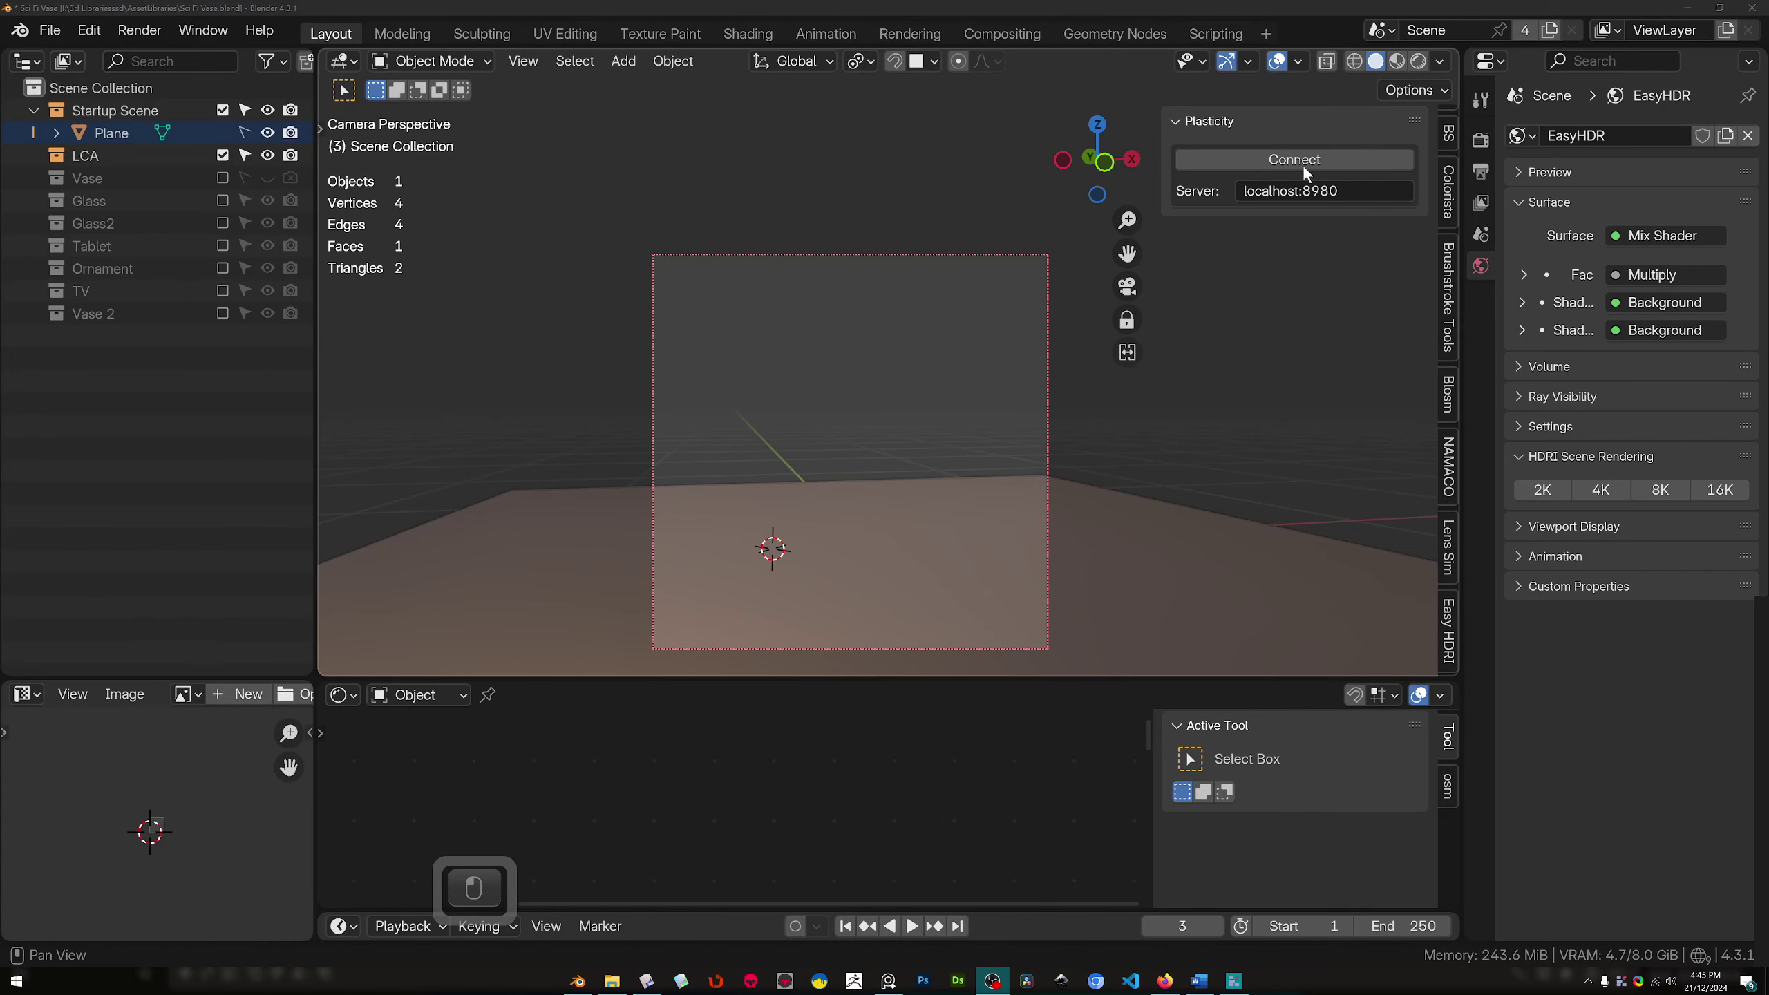
Switch to Blender, connect to the Plasticity server at localhost:8980, and refresh to bring in the visible glass model
click(1308, 159)
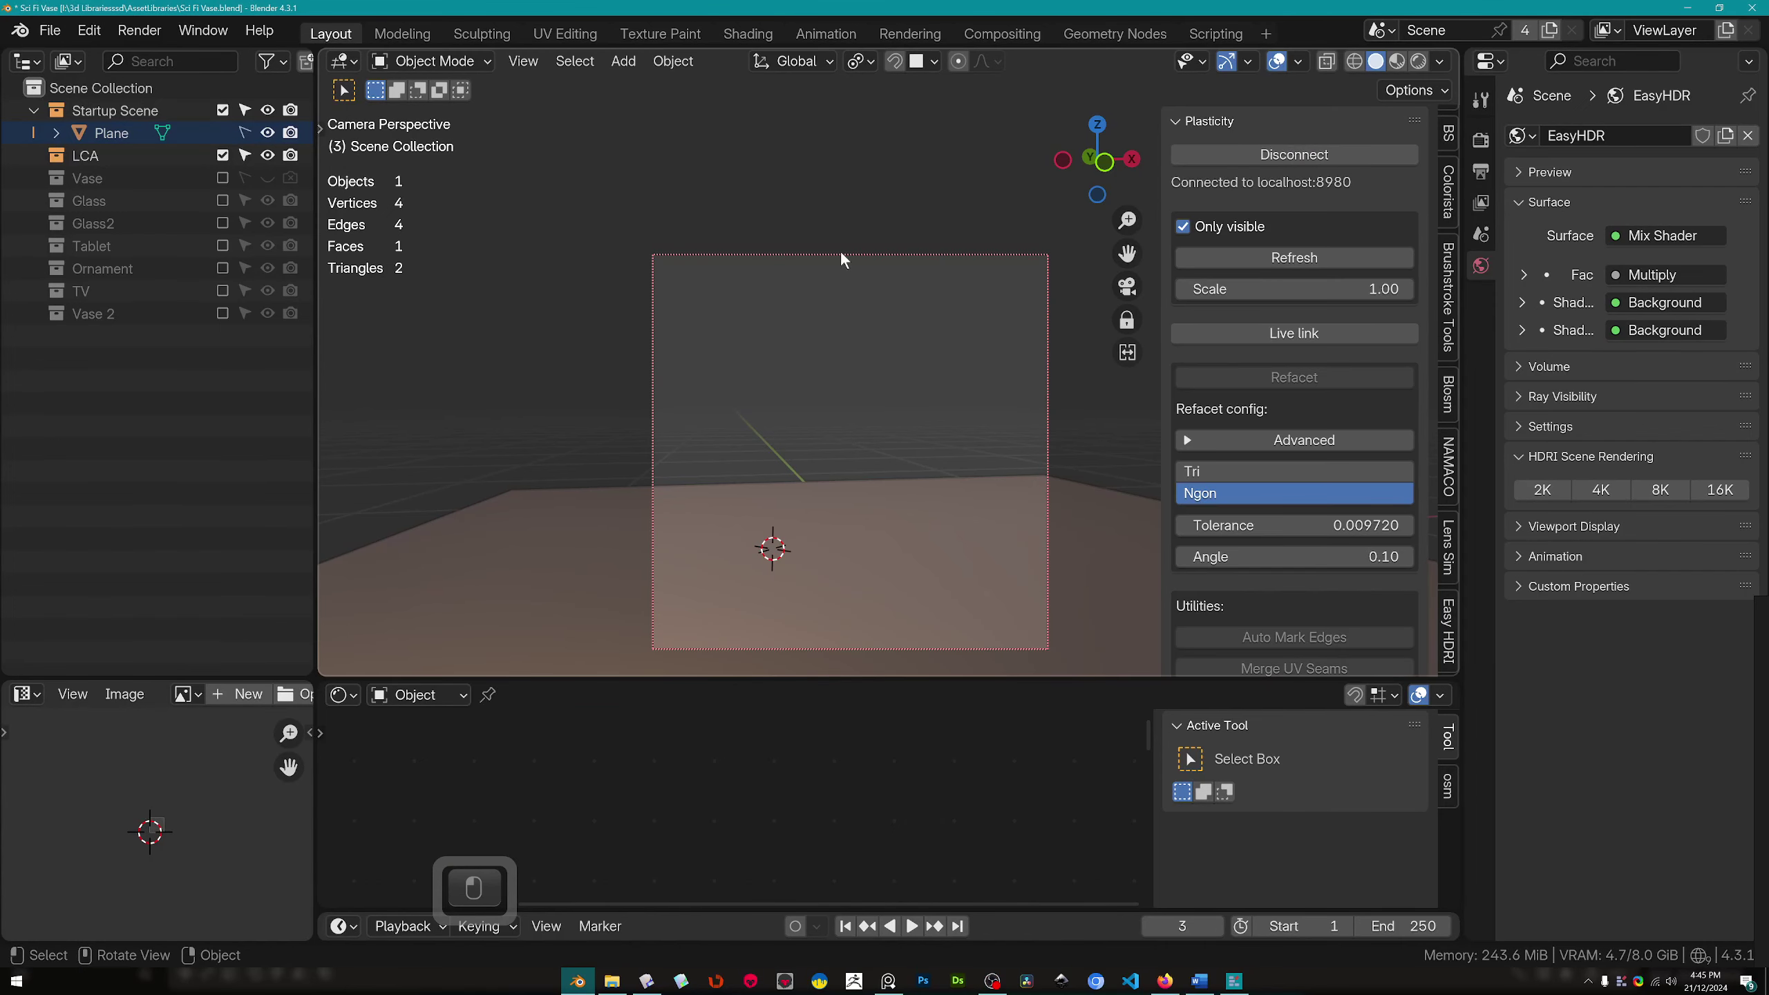
click(1330, 262)
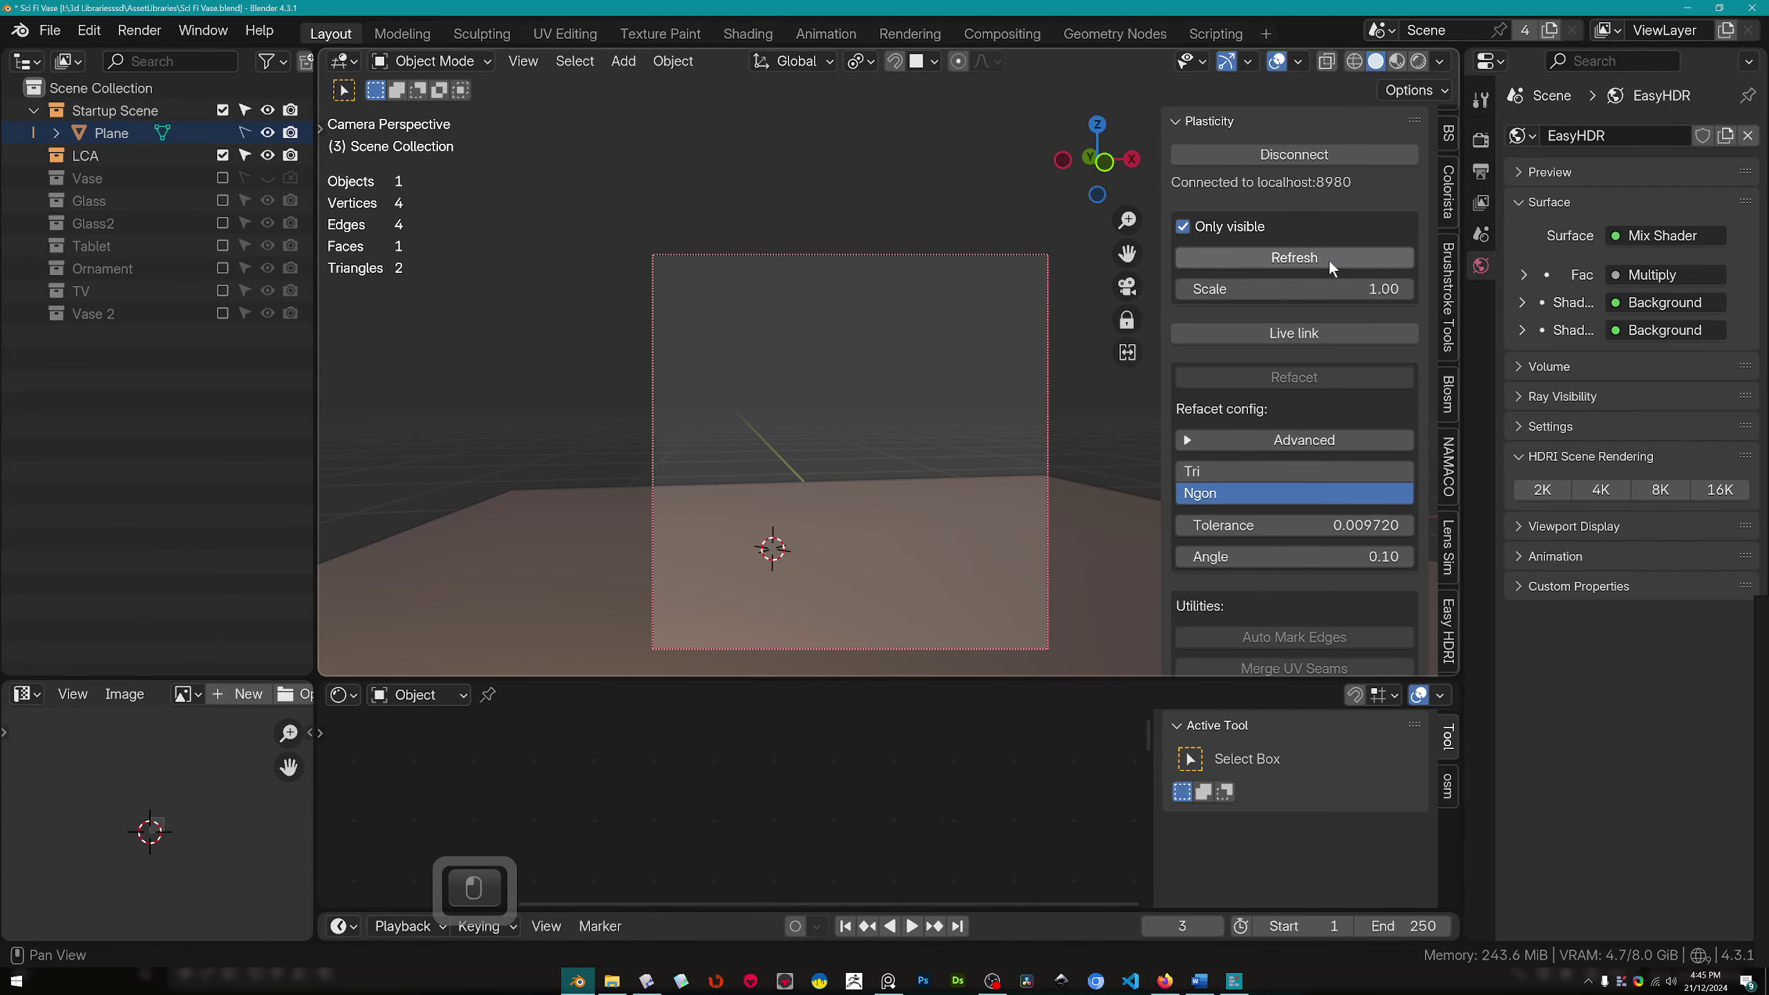
mouse_move(1003, 492)
middle_down()
mouse_move(982, 437)
mouse_move(974, 485)
middle_up()
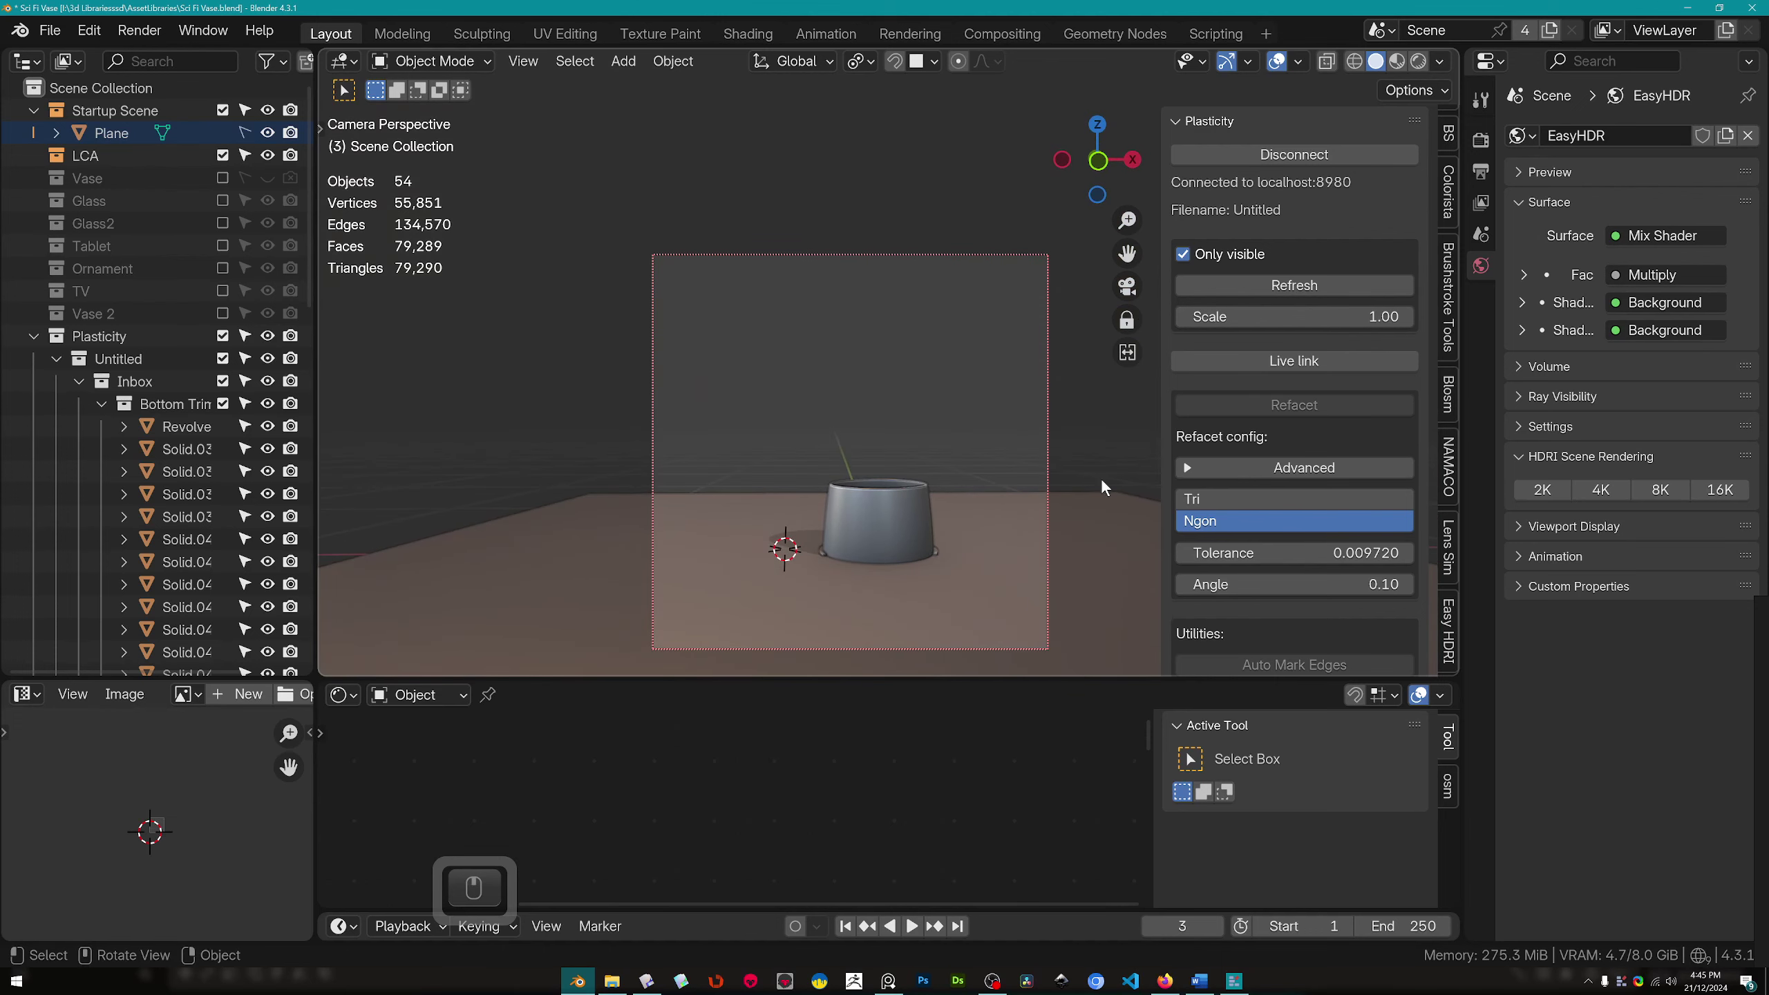
Switch to Plasticity and select all the solids that make up the glass
key(alt+F11)
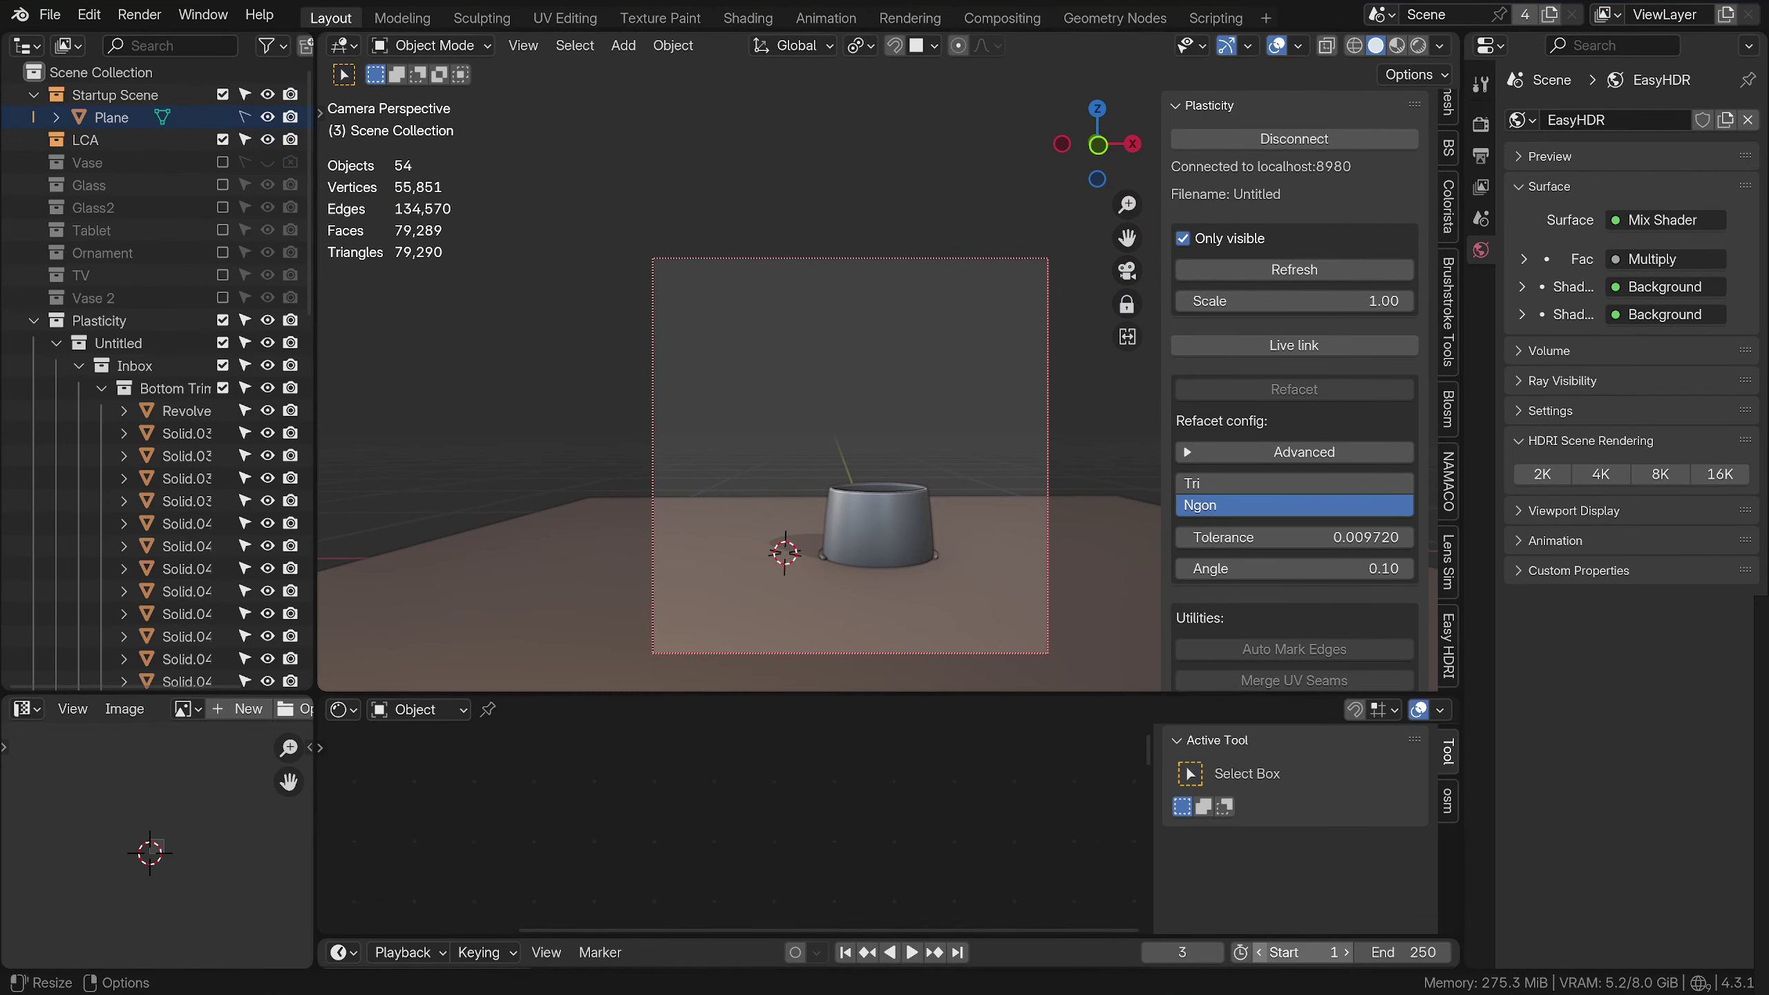
key(alt+Tab)
middle_drag(937, 620, 932, 573)
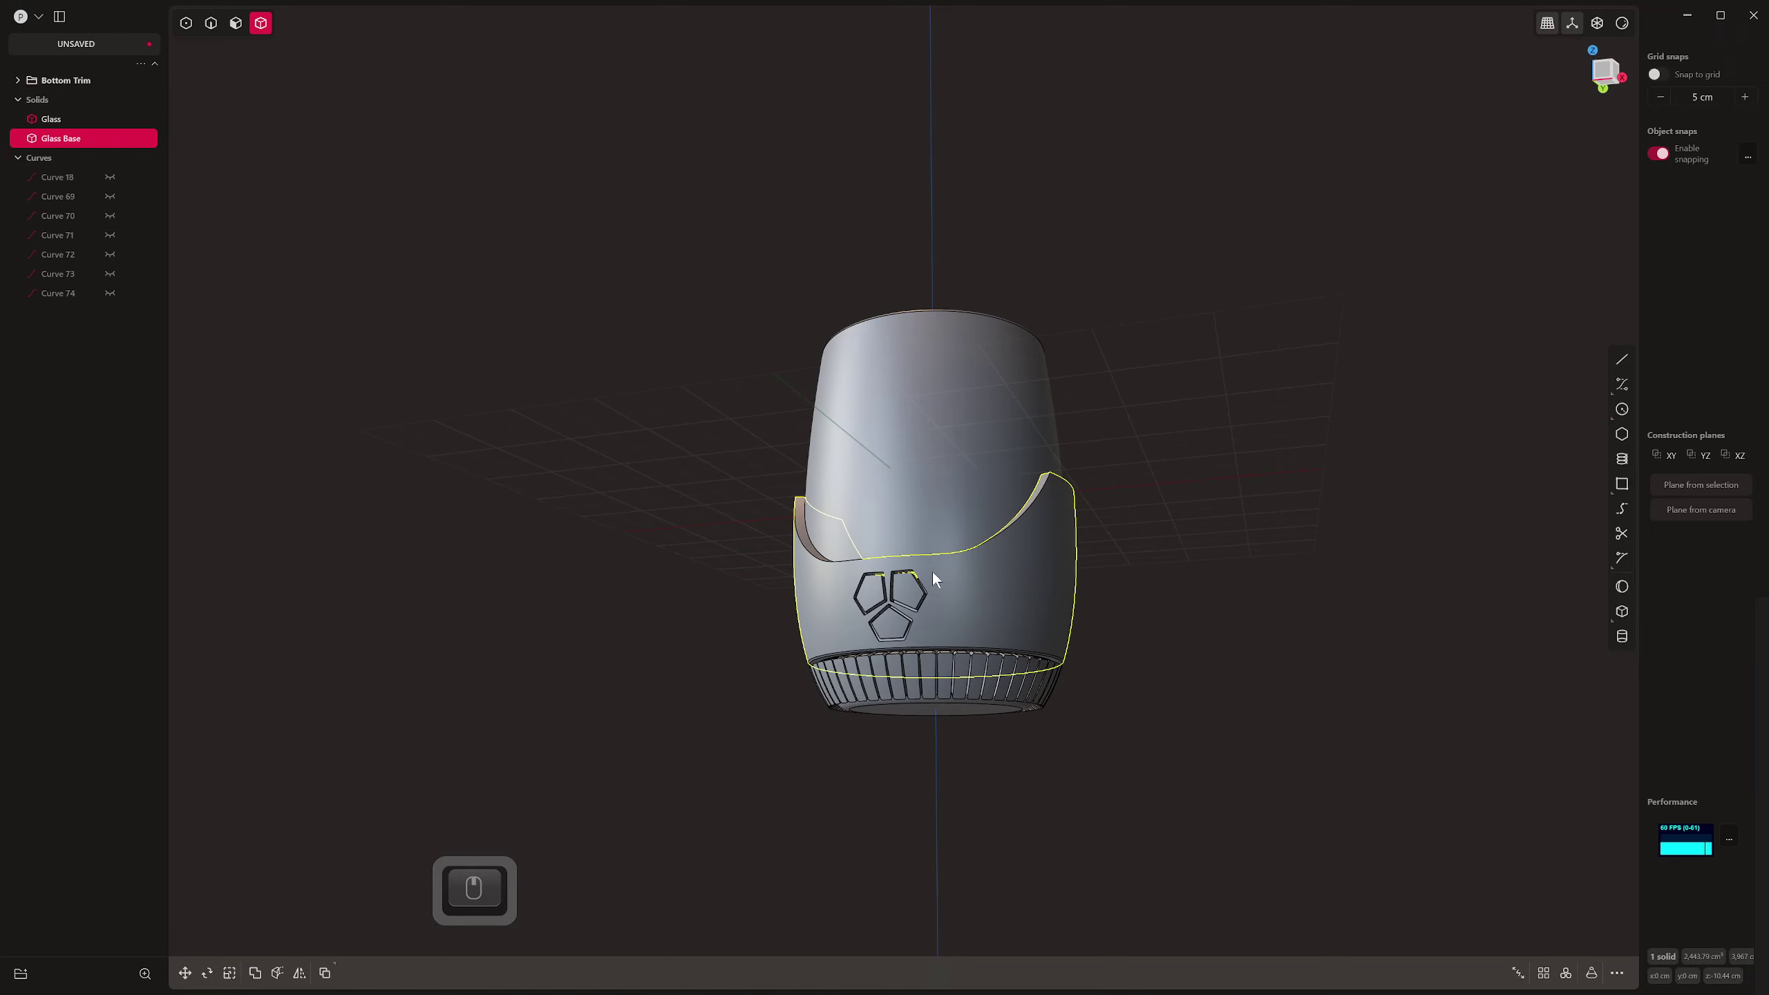
key(g)
key(Escape)
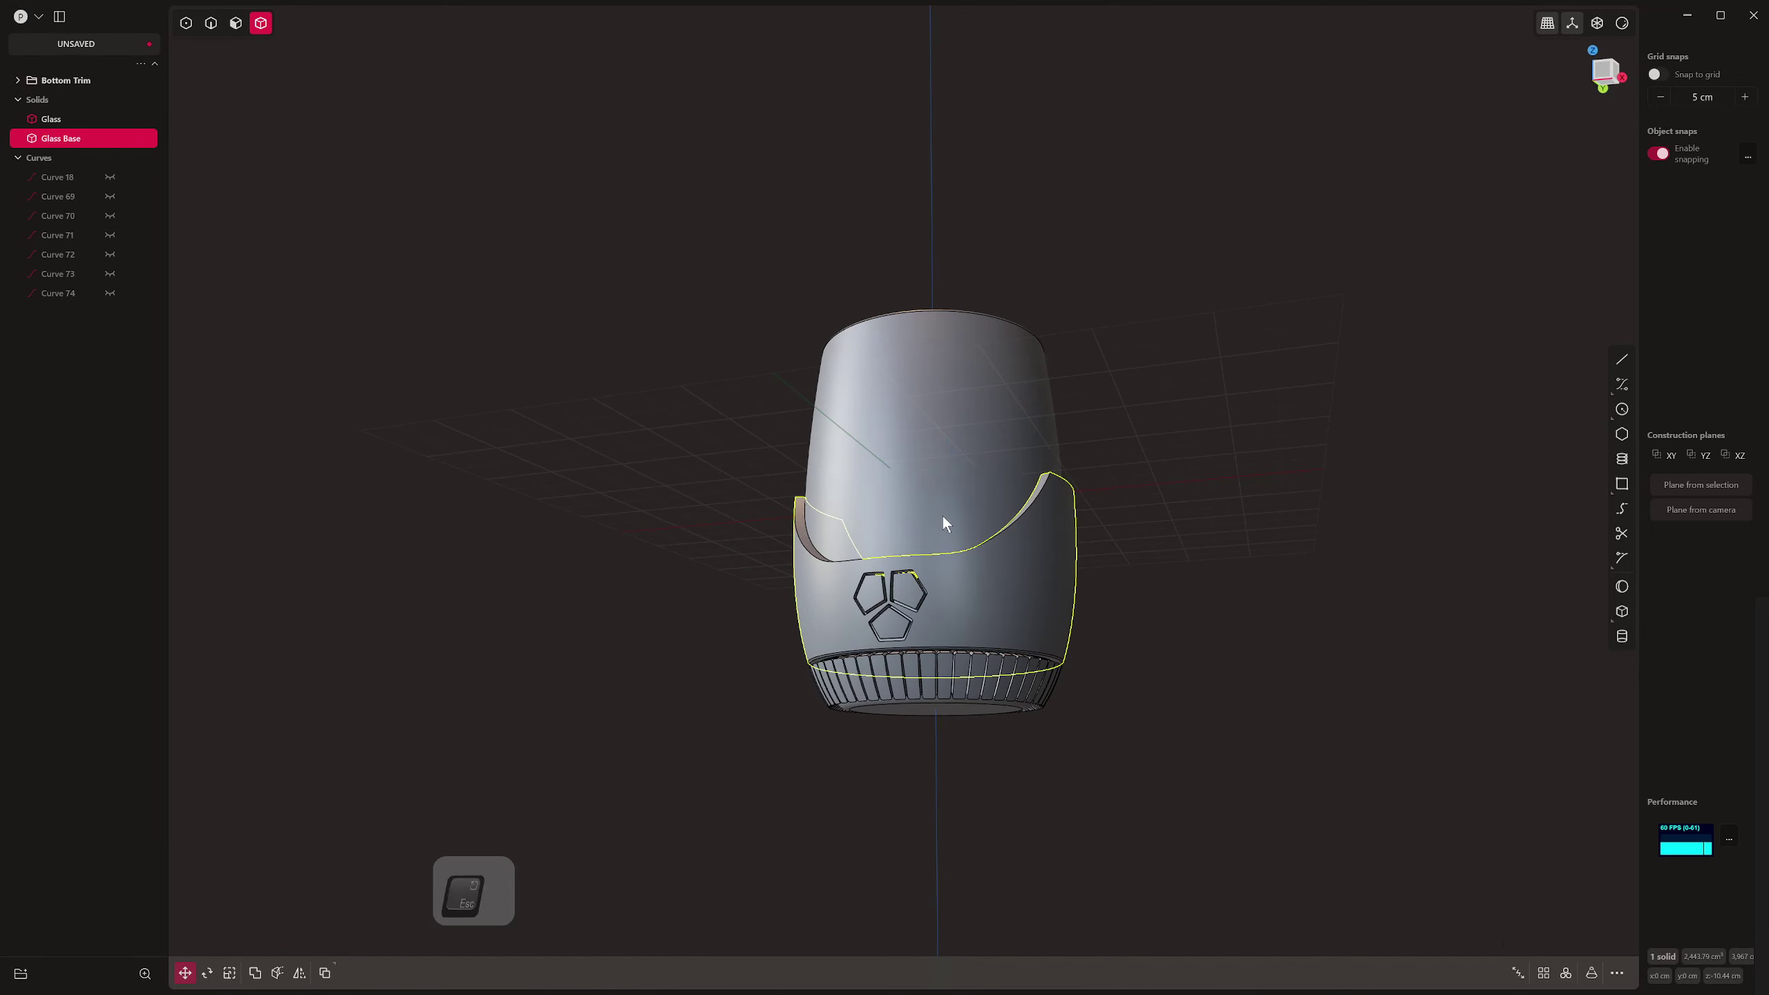
key(ctrl+a)
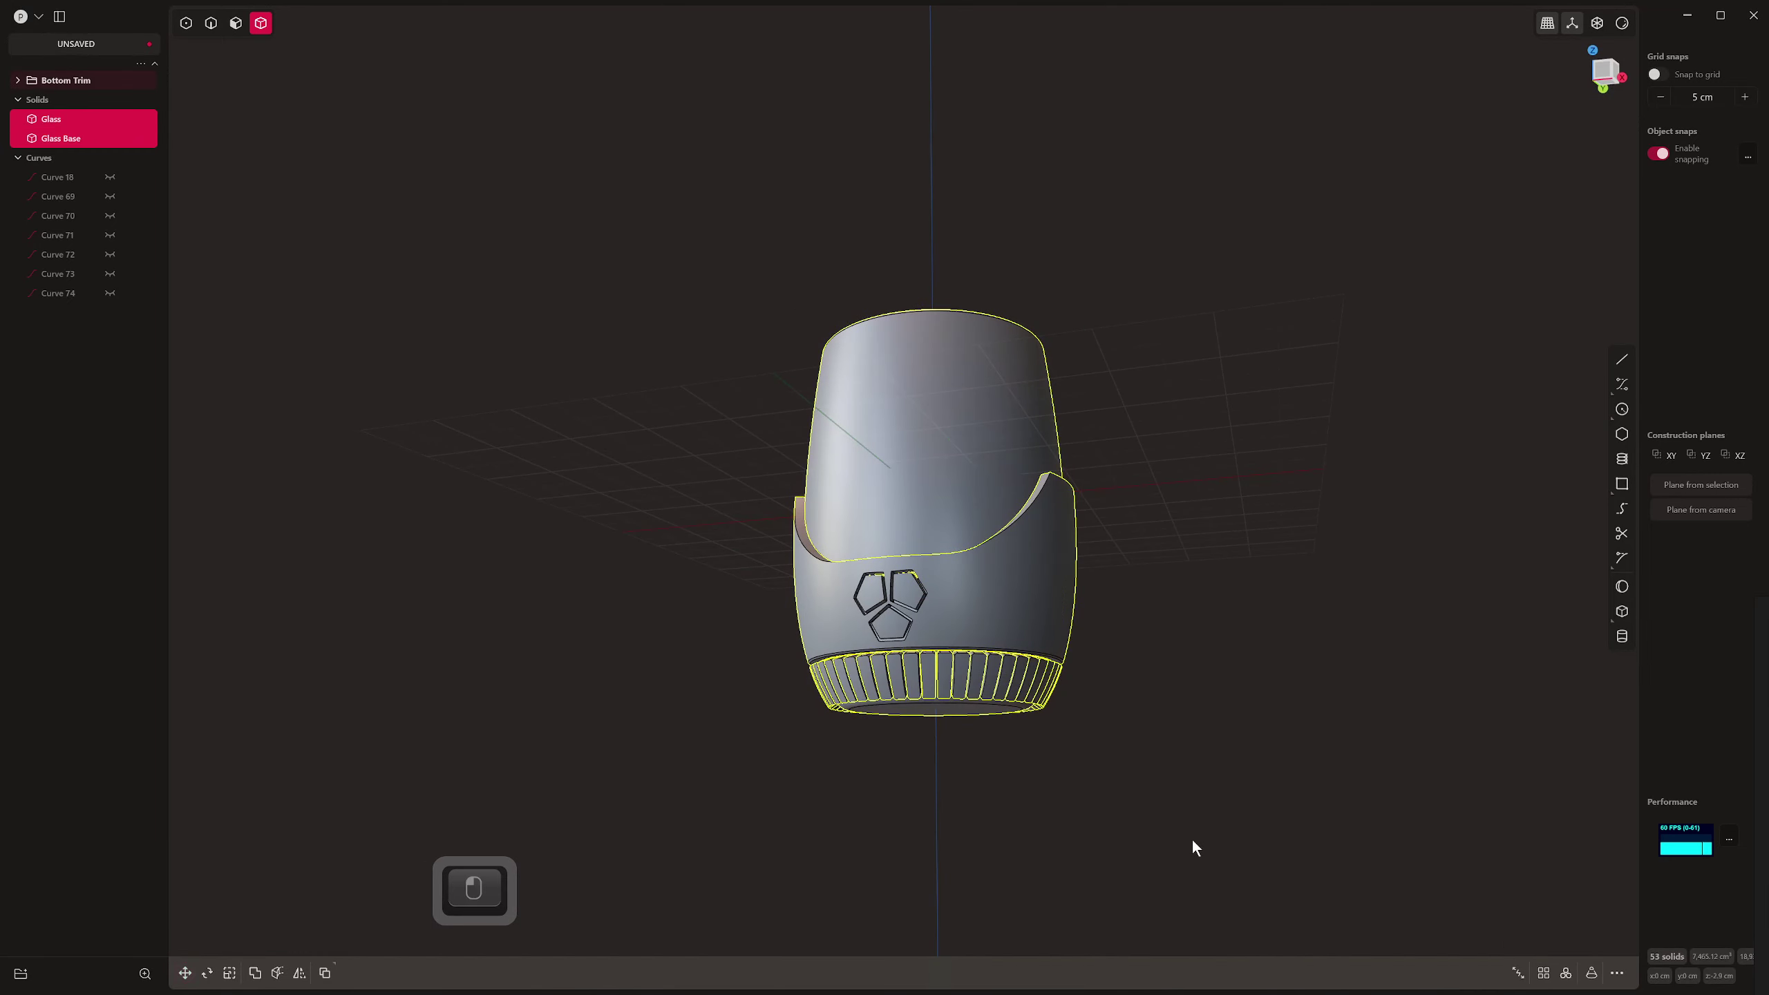
key(g)
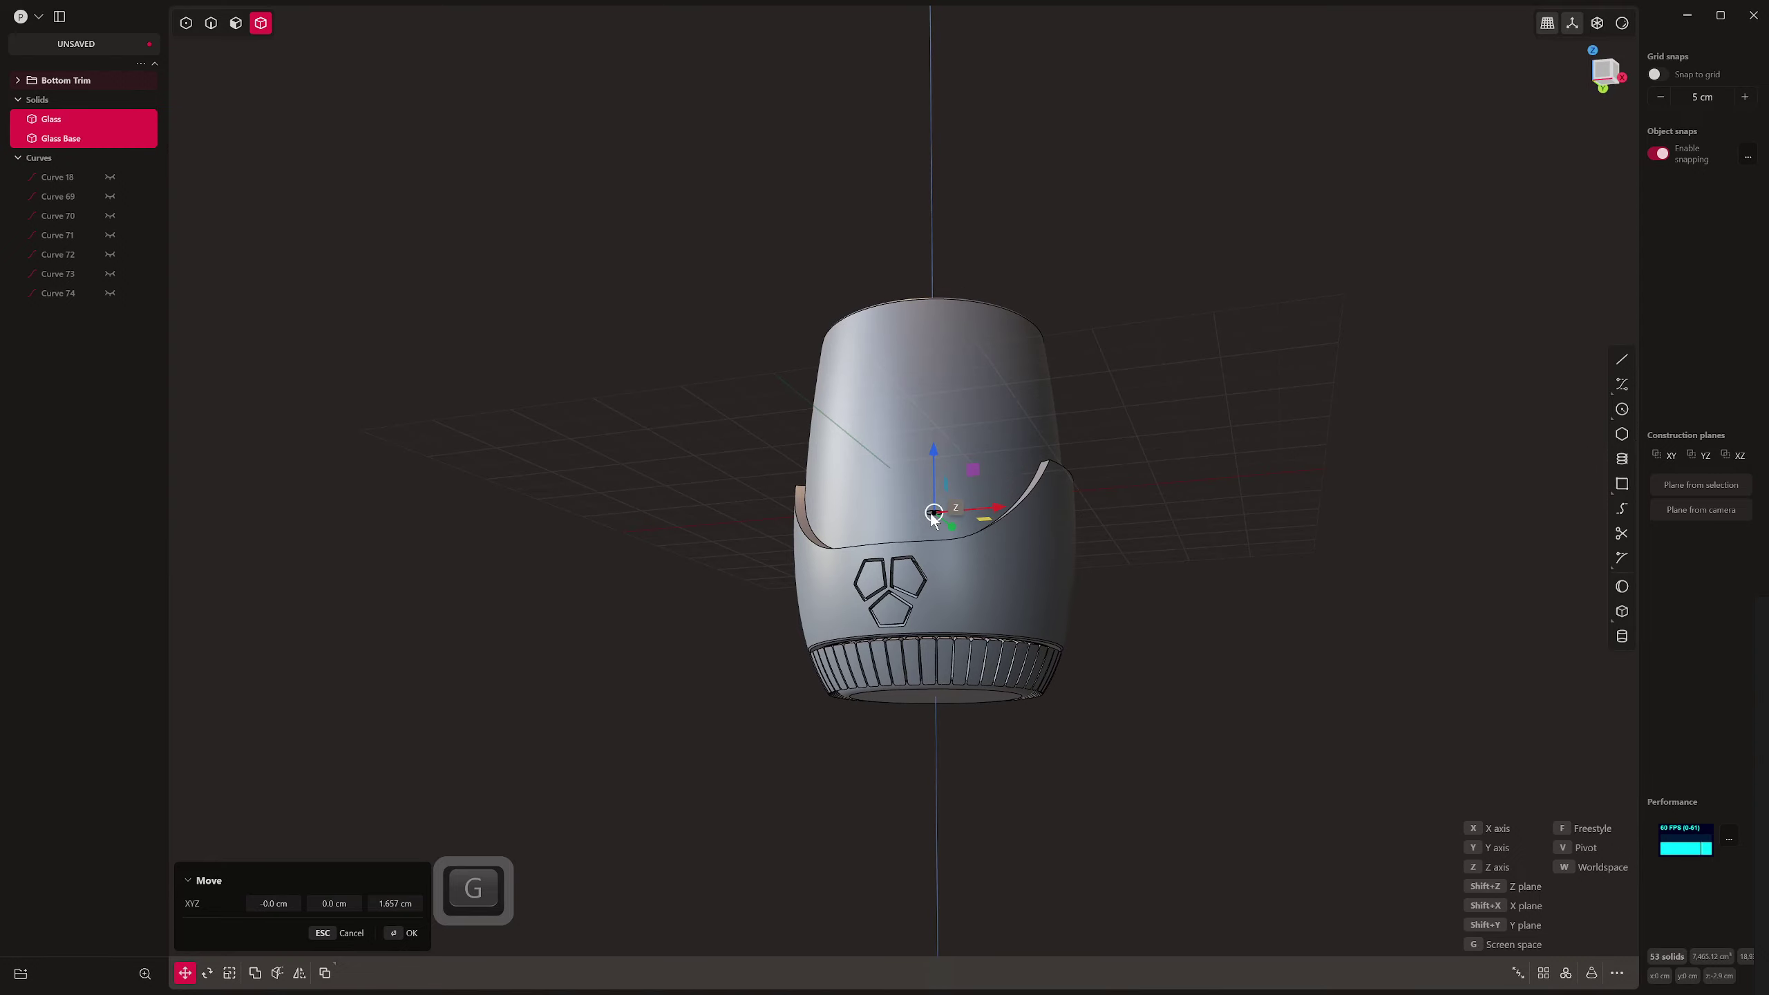
click(932, 510)
middle_drag(864, 506, 818, 411)
key(Return)
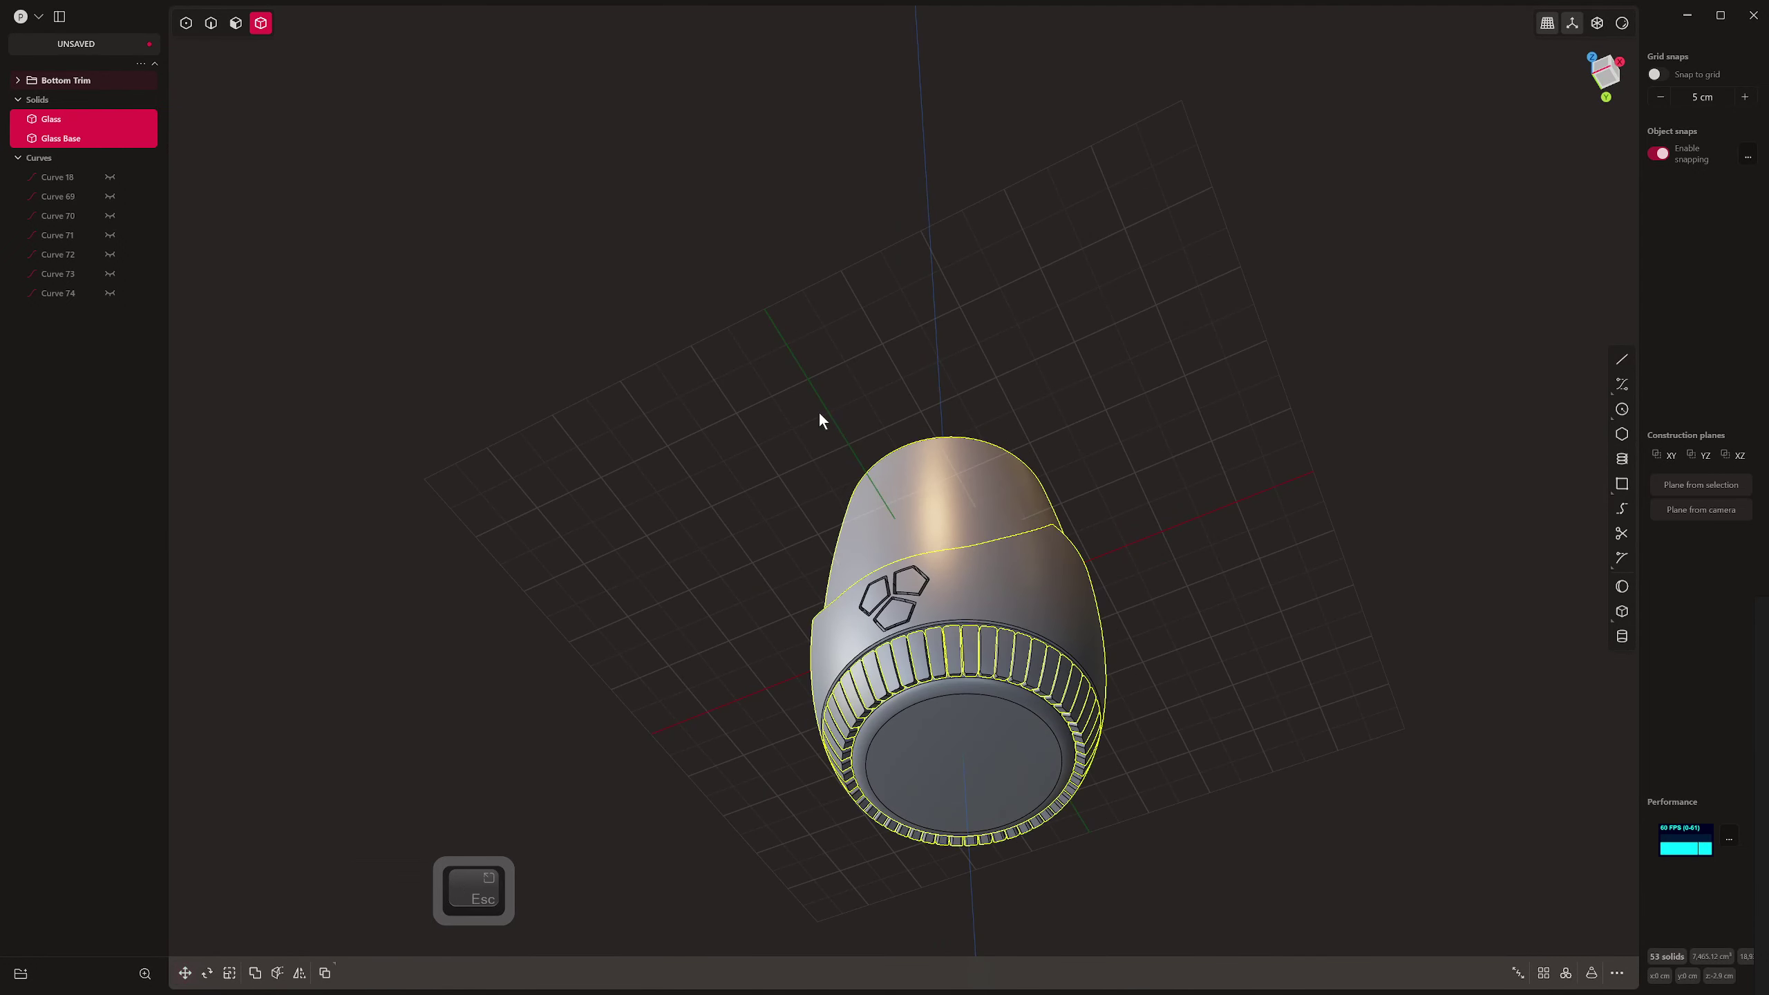
Move the whole glass straight up so it stands on the ground grid, using the center of its bottom face as the pivot
key(g)
key(v)
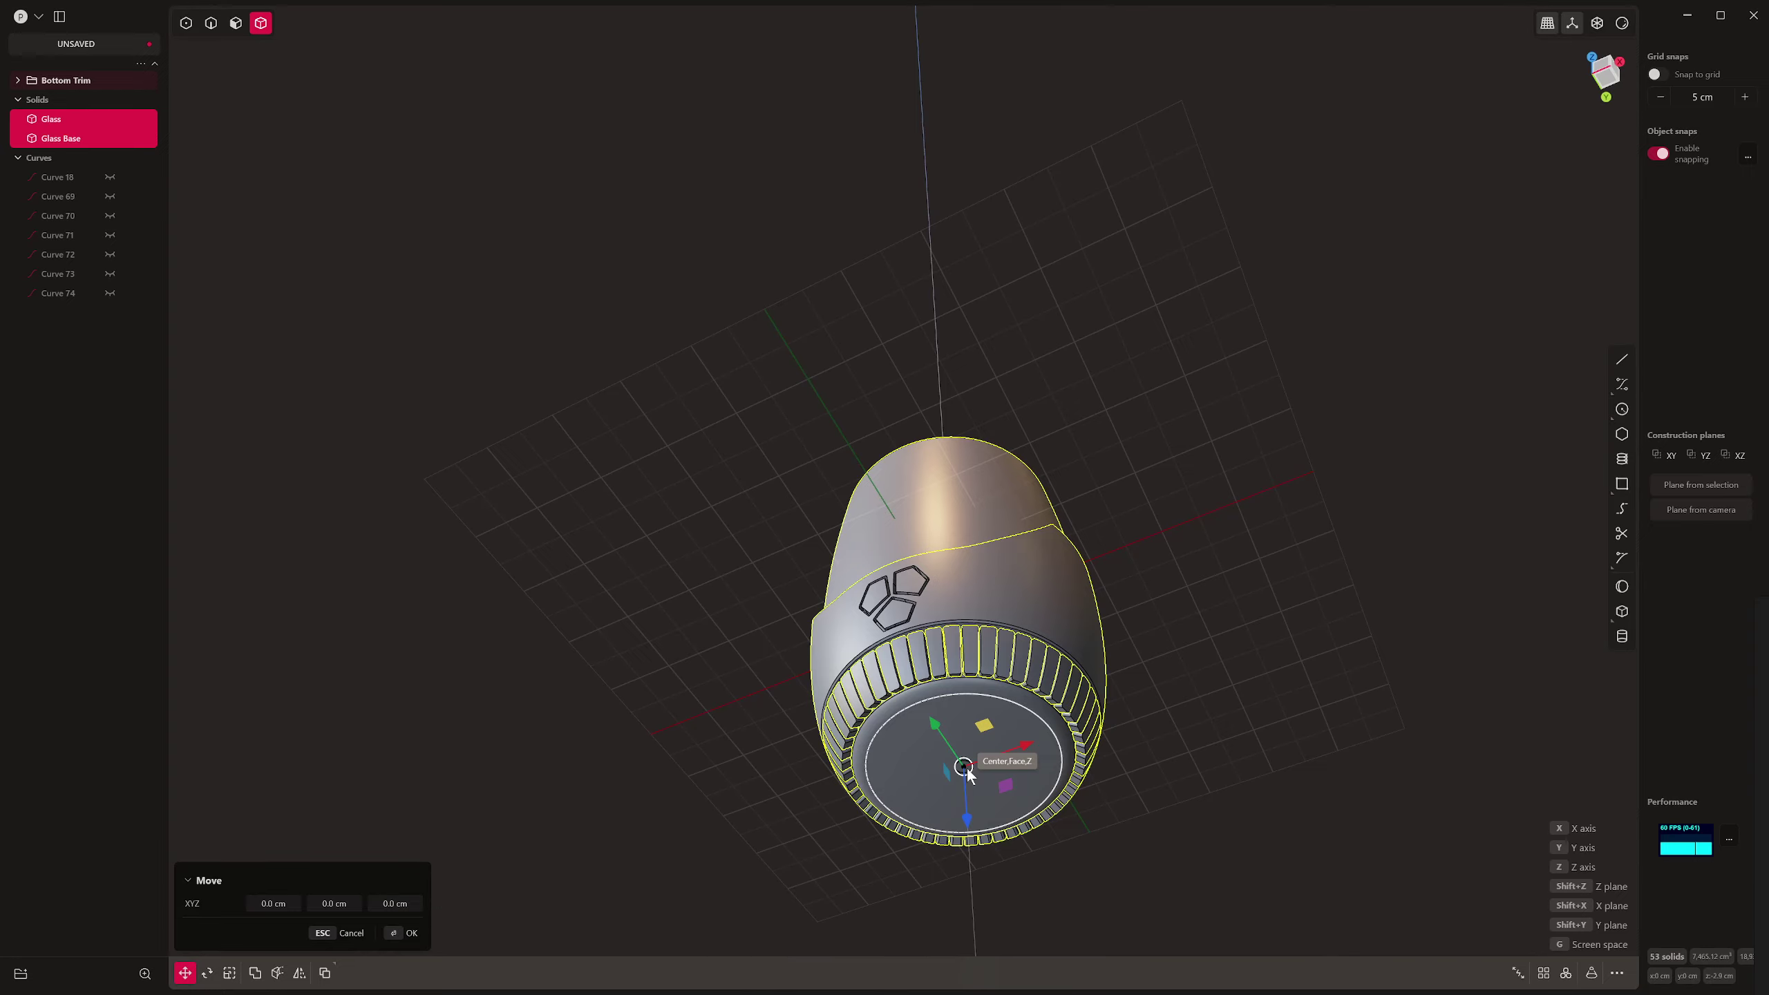
click(967, 768)
middle_drag(957, 663, 967, 784)
key(g)
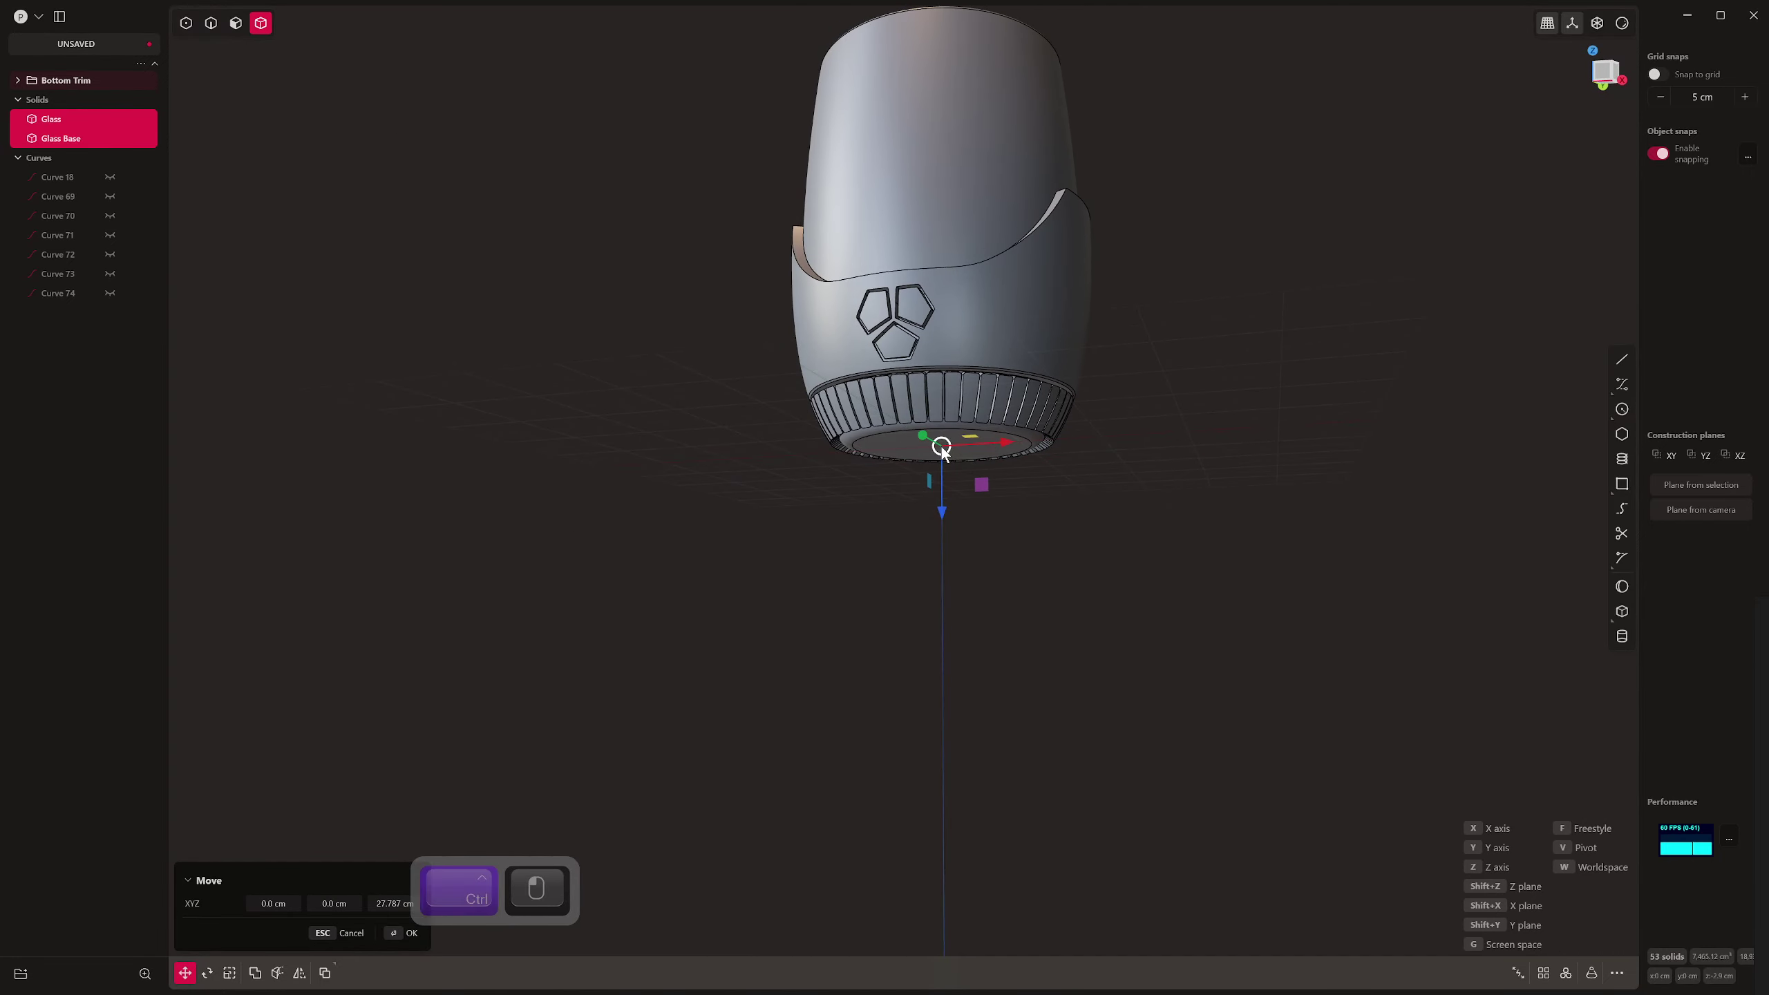
middle_drag(941, 446, 1043, 708)
click(1227, 606)
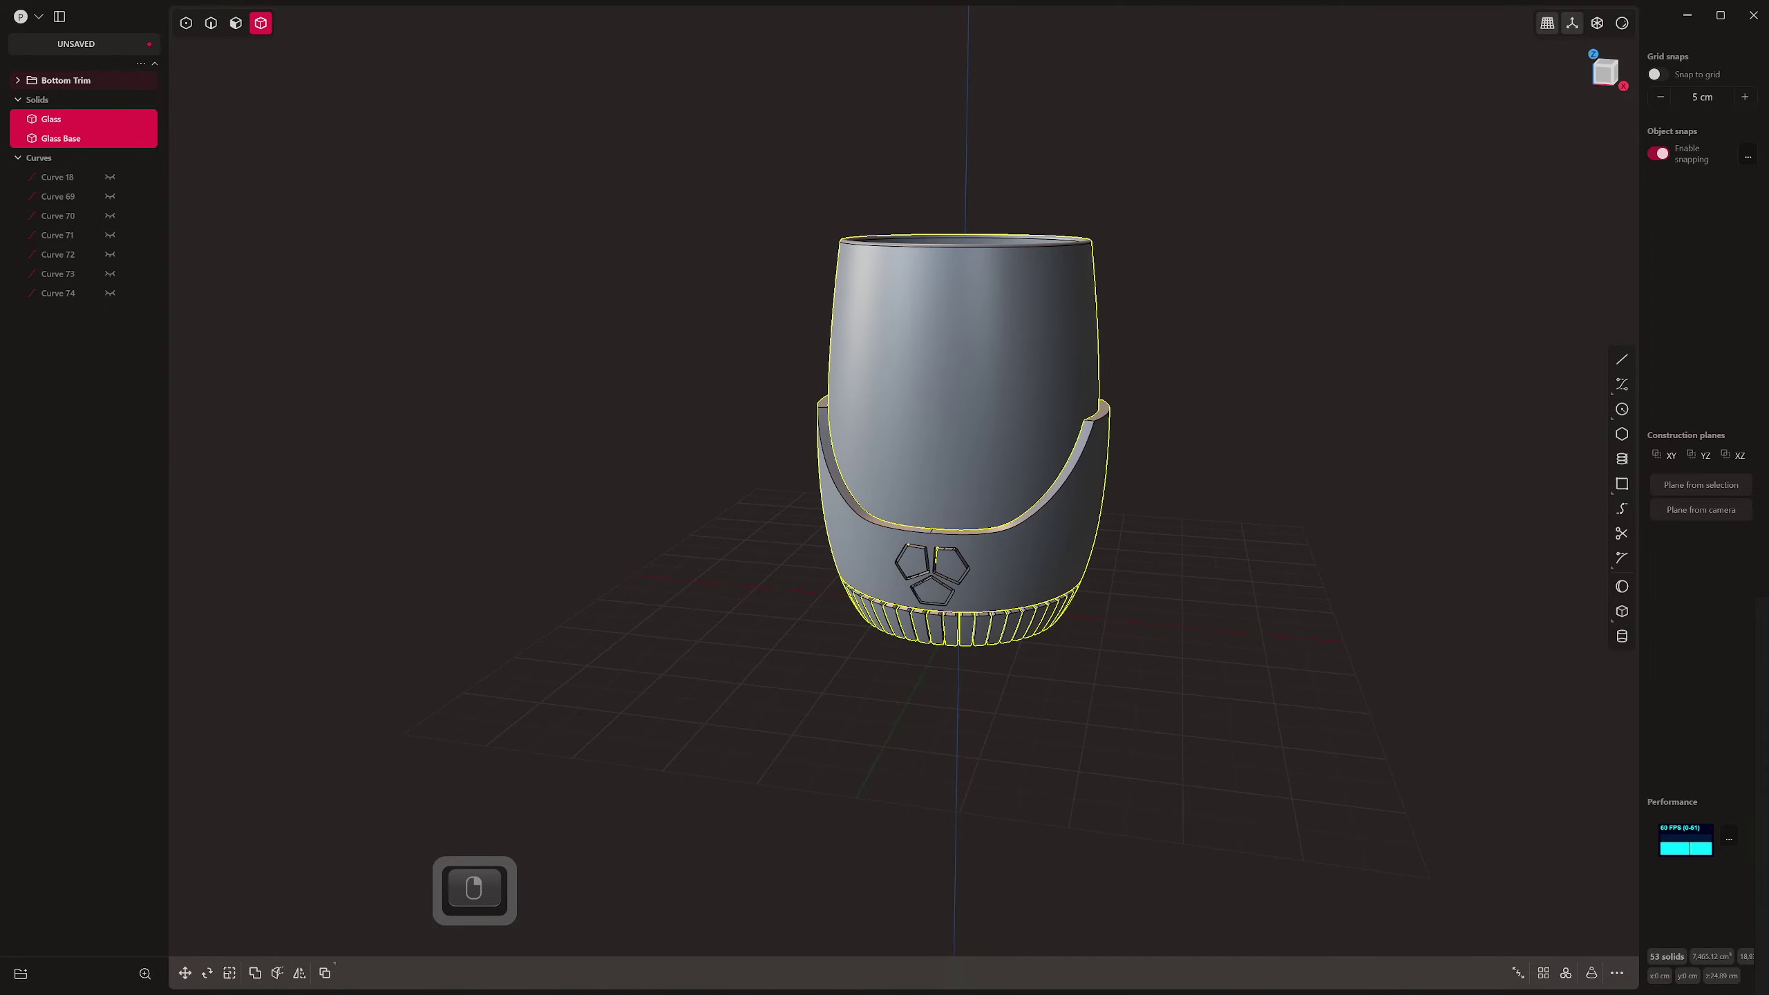
Switch to Blender and refresh the Plasticity bridge to update the glass to its raised position
key(alt+Tab)
click(1349, 268)
middle_drag(1073, 399, 899, 500)
scroll(985, 473, up, 2)
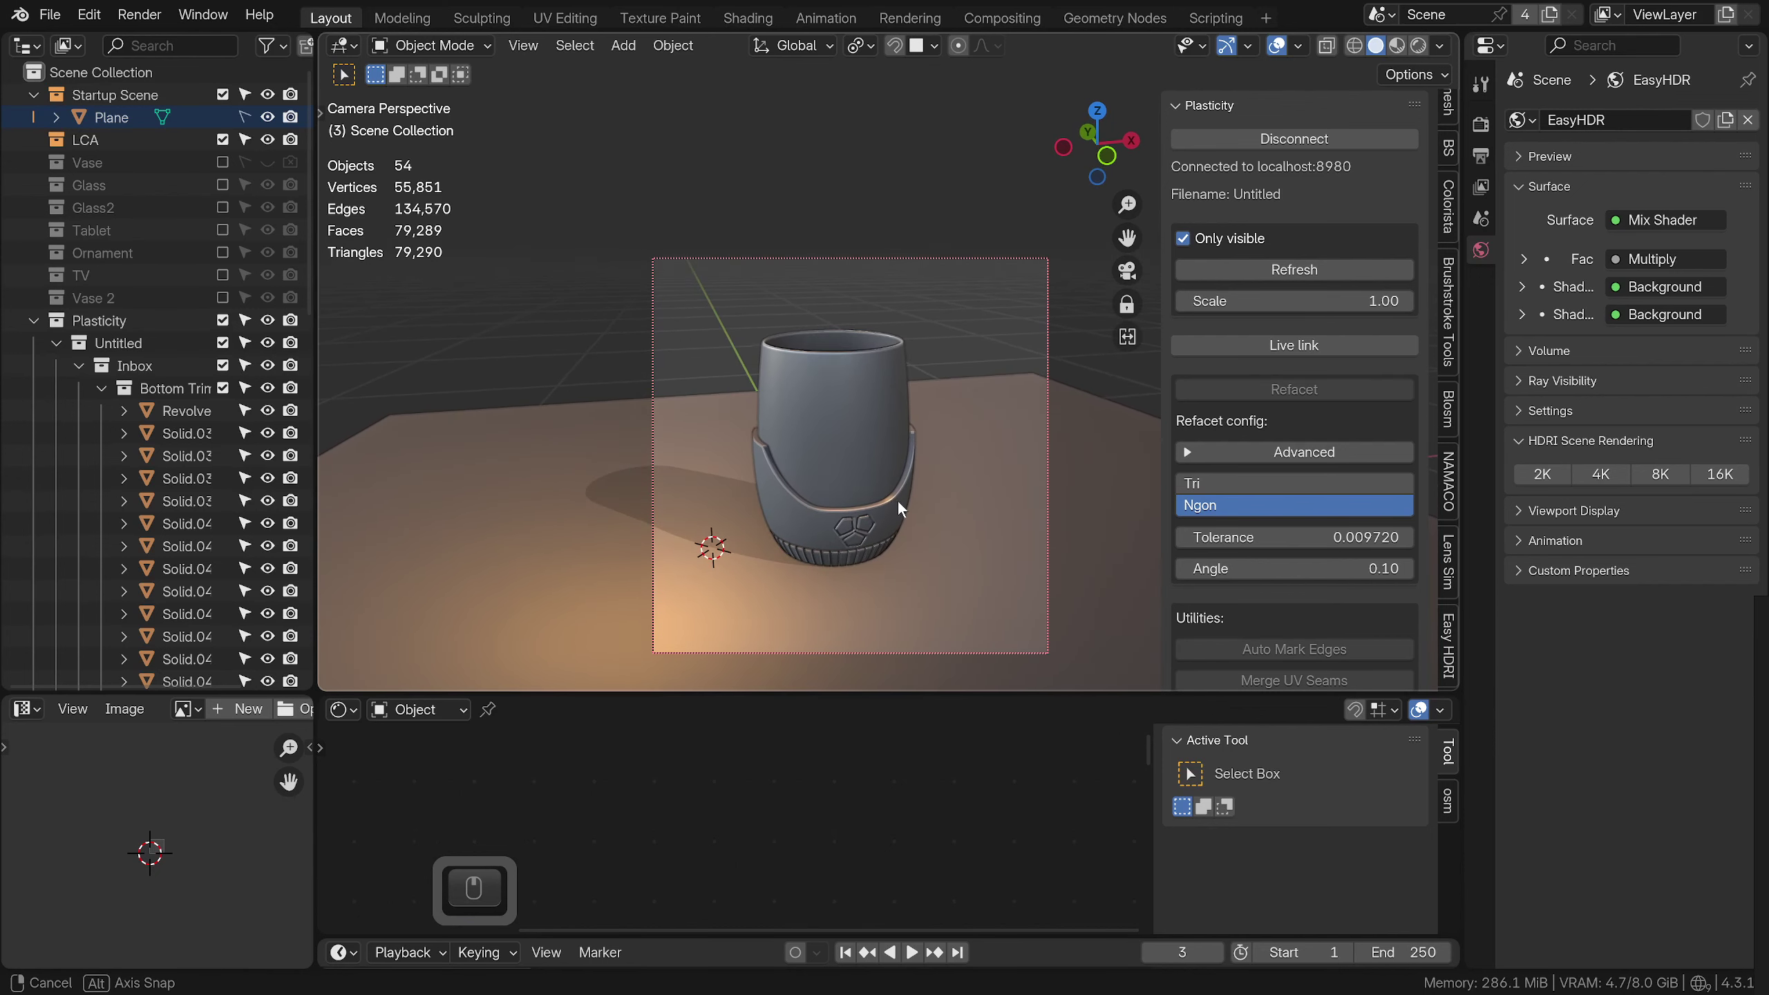
Display the scene with rendered viewport shading and frame the glass from the front
click(1416, 46)
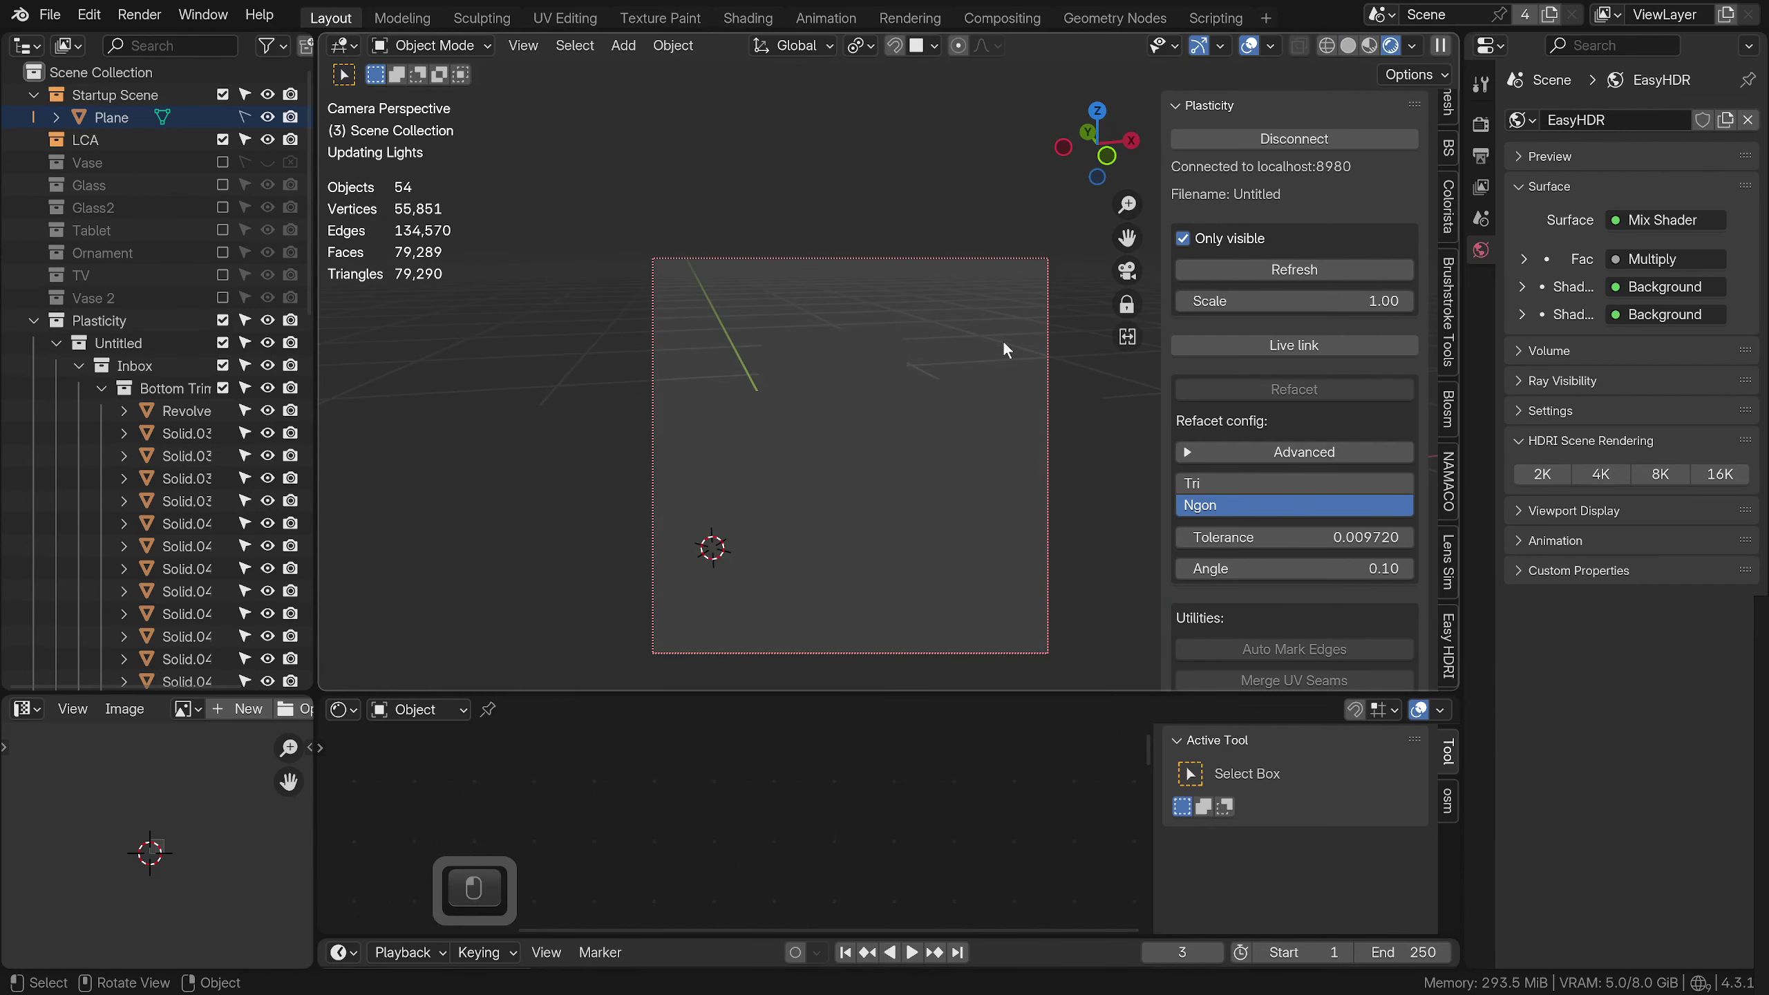
mouse_move(939, 445)
middle_down()
mouse_move(990, 415)
mouse_move(957, 421)
middle_up()
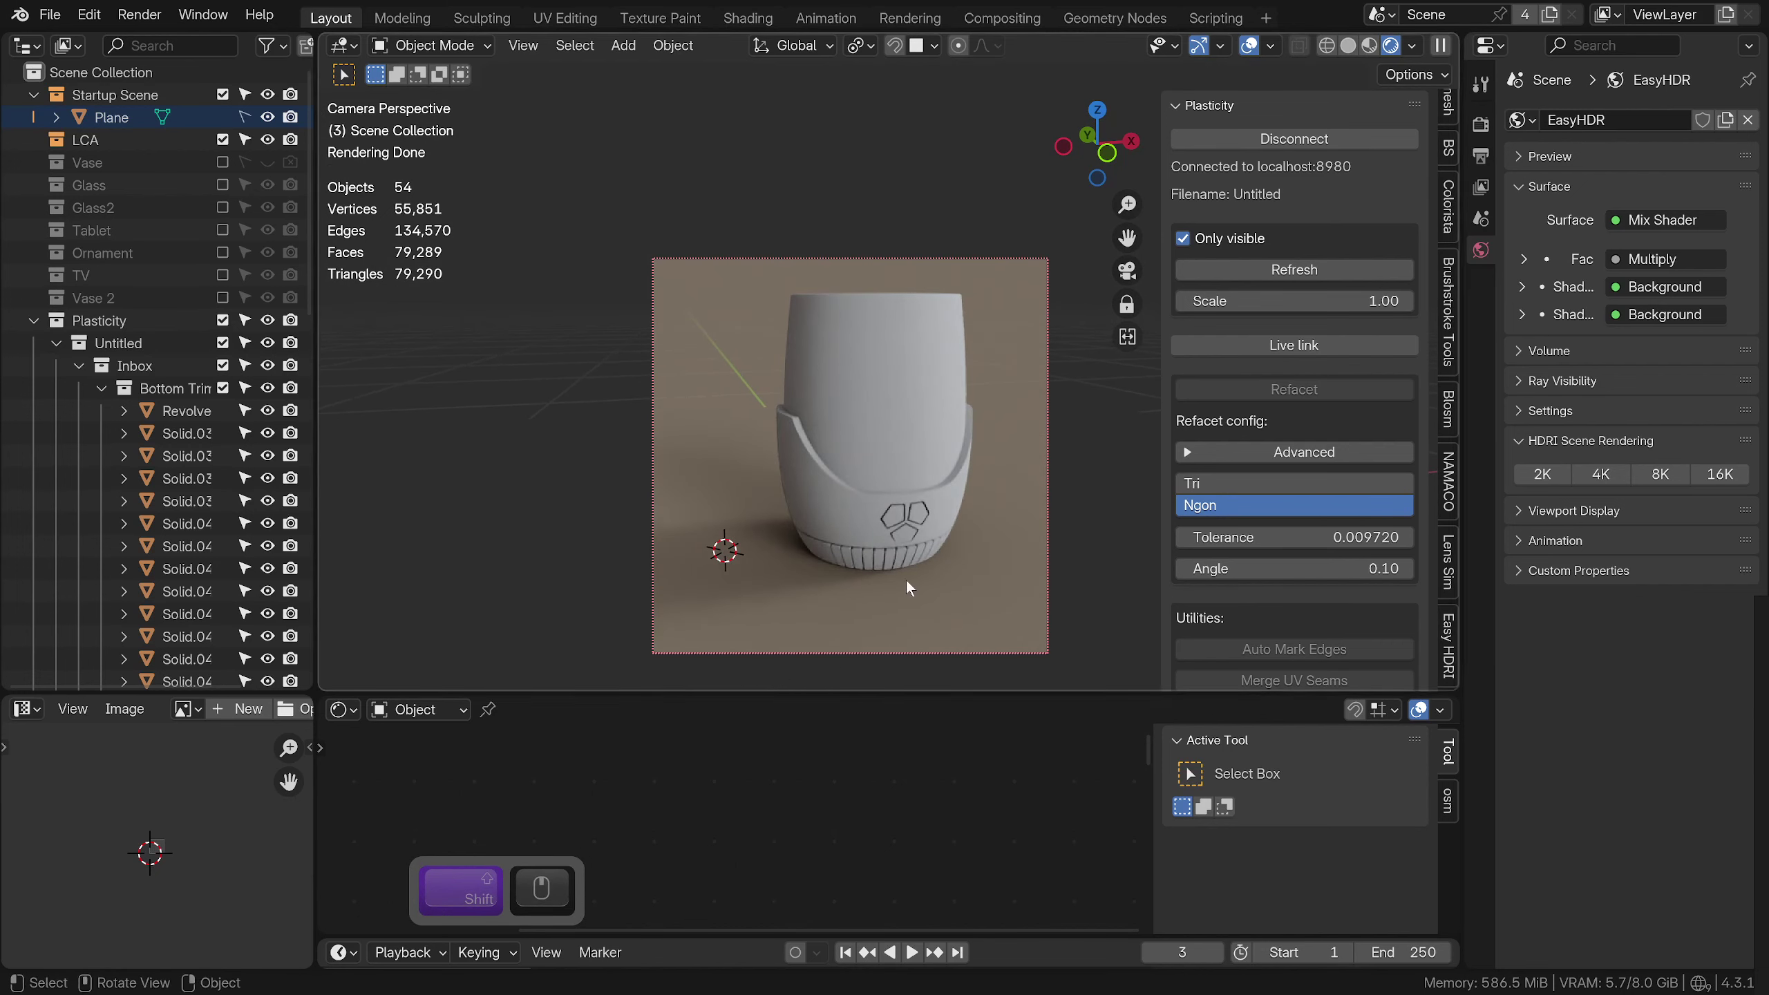
mouse_move(940, 483)
middle_down()
mouse_move(910, 460)
mouse_move(954, 492)
middle_up()
scroll(954, 493, up, 1)
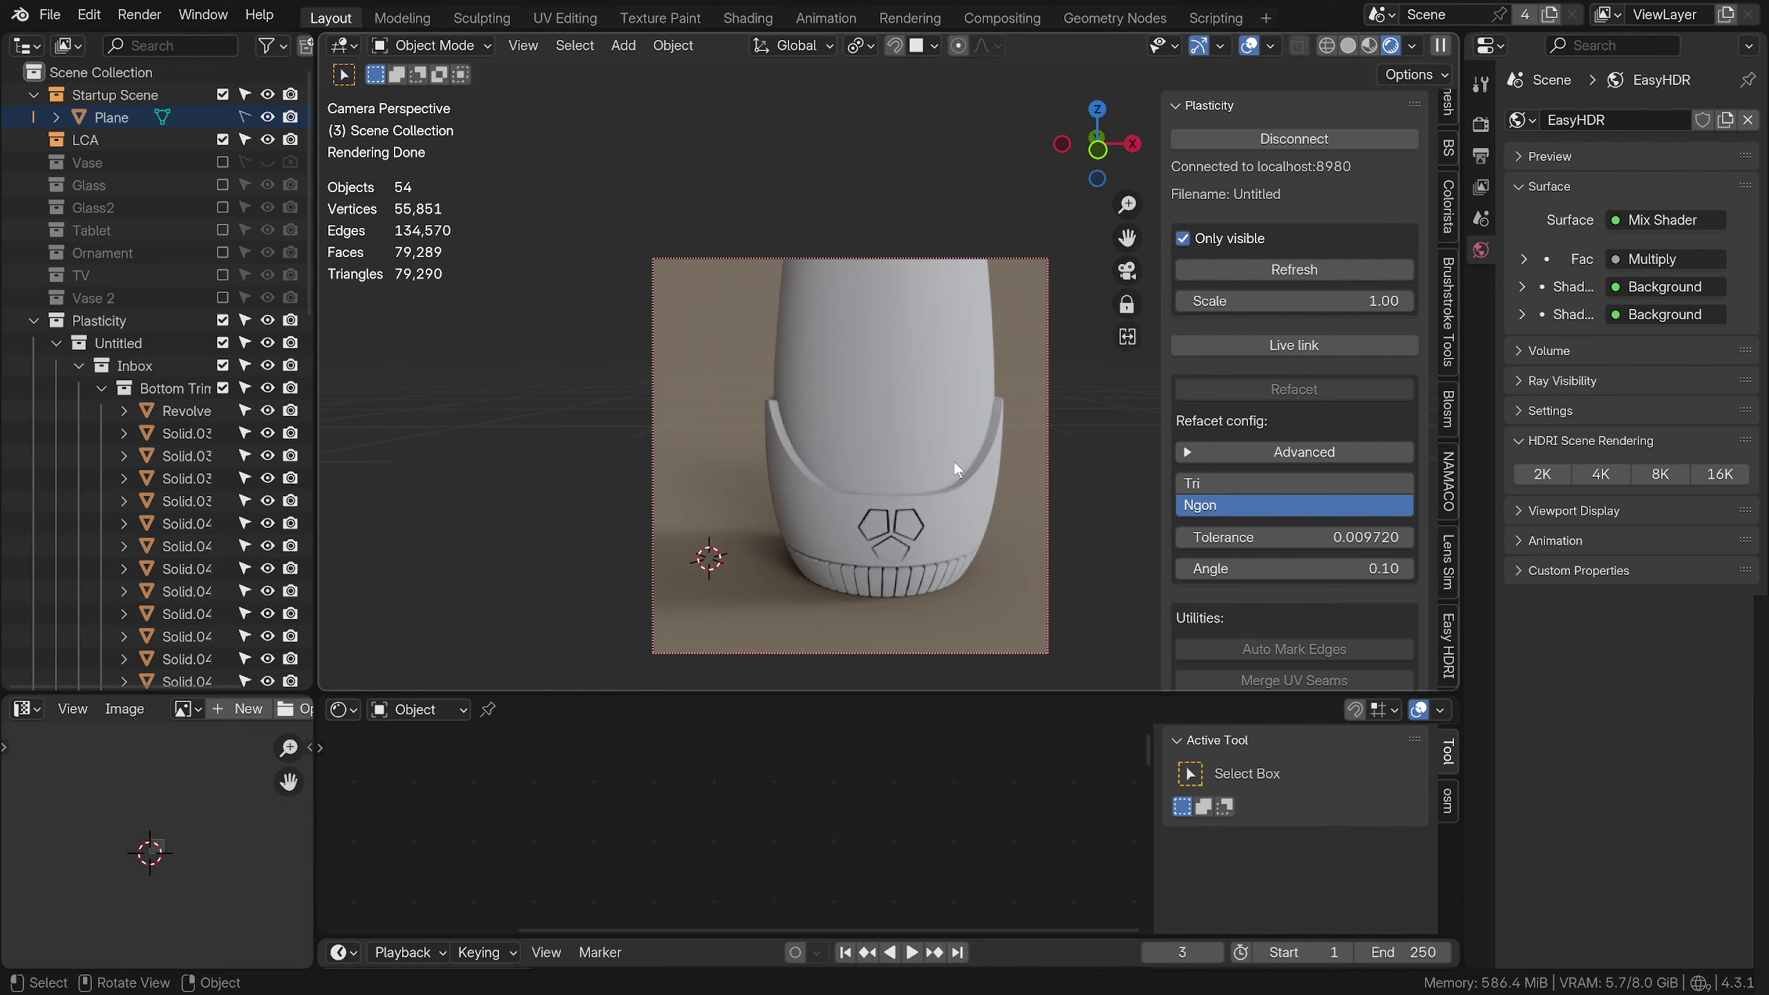
scroll(954, 463, down, 1)
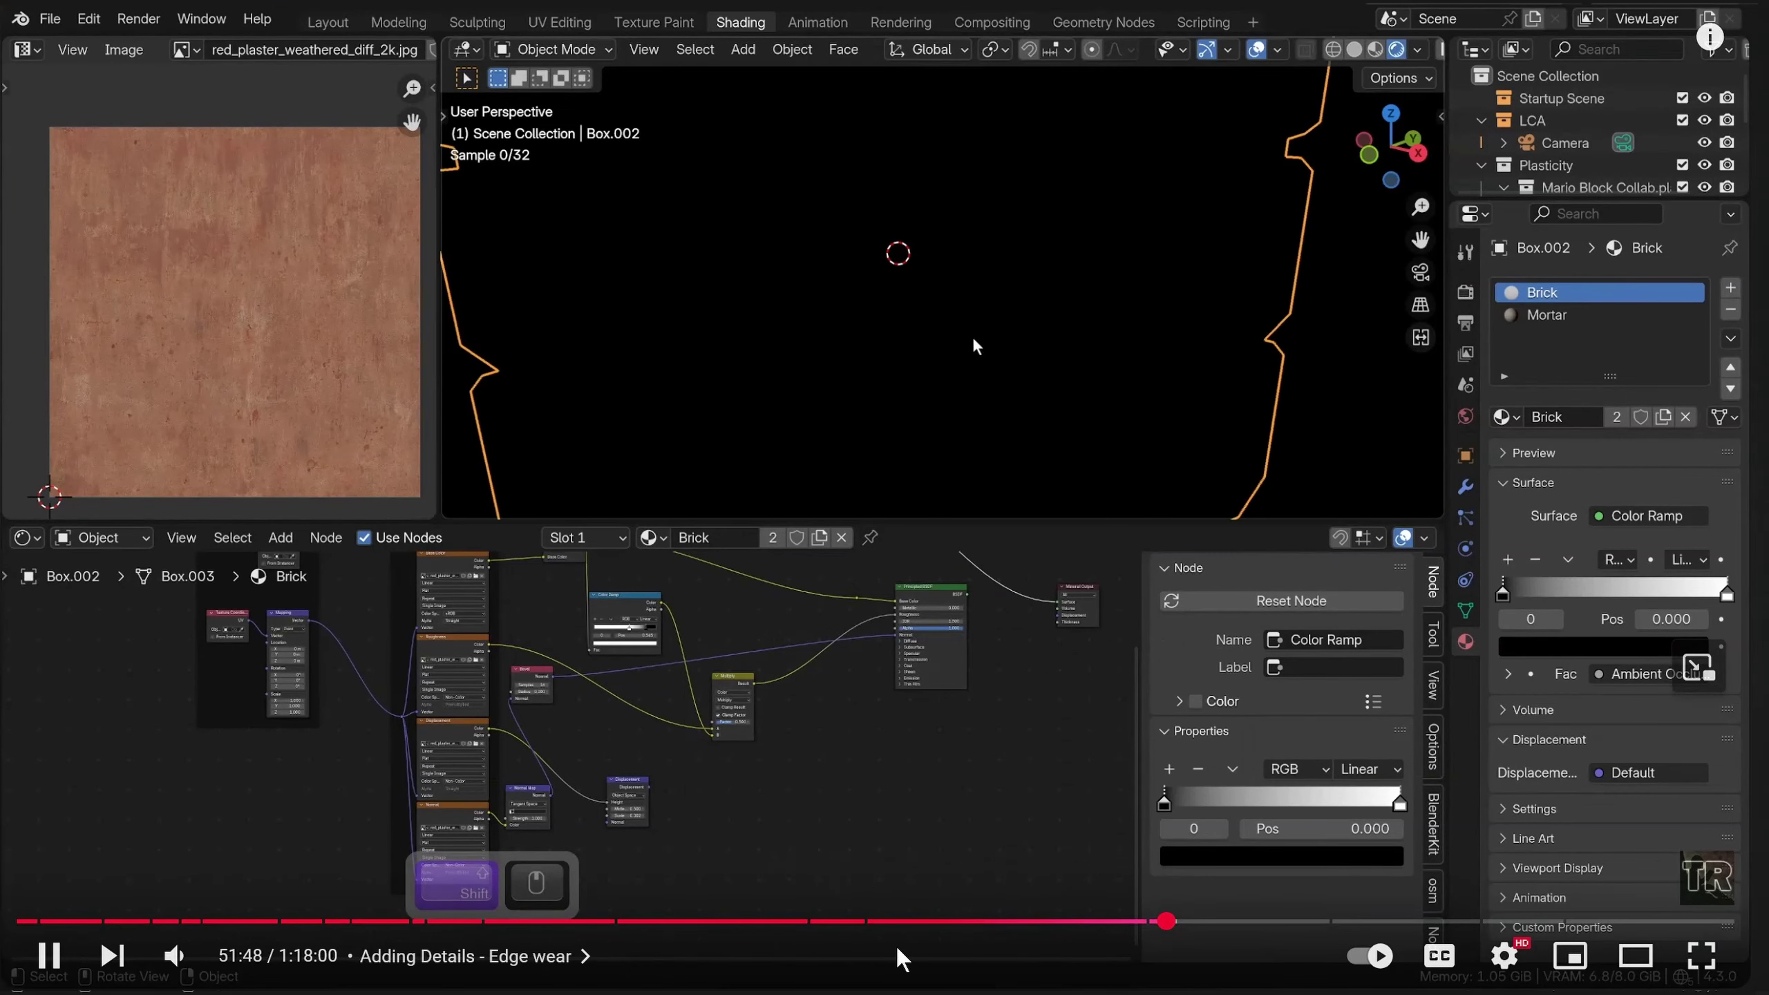
drag(1172, 924, 1060, 921)
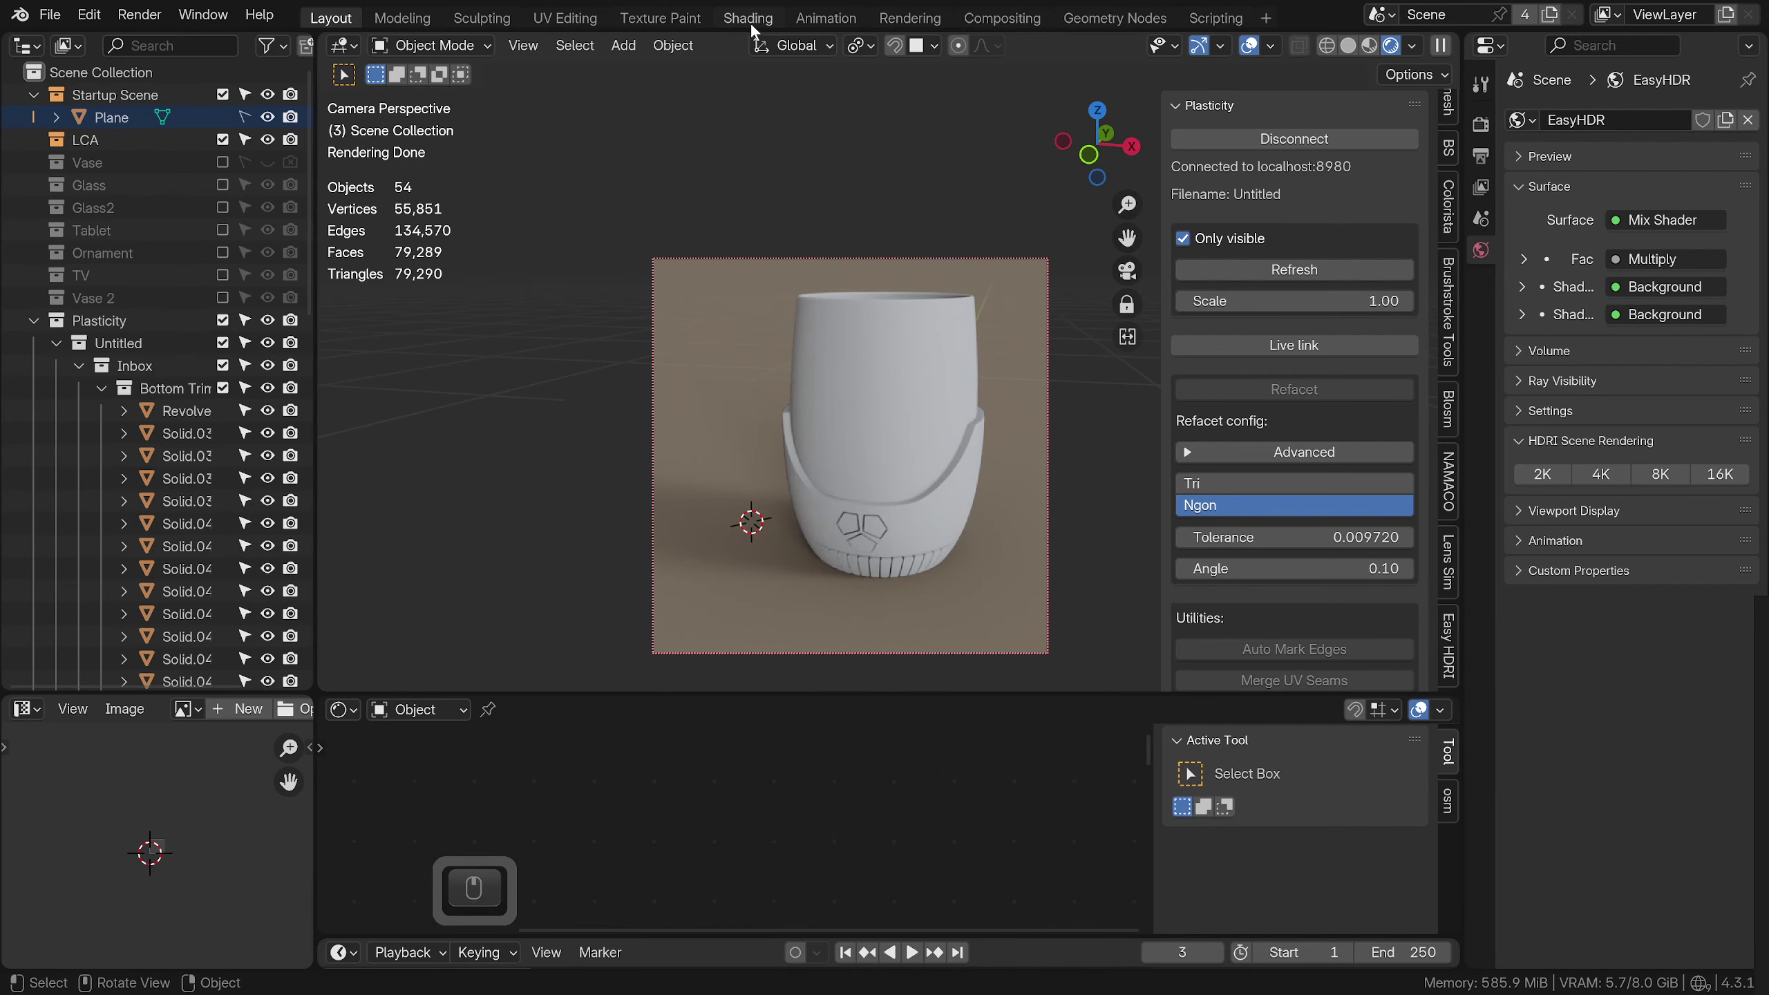
Select the scene camera and set its focal length to 70 mm
shift+middle_drag(964, 299, 969, 268)
middle_drag(968, 267, 982, 333)
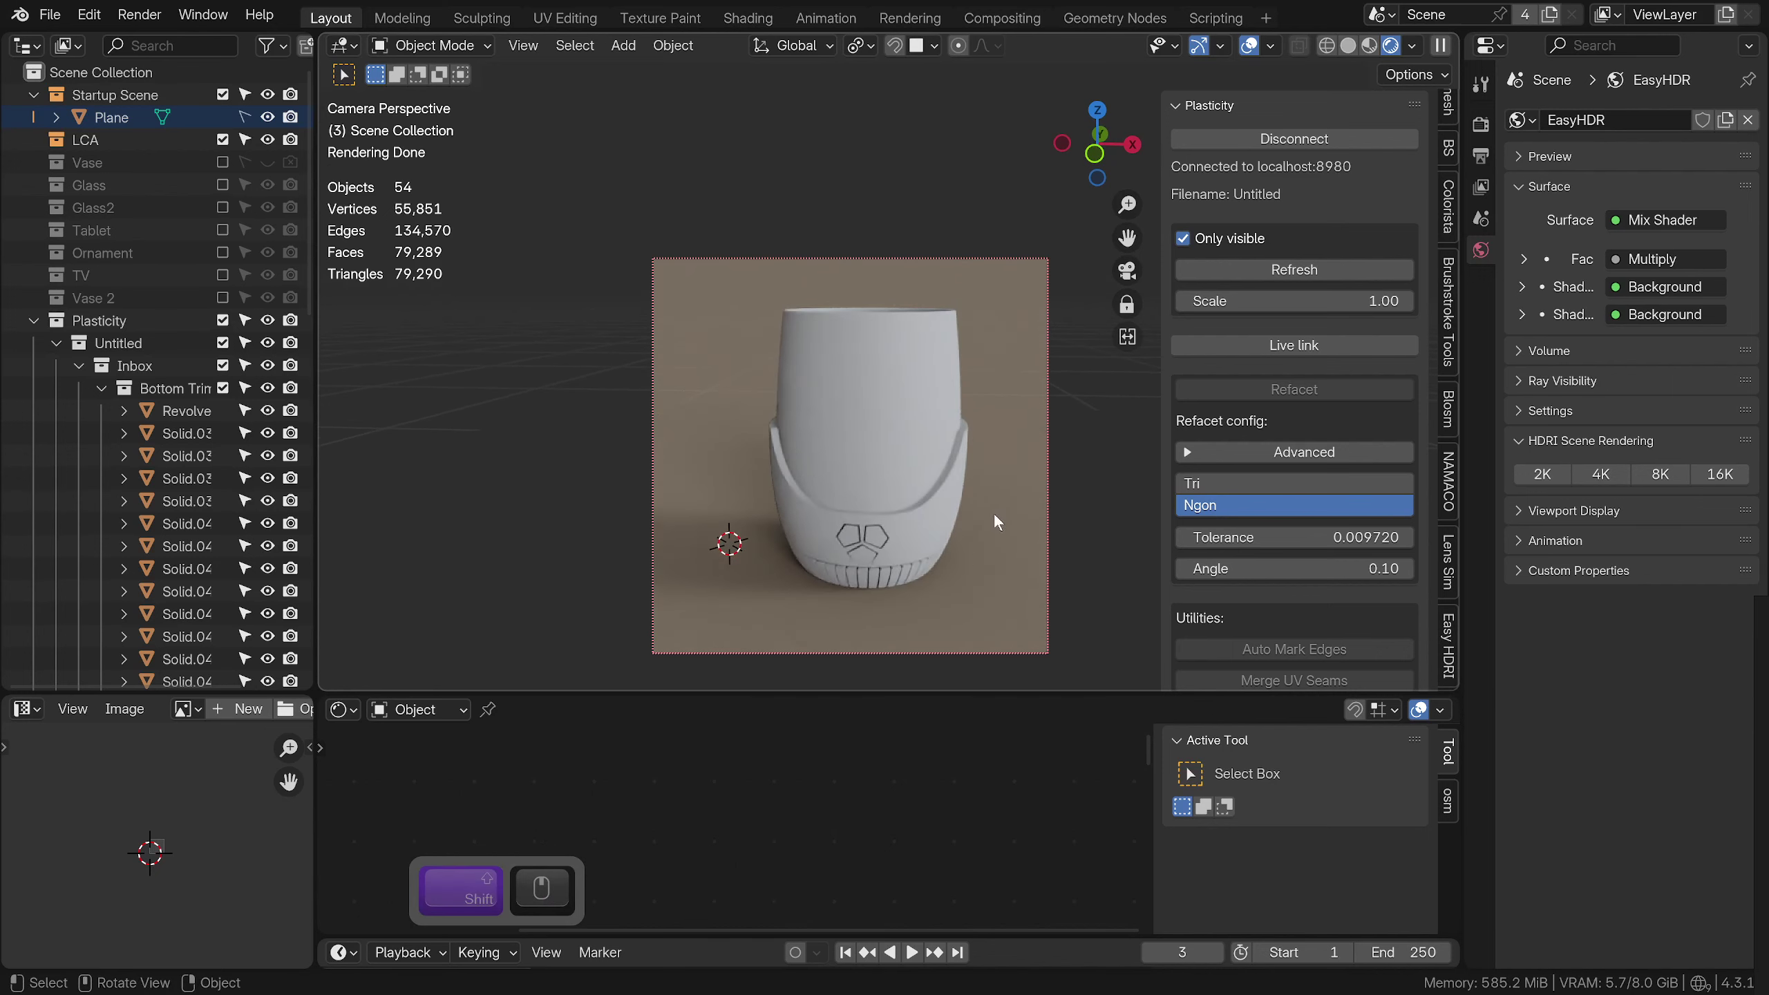
mouse_move(994, 514)
middle_down()
mouse_move(999, 444)
mouse_move(994, 530)
mouse_move(993, 495)
middle_up()
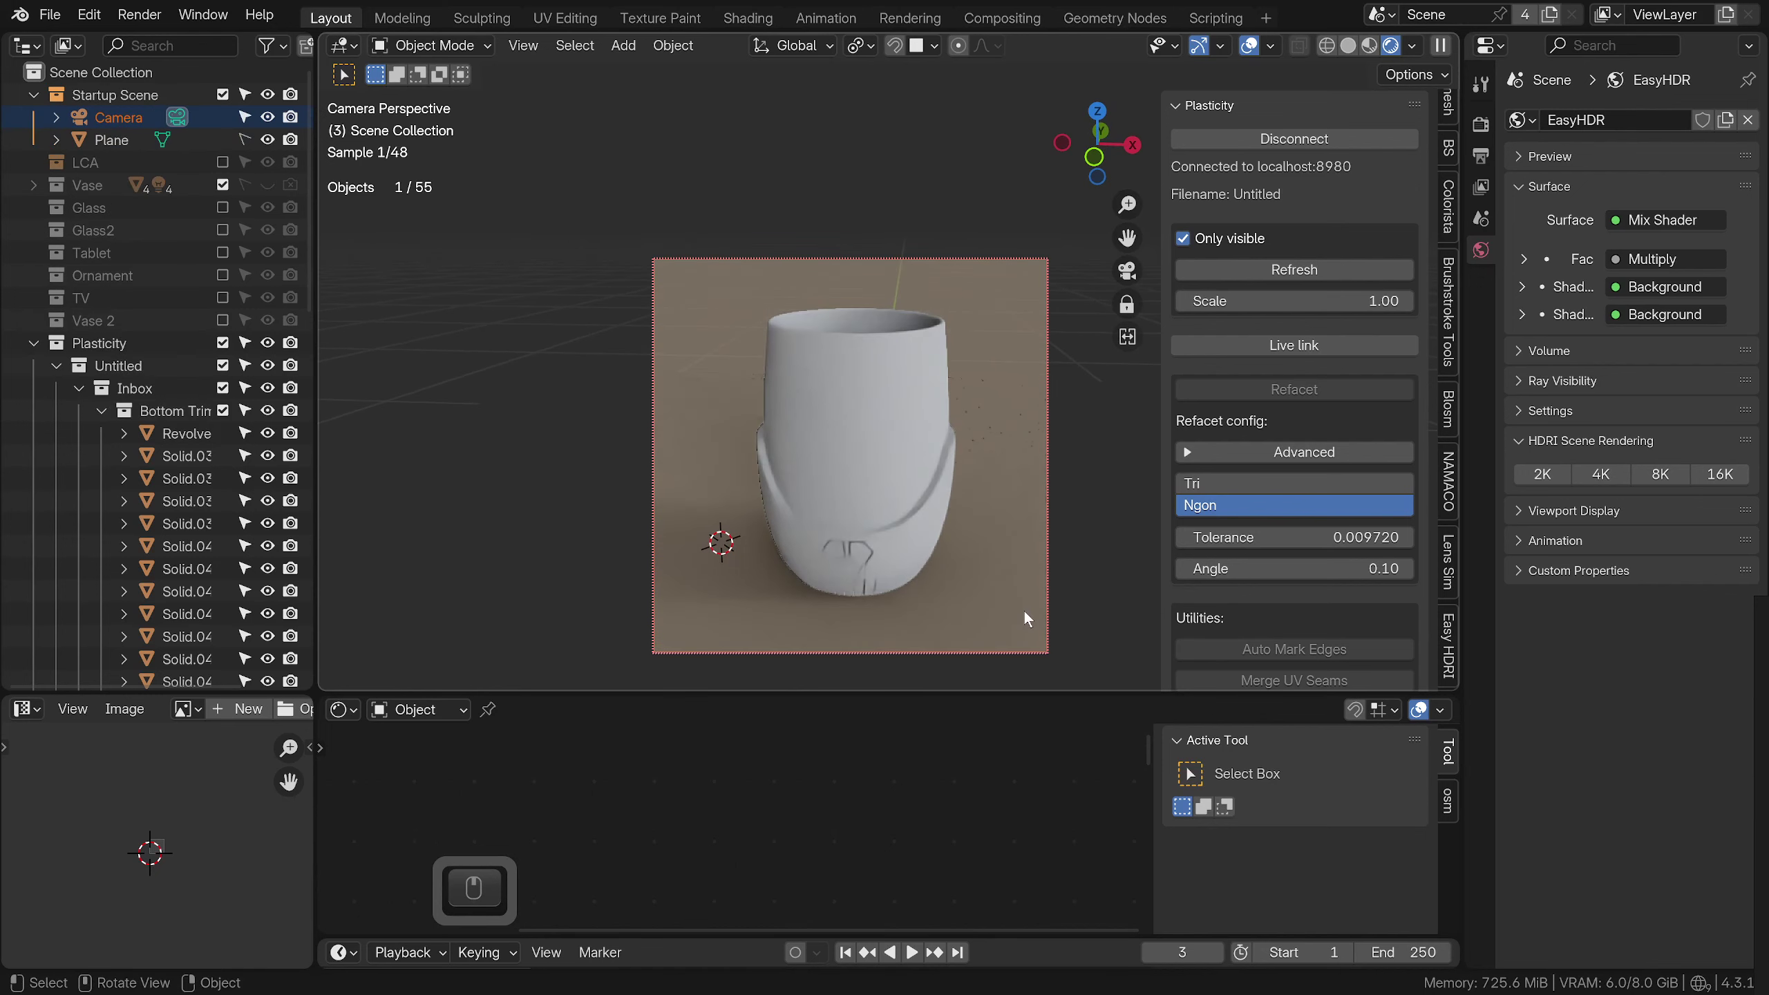
click(1048, 529)
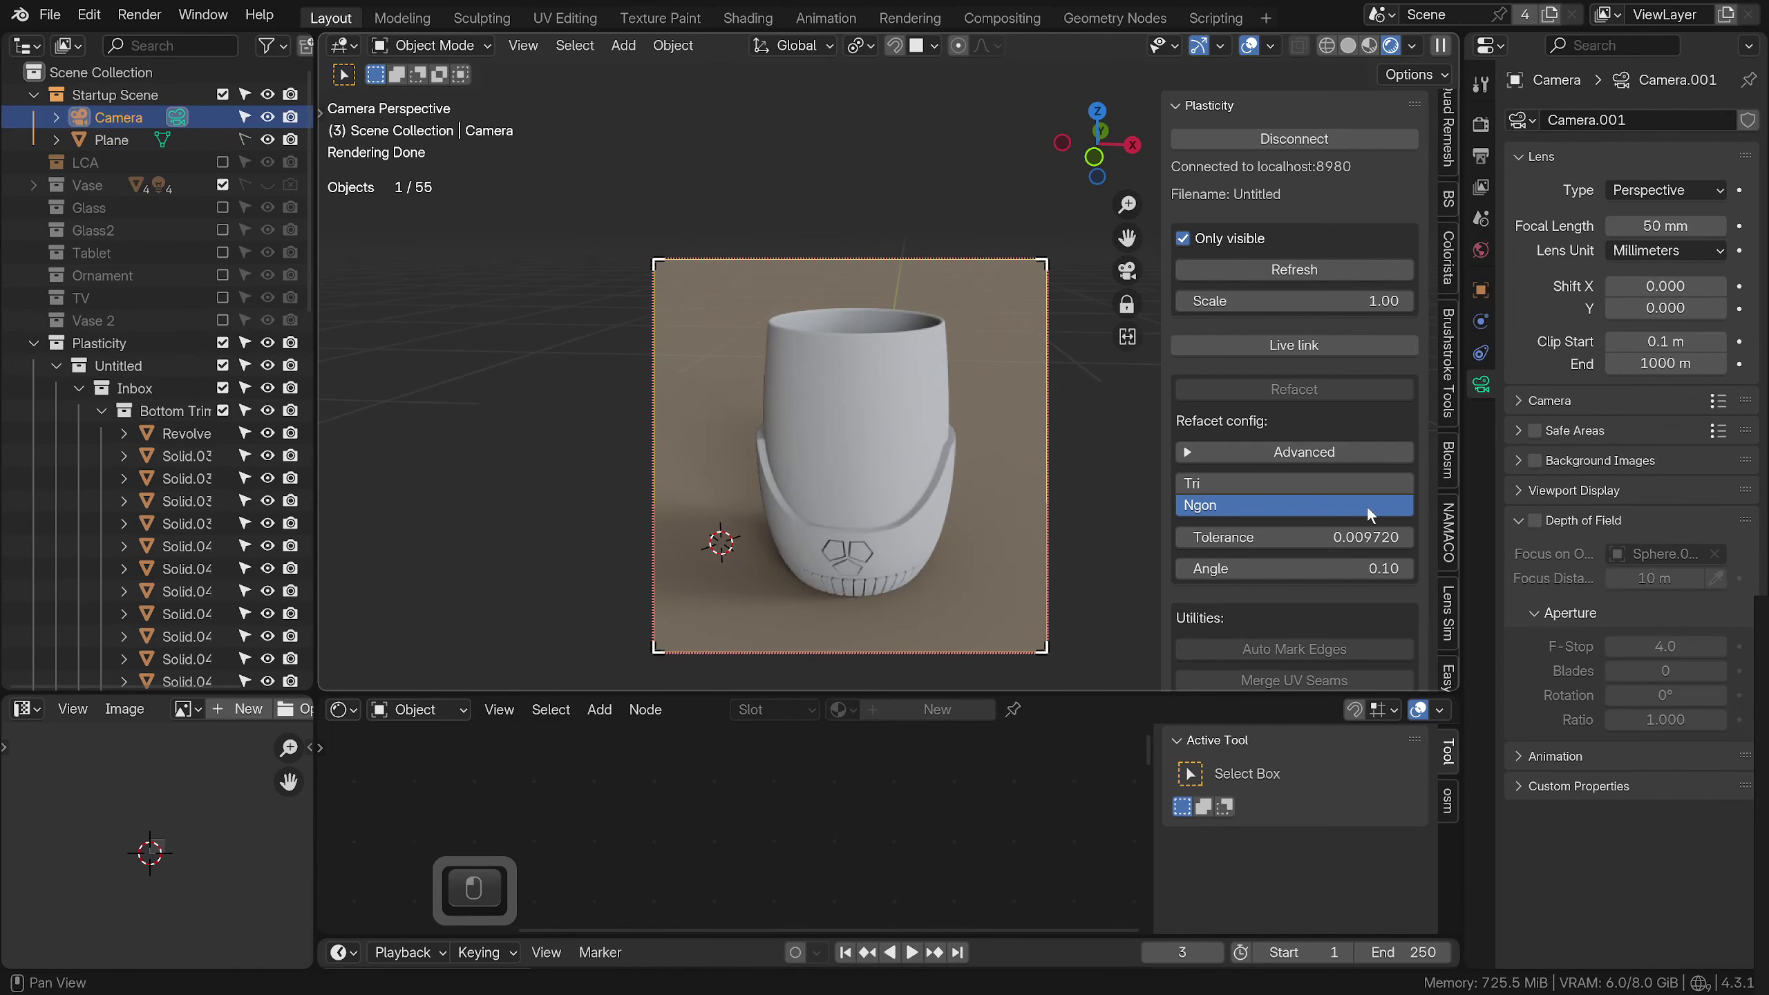
click(1678, 228)
text(70)
key(Return)
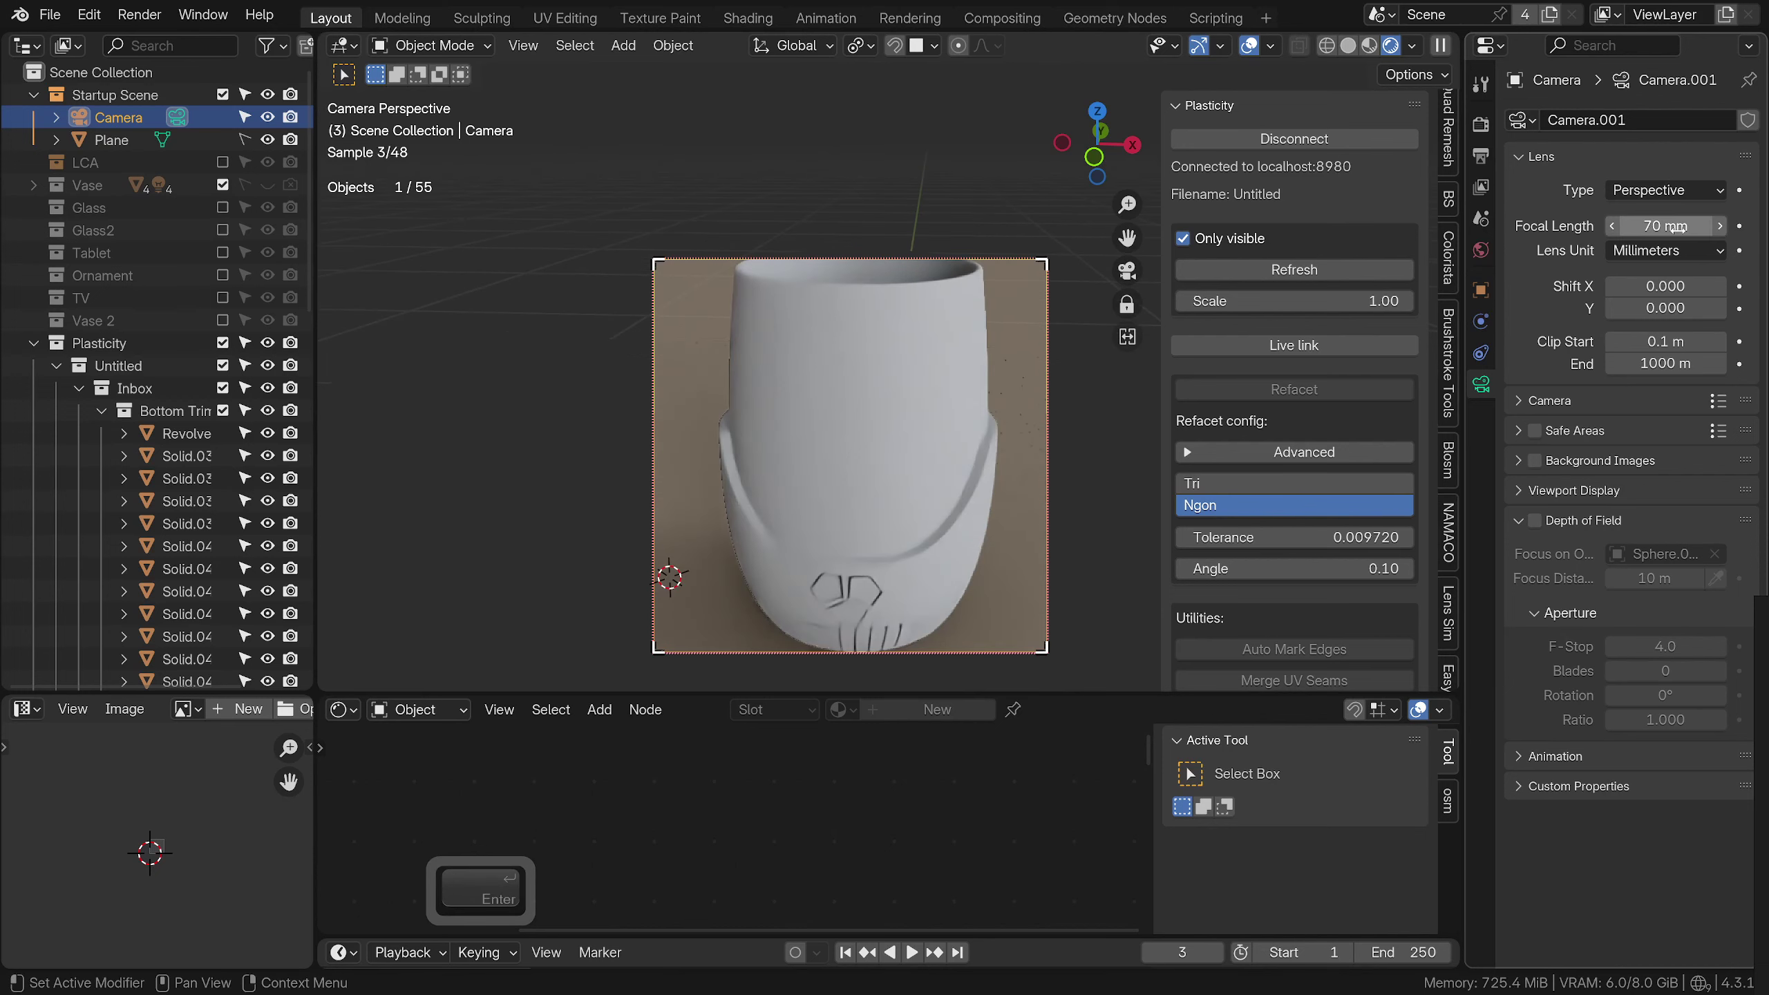
Set the camera's focal length to 50 mm and frame the entire glass in the camera view
middle_drag(927, 427, 965, 387)
click(1672, 225)
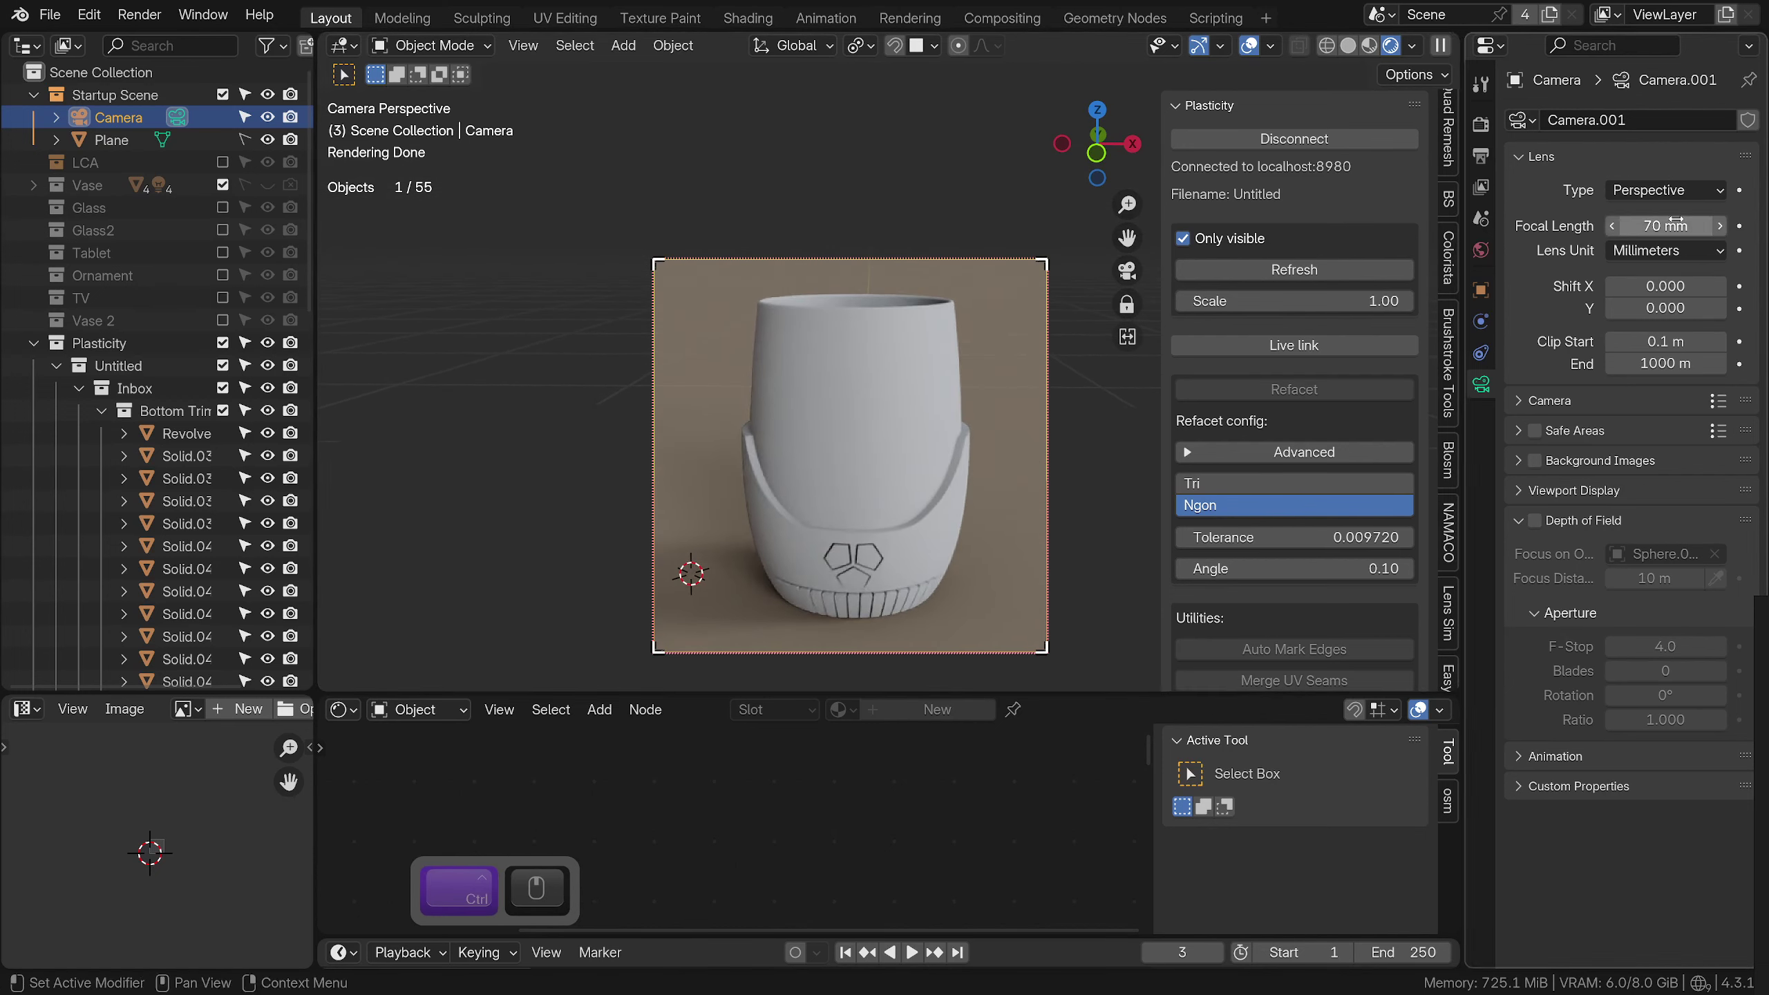
text(50)
key(Return)
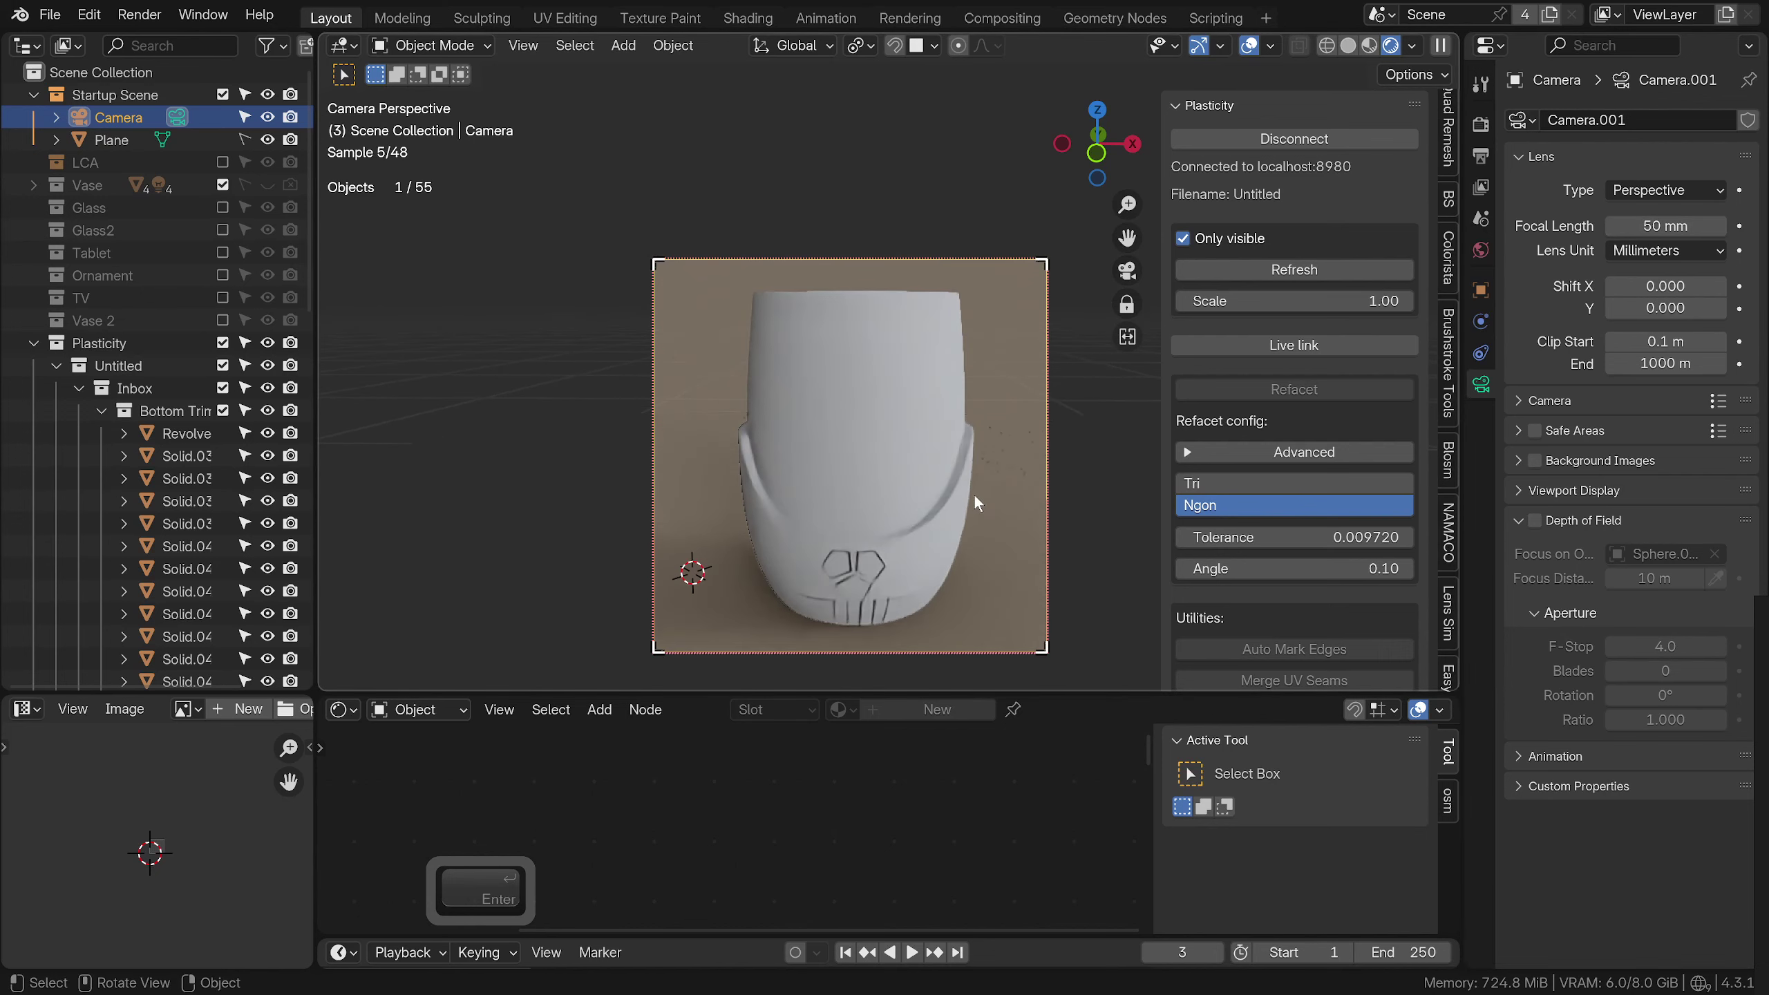
middle_drag(974, 495, 970, 503)
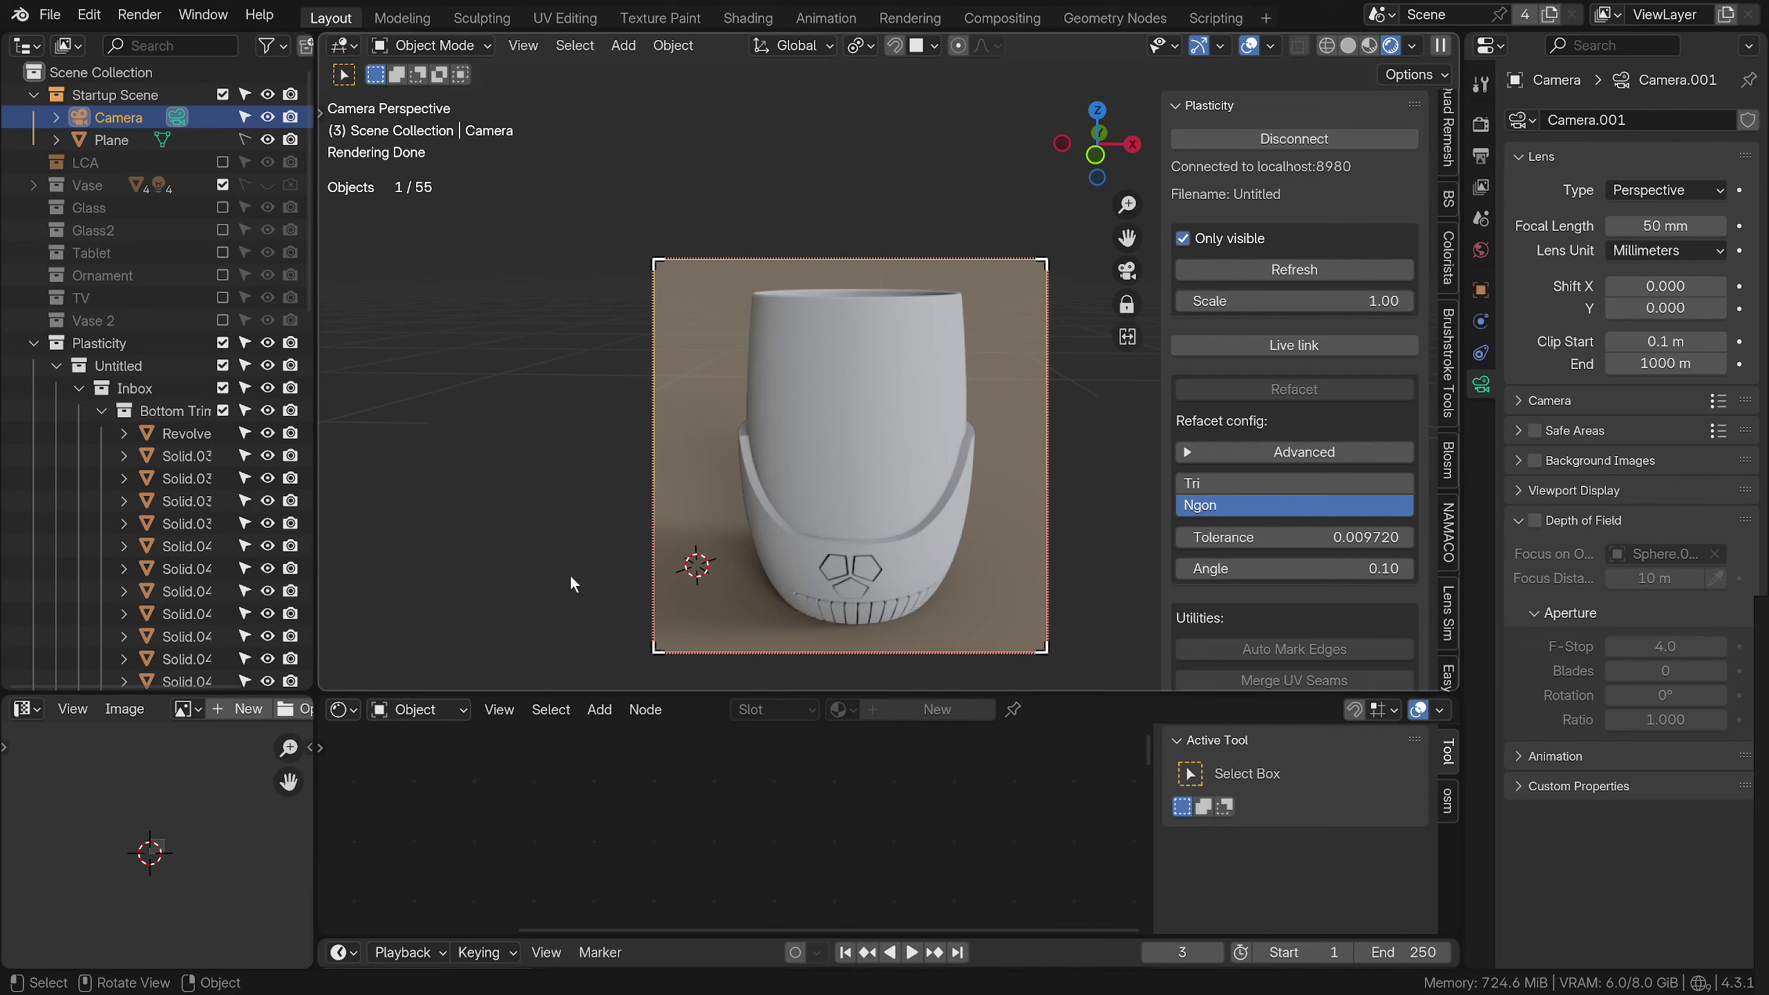
Create a new material on the Glass object with a darker gray base color and a roughness of 0.168
click(951, 525)
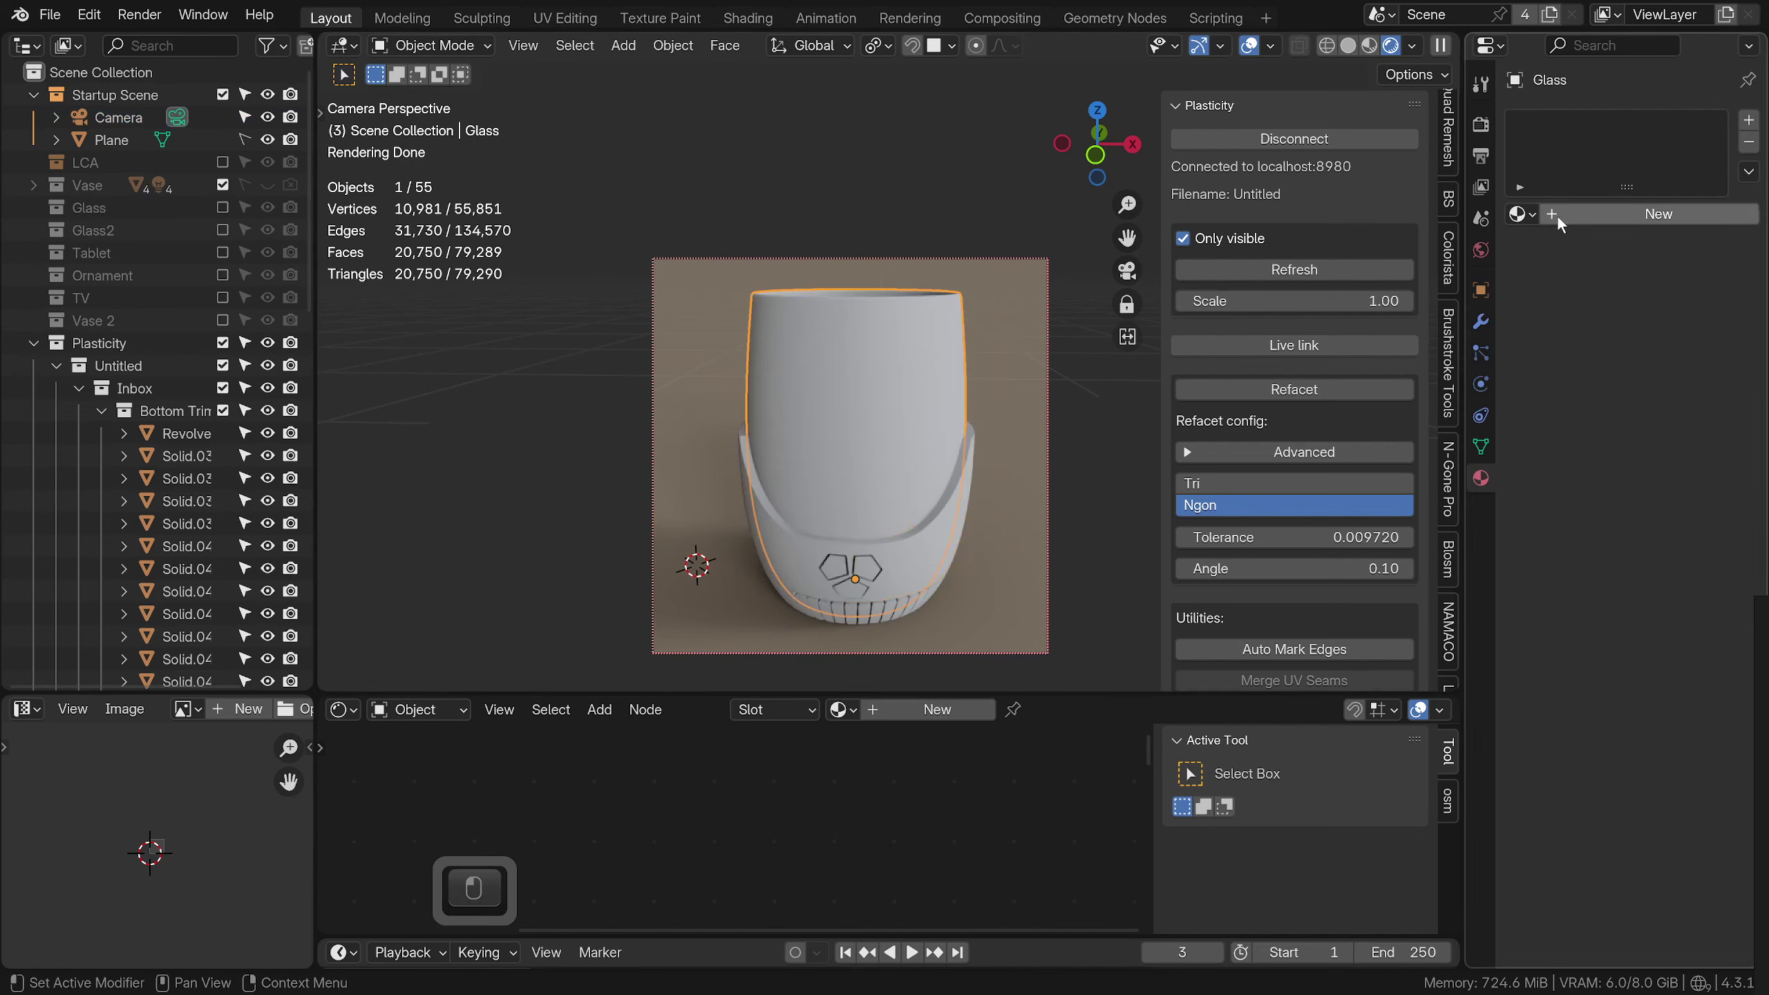
click(1601, 212)
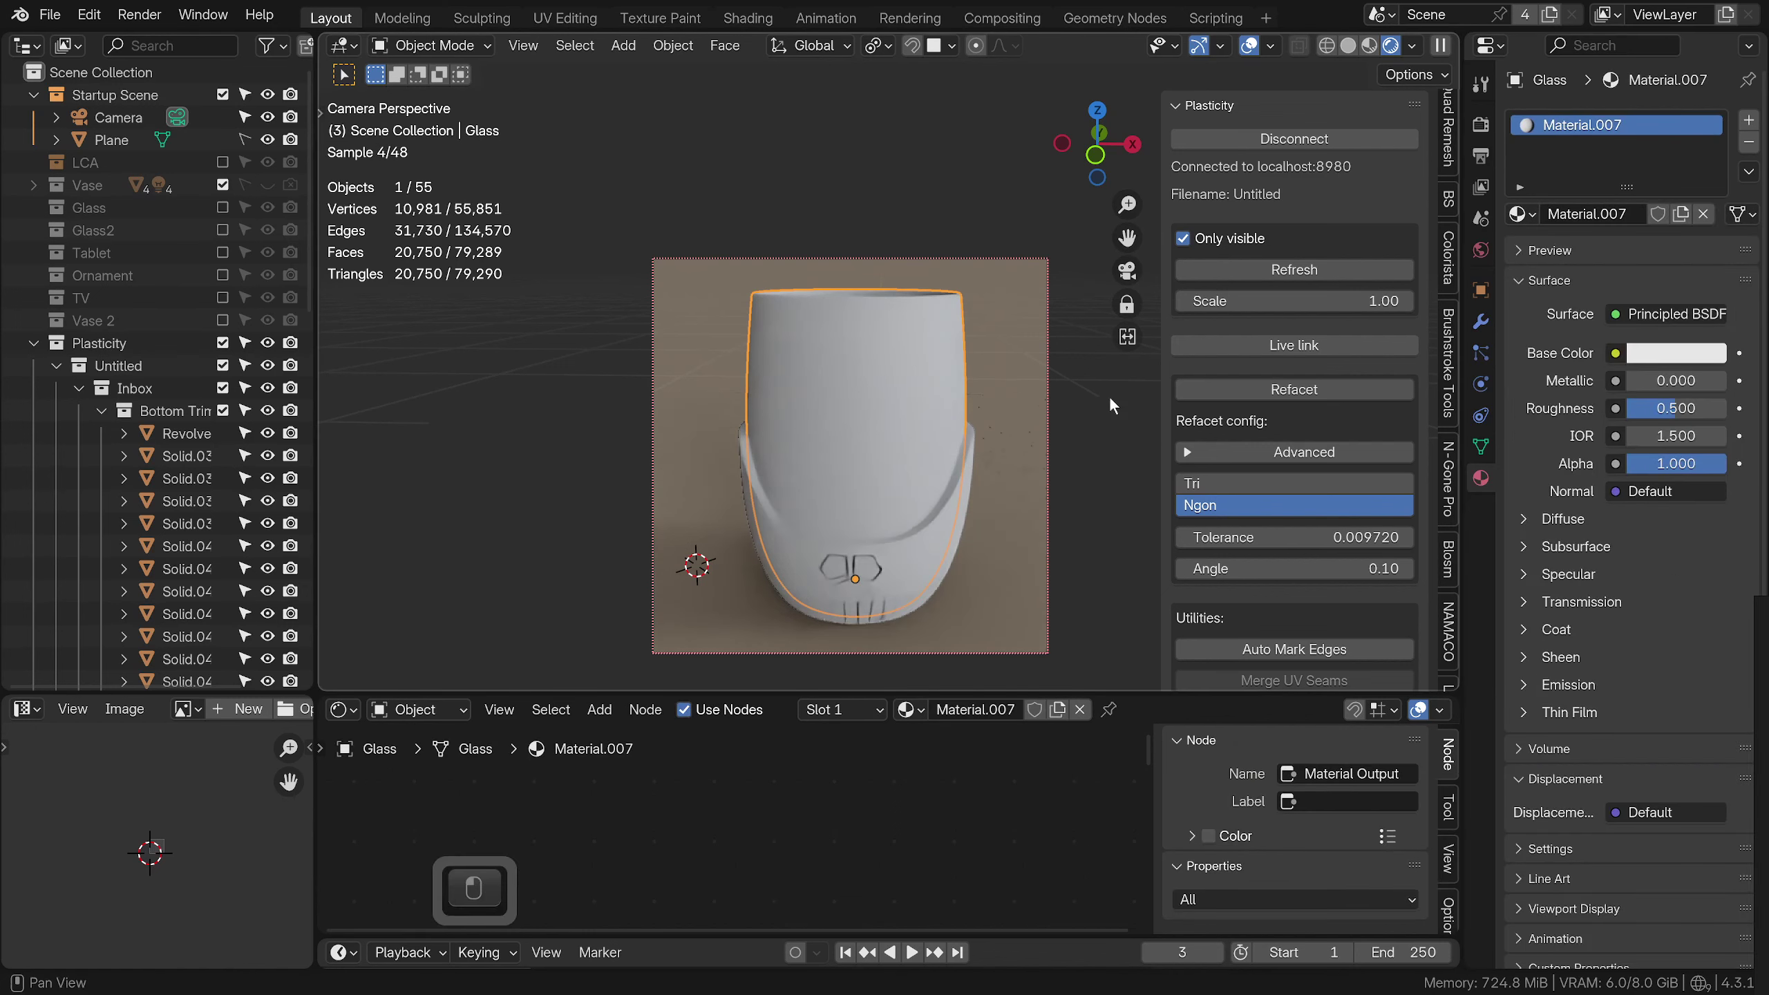
click(1642, 353)
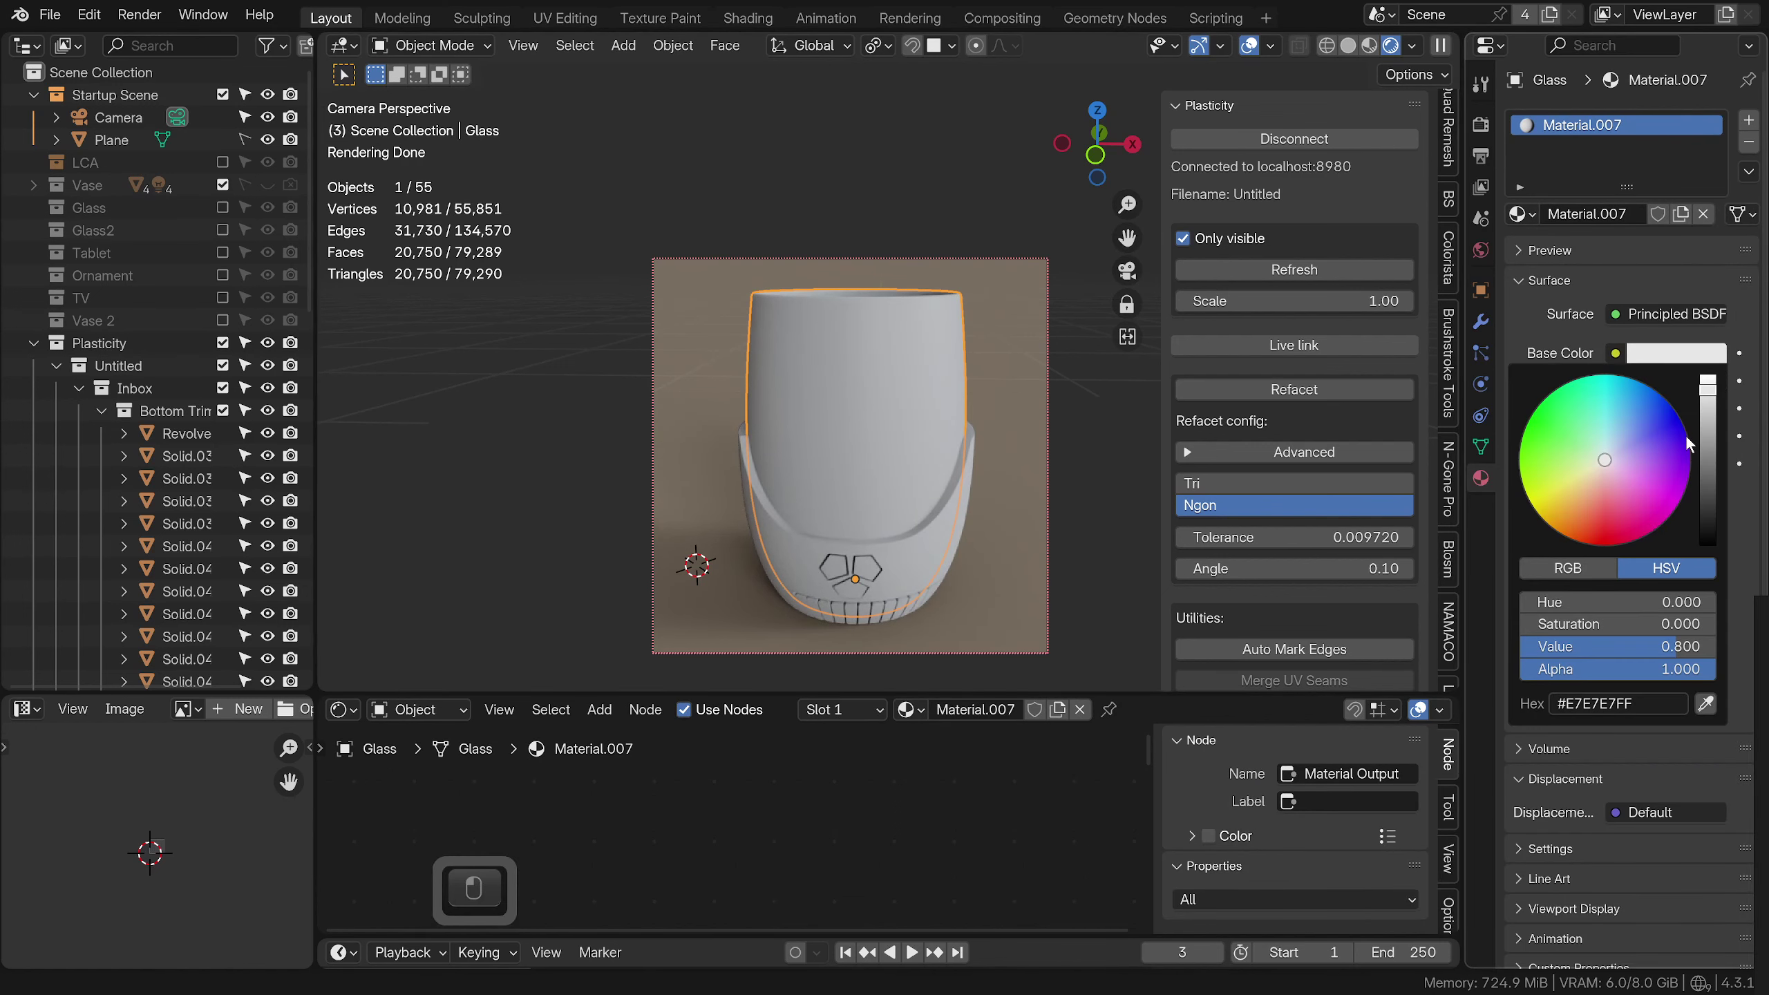
drag(1708, 427, 1708, 471)
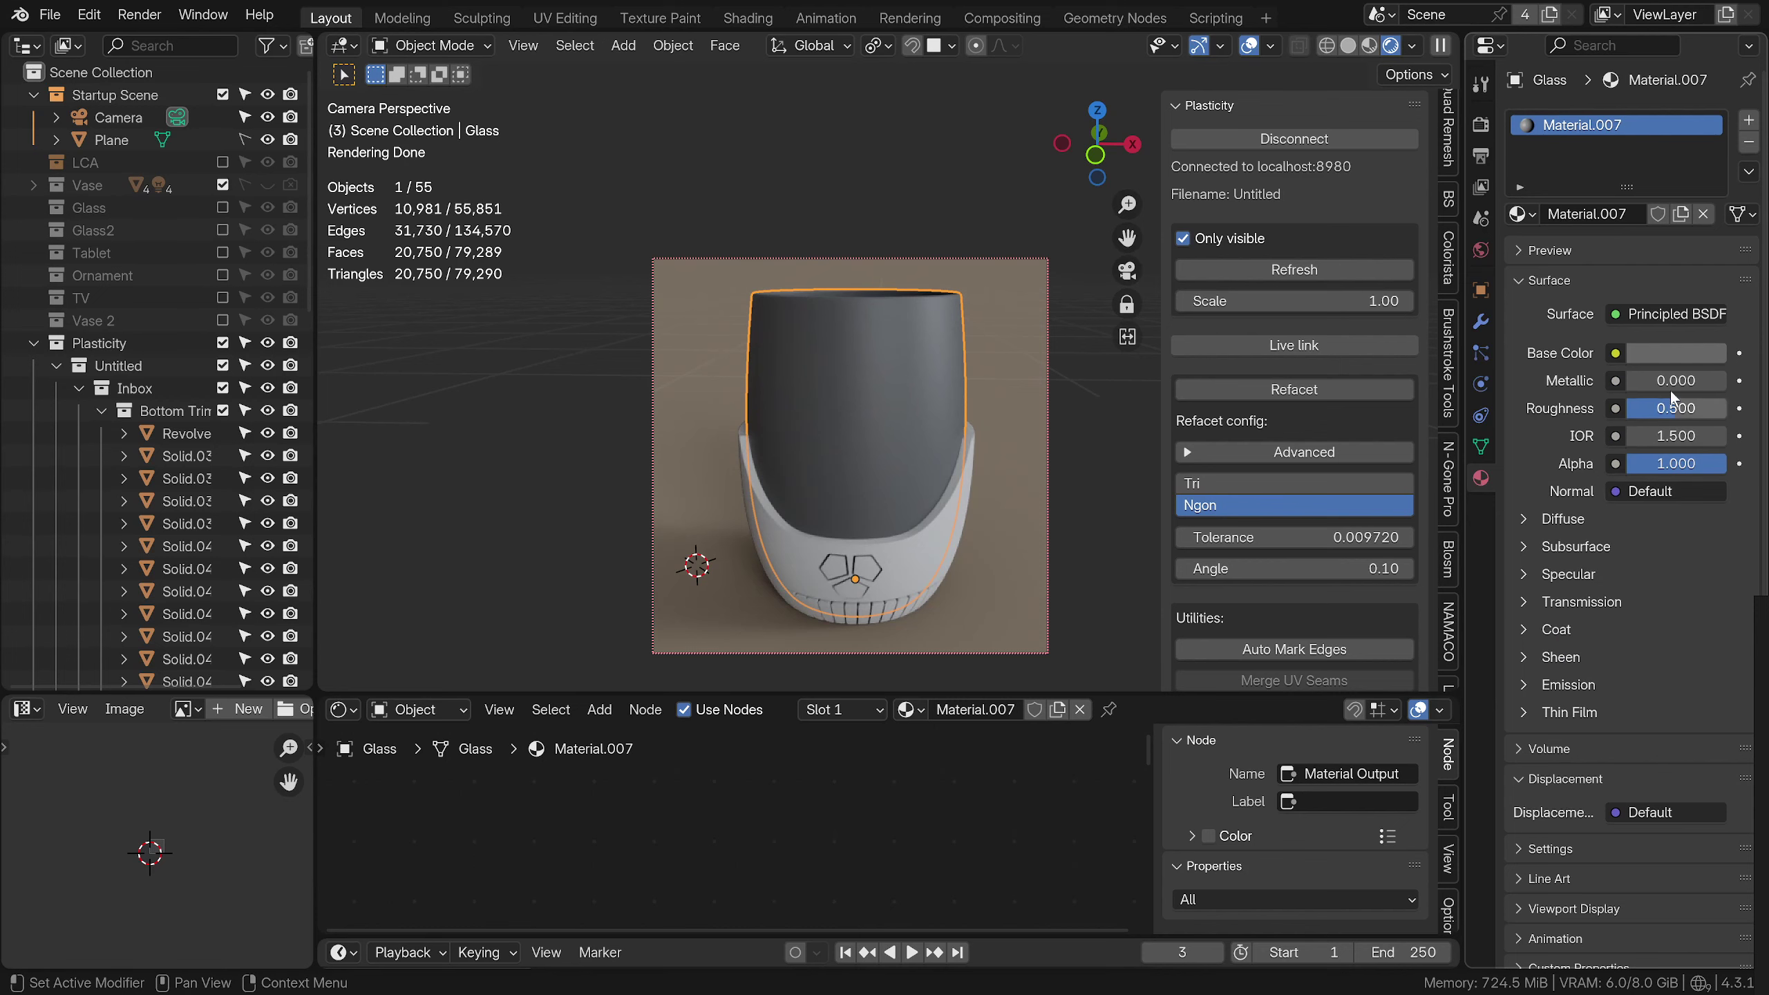
drag(1679, 408, 1646, 408)
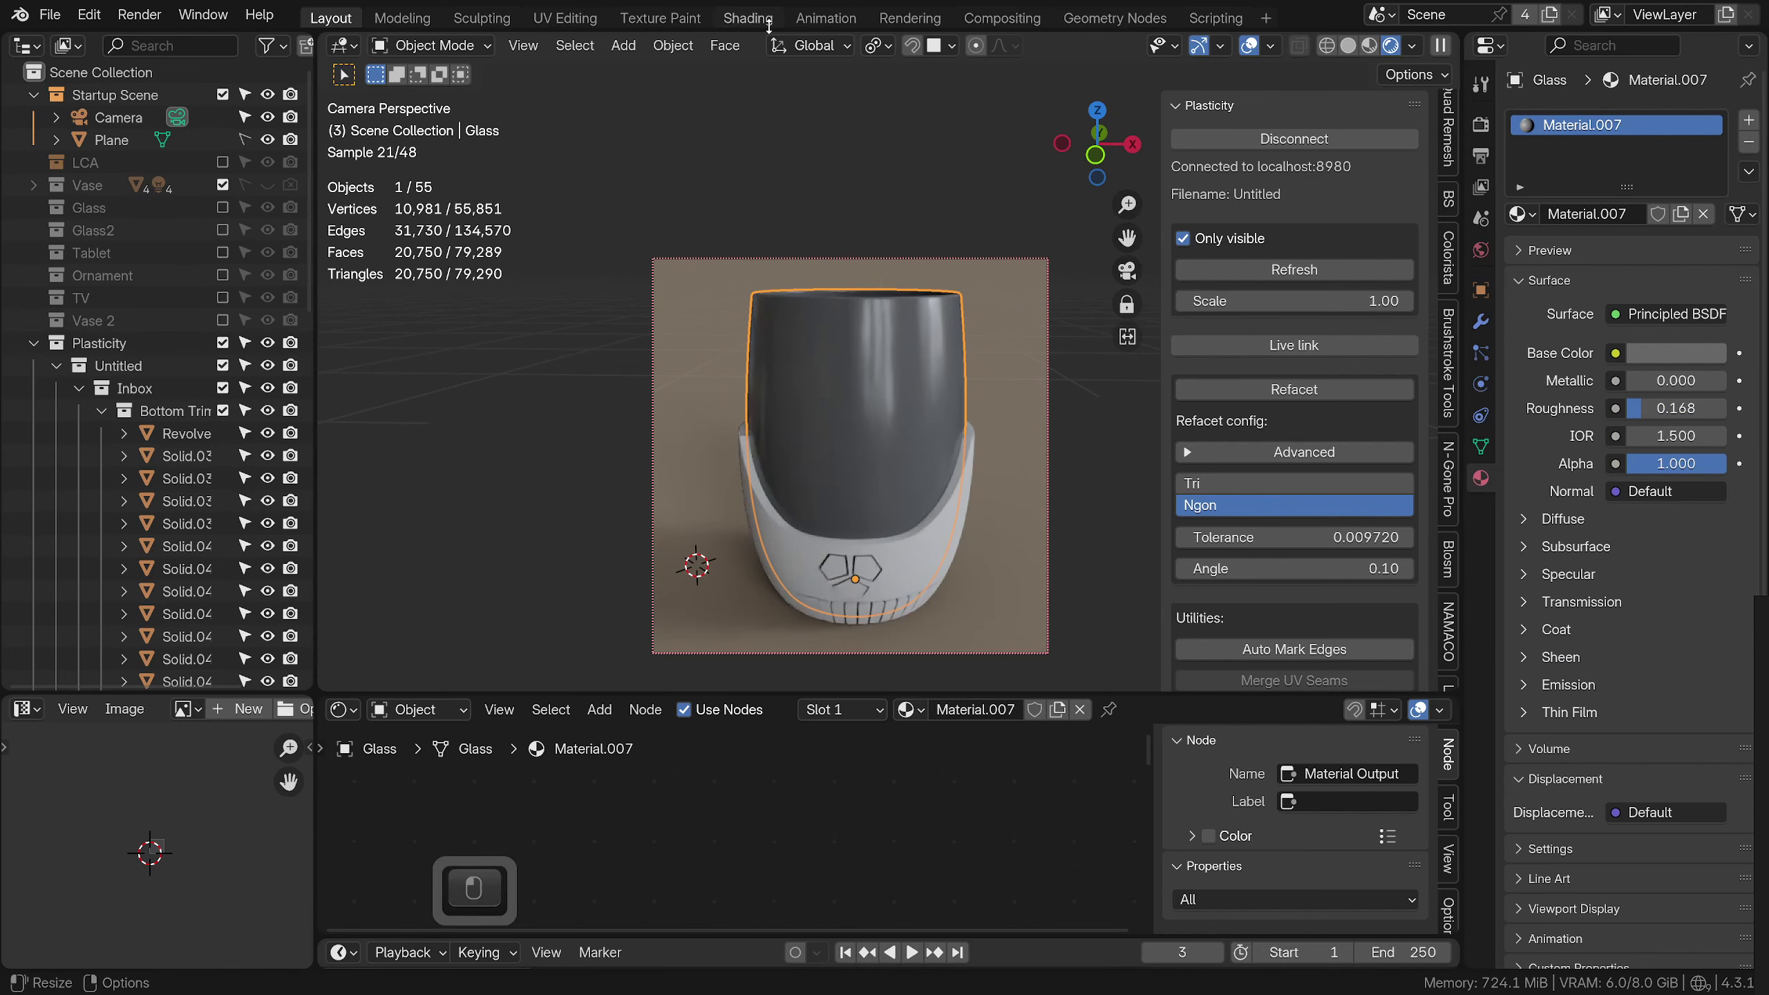
In the Shading workspace, show the rendered view and set the glass material's transmission weight to 1.0
click(748, 18)
scroll(1064, 677, up, 3)
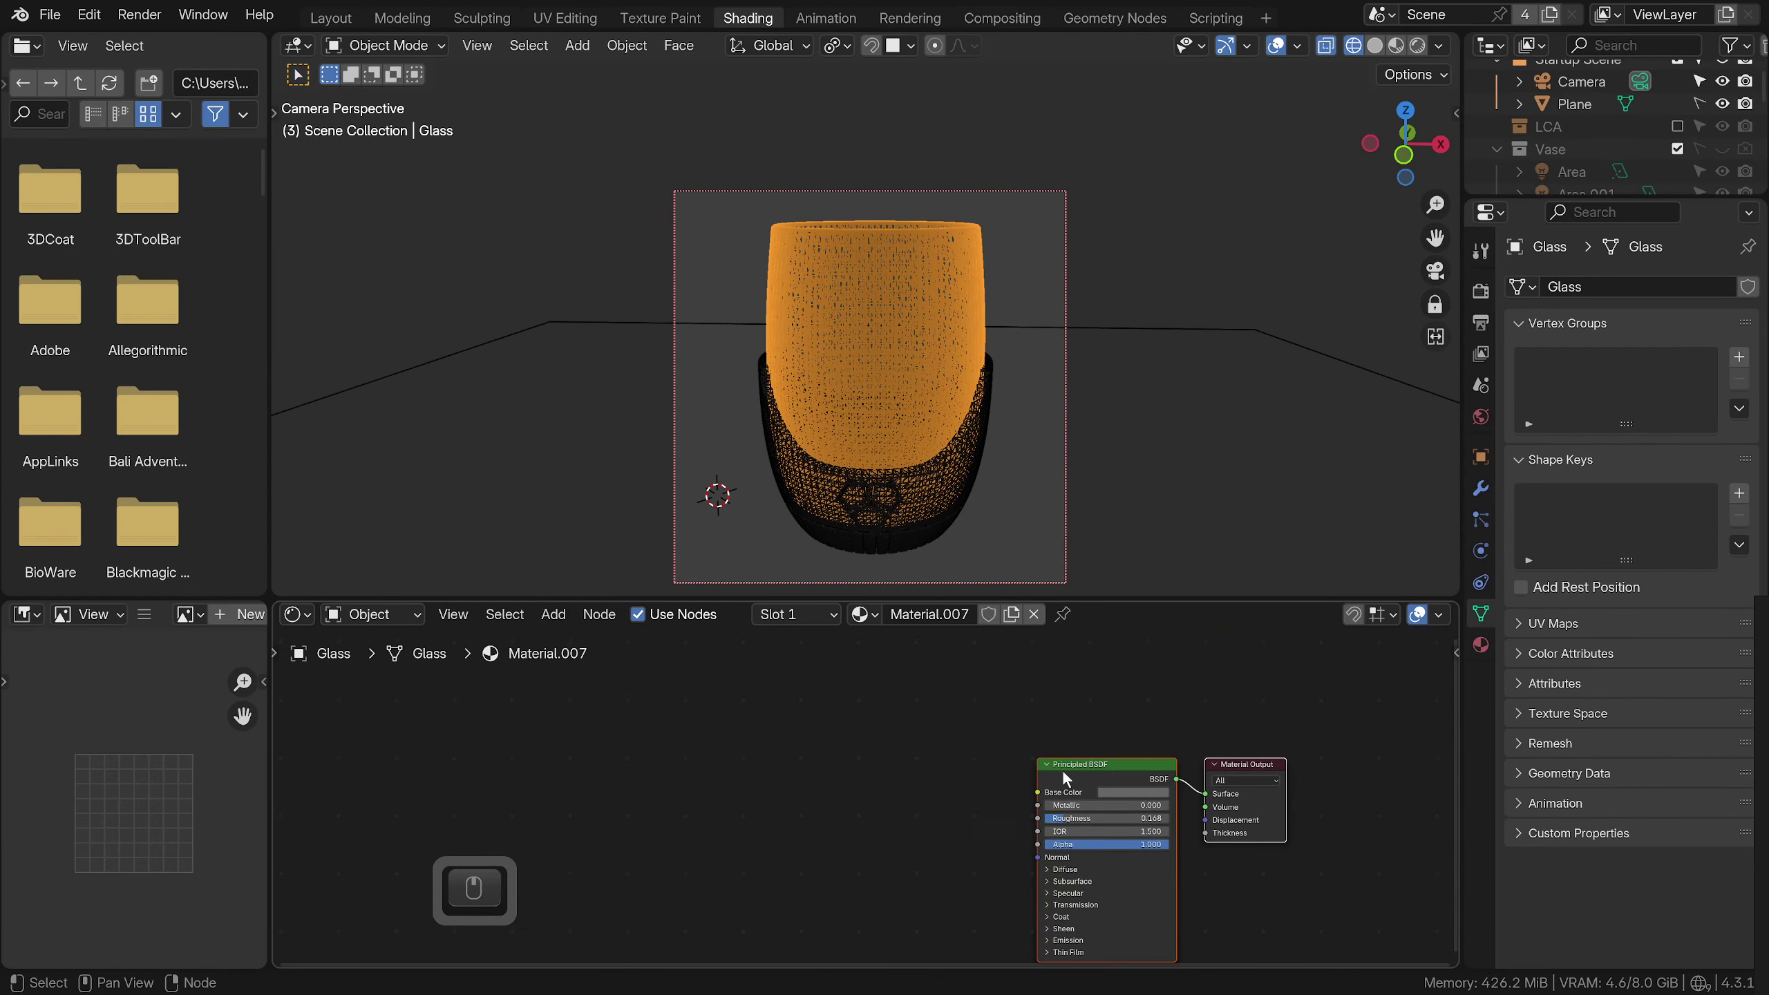
middle_drag(1081, 932, 1049, 852)
scroll(1049, 852, down, 1)
click(1040, 821)
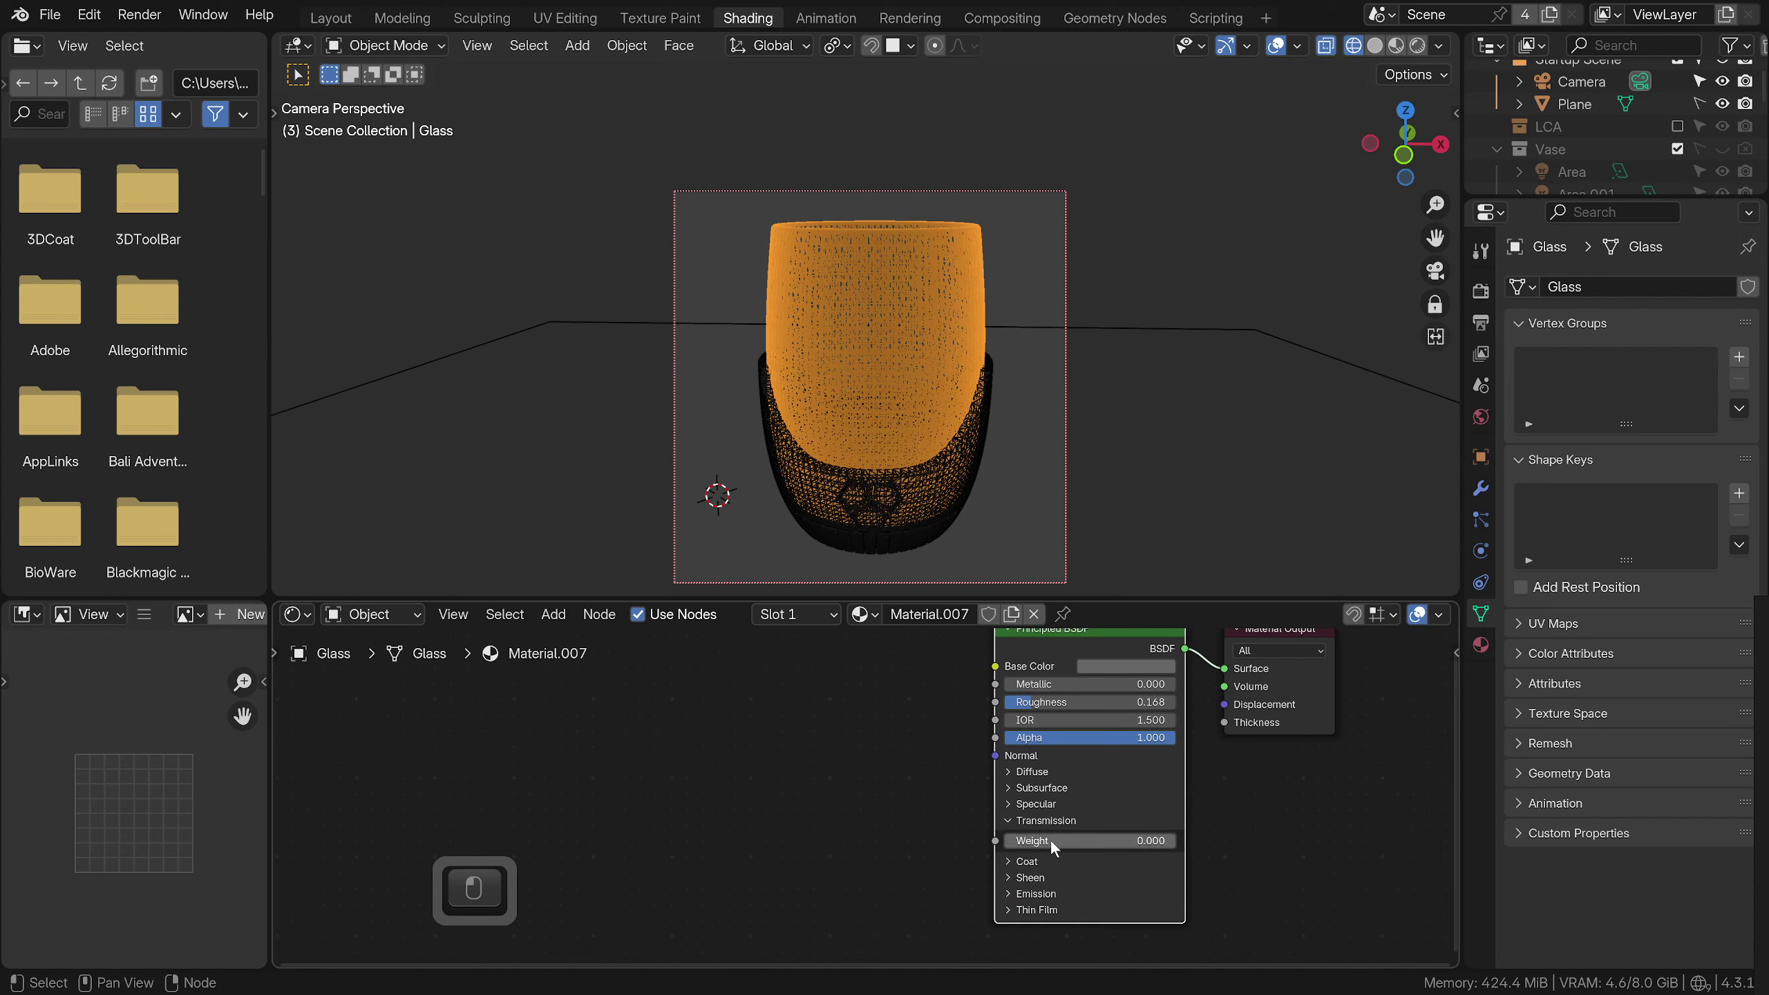
click(1416, 47)
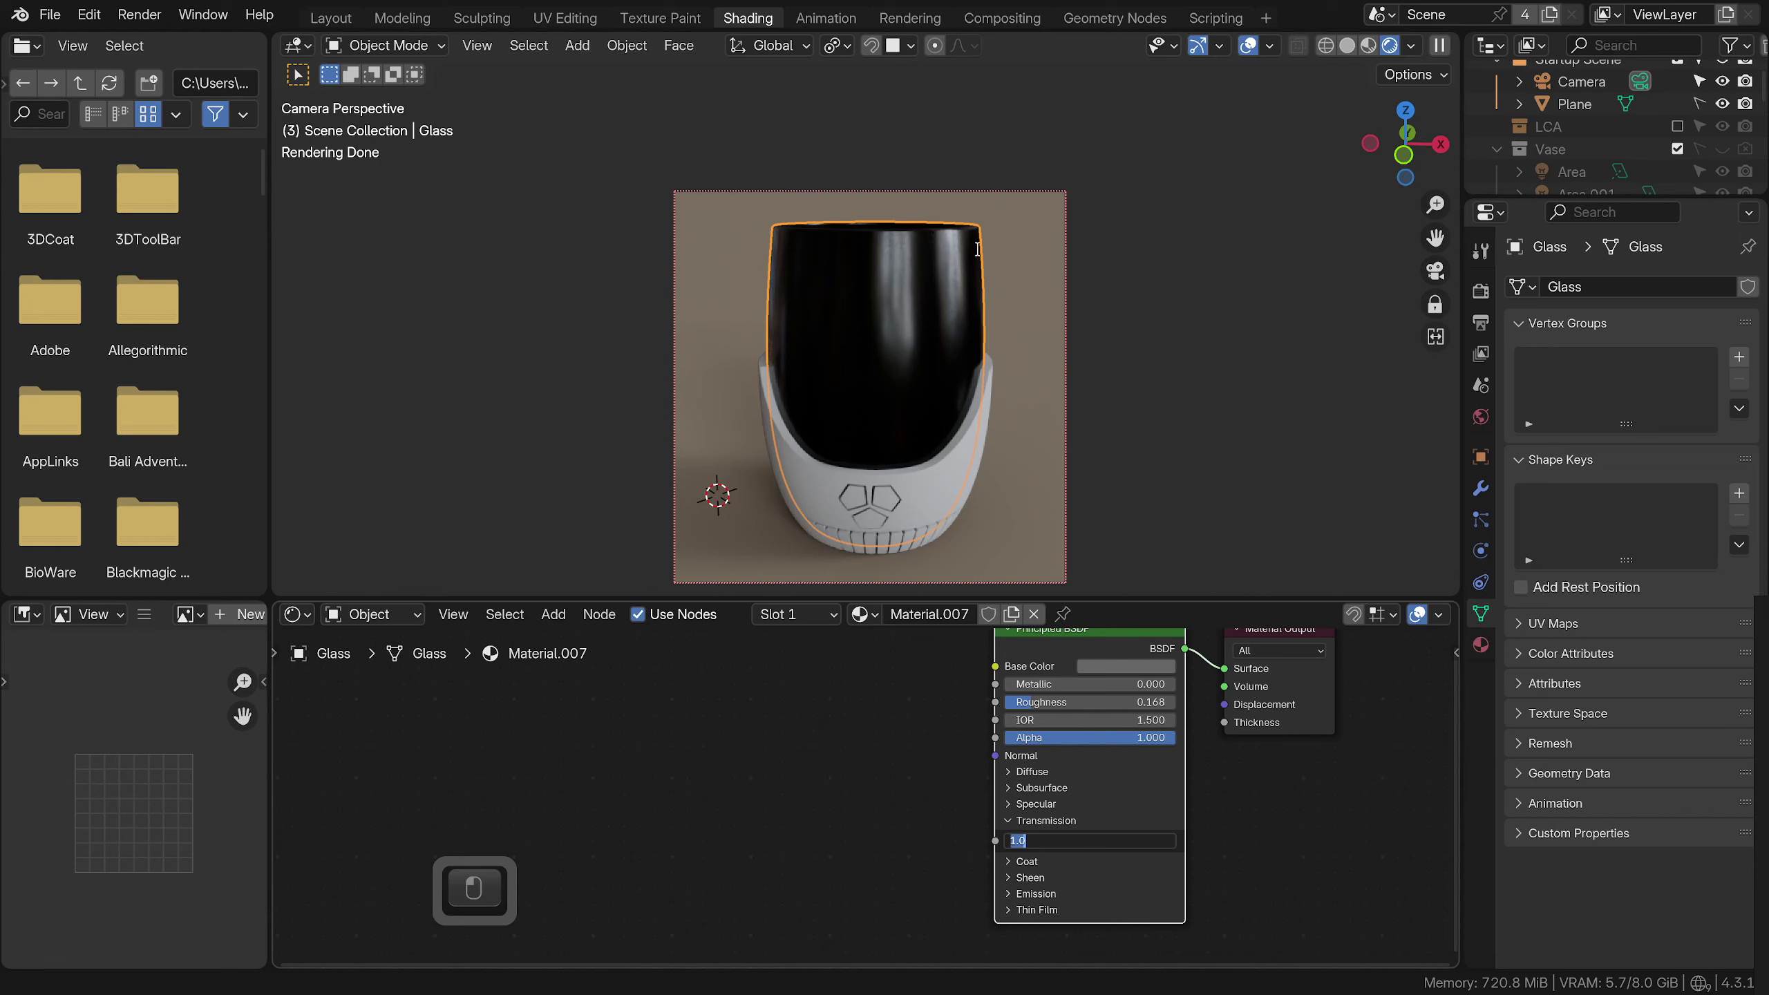
click(1027, 785)
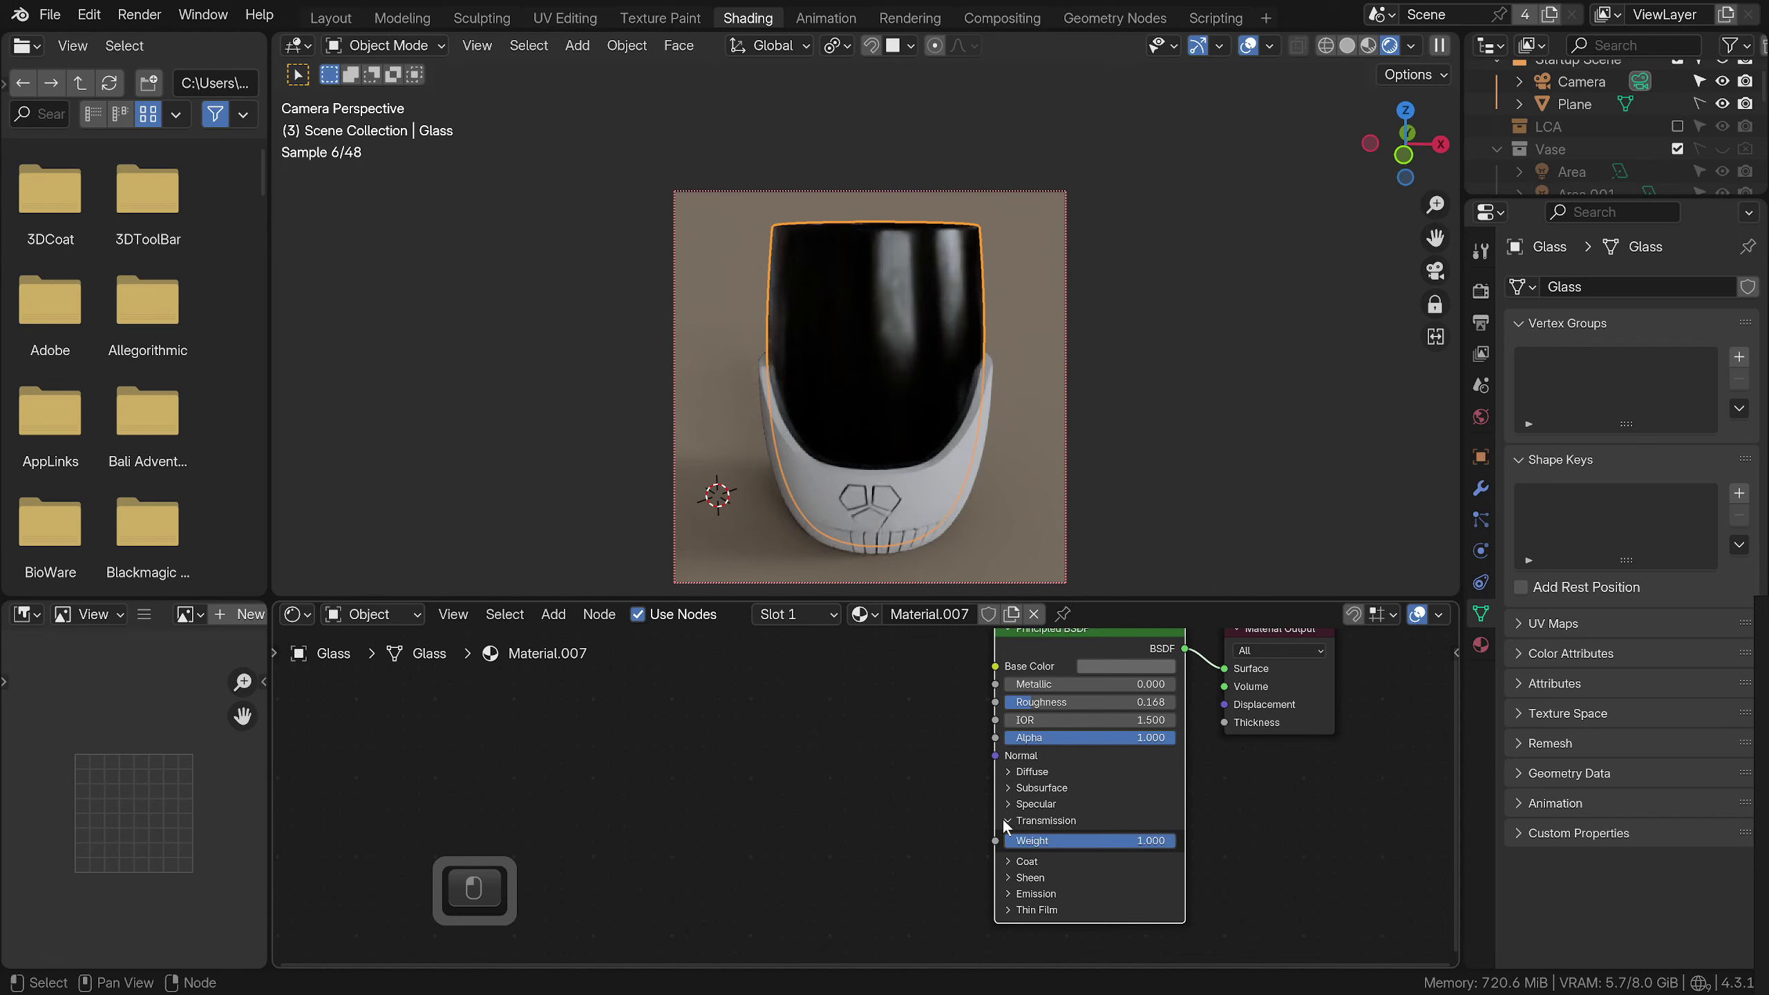
Lower the glass material's roughness to 0.128 and change its base color to white
drag(1035, 706, 1033, 706)
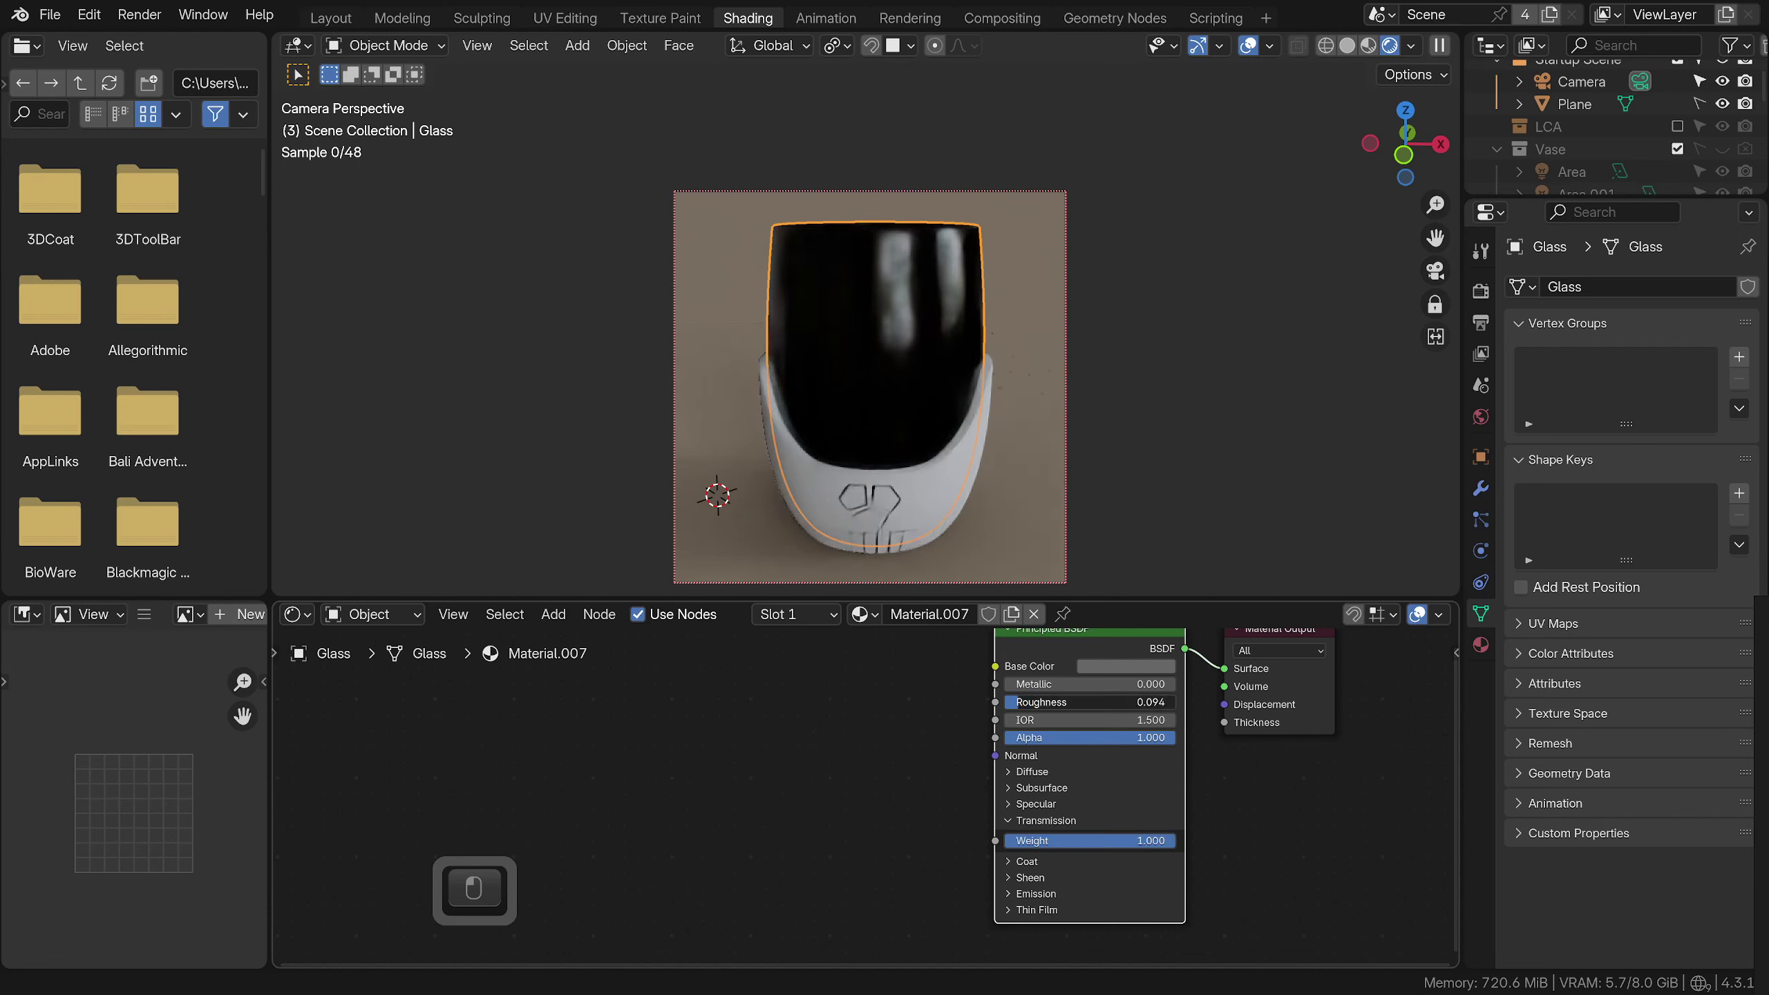
click(1114, 666)
drag(1216, 488, 1219, 411)
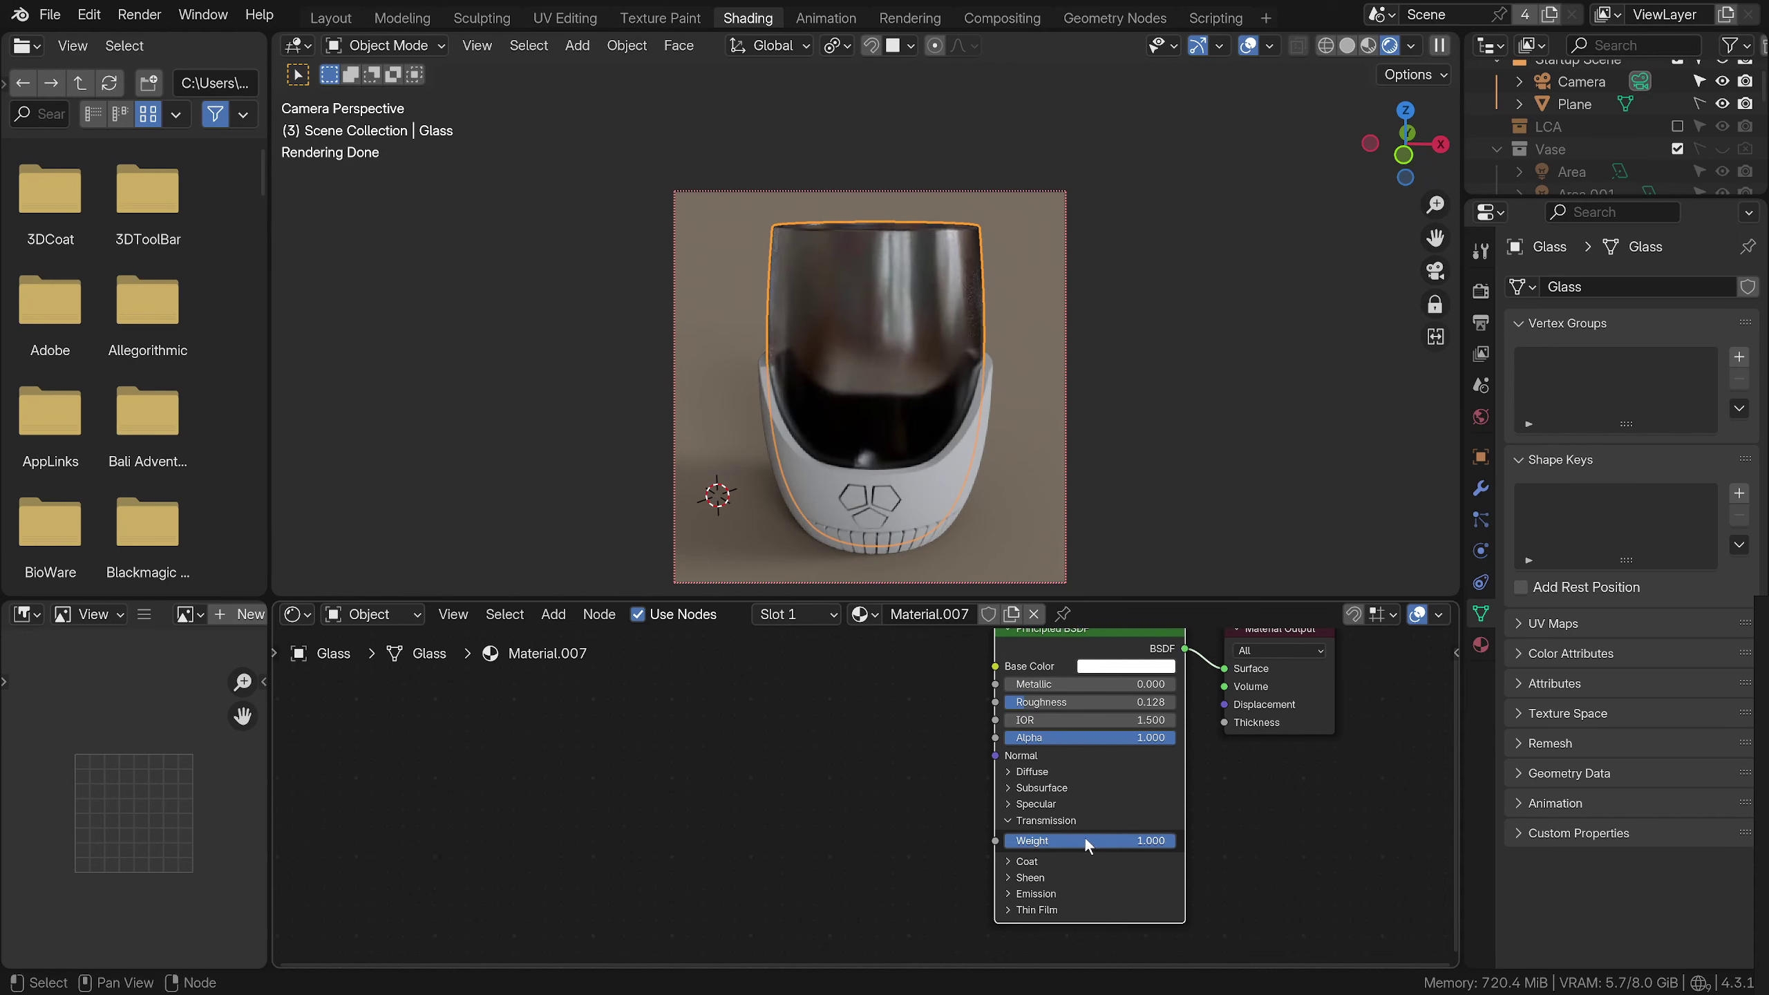
Add an area light through the light operations and place its reflection on the glass in Reflect Mode
right_click(943, 286)
mouse_move(943, 285)
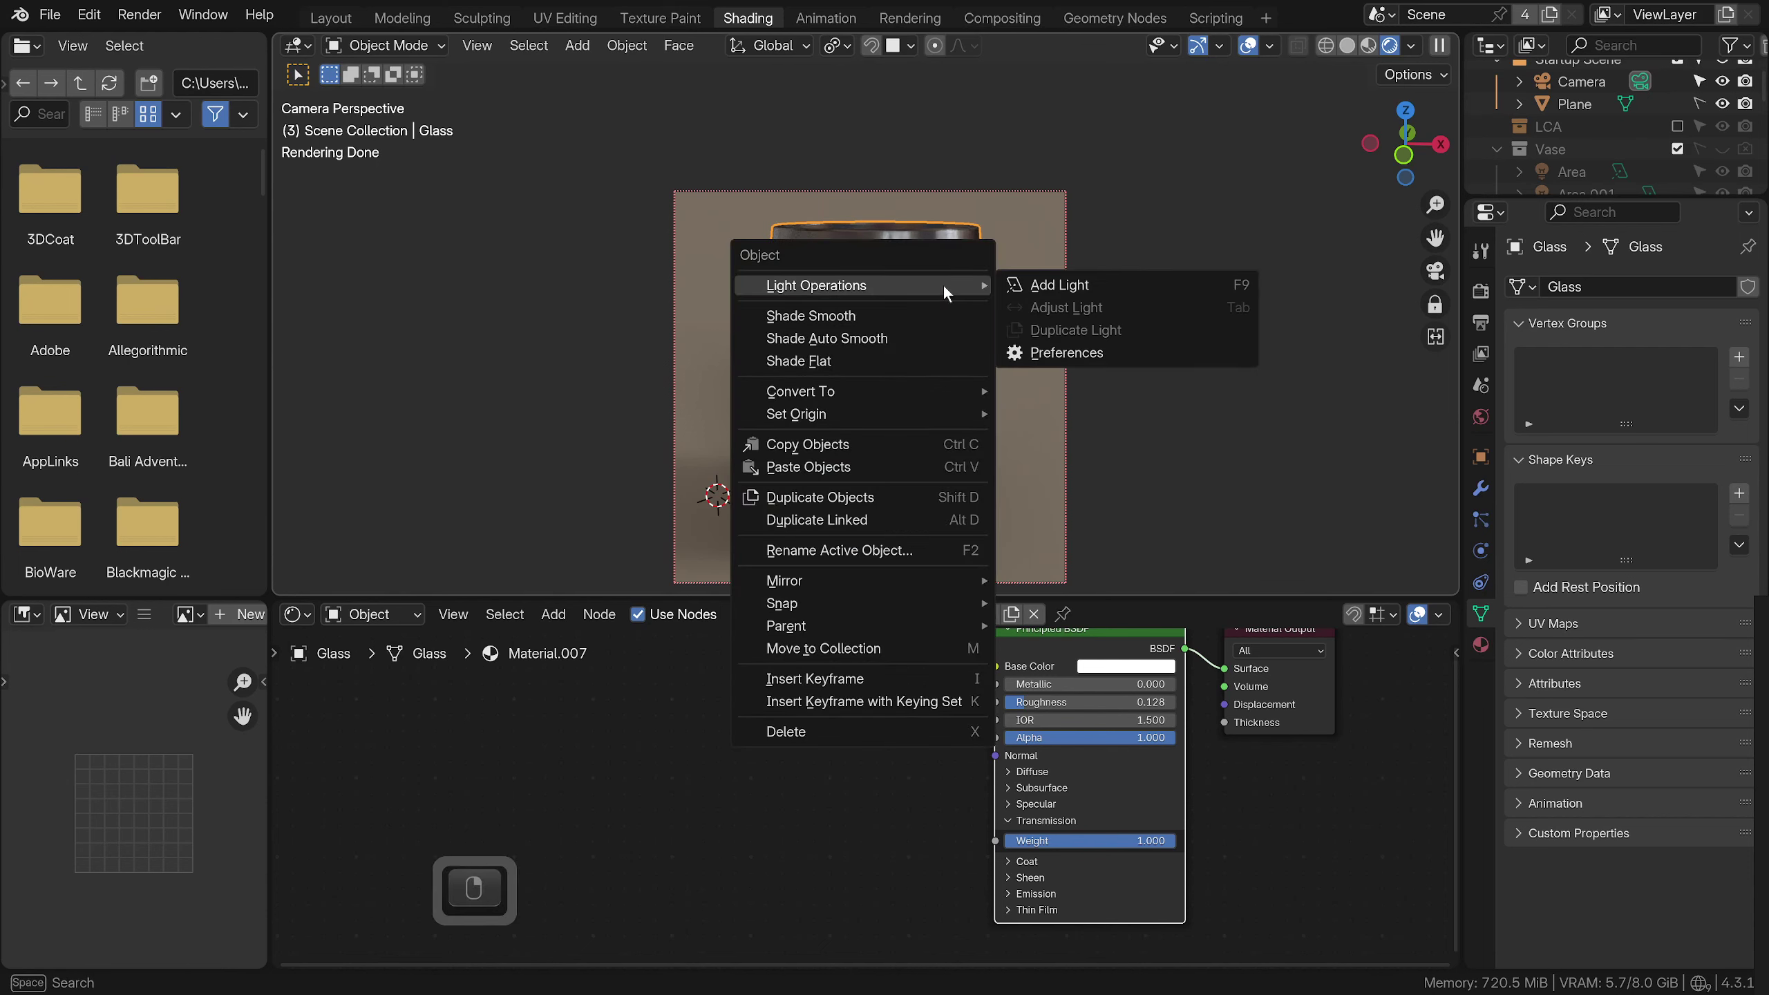
click(1053, 284)
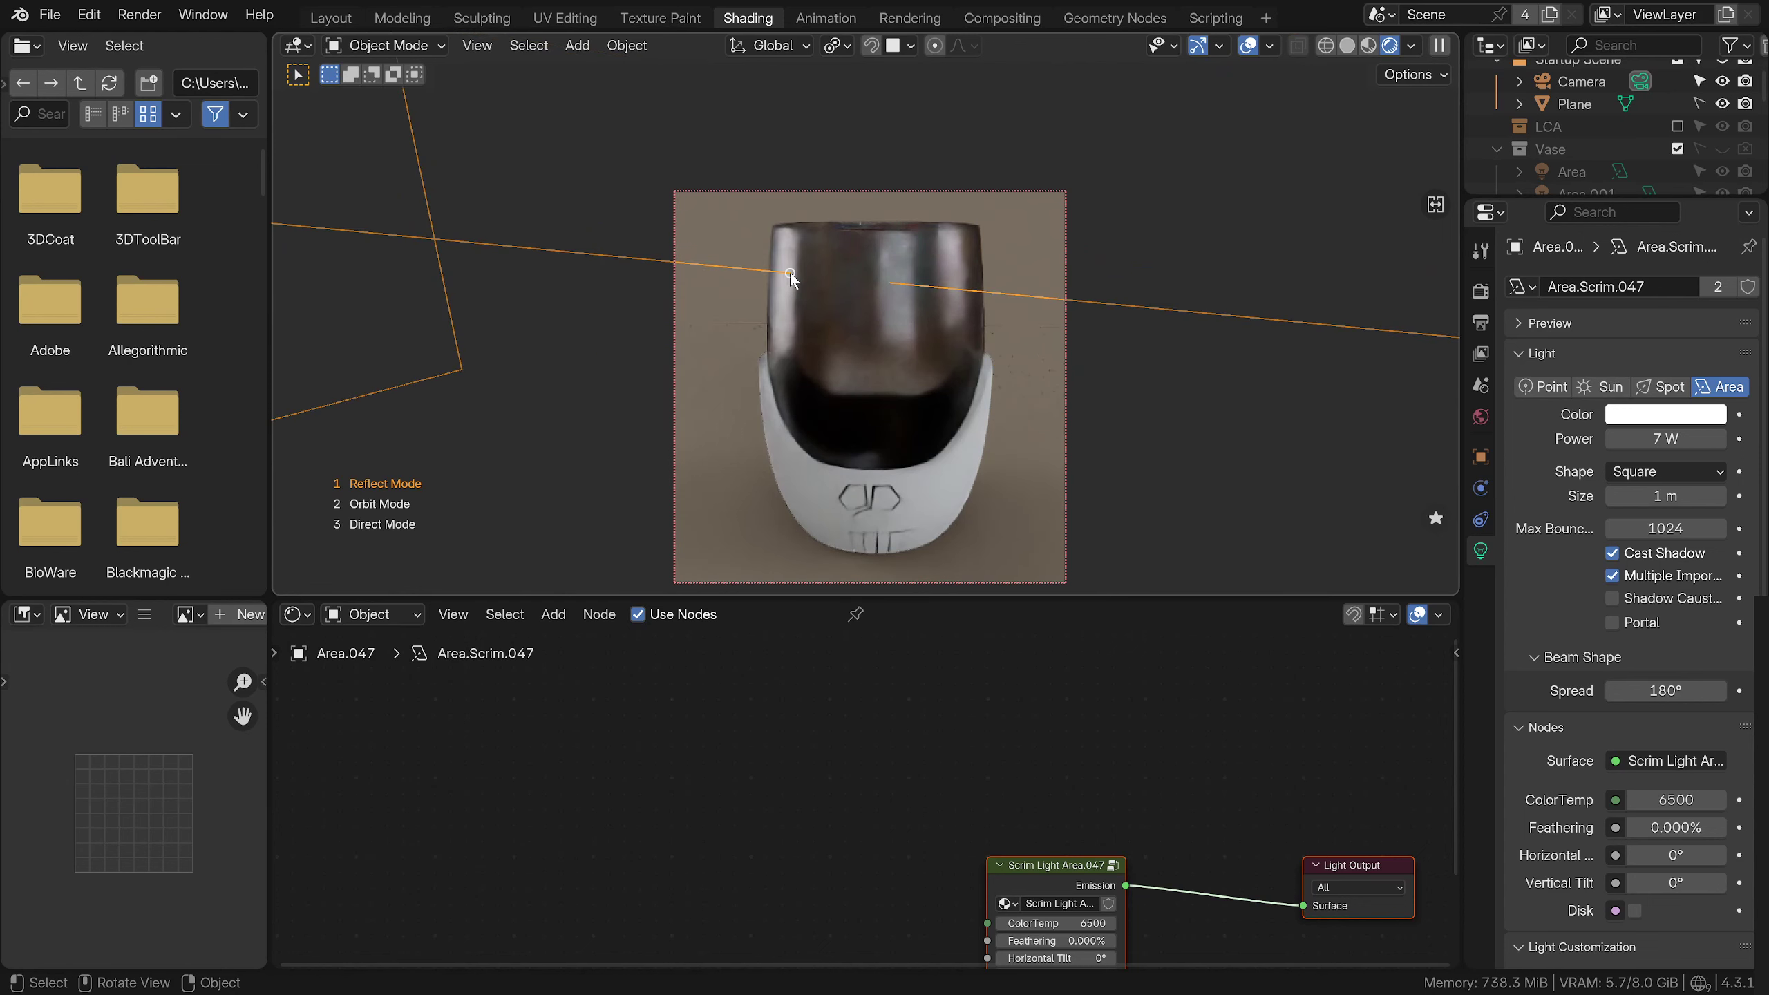
In Orbit Mode, swing the area light around the glass so it shines down from above, and deselect it
key(2)
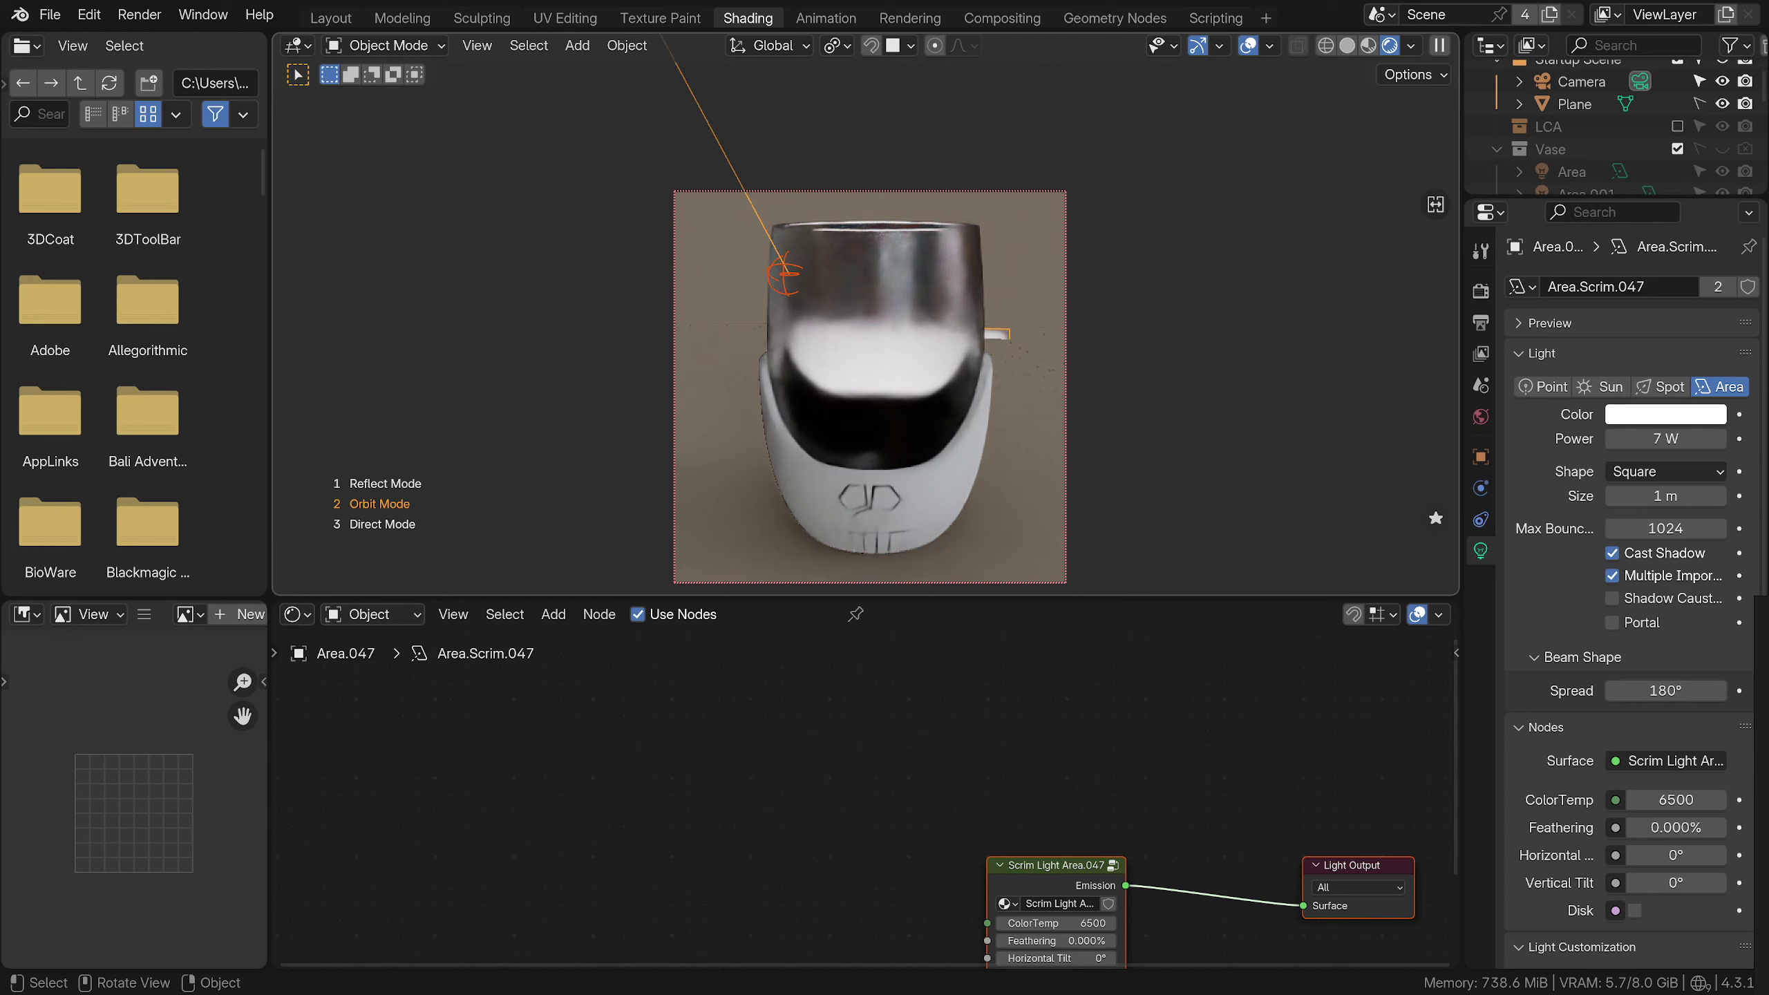
click(944, 222)
click(1150, 181)
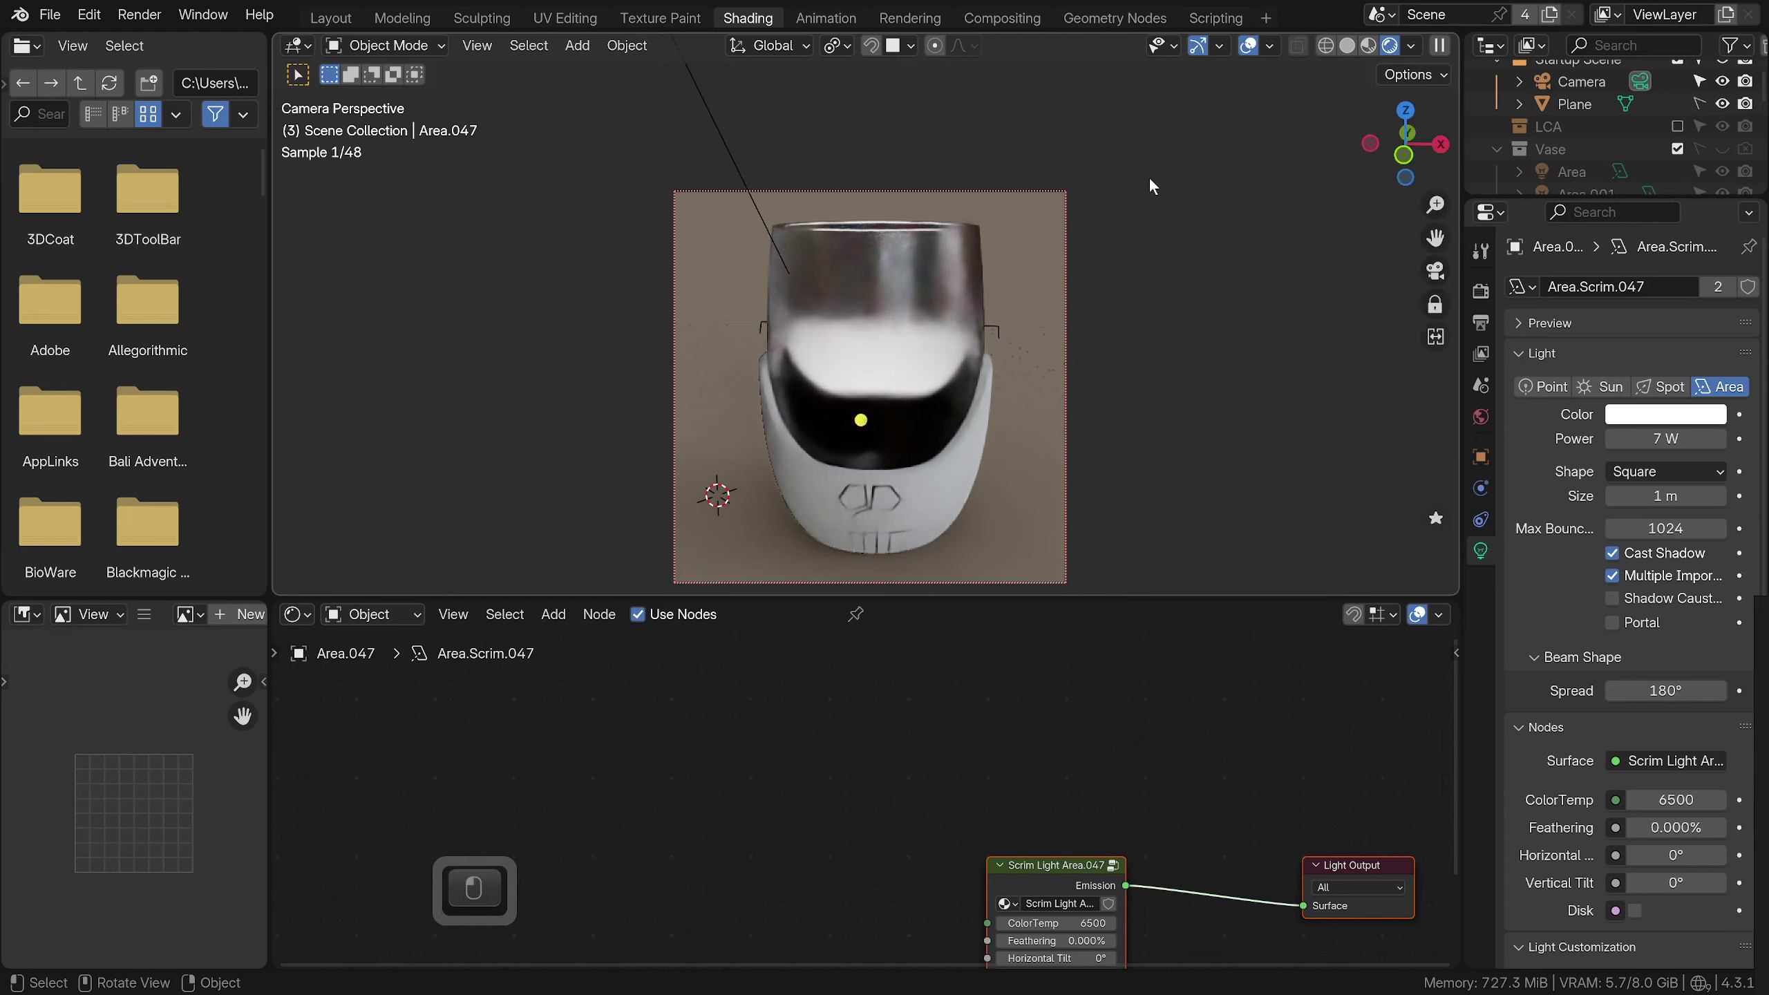
Darken the Glass object's base color slightly to a light gray
click(935, 299)
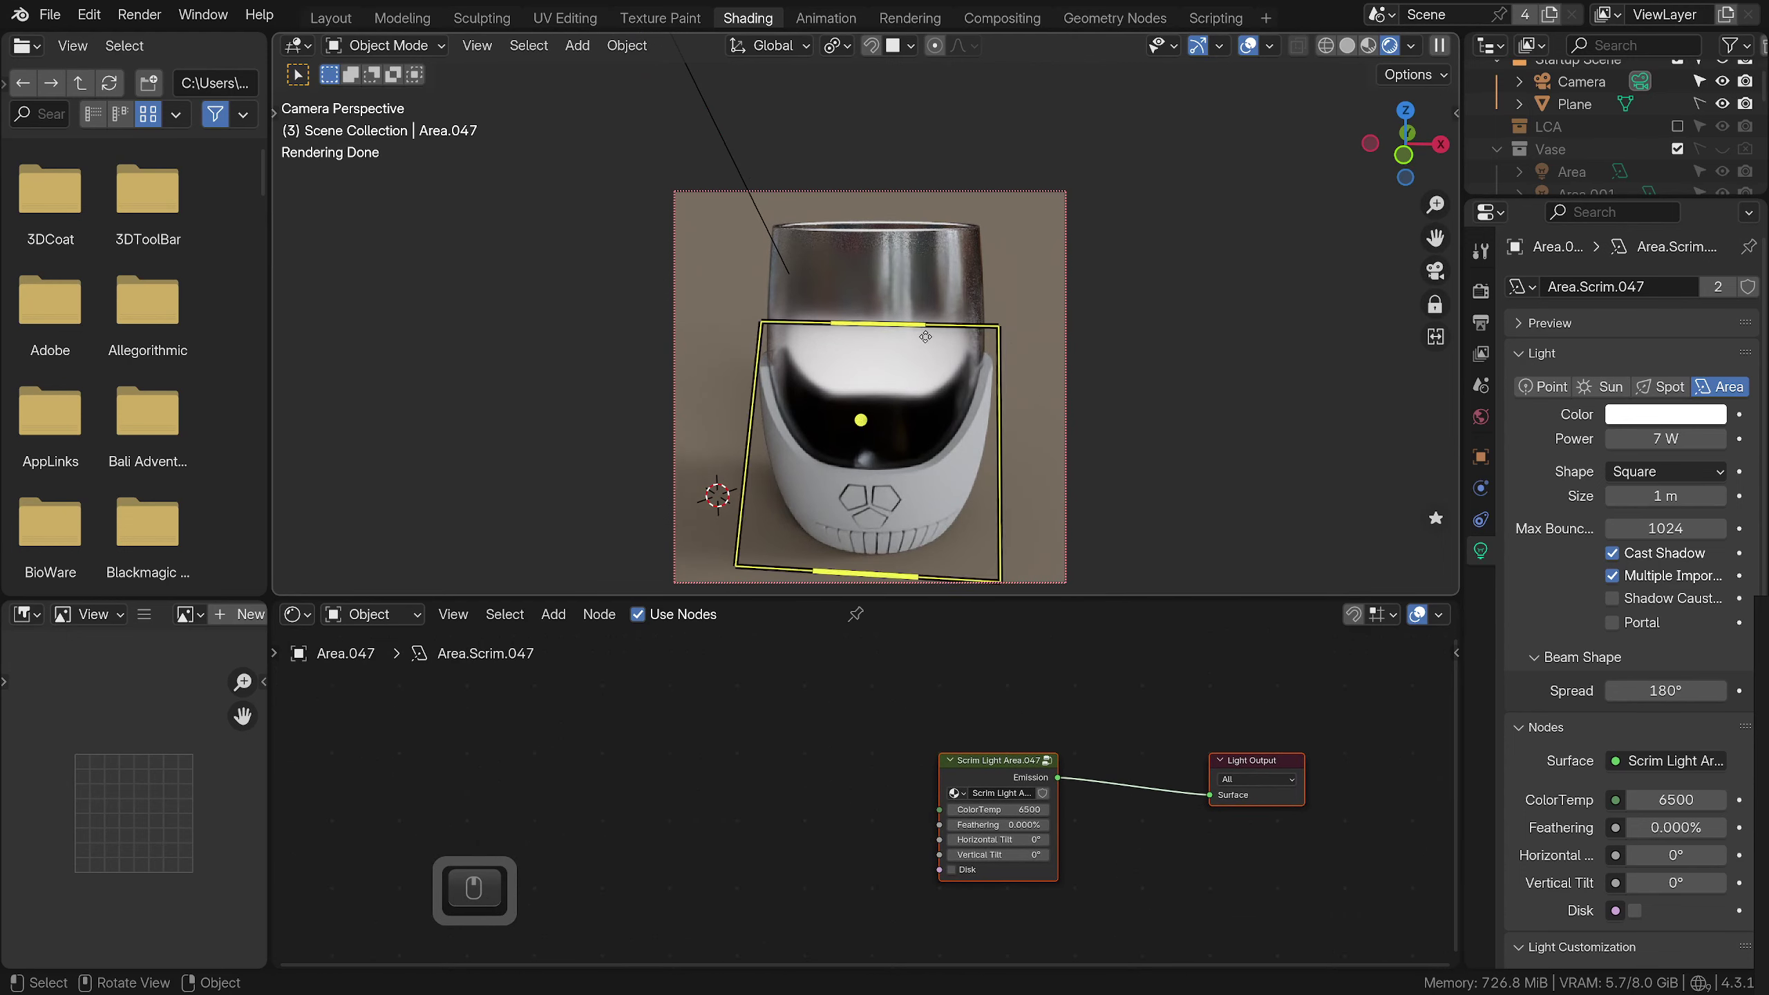
scroll(1081, 751, down, 1)
middle_drag(1081, 751, 1062, 912)
scroll(1035, 822, up, 2)
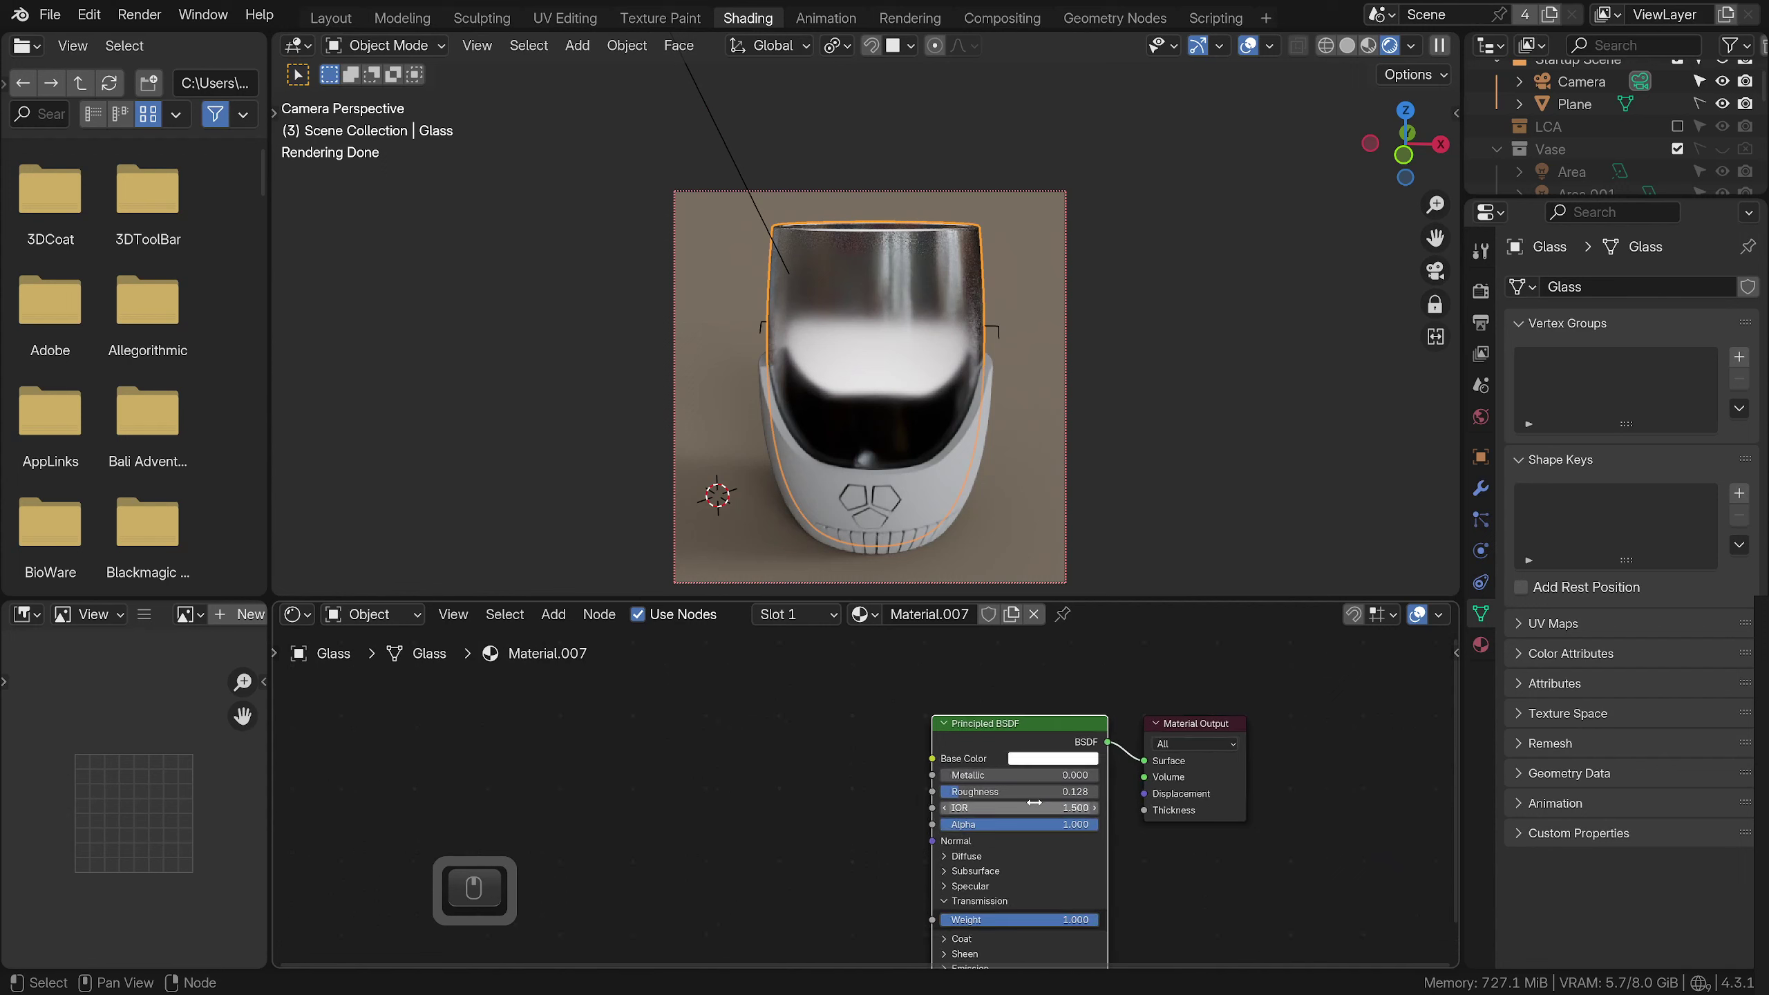
click(1058, 762)
mouse_move(1140, 522)
mouse_down()
mouse_move(1140, 555)
mouse_move(1140, 535)
mouse_up()
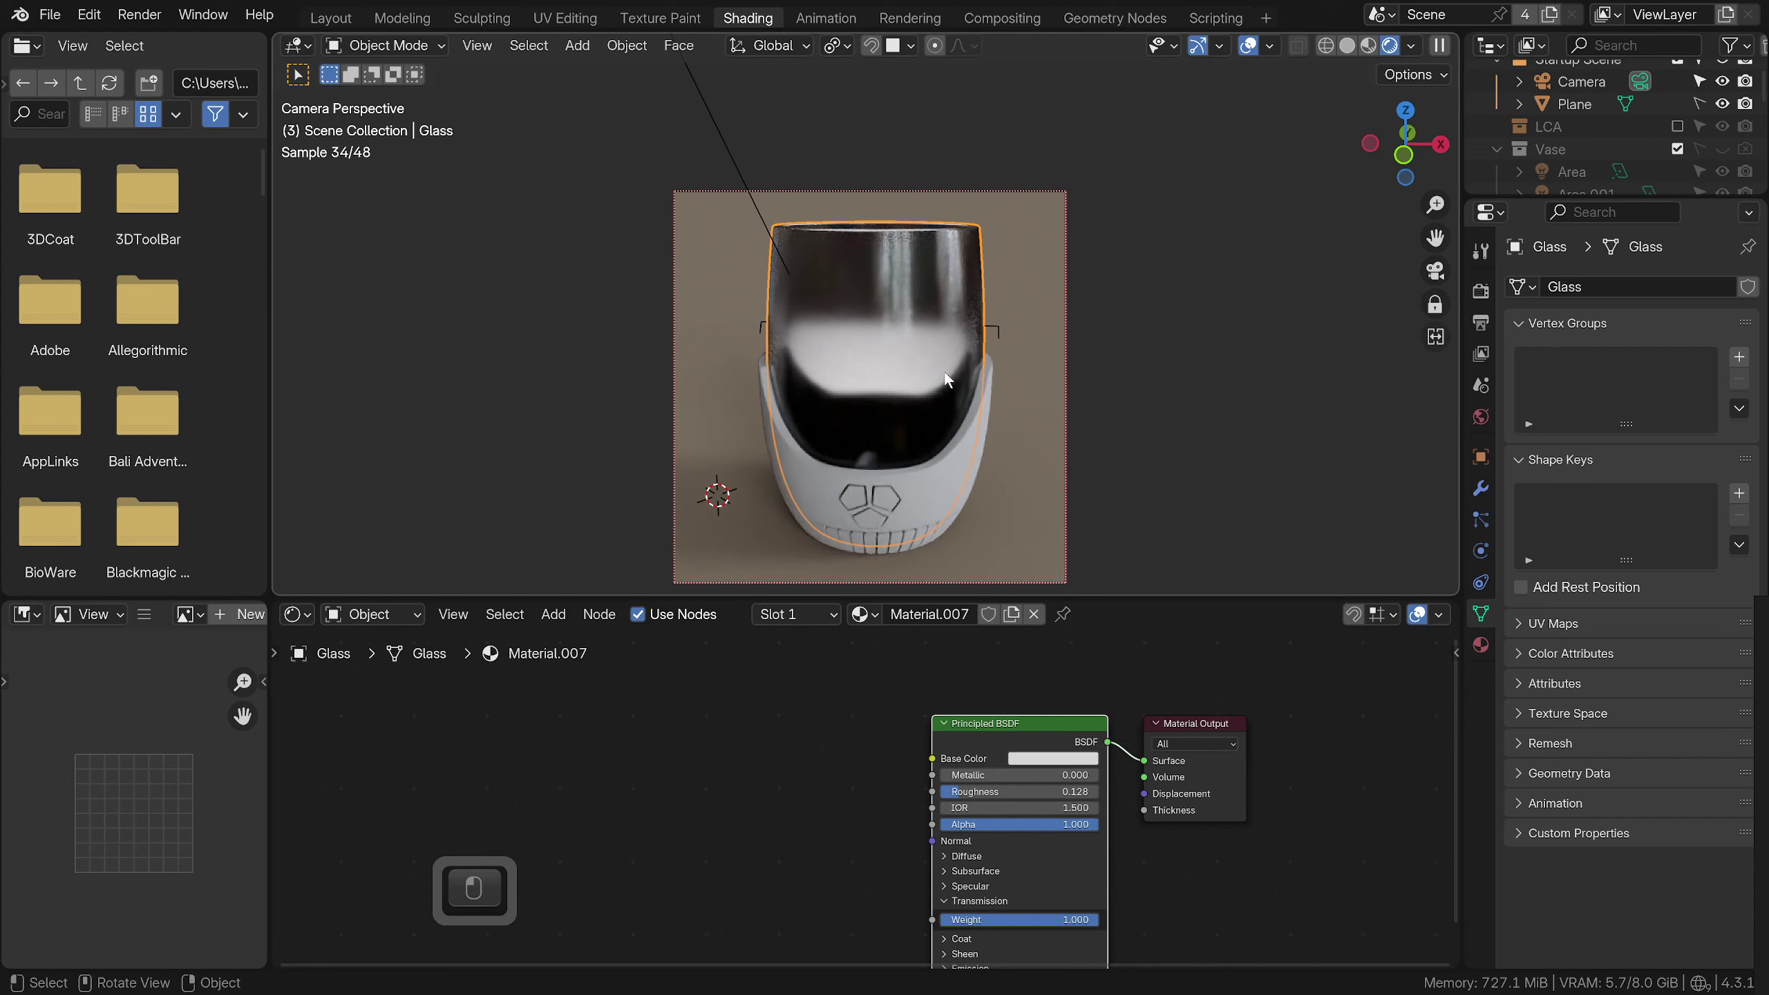
Tint the area light pale peach (#FFD9BF) and orbit it to the left side of the glass, out of frame
click(756, 219)
click(1623, 413)
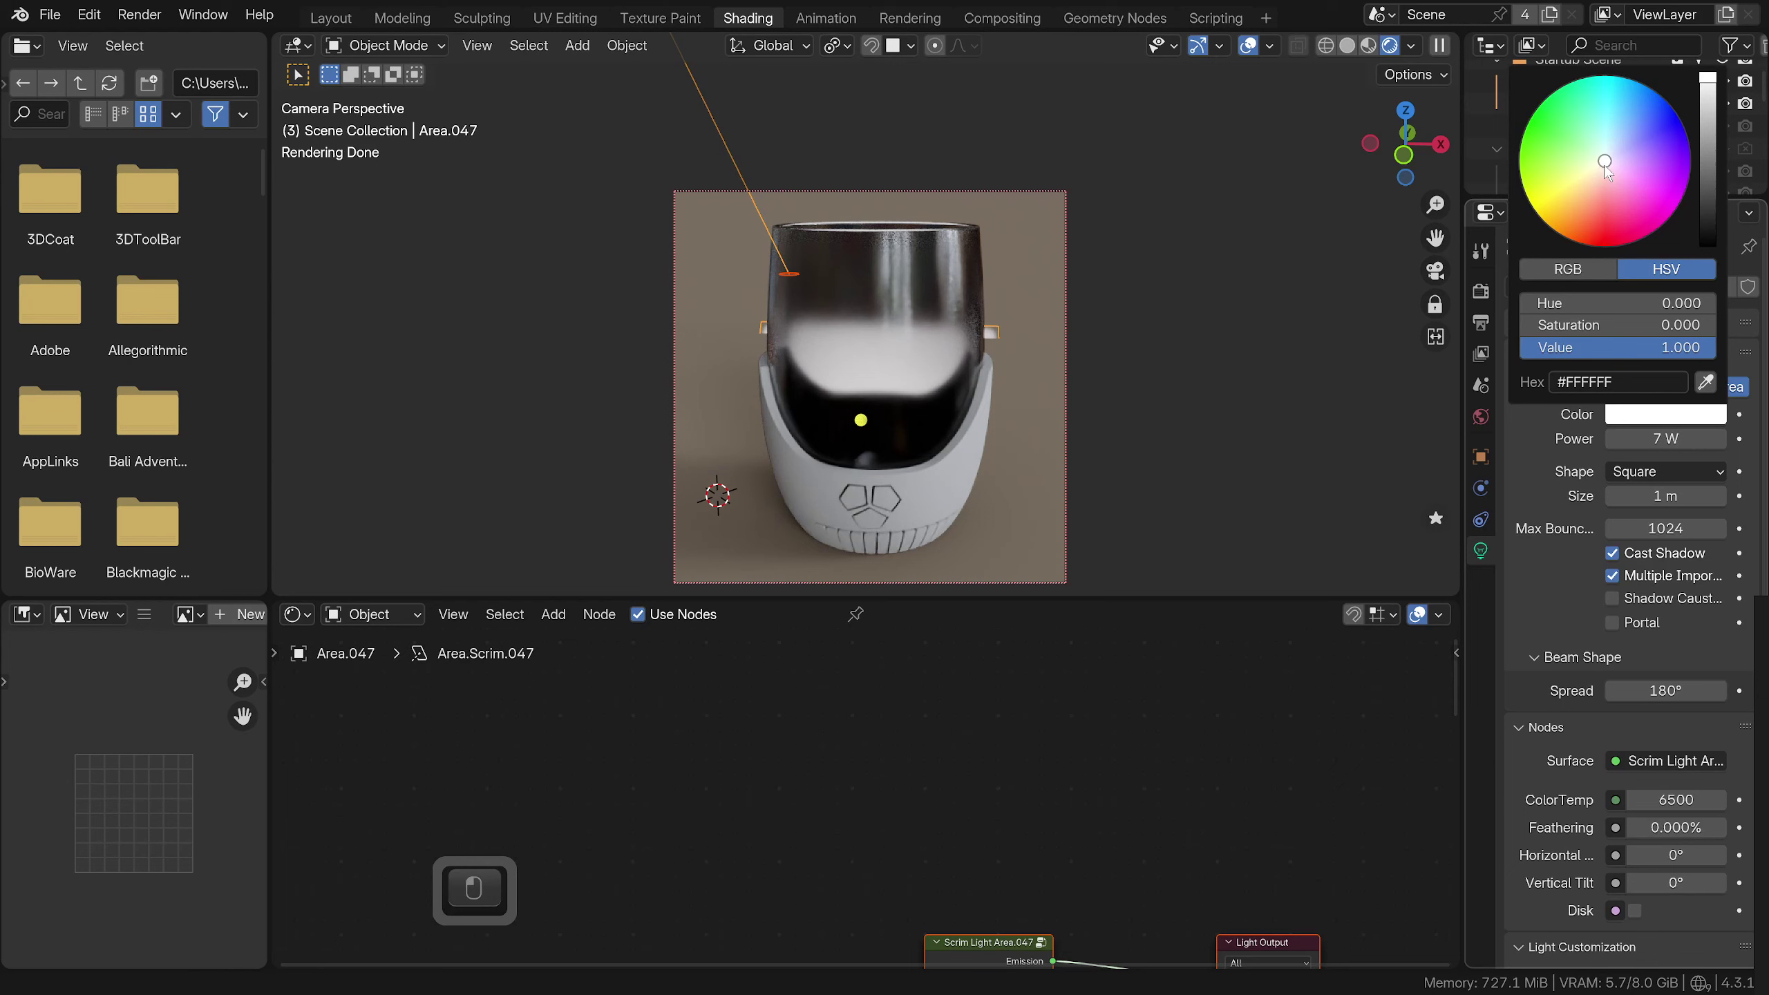
drag(1605, 167, 1598, 170)
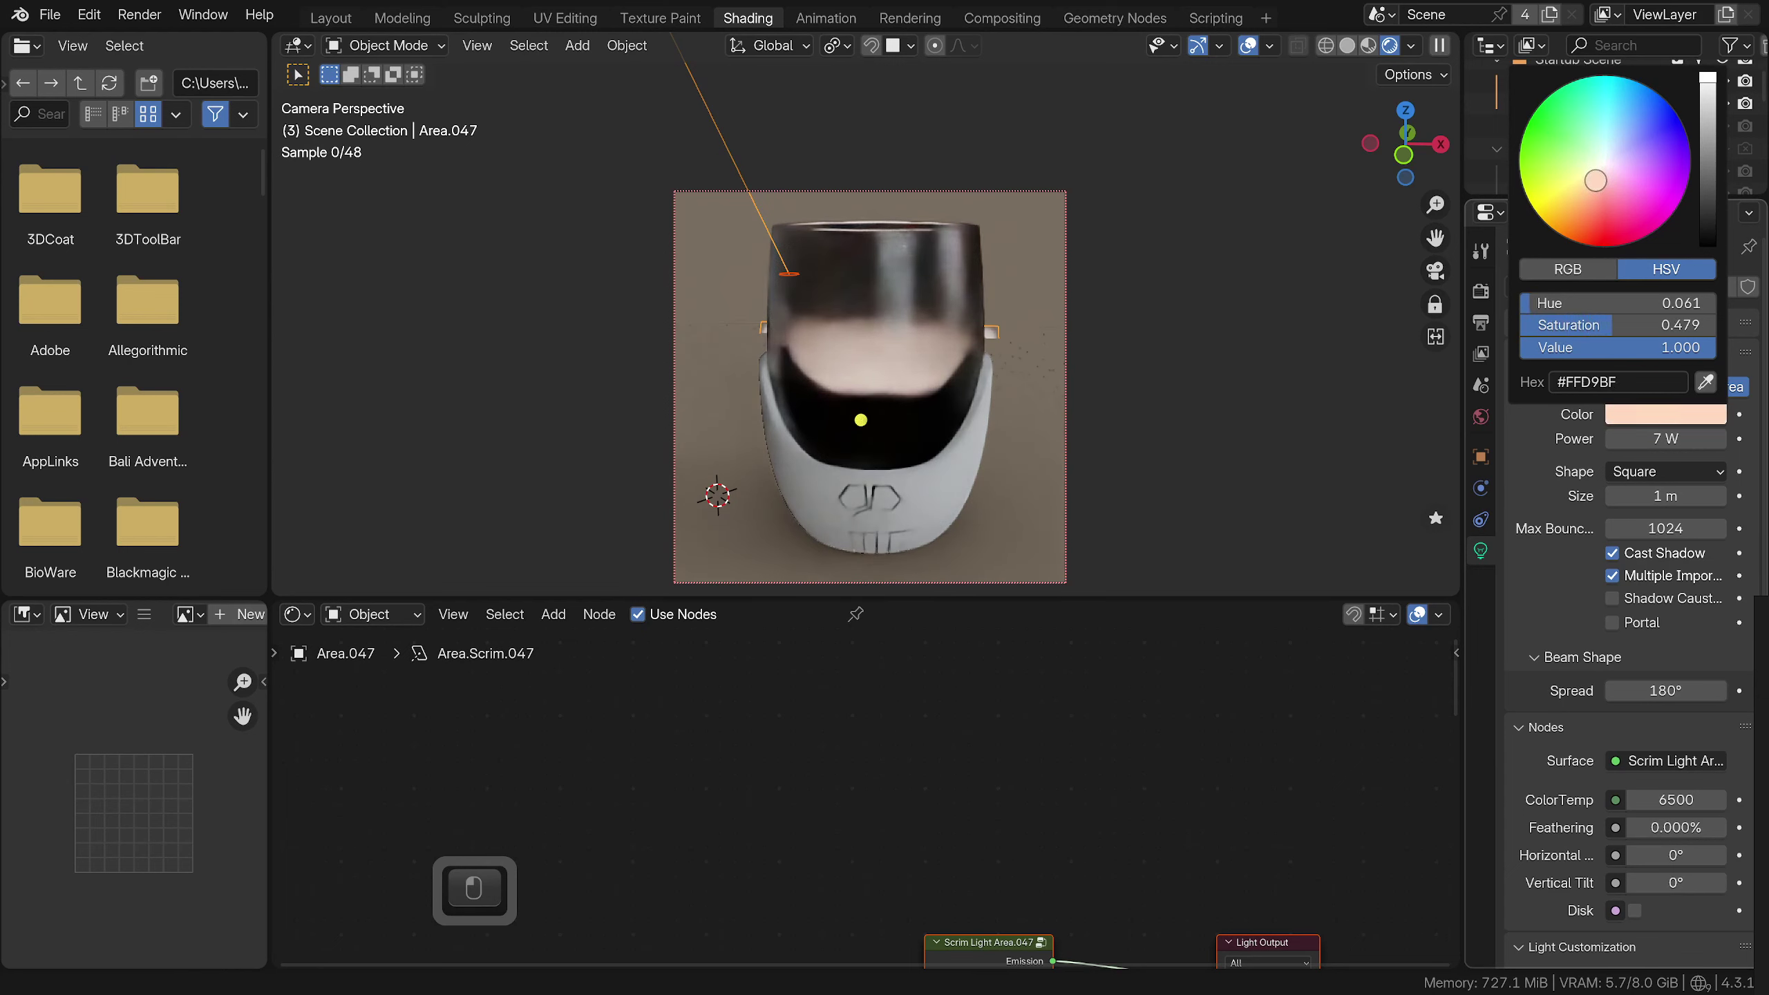
key(Tab)
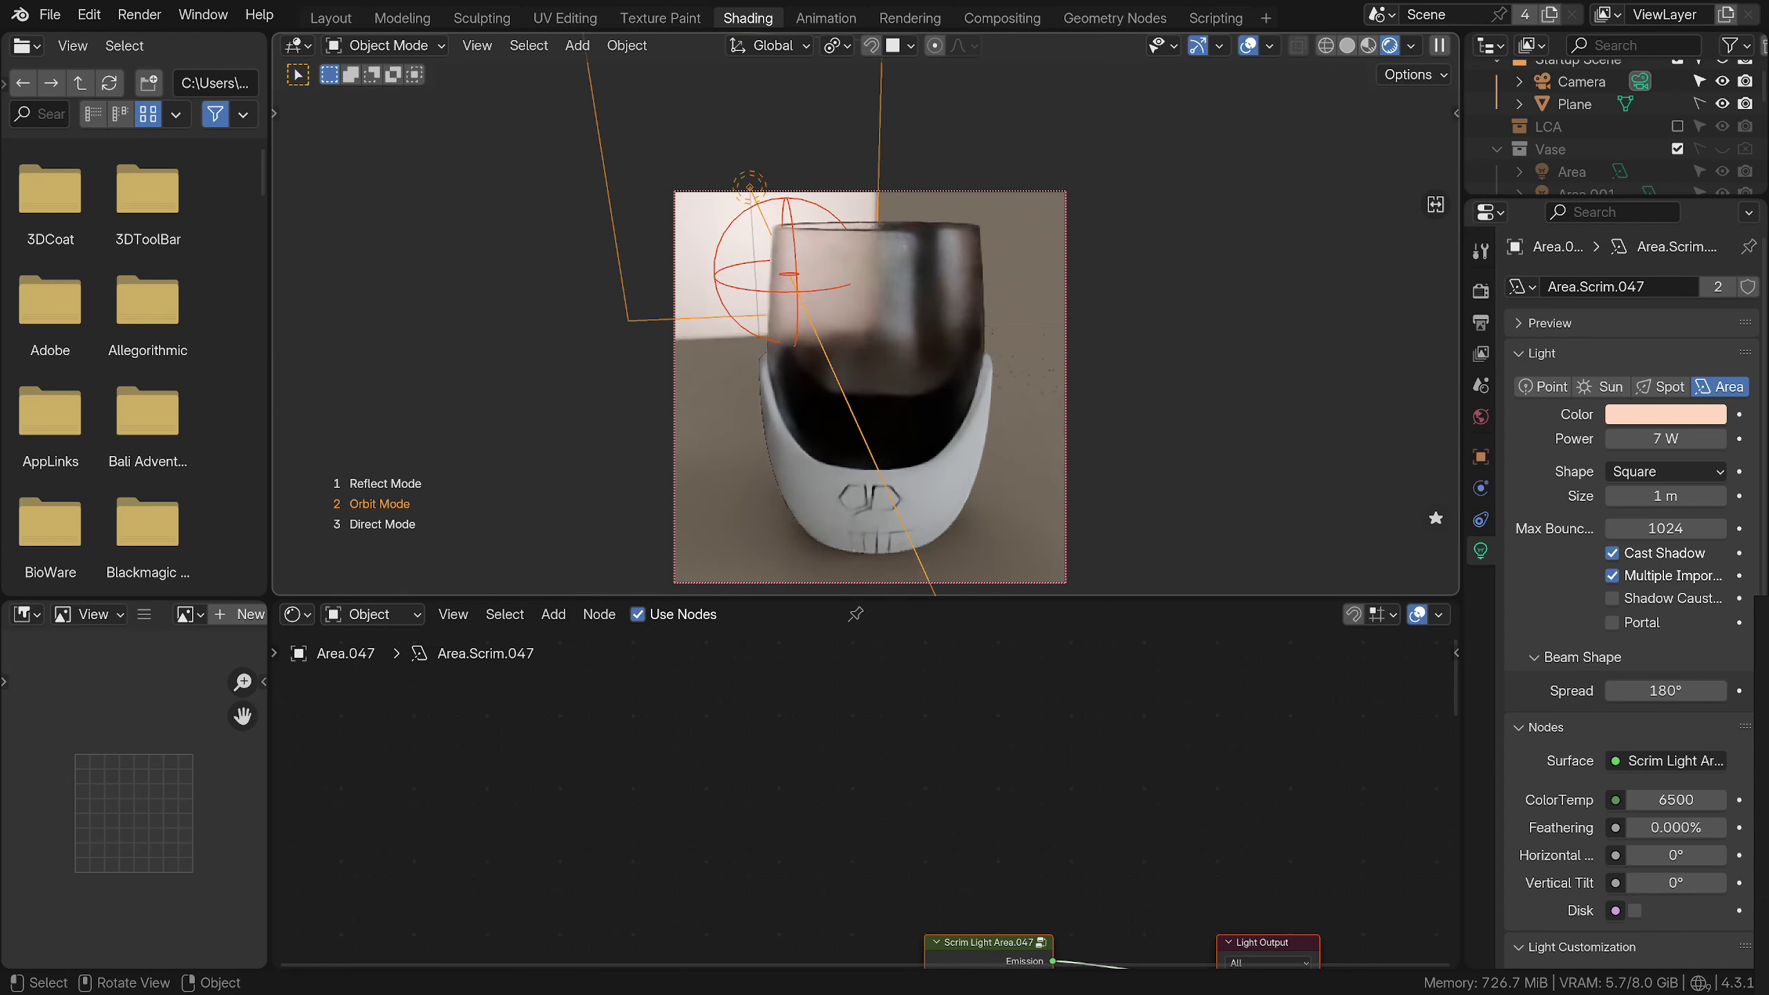
click(1261, 299)
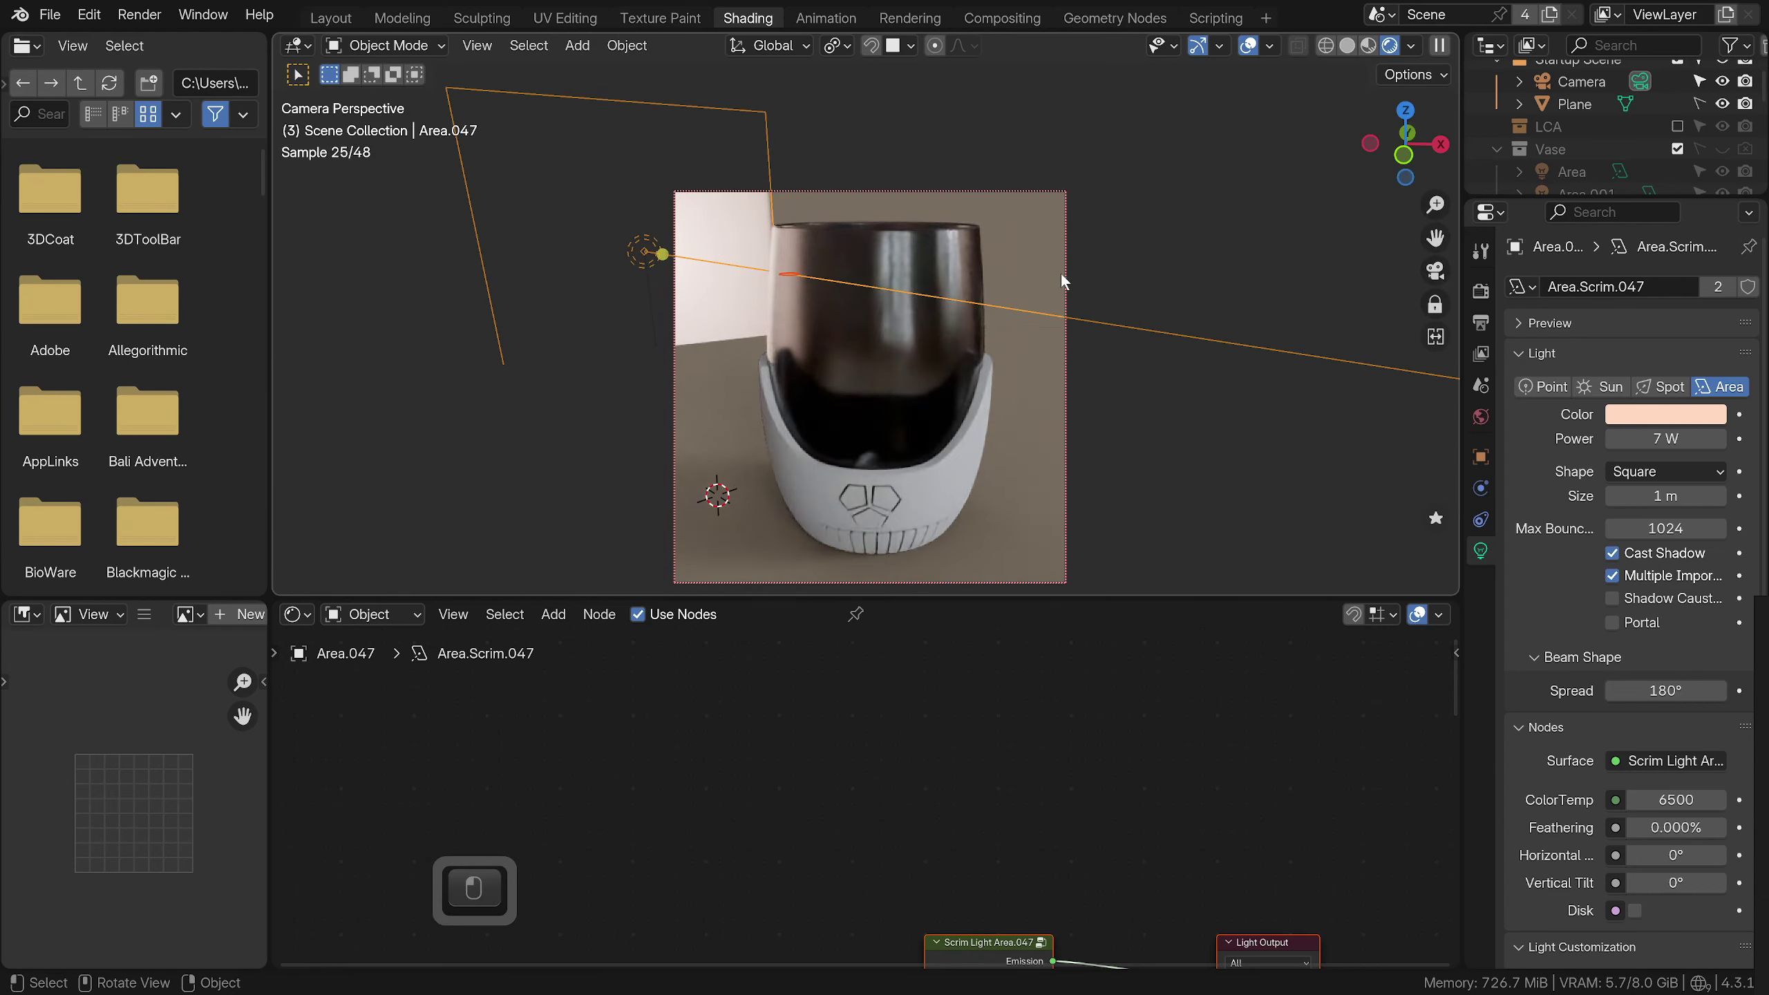
click(1240, 211)
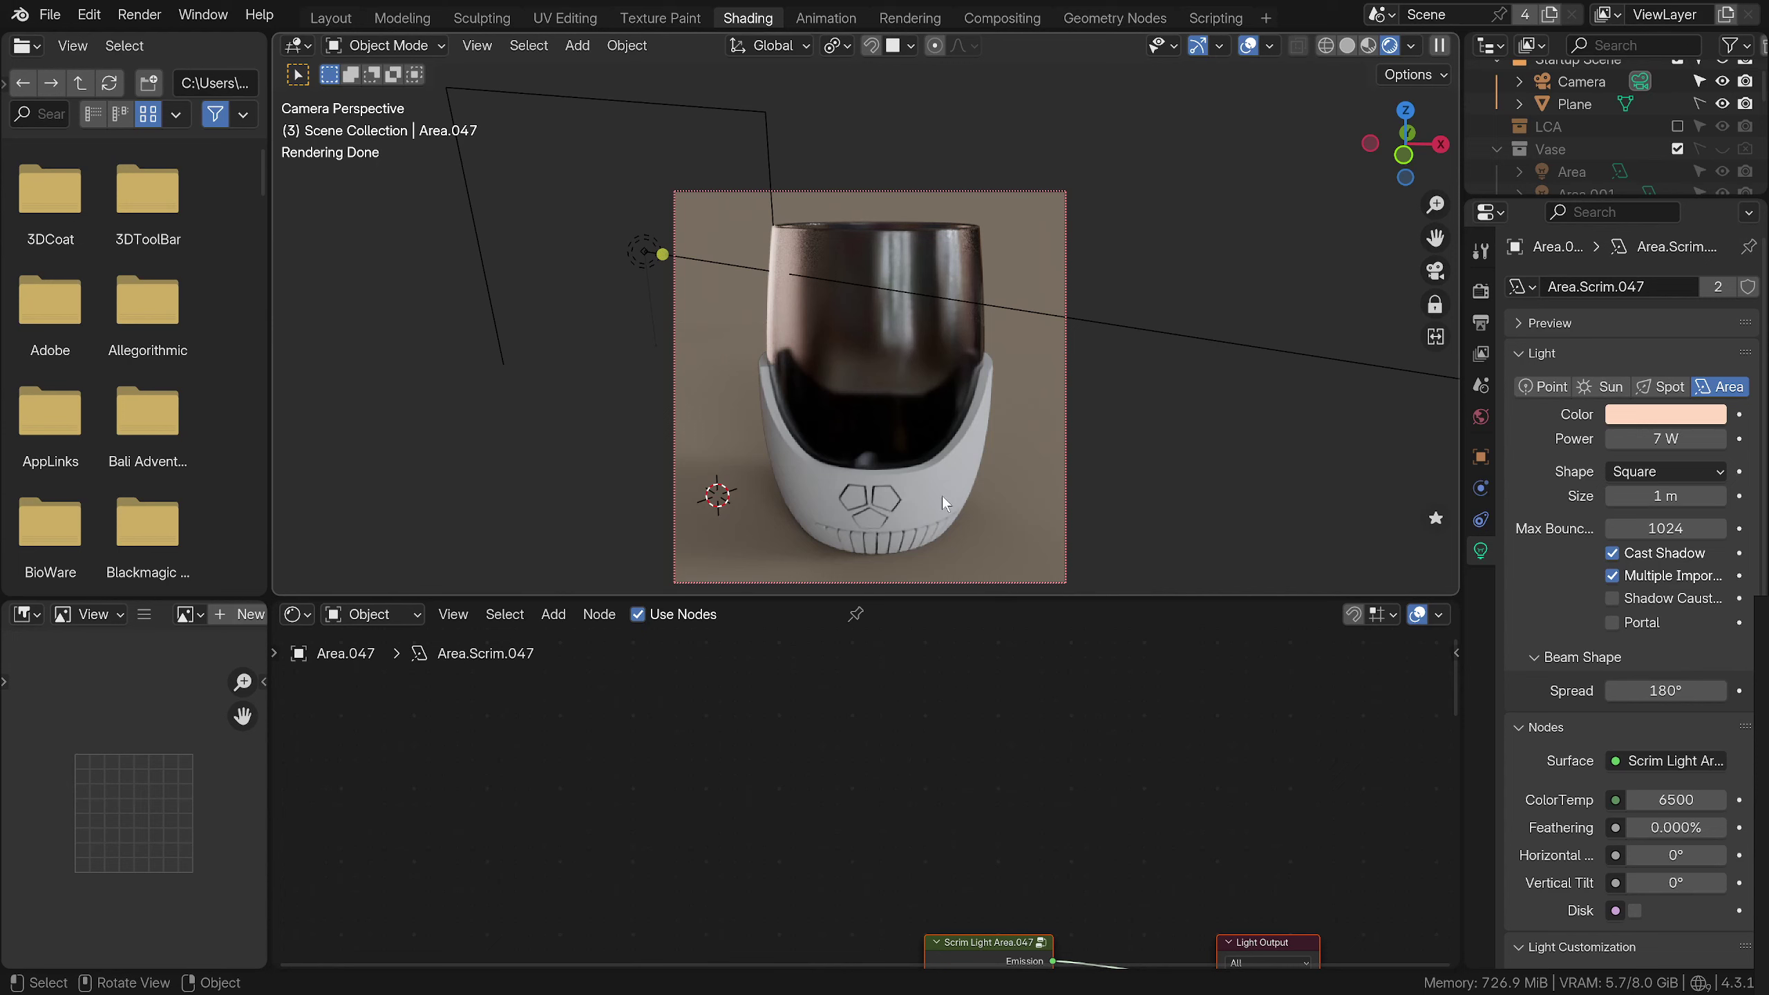
Create a new material on the Glass Base object and delete its Principled BSDF node
click(965, 482)
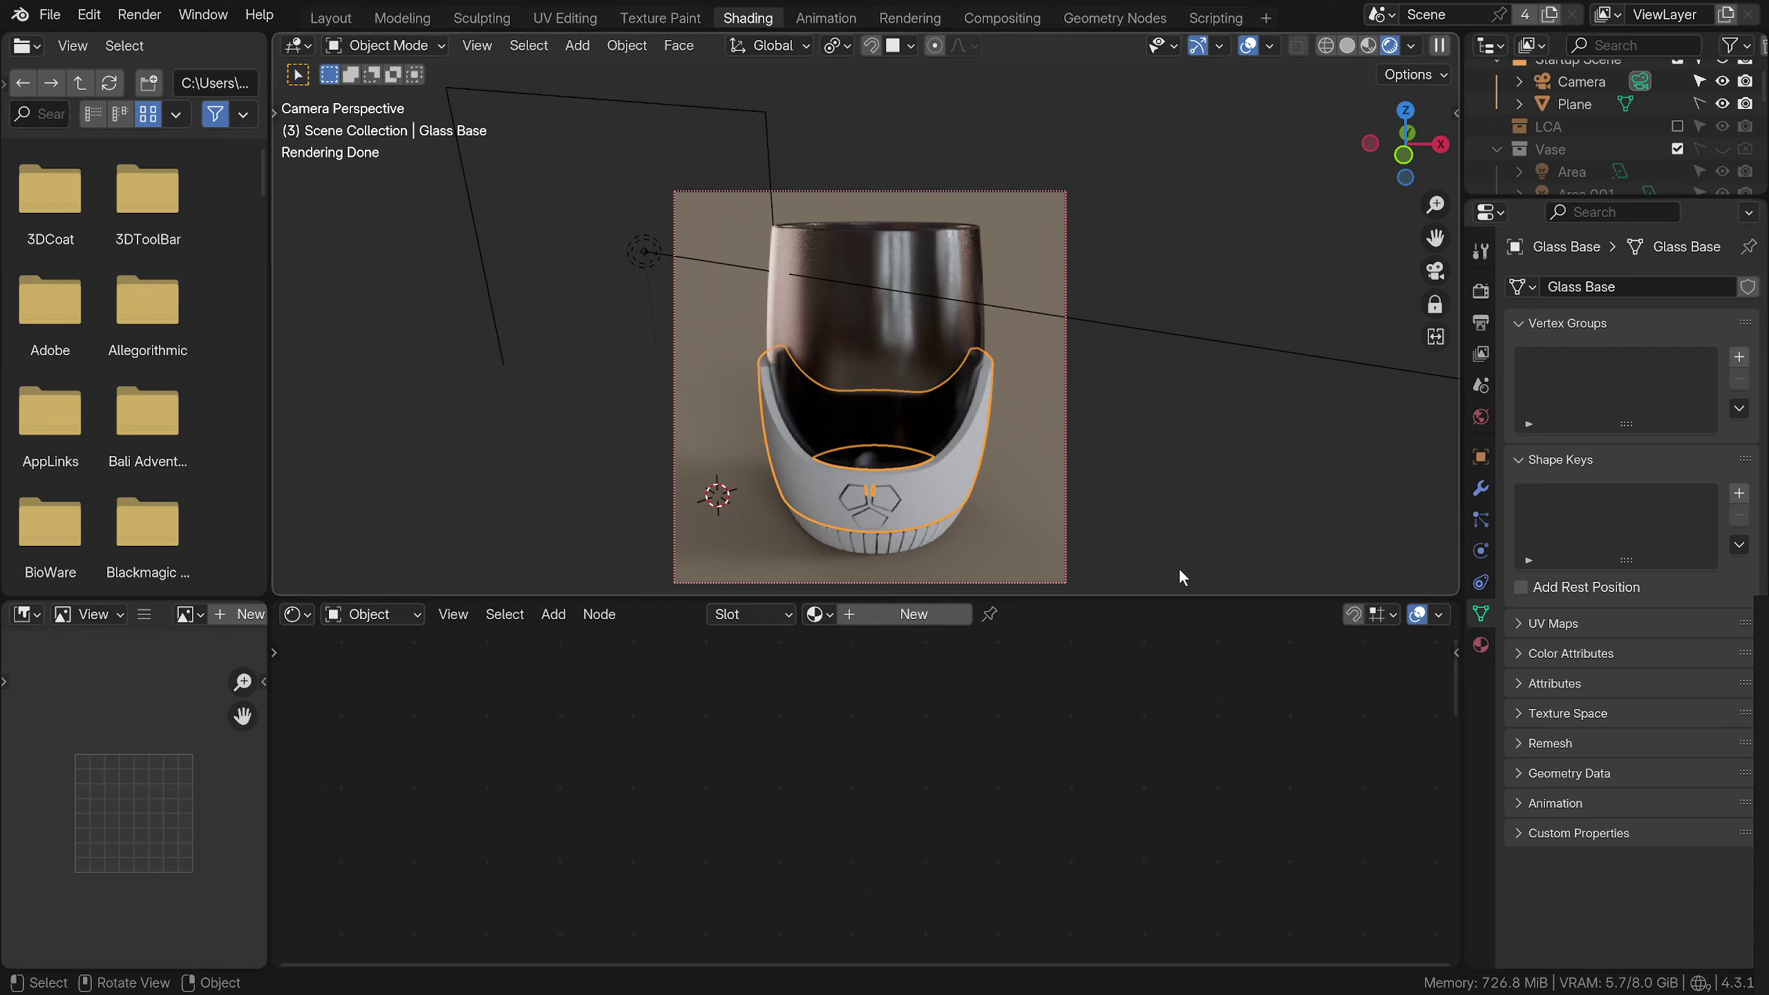
click(938, 614)
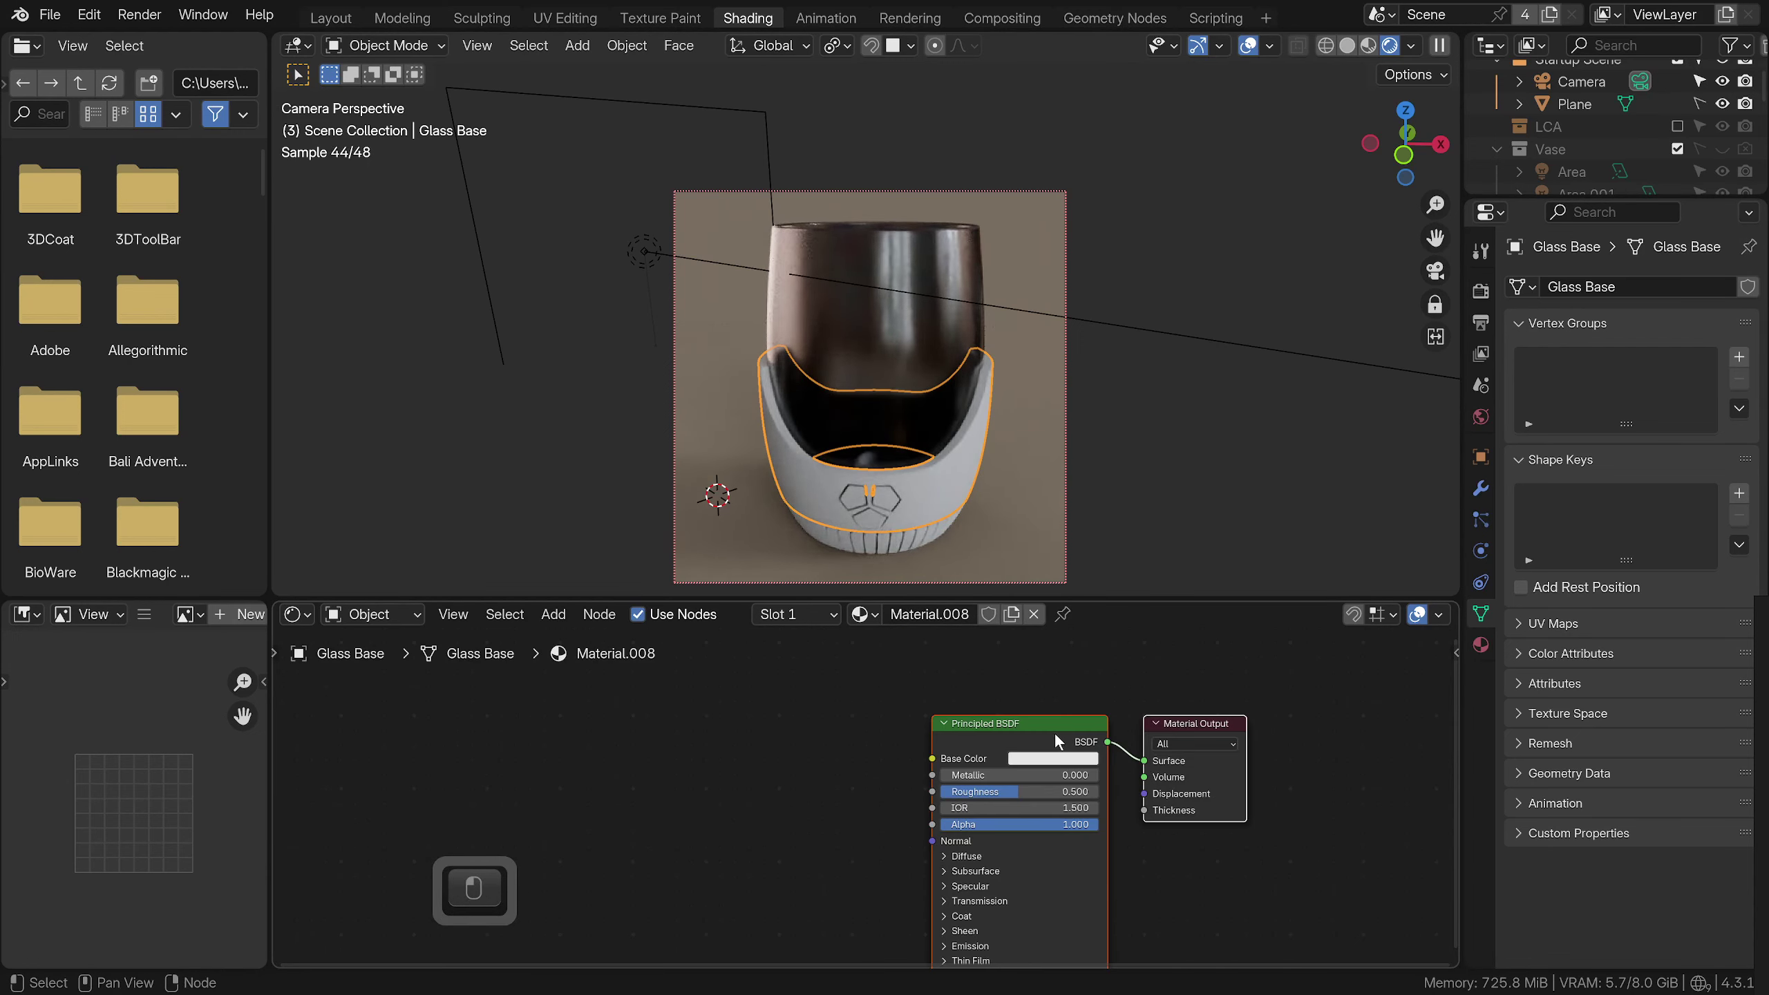
click(1053, 729)
key(Delete)
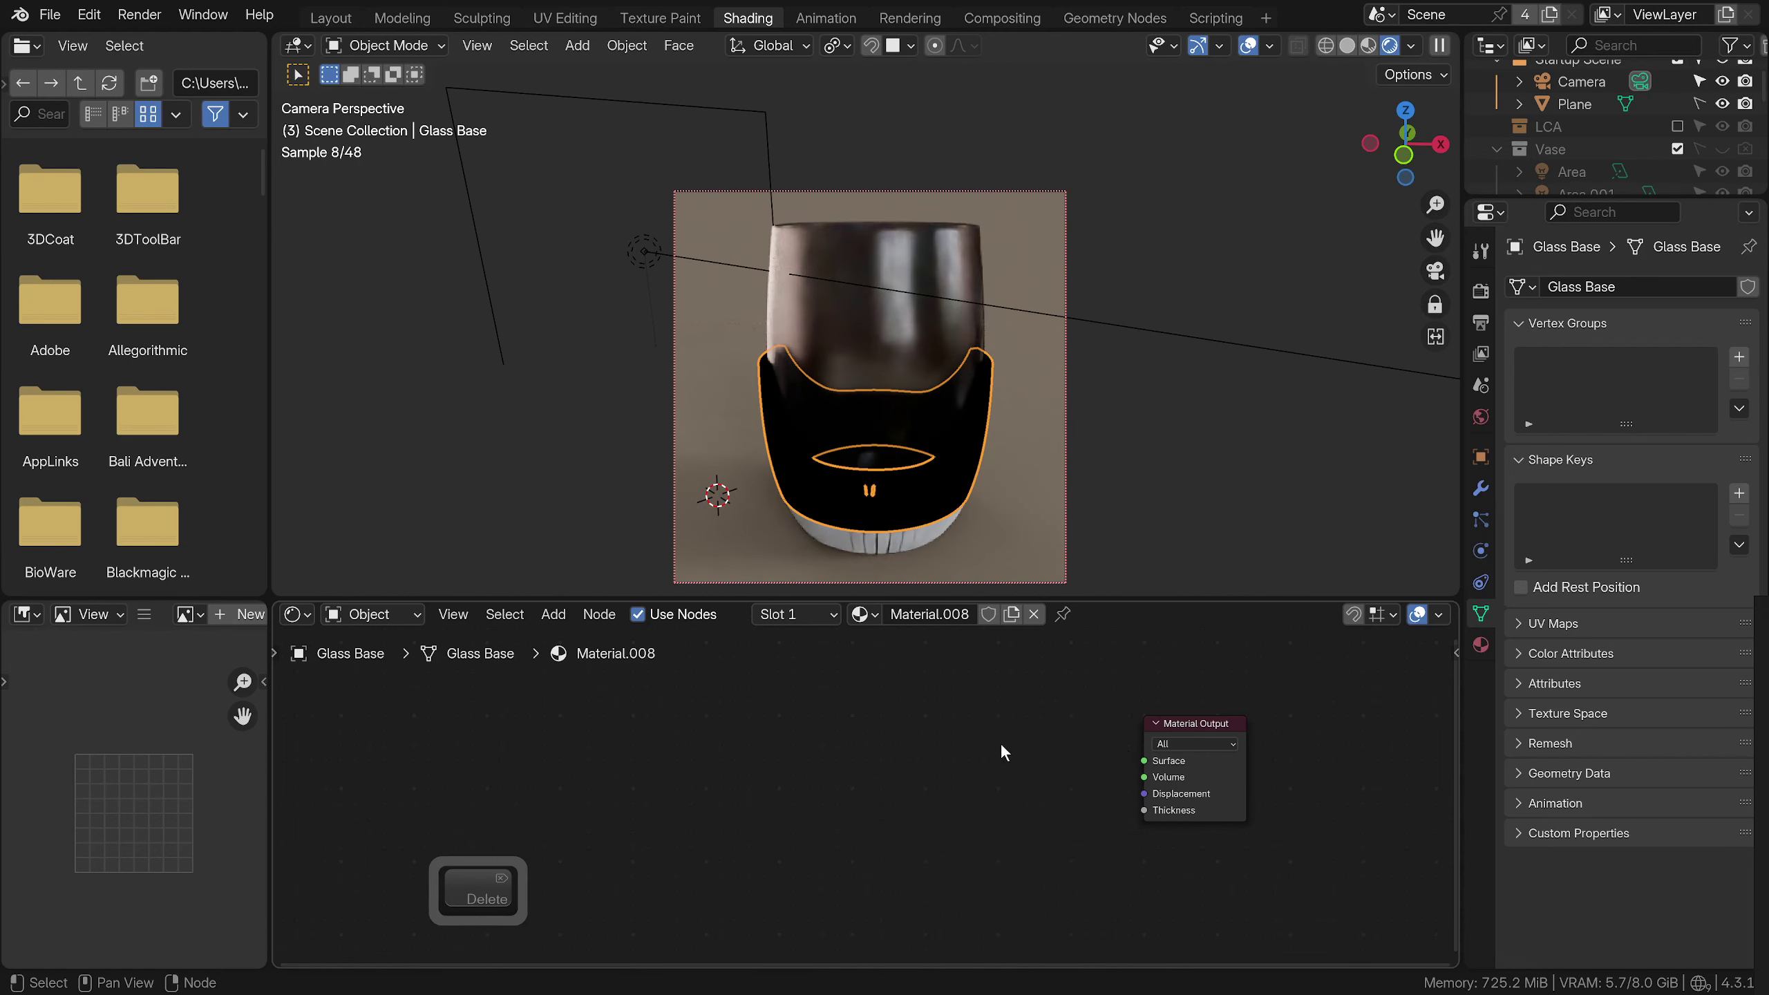
Add a Metallic BSDF node and connect its BSDF output to the Material Output's Surface
key(shift+a)
text(met)
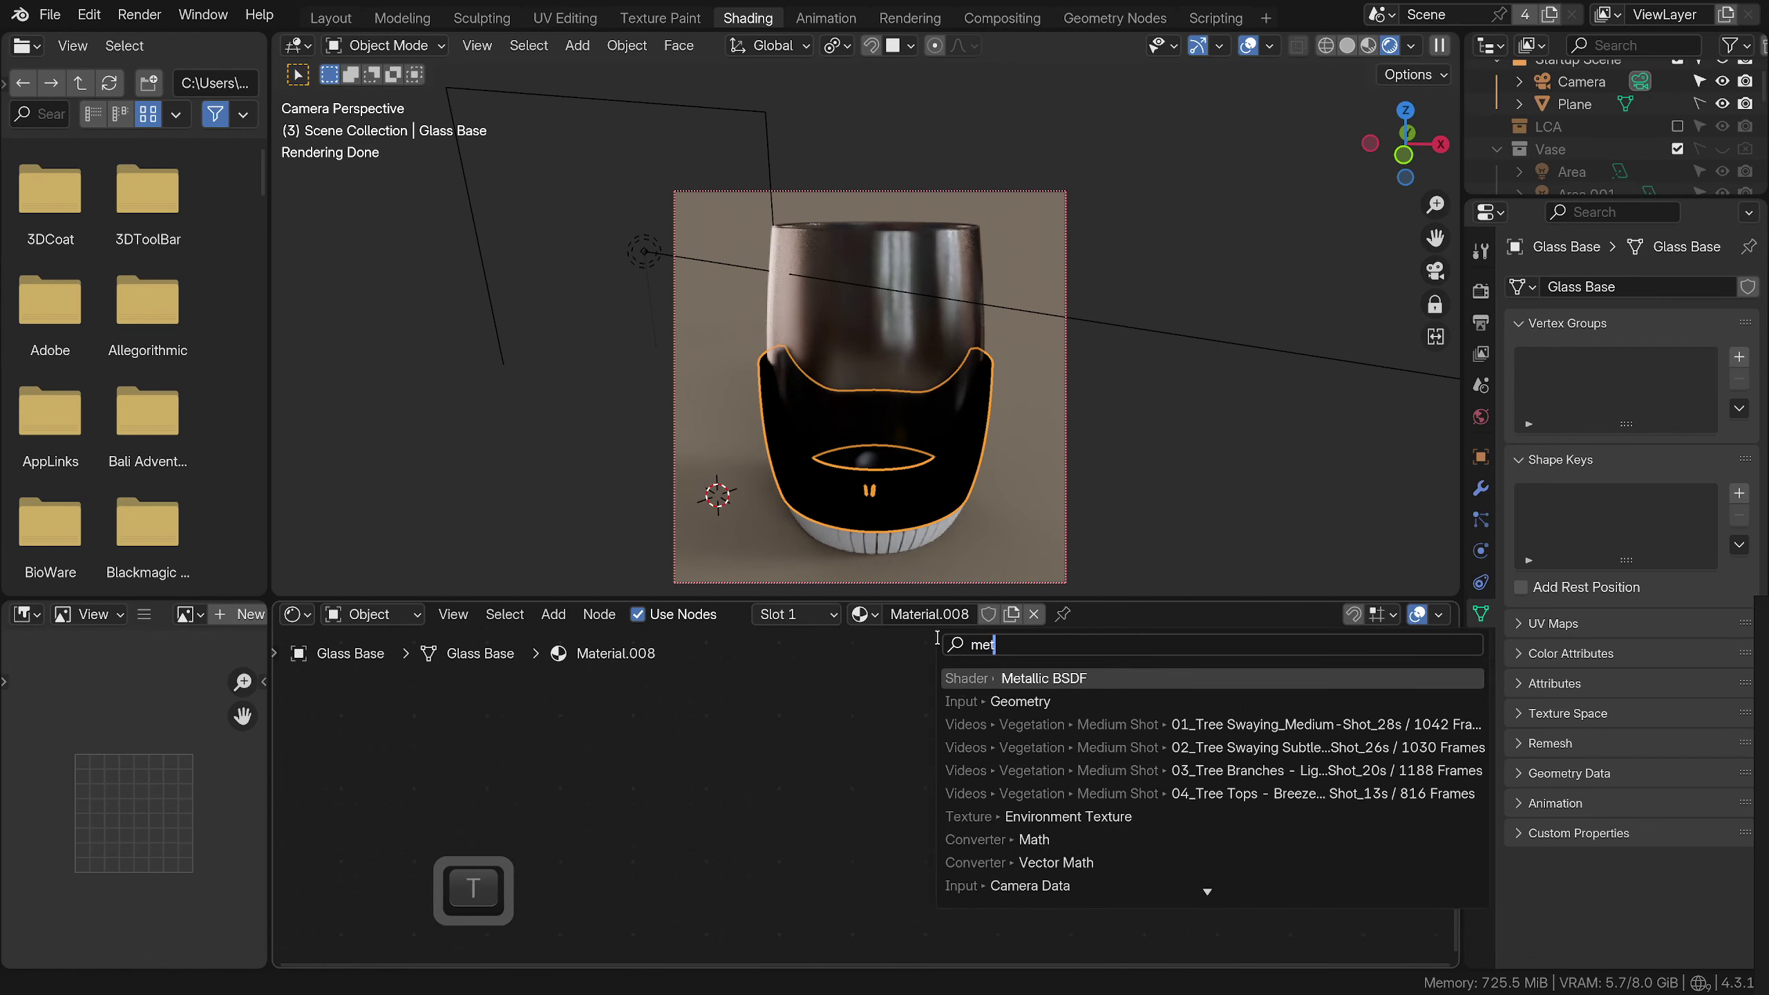
key(Return)
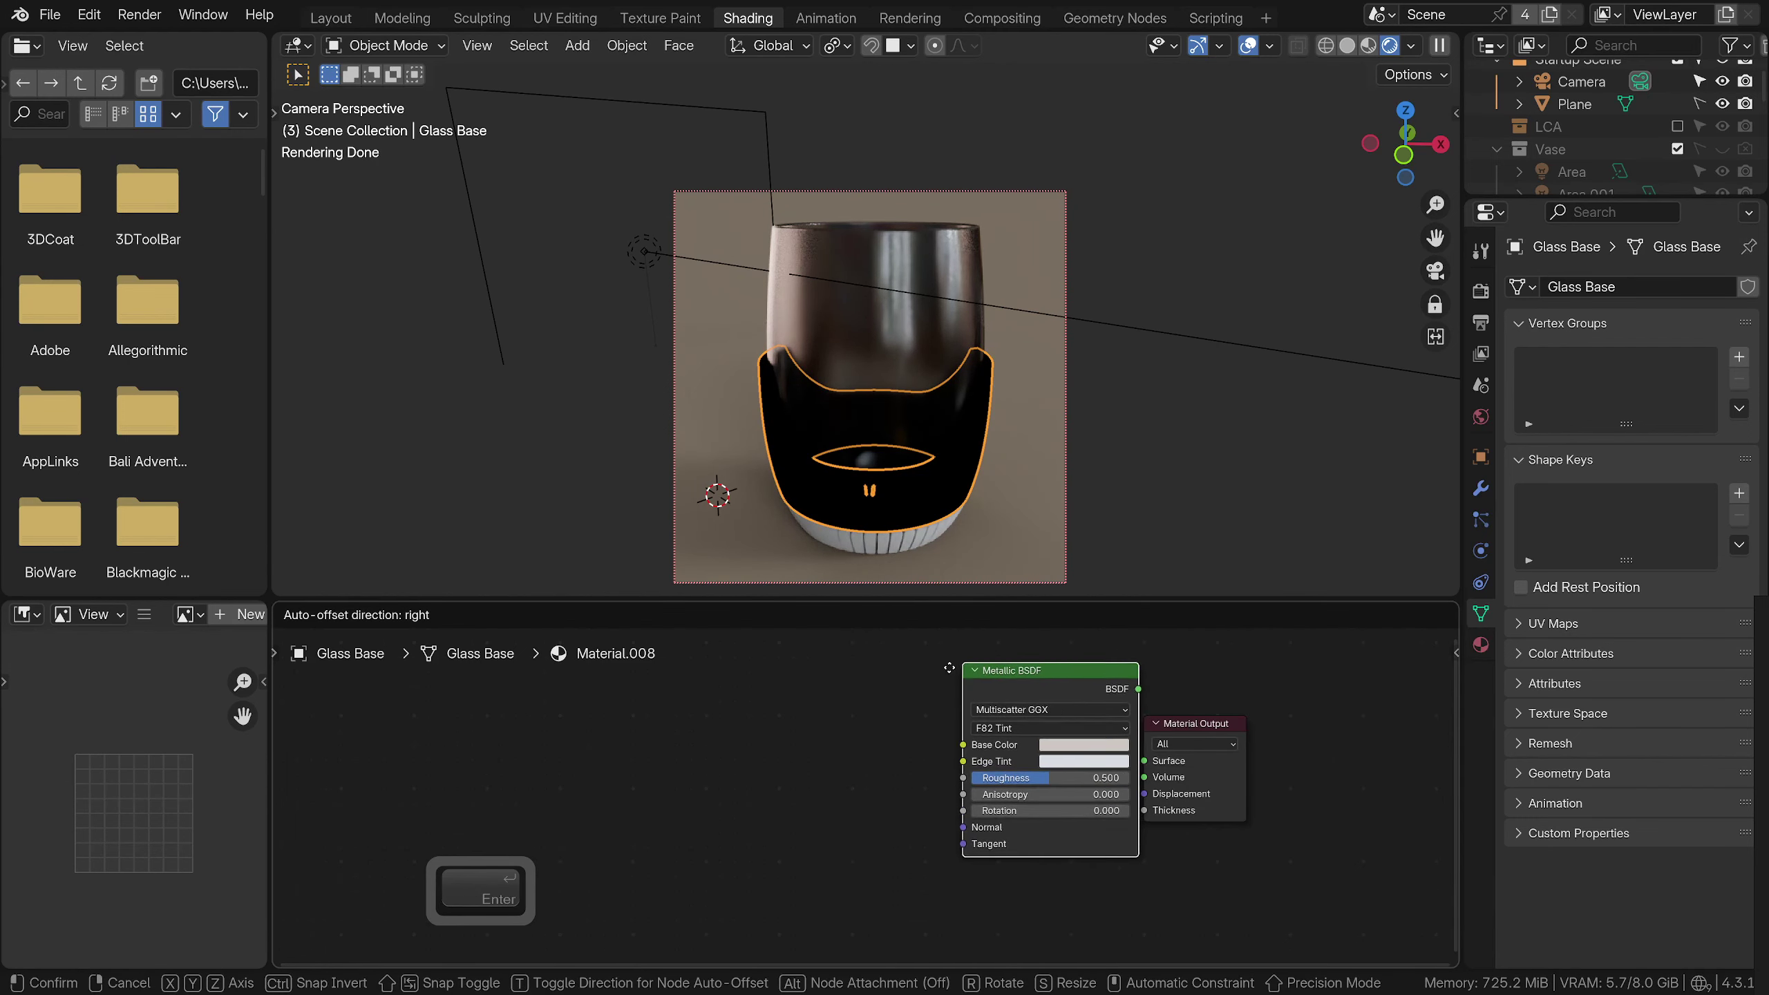
click(1114, 728)
drag(1050, 725, 1145, 760)
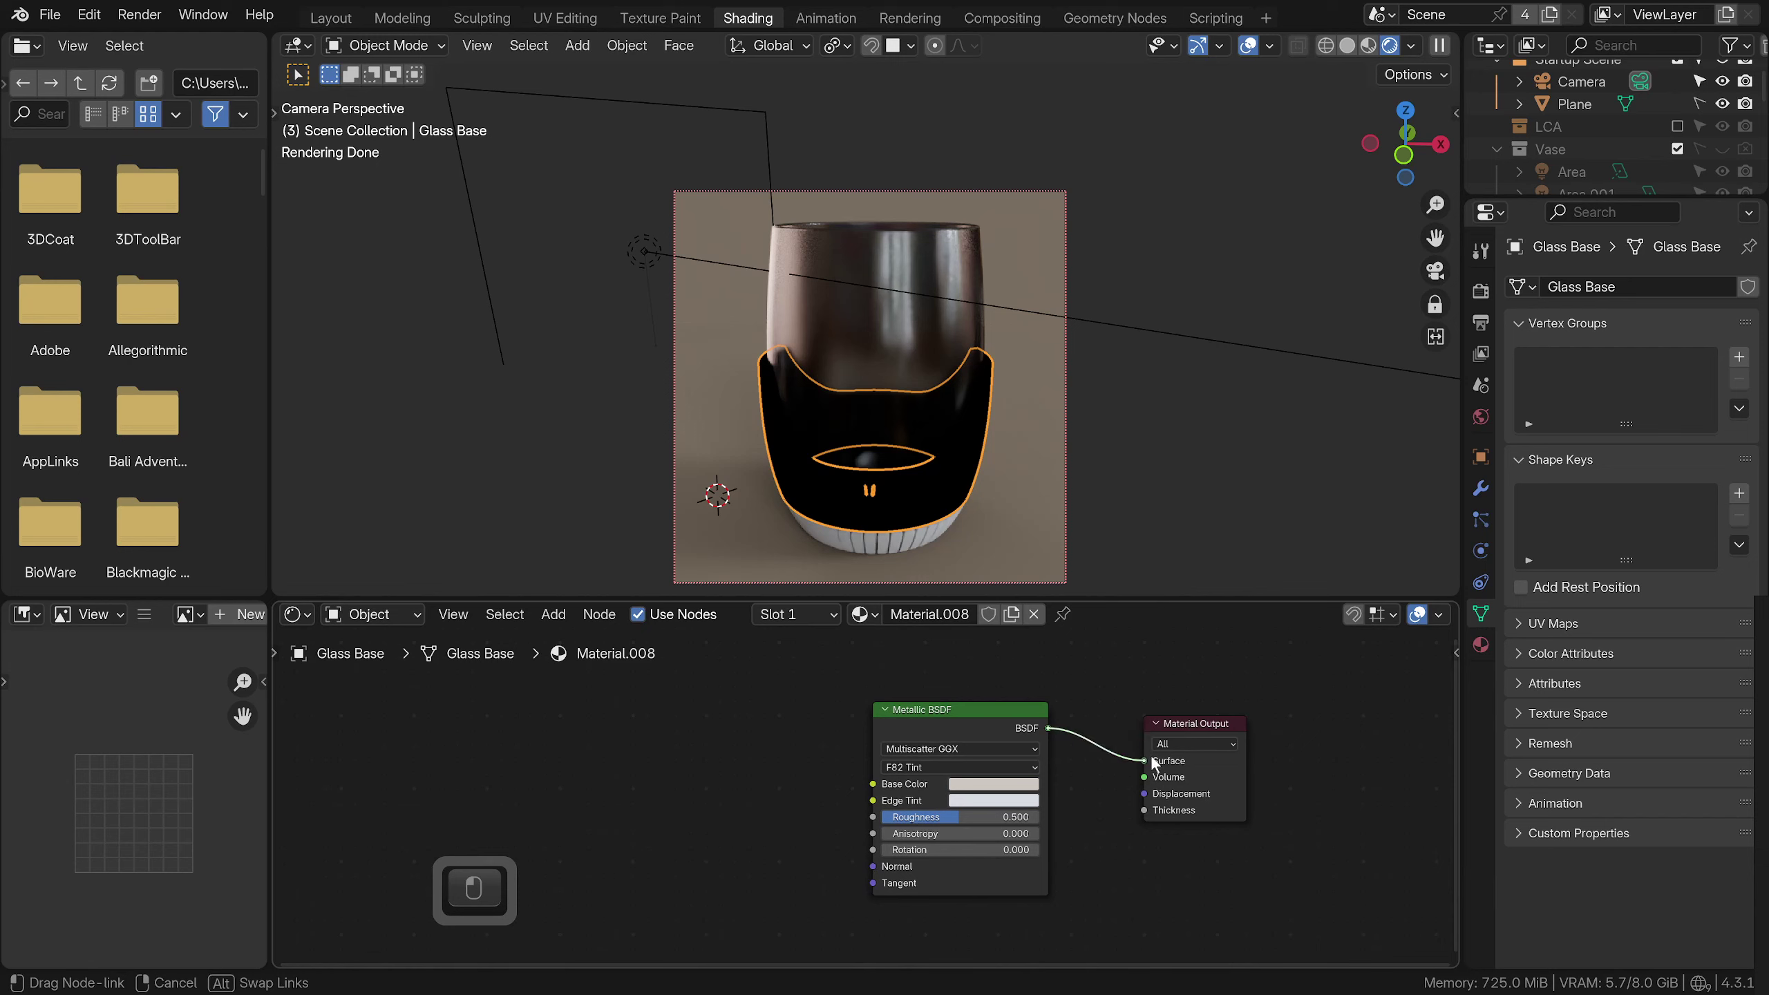
Sample a pale peach tone with the eyedropper for the Metallic BSDF's base color
scroll(973, 819, up, 1)
scroll(973, 819, up, 3)
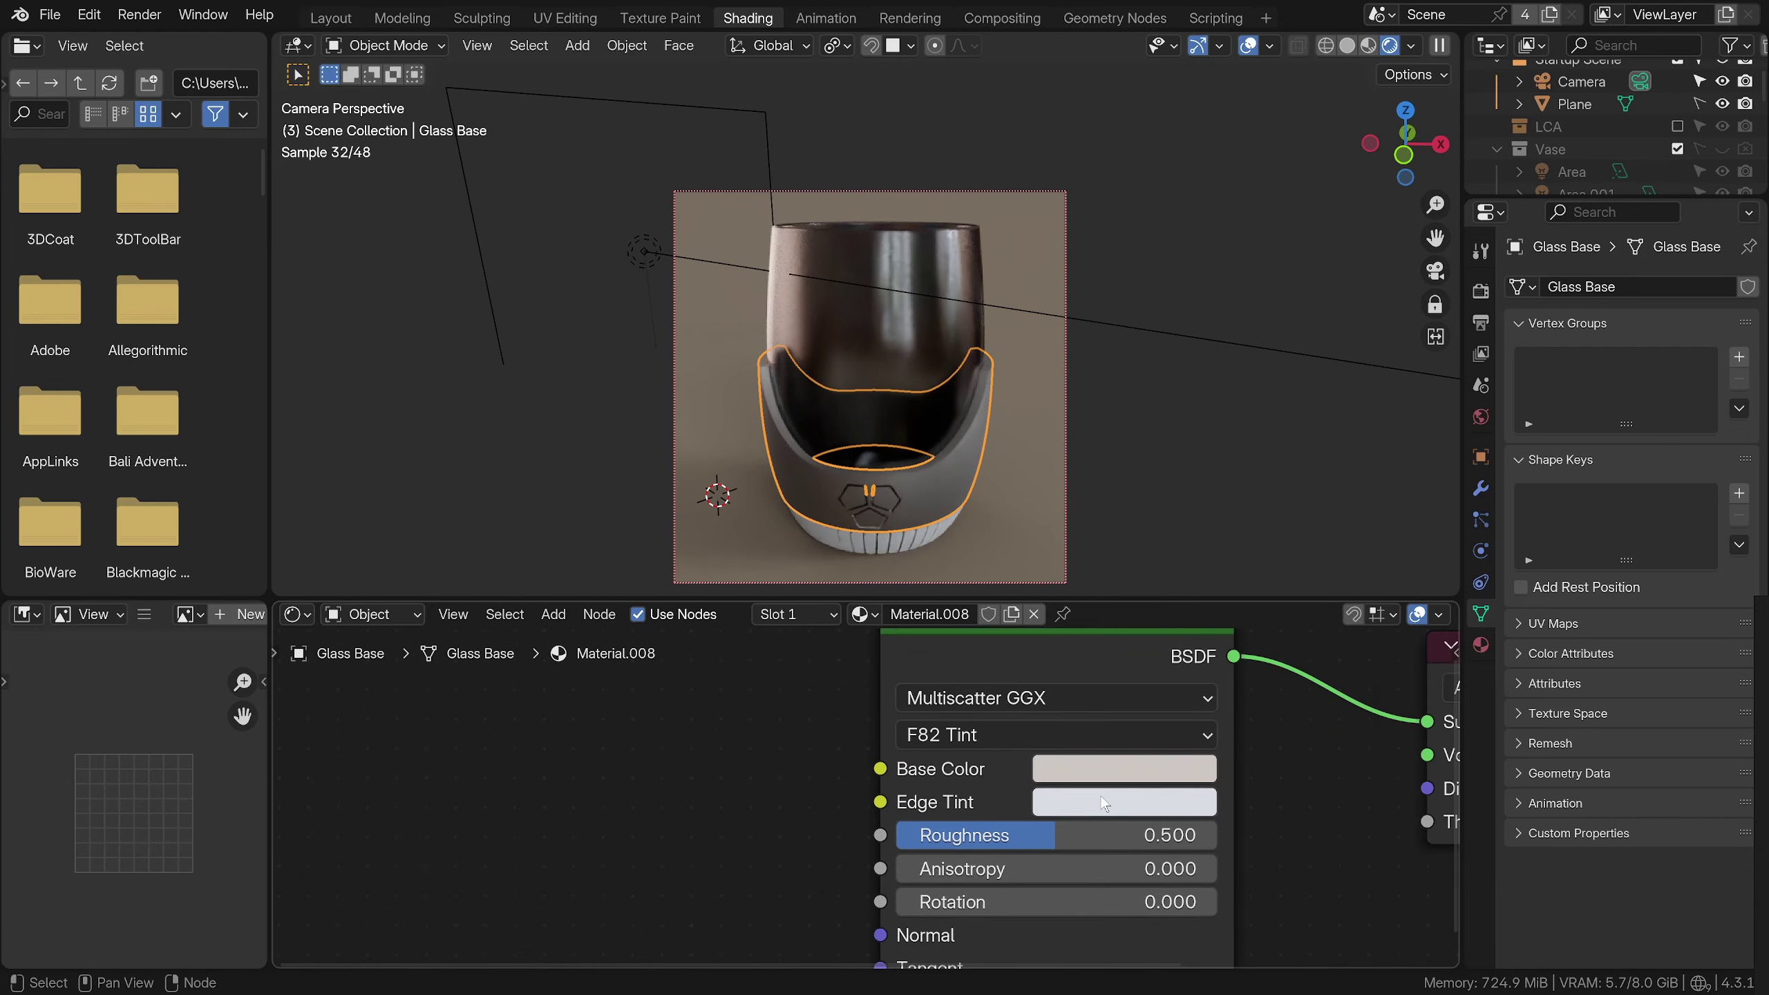
click(1095, 754)
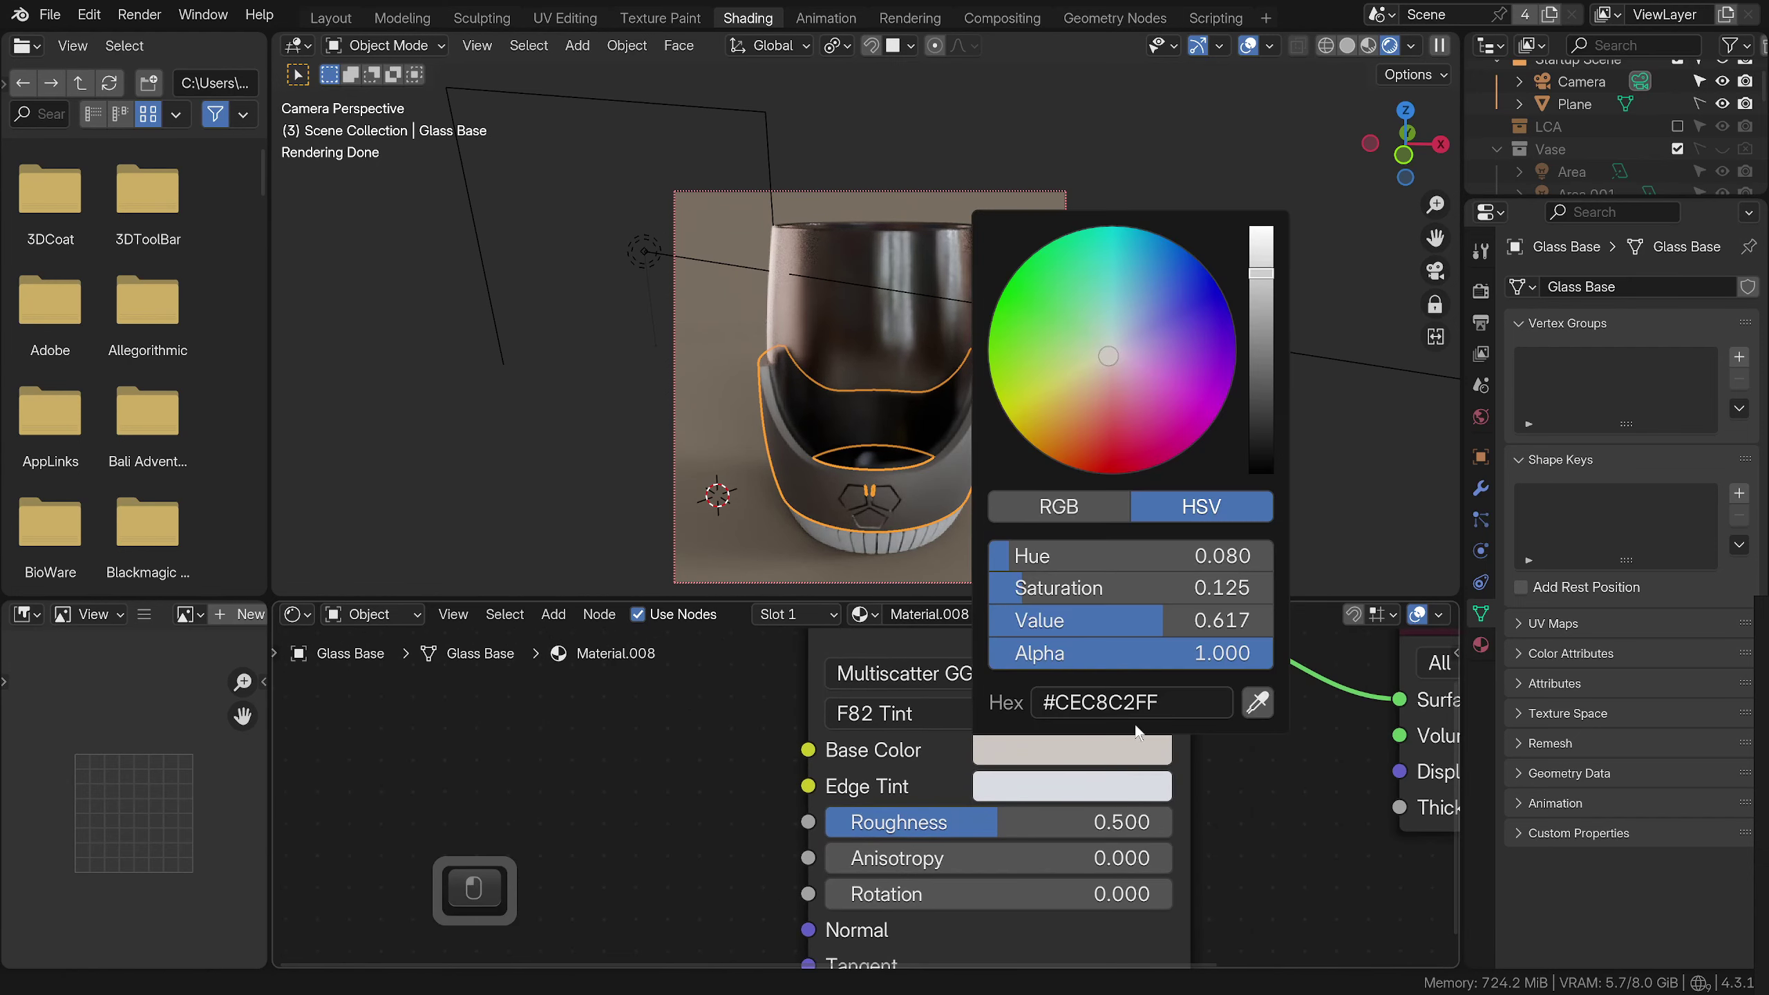
click(1257, 702)
click(1761, 781)
scroll(1192, 918, up, 3)
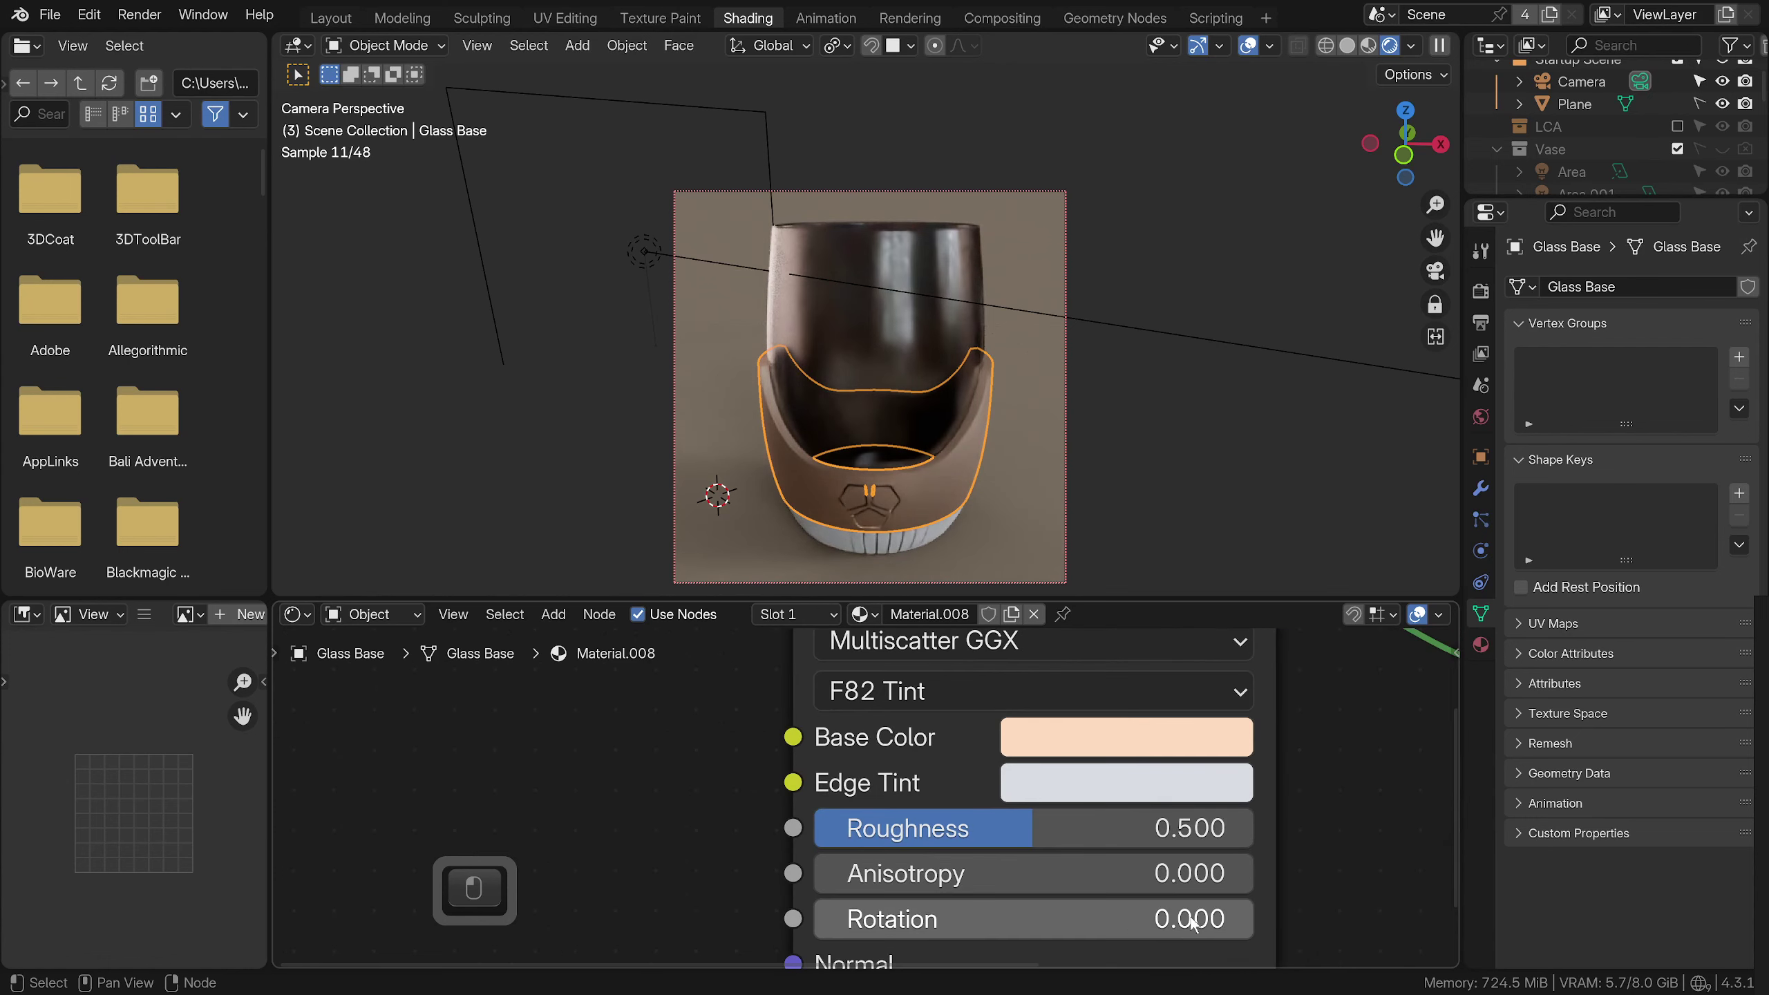
Shift the Metallic BSDF's base color to a warmer #FED4A3FF and set its roughness to 0.235
click(1140, 743)
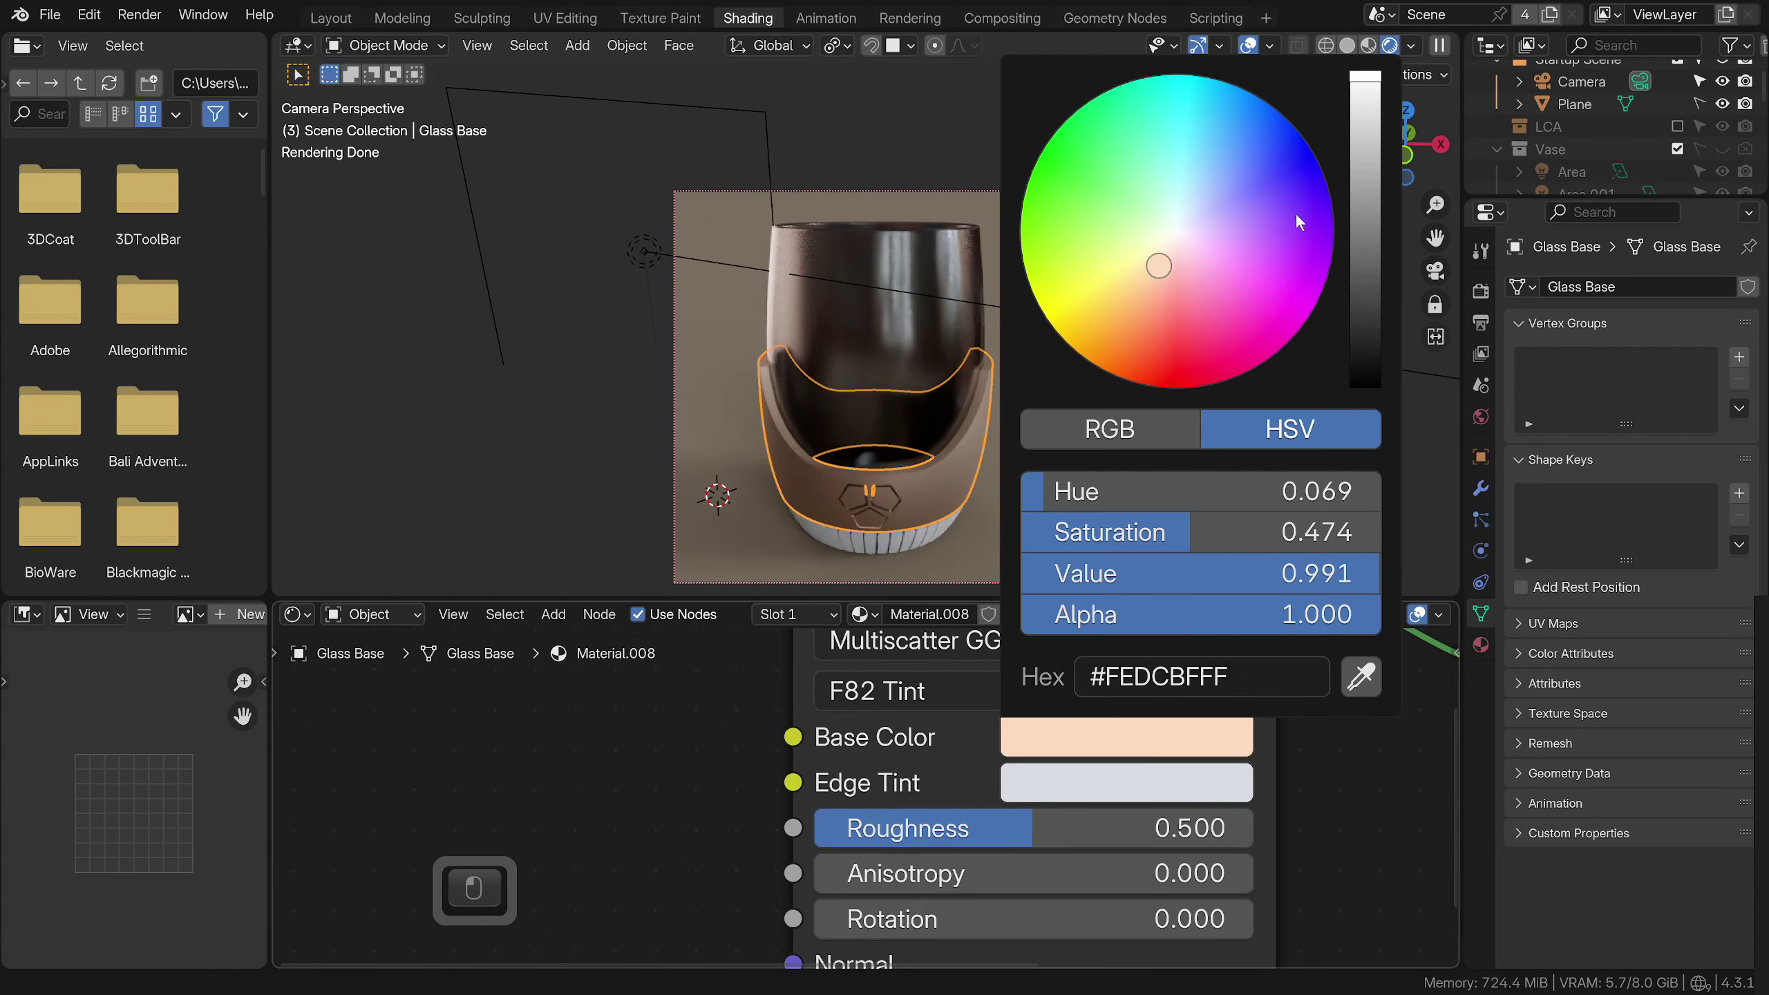
drag(1133, 291, 1138, 285)
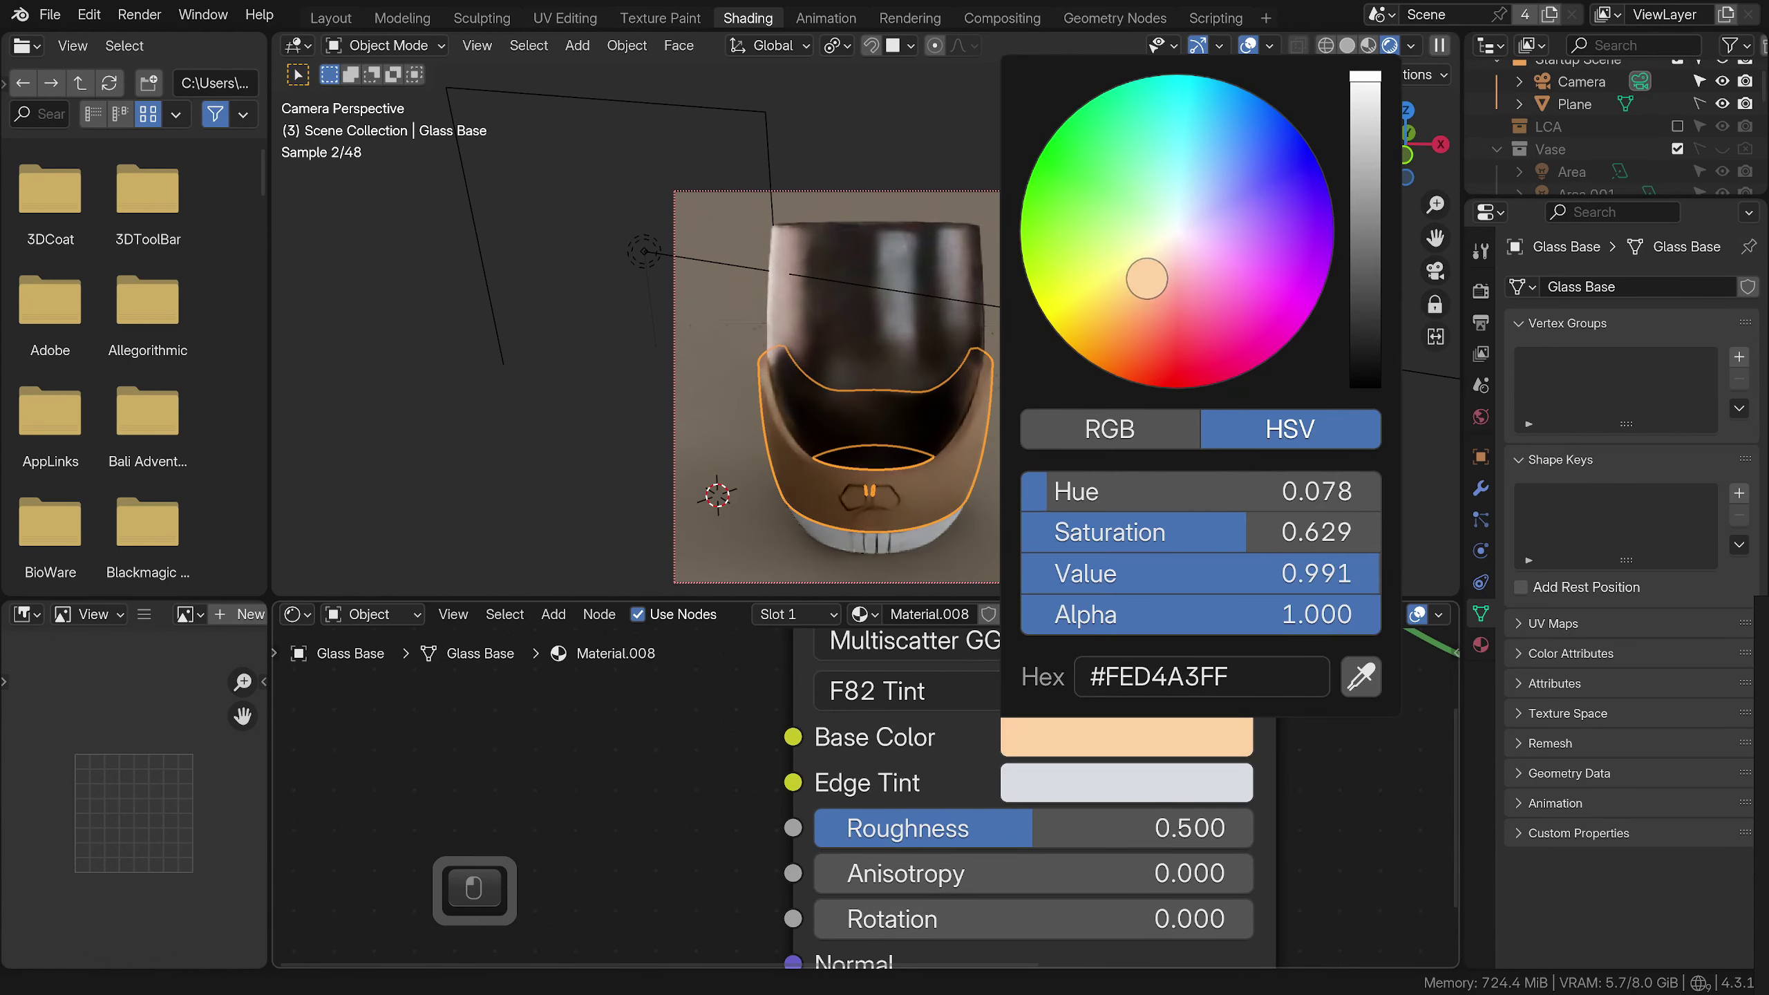
drag(941, 828, 846, 828)
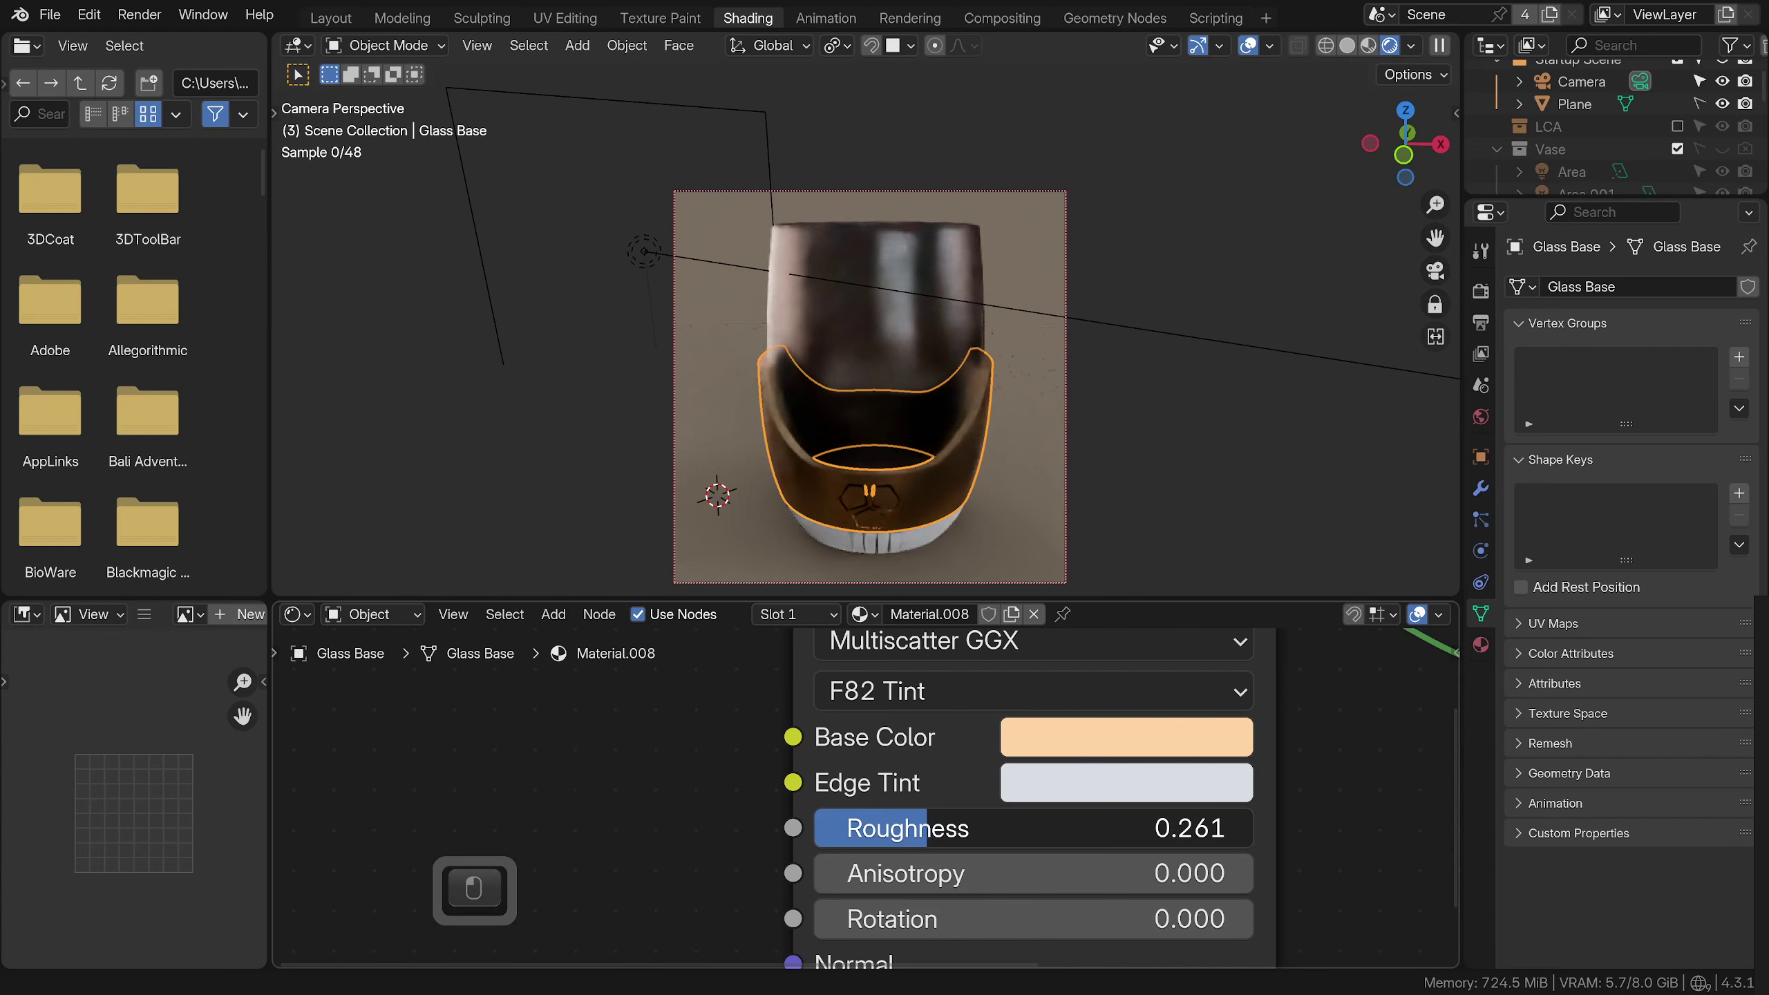
drag(825, 828, 823, 828)
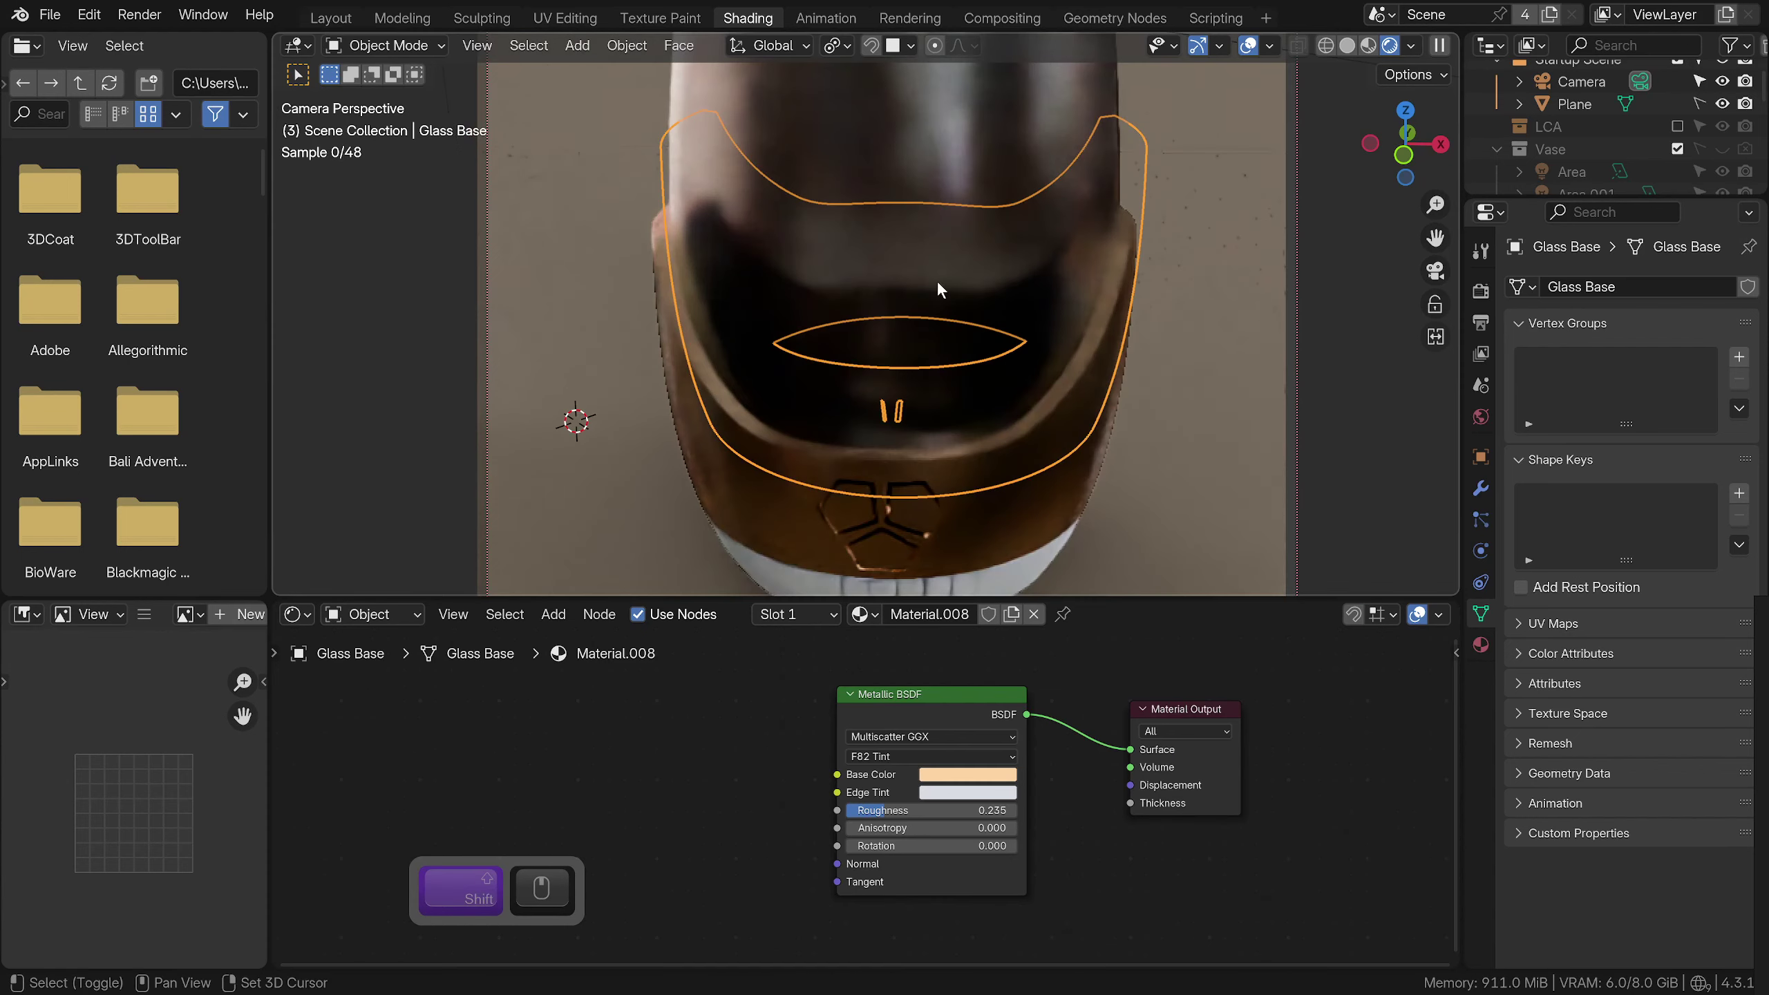
Add a Bevel node and connect its Normal output to the Metallic BSDF's Normal input
scroll(937, 279, up, 3)
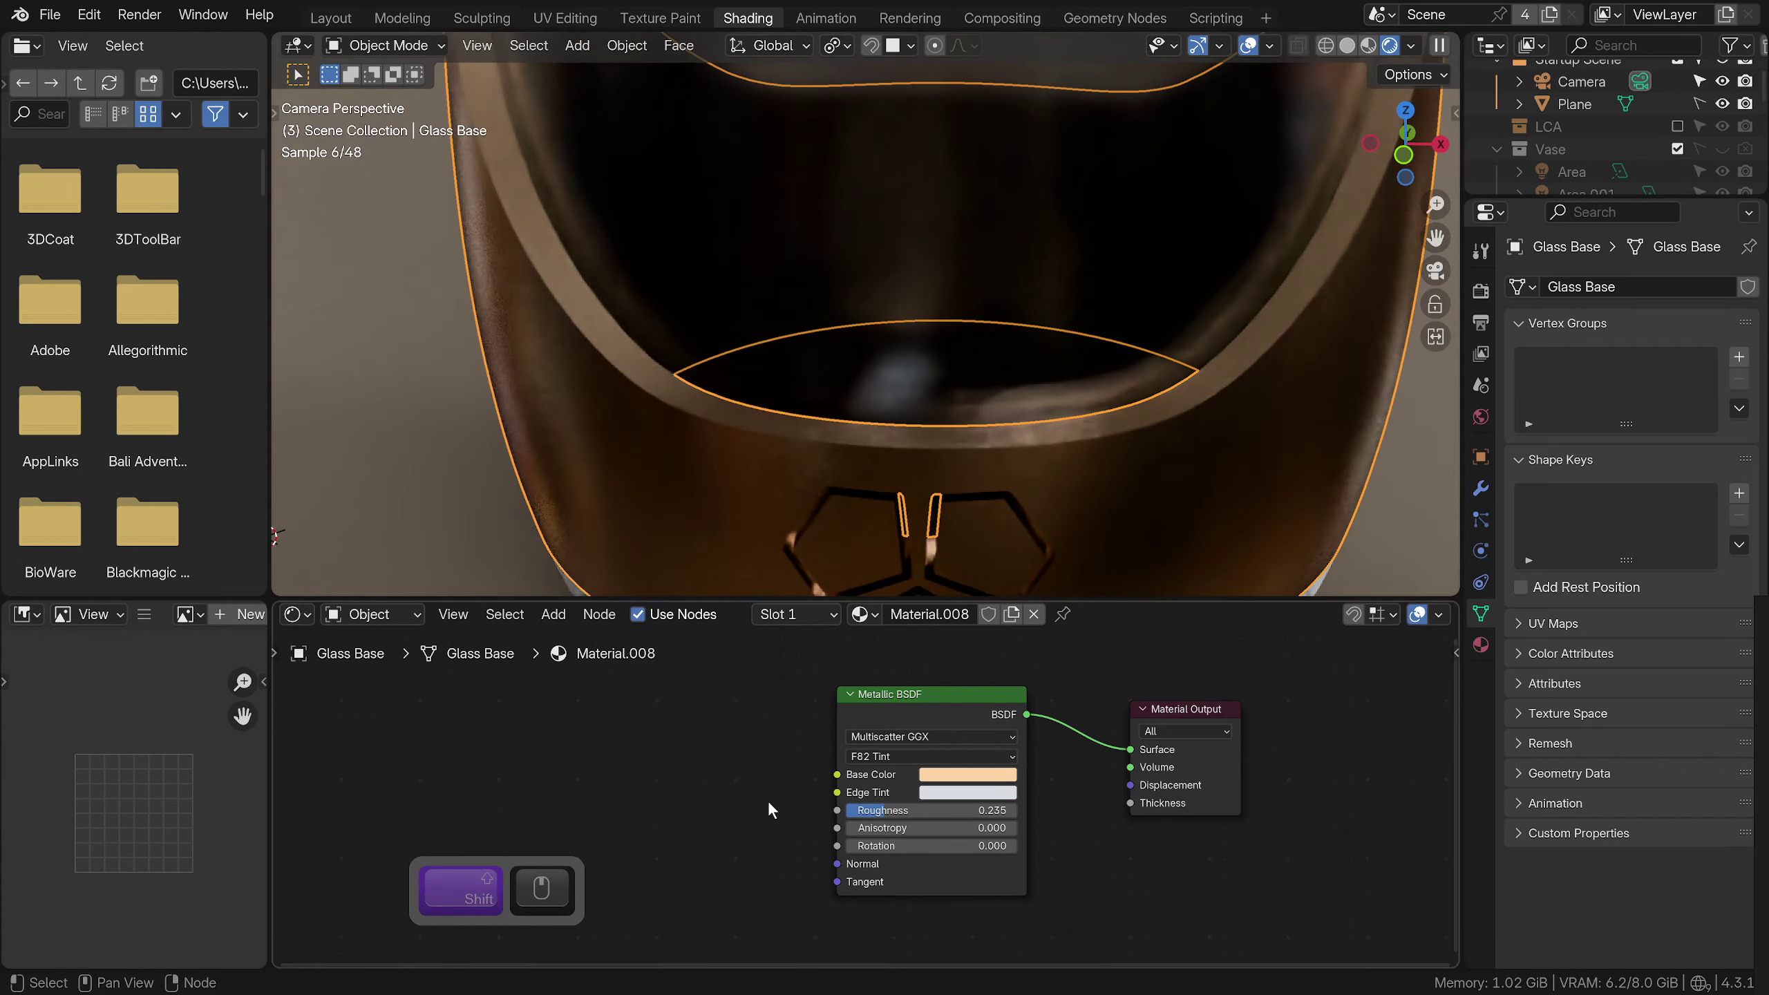
key(shift+a)
click(699, 633)
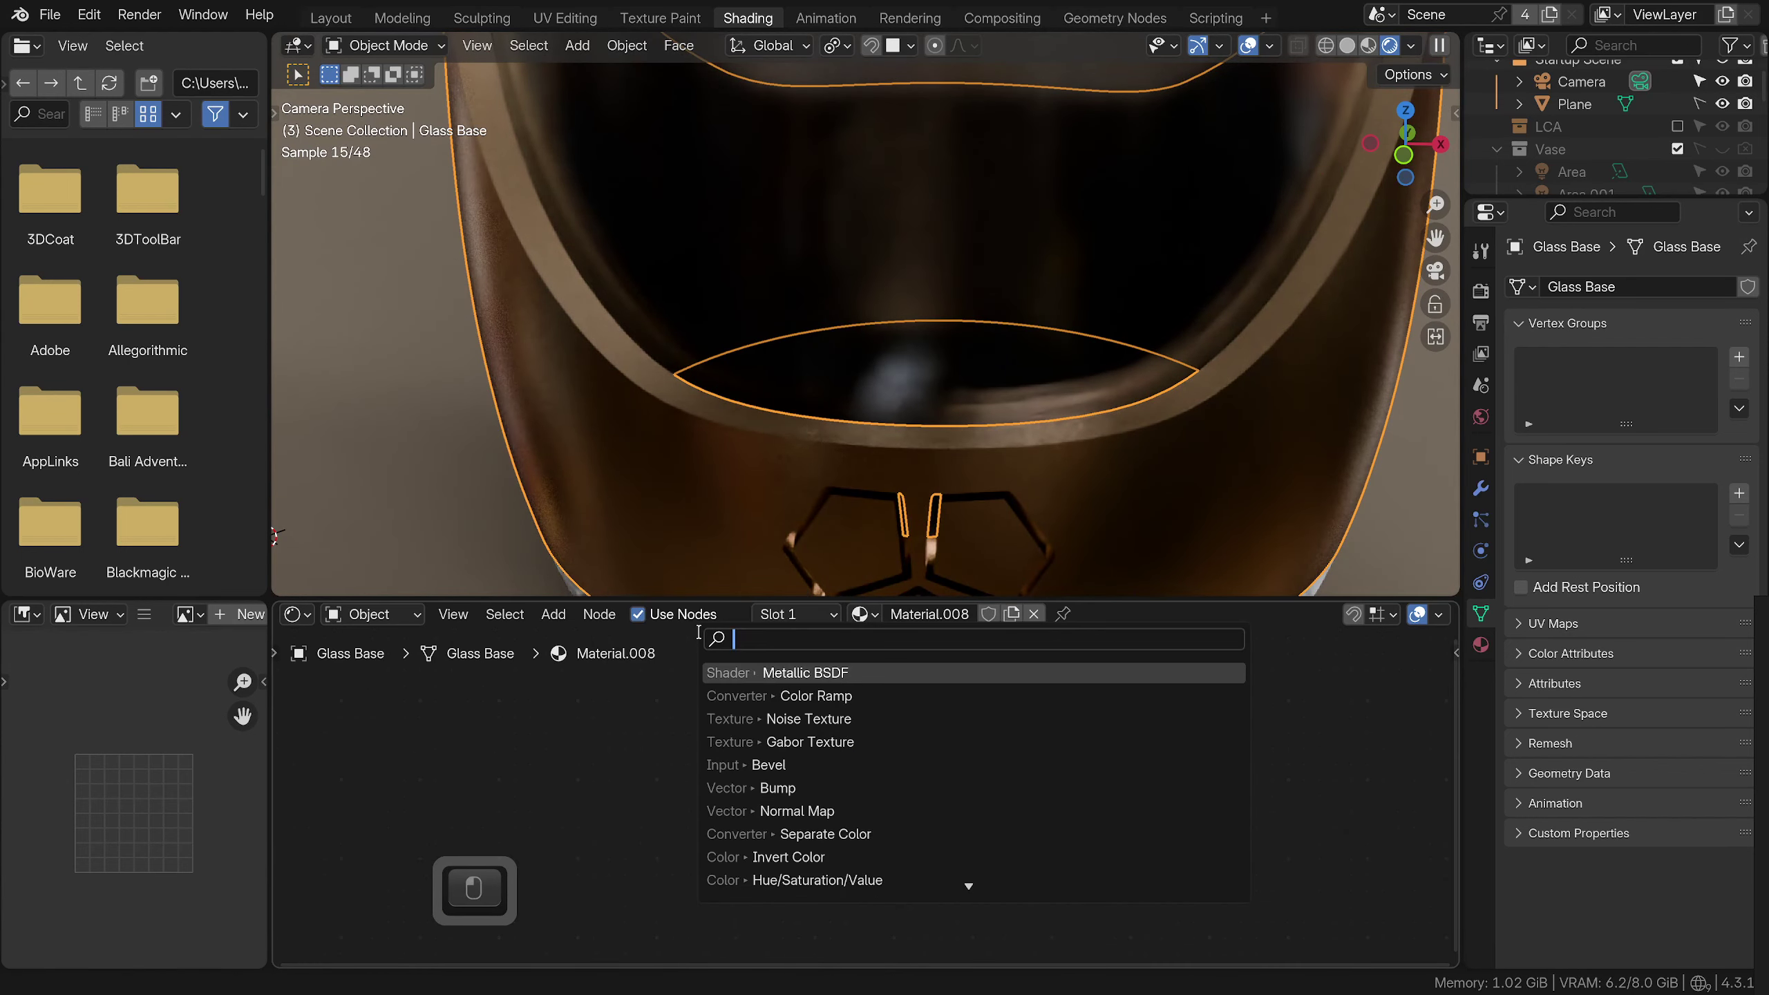
text(beve)
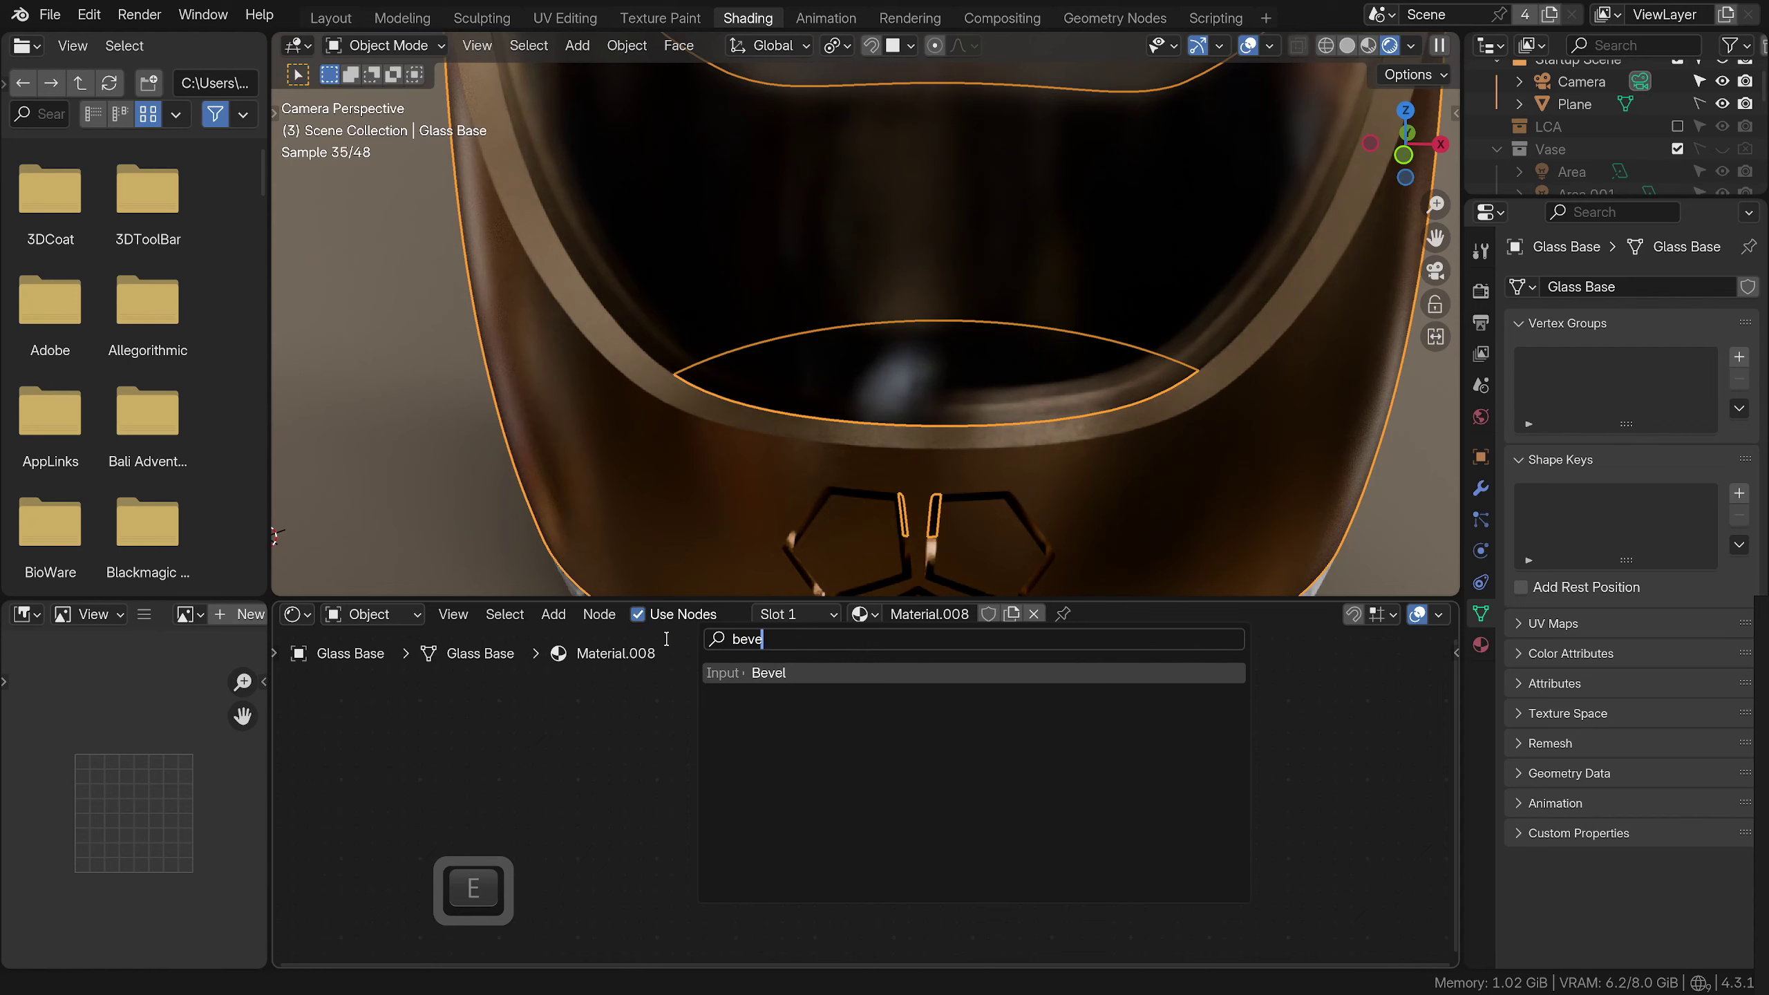
click(759, 680)
click(676, 806)
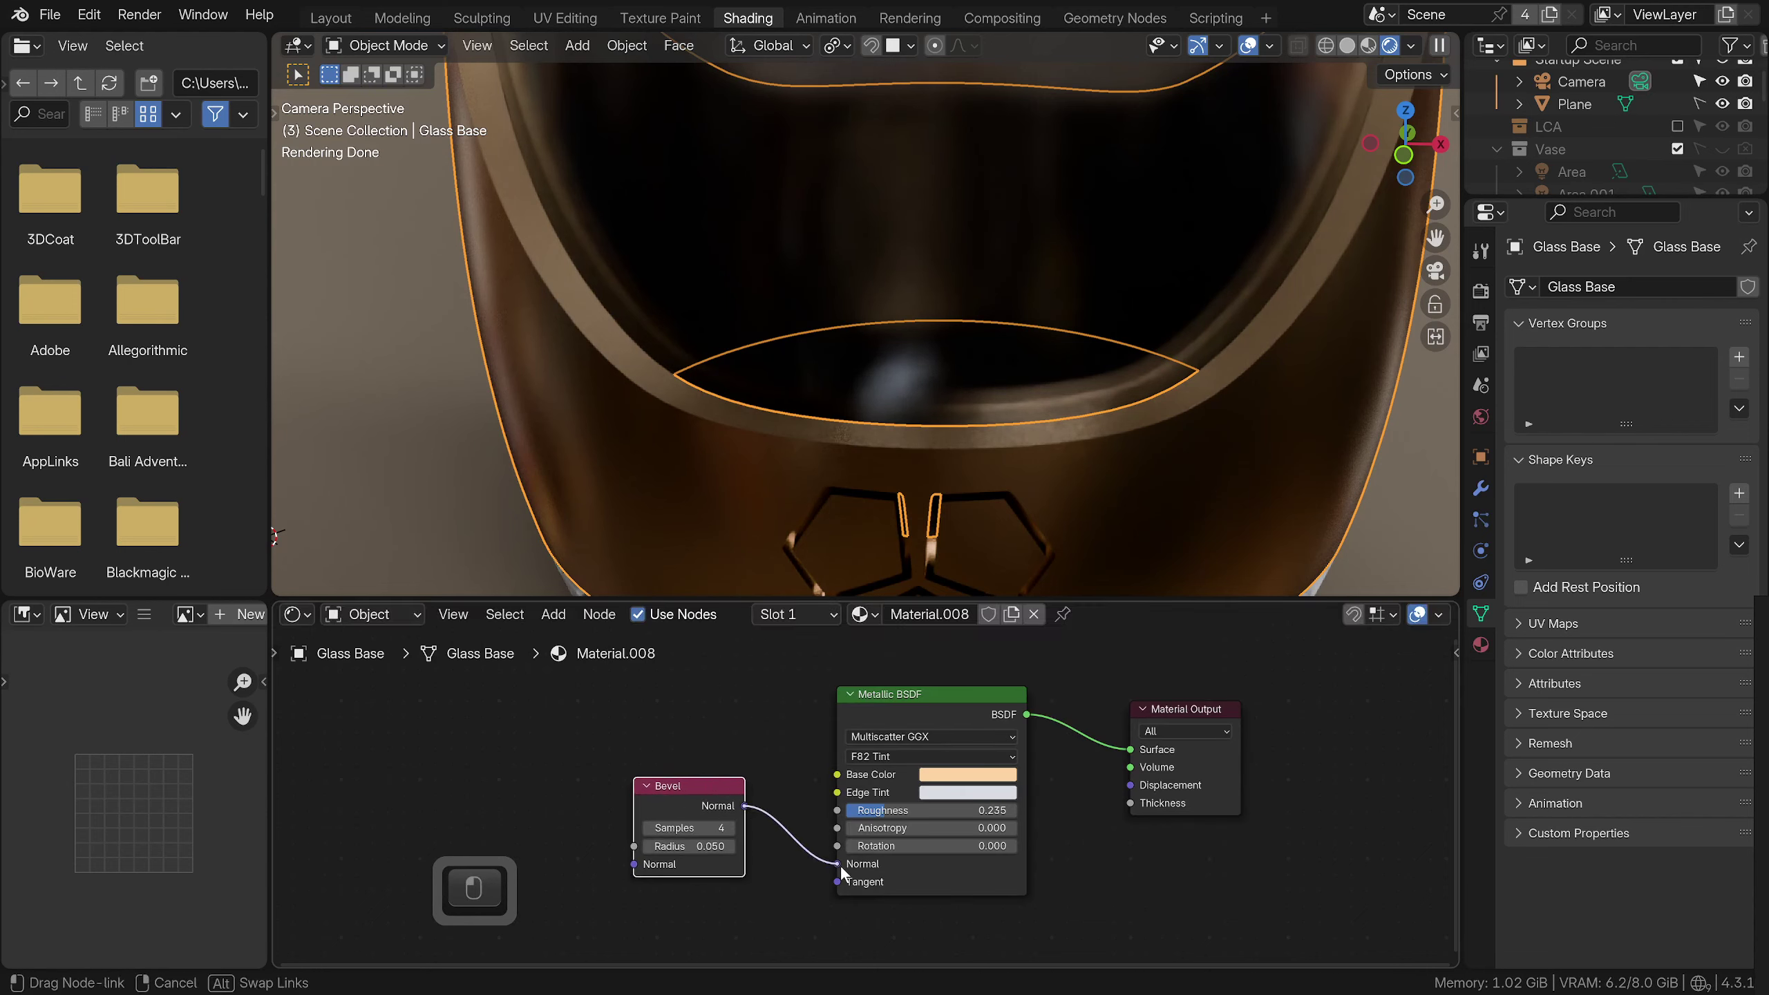
drag(844, 872, 838, 865)
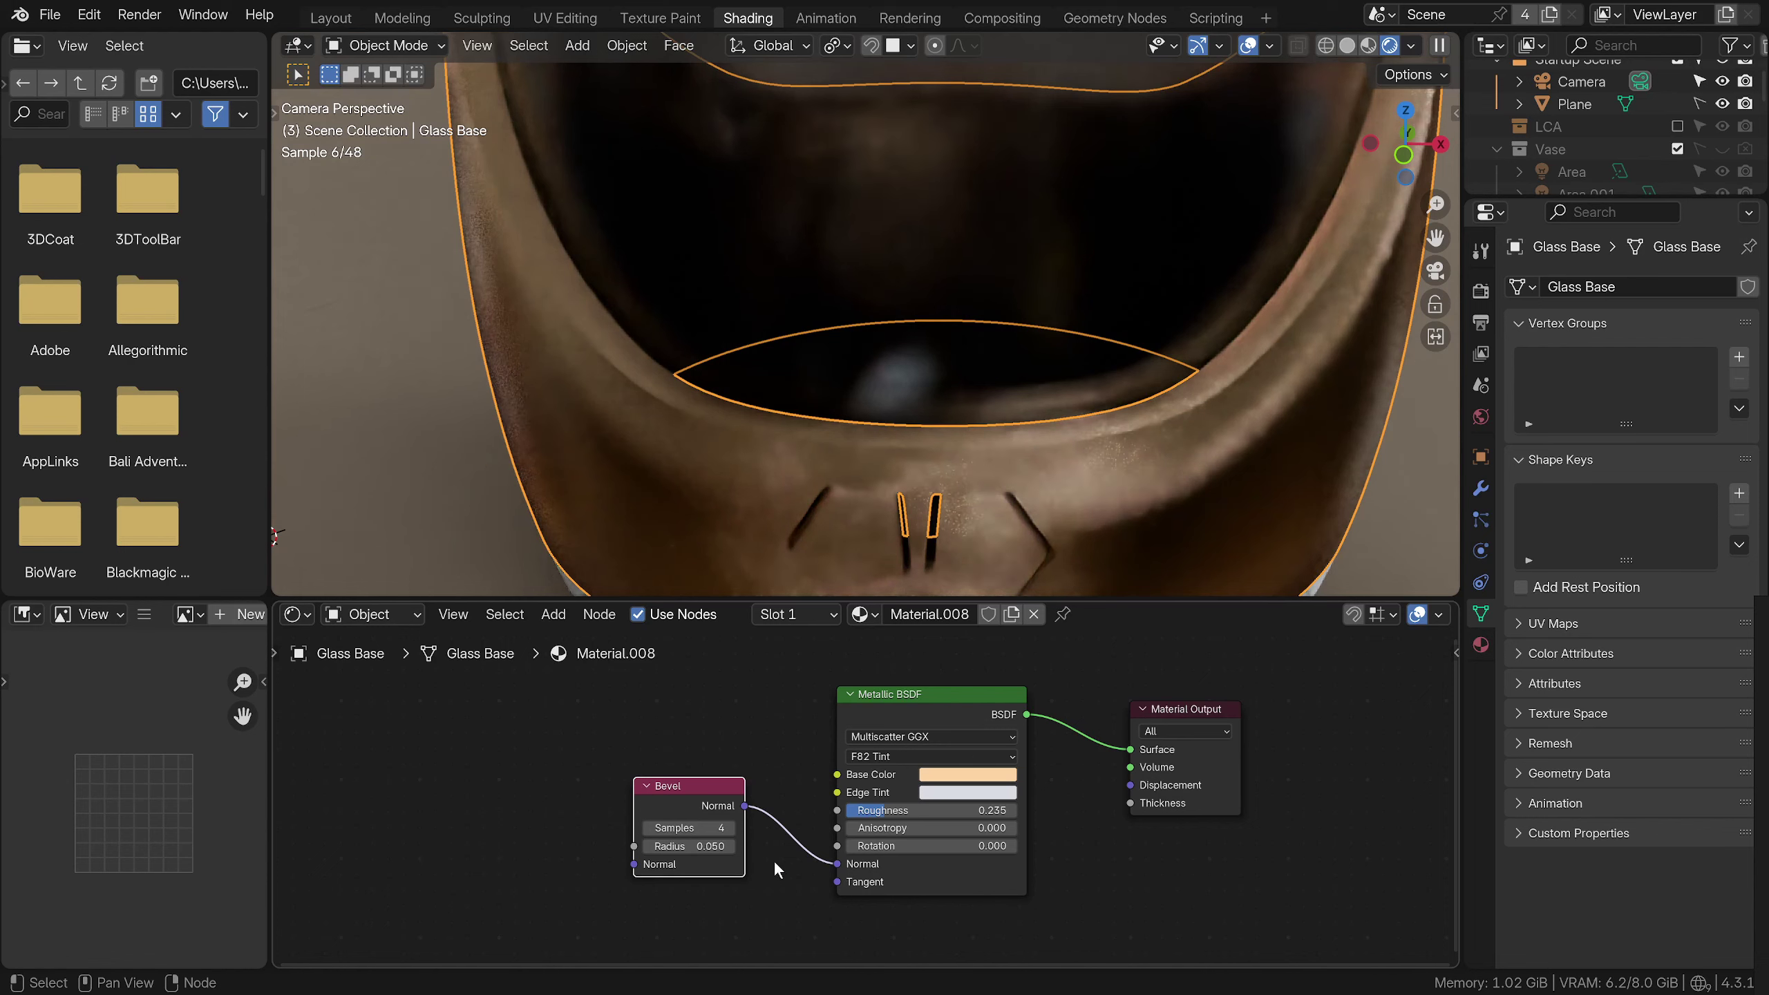
Set the Bevel node's radius to 0.0005
click(701, 847)
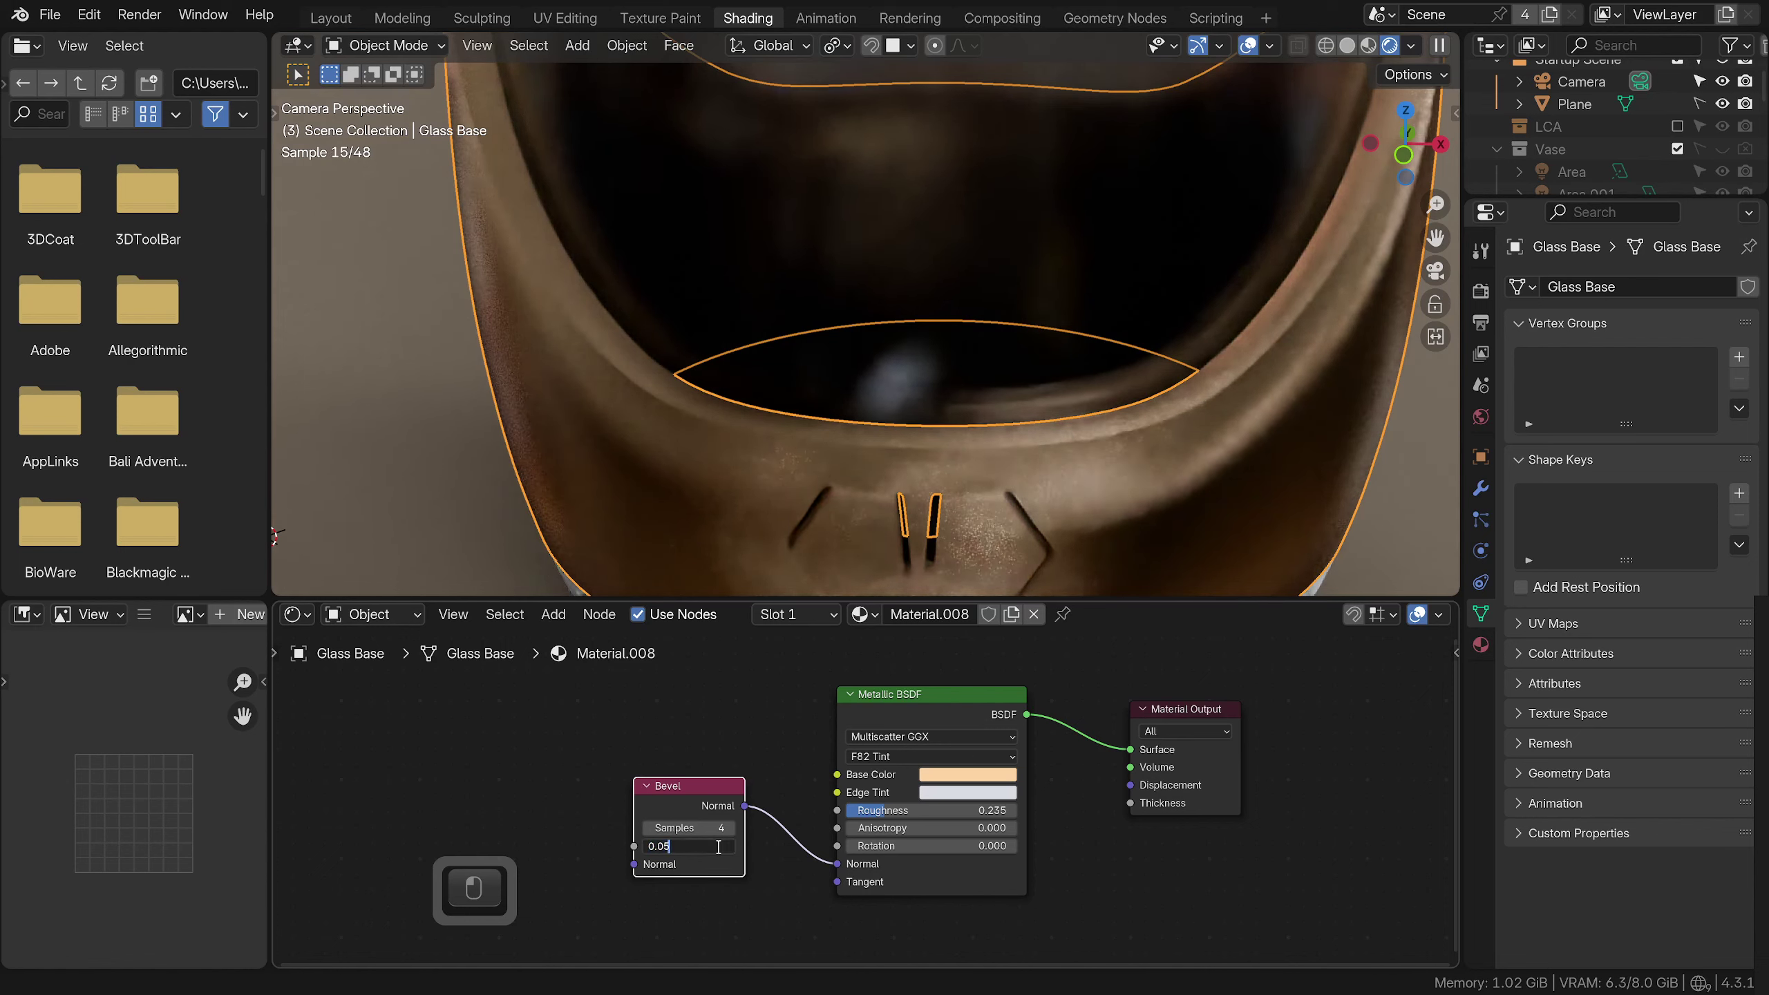
key(BackSpace)
text(01)
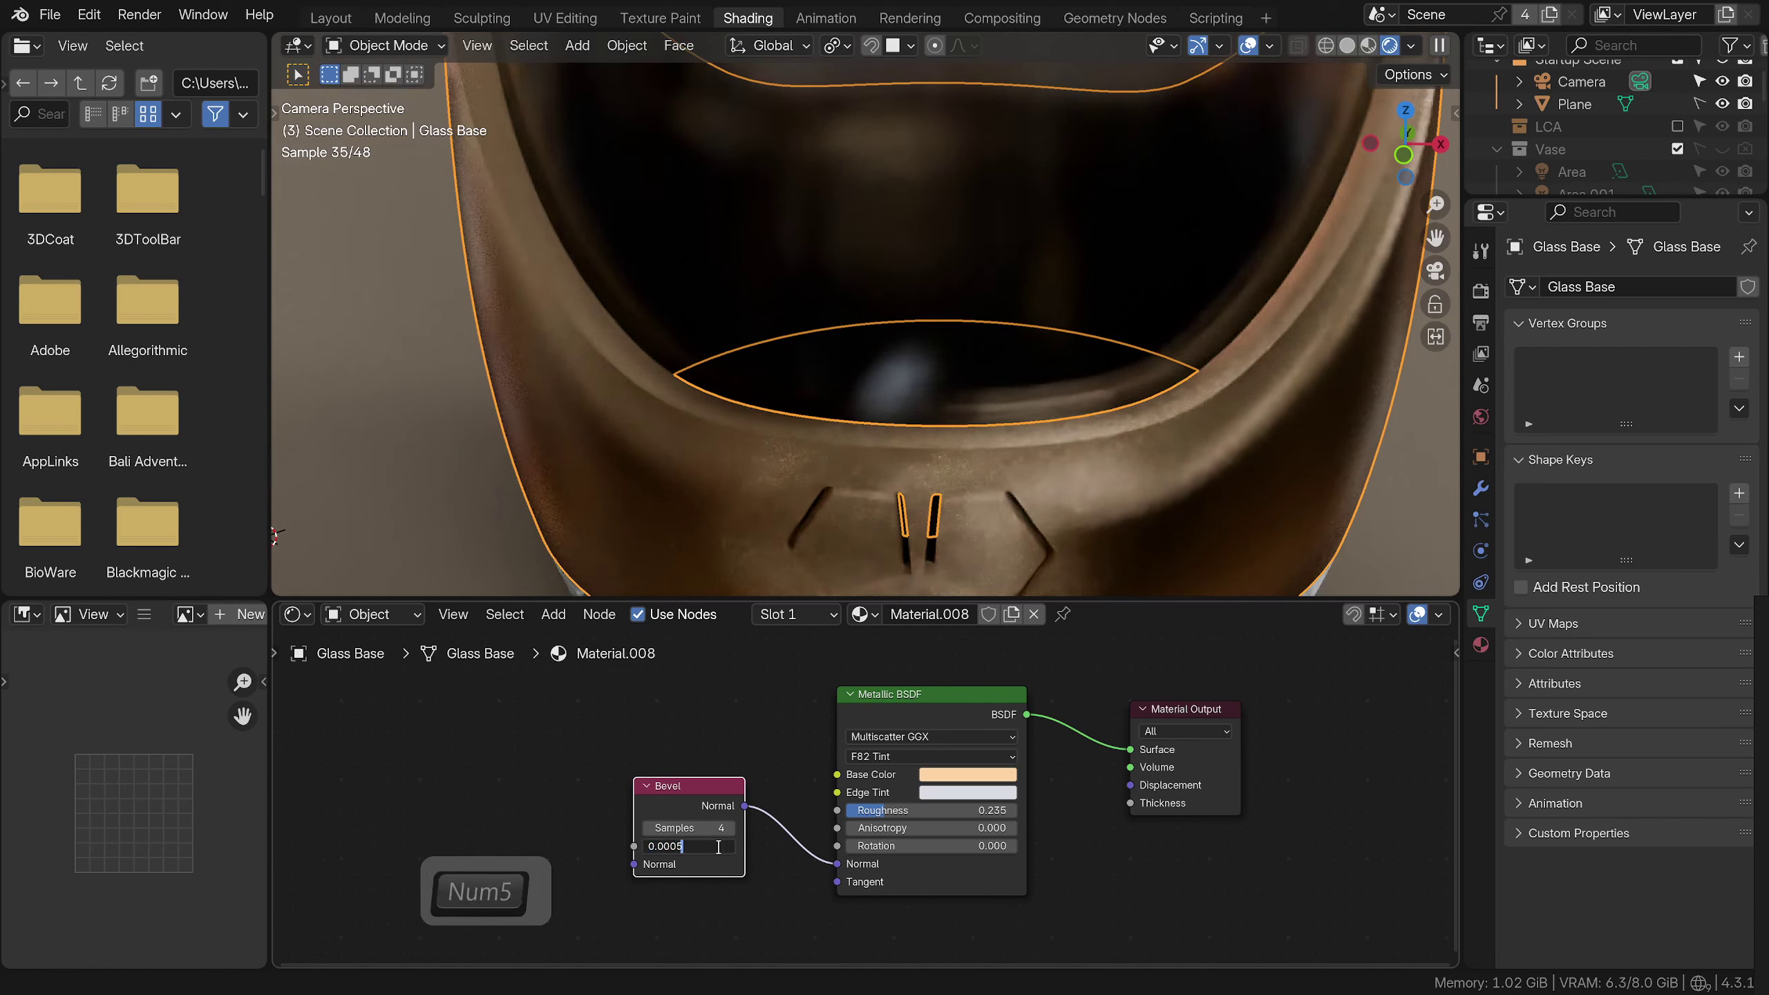
key(Return)
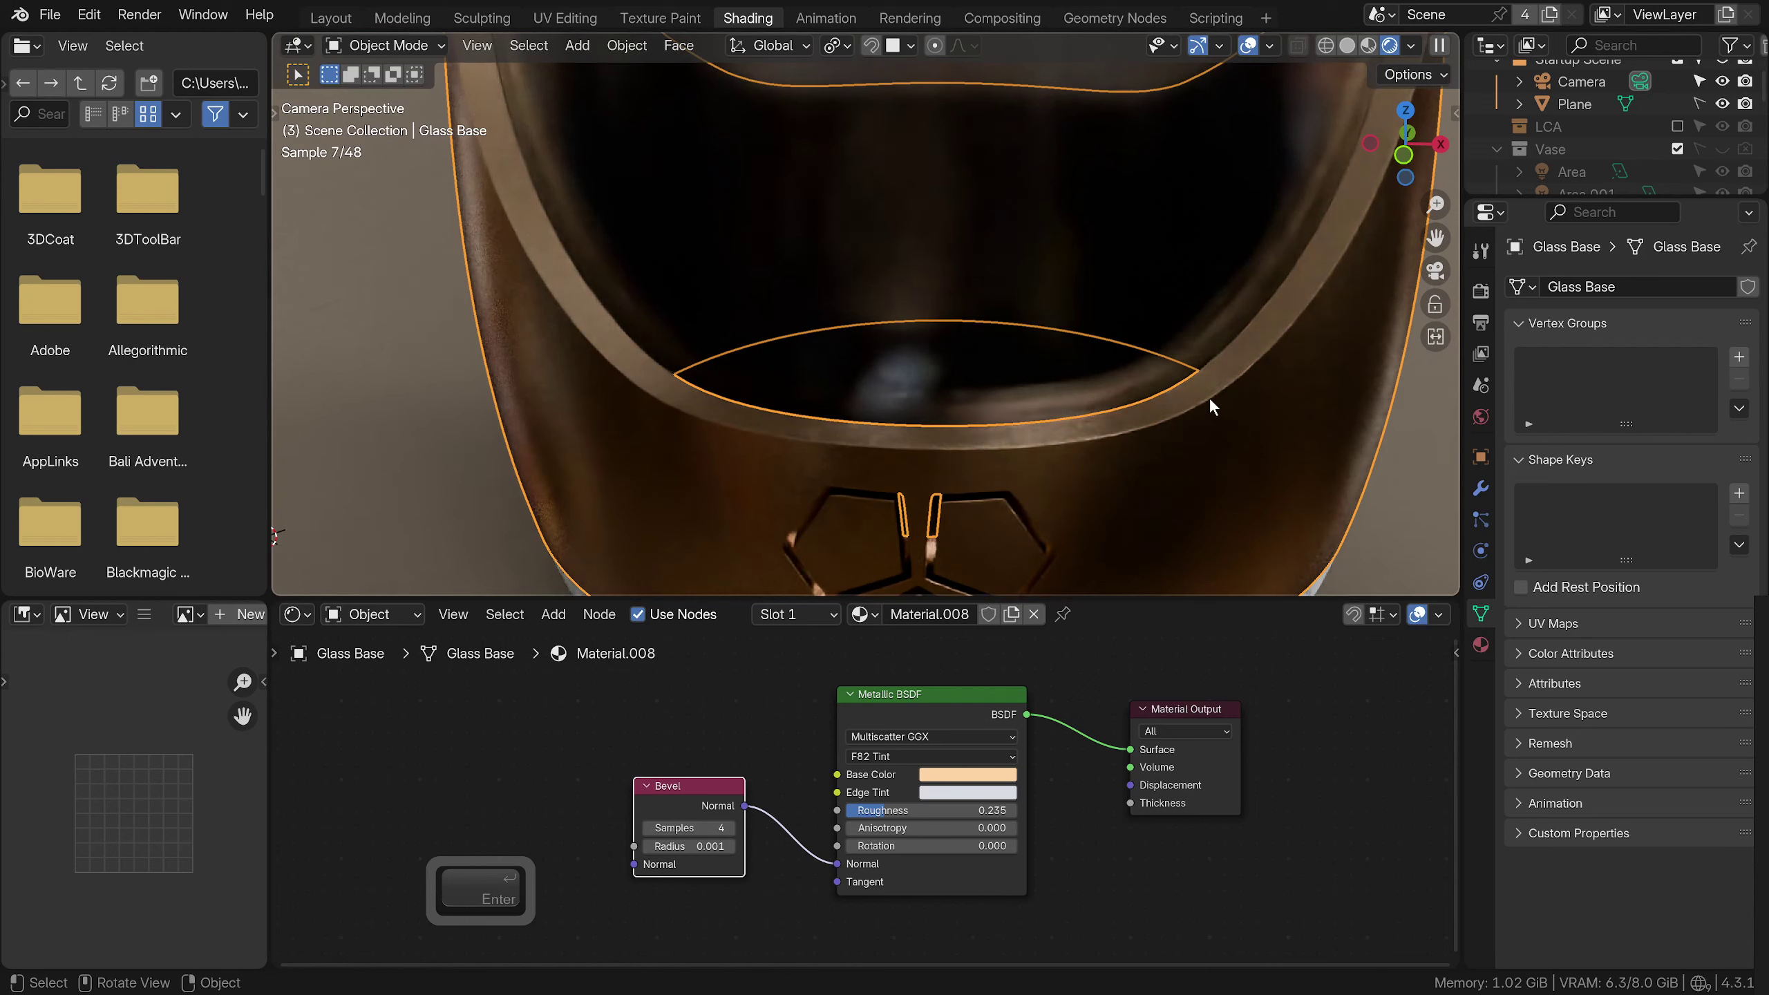
Set the Bevel node's radius to 0.005
click(710, 846)
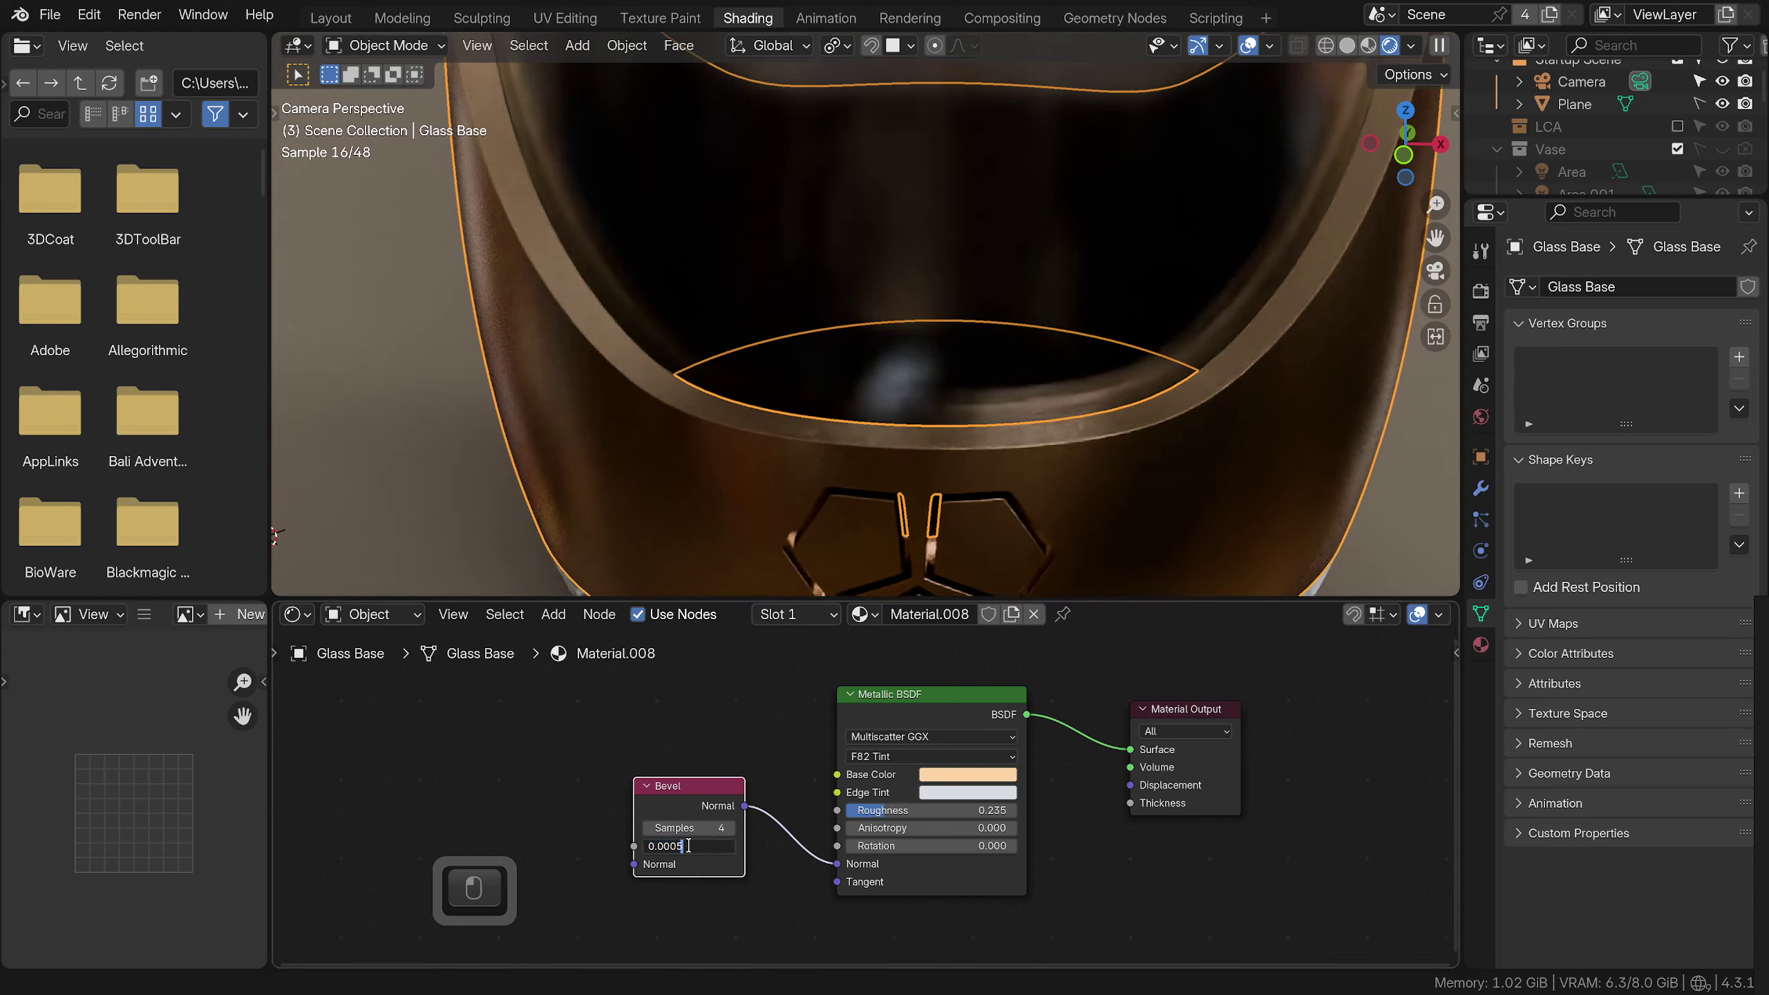
key(BackSpace)
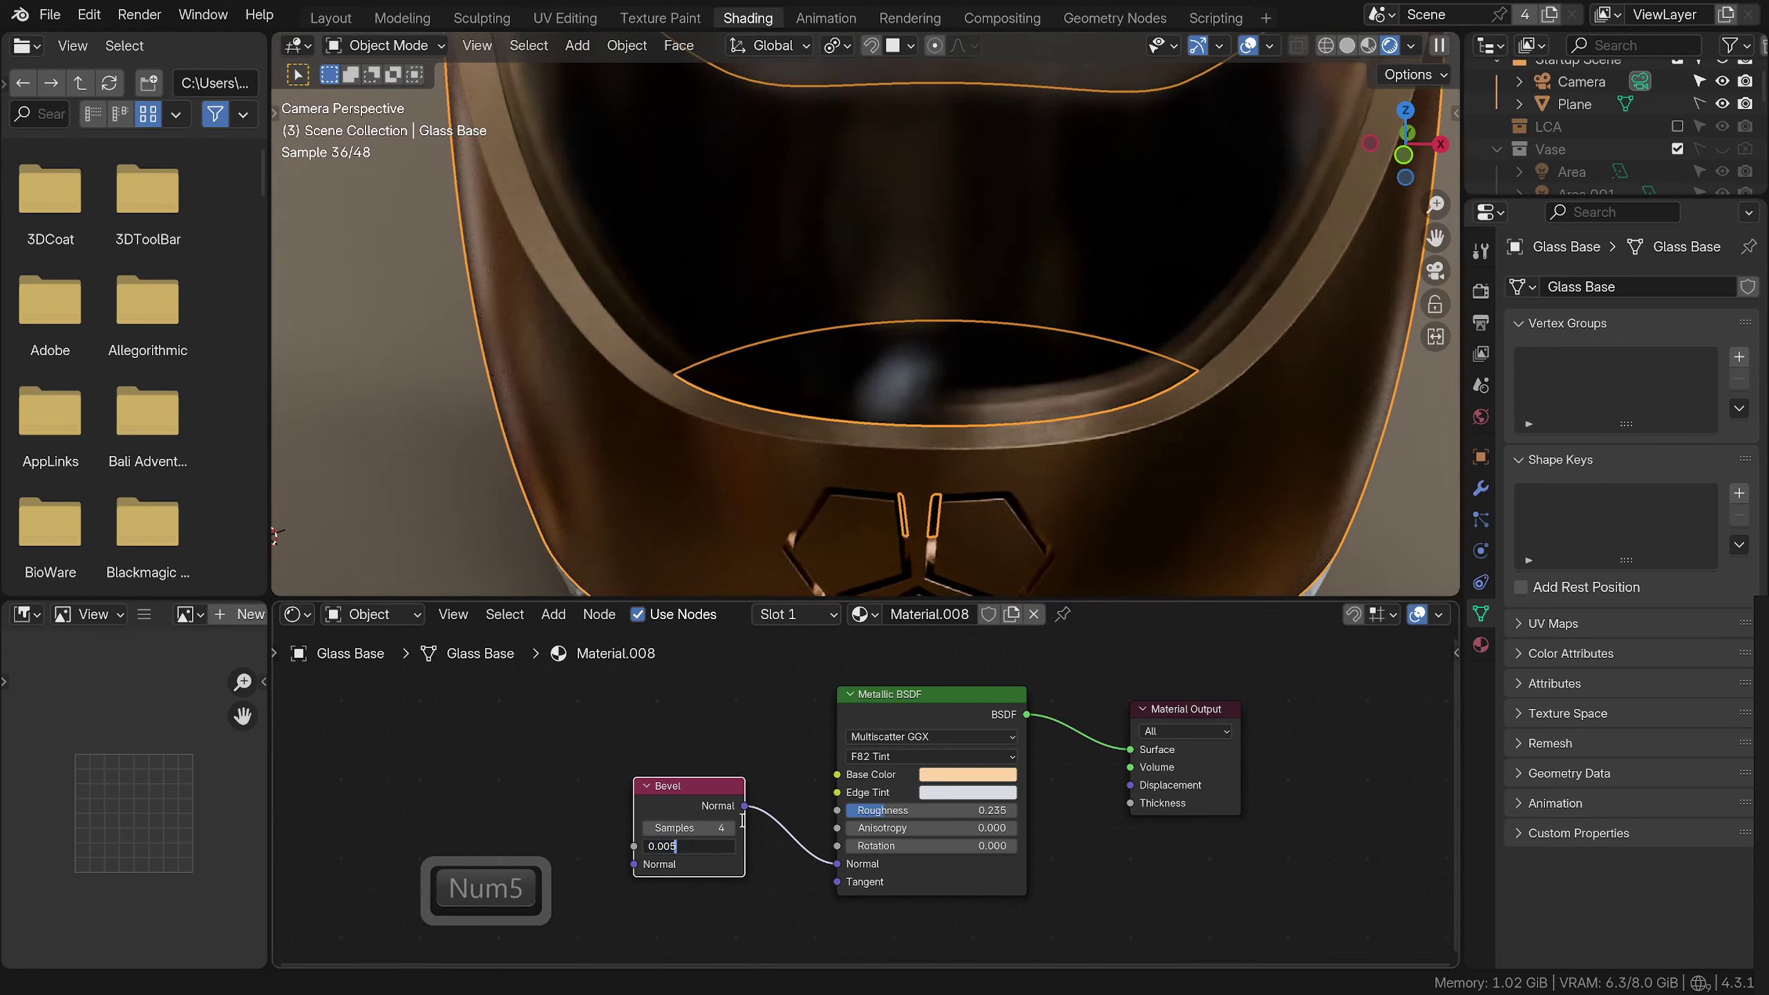
text(5)
key(Return)
key(Right)
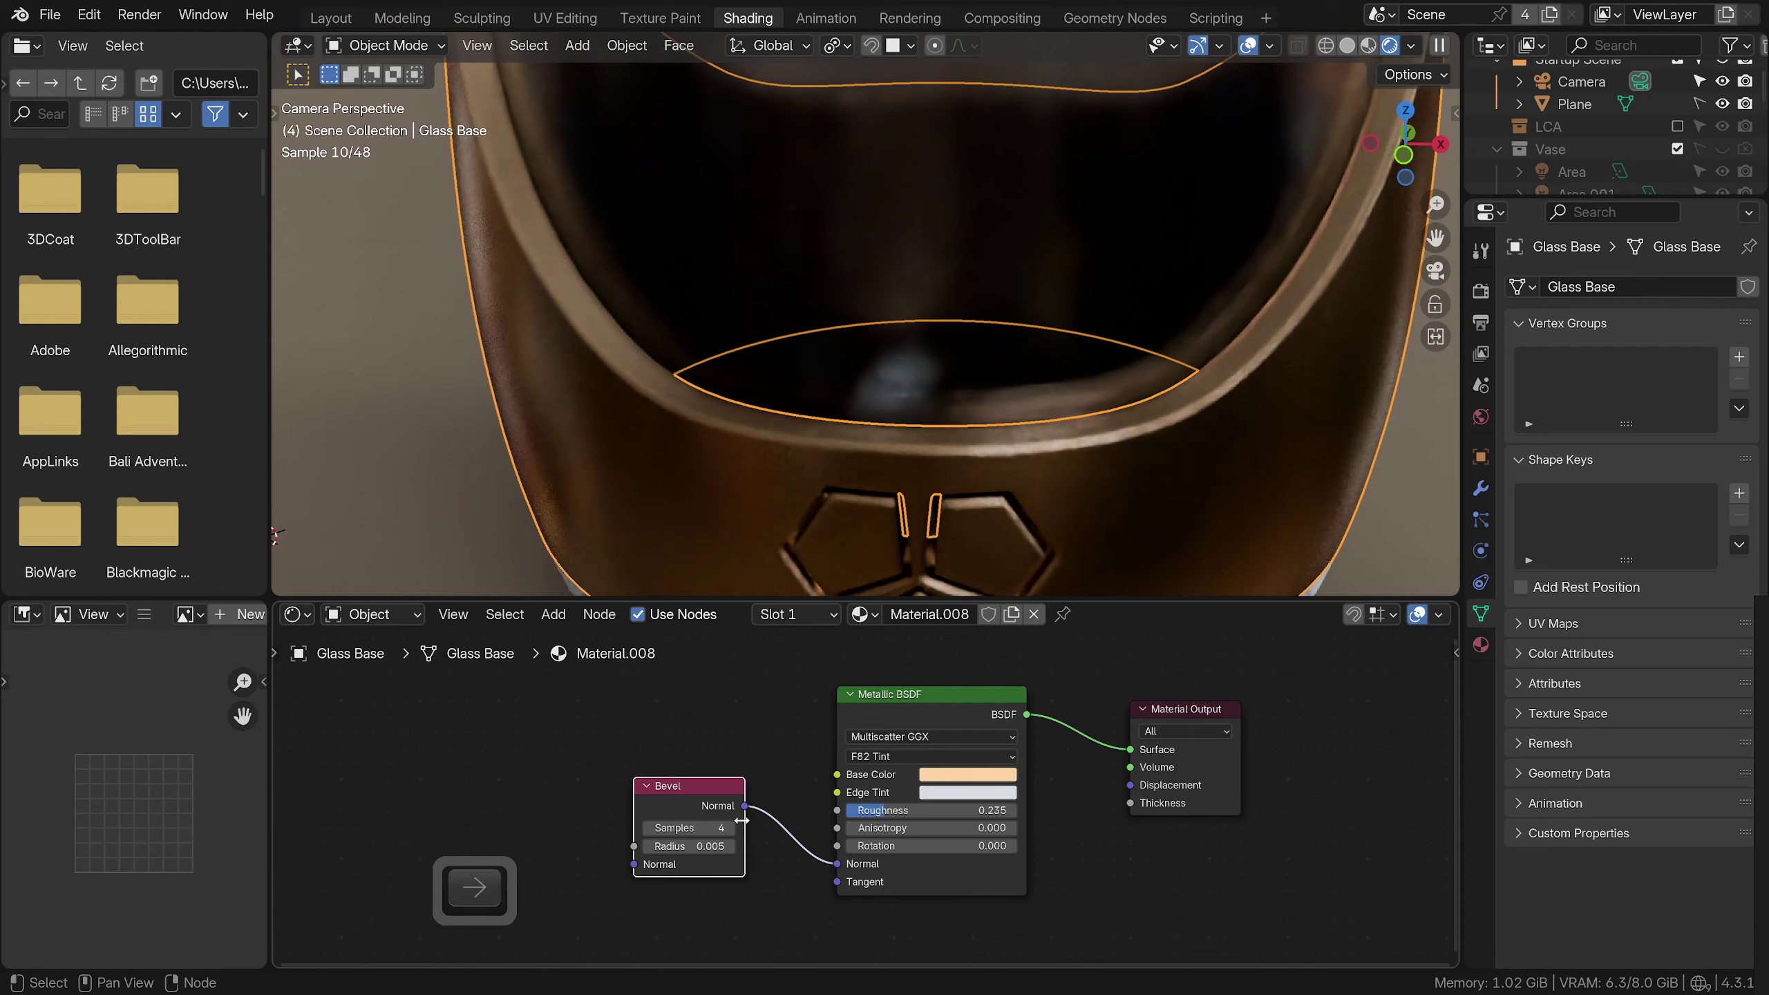
Set the Bevel node's radius to 0.002
click(719, 847)
click(671, 846)
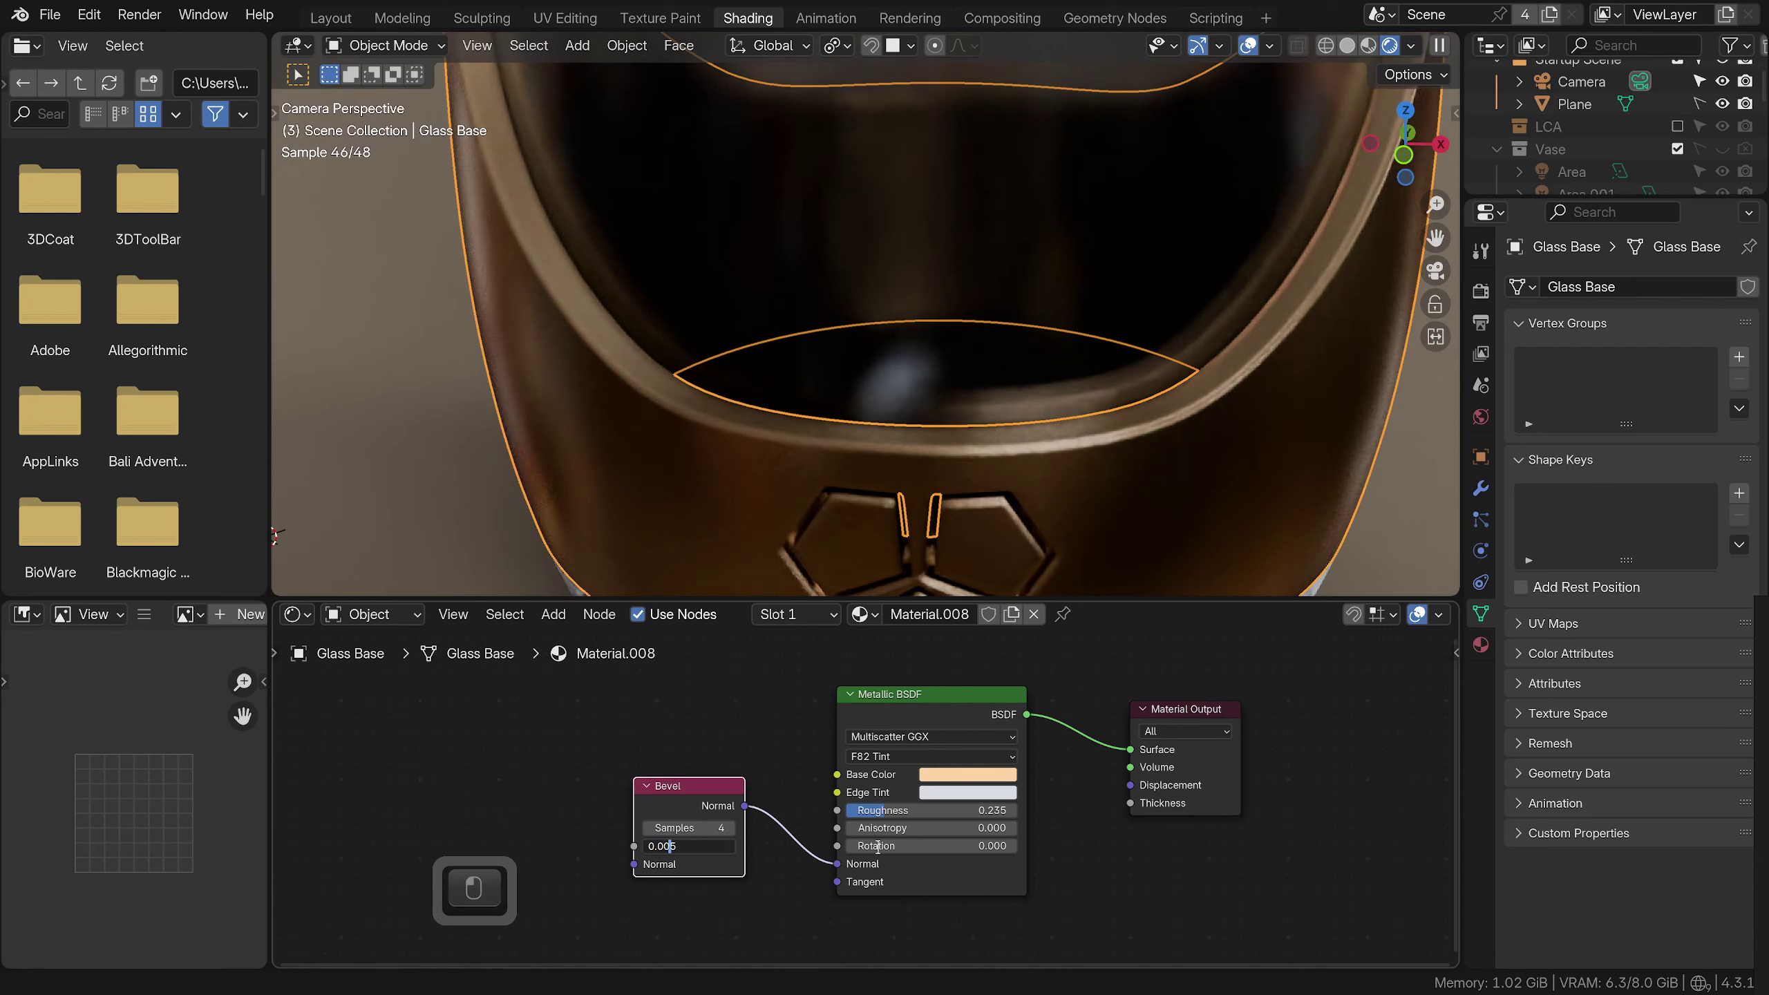
key(Delete)
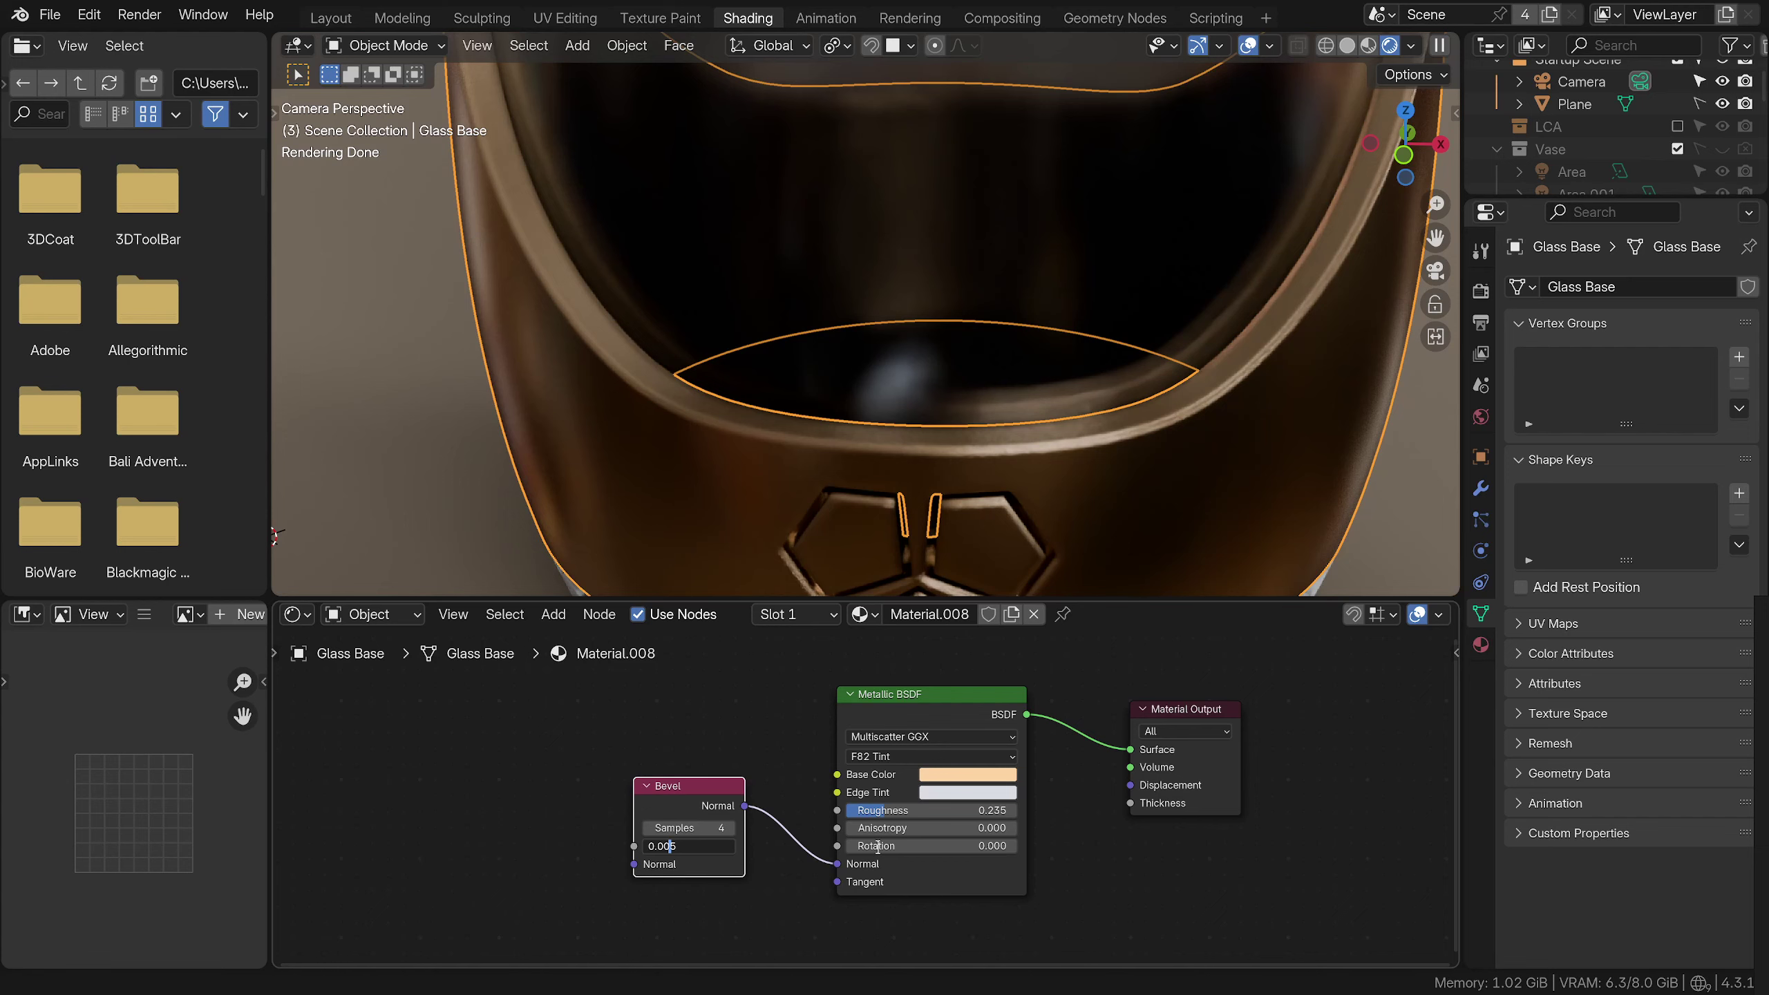
text(2)
key(Return)
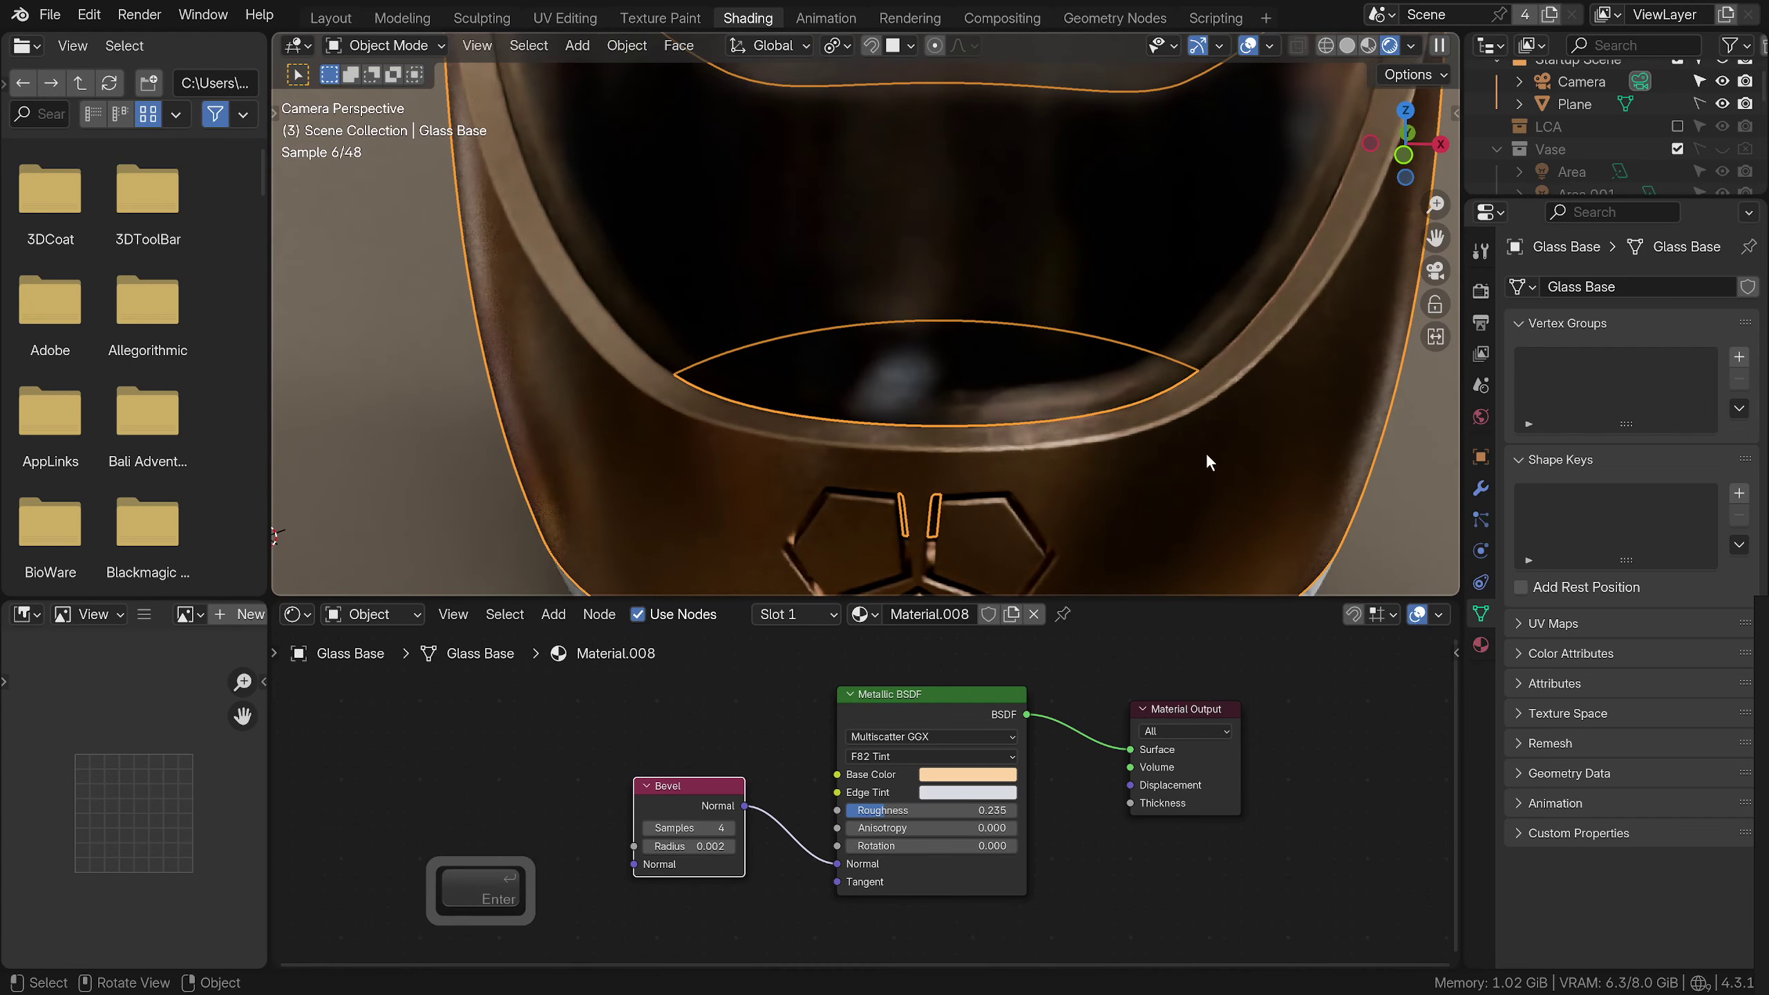
scroll(1204, 455, down, 1)
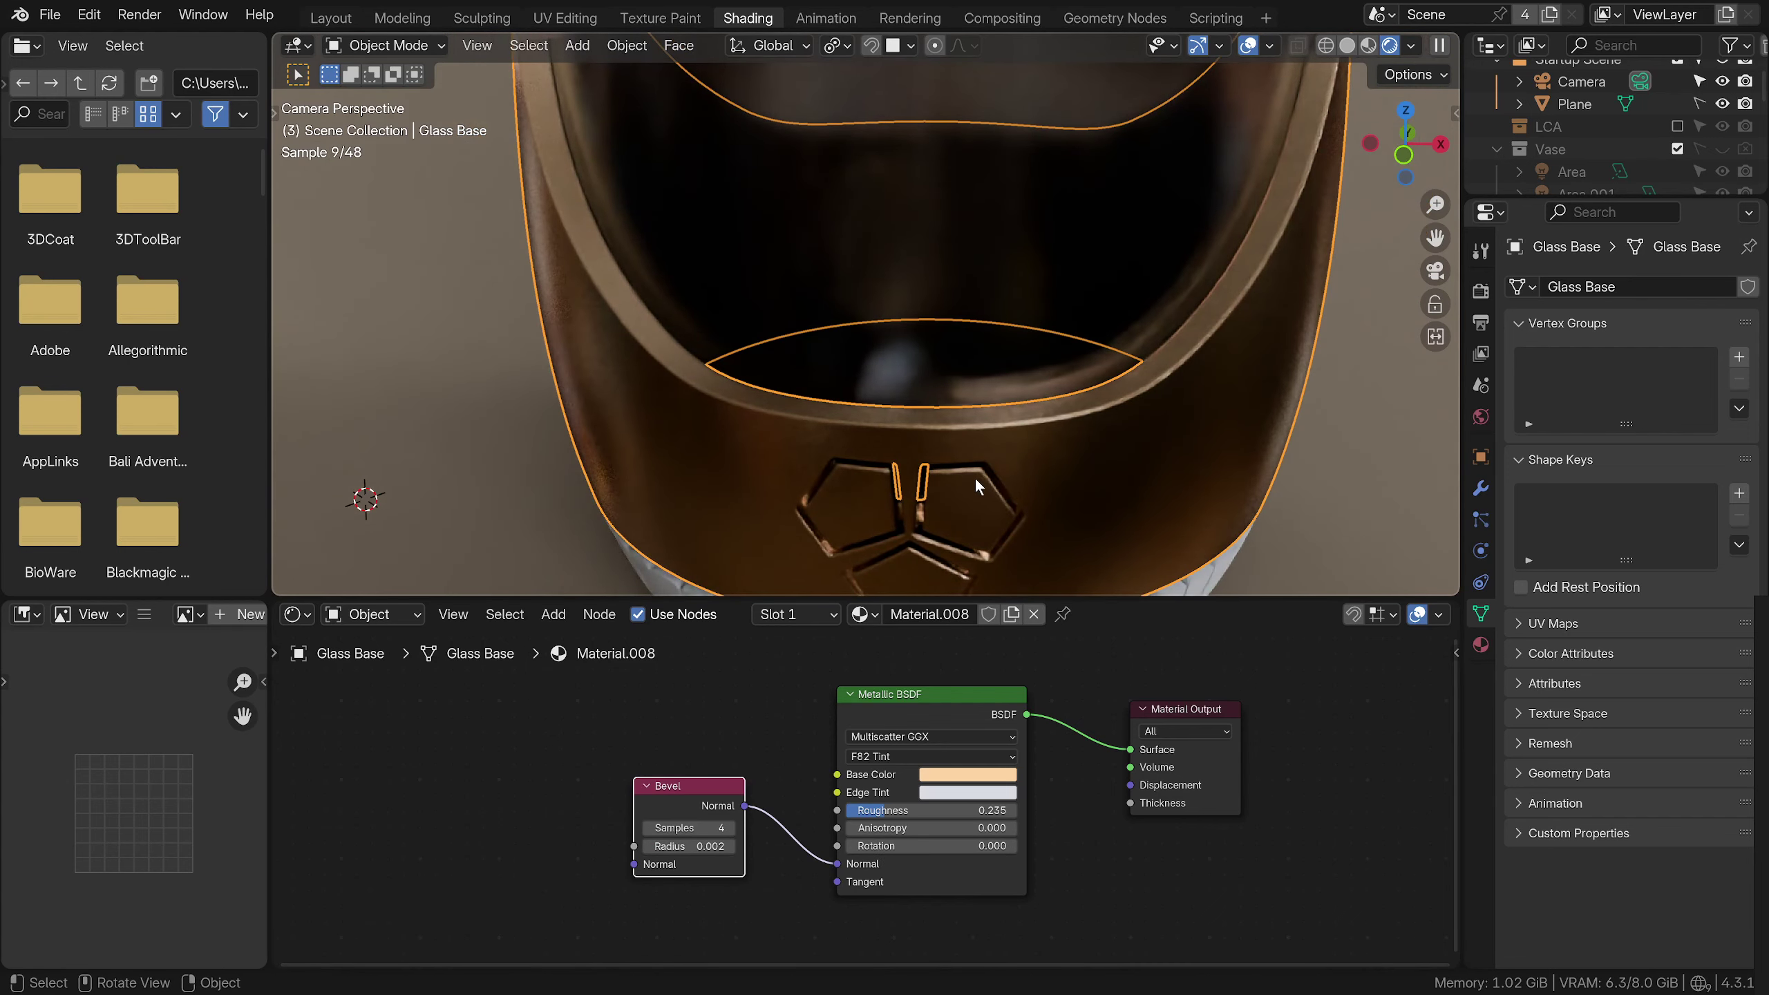
scroll(1013, 547, down, 5)
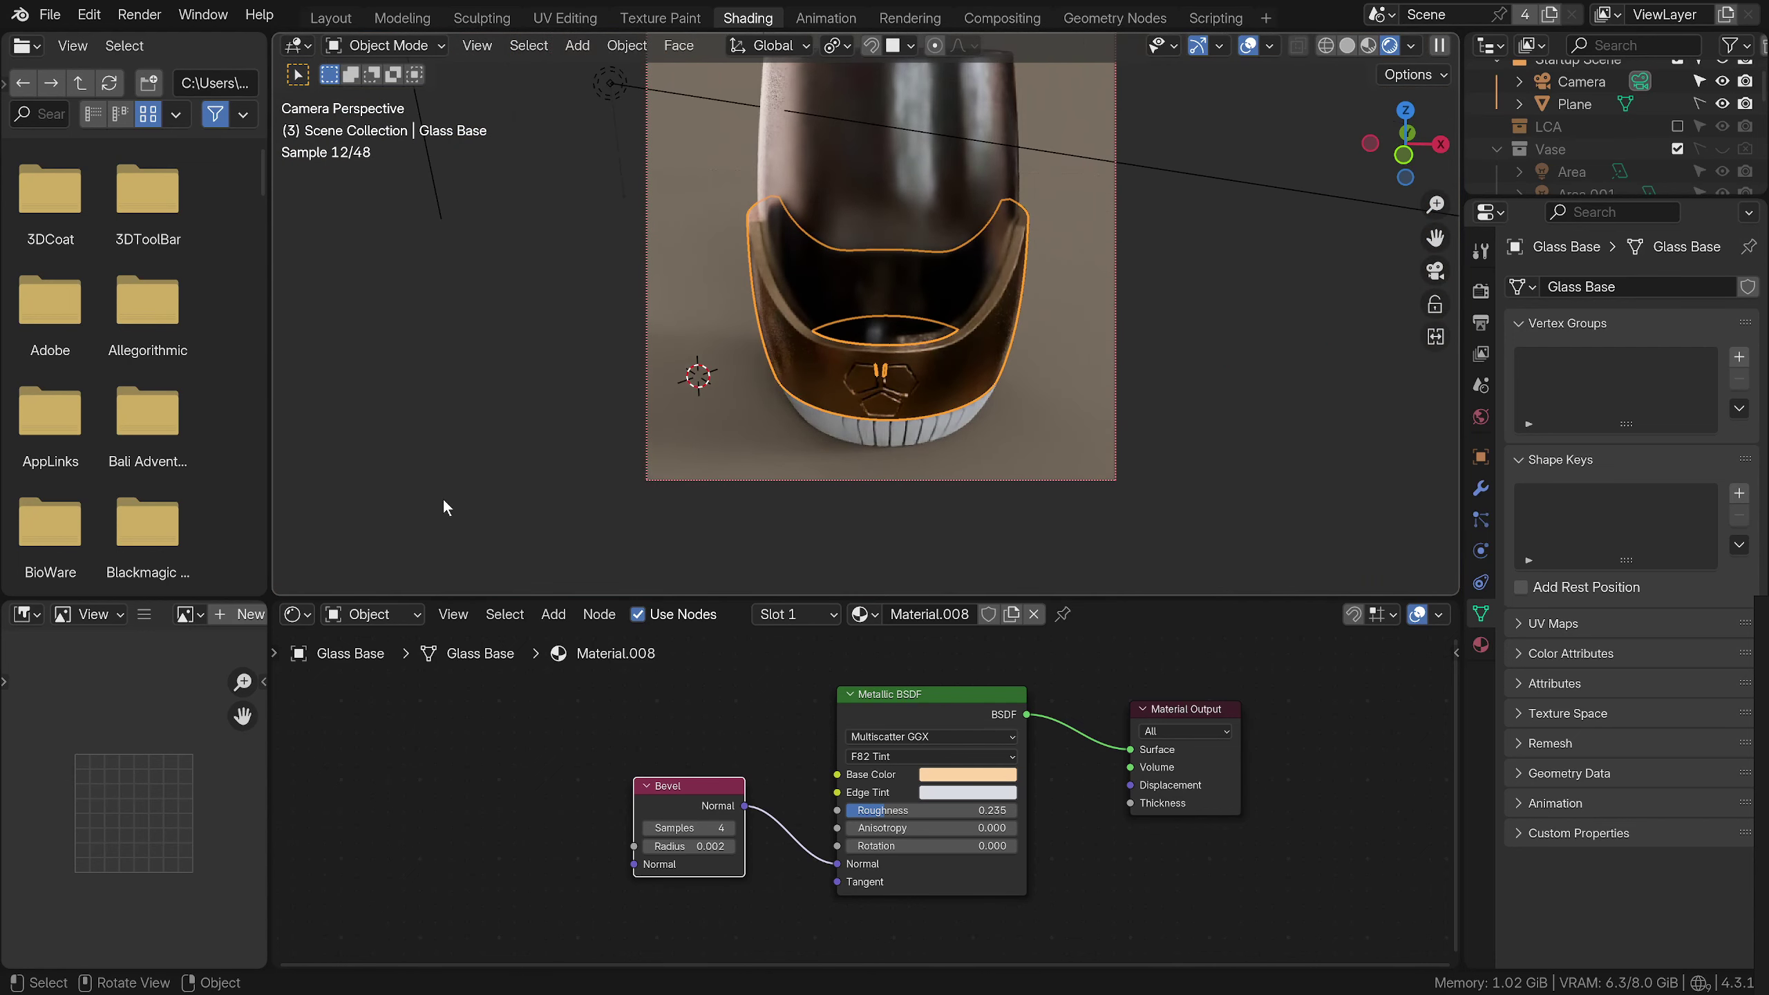
Select all the ribbed bottom trim pieces and link the Glass Base's material to them
scroll(1585, 158, down, 6)
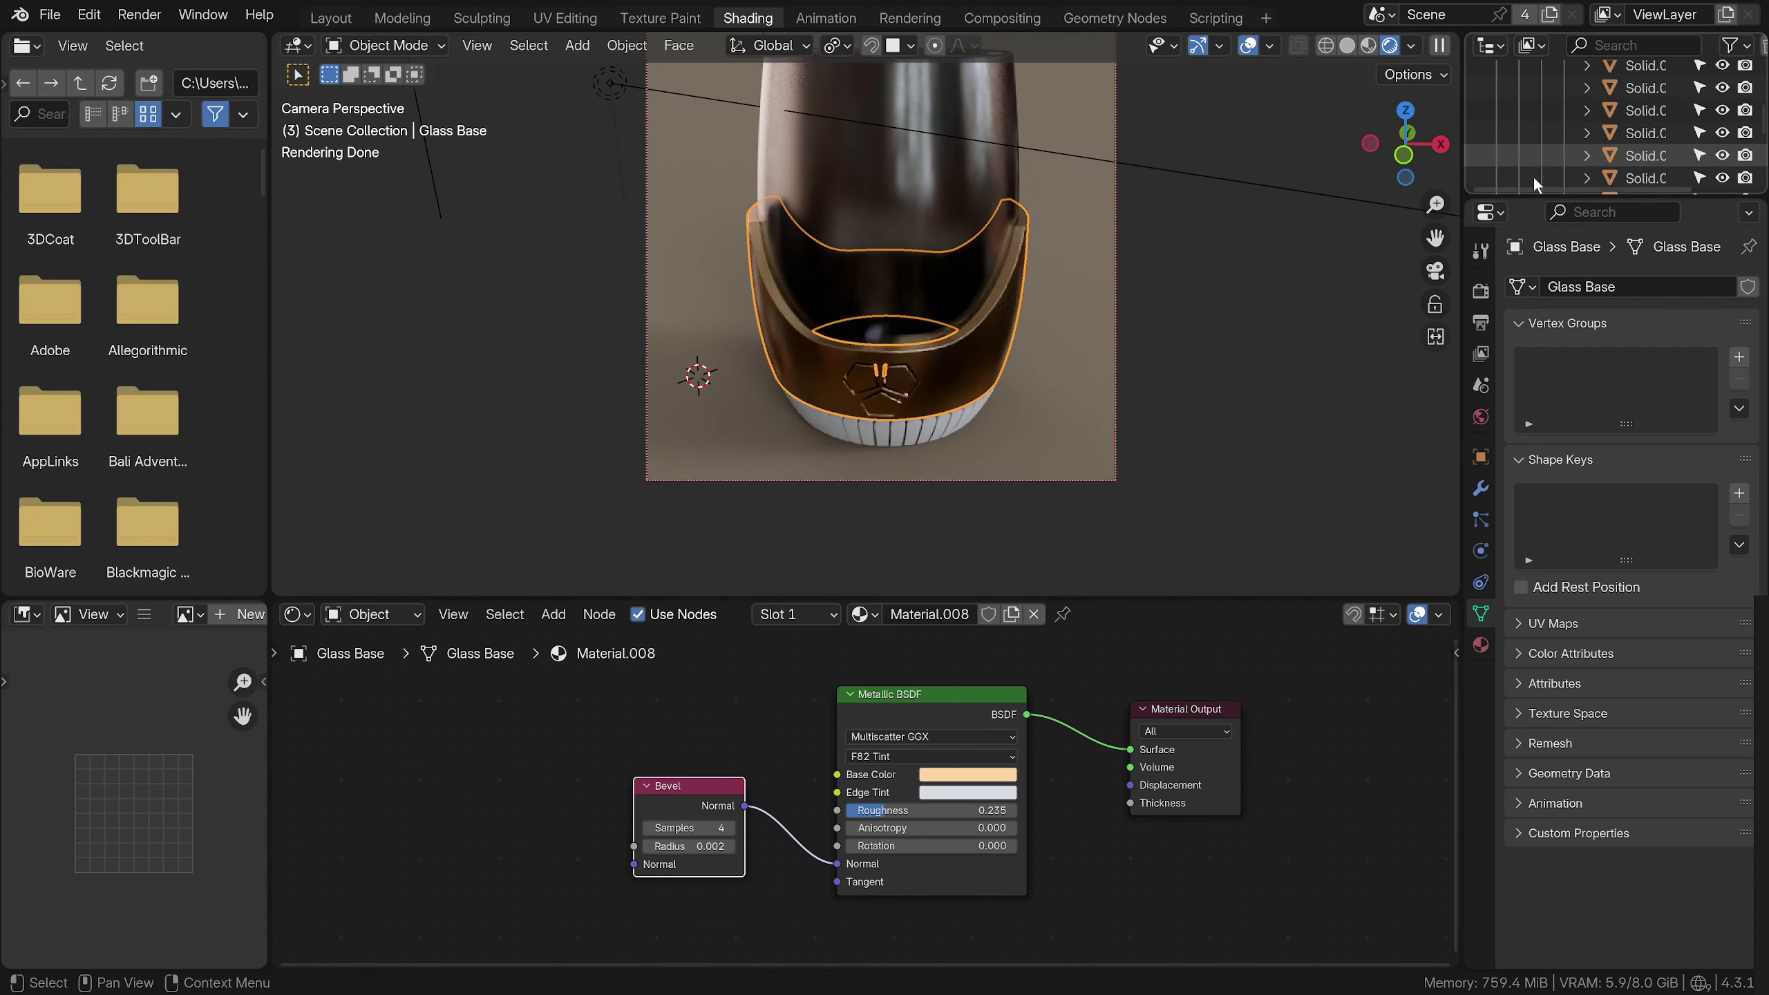
scroll(1616, 128, up, 6)
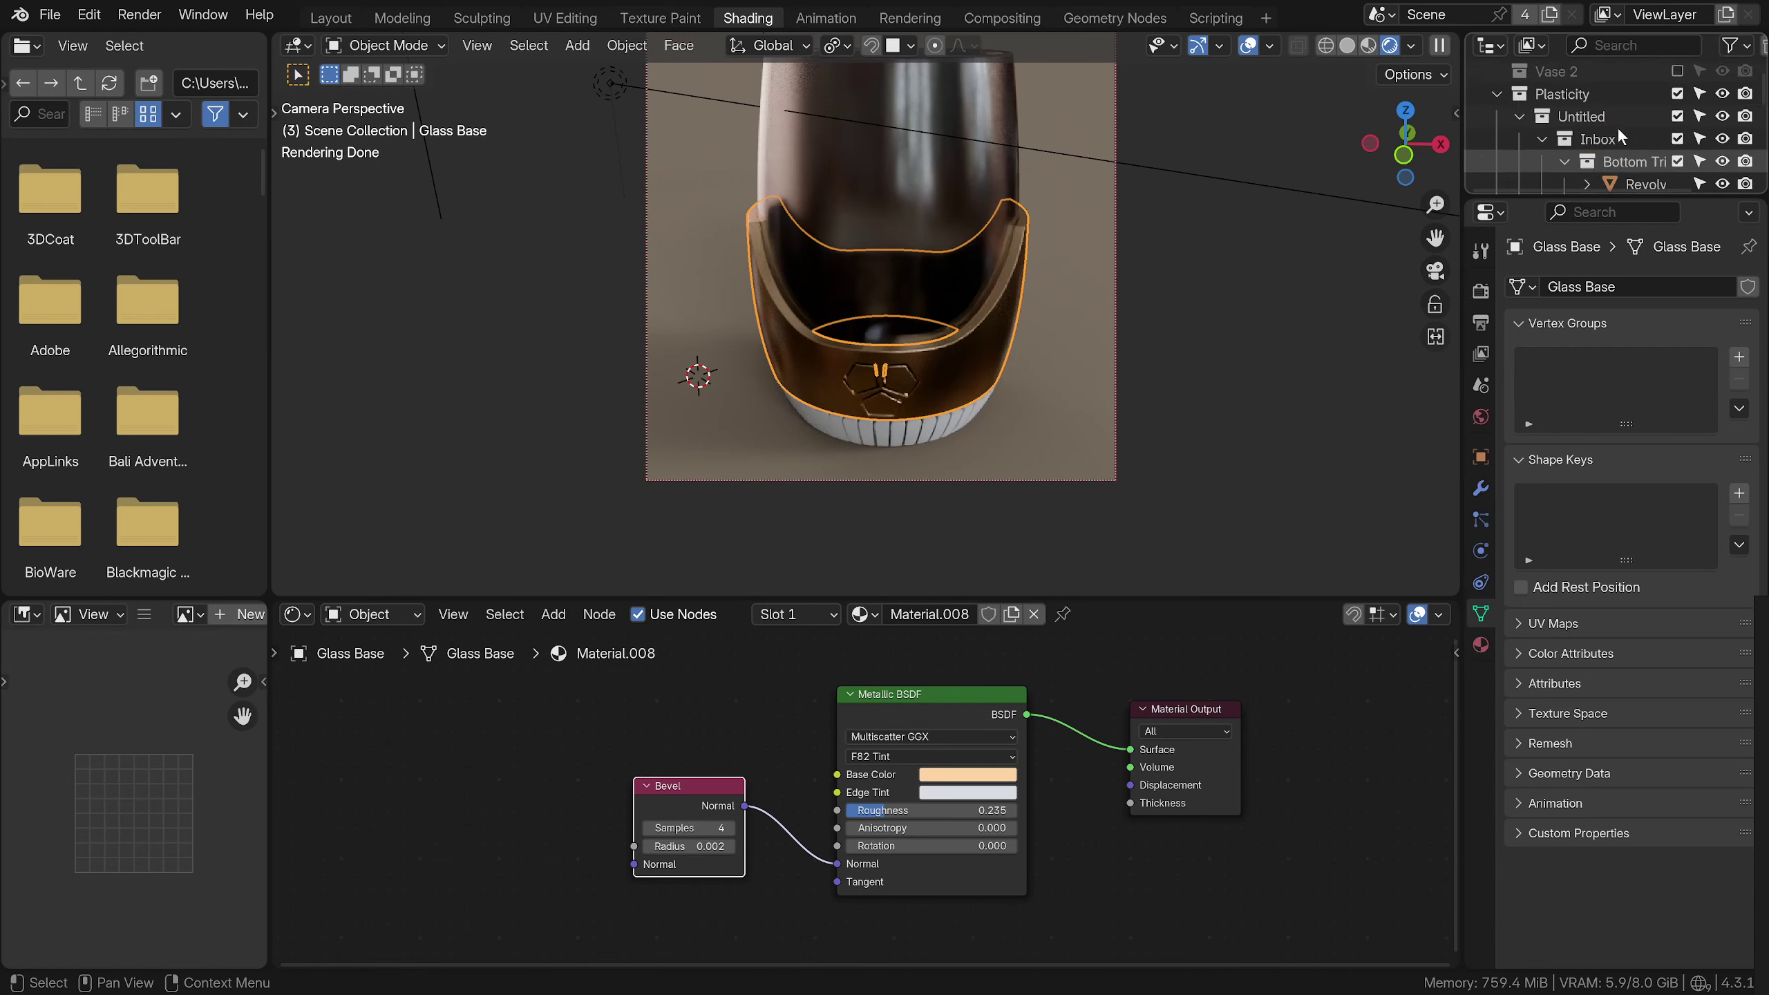
scroll(1618, 130, down, 2)
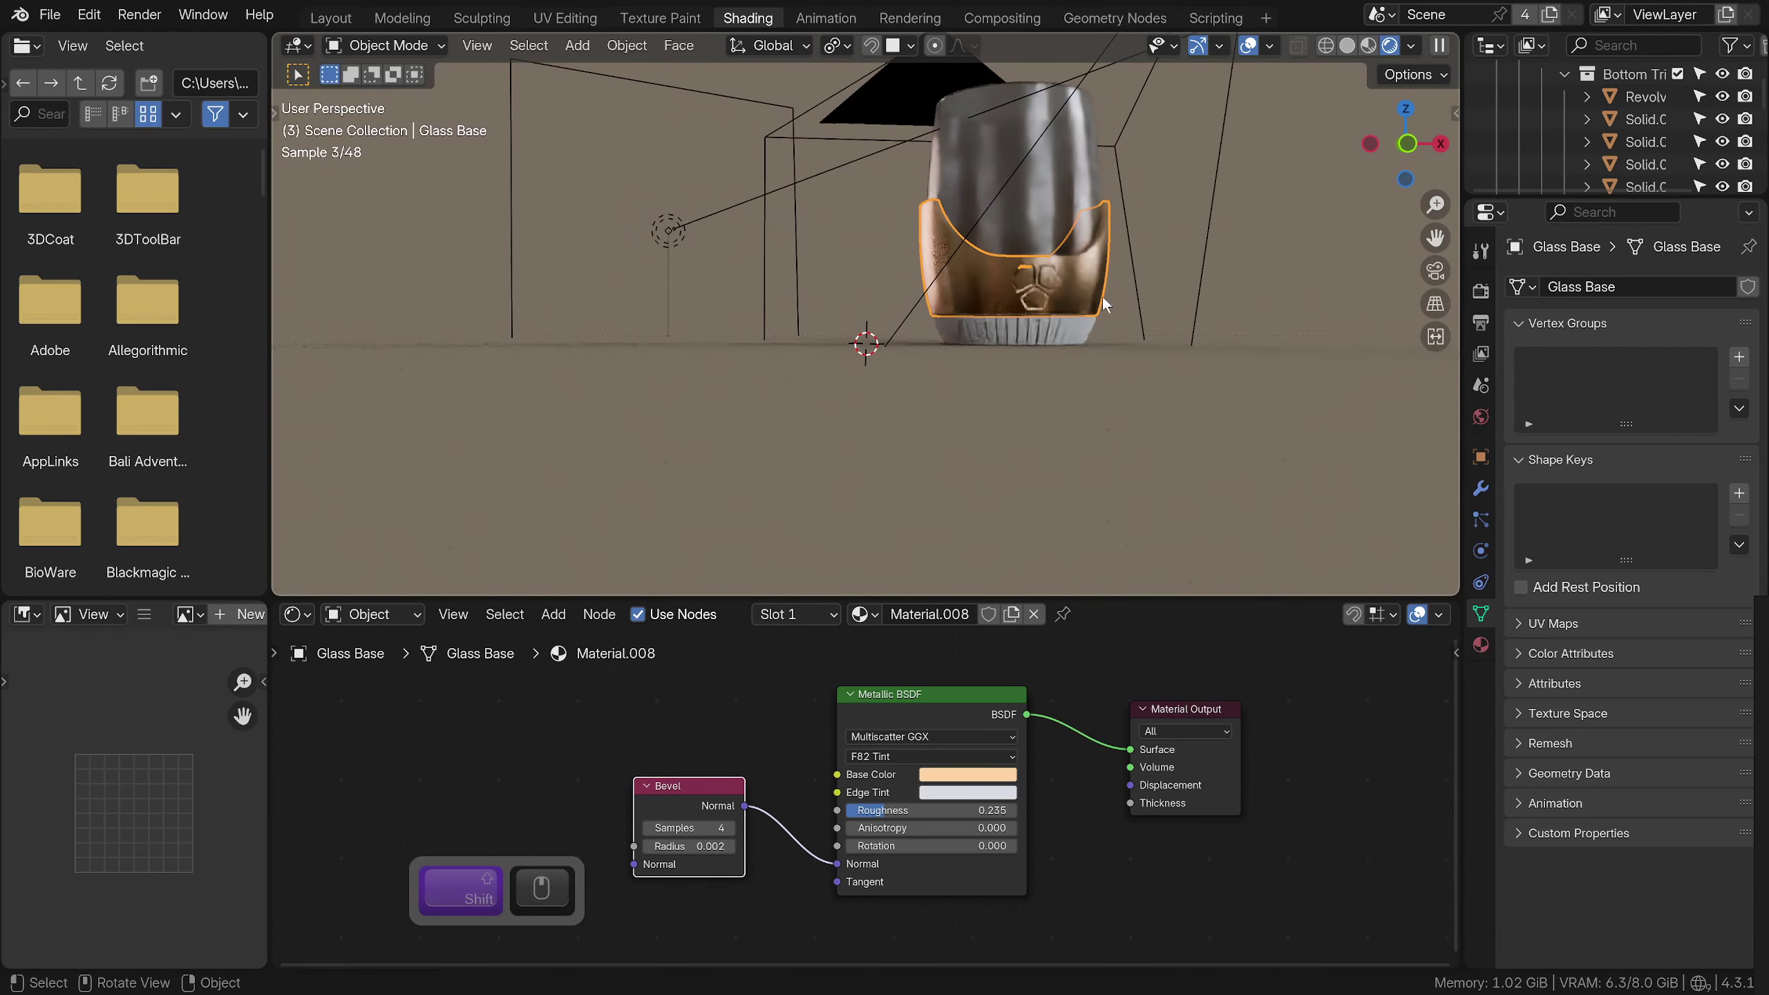
key(shift+b)
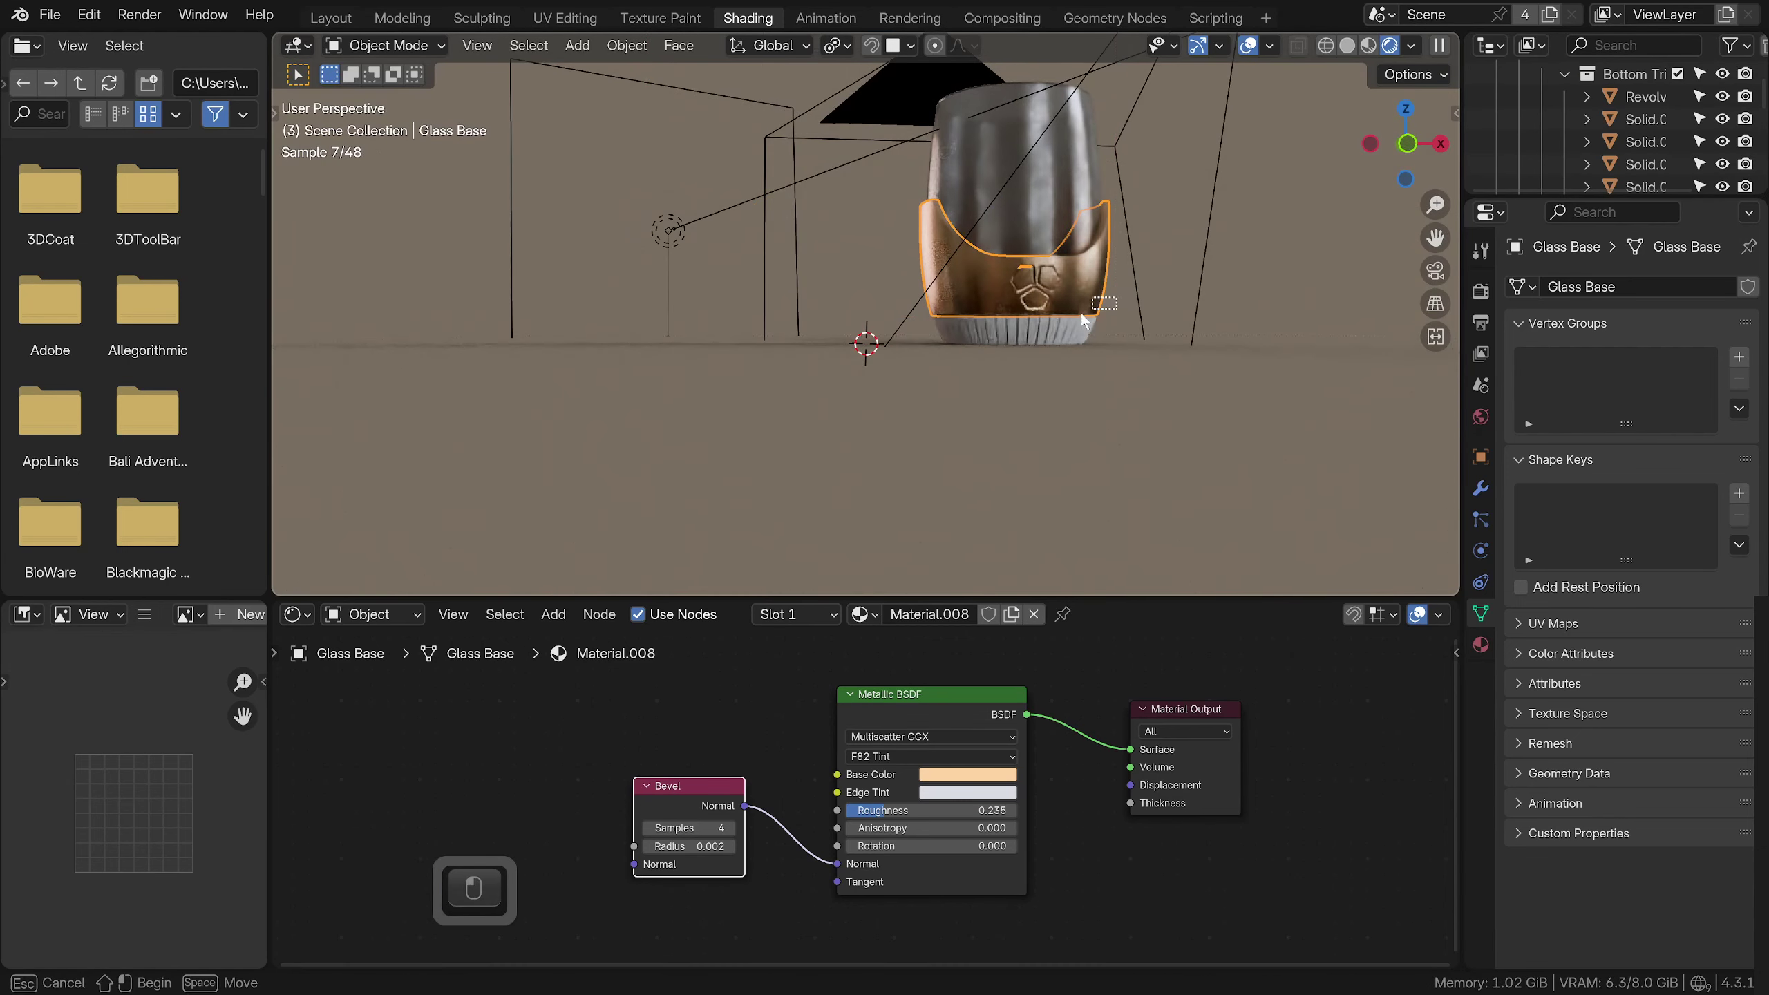
drag(888, 357, 1086, 273)
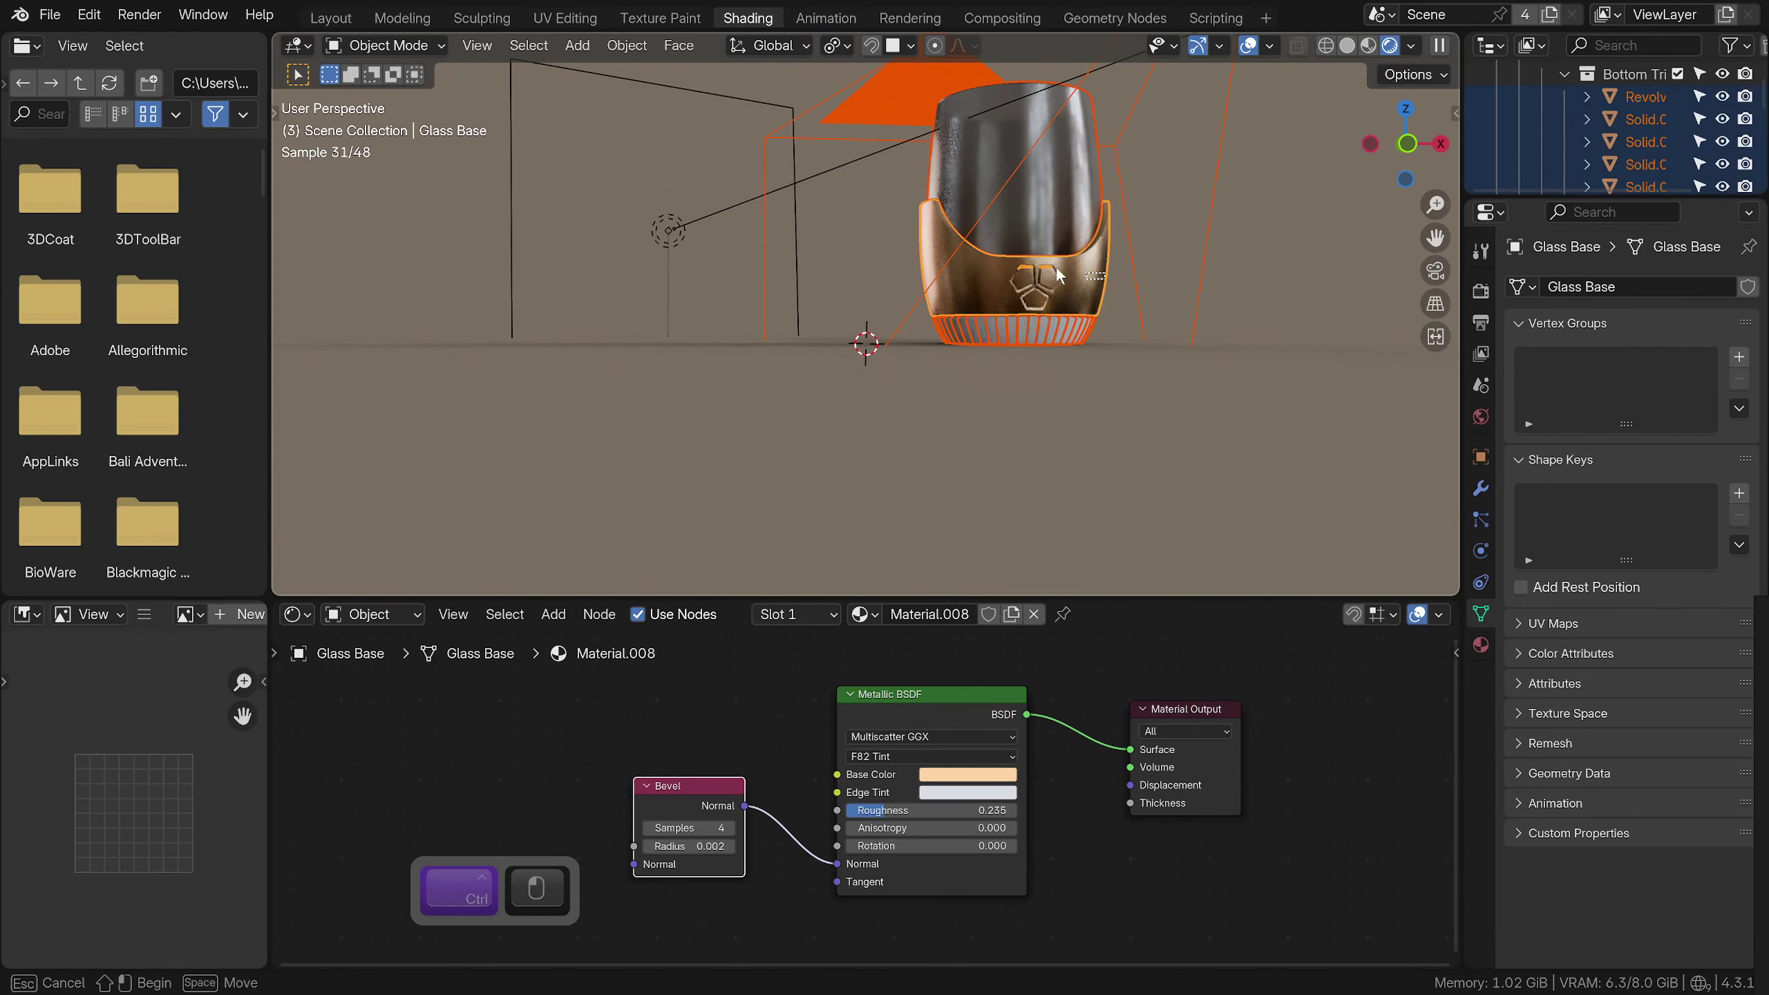
click(1181, 235)
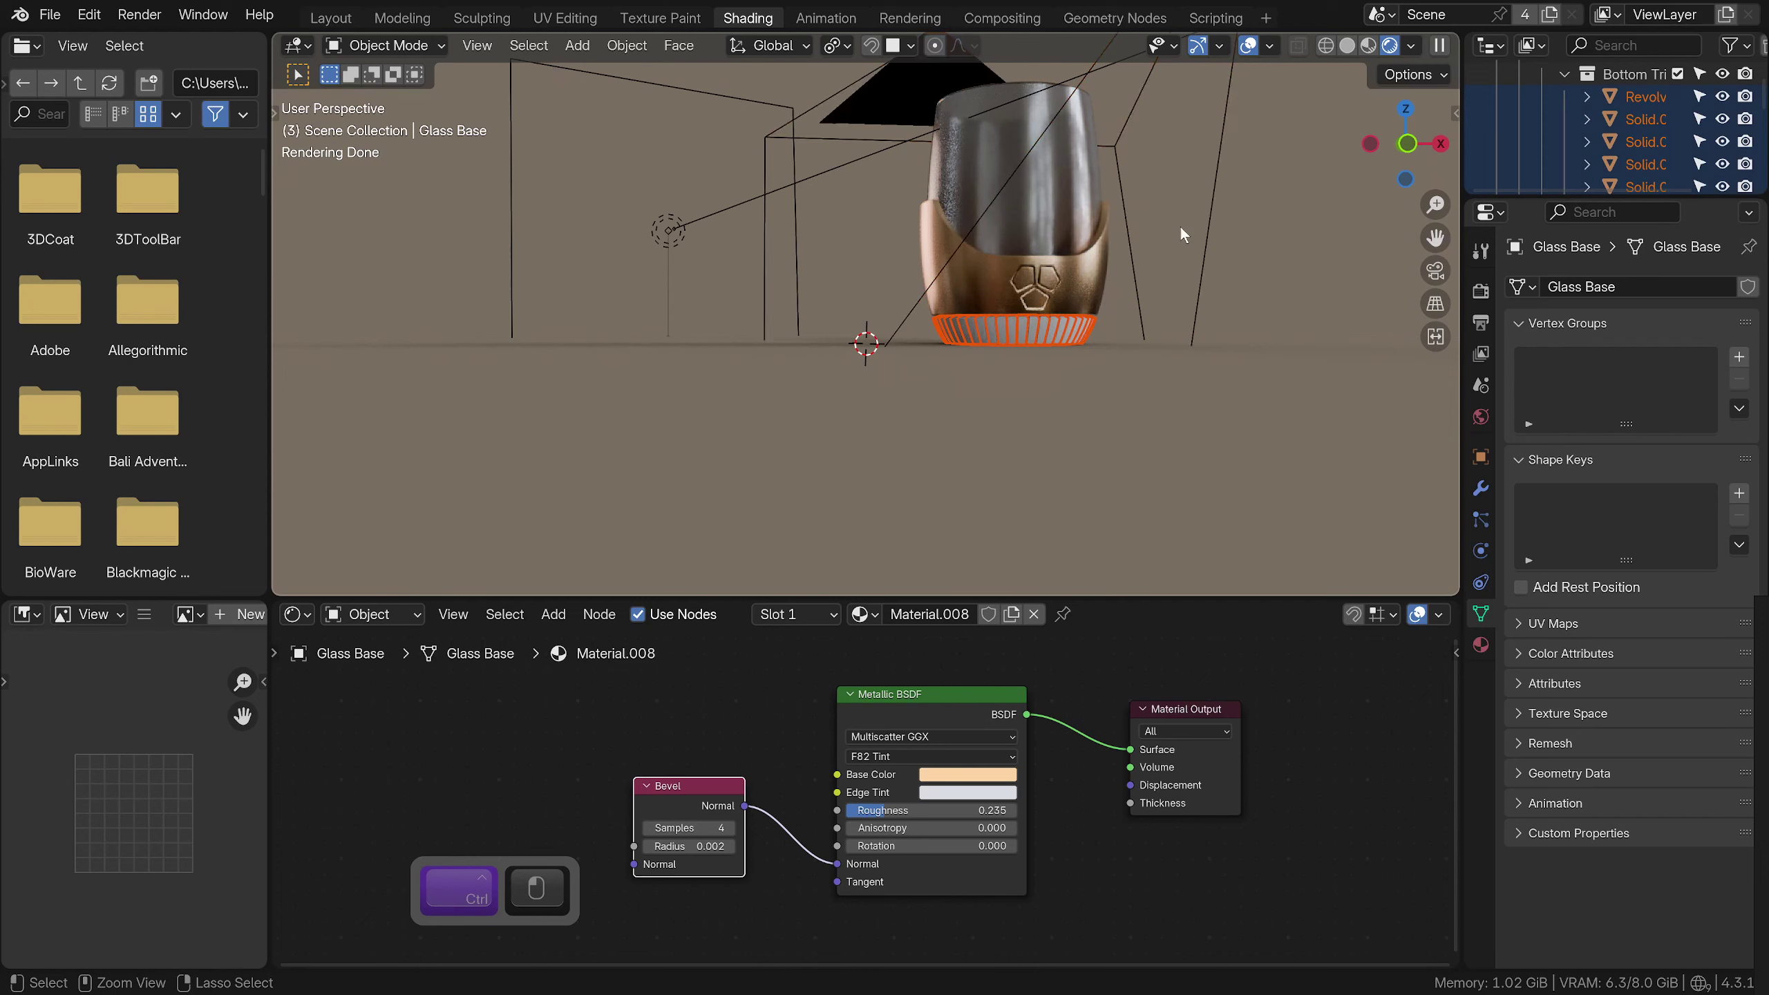
middle_drag(1091, 309, 1055, 312)
shift+click(1097, 279)
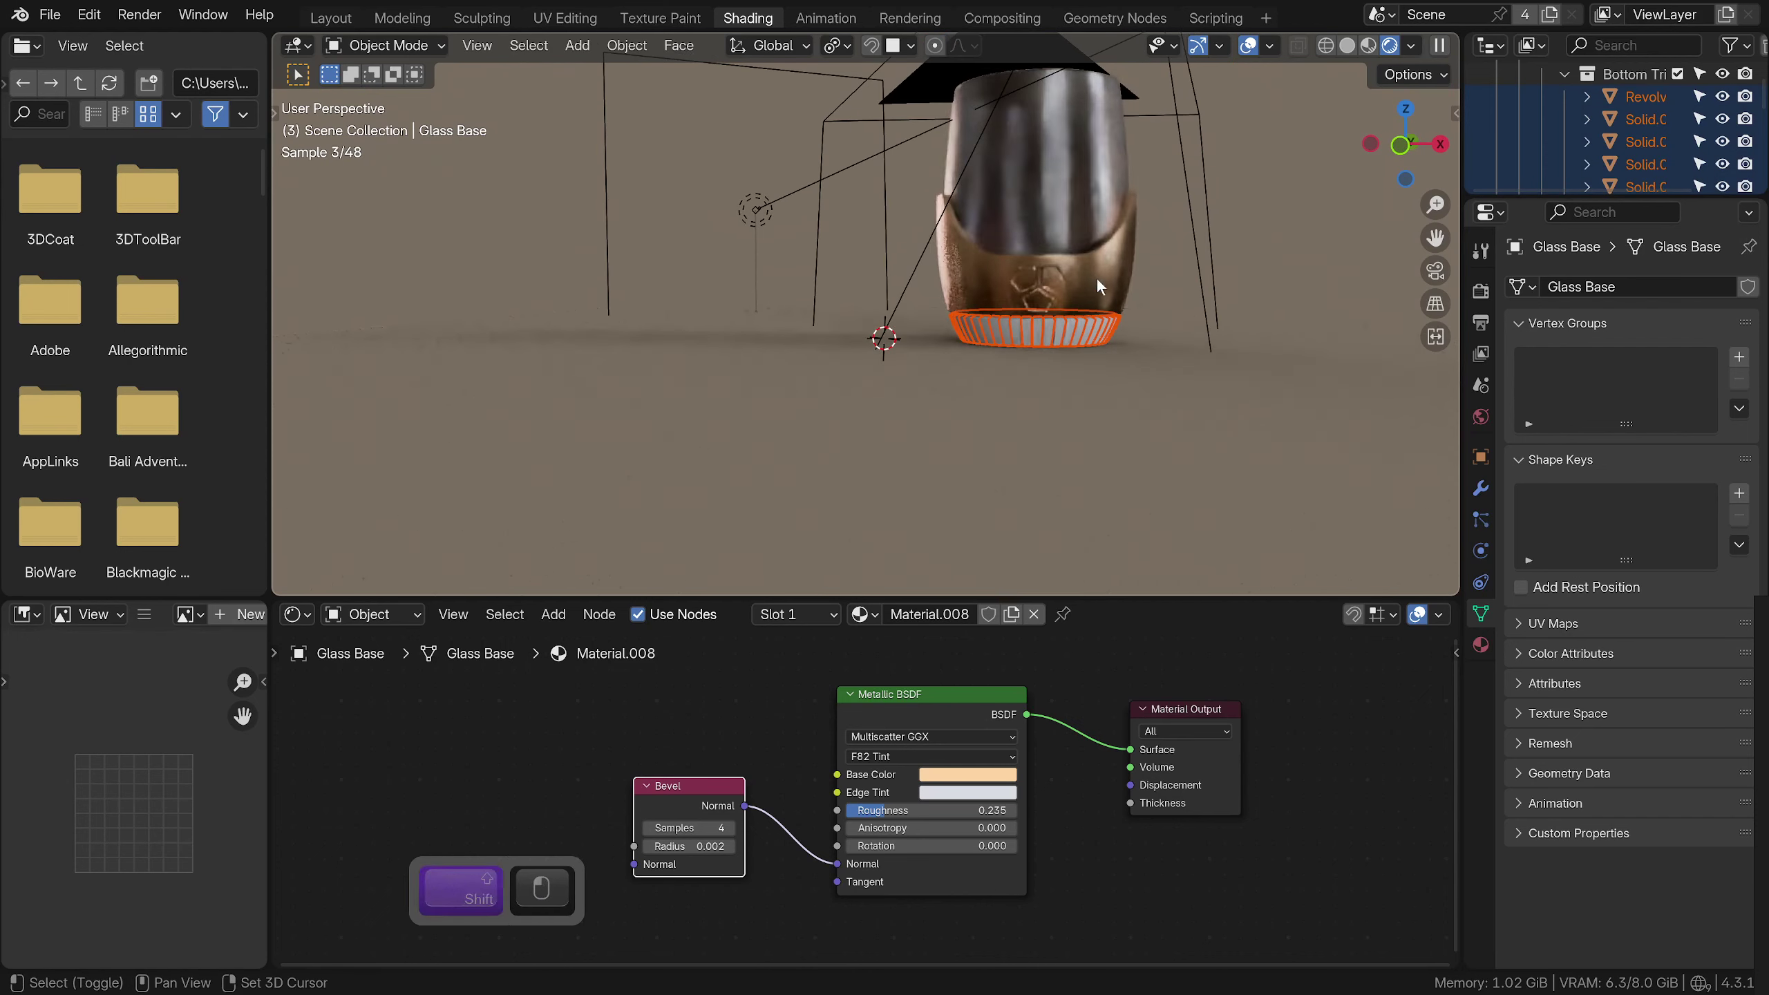
right_click(1110, 271)
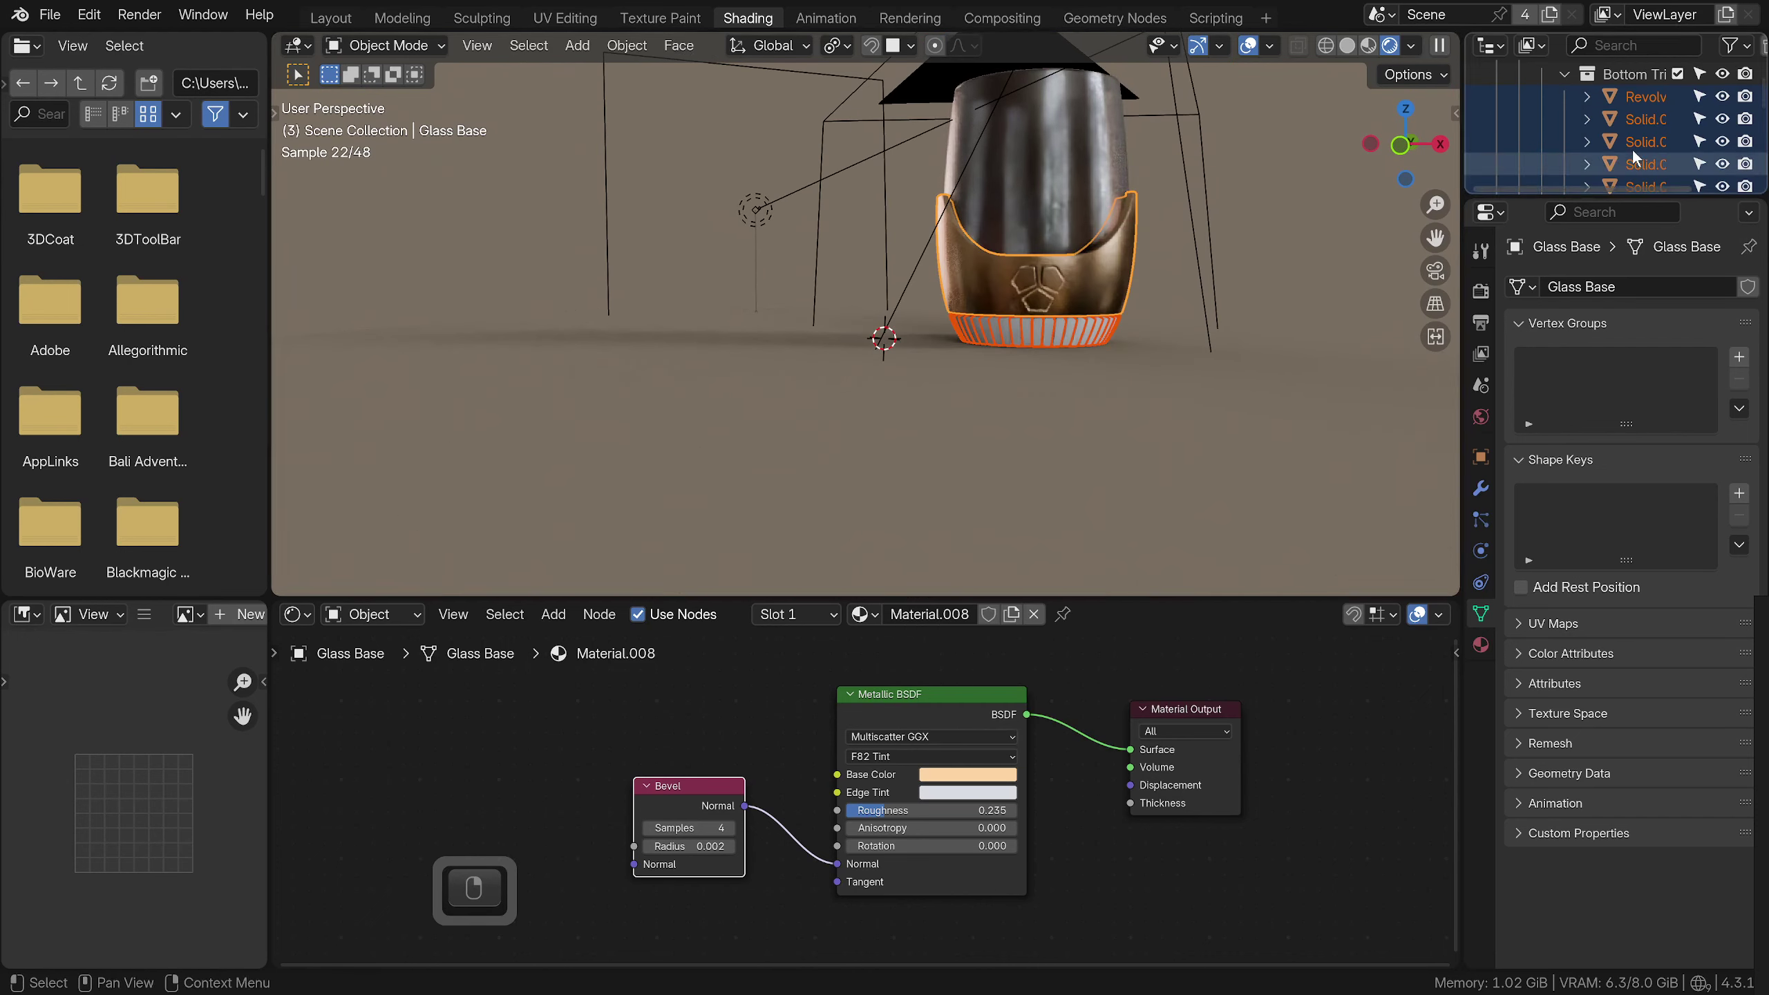
key(ctrl+l)
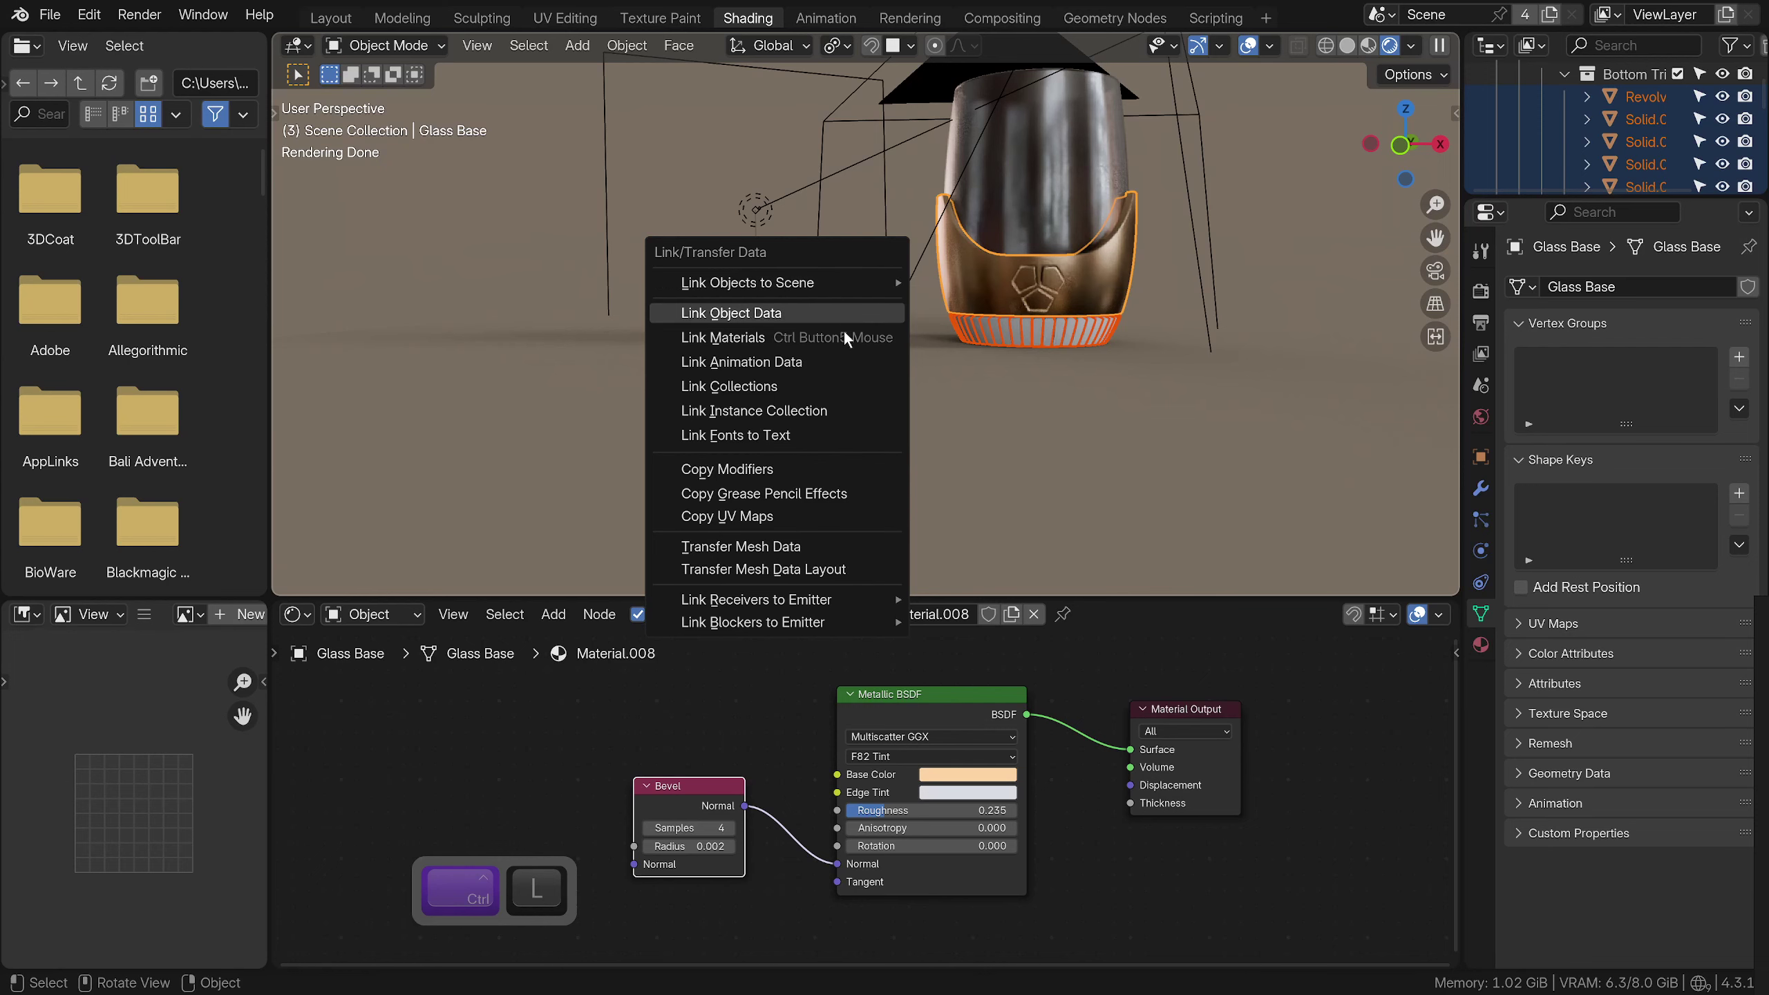
click(846, 338)
click(1250, 237)
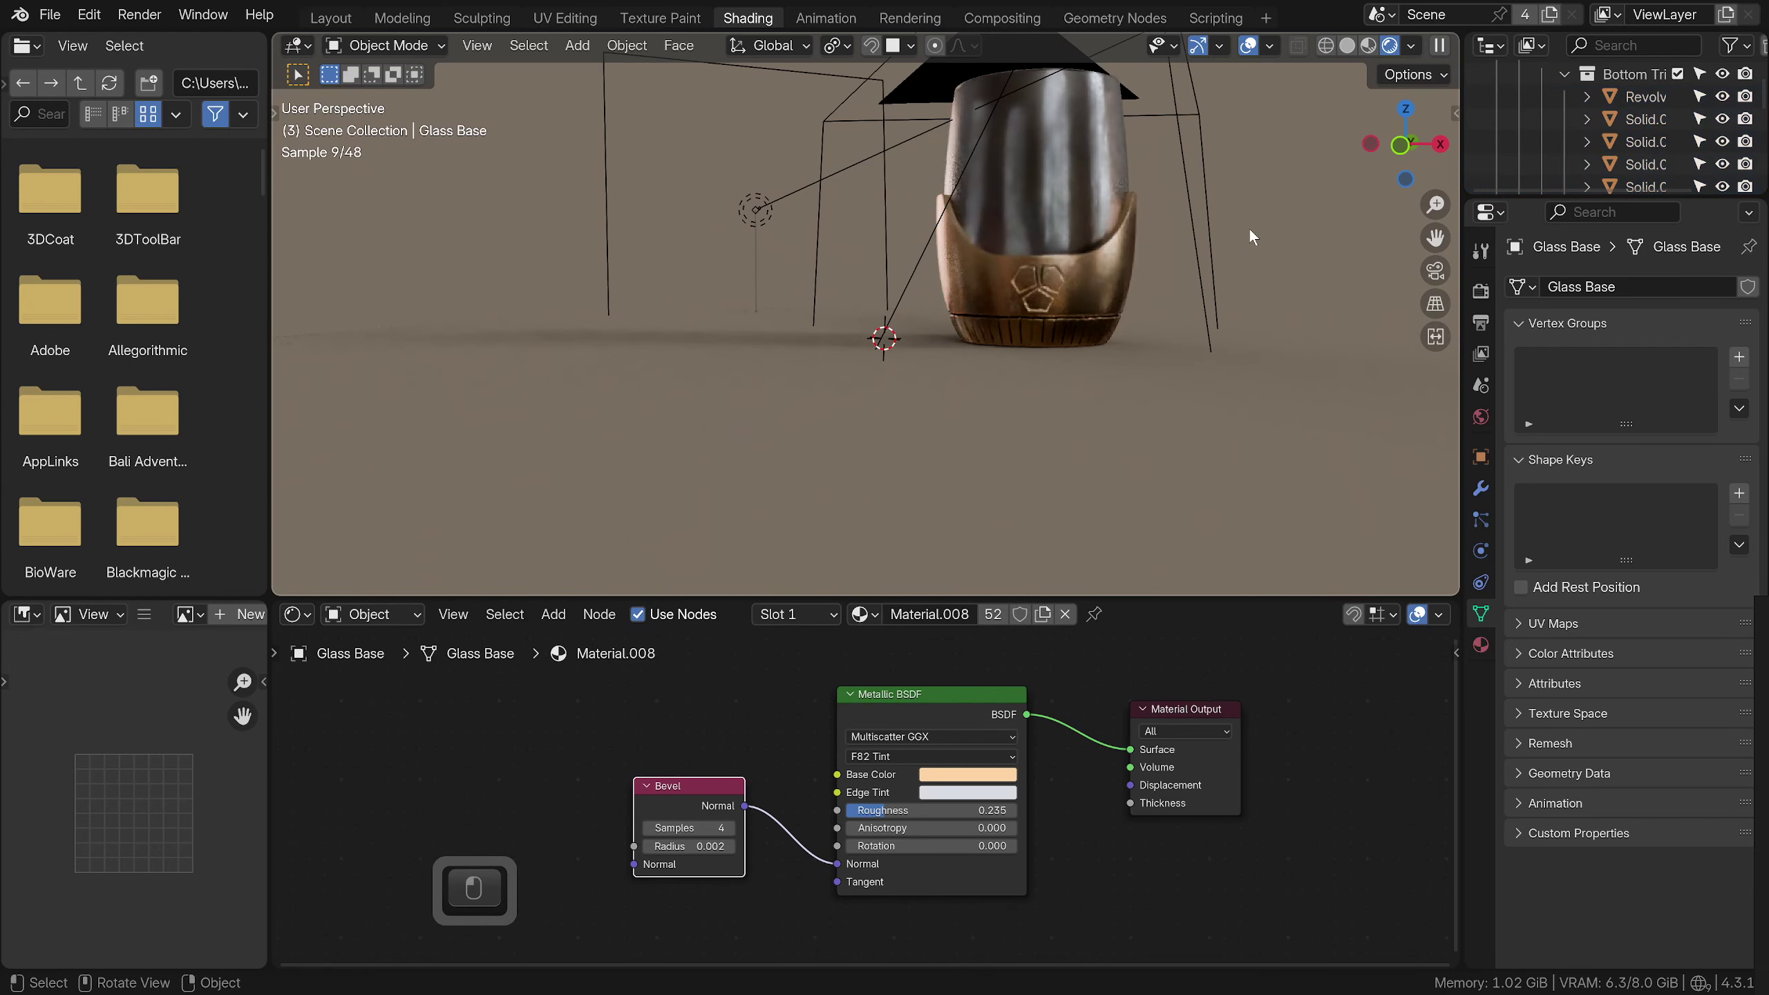
From the camera view, select the Glass Base, add a Gabor Texture node to its material and preview the Value output
key(KP_0)
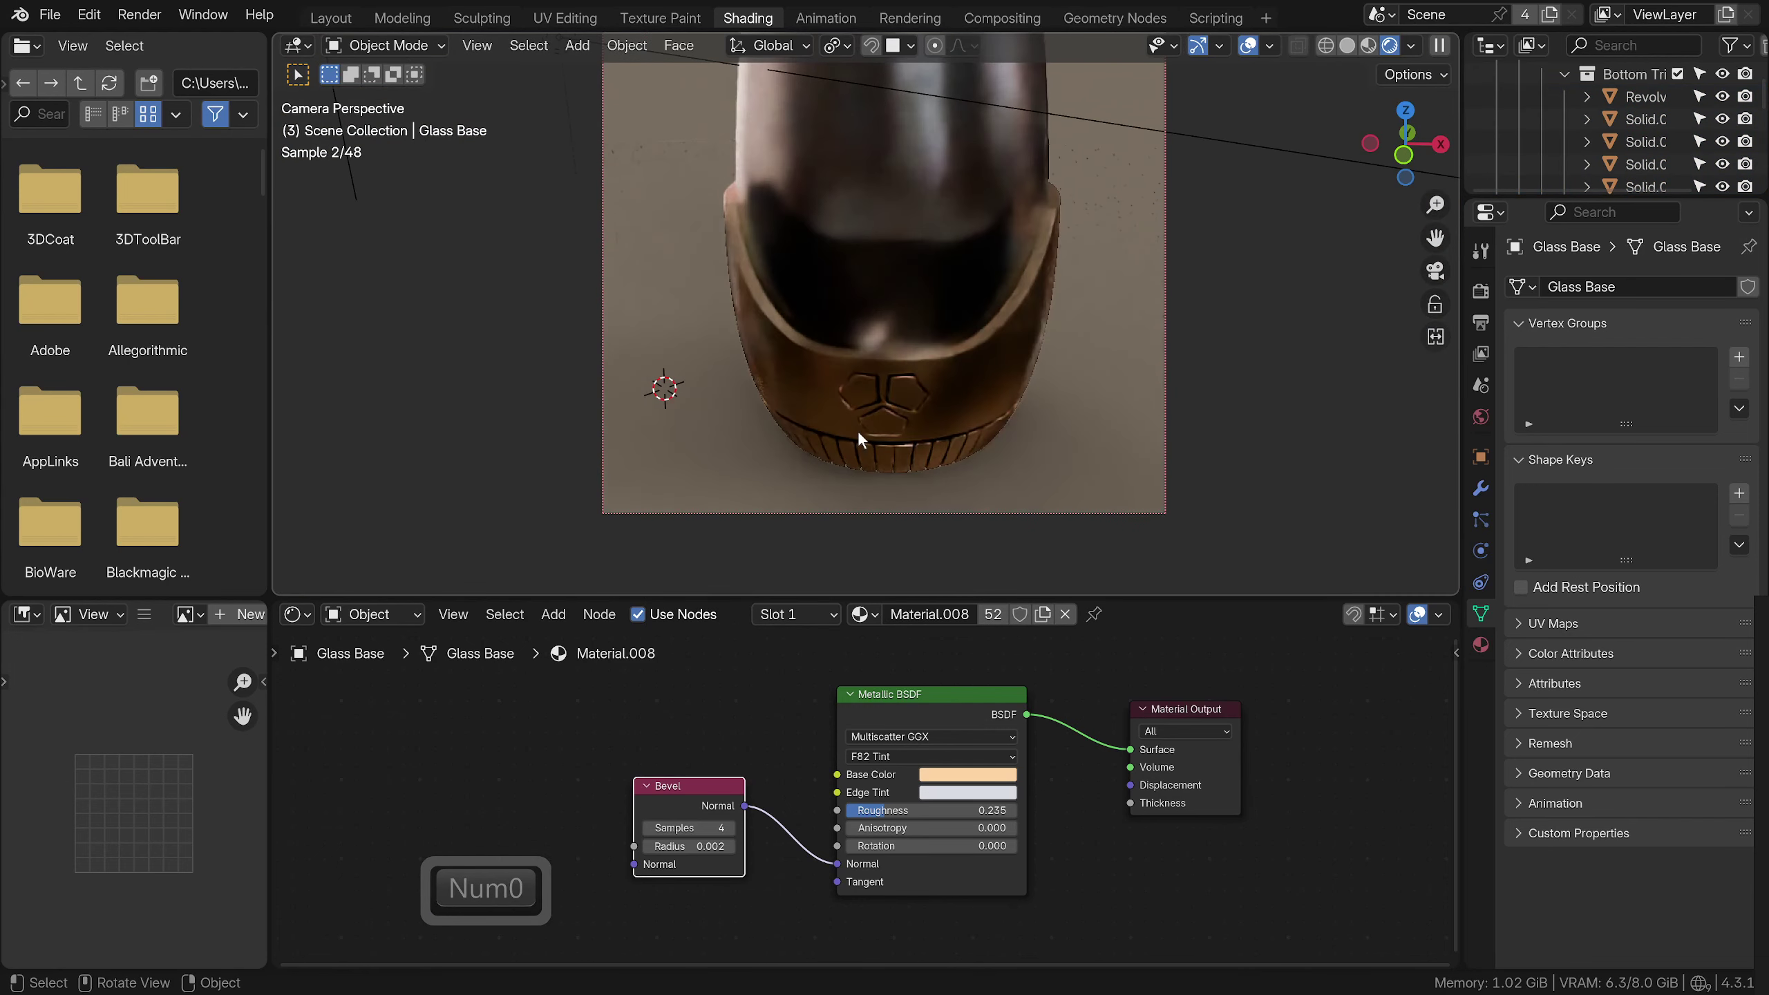
click(990, 347)
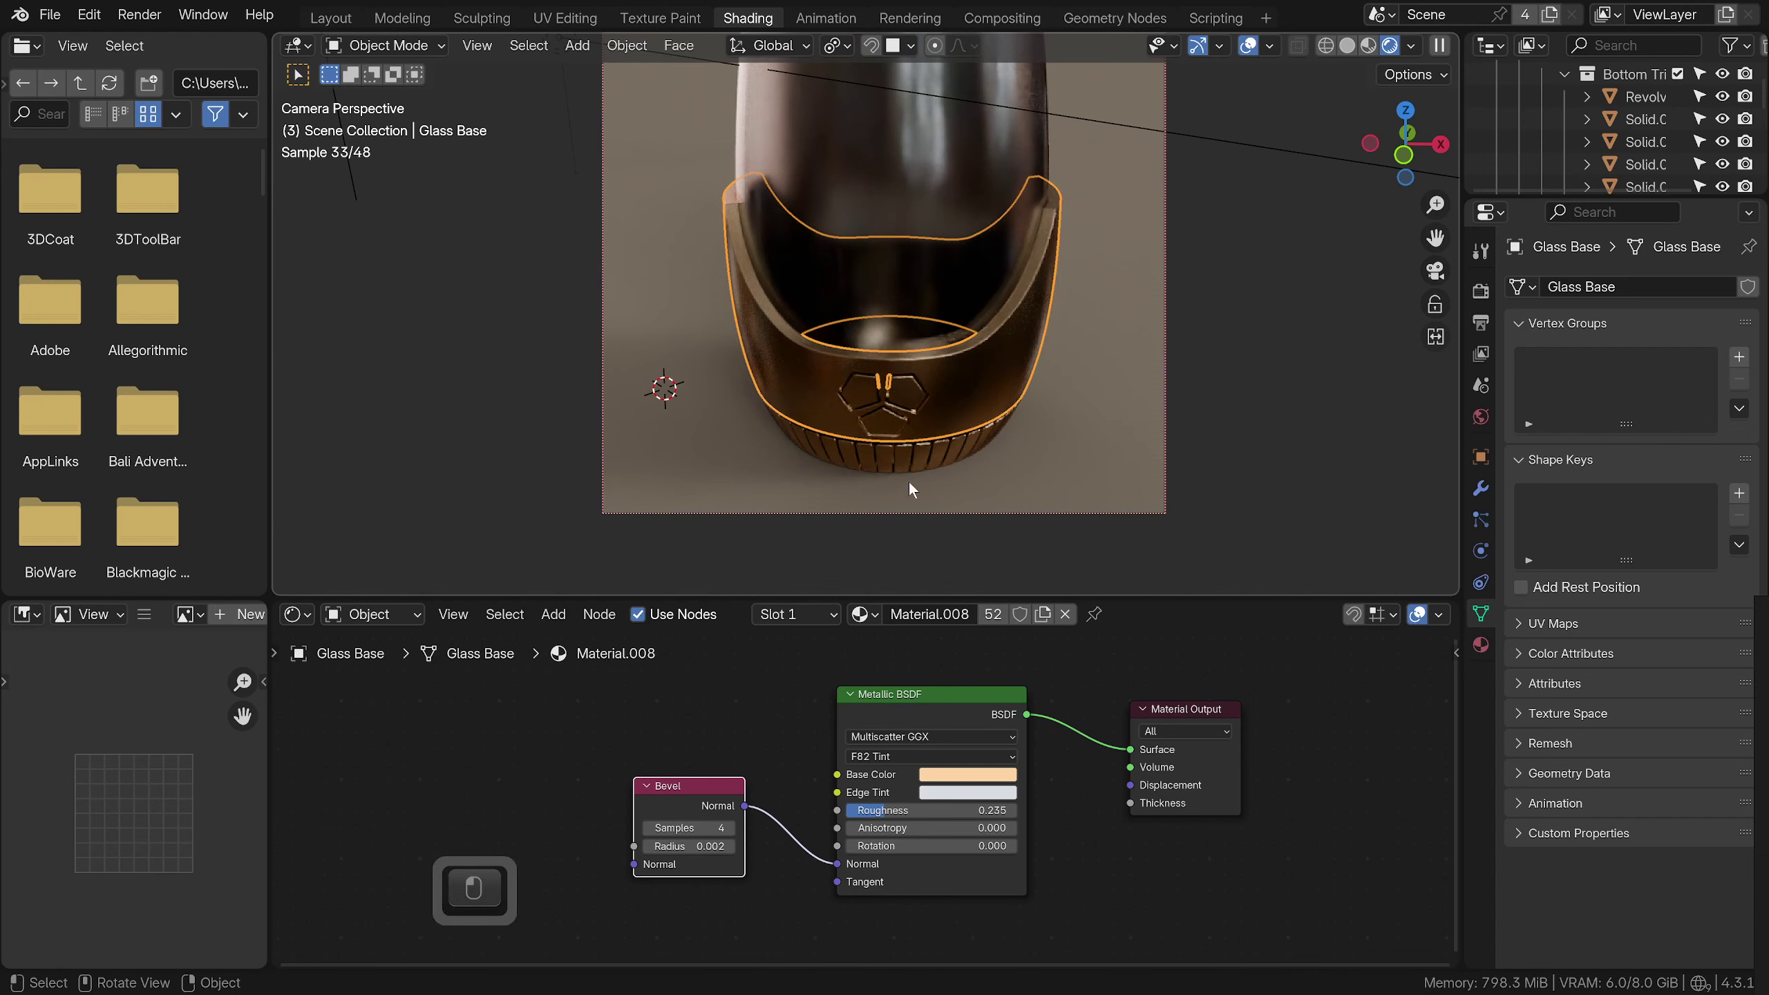
scroll(909, 488, up, 1)
scroll(899, 481, up, 4)
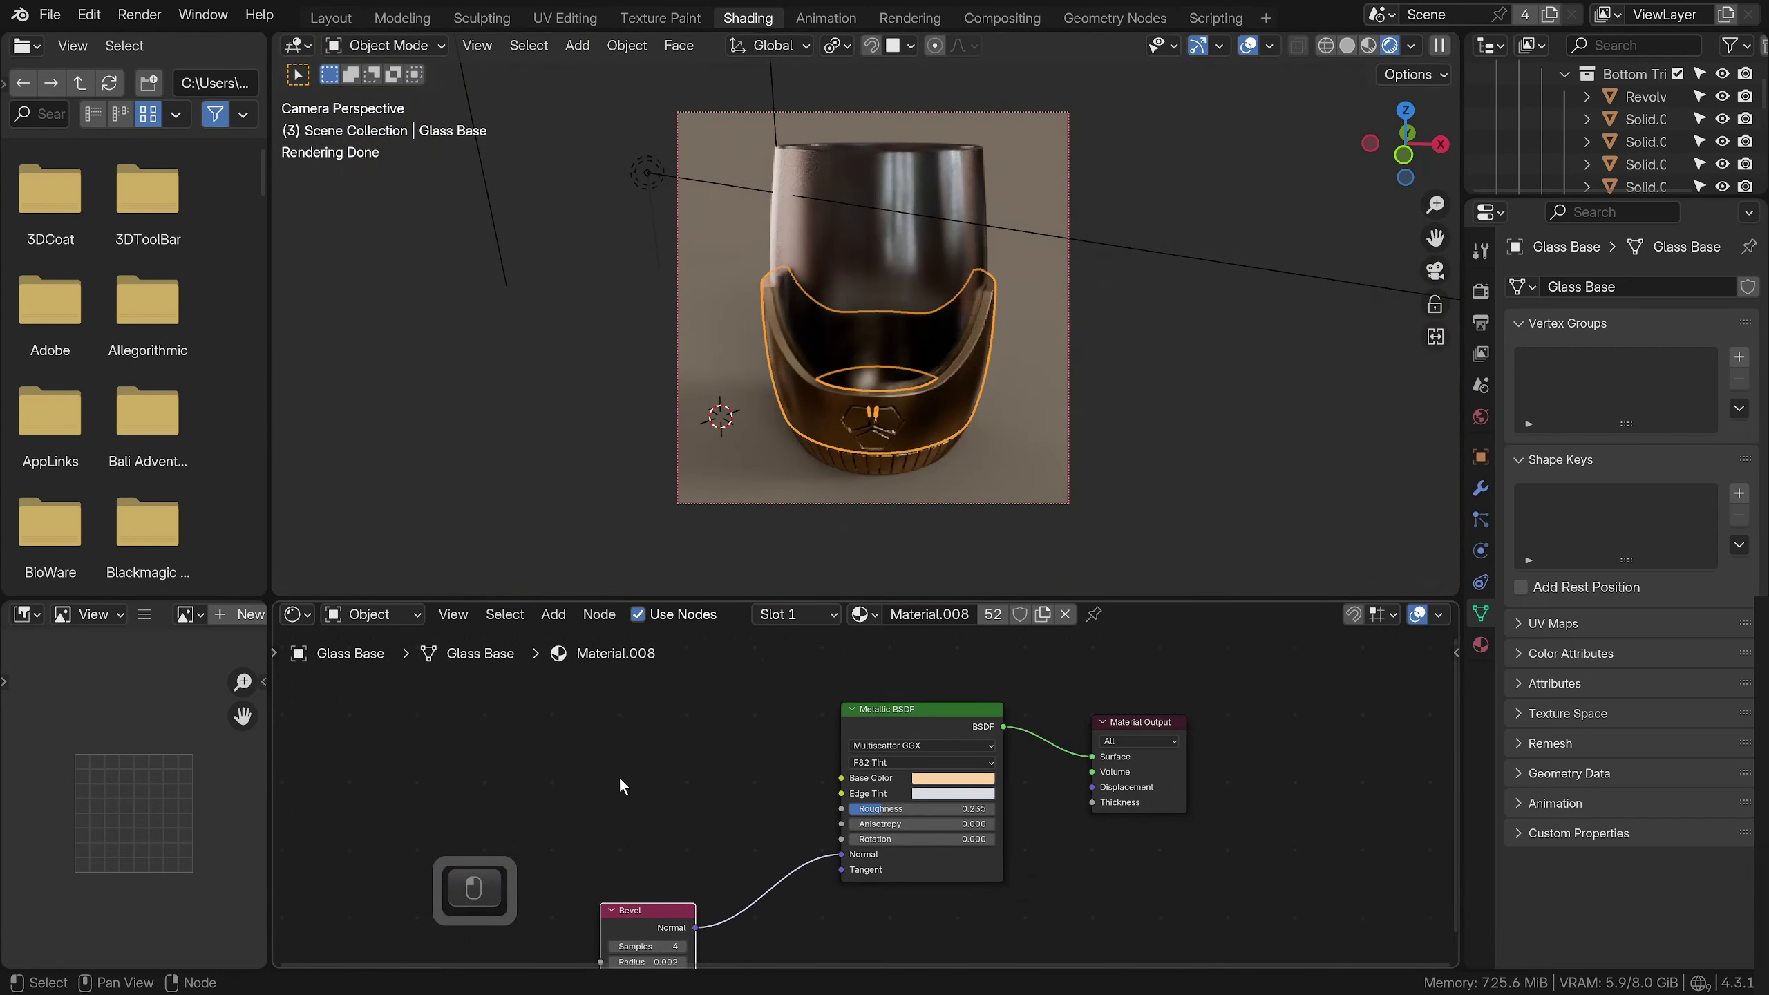
key(shift+a)
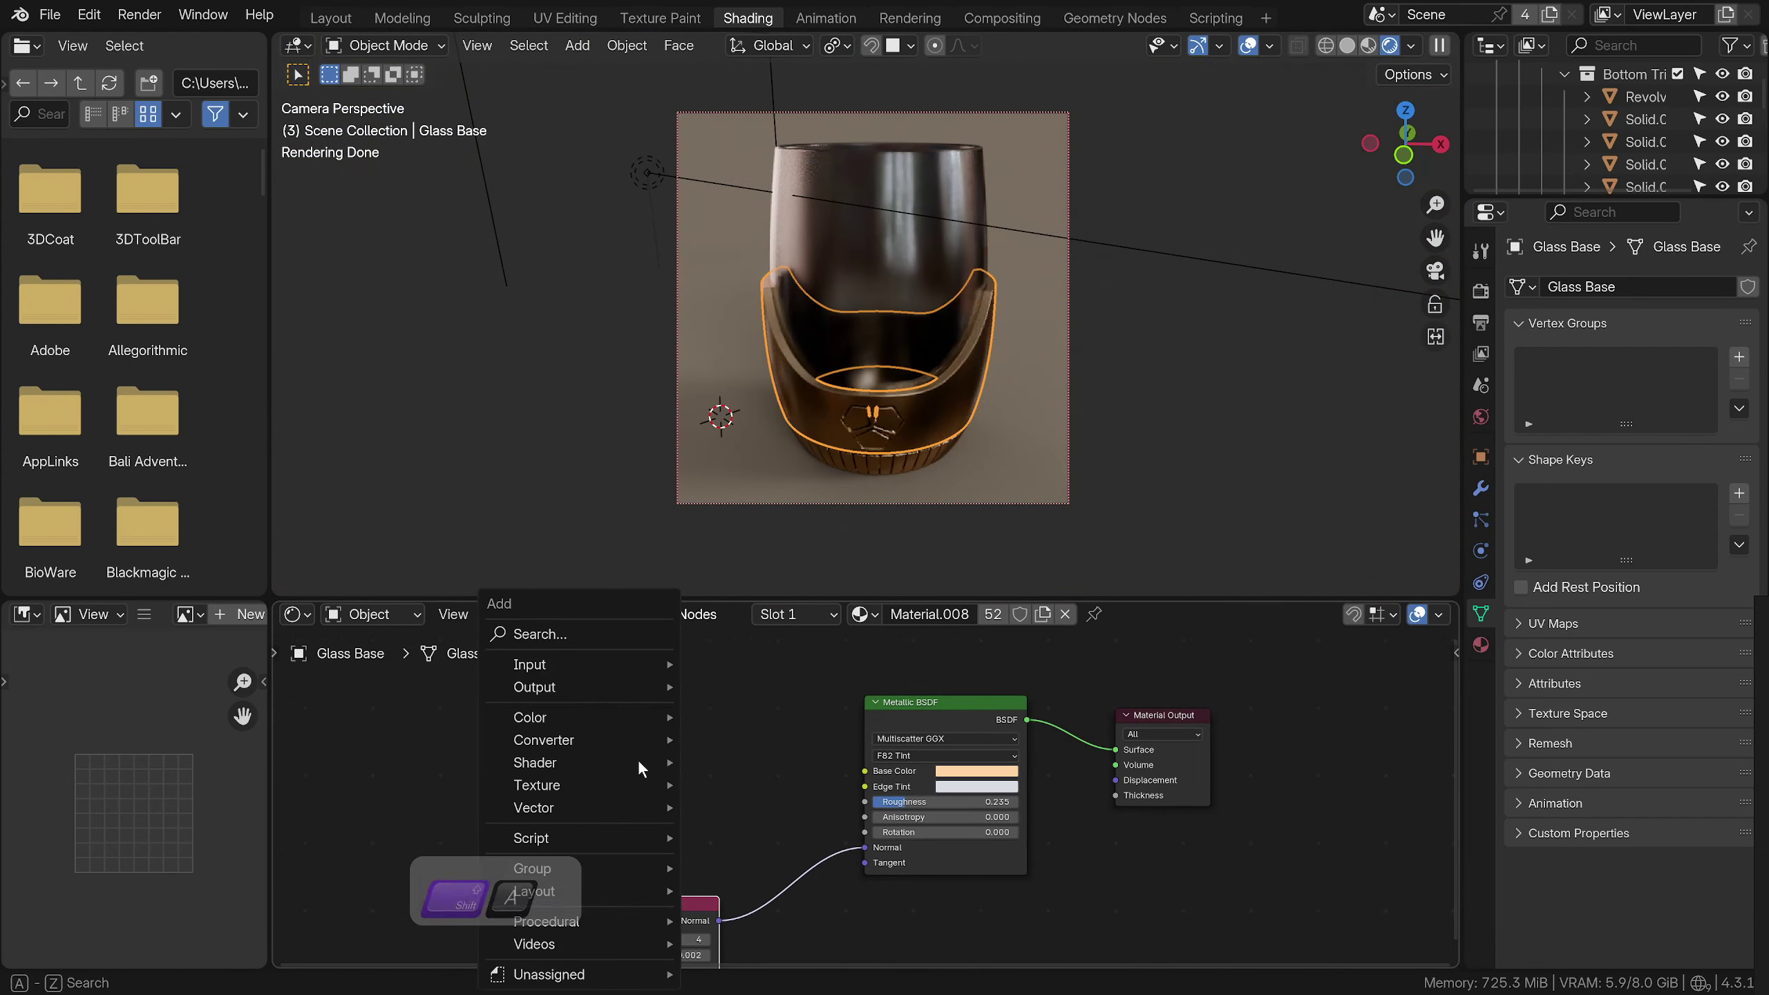
click(633, 636)
text(gabor)
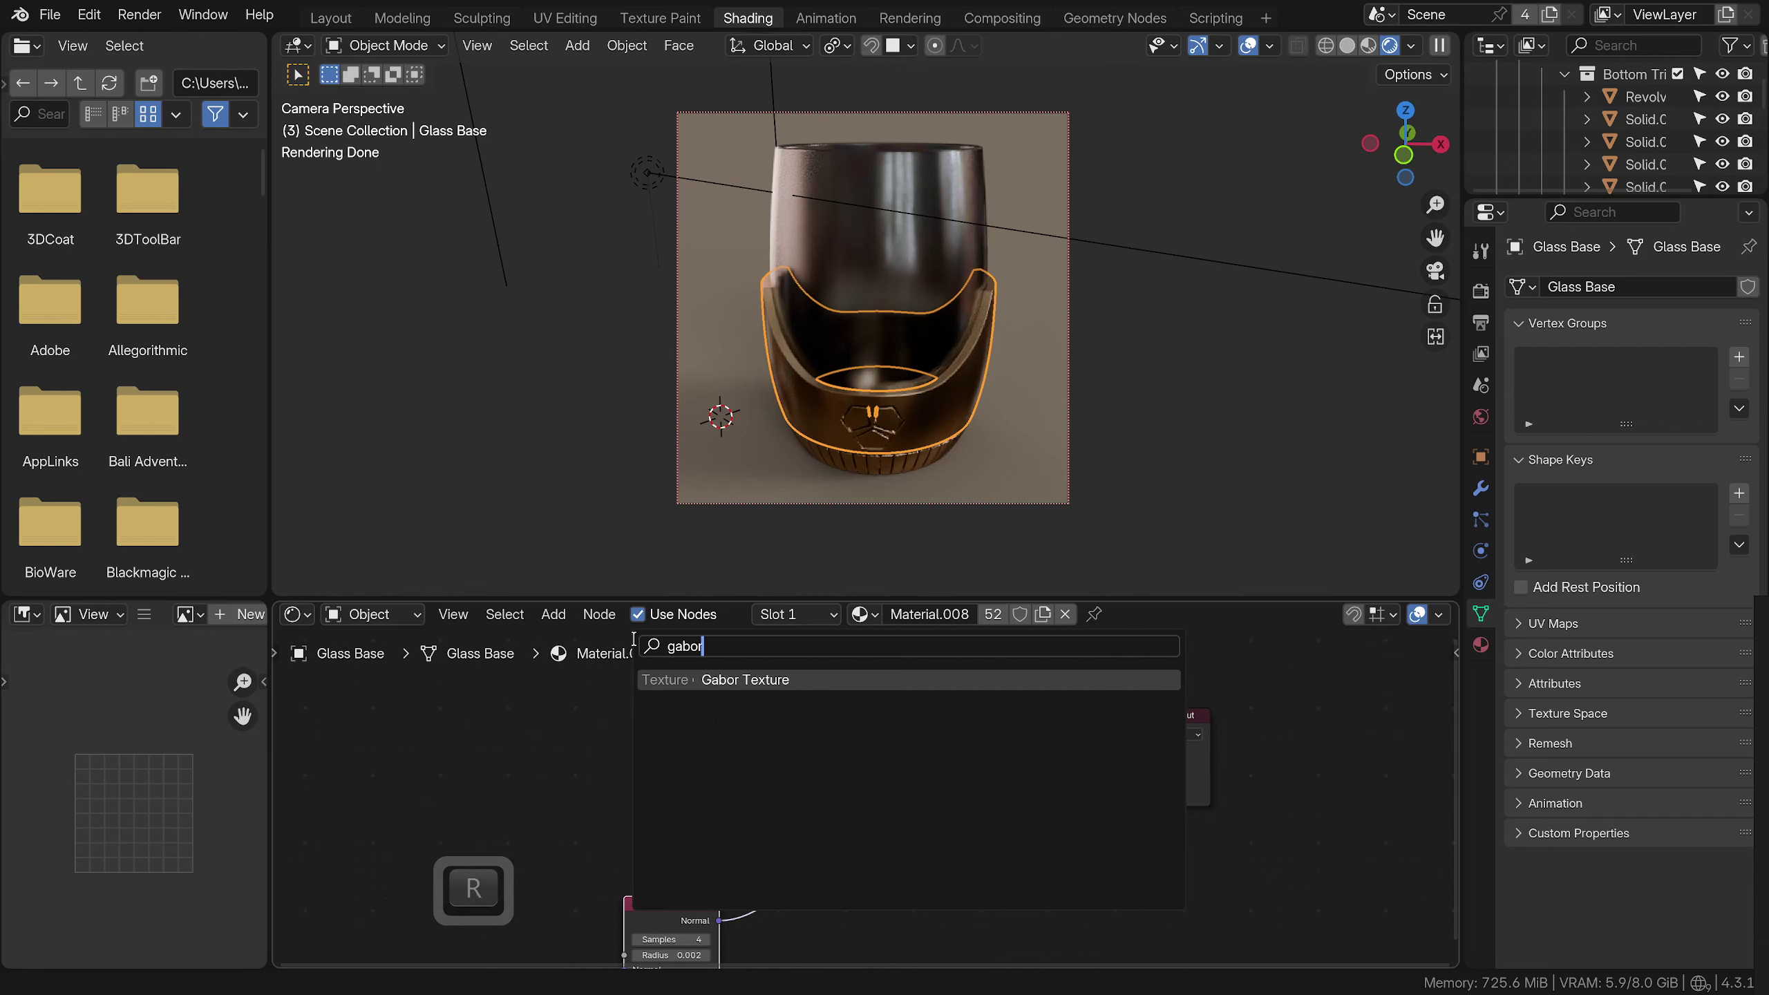
key(Return)
click(597, 702)
ctrl+shift+click(597, 702)
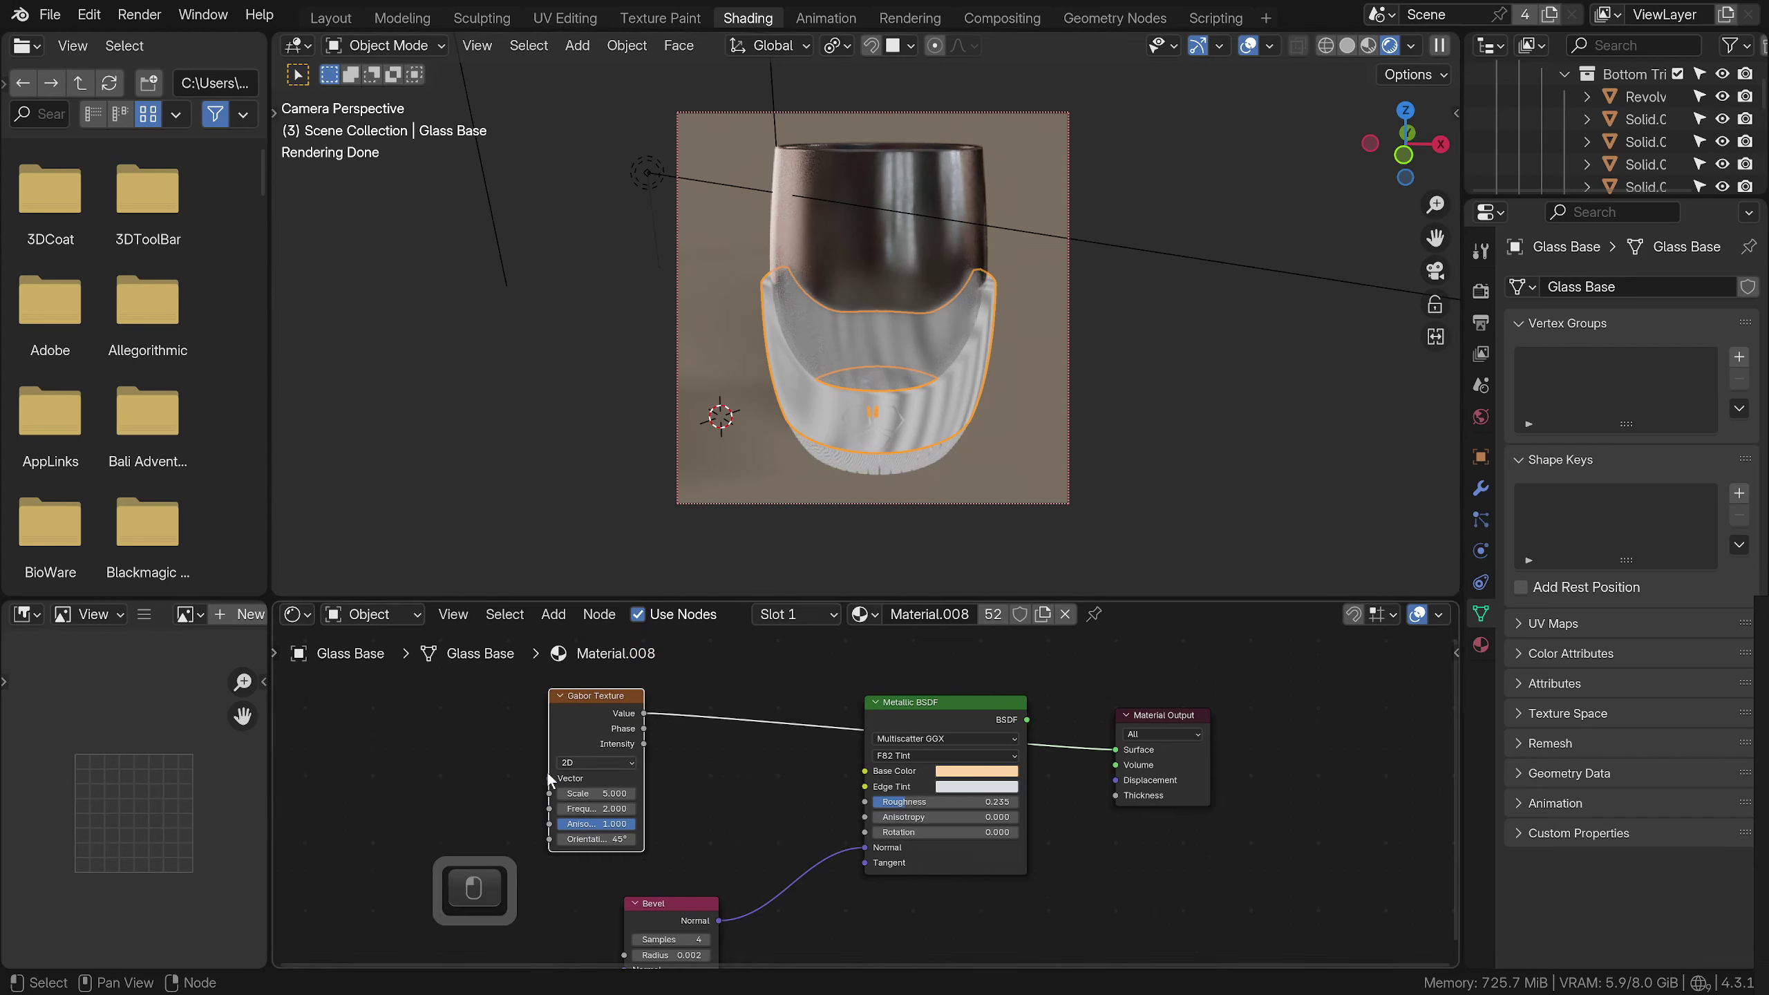
Add Texture Coordinate and Mapping nodes for the Gabor Texture, delete the extra Image Texture and connect Mapping straight to the Gabor Vector input
key(shift+a)
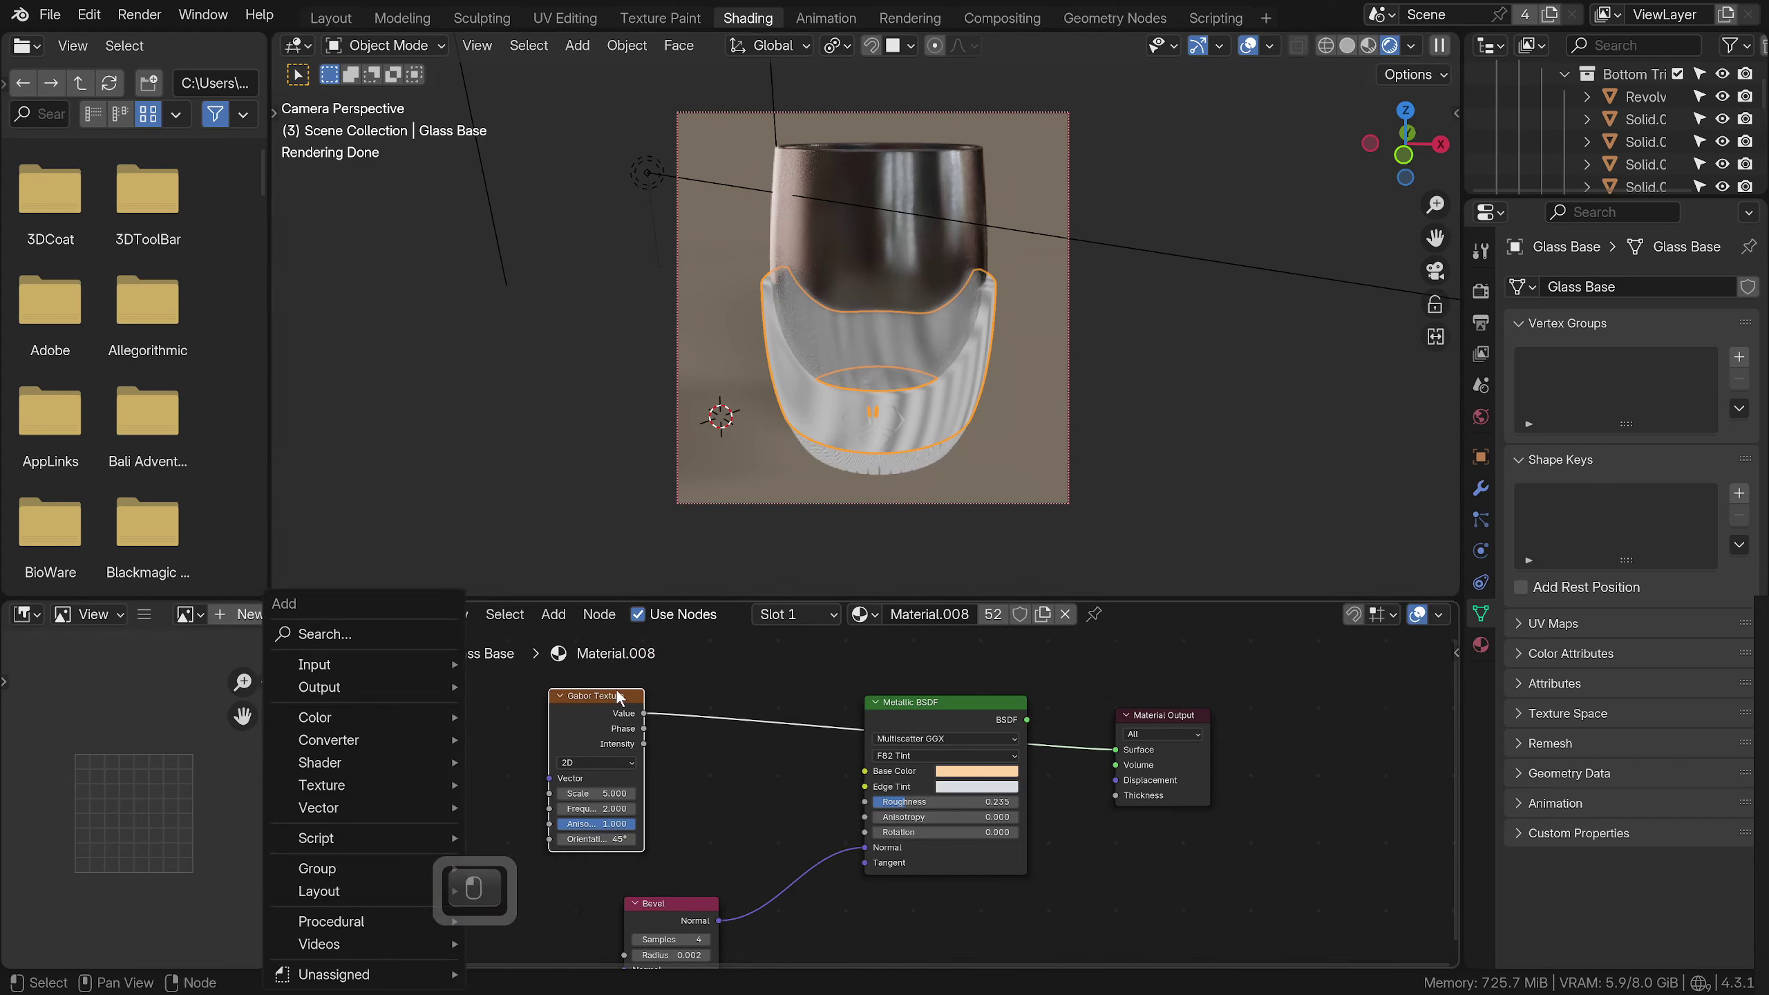
key(Escape)
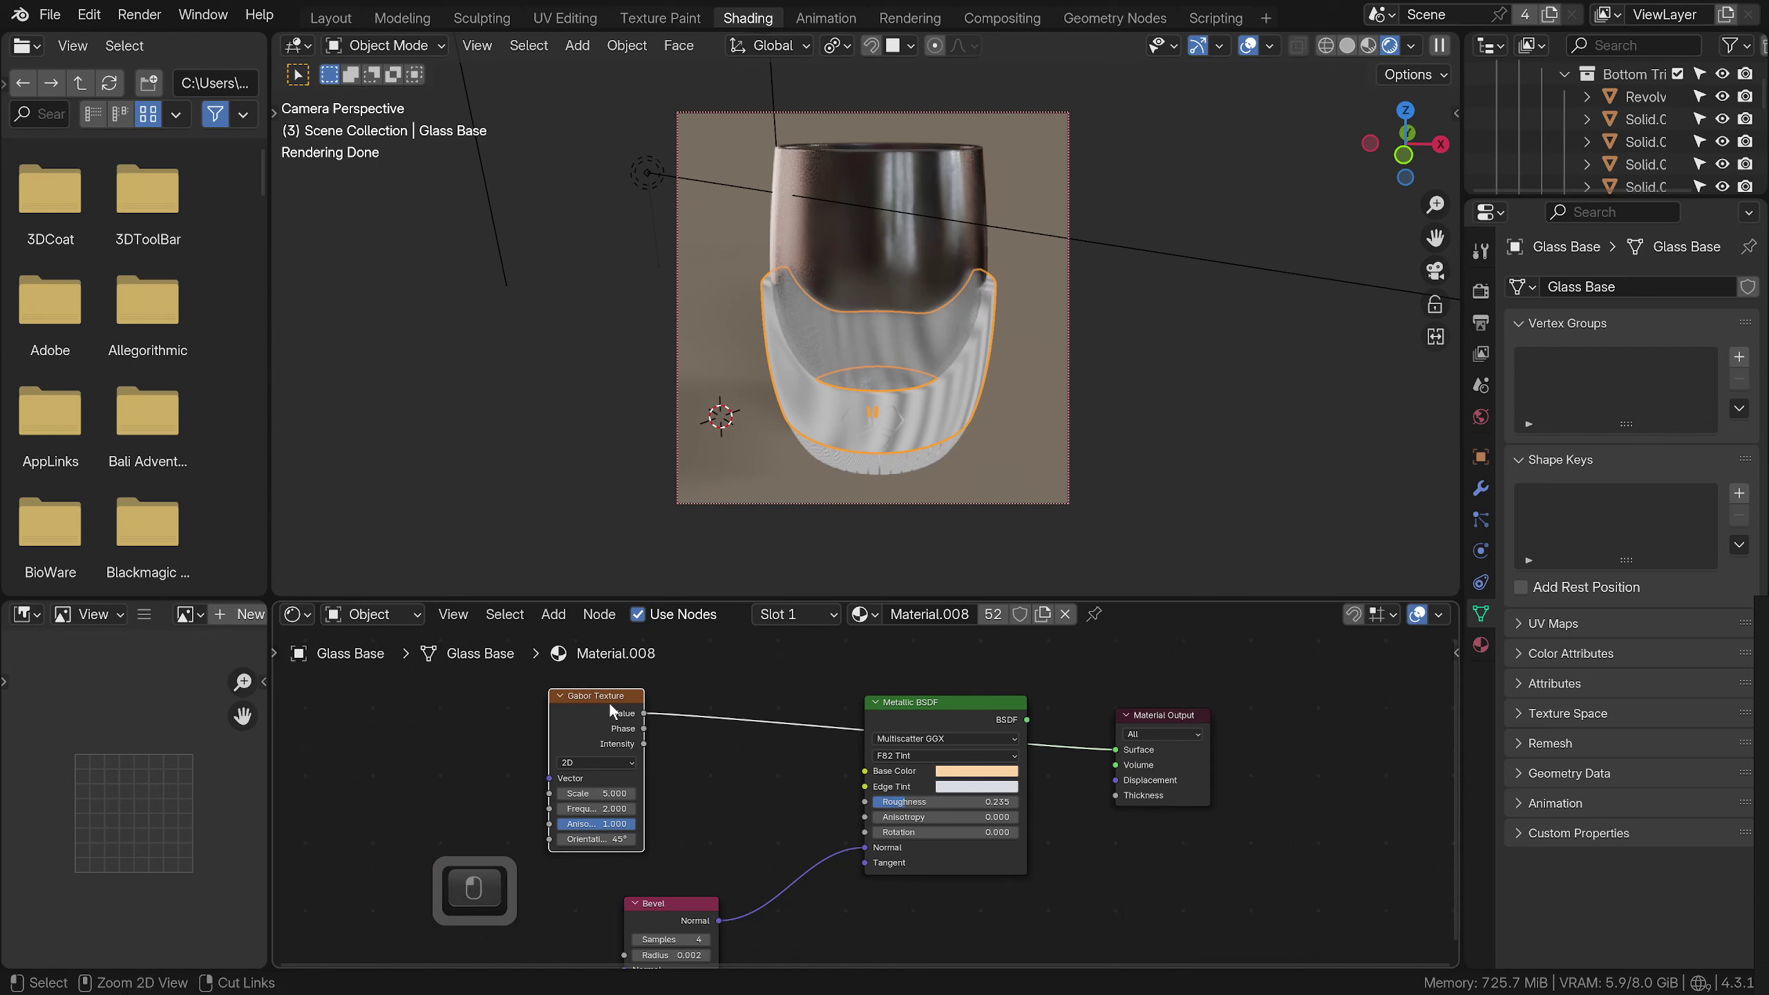
key(ctrl+t)
middle_drag(570, 731, 744, 719)
click(636, 775)
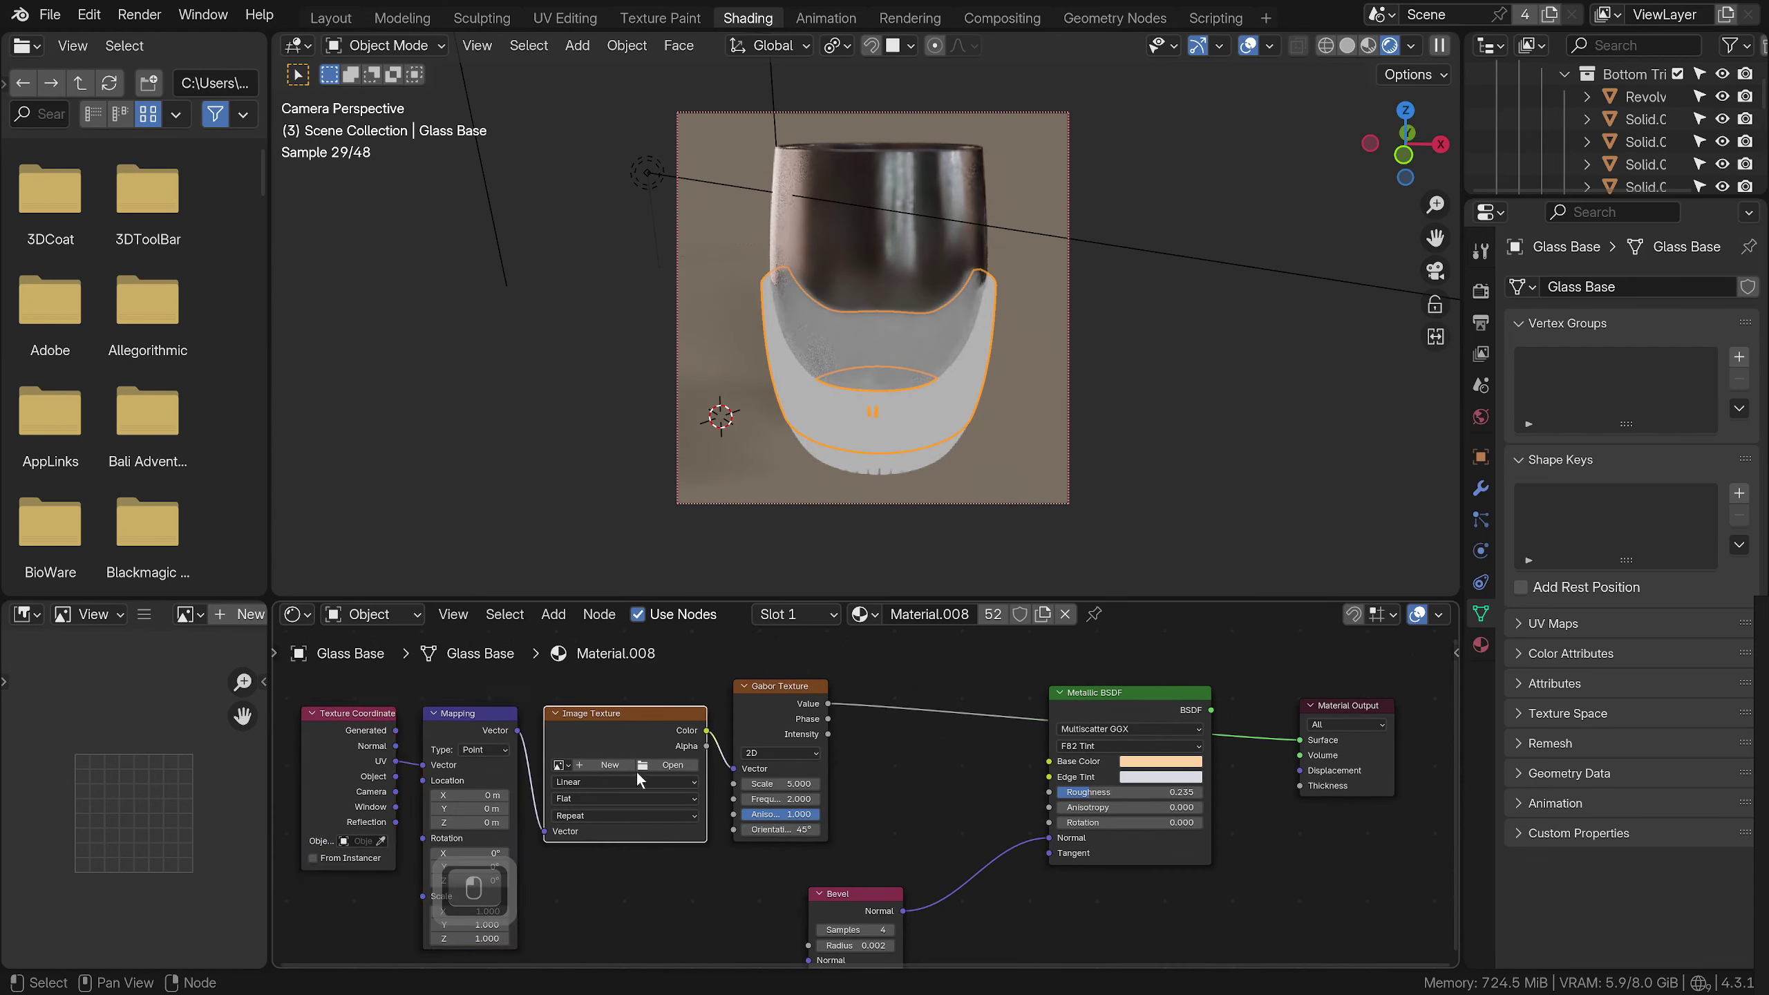
key(Delete)
drag(518, 730, 739, 771)
Connect the Texture Coordinate's Object output to the Mapping node's Vector input and switch the Gabor Texture to 3D
middle_drag(565, 778, 750, 773)
scroll(684, 832, up, 3)
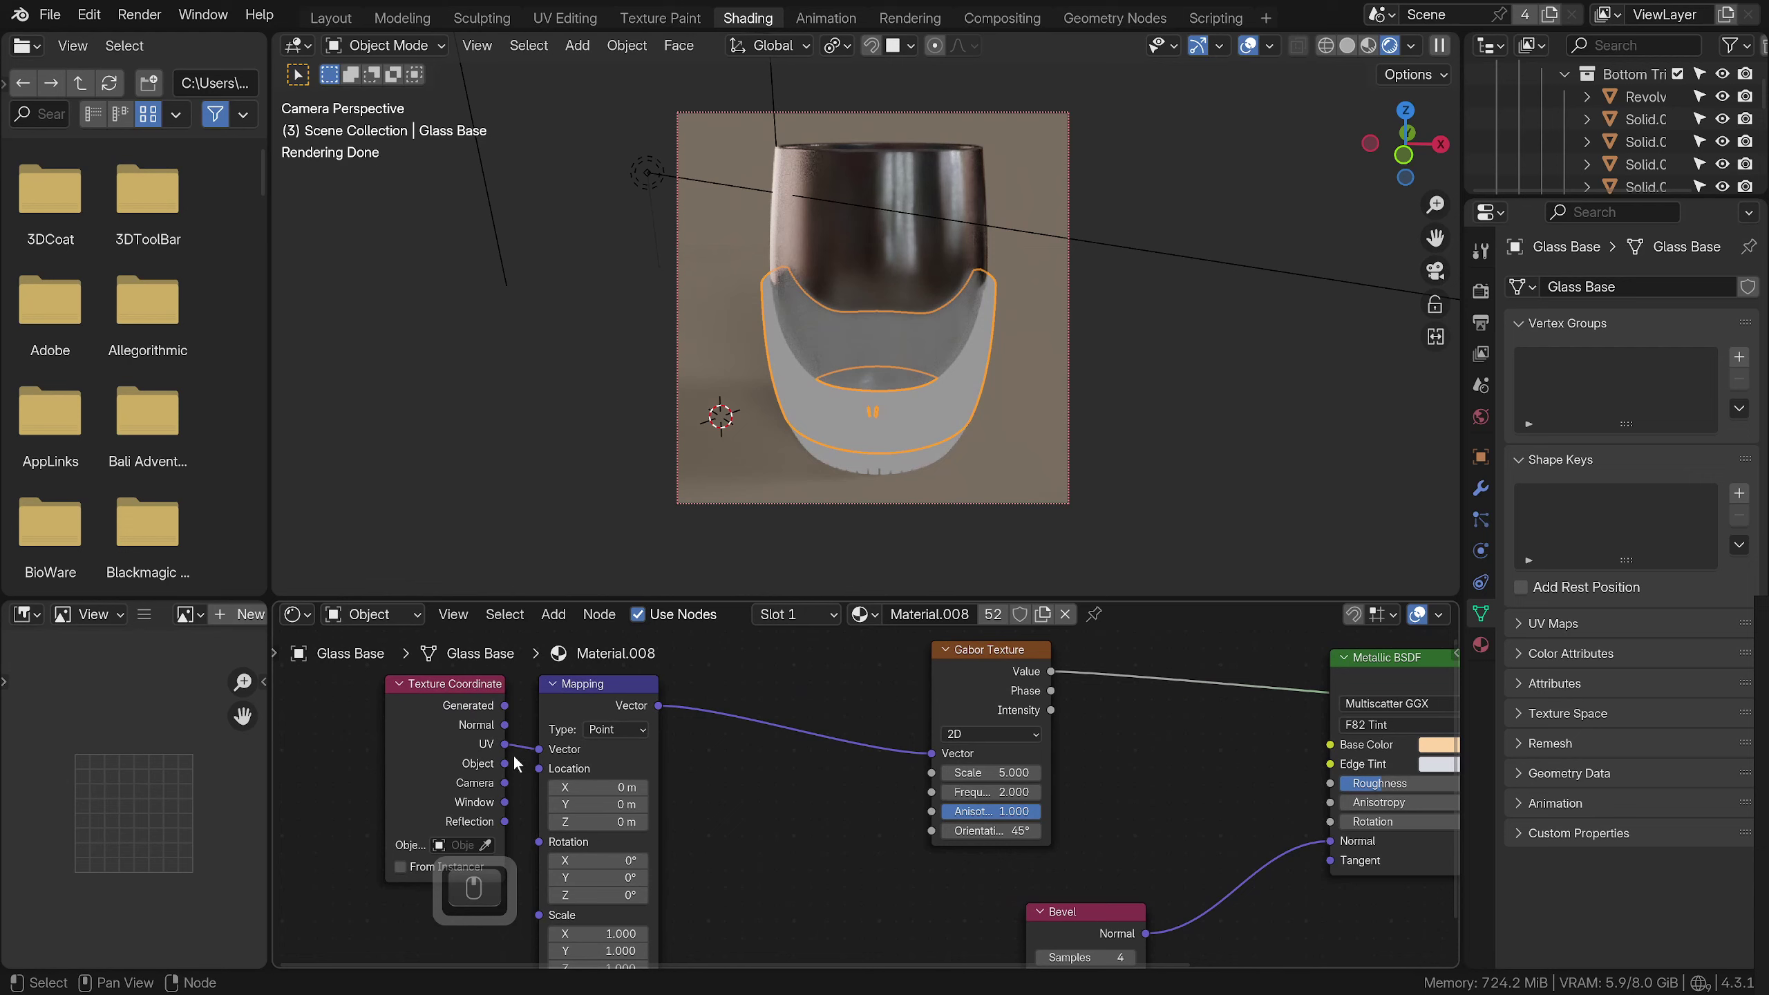
drag(535, 747, 536, 747)
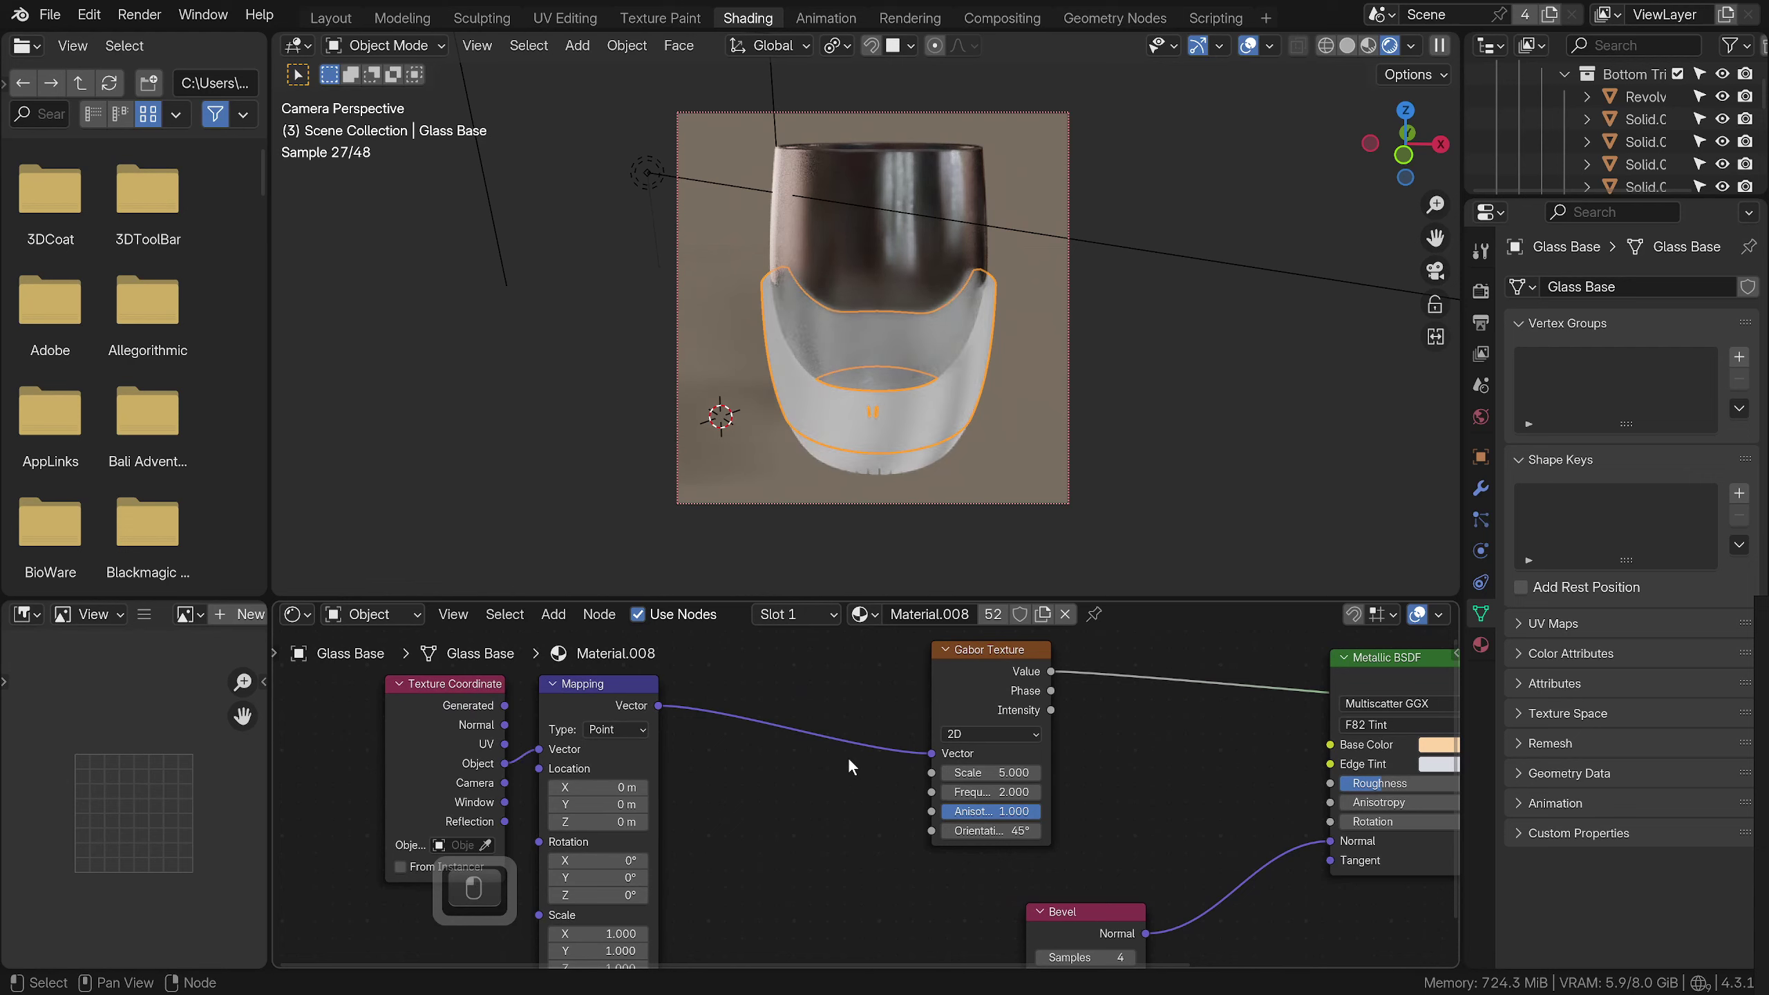
scroll(849, 757, up, 1)
middle_drag(849, 758, 724, 776)
click(887, 729)
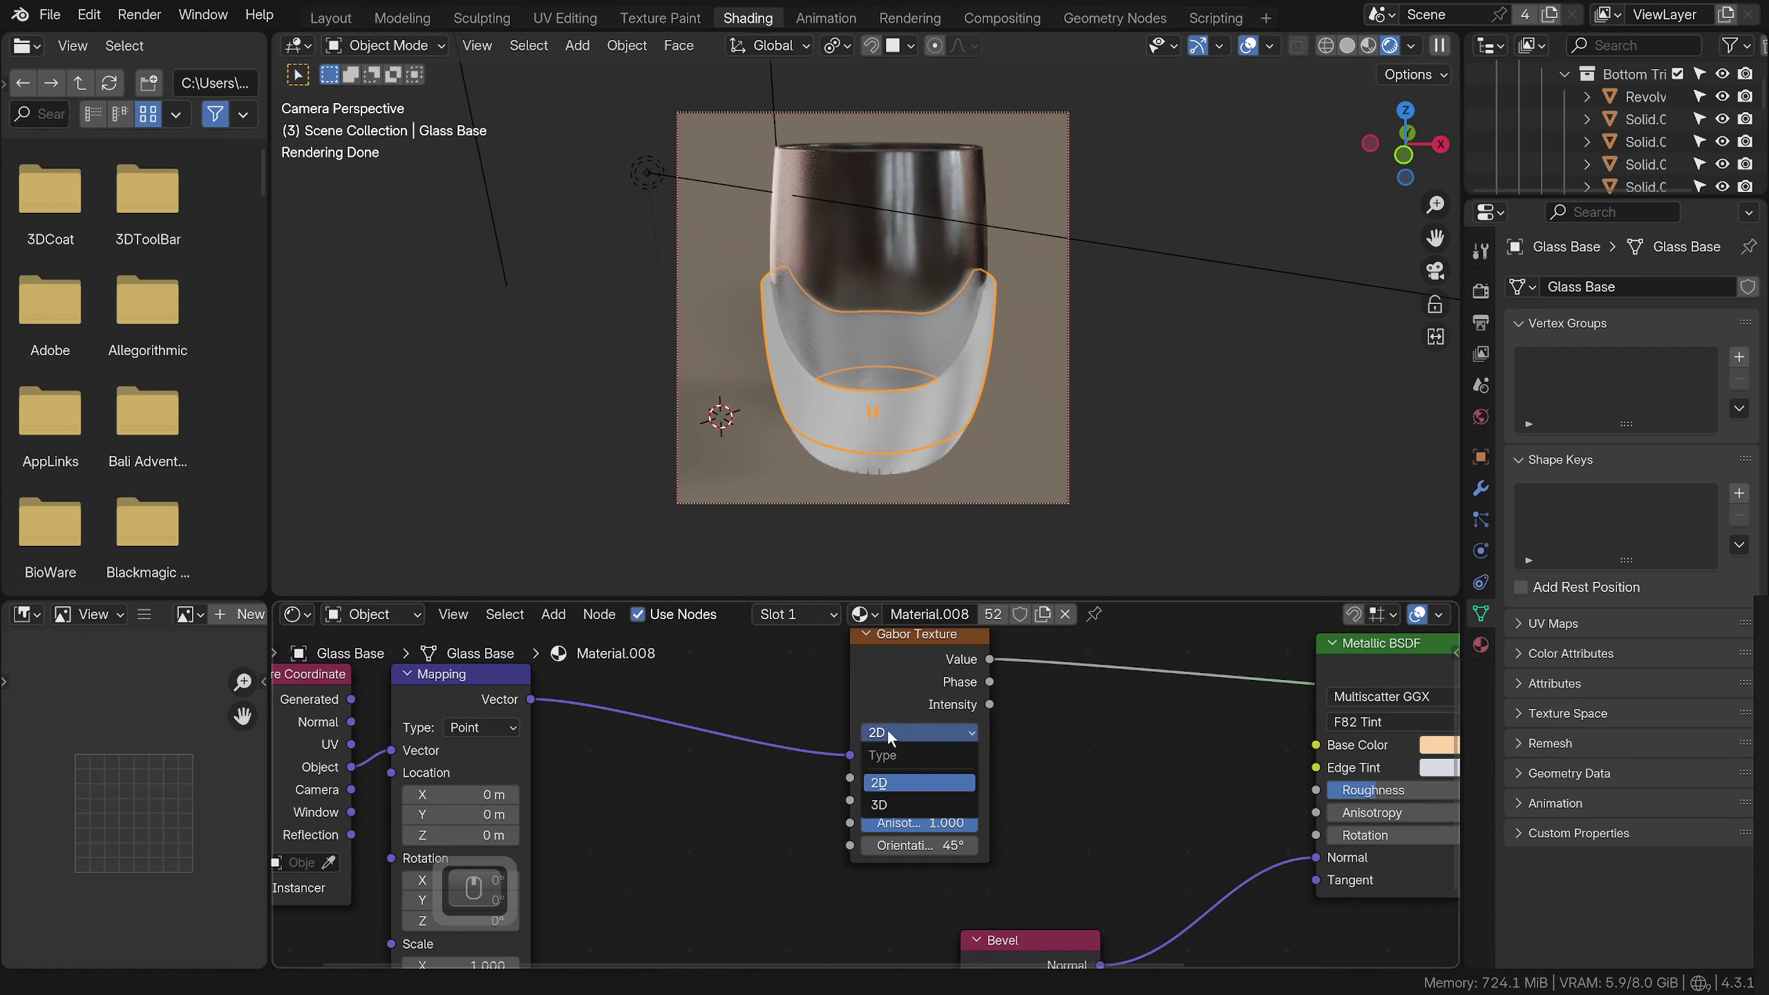
click(891, 802)
Set the Gabor Texture's scale to 48.2 and its frequency to 9.2
scroll(890, 792, up, 1)
scroll(890, 791, up, 1)
drag(890, 740, 1090, 740)
scroll(860, 795, up, 1)
drag(860, 793, 976, 792)
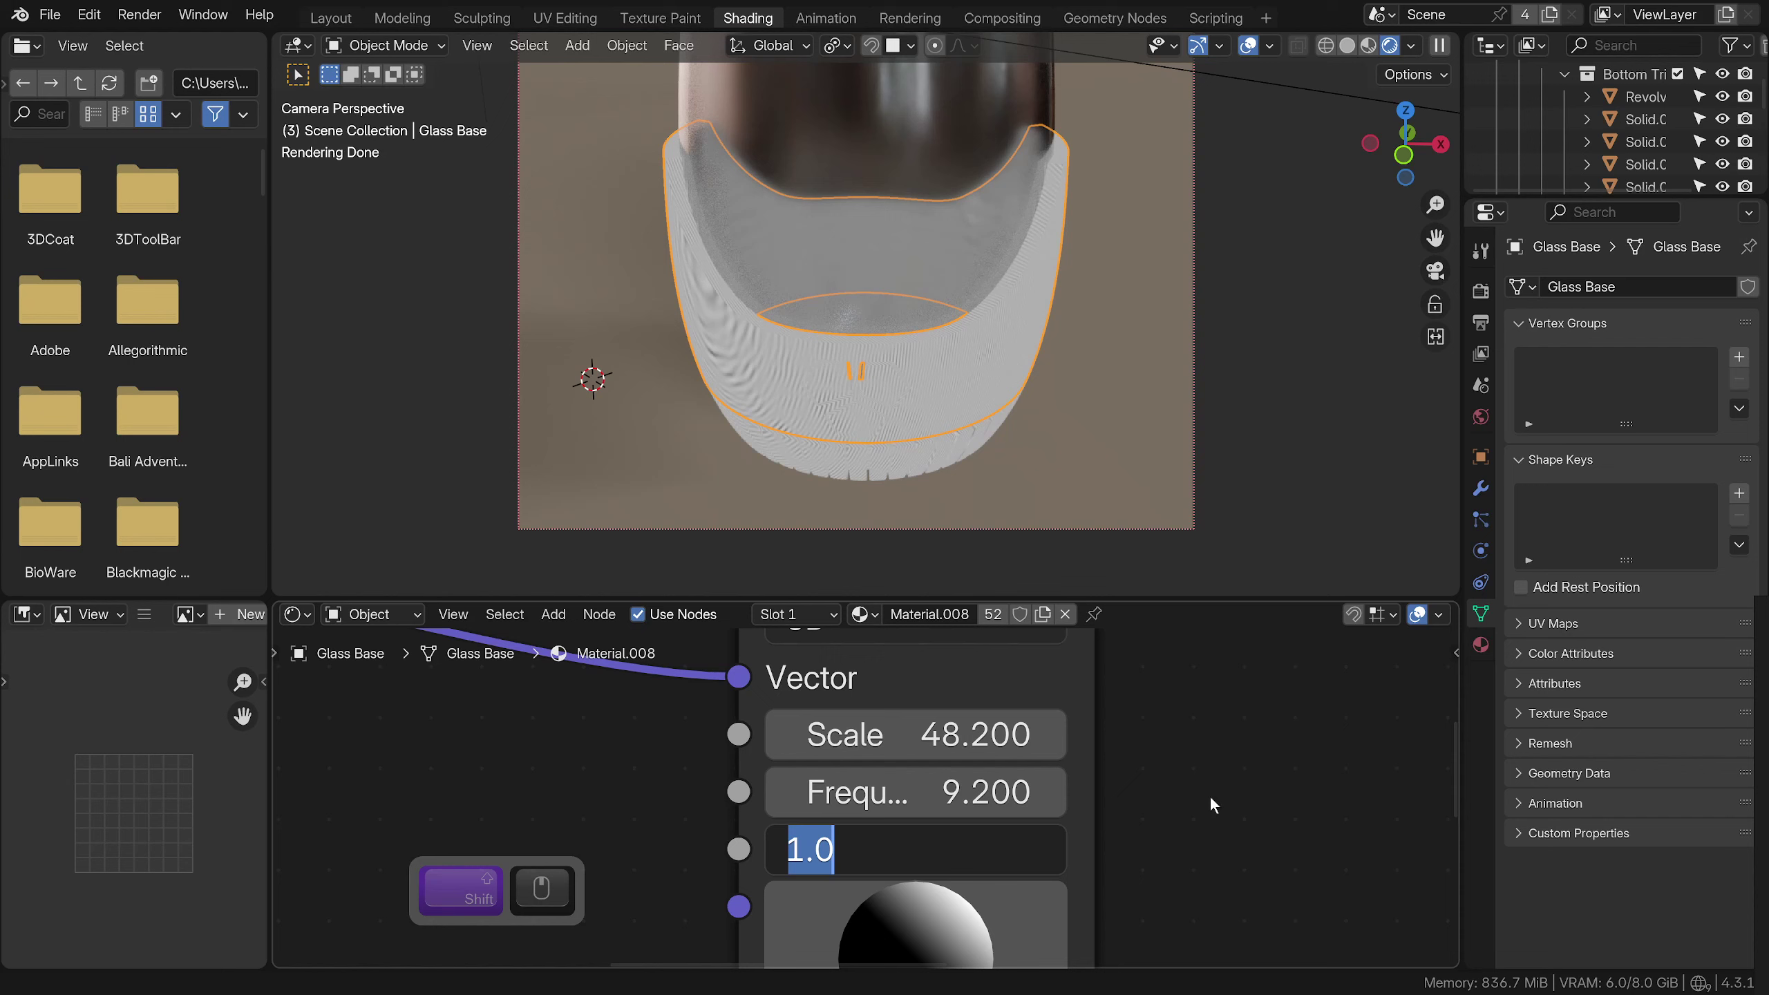
click(1210, 797)
Rotate the Gabor Texture's orientation sphere to change the direction of the pattern
scroll(1211, 797, down, 1)
shift+middle_drag(1184, 803, 1138, 689)
drag(912, 816, 957, 795)
scroll(948, 445, up, 3)
scroll(918, 763, down, 3)
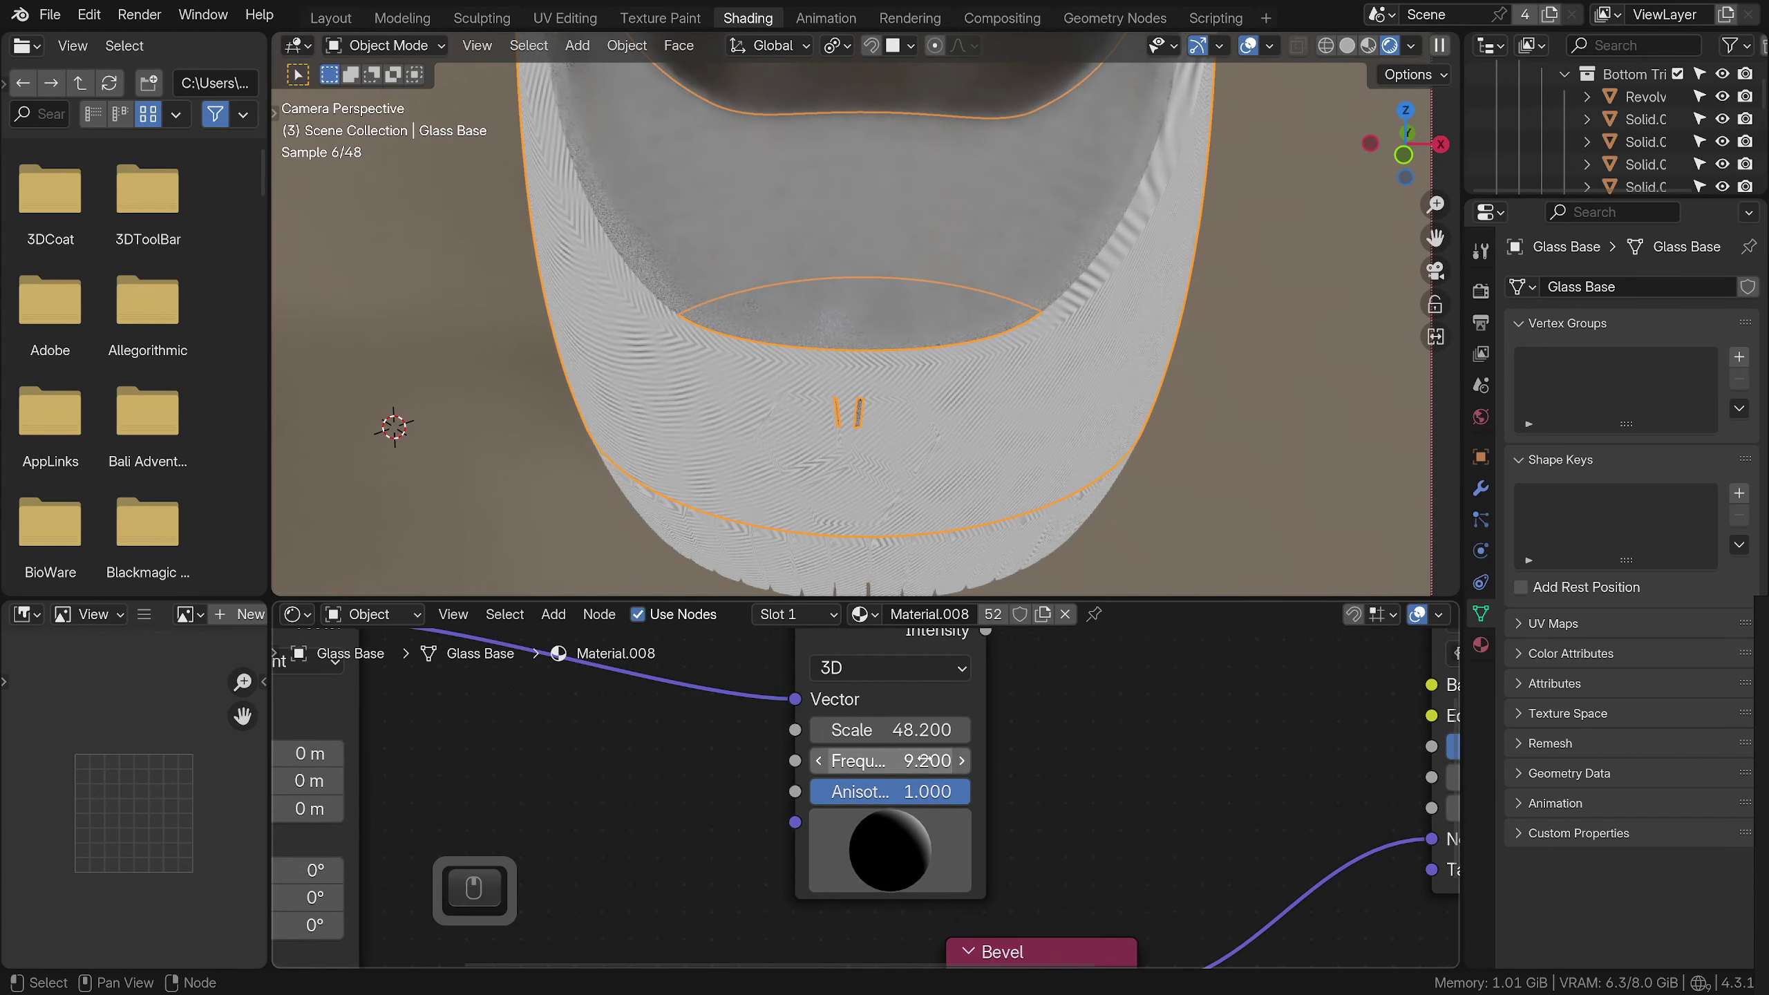
Set the Gabor Texture's scale to 32.3, frequency to 29.6 and anisotropy to 0.853, and turn its orientation sphere toward the front
drag(905, 729, 849, 730)
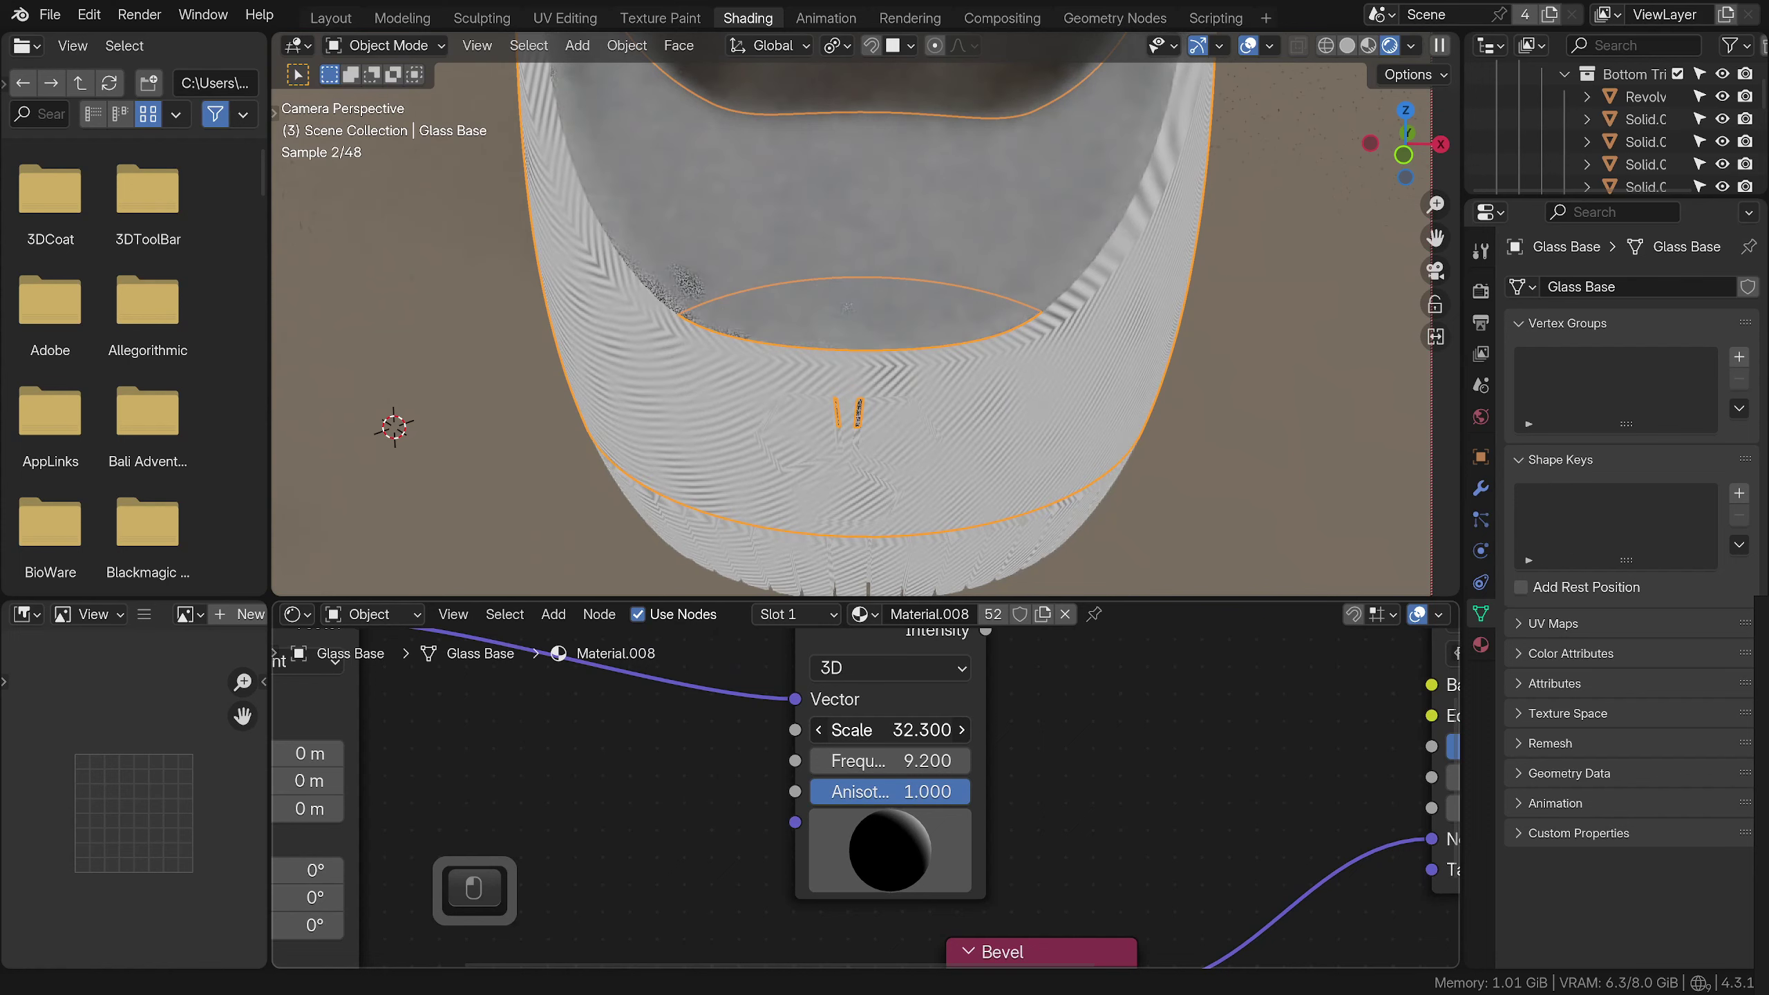
drag(902, 829, 866, 791)
scroll(891, 451, up, 5)
shift+middle_drag(892, 452, 988, 450)
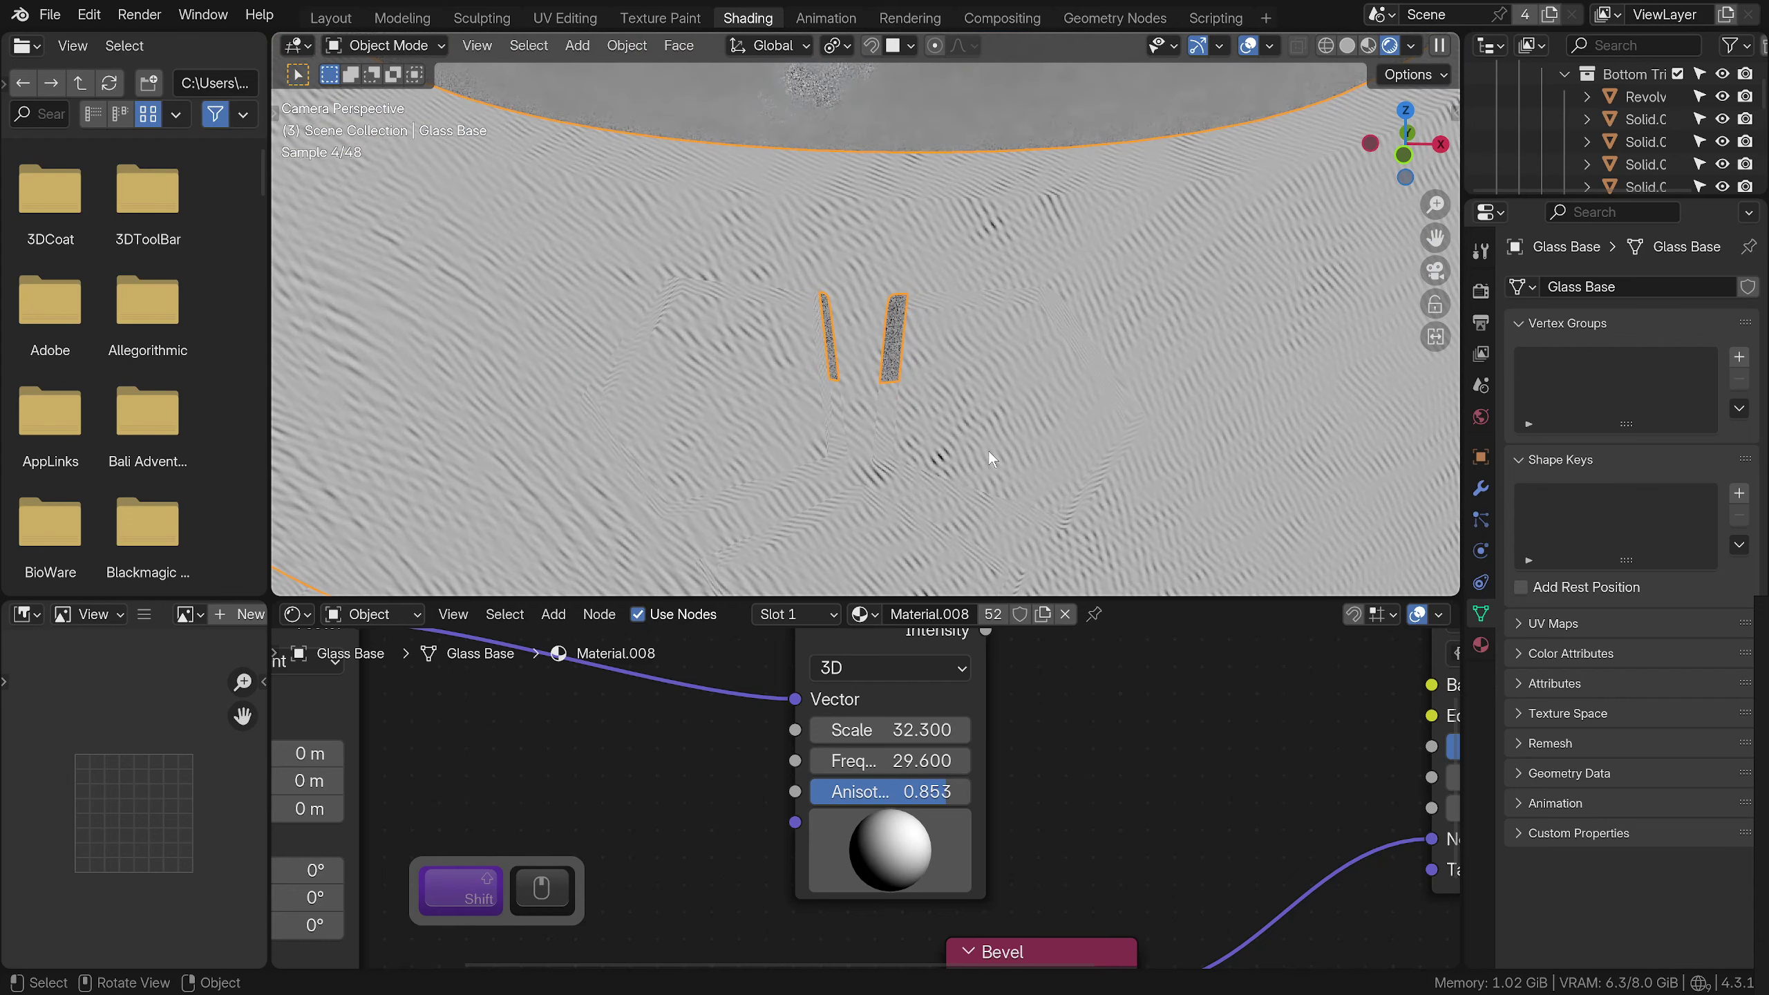
Insert a Color Ramp node on the link leaving the Gabor Texture's Value output
scroll(934, 706, down, 1)
middle_drag(934, 705, 866, 804)
key(shift+a)
click(877, 635)
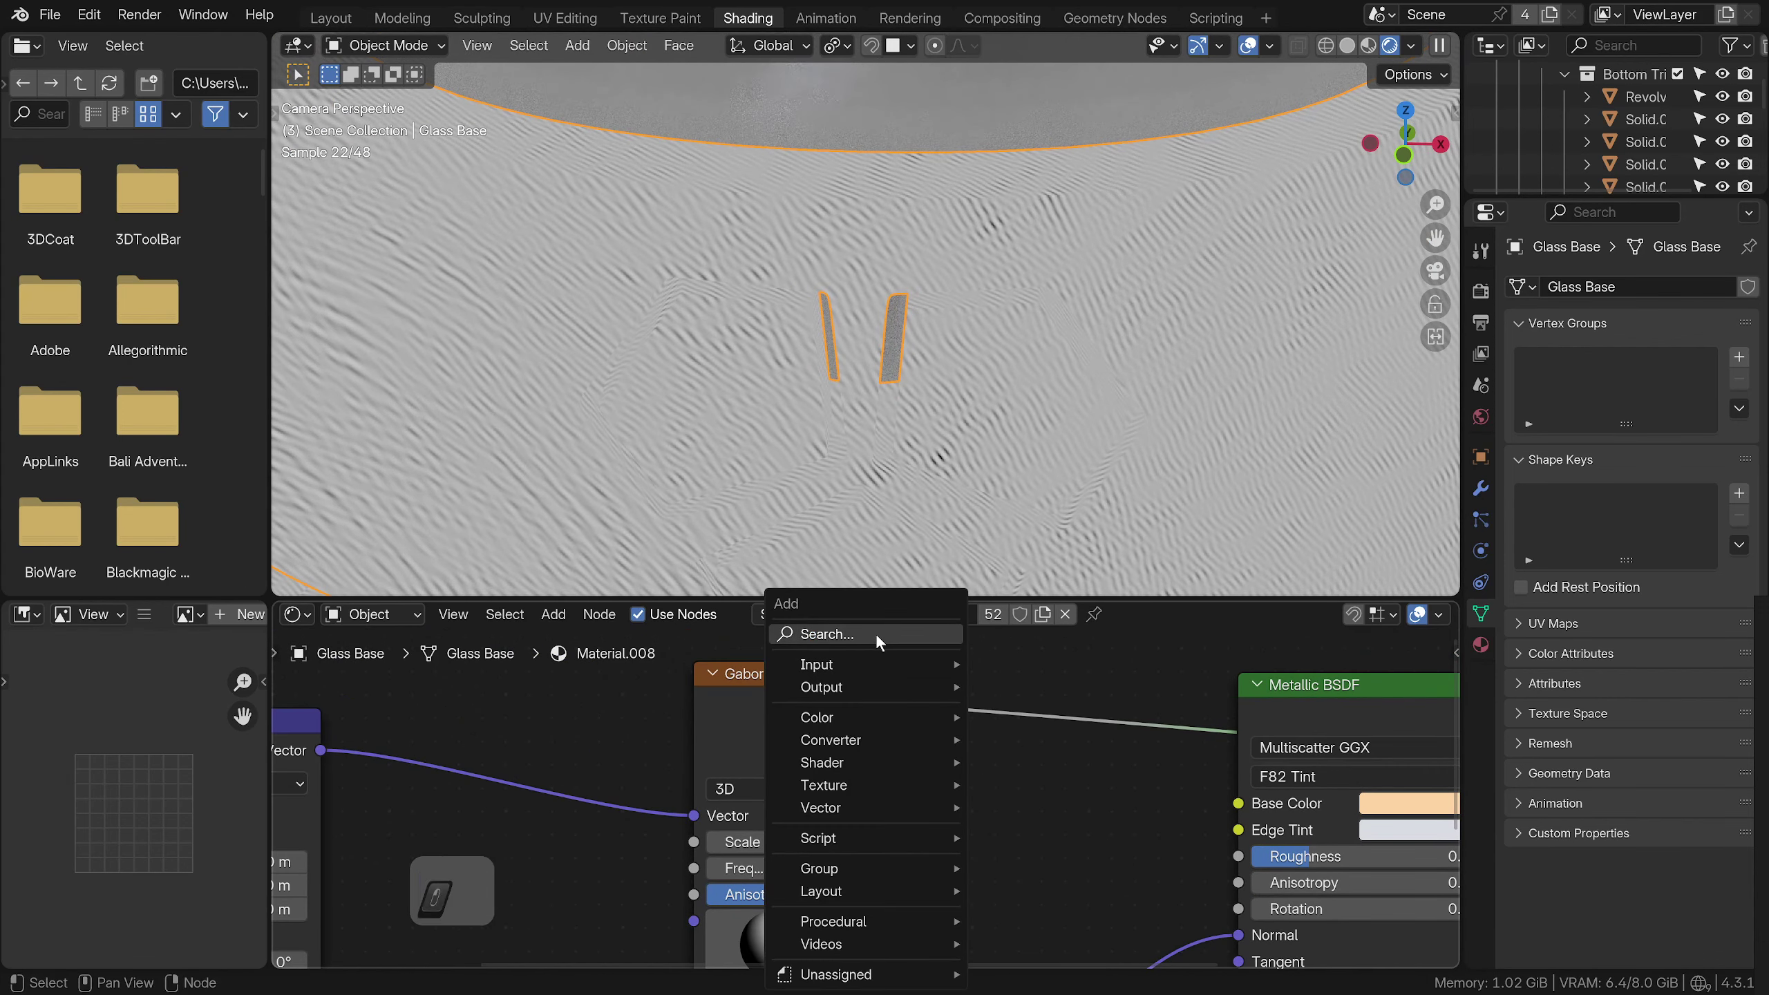
text(colo)
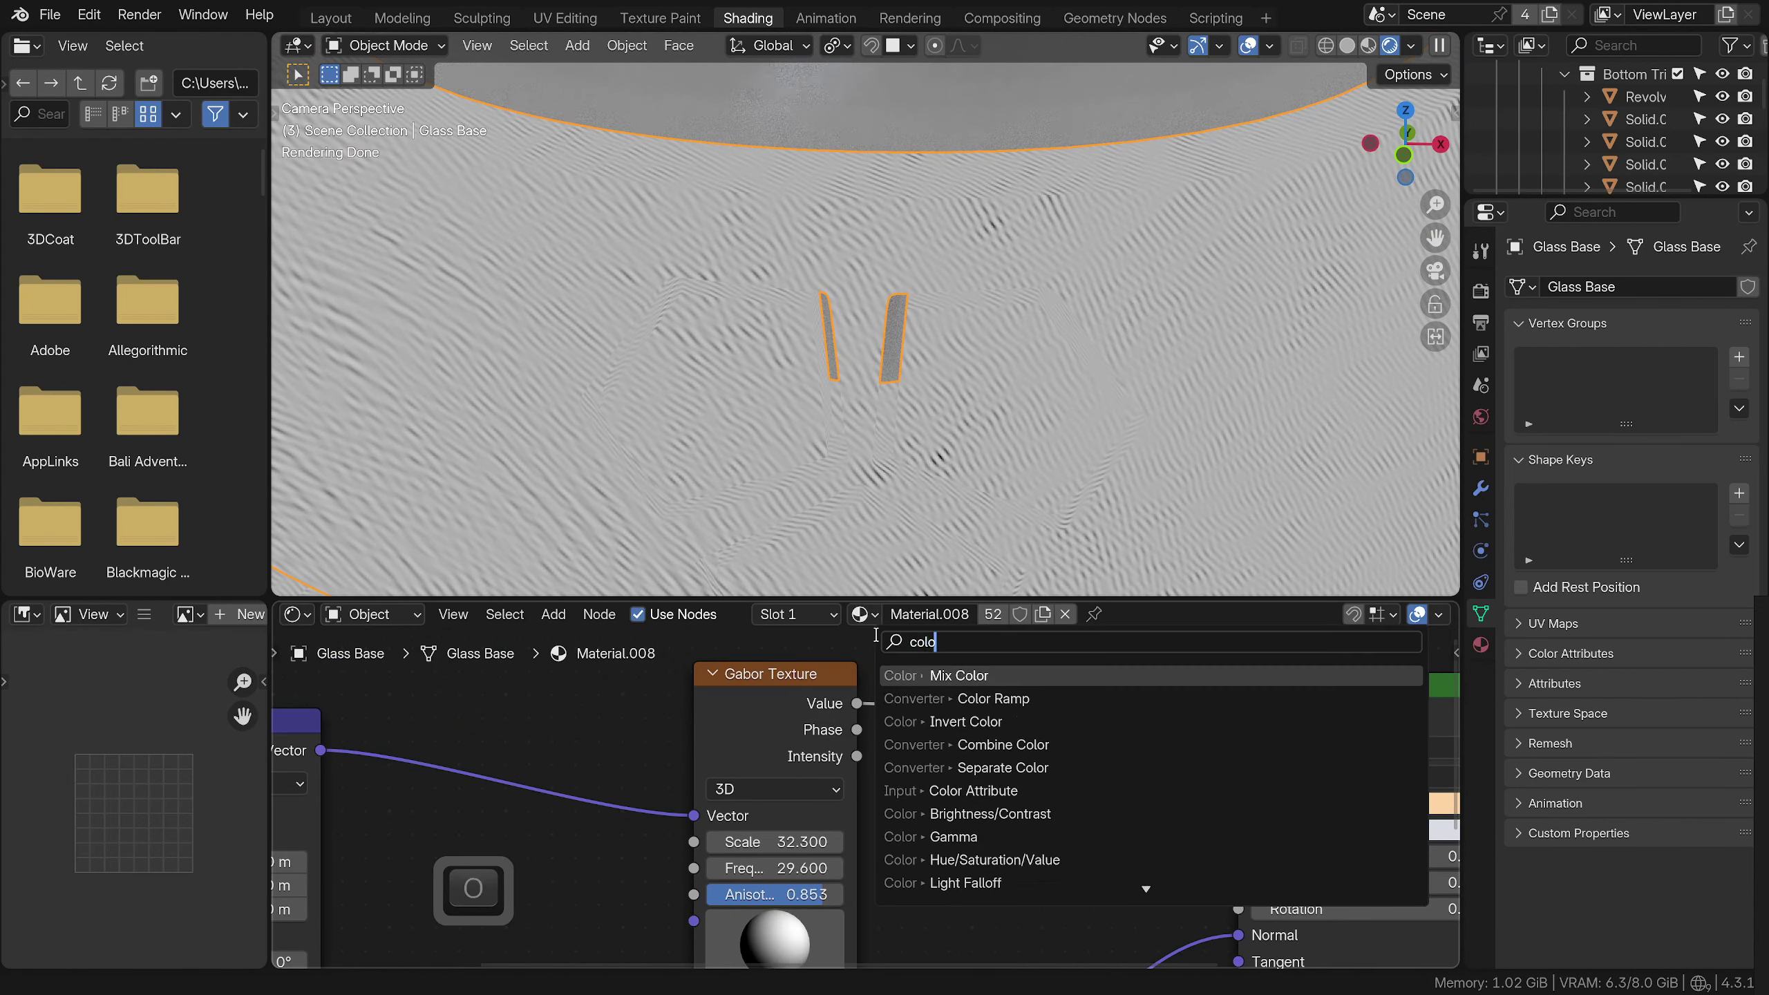
text(r)
click(989, 698)
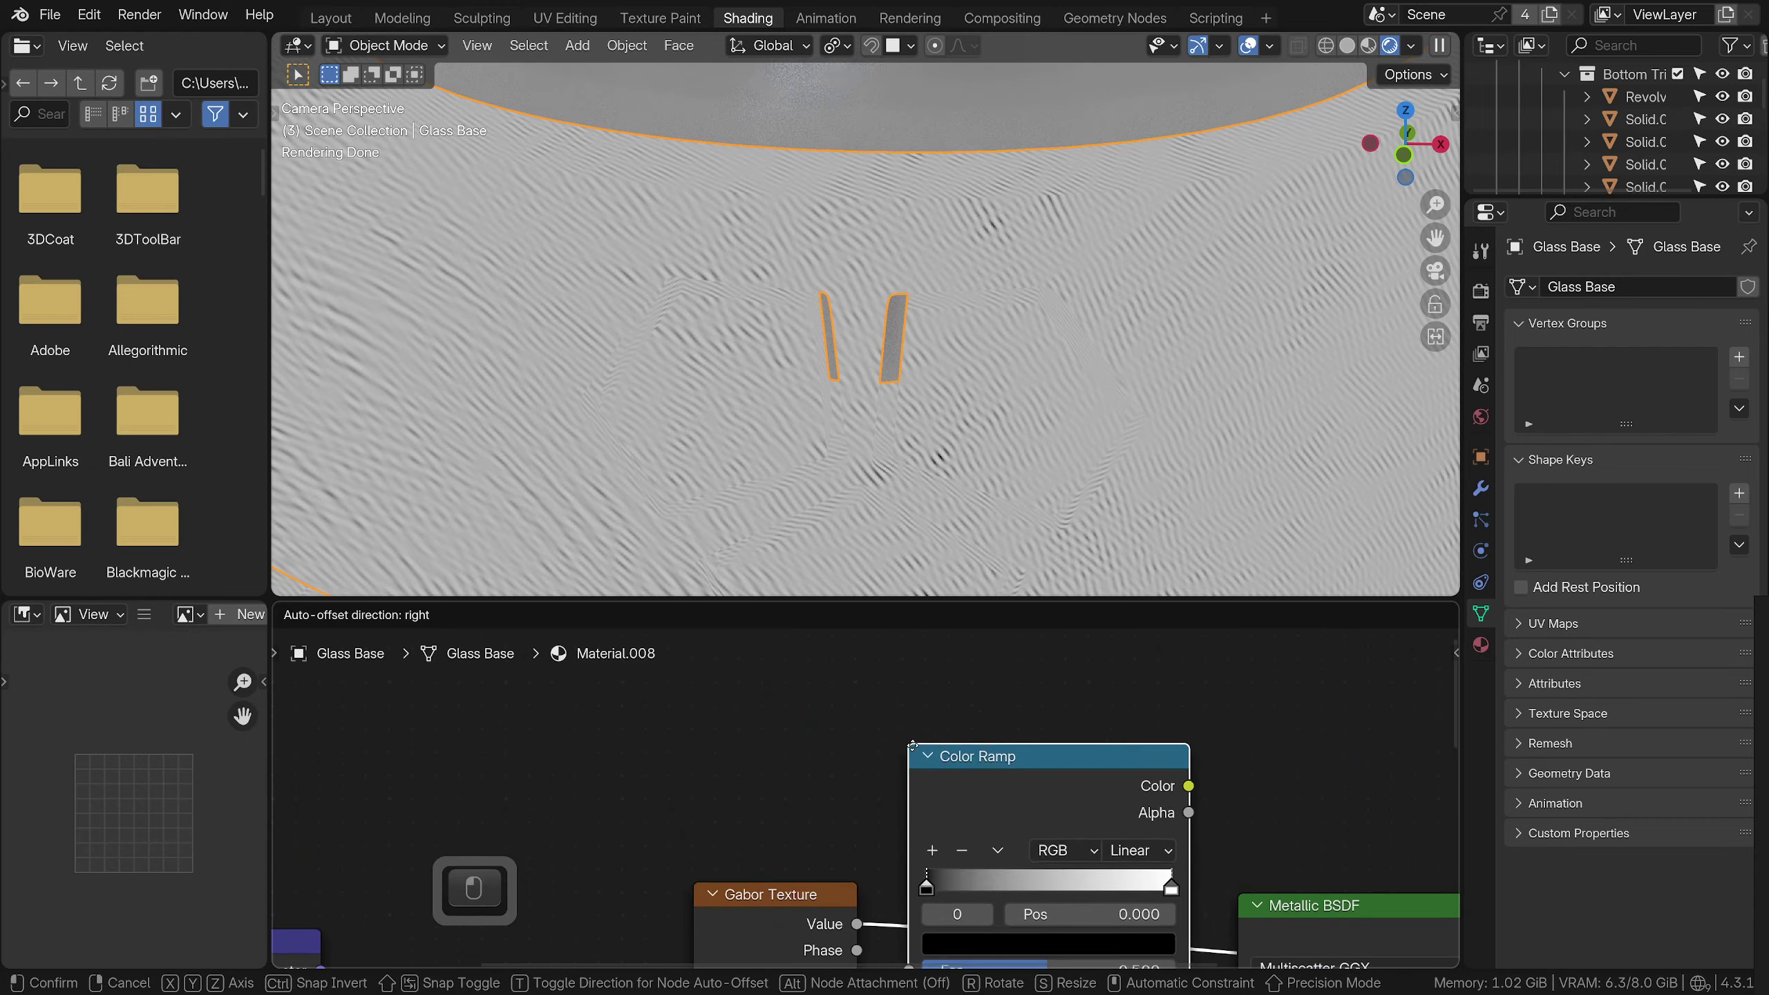
click(916, 855)
Increase the pattern's contrast by moving the Color Ramp's black stop inward and its white stop to 0.815
shift+middle_drag(993, 927, 921, 680)
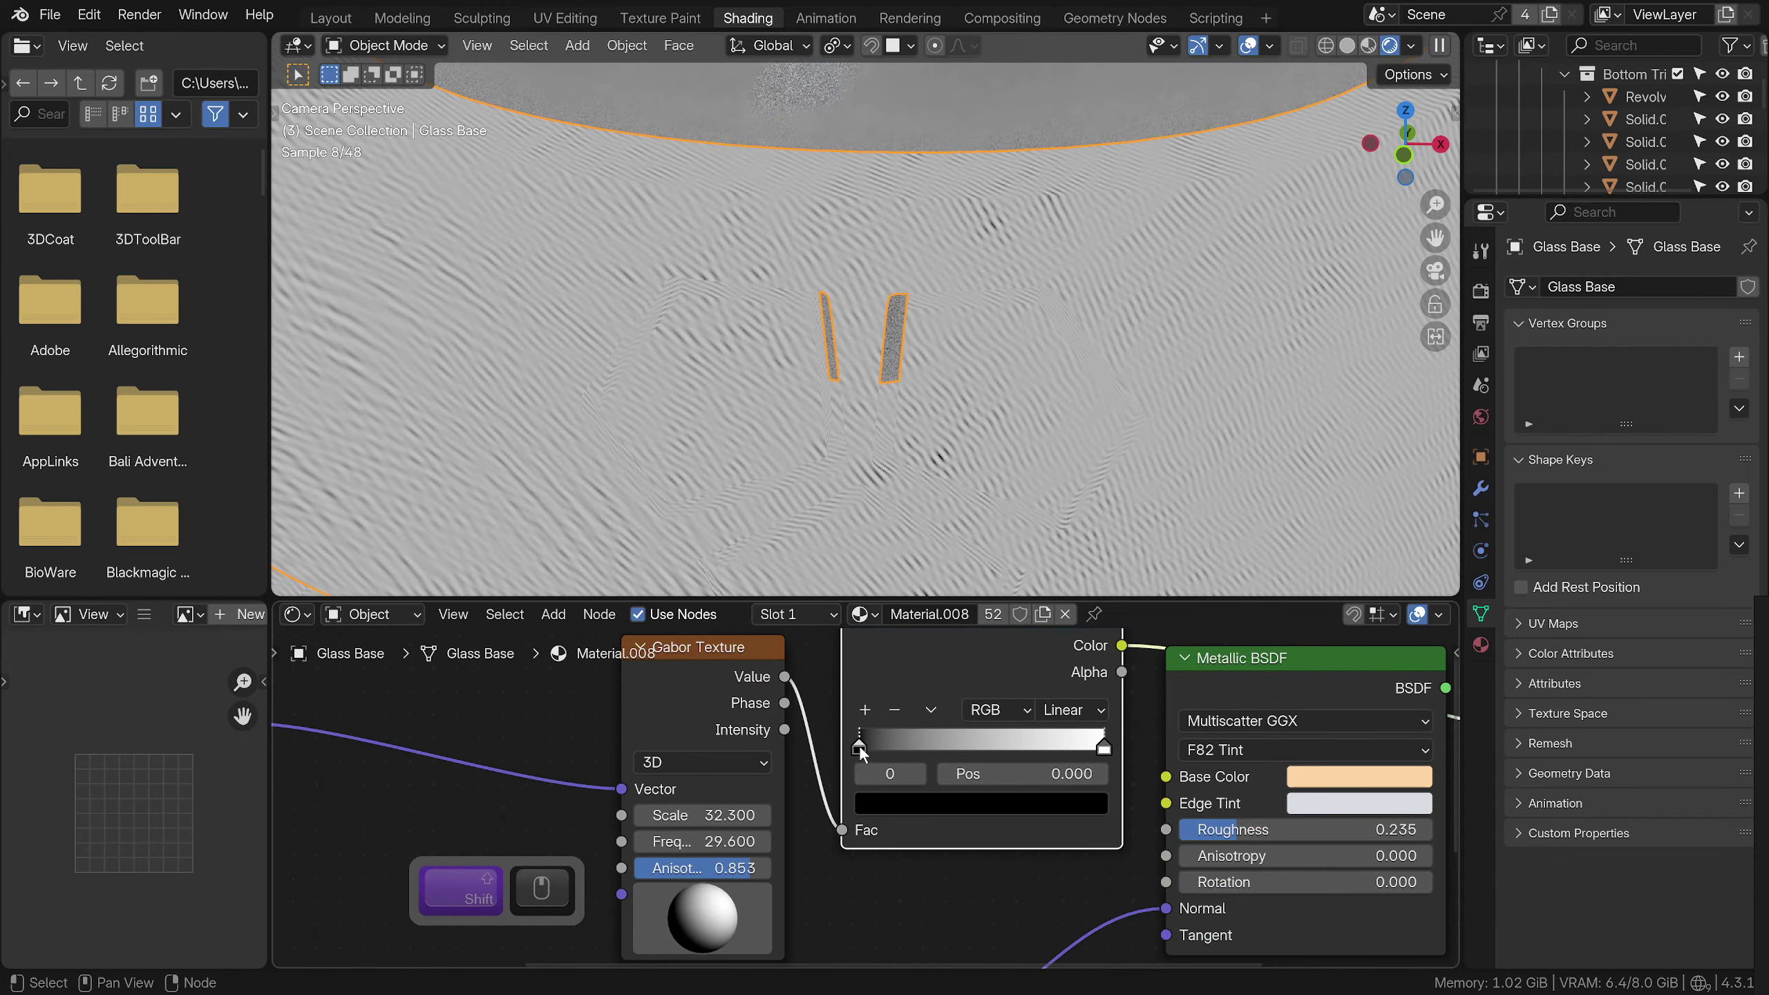
drag(862, 752, 956, 750)
drag(1103, 750, 1059, 747)
shift+middle_drag(843, 853, 1017, 728)
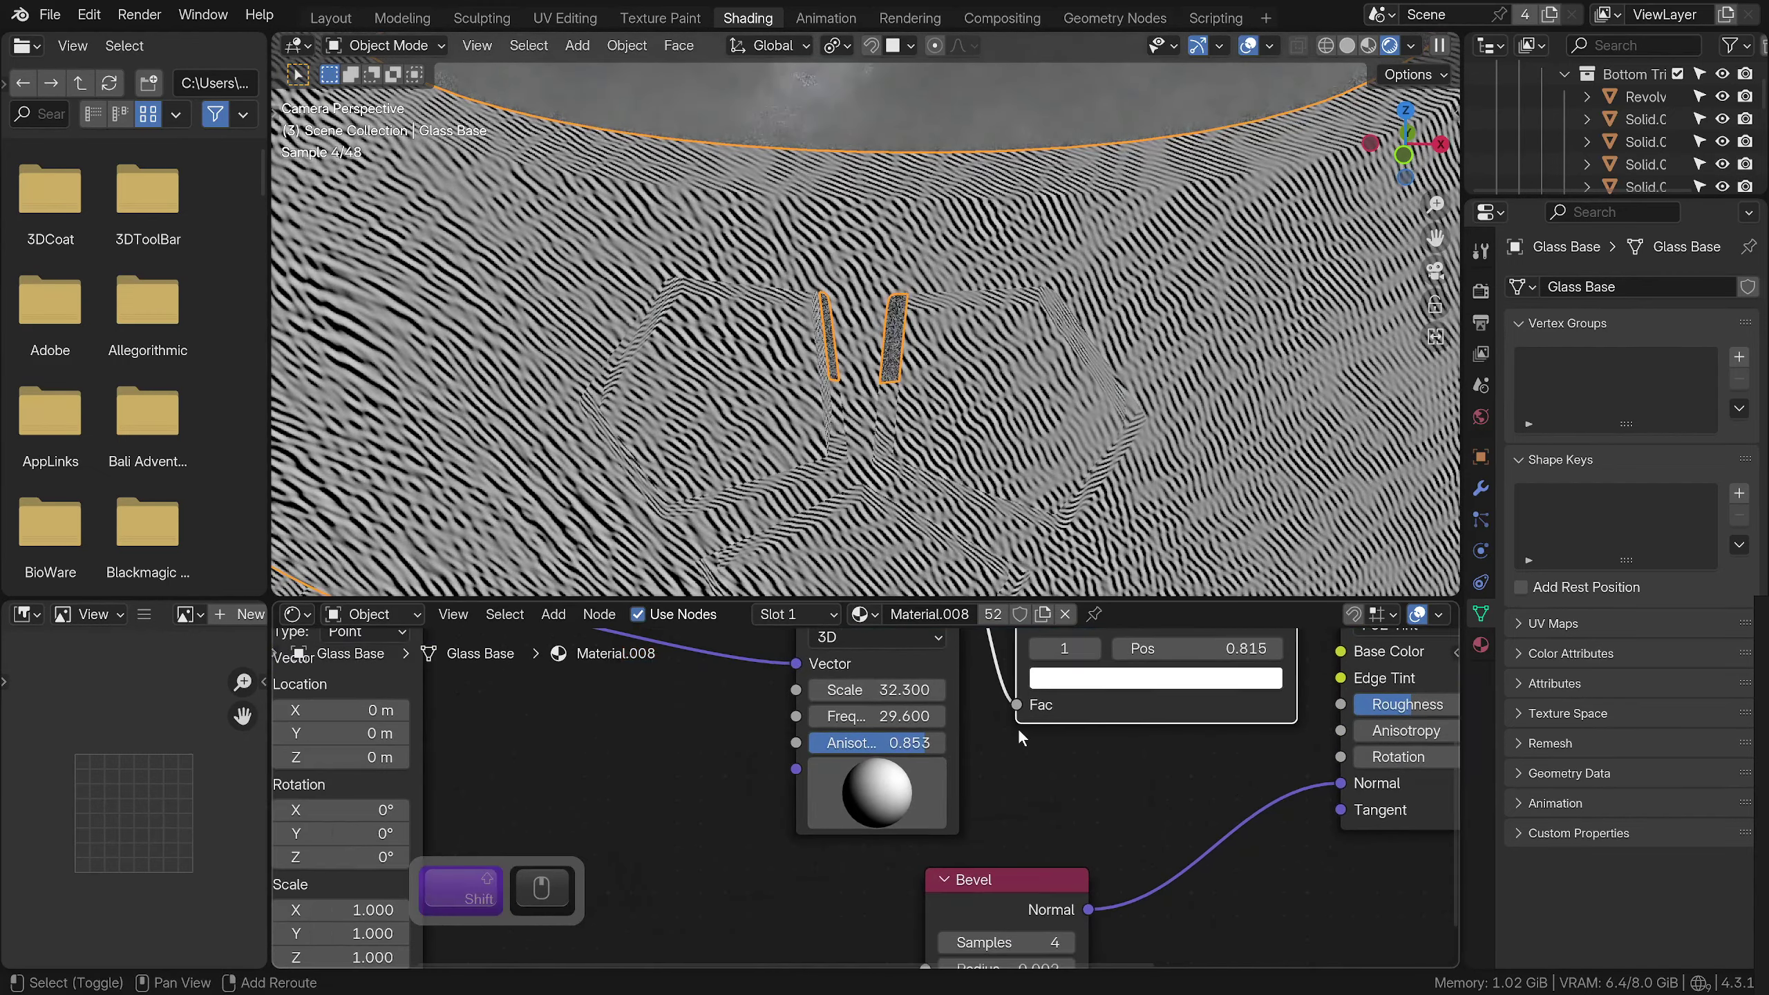